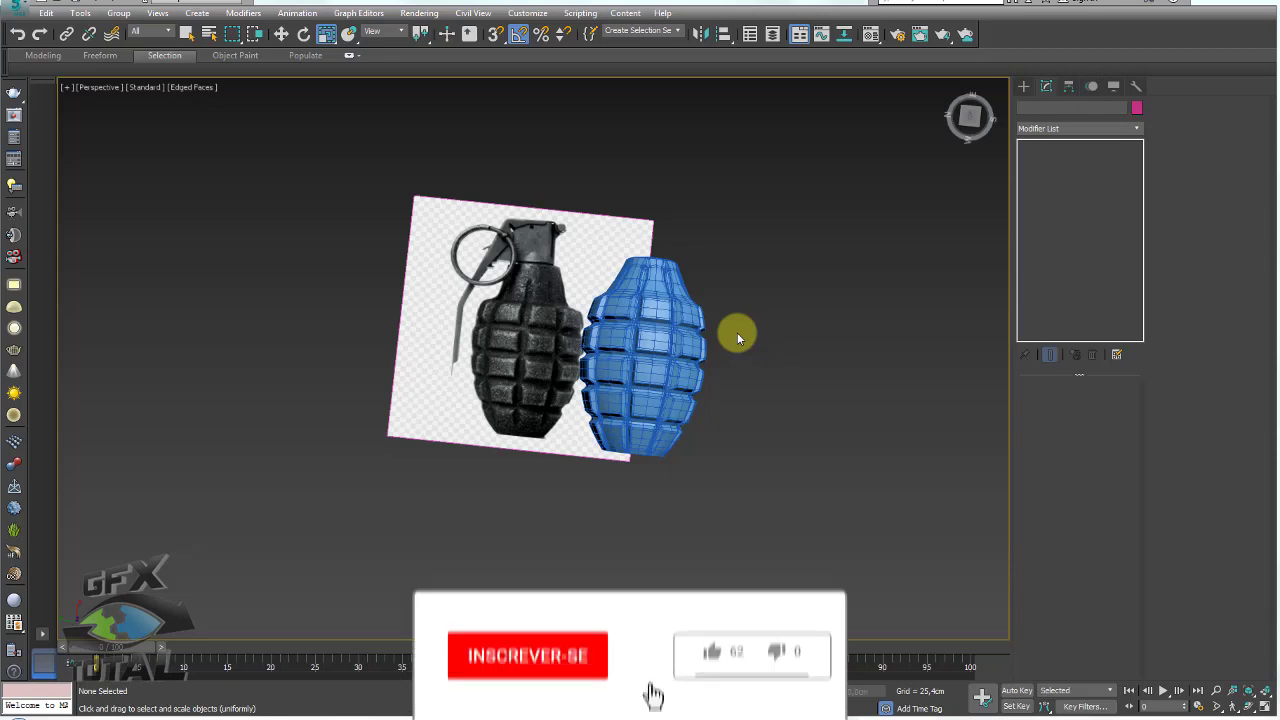
- Move the blue grenade model right, away from the reference image
click(682, 356)
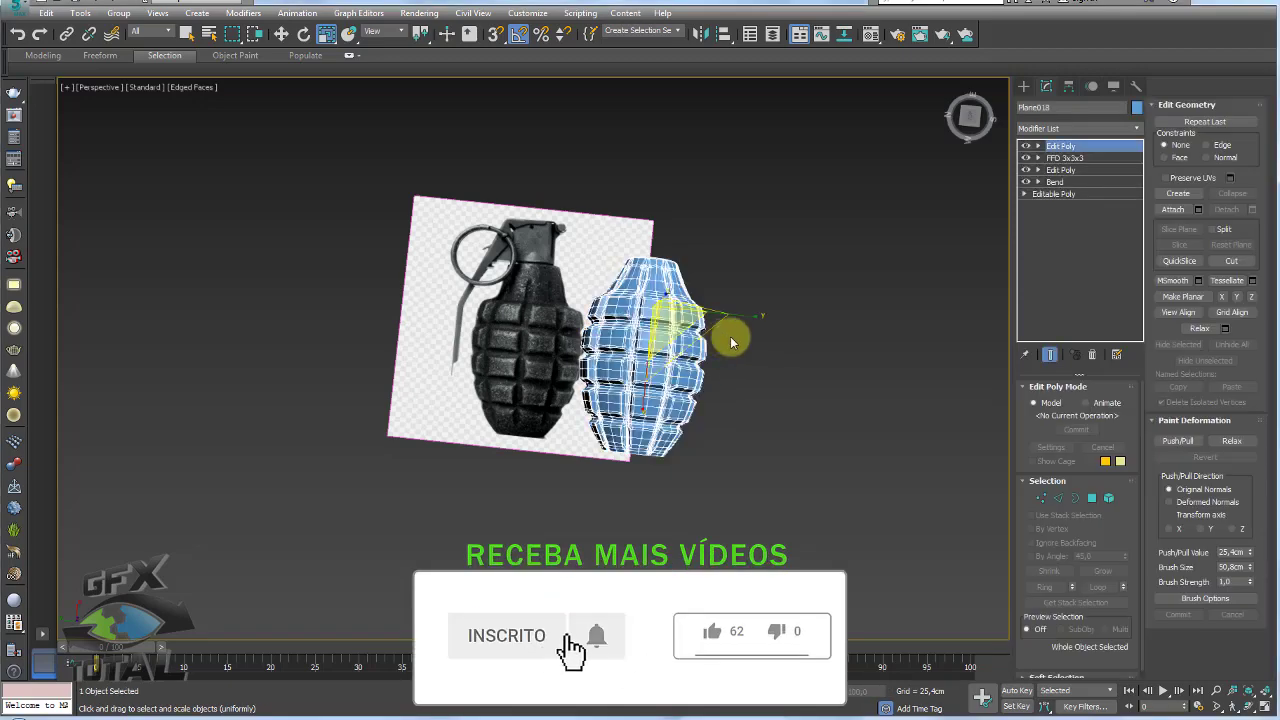
key(w)
drag(569, 300, 756, 357)
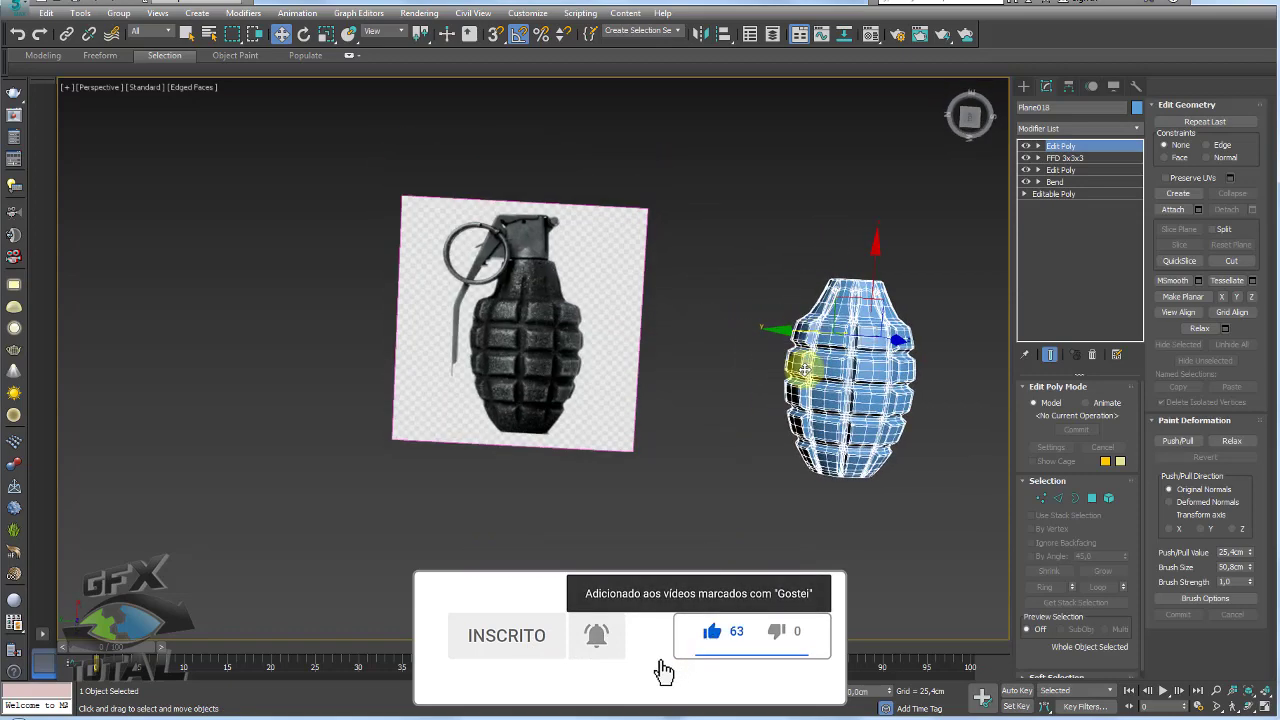
scroll(757, 365, up, 3)
scroll(758, 375, up, 2)
- Add a TurboSmooth modifier to the grenade, then deselect it
key(ctrl+t)
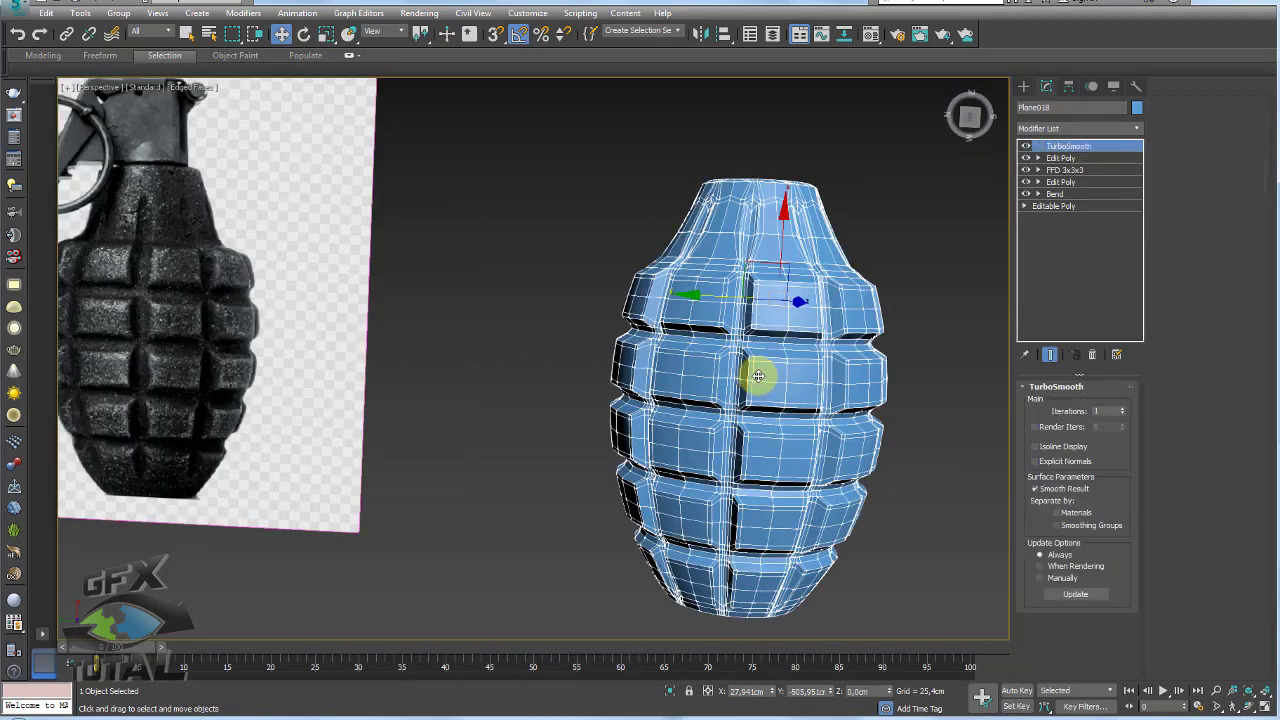
click(933, 183)
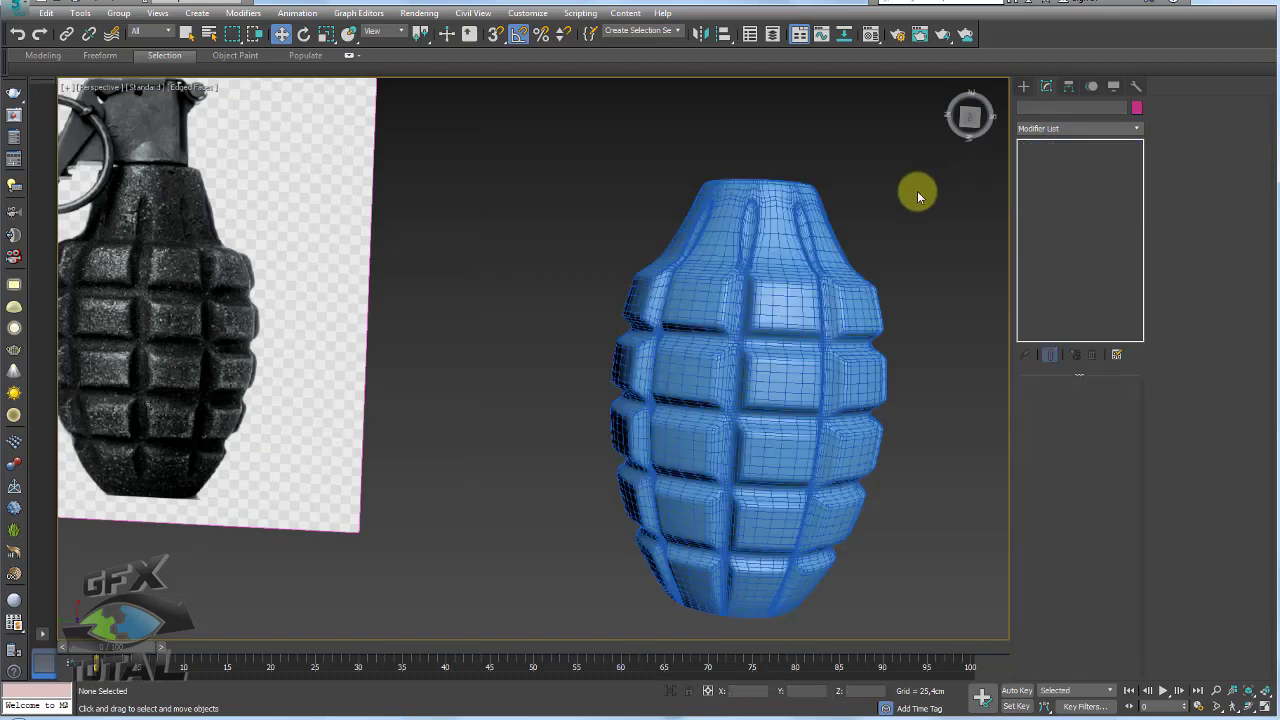
scroll(880, 250, down, 3)
scroll(840, 330, down, 2)
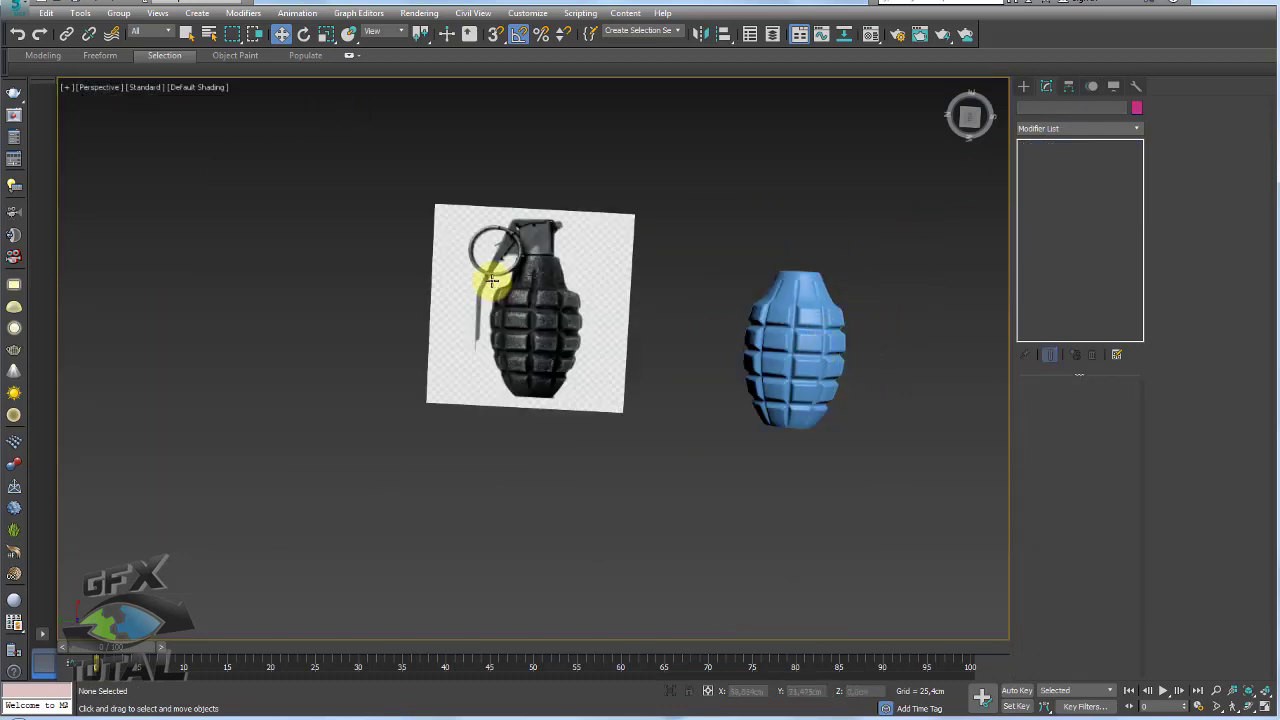
- Switch to the Top view and select the reference image plane
scroll(488, 285, up, 2)
scroll(570, 295, up, 2)
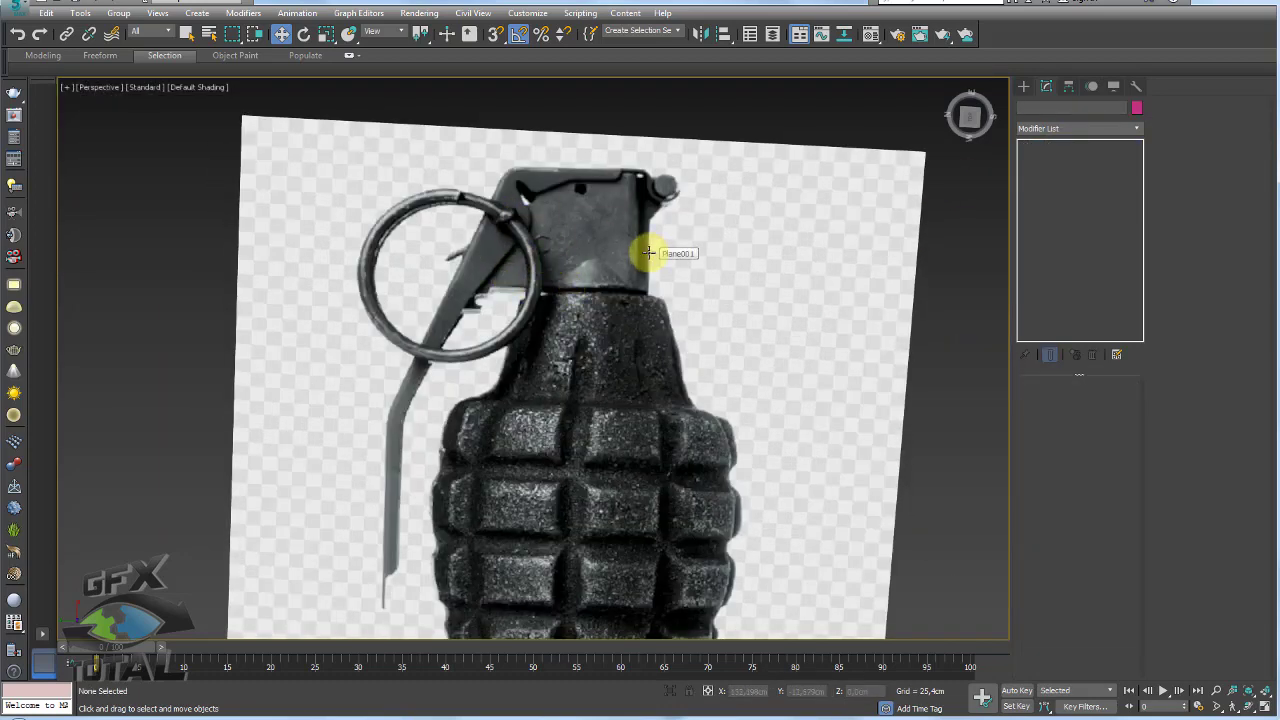
key(t)
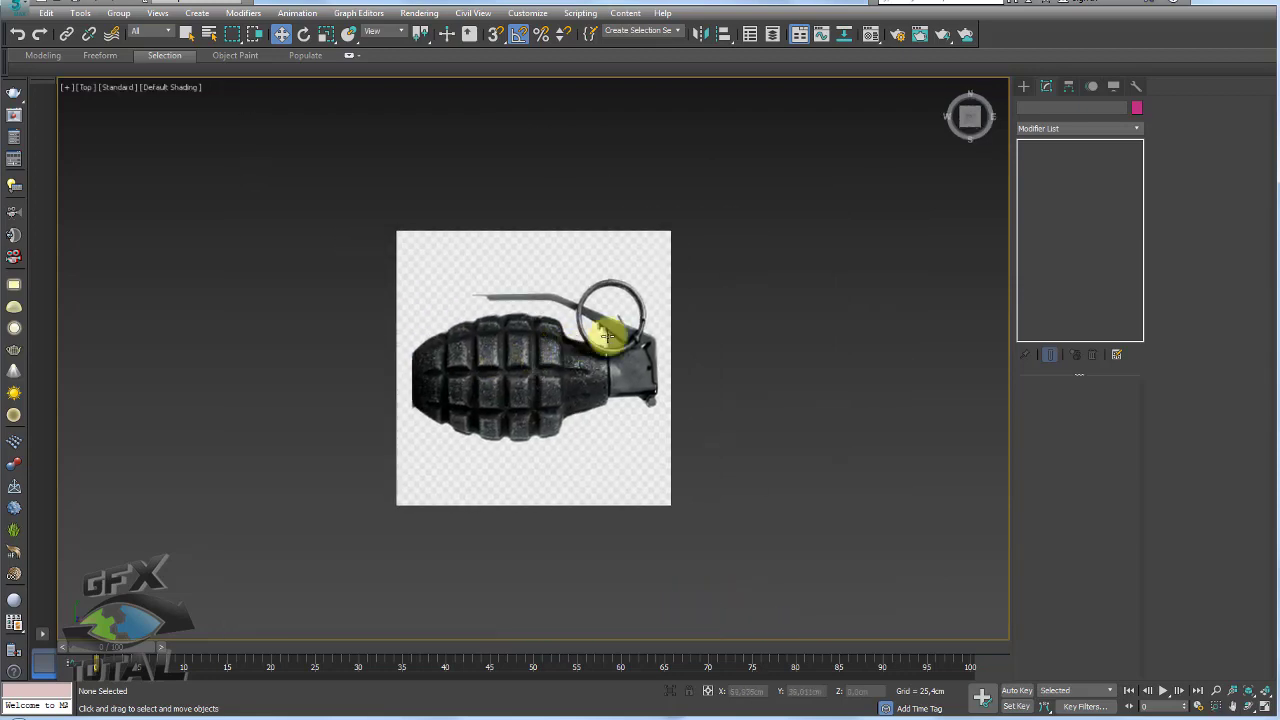
click(575, 314)
scroll(666, 378, down, 3)
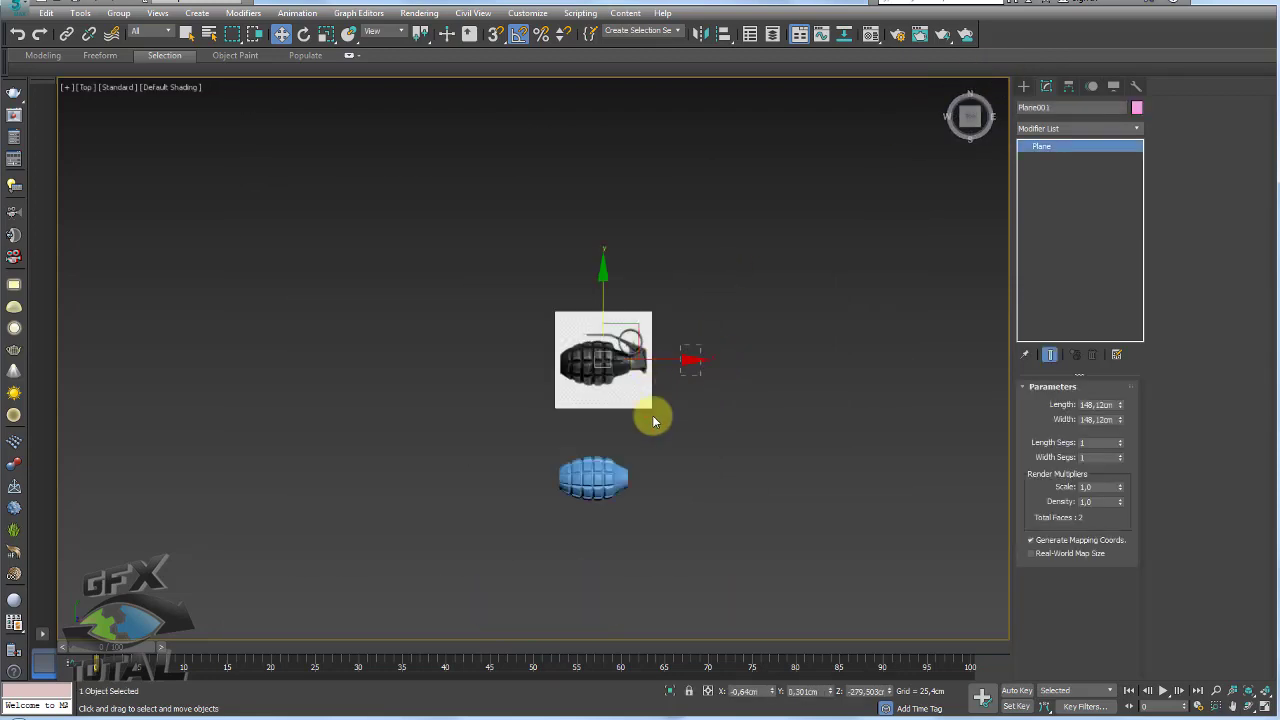
- Rotate the plane and grenade together 90° so the photo stands upright, then deselect
key(ctrl+a)
key(e)
mouse_move(671, 383)
mouse_down()
mouse_move(654, 349)
mouse_move(623, 340)
mouse_up()
scroll(560, 415, up, 5)
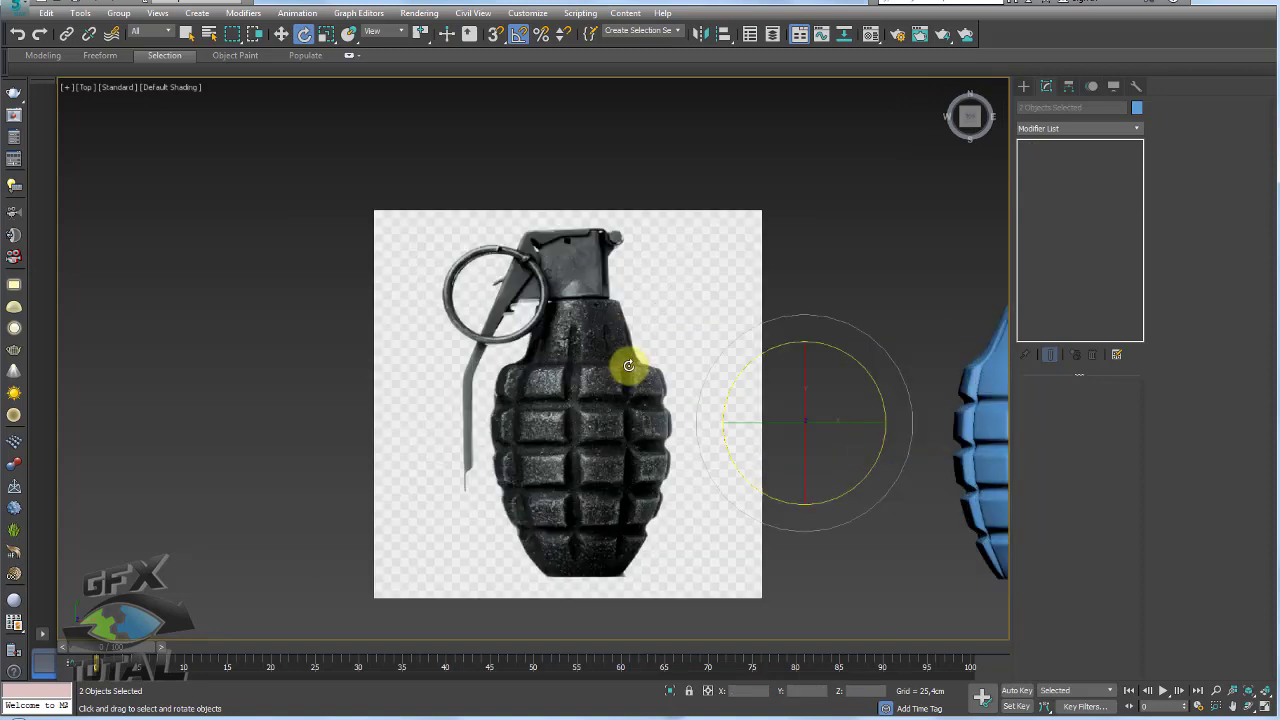
click(877, 231)
scroll(600, 271, up, 3)
scroll(650, 276, up, 2)
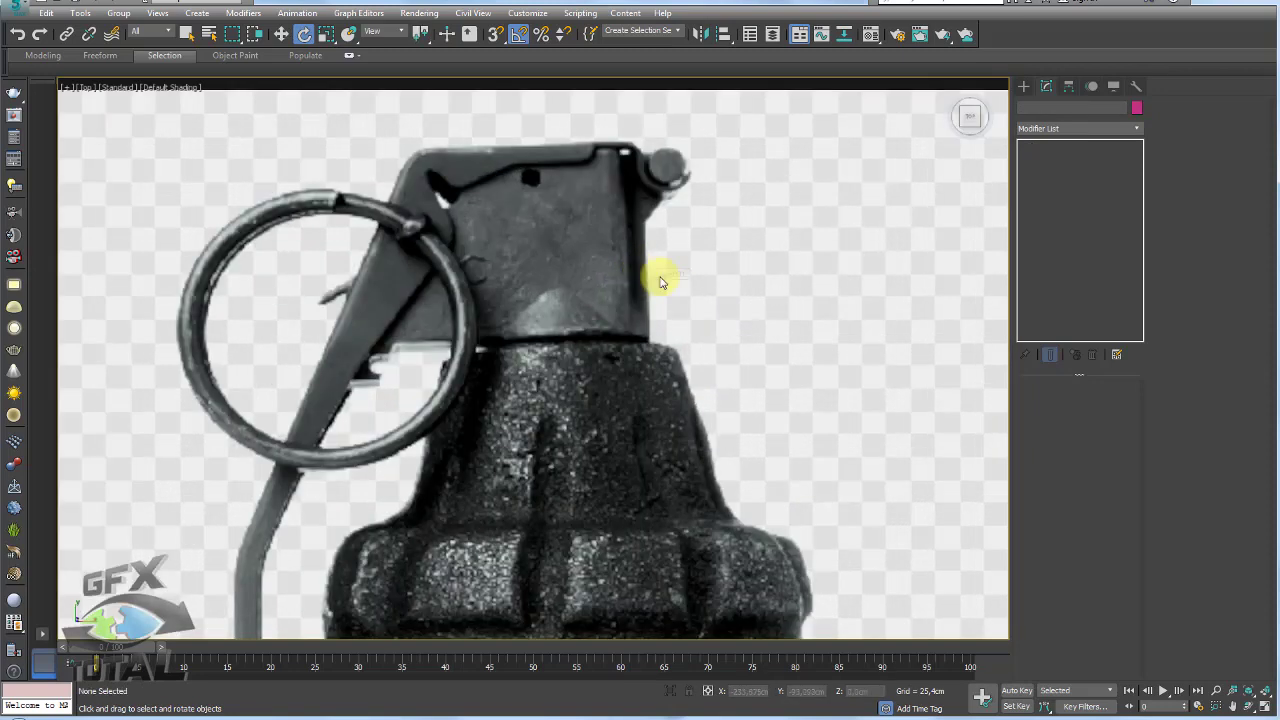
scroll(523, 329, down, 2)
scroll(577, 310, down, 2)
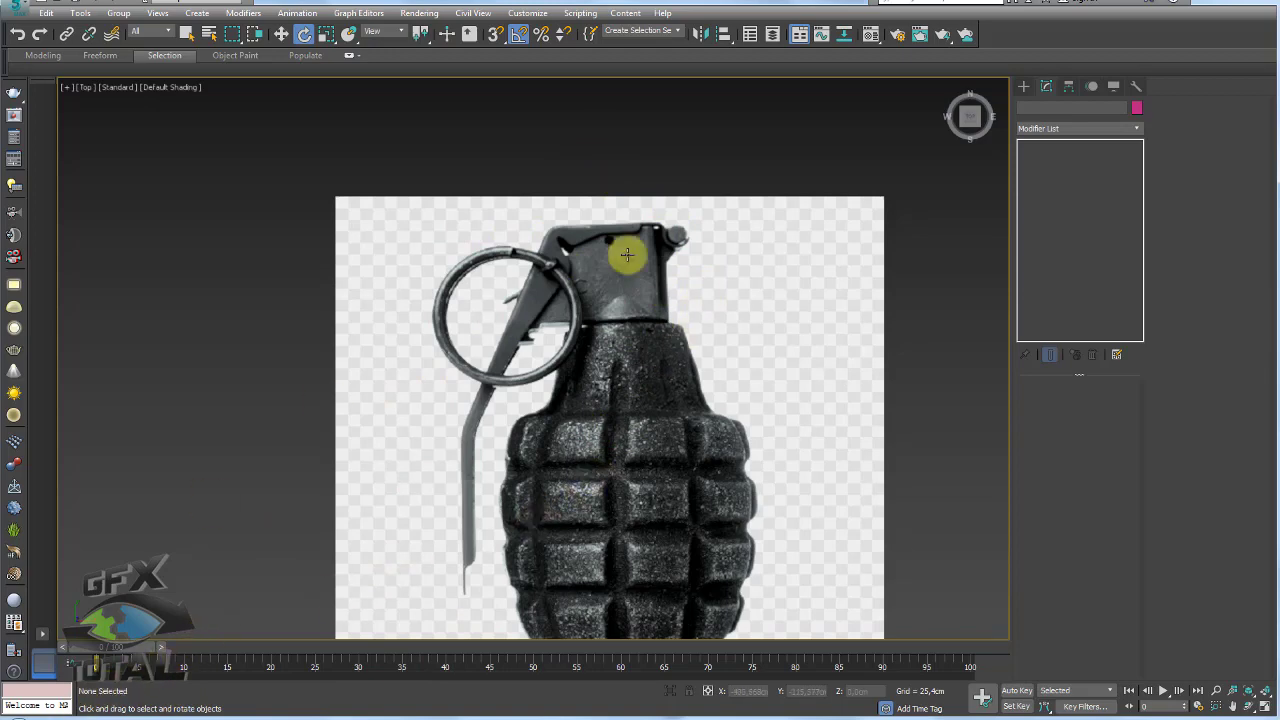
- Open the grenade reference in Photo Viewer and flip between the line drawing and green photo
click(677, 688)
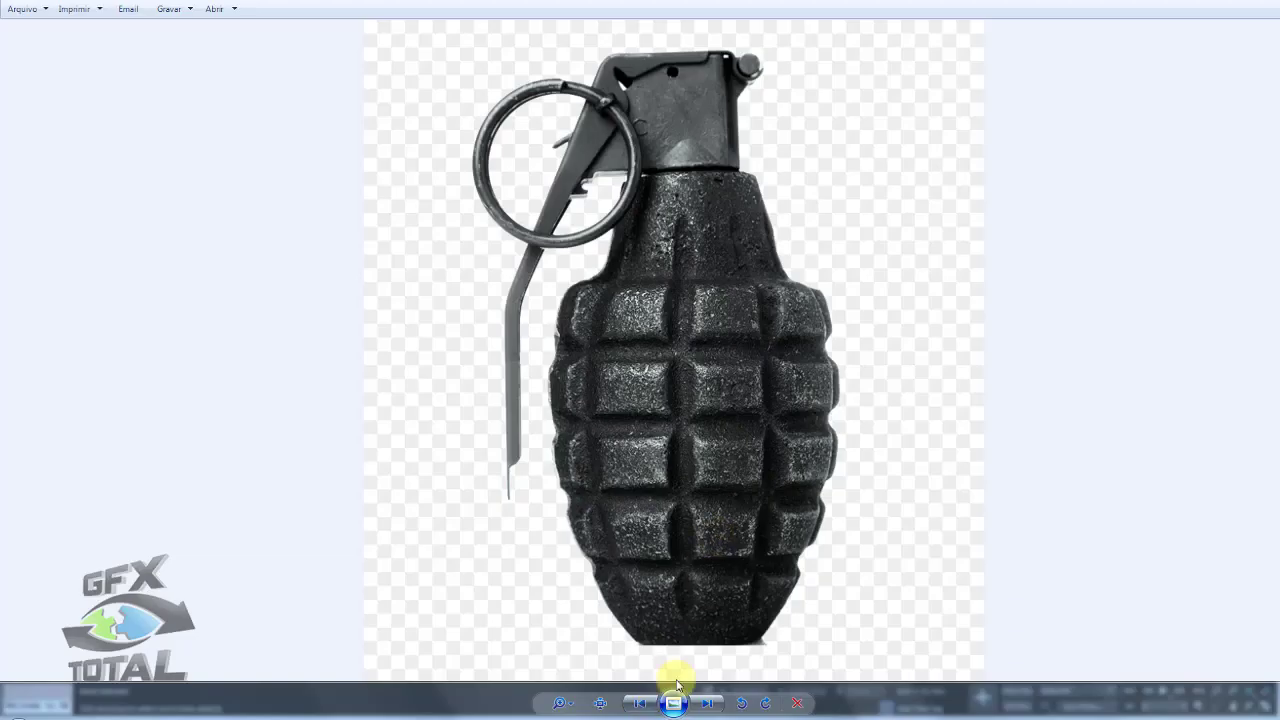
click(707, 703)
click(707, 703)
click(640, 703)
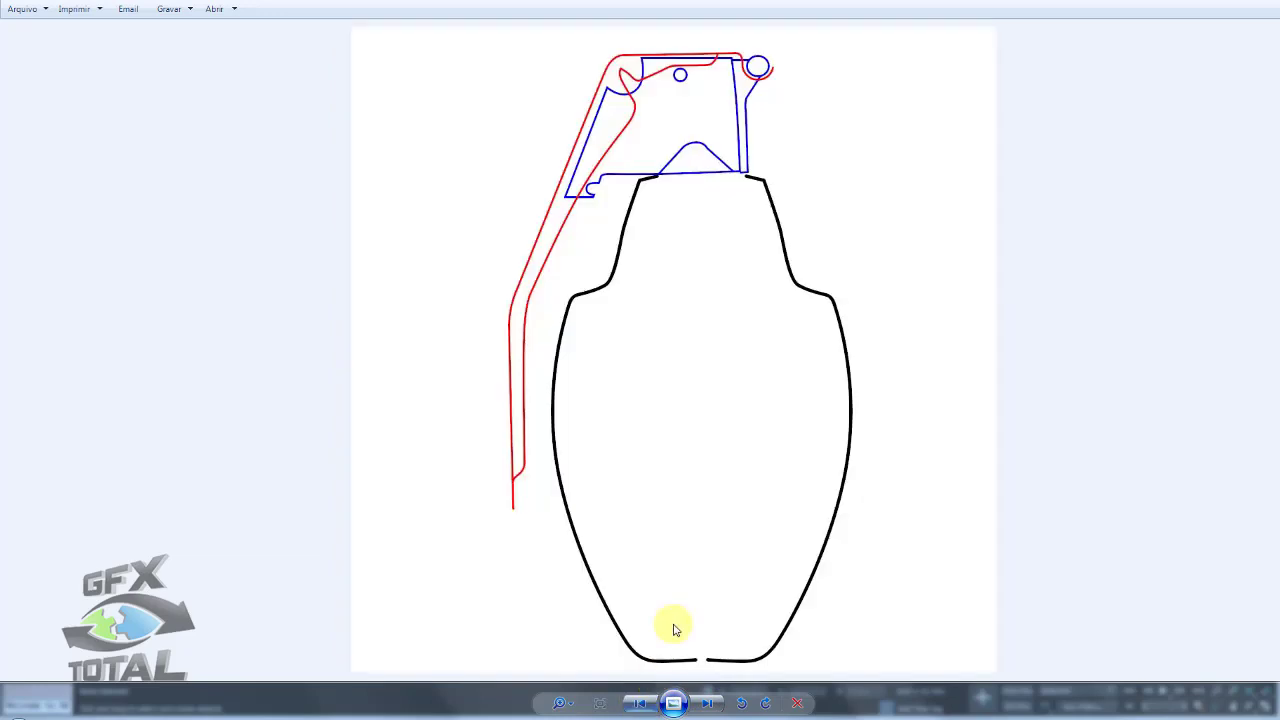
scroll(740, 45, up, 2)
scroll(775, 70, up, 1)
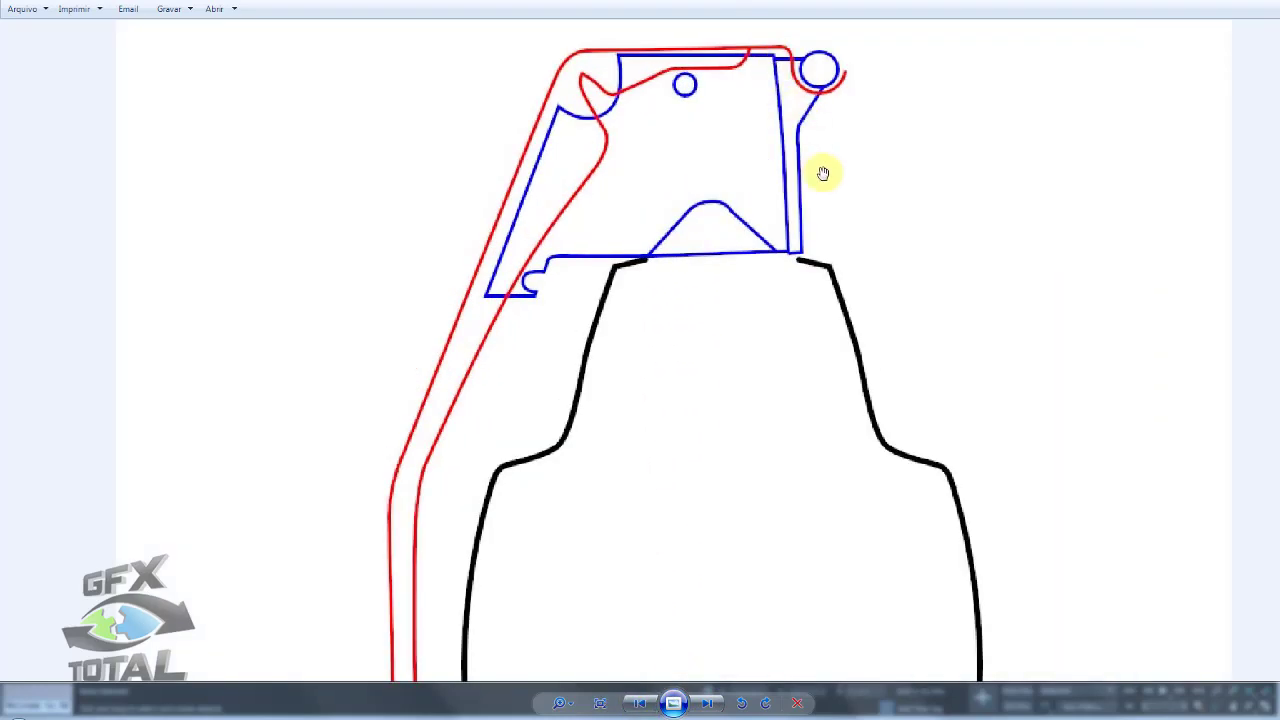
scroll(822, 200, down, 2)
- Zoom into the two-grenade photo around the lever tops, then return to the coloured line drawing
click(709, 704)
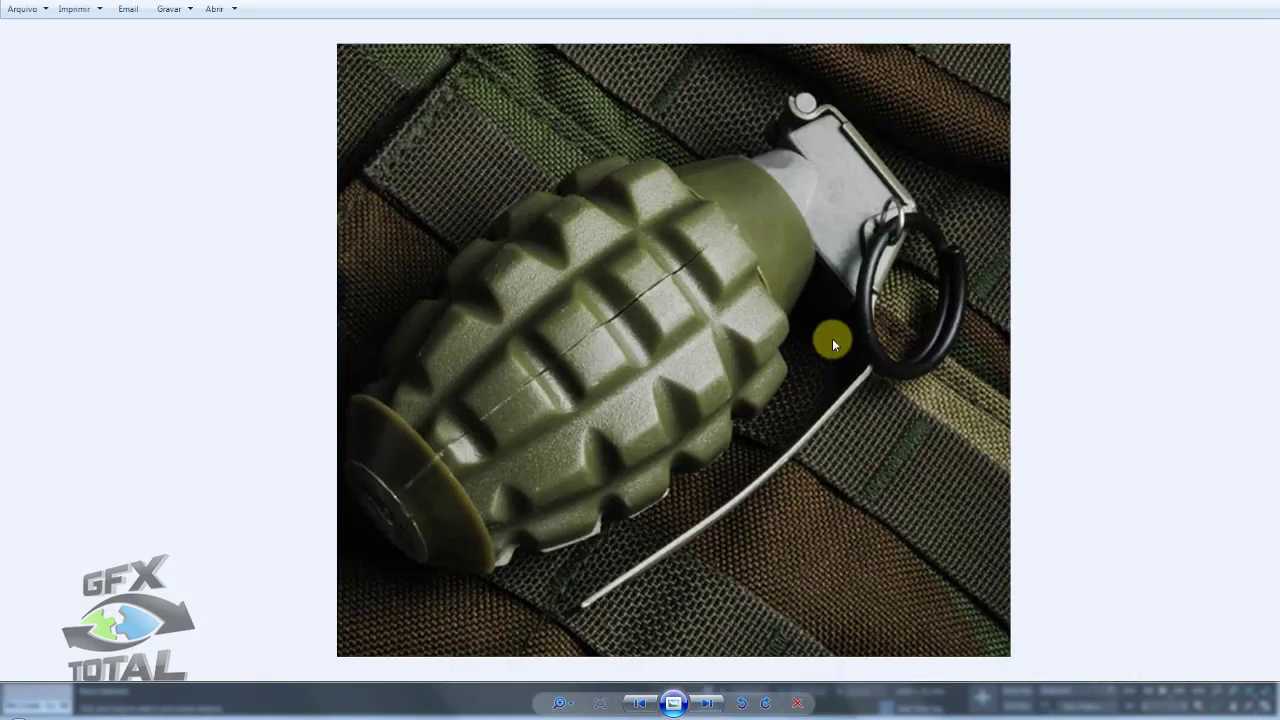
click(703, 704)
click(703, 704)
click(640, 703)
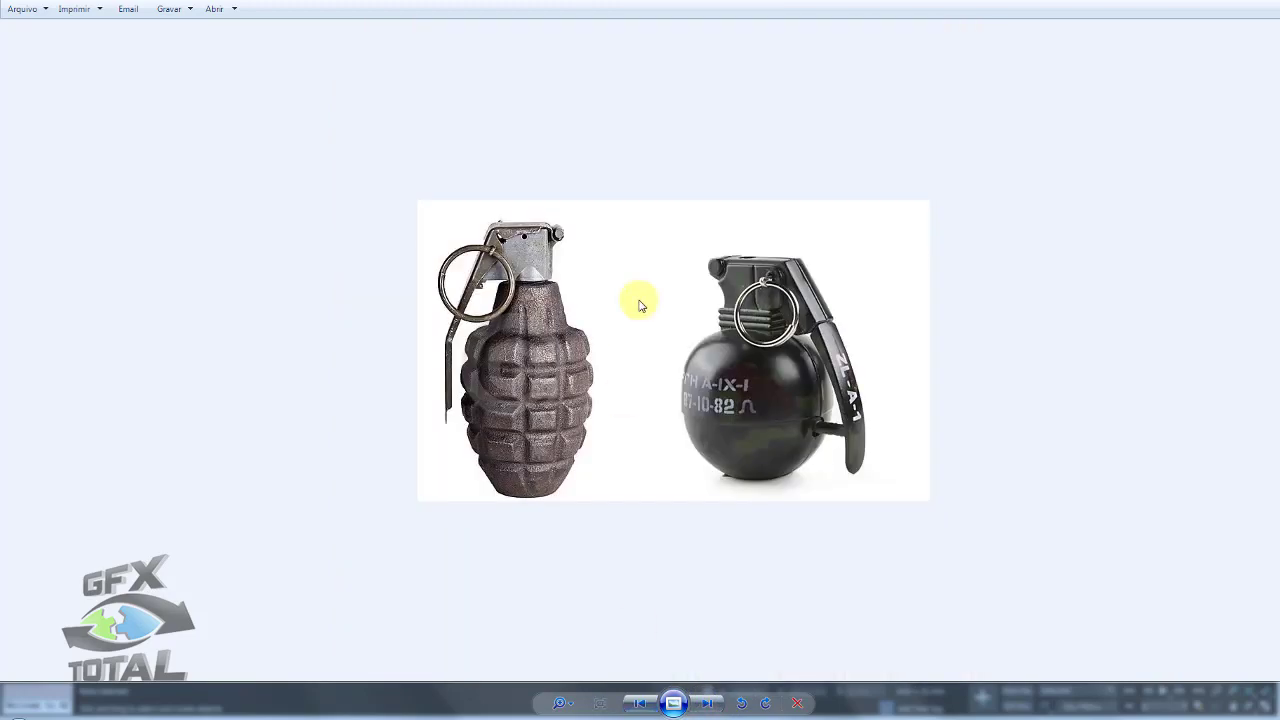
scroll(514, 226, up, 1)
scroll(771, 500, up, 1)
scroll(300, 163, up, 1)
scroll(216, 138, up, 1)
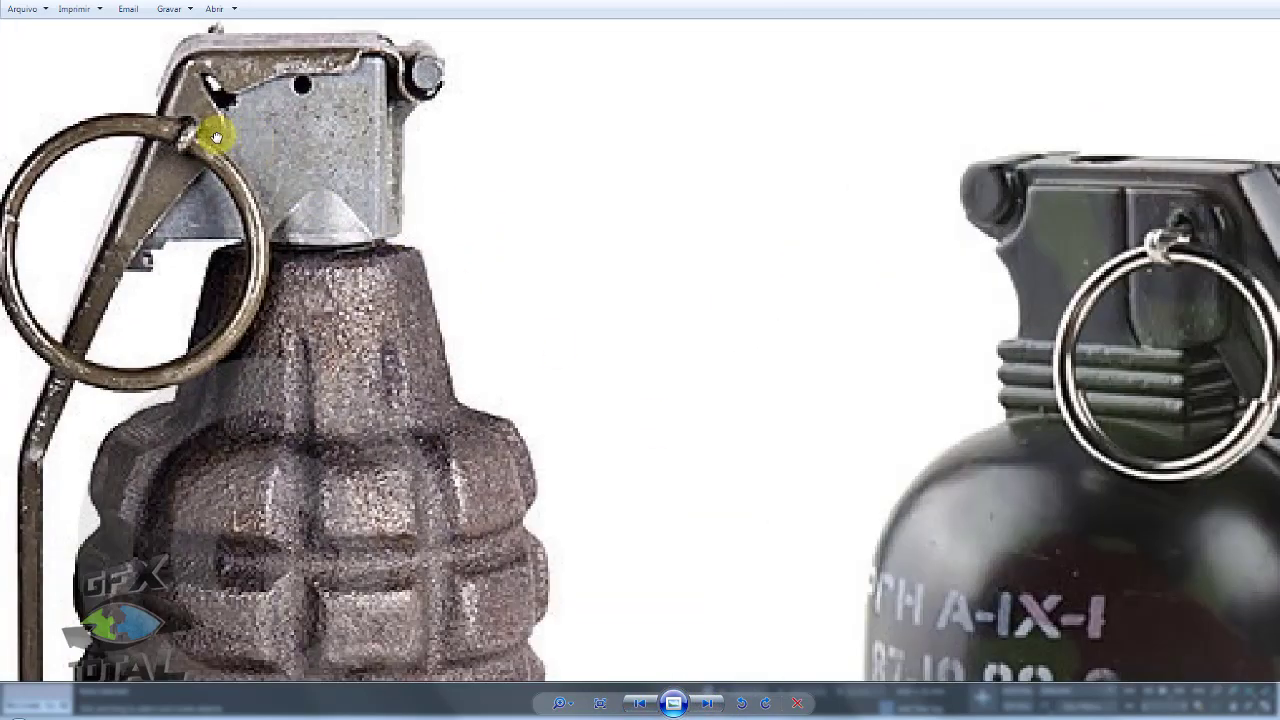
drag(216, 138, 330, 258)
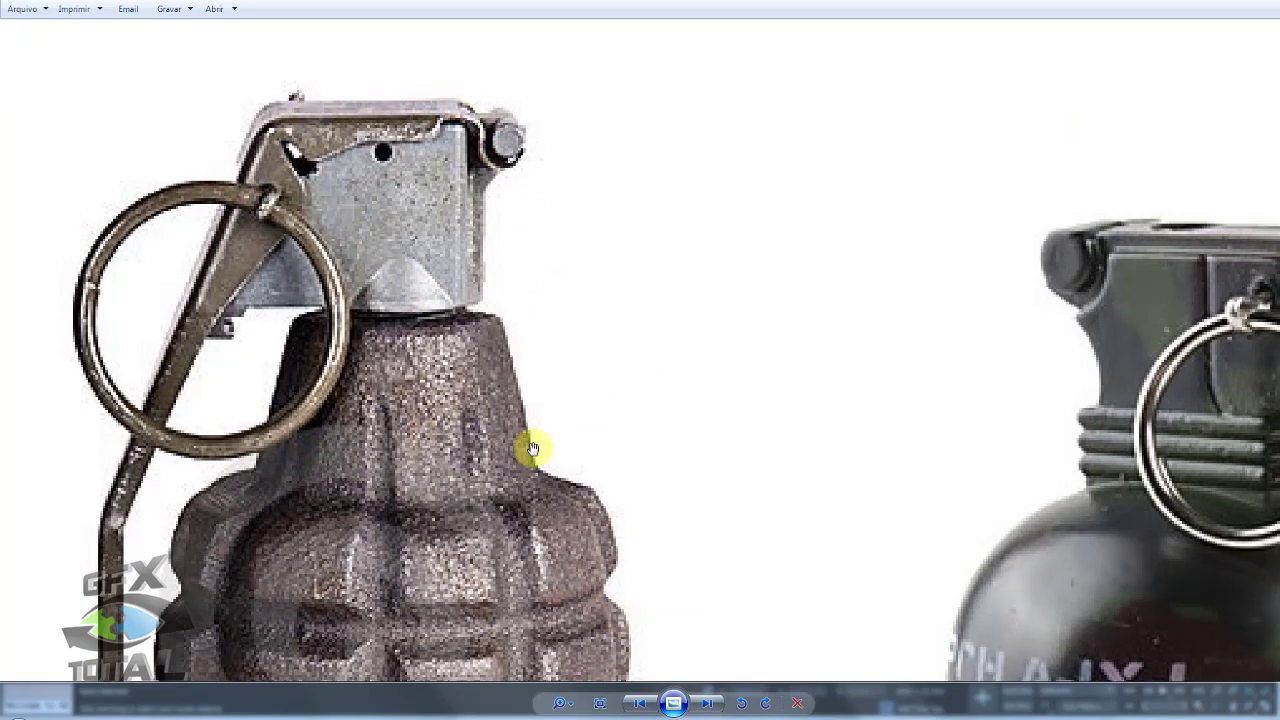
click(643, 705)
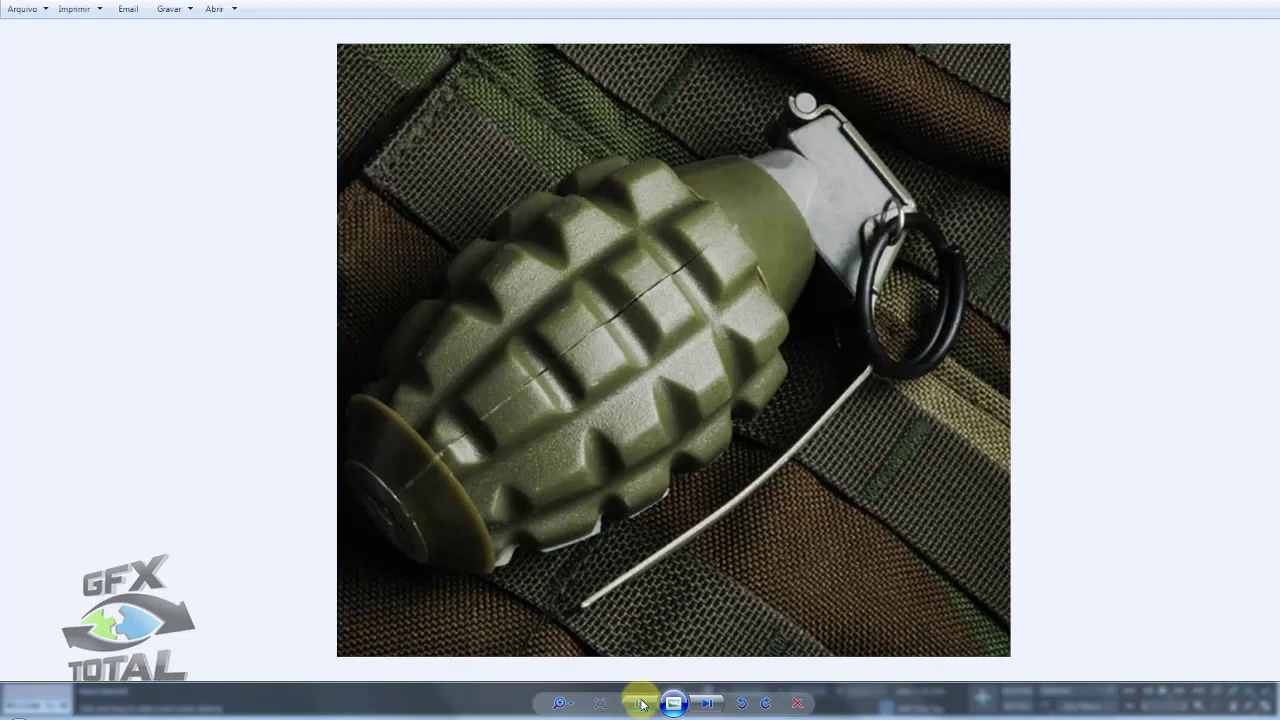
click(643, 705)
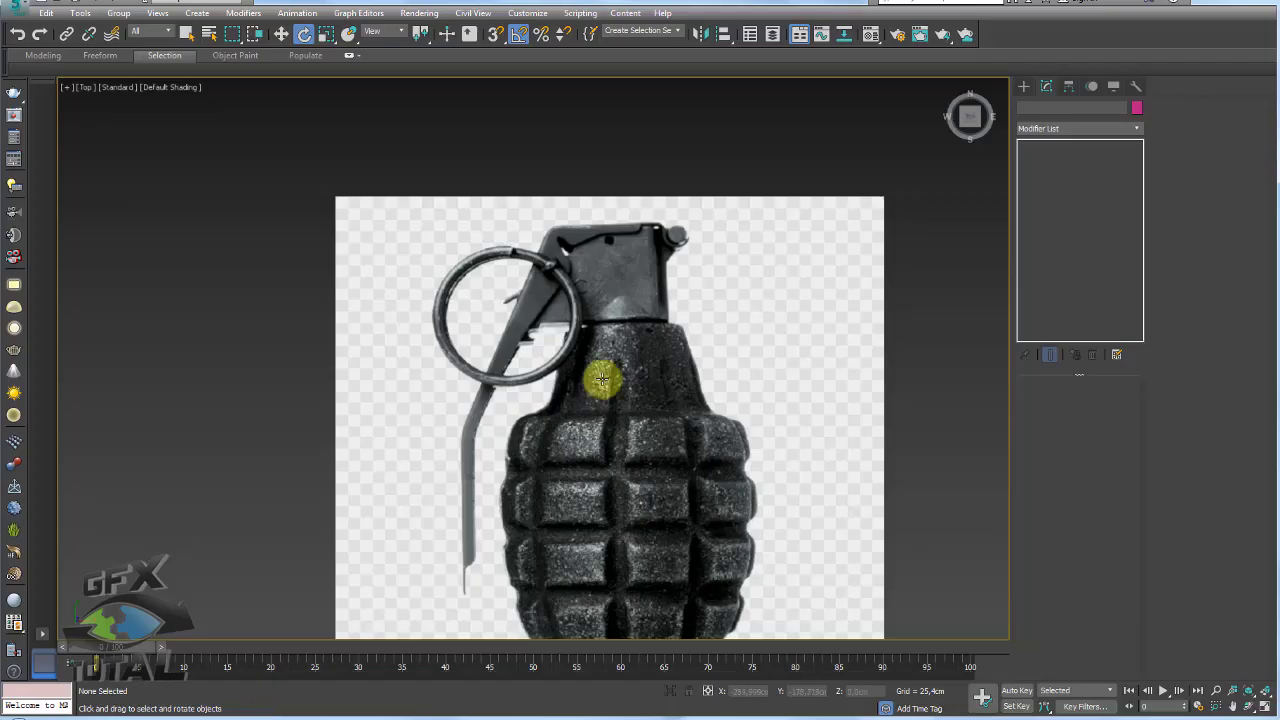
- Draw a Box over the grenade's lever head in the Top view
scroll(628, 420, up, 4)
click(1023, 86)
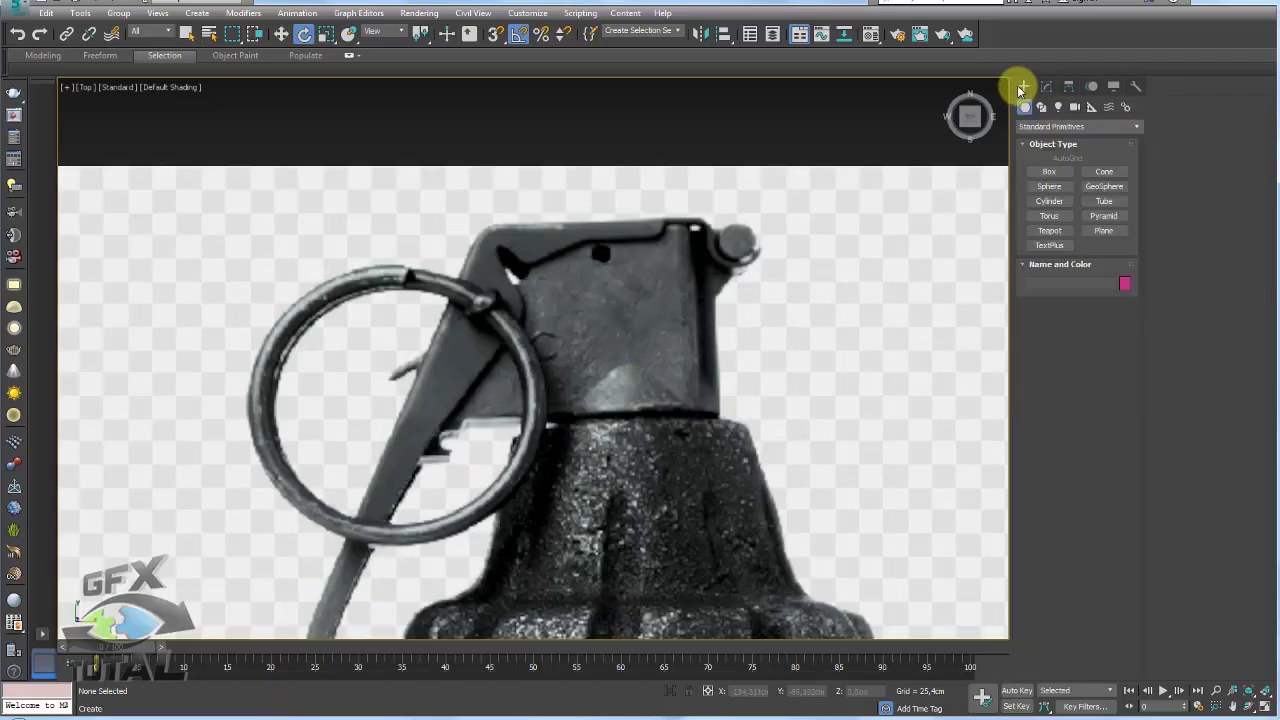
click(1049, 171)
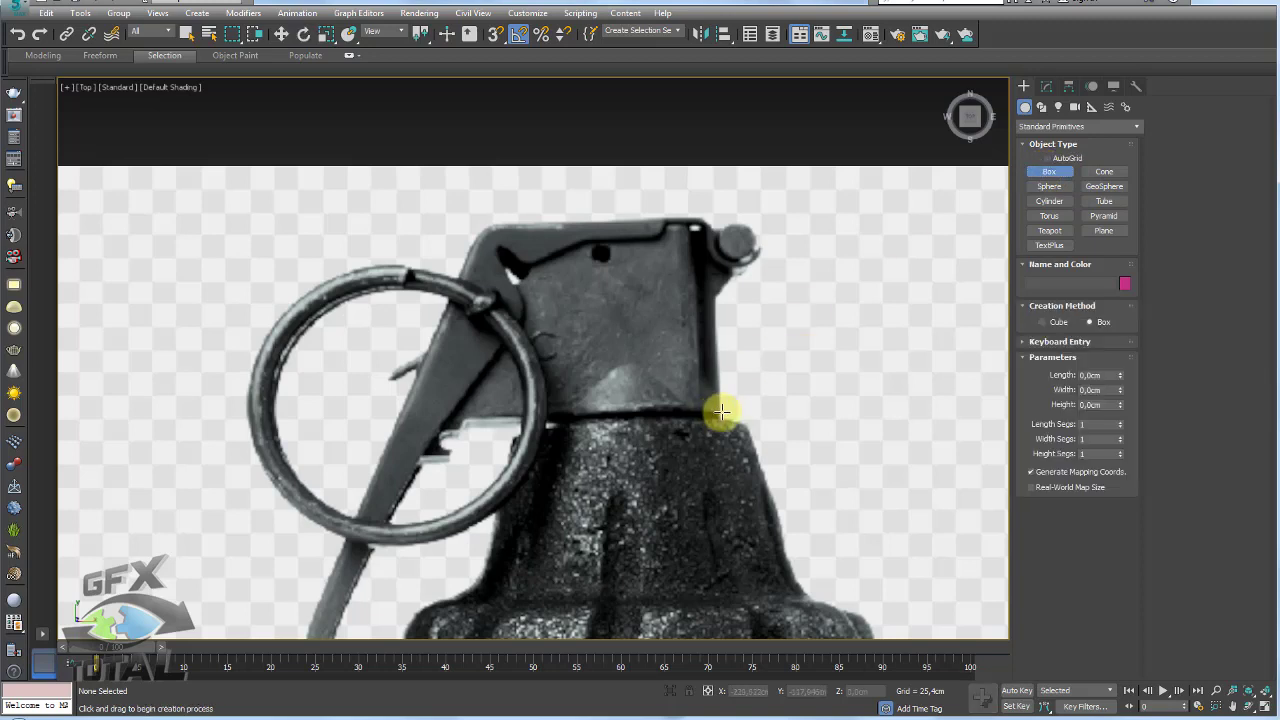
mouse_move(721, 410)
mouse_down()
mouse_move(510, 237)
mouse_move(513, 224)
mouse_up()
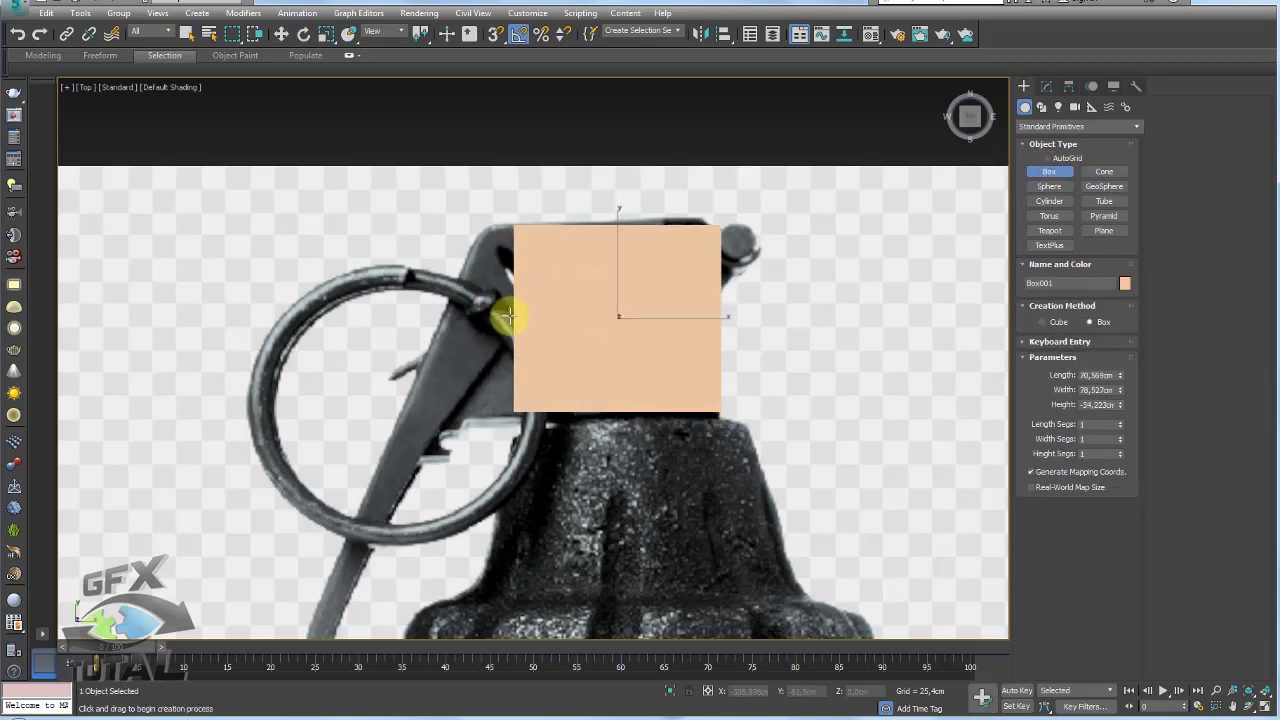
key(e)
- View the new box in Perspective with Edged Faces (F4) turned on
key(p)
mouse_move(729, 400)
alt+middle_down()
mouse_move(691, 434)
mouse_move(803, 349)
mouse_move(666, 323)
mouse_move(689, 337)
mouse_move(689, 314)
alt+middle_up()
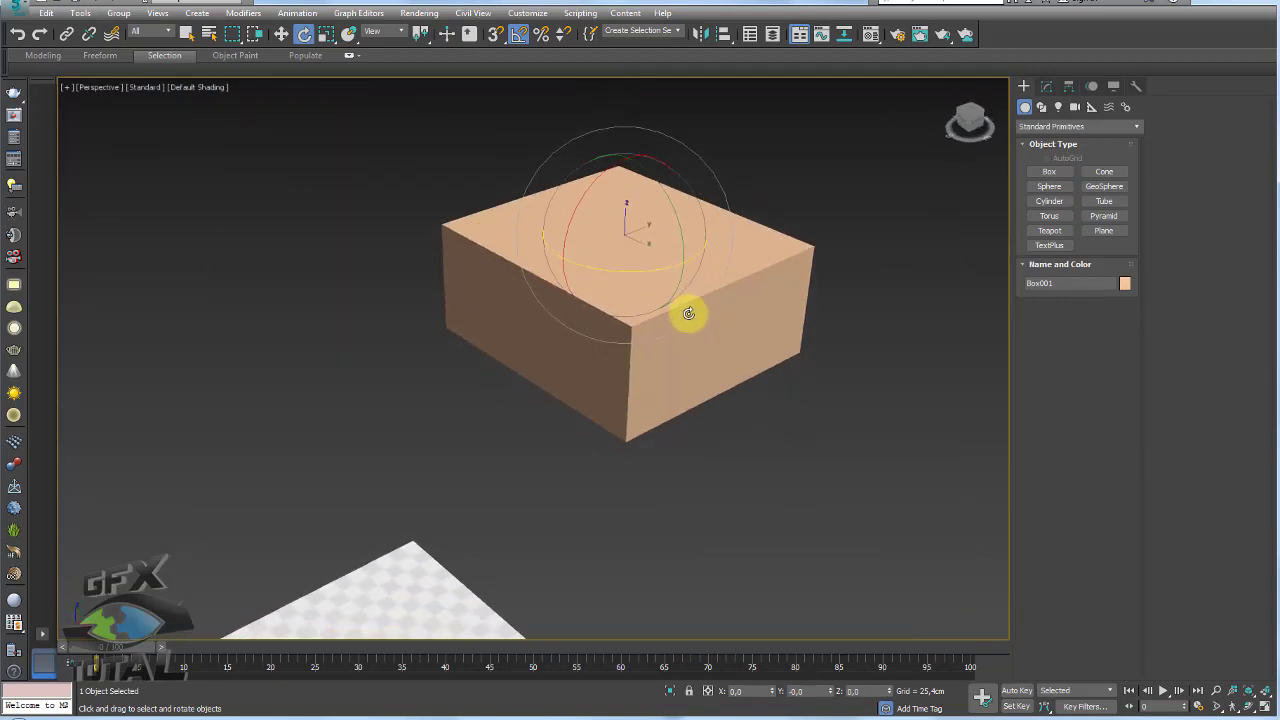
key(F4)
scroll(700, 317, down, 4)
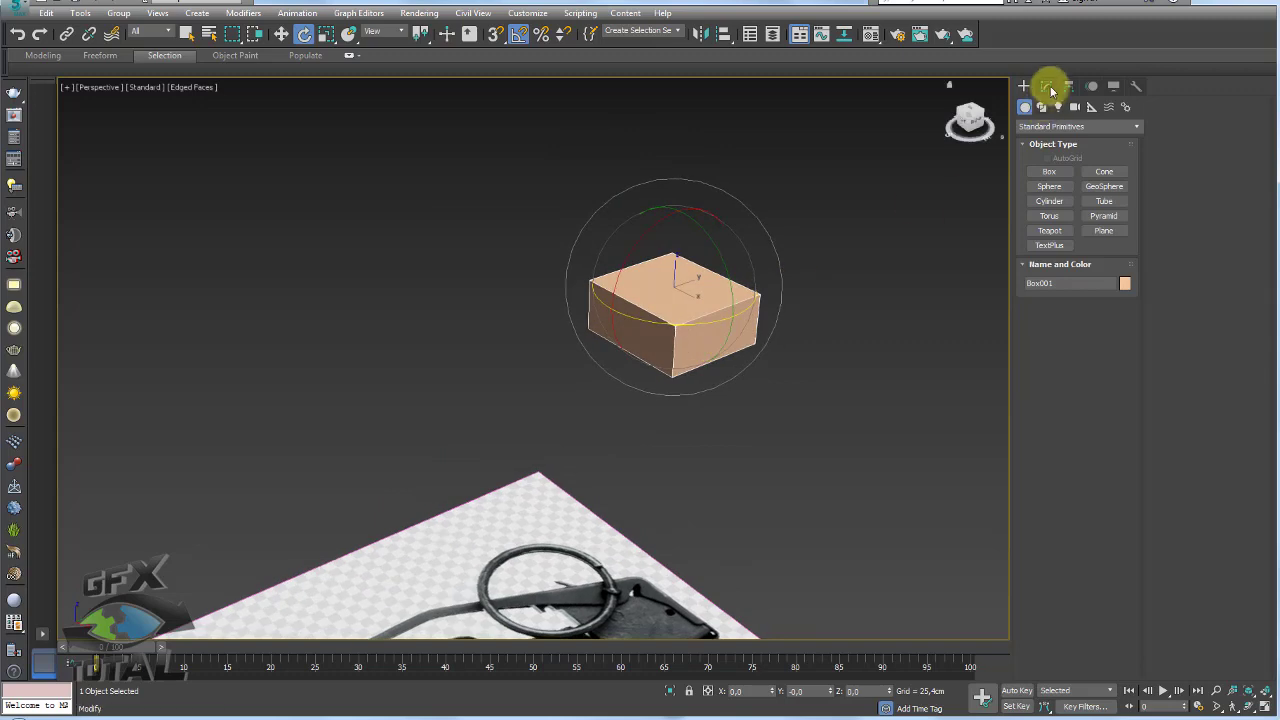
- Widen the box's length and width and lower its height to 39.357
click(1051, 91)
mouse_move(1121, 404)
mouse_down()
mouse_move(1117, 449)
mouse_move(1117, 275)
mouse_move(1114, 286)
mouse_up()
mouse_move(730, 255)
alt+middle_down()
mouse_move(766, 271)
mouse_move(766, 306)
mouse_move(971, 349)
alt+middle_up()
- Chamfer the selected box edges by 5,337 cm with 4 segments, then face the reference image
click(1058, 403)
alt+middle_drag(829, 269, 797, 332)
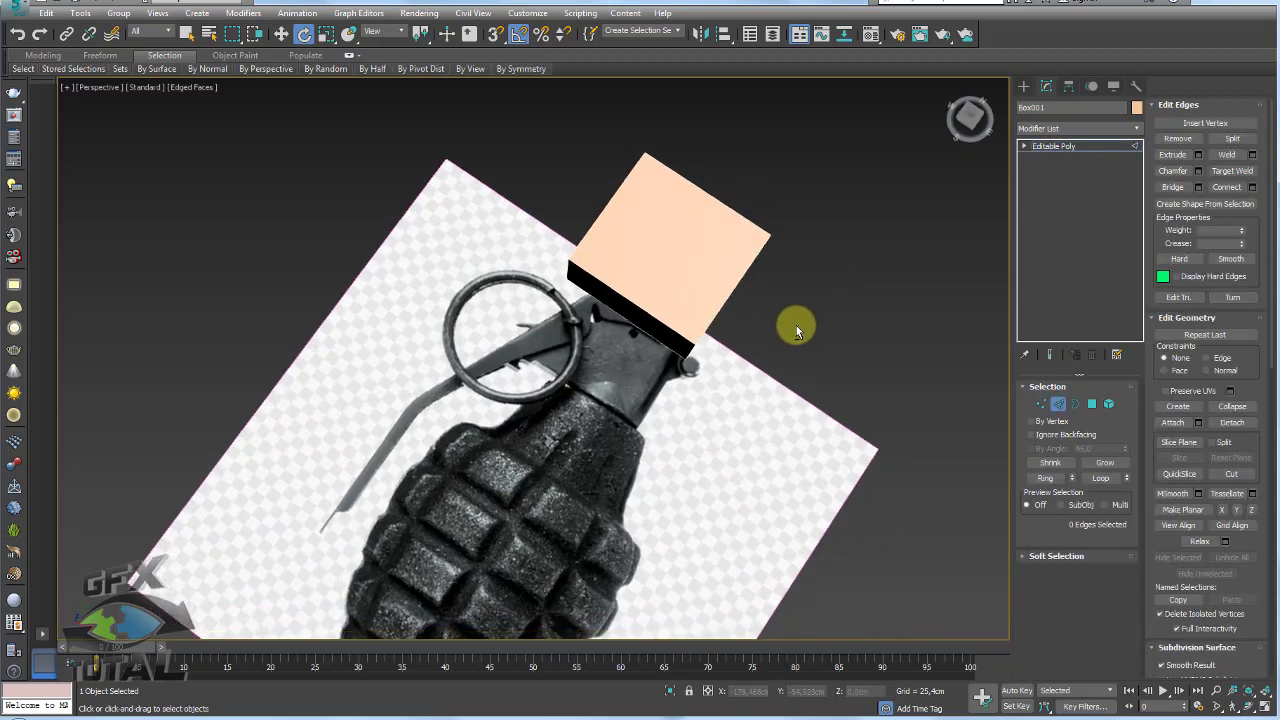
click(706, 291)
mouse_move(829, 404)
alt+middle_down()
mouse_move(757, 309)
mouse_move(966, 266)
alt+middle_up()
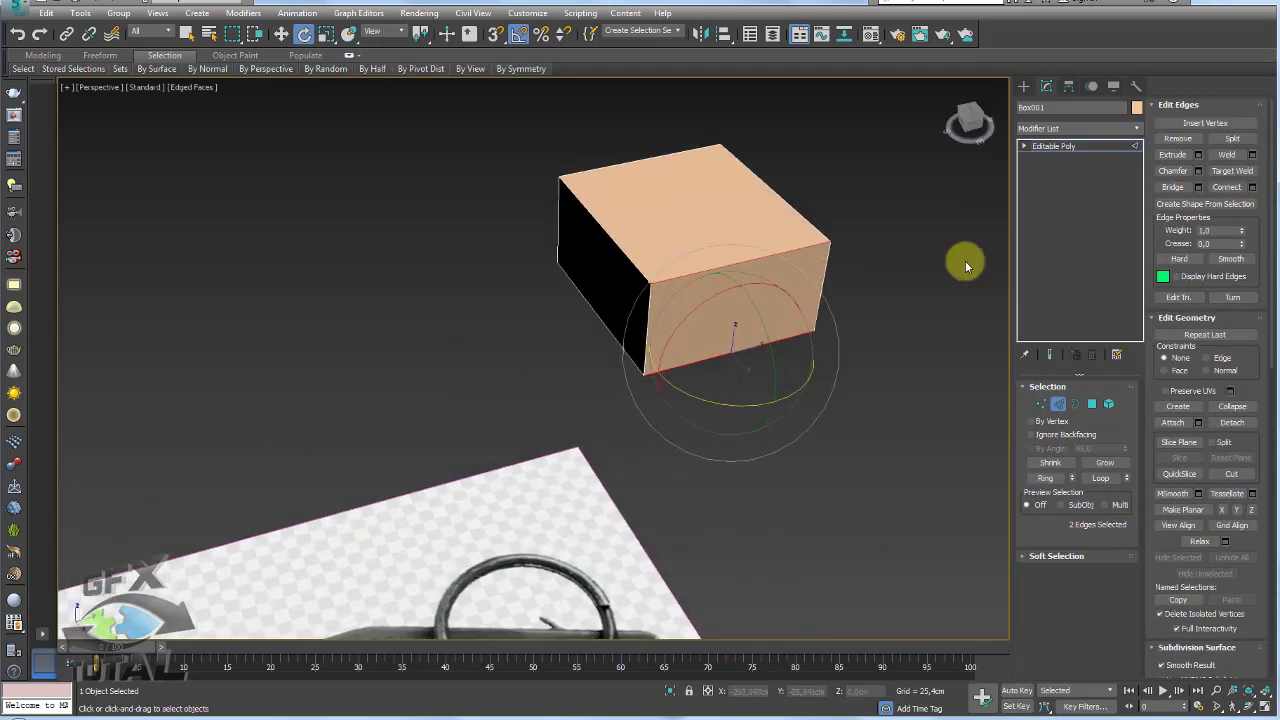
click(1198, 154)
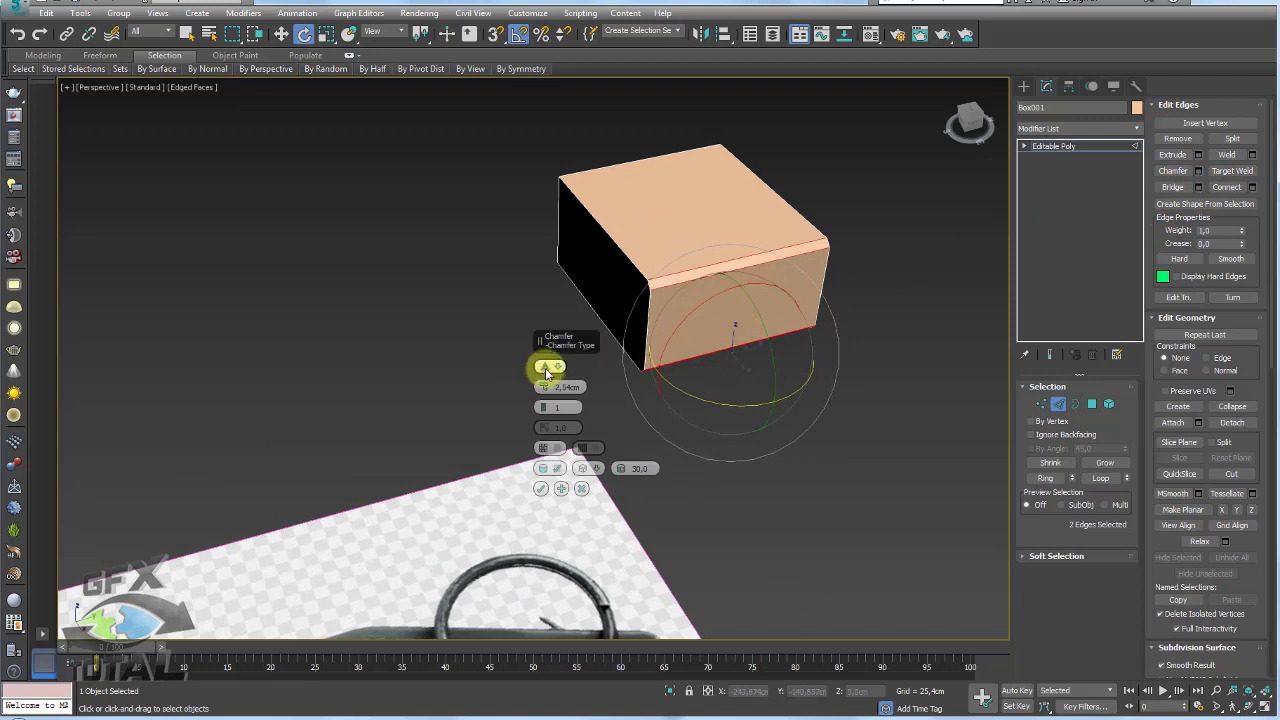
drag(543, 387, 543, 398)
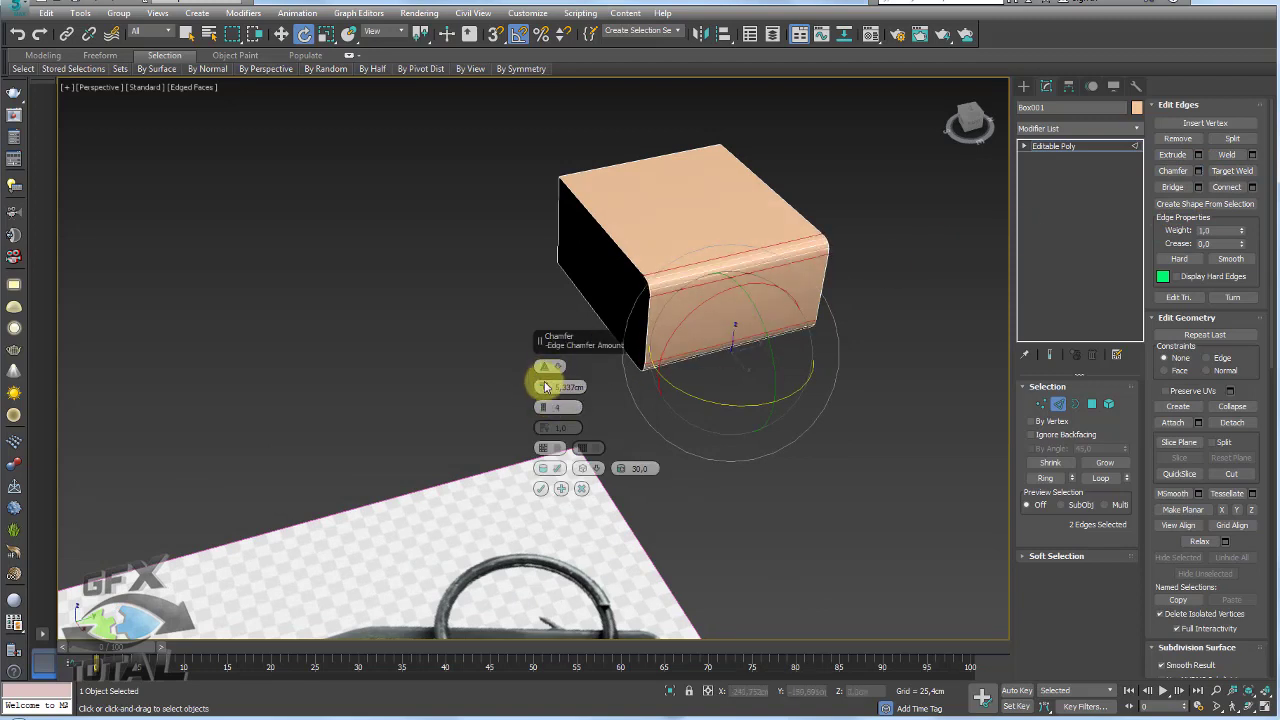
click(541, 488)
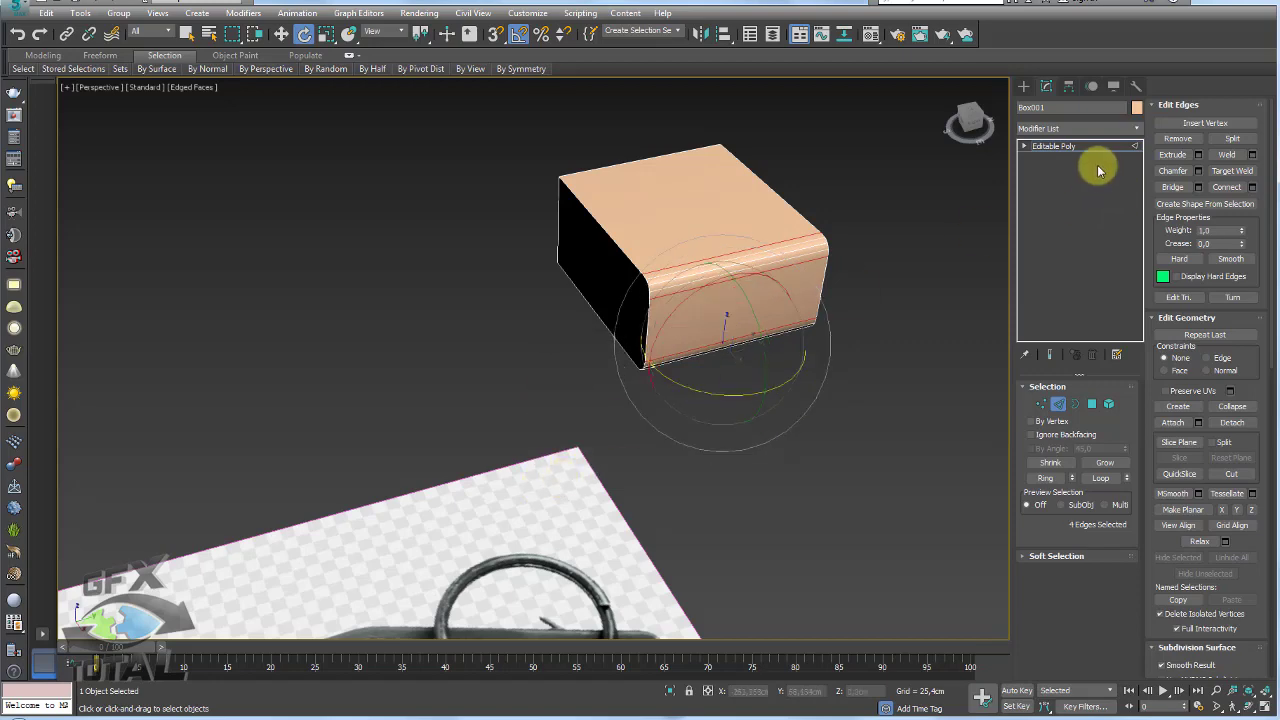
click(1068, 148)
mouse_move(723, 266)
alt+middle_down()
mouse_move(786, 294)
mouse_move(794, 343)
alt+middle_up()
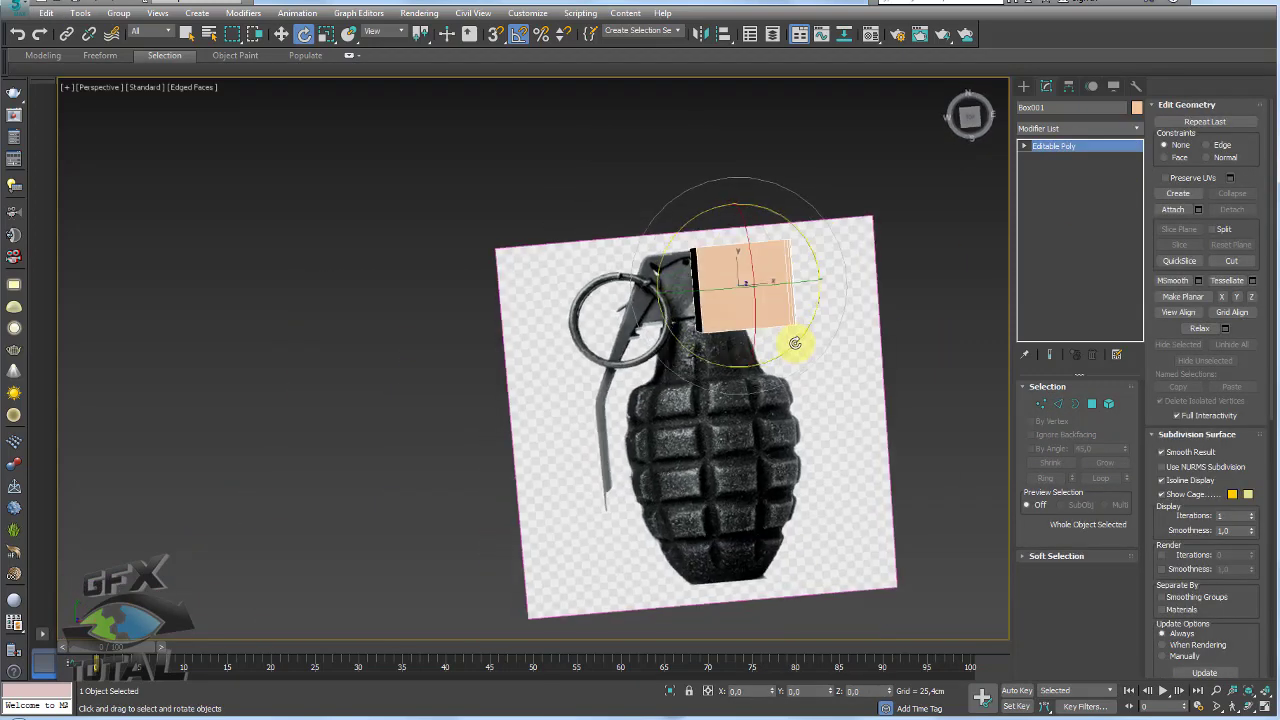
- In Top view, slide the box's bottom-left vertices left to slant its side
key(t)
scroll(748, 314, up, 5)
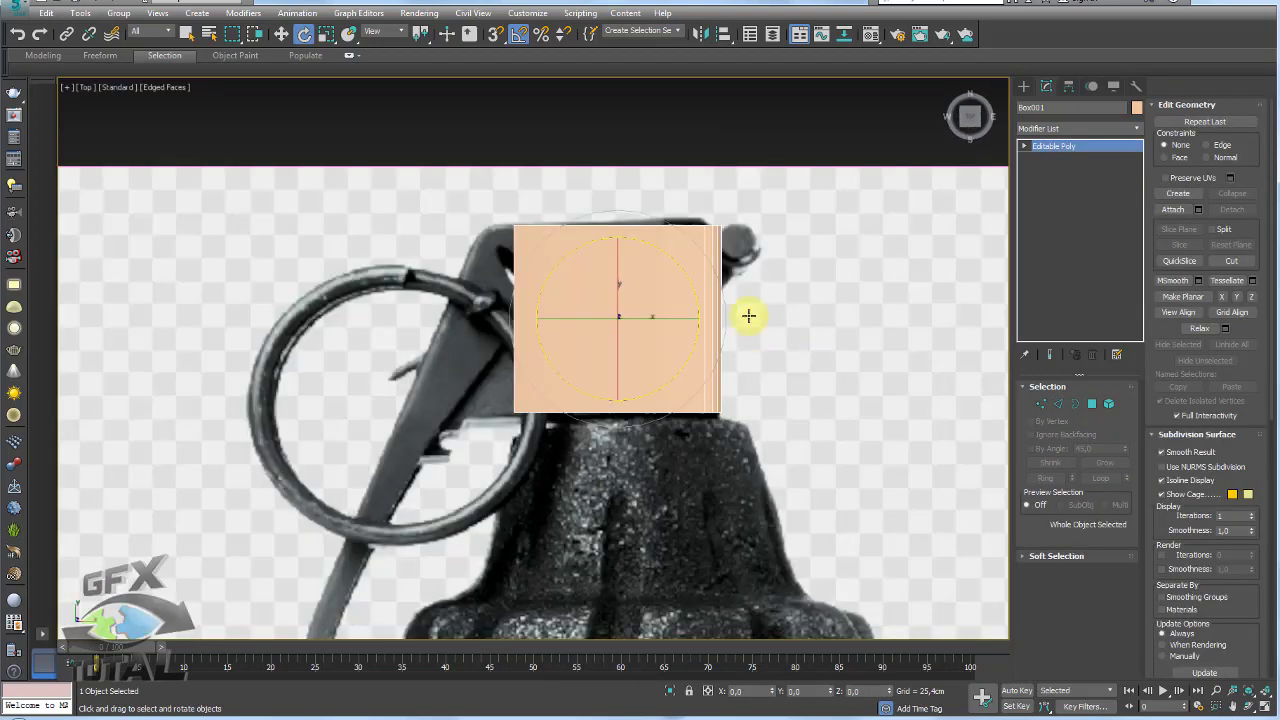
scroll(731, 280, up, 2)
scroll(646, 251, down, 3)
scroll(617, 236, up, 1)
scroll(617, 236, up, 2)
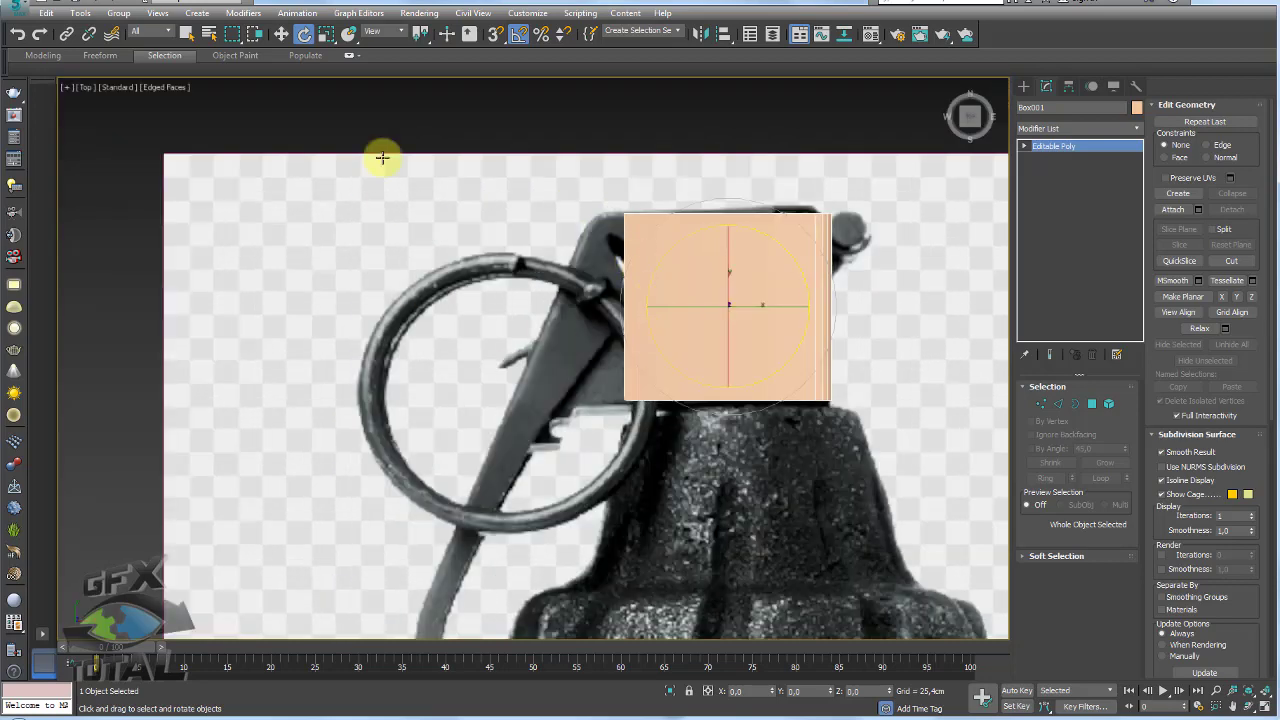
scroll(710, 252, up, 2)
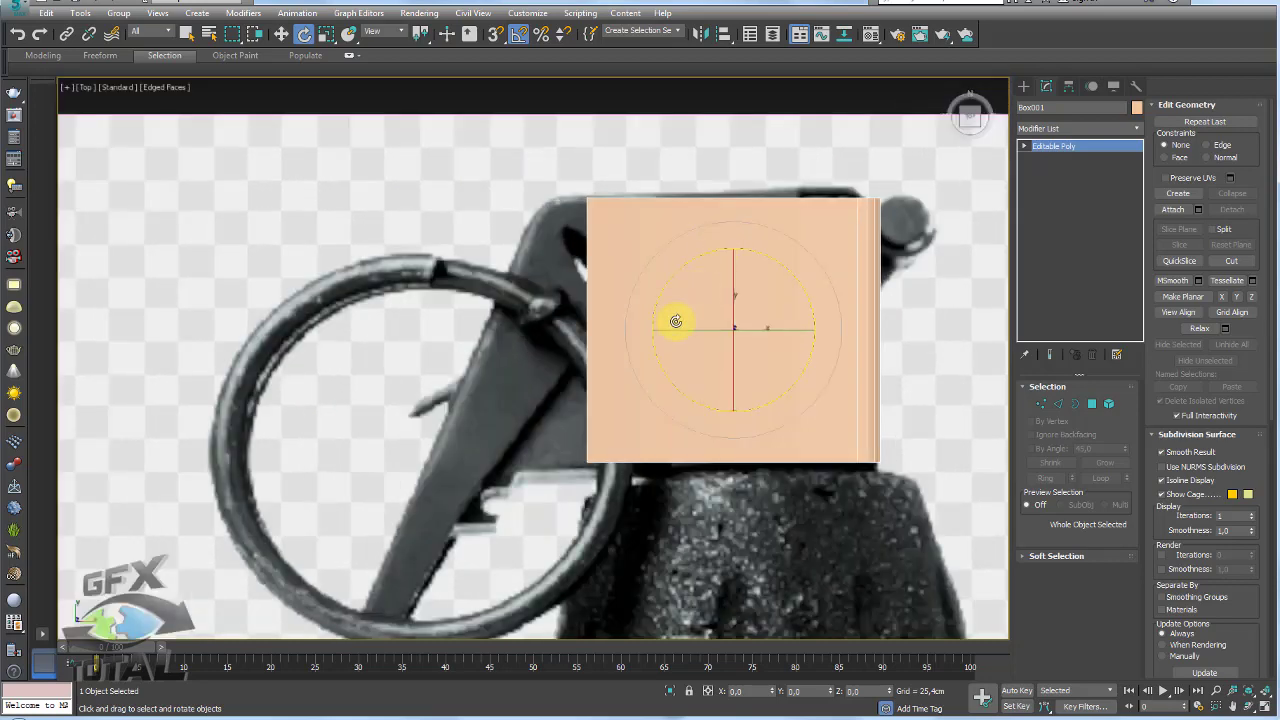
click(1040, 404)
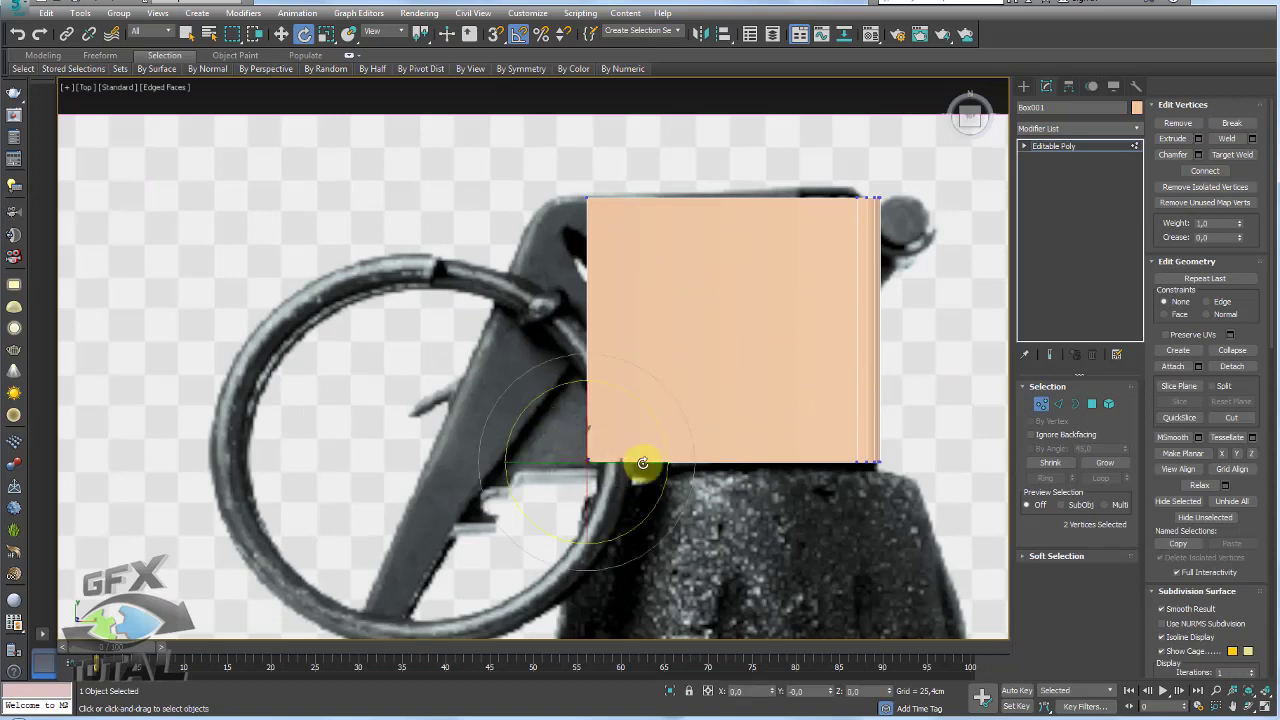
drag(550, 429, 650, 470)
key(w)
middle_drag(663, 471, 643, 414)
drag(643, 414, 578, 420)
- Shift the top-left and bottom-left vertices right so the left side matches the lever edge
drag(570, 135, 704, 179)
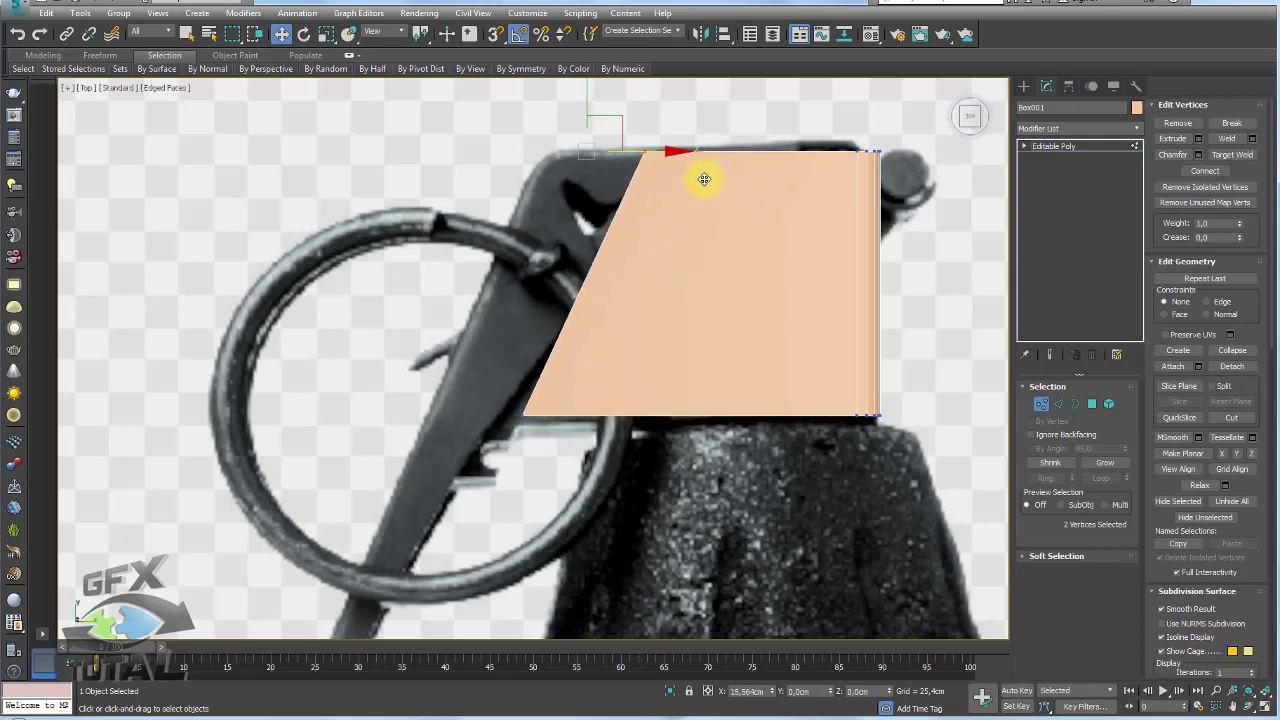
drag(704, 179, 737, 200)
scroll(737, 200, up, 2)
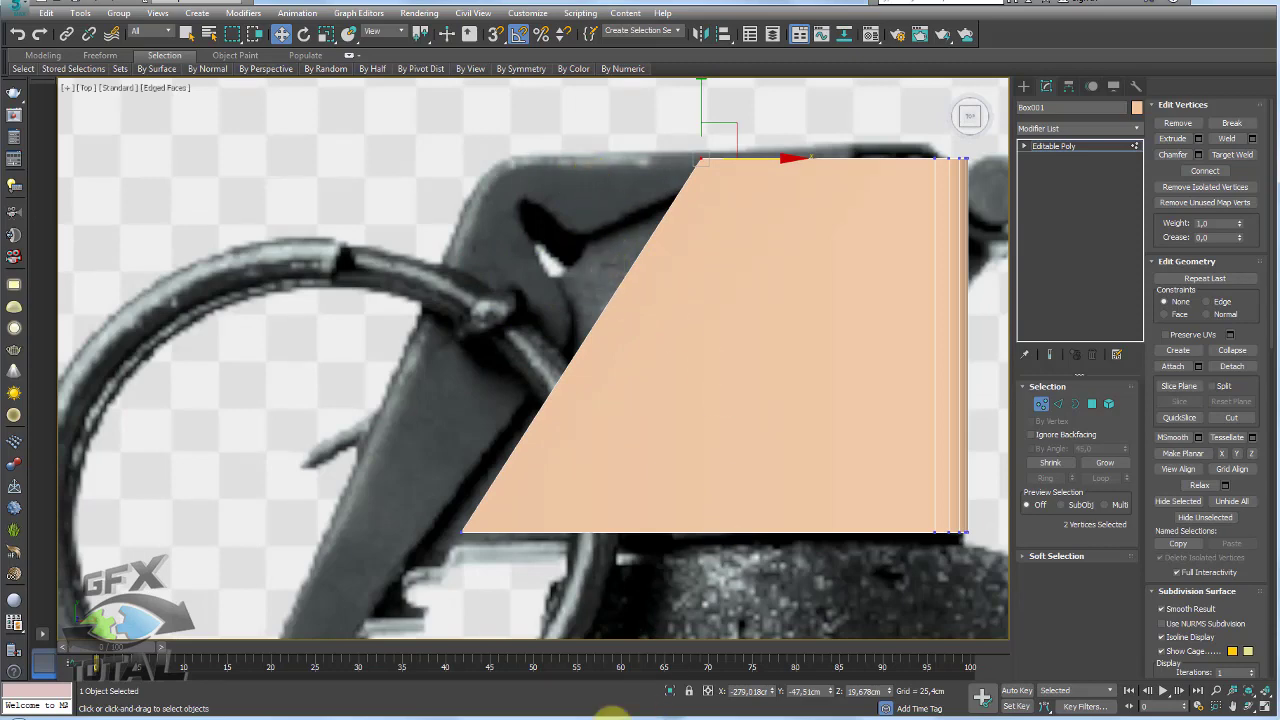
scroll(590, 330, down, 2)
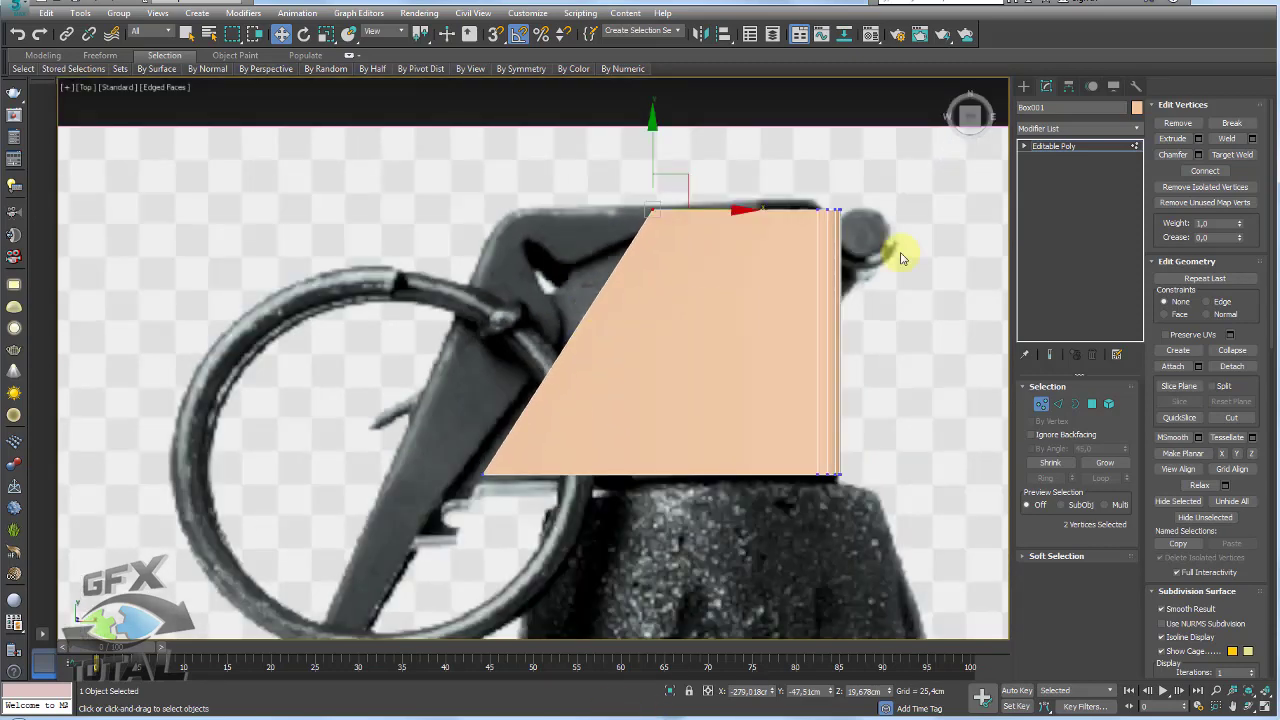
click(485, 475)
drag(528, 475, 723, 494)
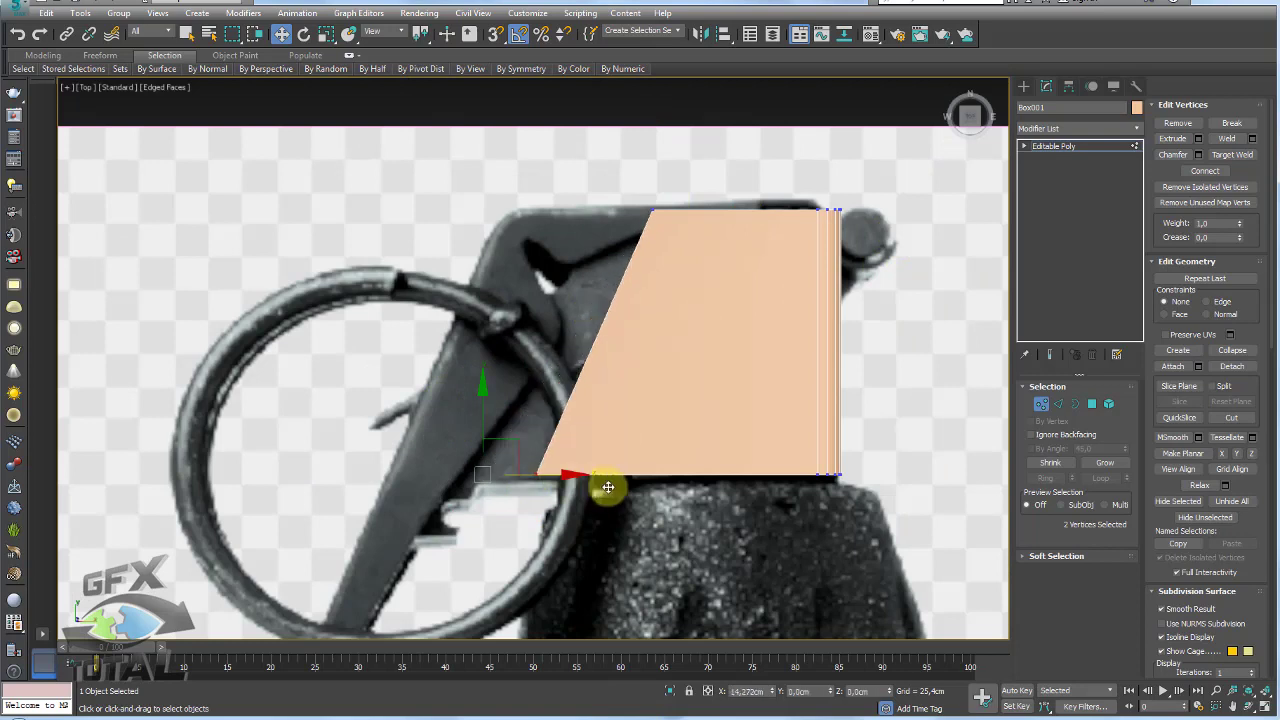
drag(608, 200, 737, 311)
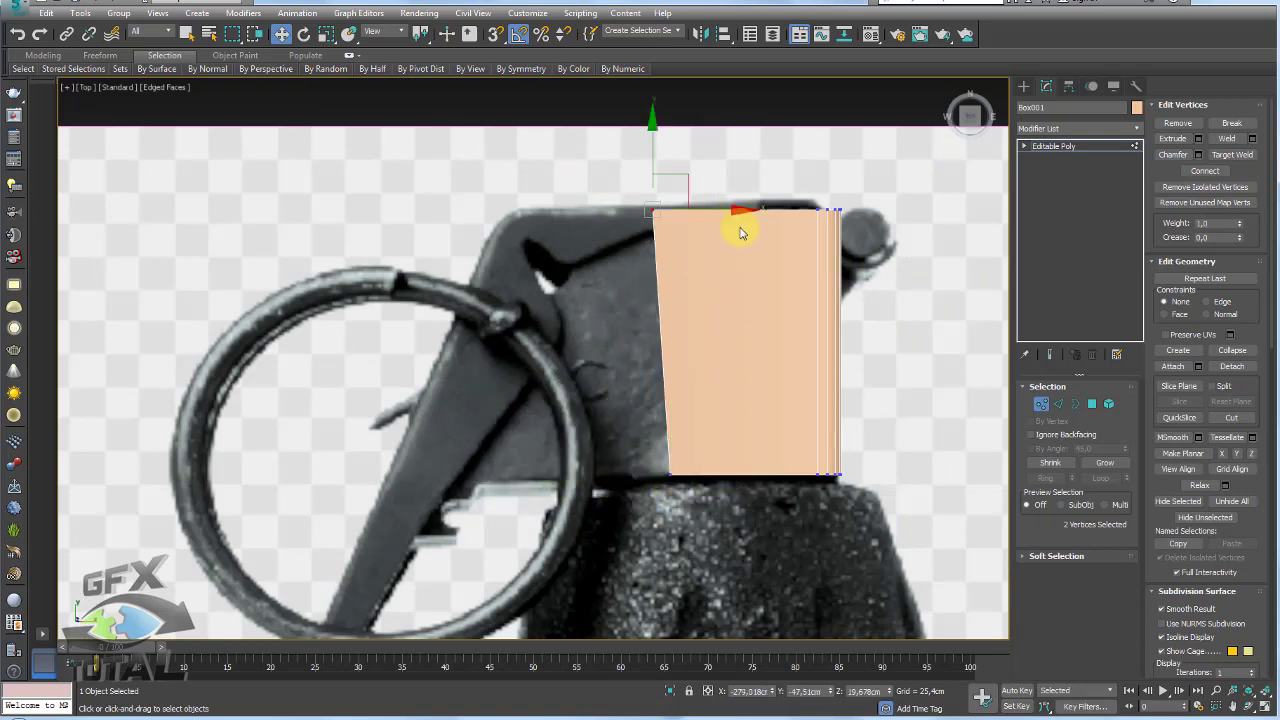
drag(740, 233, 770, 222)
ctrl+drag(593, 422, 700, 506)
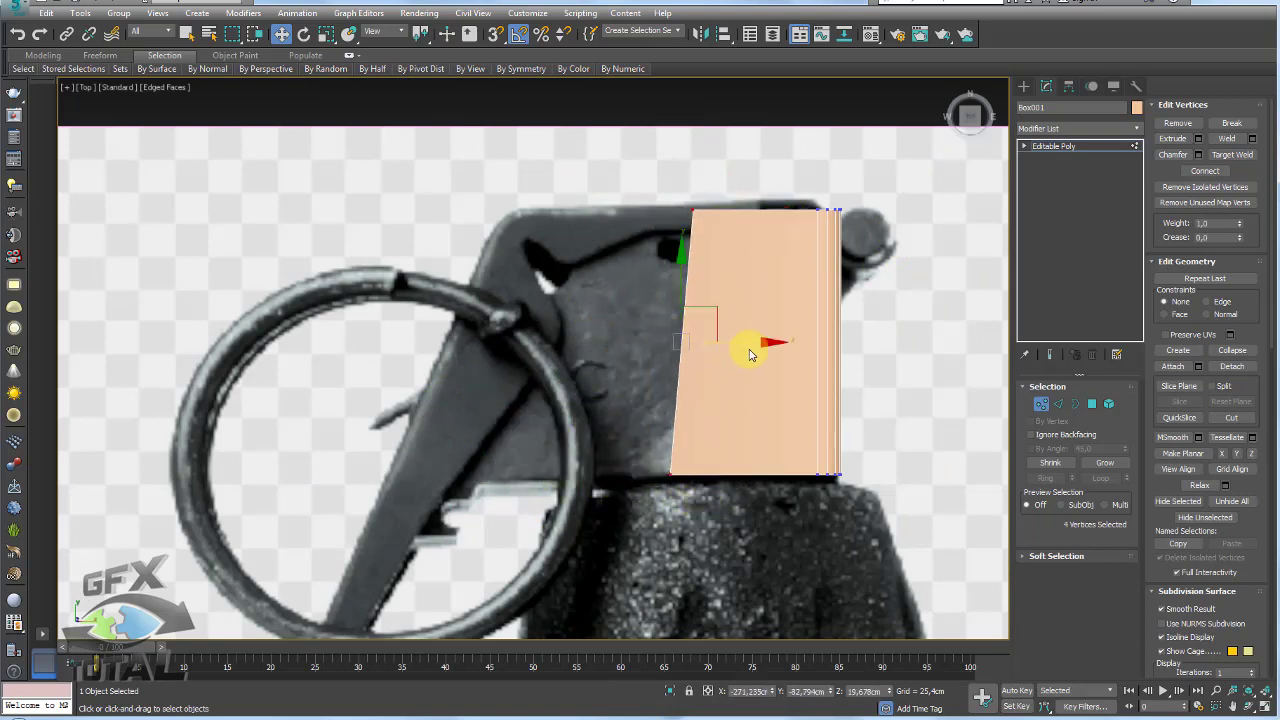
mouse_move(750, 353)
mouse_down()
mouse_move(800, 350)
mouse_move(710, 343)
mouse_up()
click(1092, 404)
- Clone the box's front face as a separate element beside the original
click(777, 340)
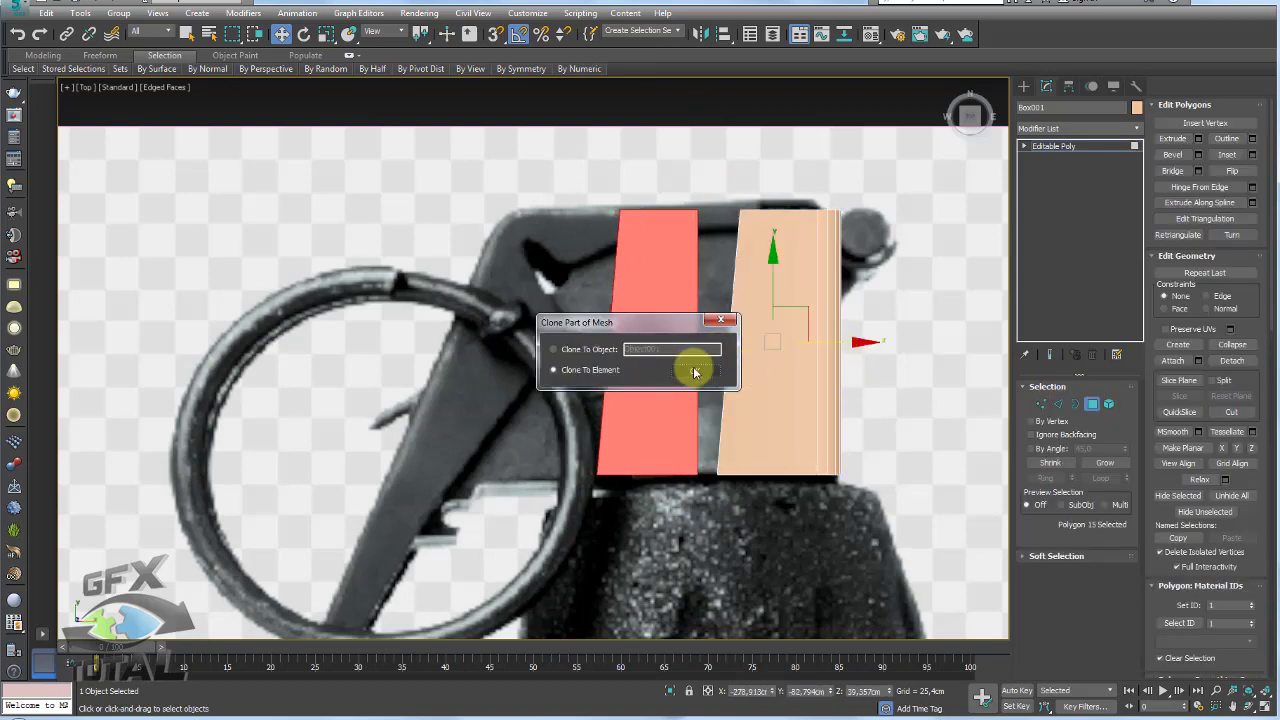
click(583, 348)
click(712, 372)
mouse_move(712, 372)
alt+middle_down()
mouse_move(677, 357)
mouse_move(760, 367)
mouse_move(777, 271)
mouse_move(647, 353)
alt+middle_up()
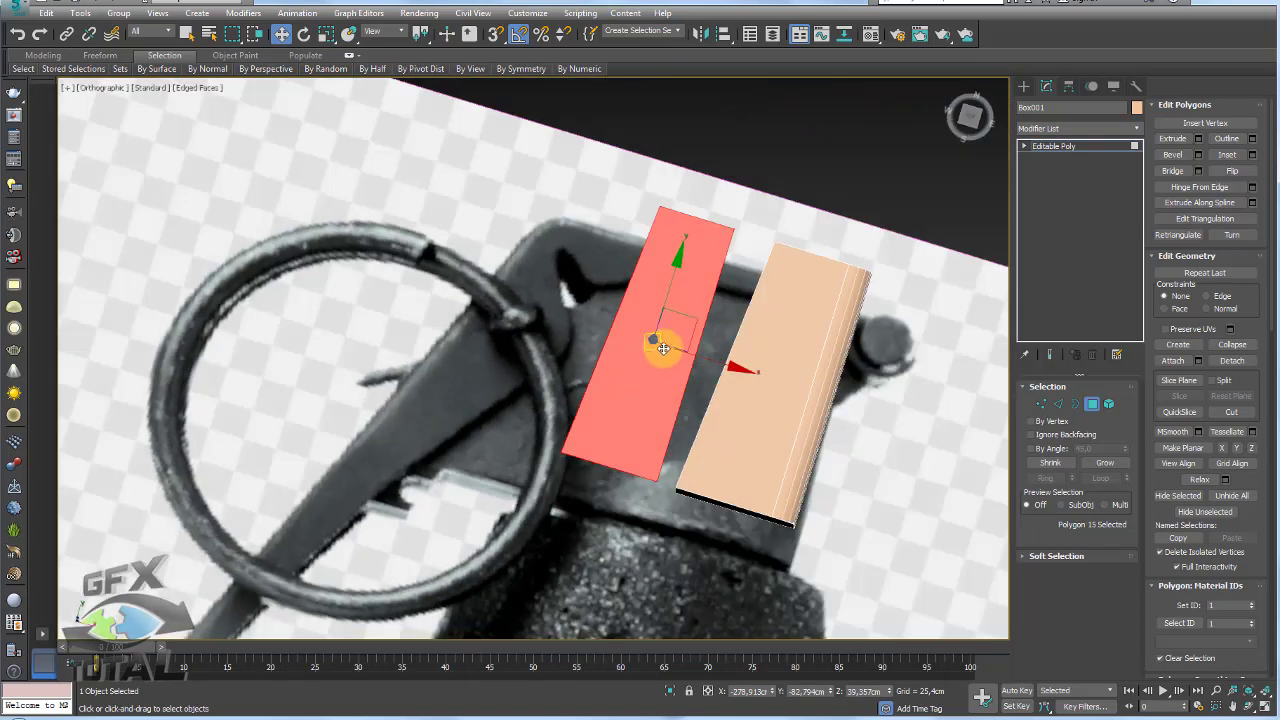
- Move the cloned piece's left edge outward to widen it over the lever
key(shift+z)
key(shift+z)
click(1058, 403)
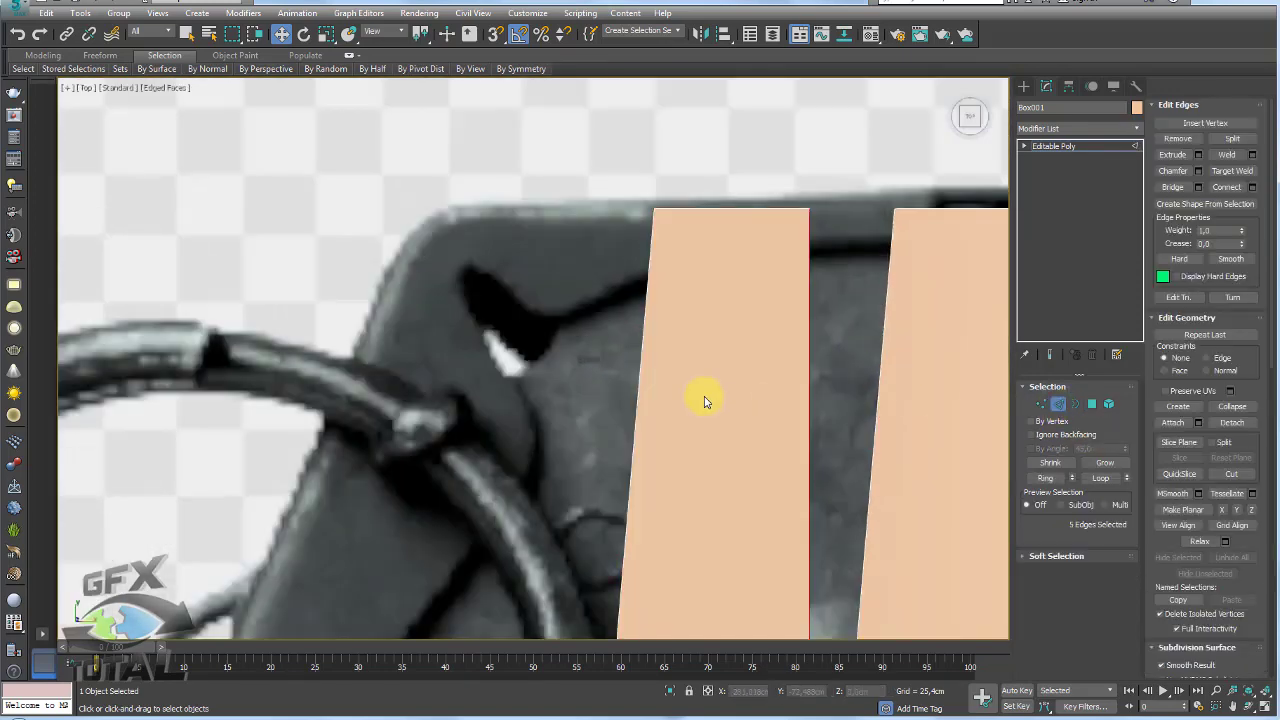
click(640, 399)
scroll(640, 400, down, 4)
mouse_move(694, 434)
mouse_down()
mouse_move(587, 447)
mouse_move(646, 449)
mouse_move(608, 449)
mouse_up()
click(1041, 403)
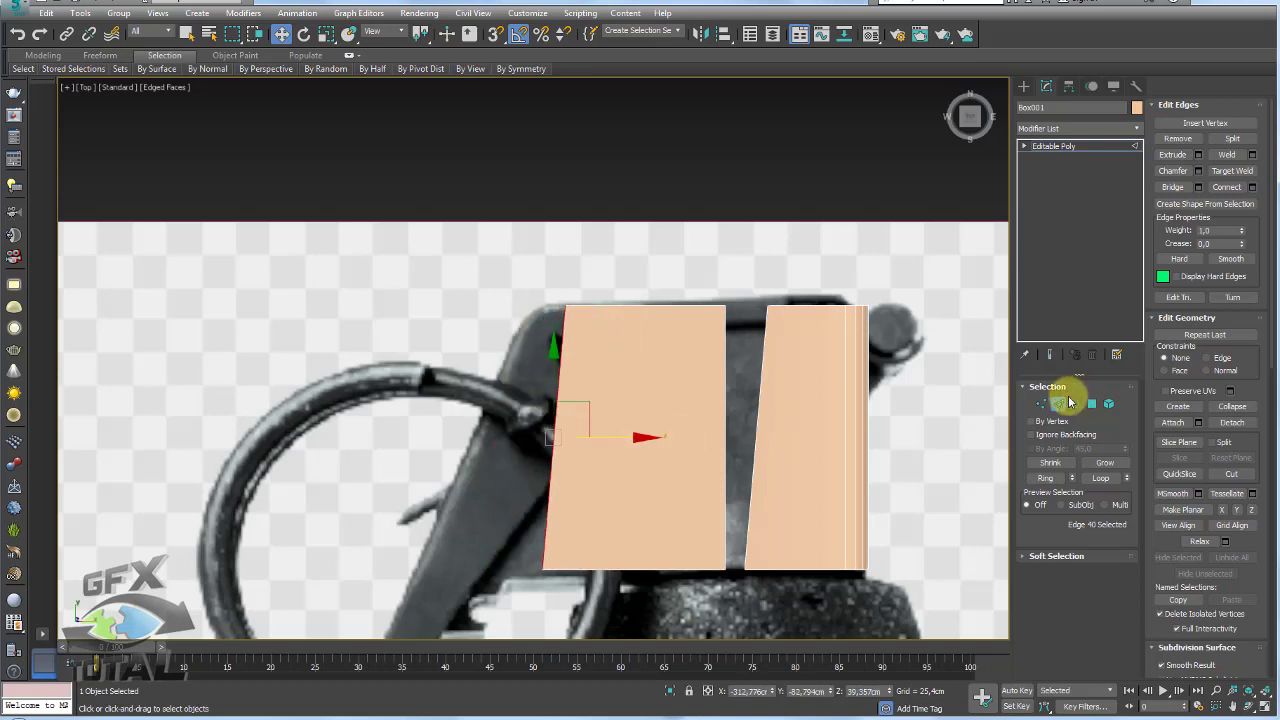
drag(578, 595, 523, 547)
- Slant the clone's left side and make the part see-through (Alt+X) over the reference
drag(608, 570, 506, 557)
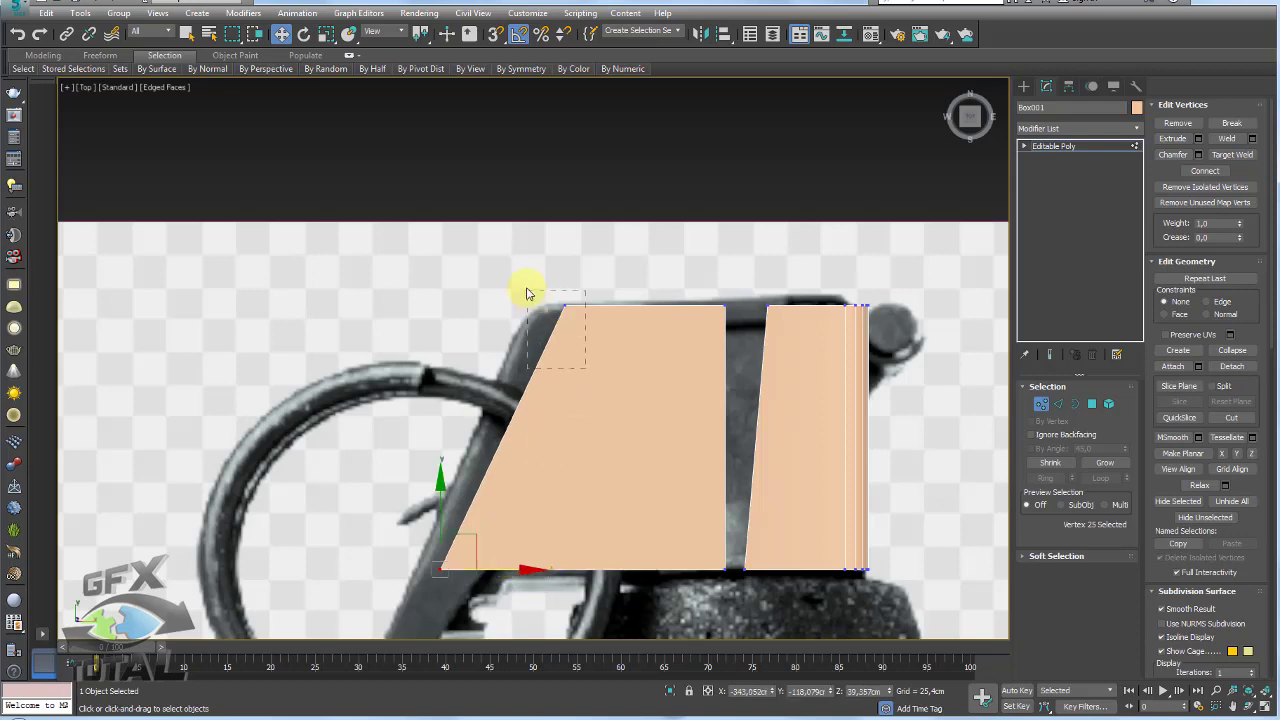
drag(586, 368, 528, 293)
middle_drag(600, 303, 617, 280)
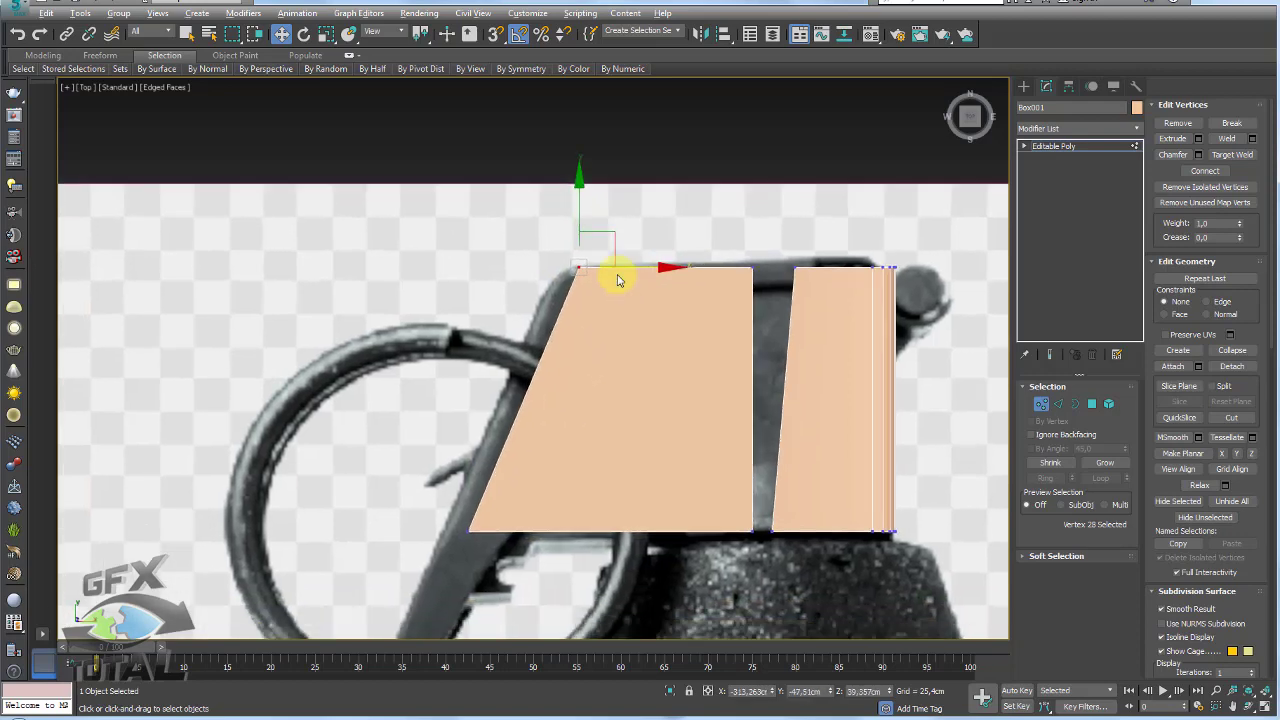
key(alt+x)
scroll(614, 277, up, 3)
scroll(609, 300, down, 2)
scroll(680, 320, up, 1)
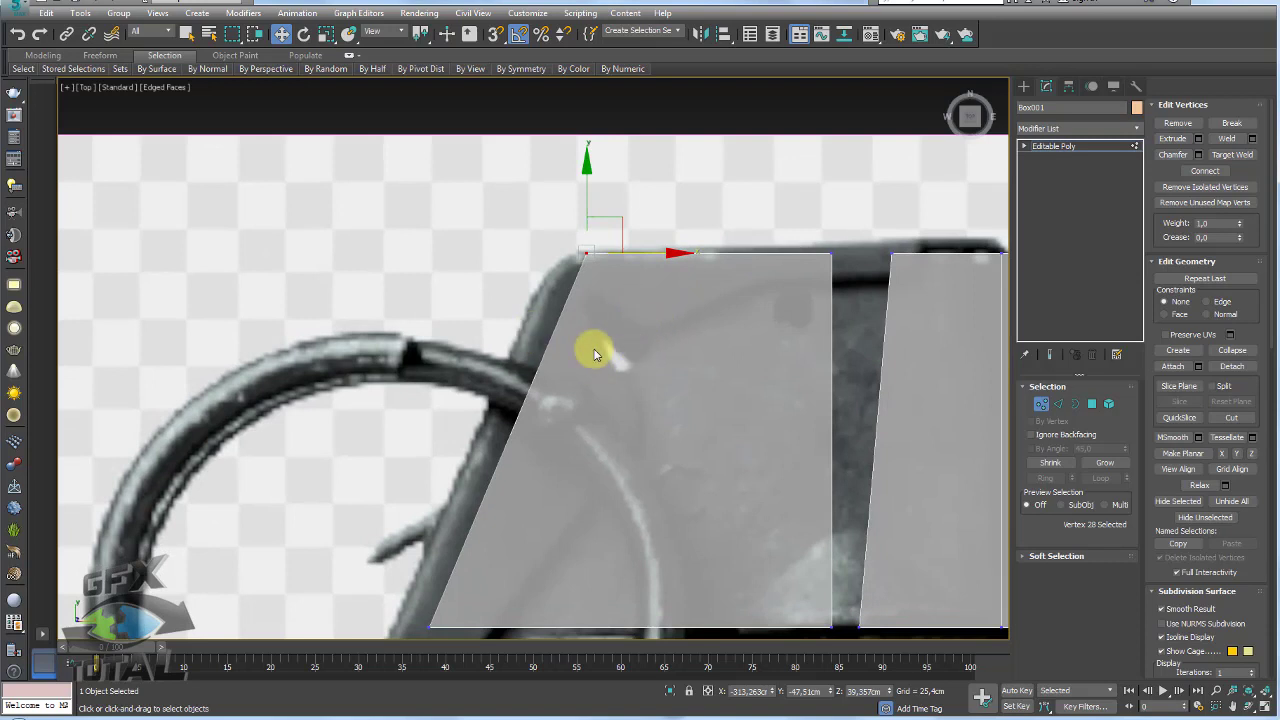
- Cut along the lever's notch outline and delete the upper-left corner polygon
key(alt+c)
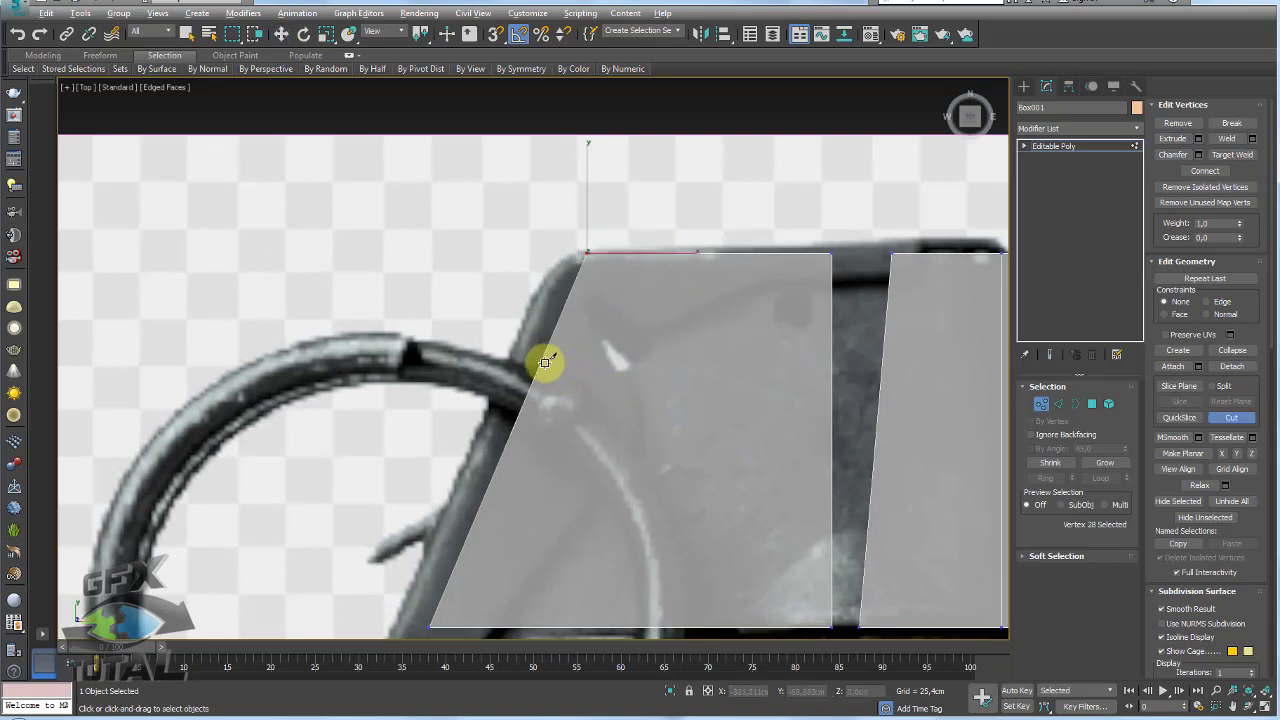
click(543, 359)
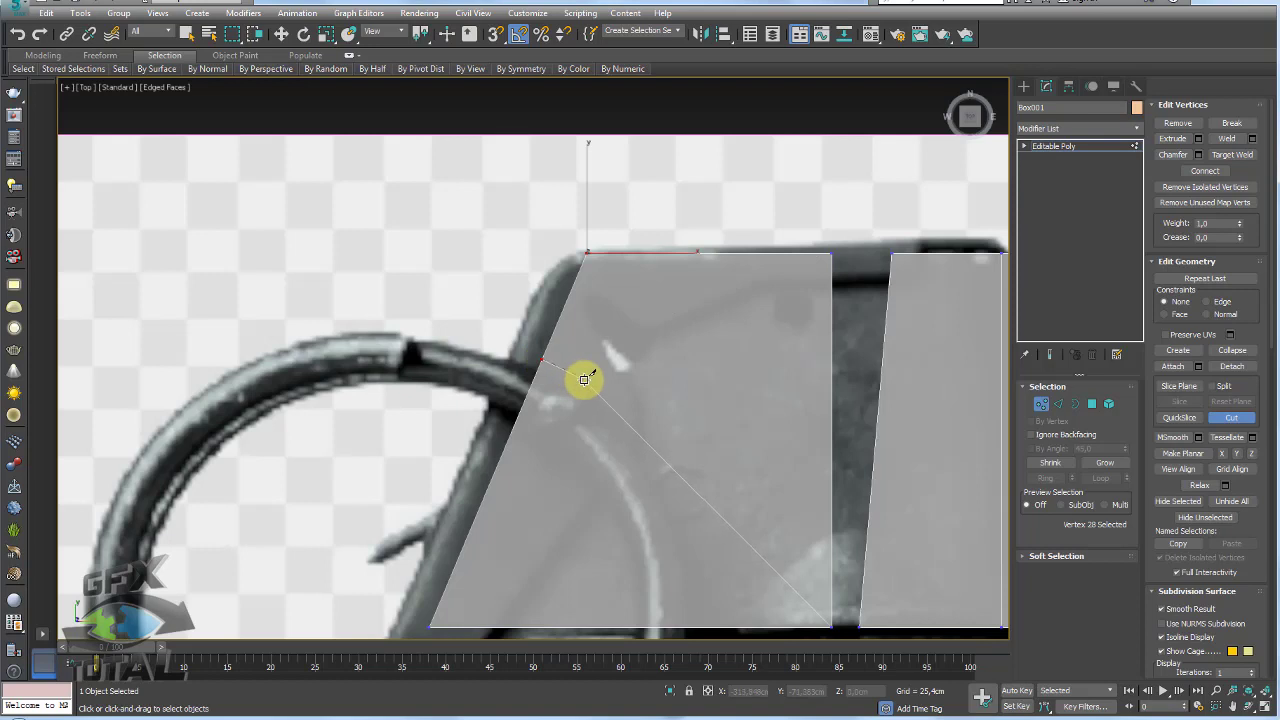
click(584, 379)
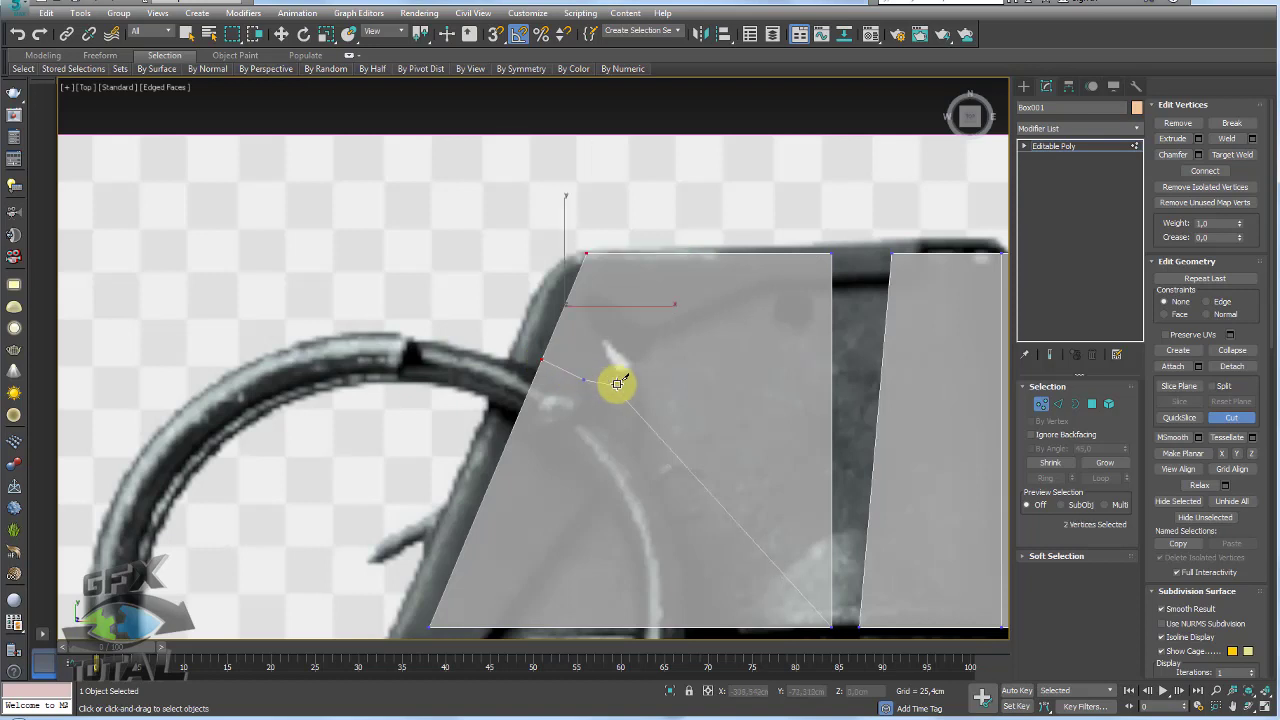
click(655, 350)
click(663, 305)
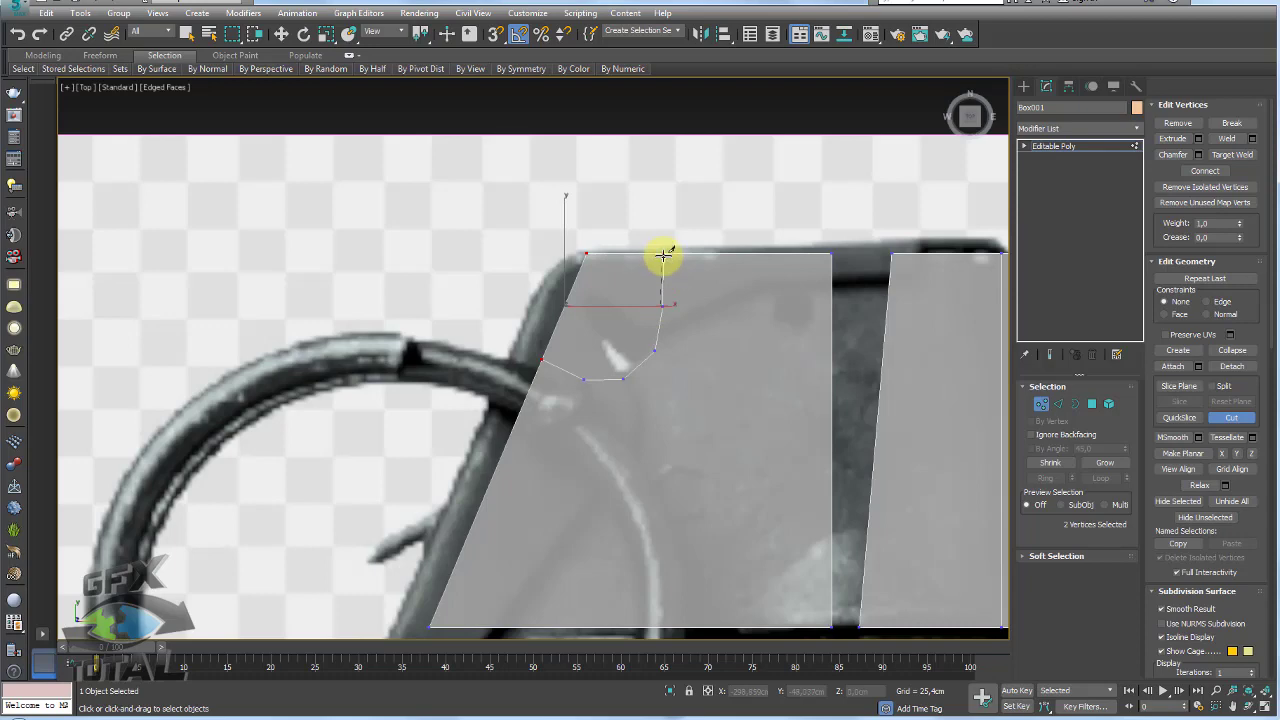
click(663, 255)
click(1092, 403)
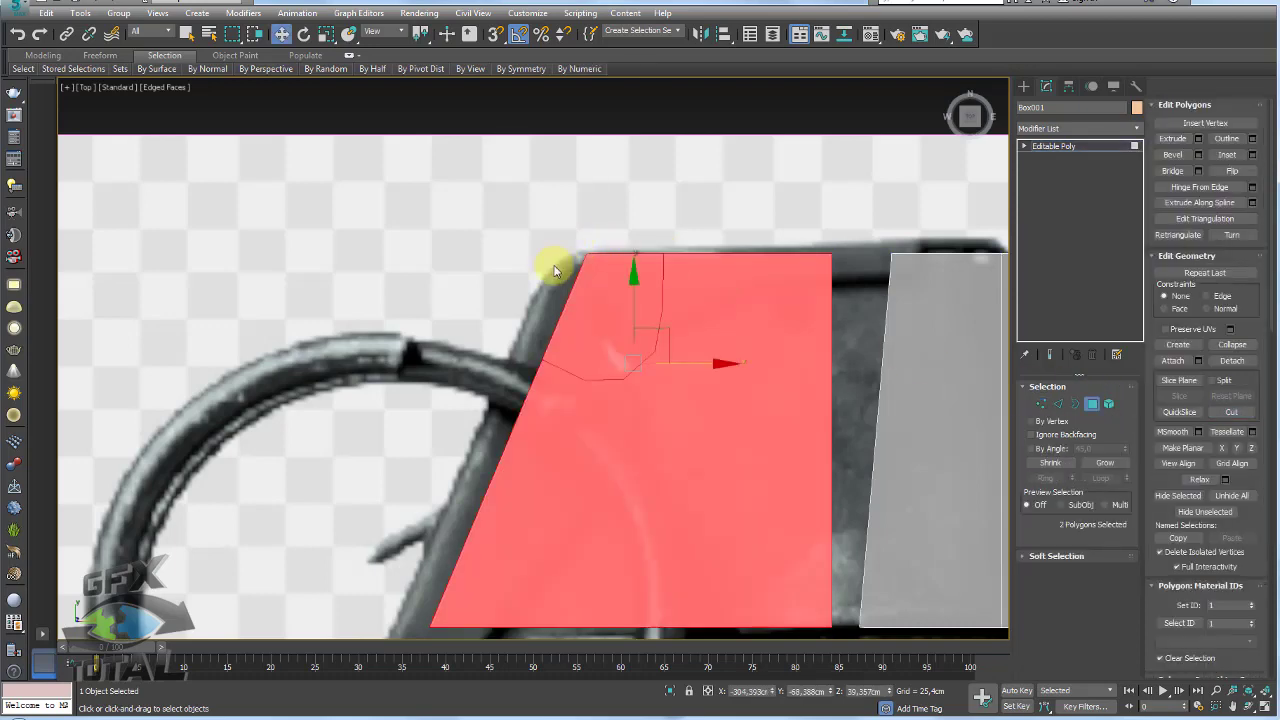
key(Delete)
scroll(680, 366, up, 3)
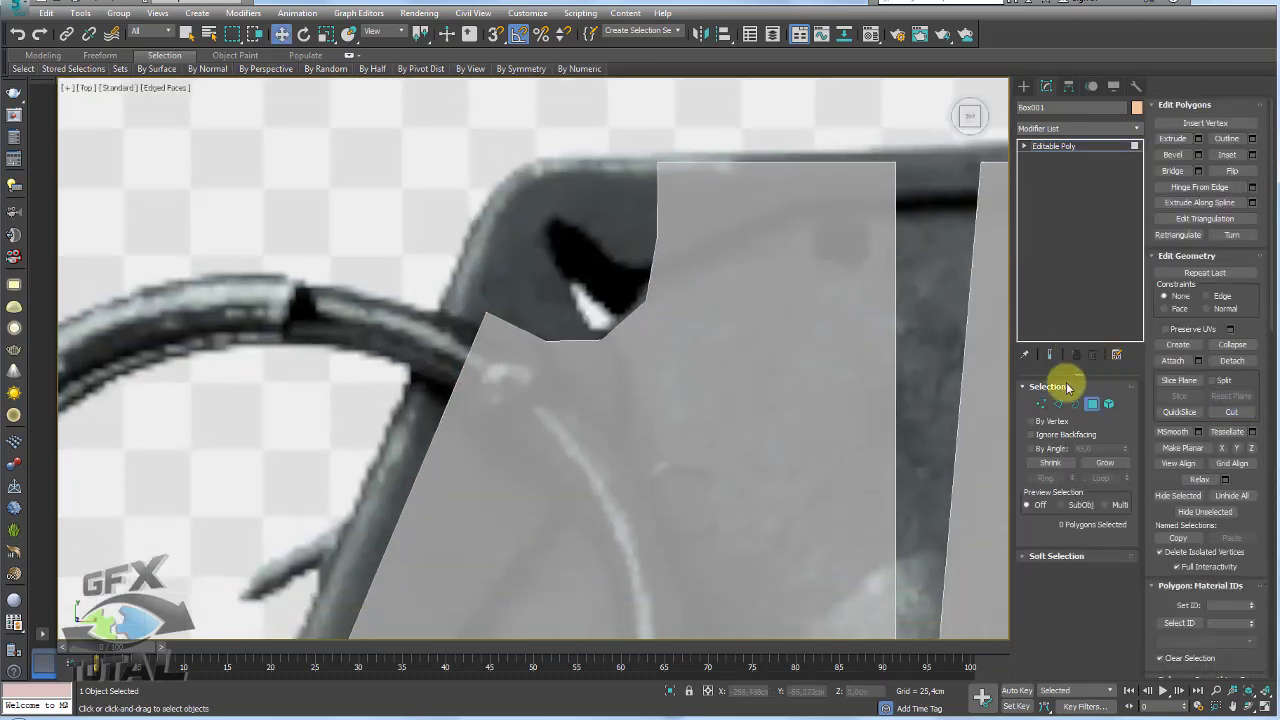
- Cut two edges from the notch across to the left piece's right edge
click(1041, 403)
scroll(608, 223, down, 2)
scroll(666, 249, up, 2)
middle_drag(666, 249, 577, 277)
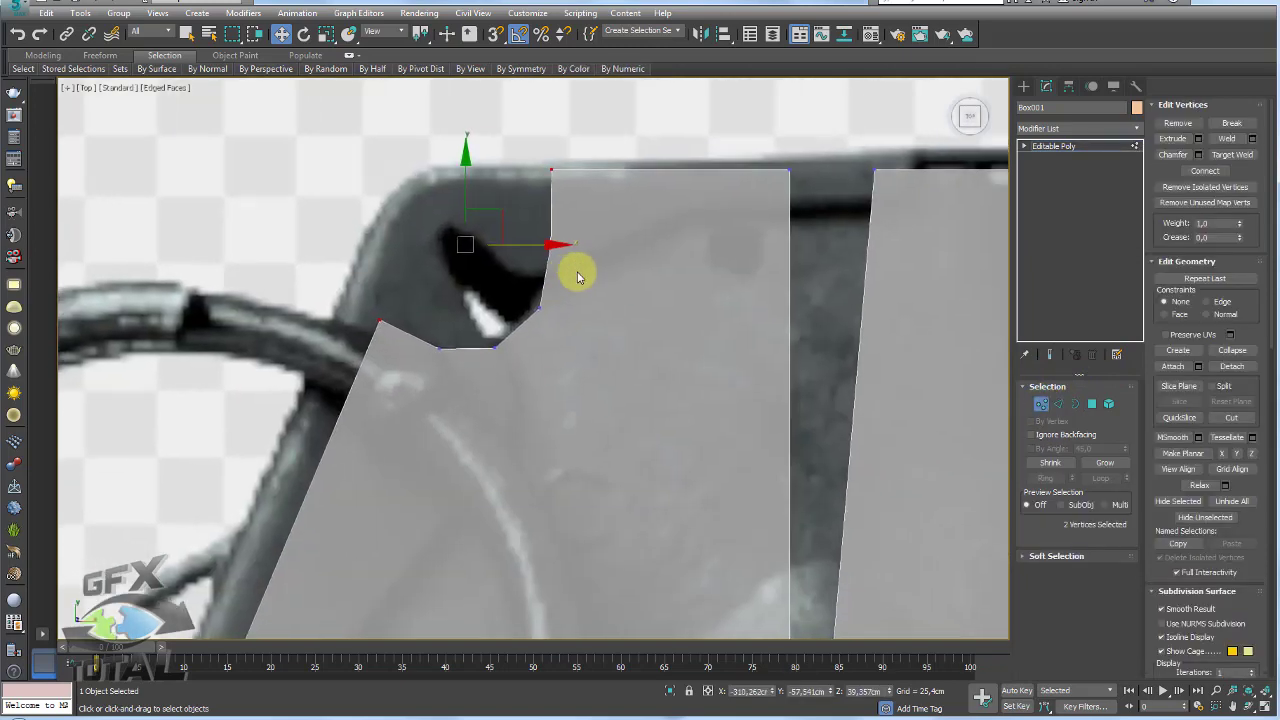
key(alt+c)
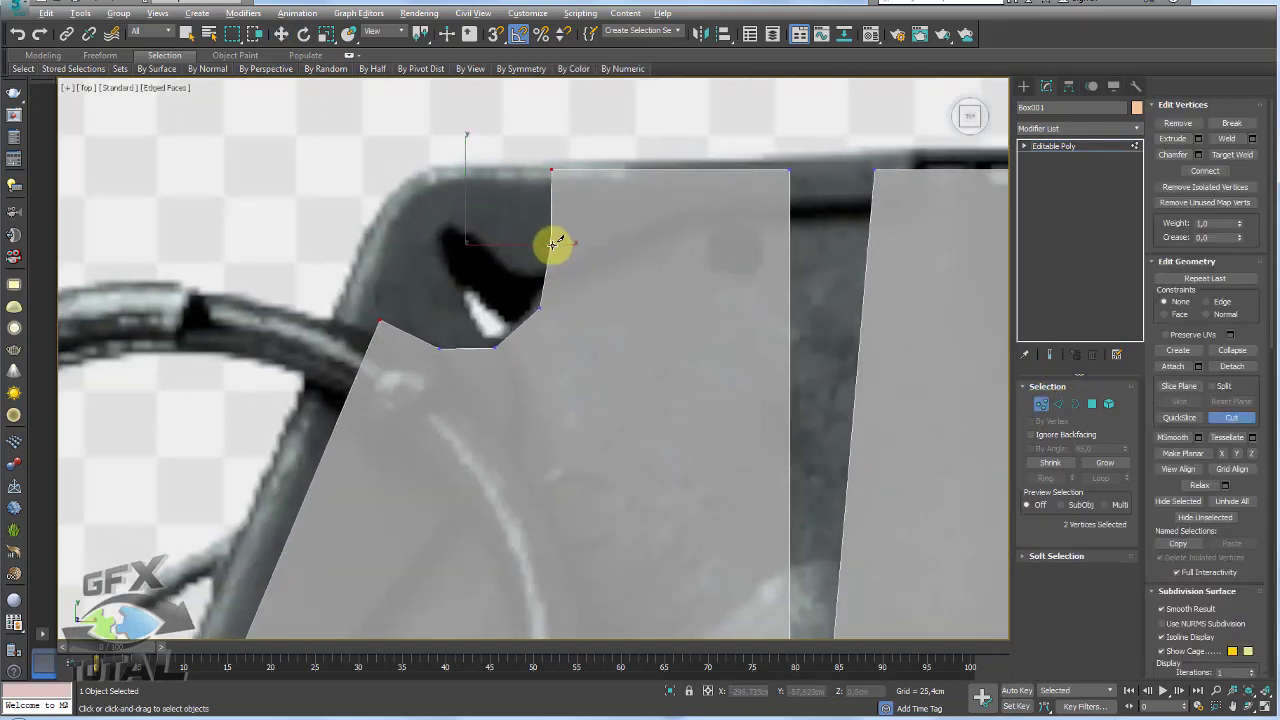
click(553, 243)
click(790, 245)
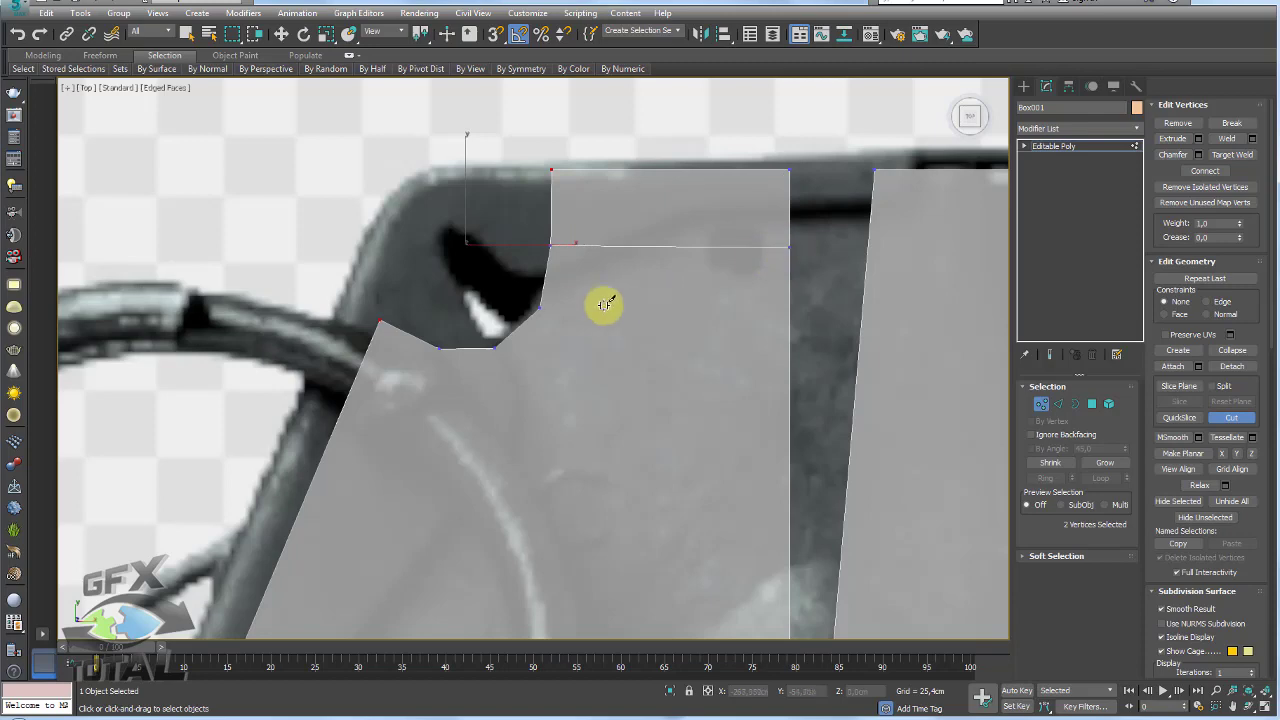
click(540, 308)
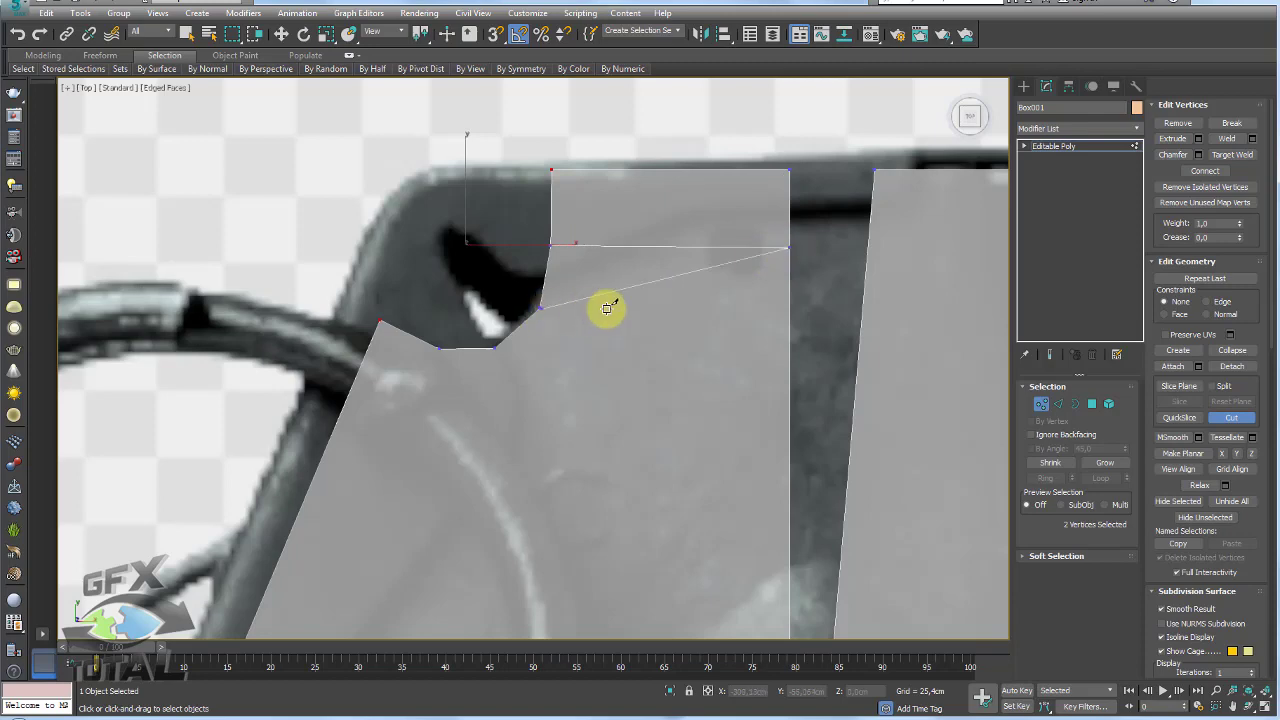
click(790, 314)
right_click(543, 349)
- Cut edges from the notch corners down to the bottom edge and across to the right side
scroll(480, 357, down, 1)
scroll(500, 290, down, 2)
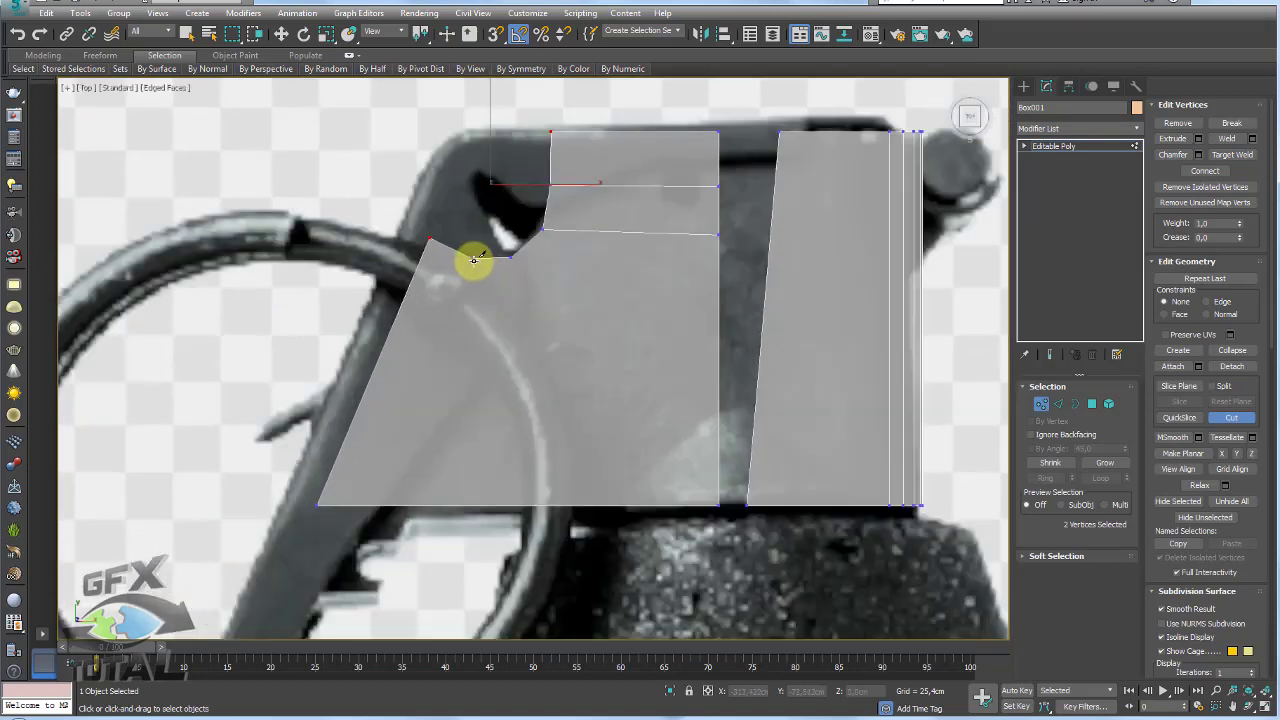
click(472, 258)
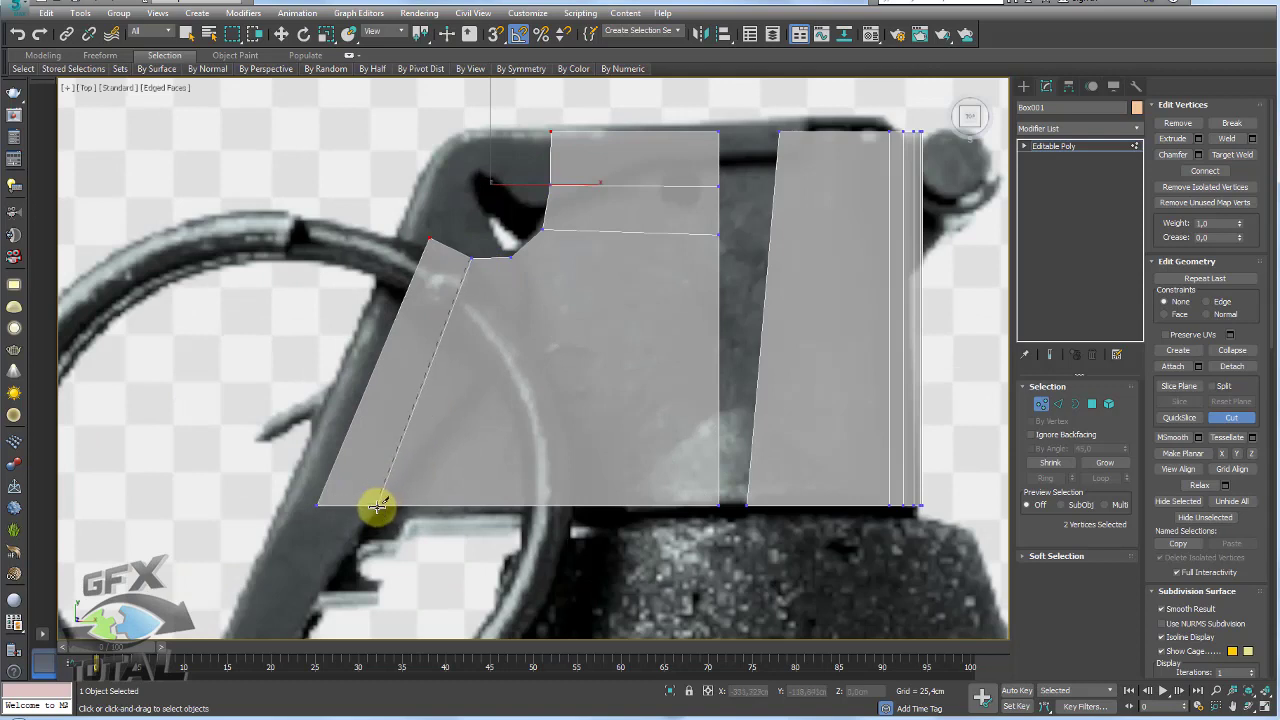
click(377, 505)
drag(493, 415, 452, 513)
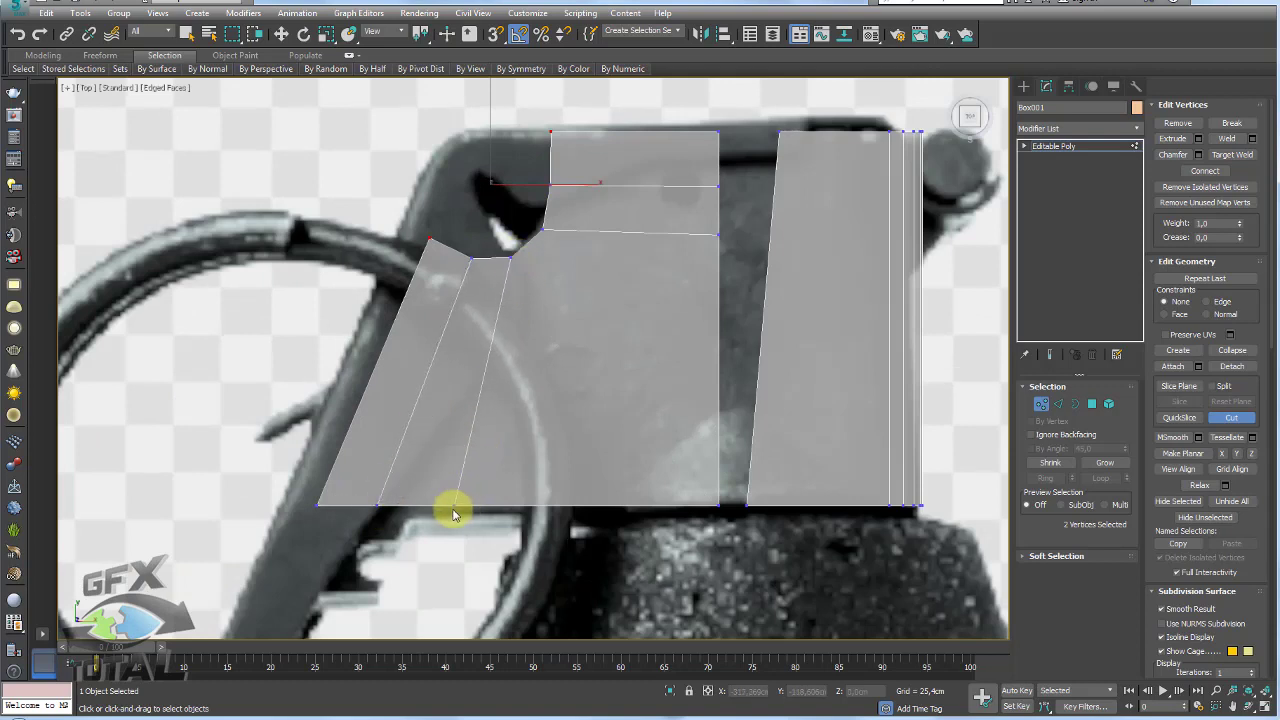
click(454, 505)
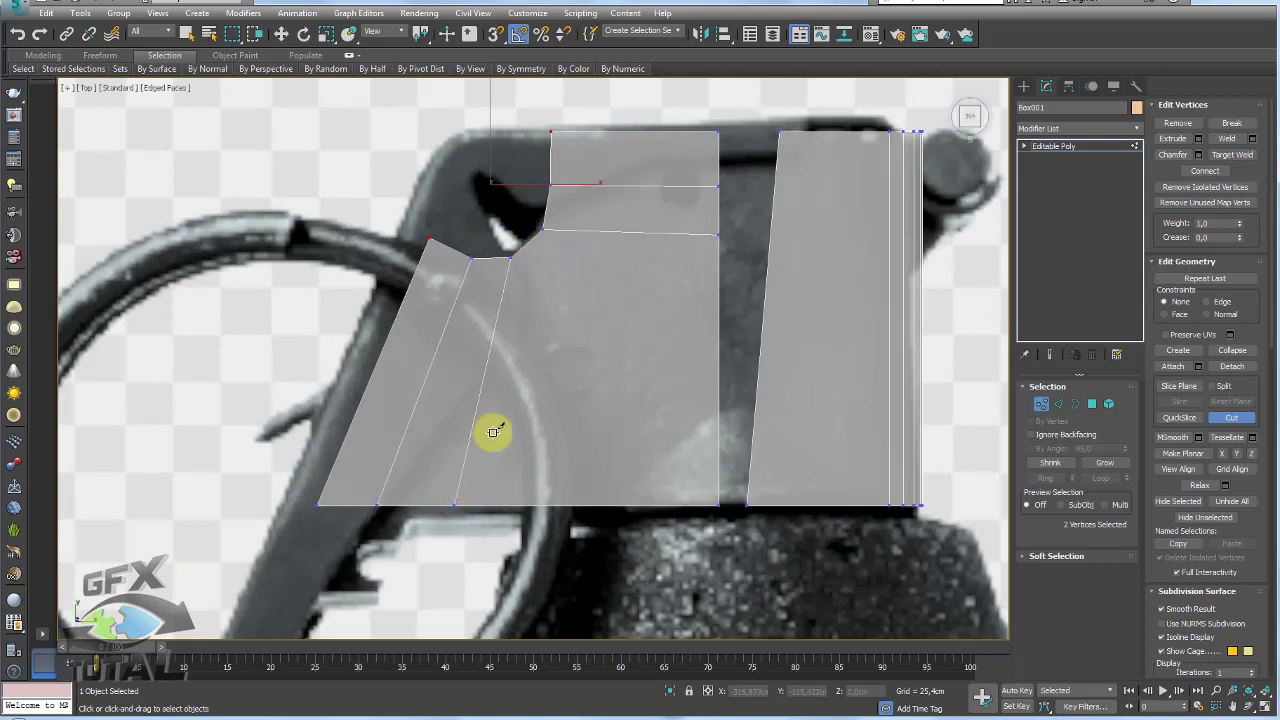
click(512, 258)
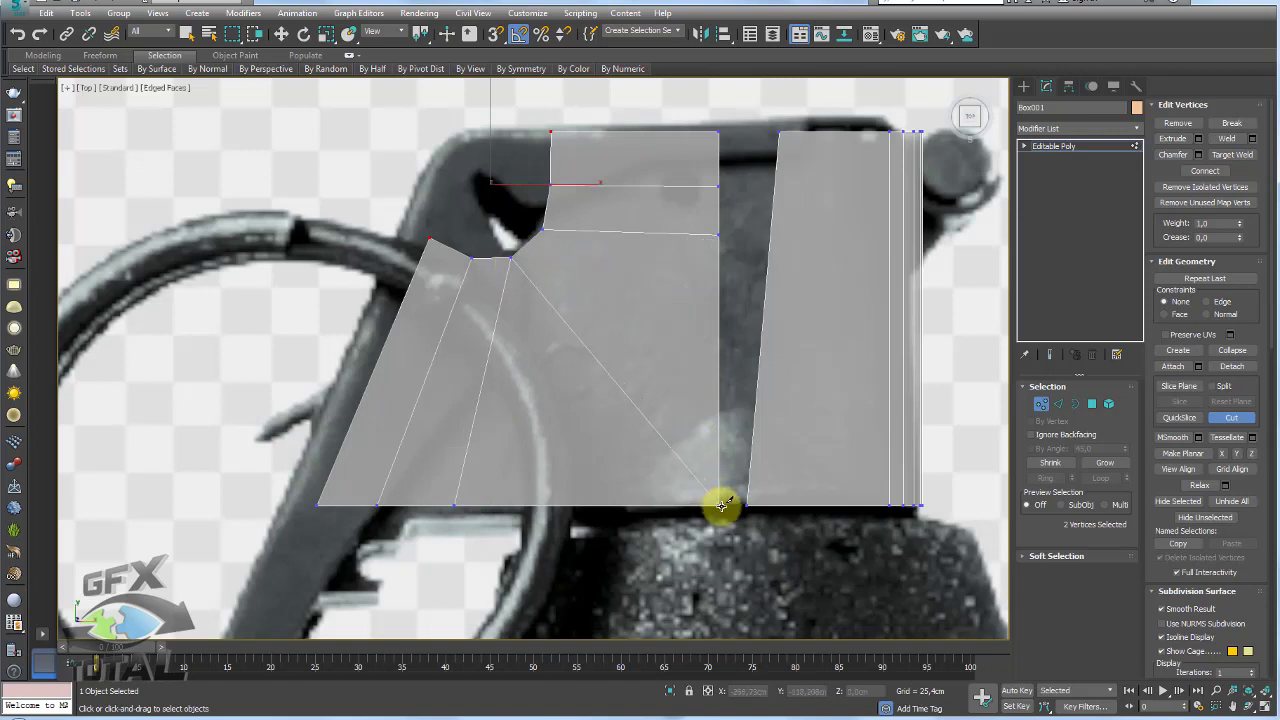
click(718, 272)
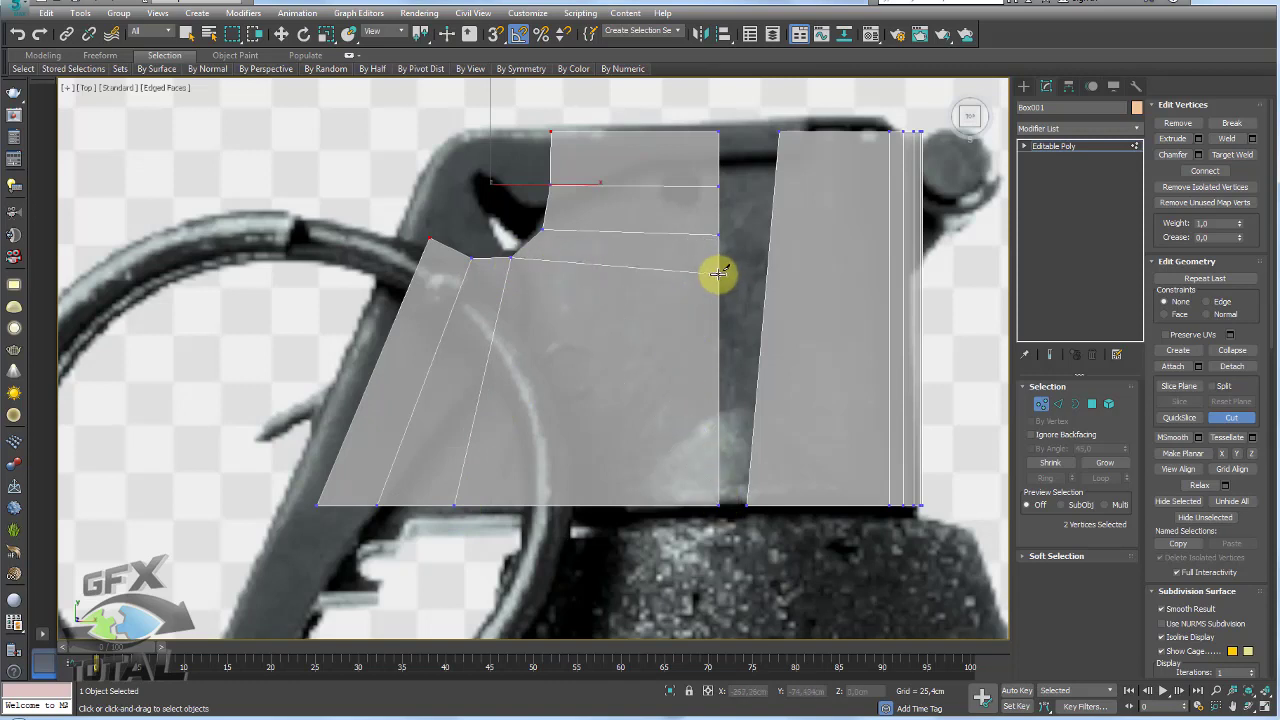
key(w)
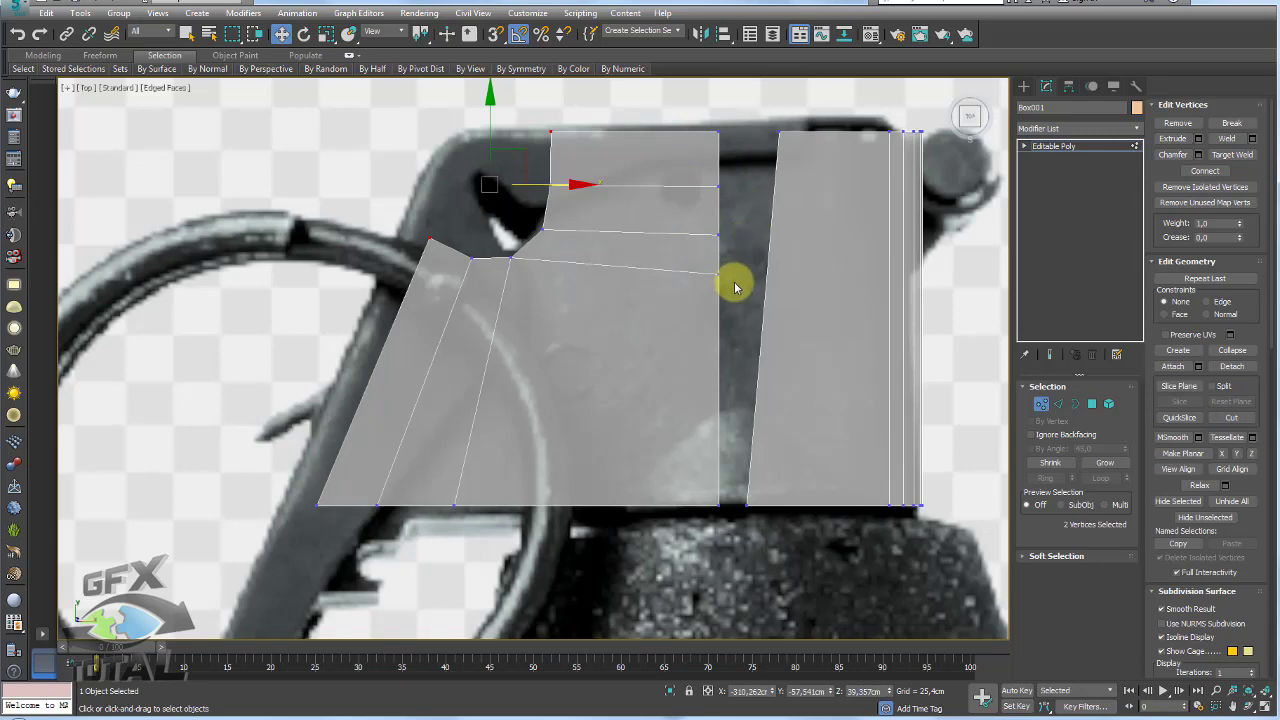
middle_drag(735, 287, 580, 309)
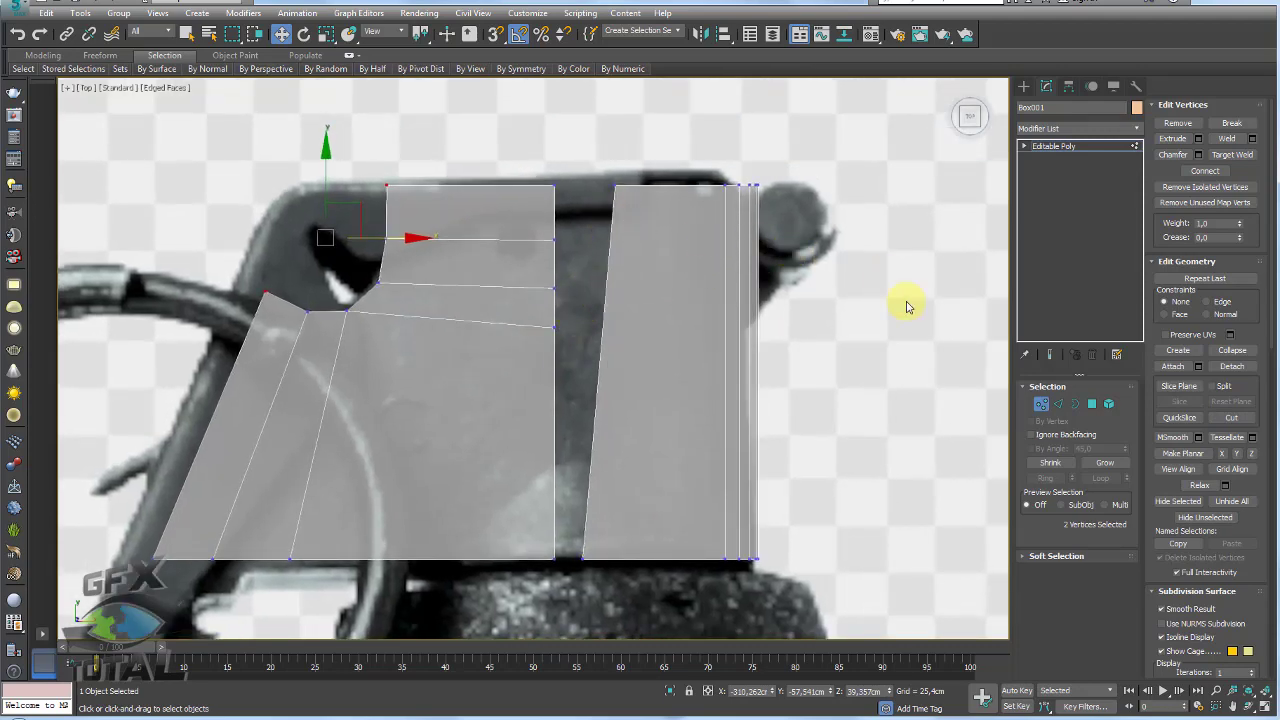
- Connect the right panel's vertical edges twice, raising each new loop to match the left rows
click(1060, 403)
double_click(600, 277)
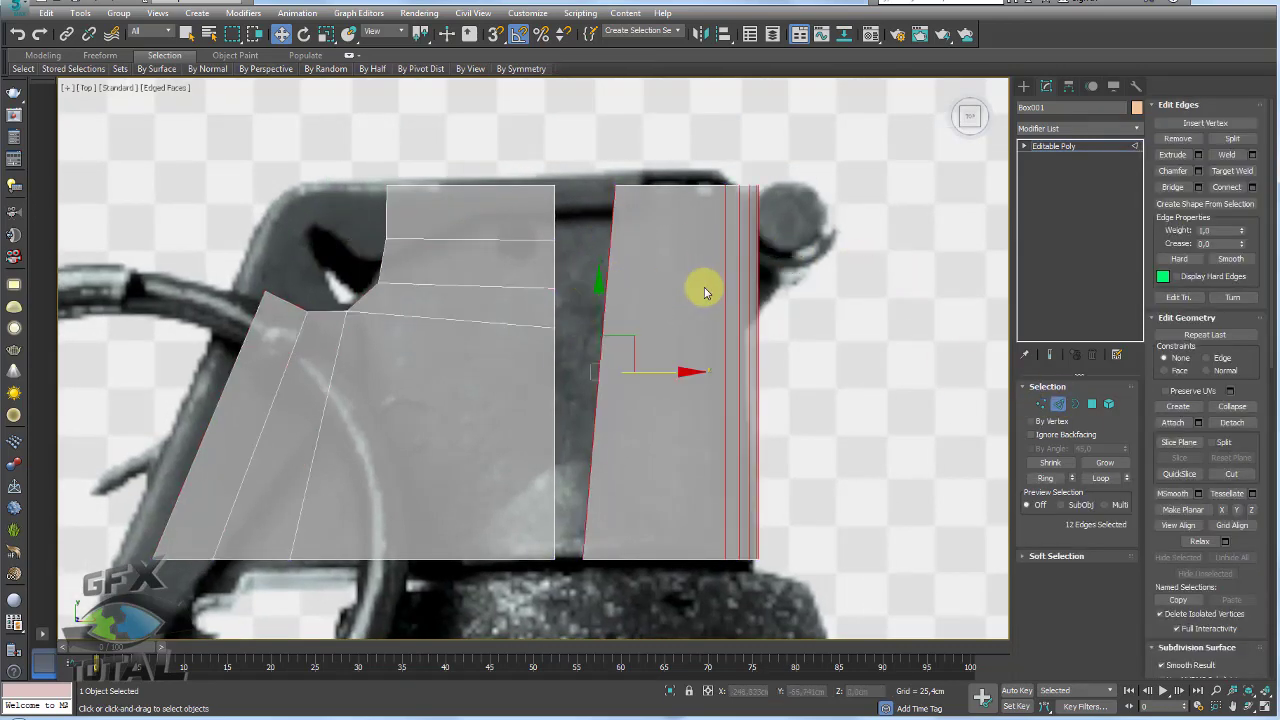
click(1228, 188)
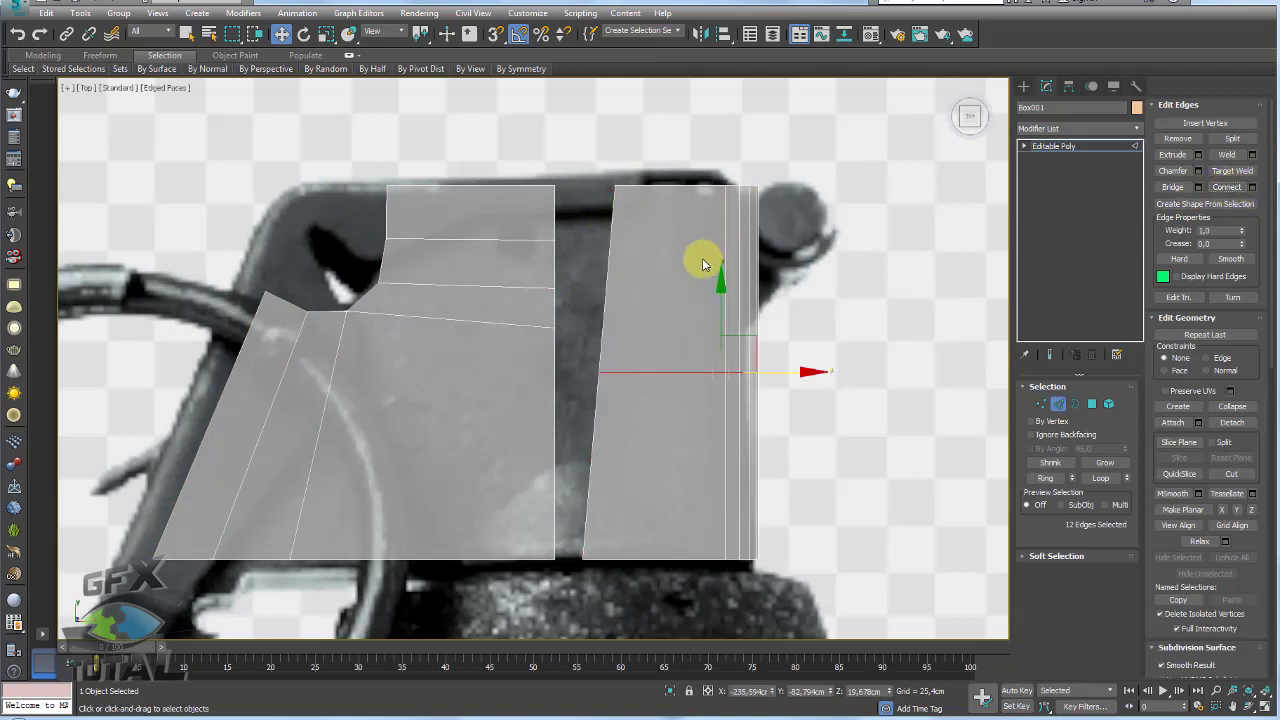
drag(719, 300, 721, 268)
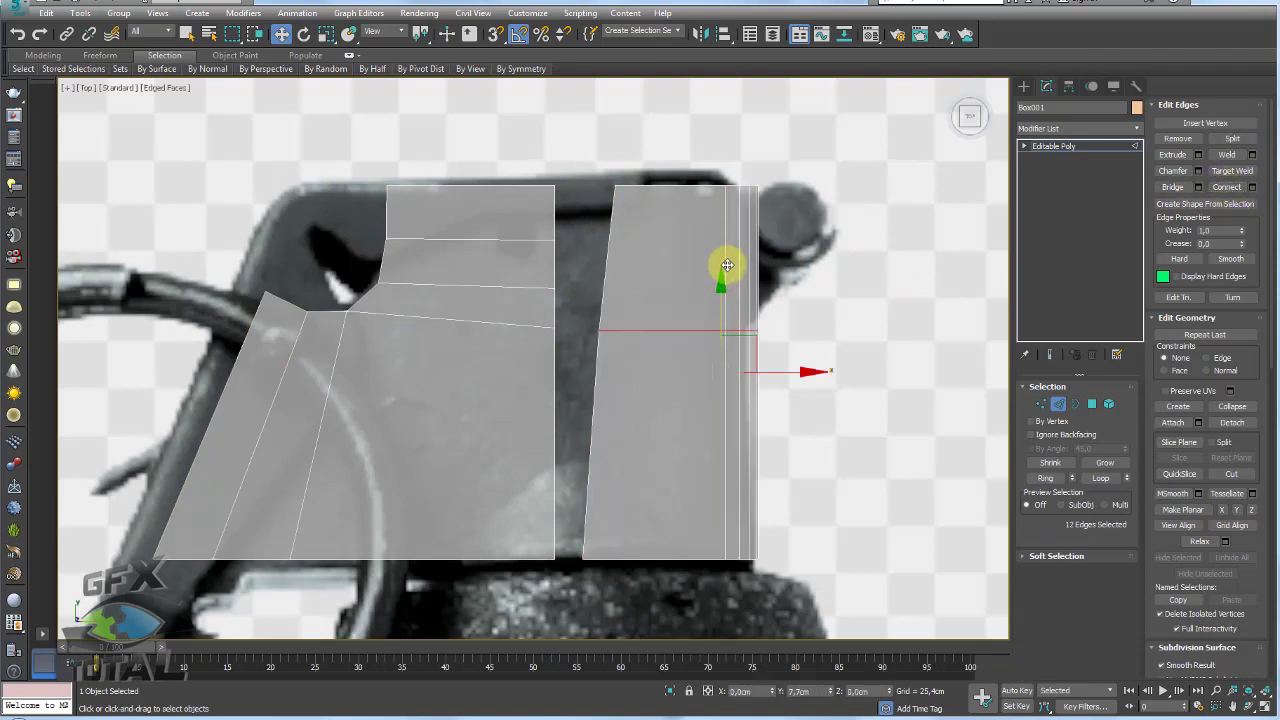
drag(835, 270, 565, 271)
click(1228, 188)
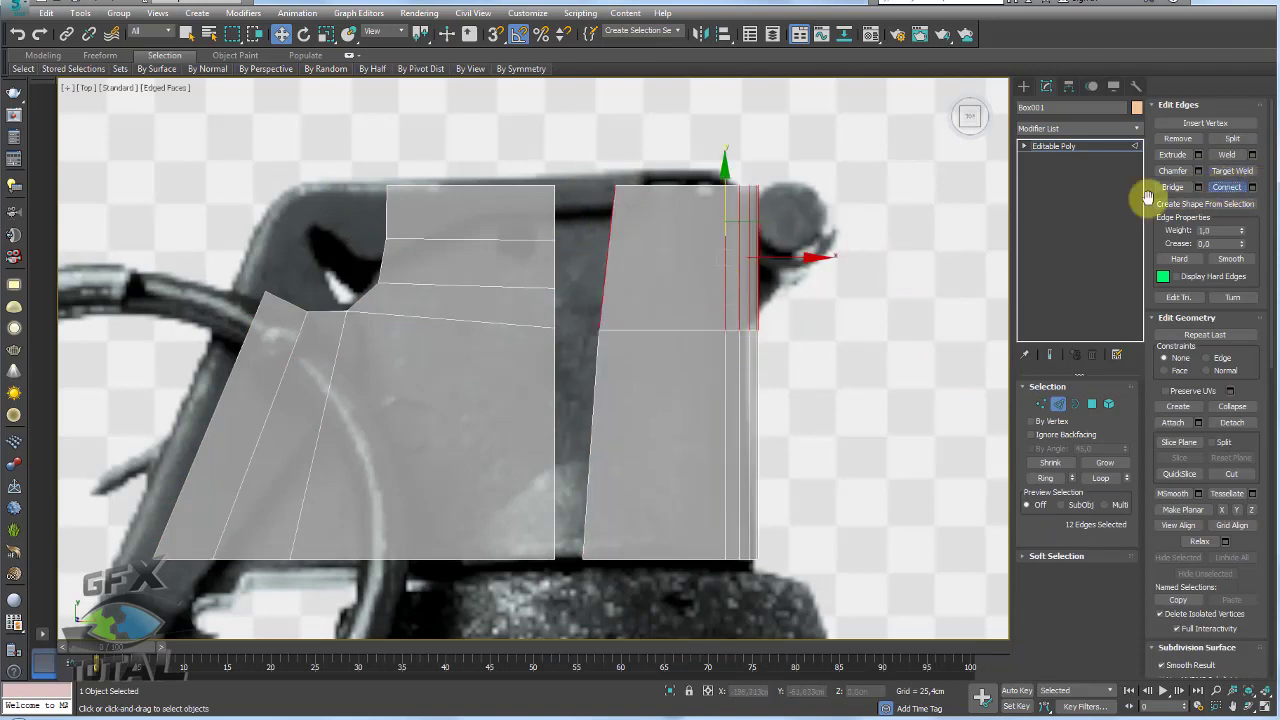
drag(719, 203, 721, 183)
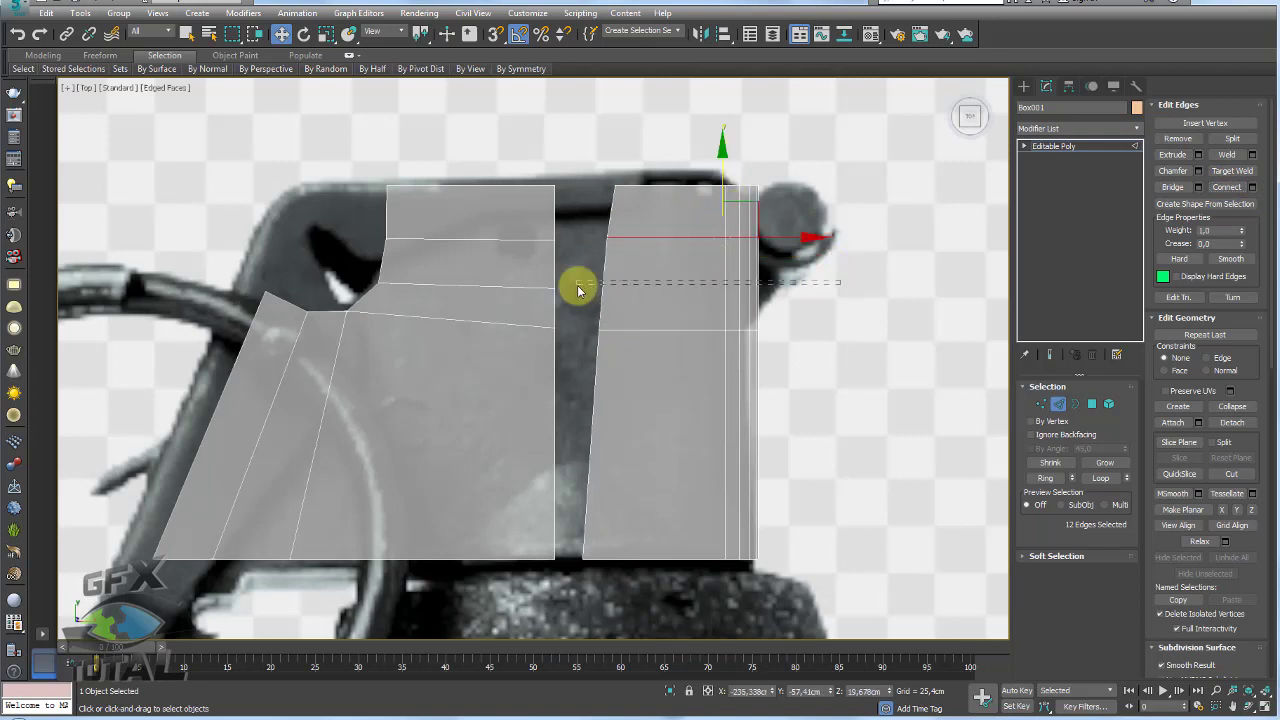
- Add a lower horizontal loop on the right panel, trim the edge selection, and view it in perspective
drag(577, 289, 575, 289)
click(1226, 187)
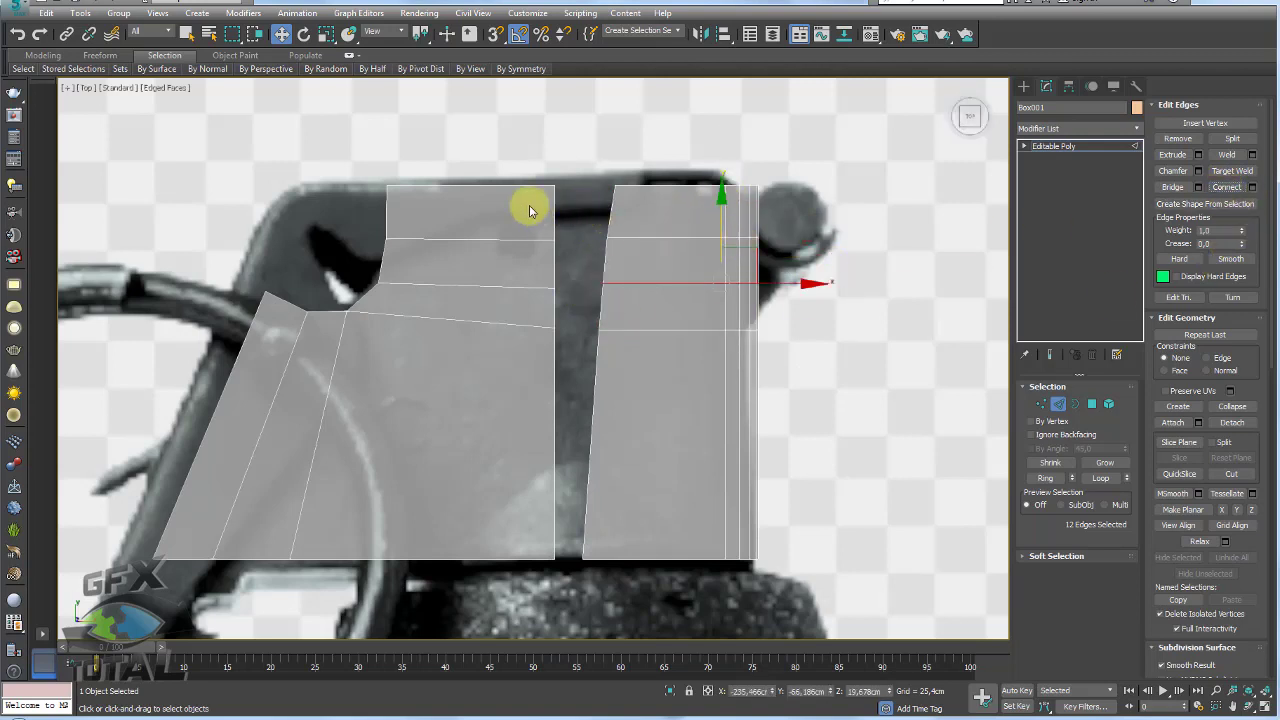
drag(620, 395, 622, 393)
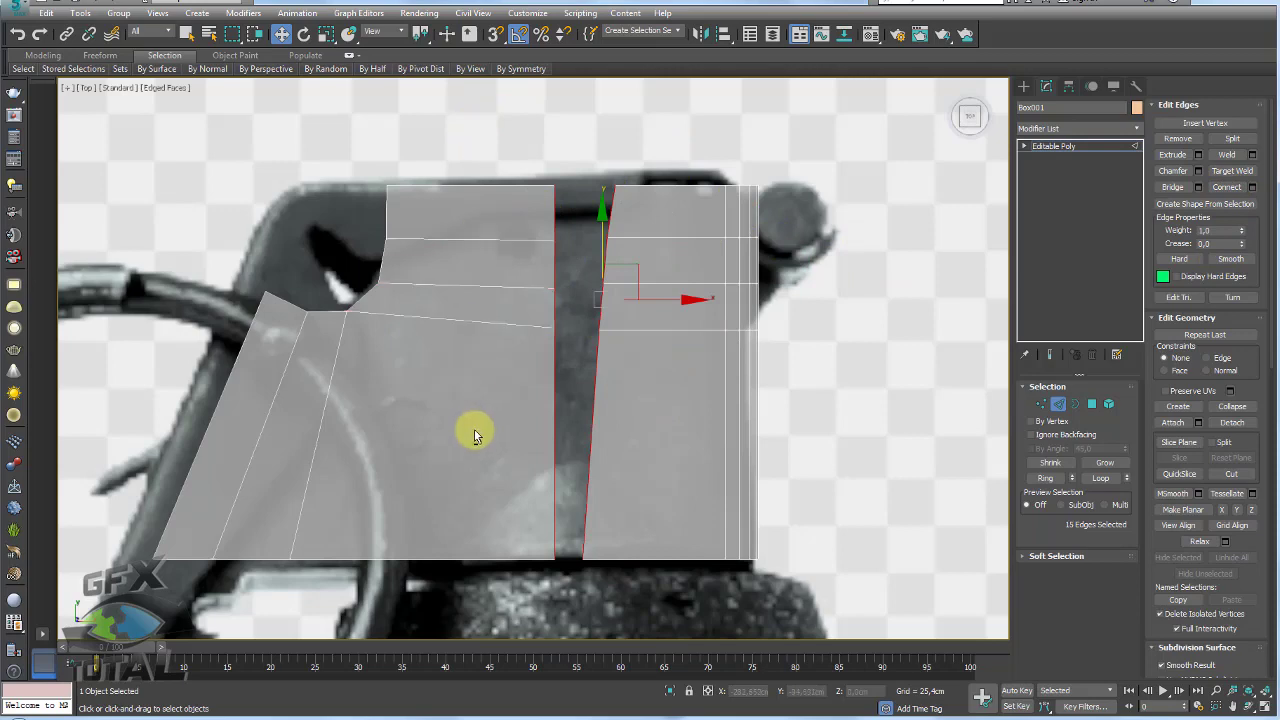
alt+drag(474, 434, 696, 517)
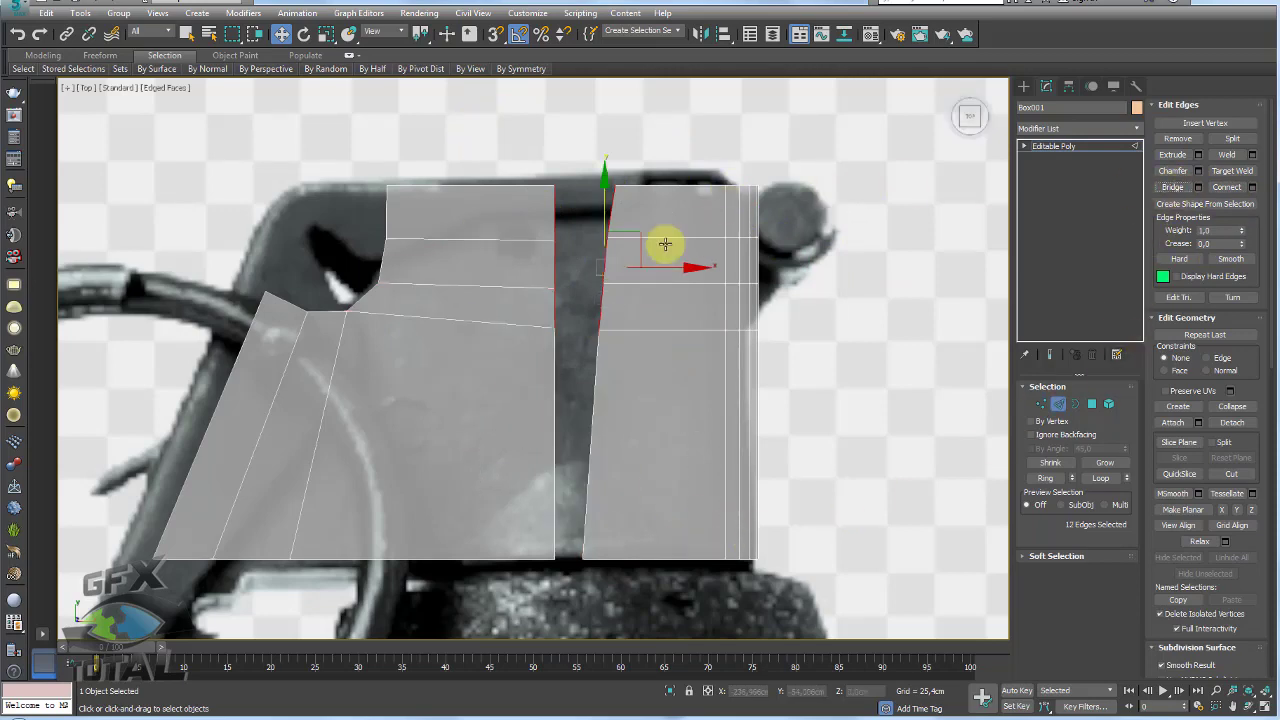
key(p)
mouse_move(720, 269)
alt+middle_down()
mouse_move(771, 297)
mouse_move(716, 306)
alt+middle_up()
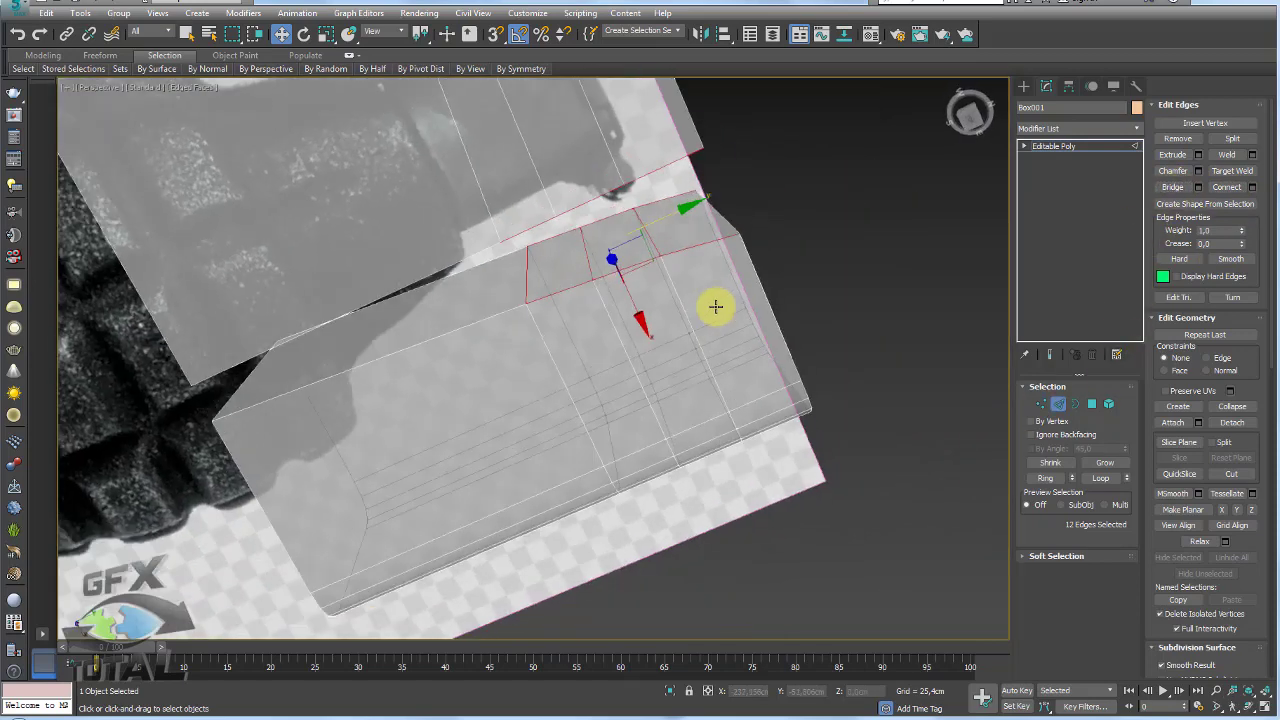
- Connect the box's vertical side edges into a new horizontal edge loop
click(1092, 403)
click(670, 240)
ctrl+click(617, 242)
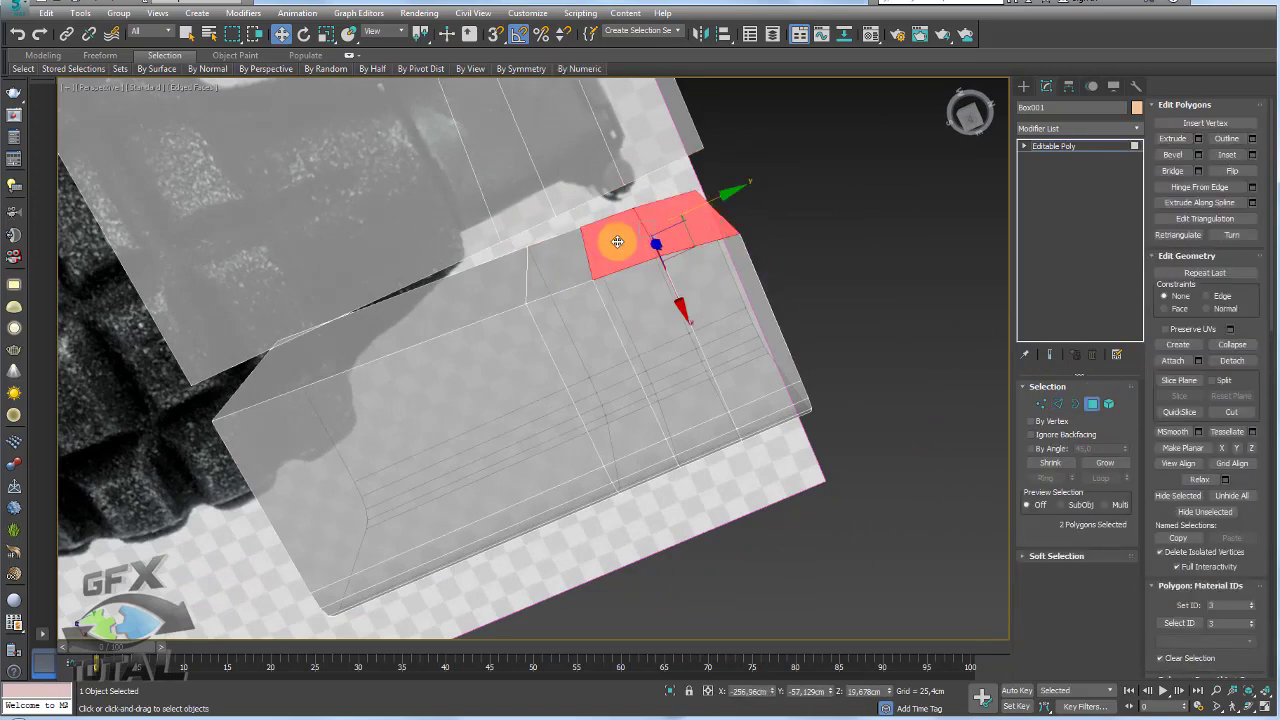
shift+click(562, 261)
click(831, 293)
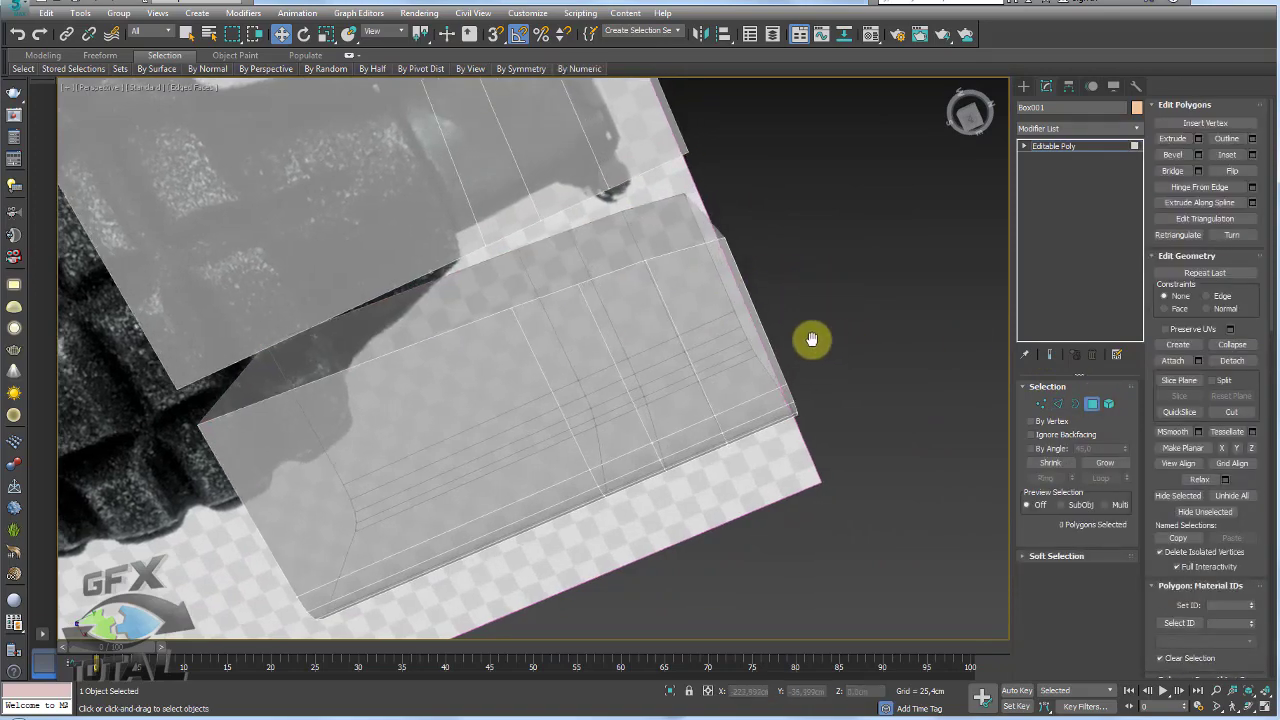
mouse_move(808, 337)
alt+middle_down()
mouse_move(749, 293)
mouse_move(763, 251)
alt+middle_up()
click(1058, 403)
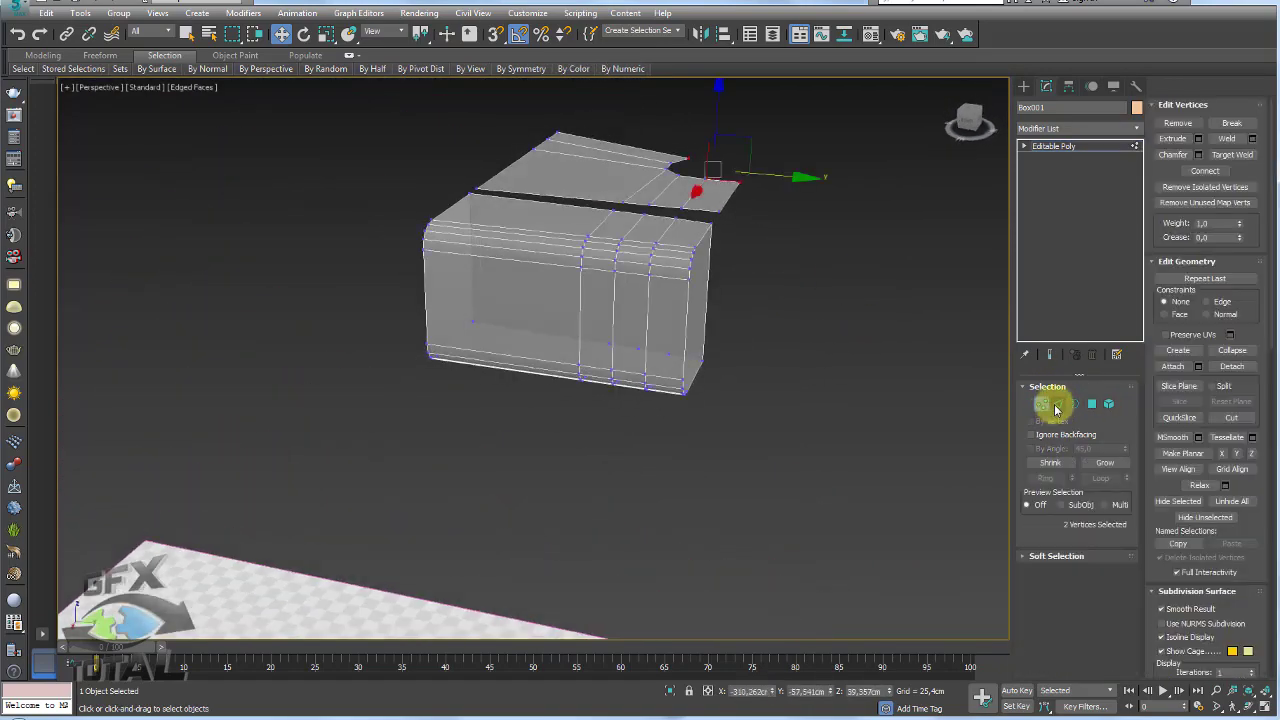
alt+middle_drag(780, 330, 709, 343)
drag(771, 300, 316, 310)
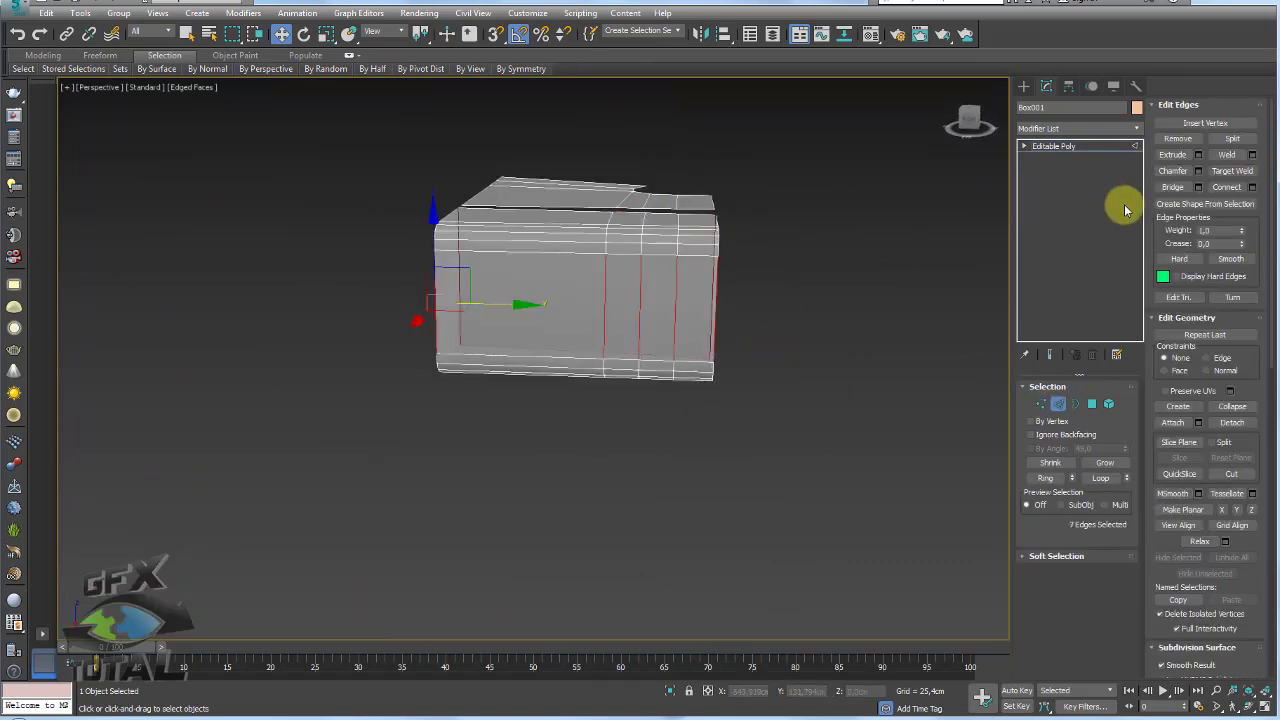
click(1226, 187)
- Delete the box's lower polygons
click(1091, 403)
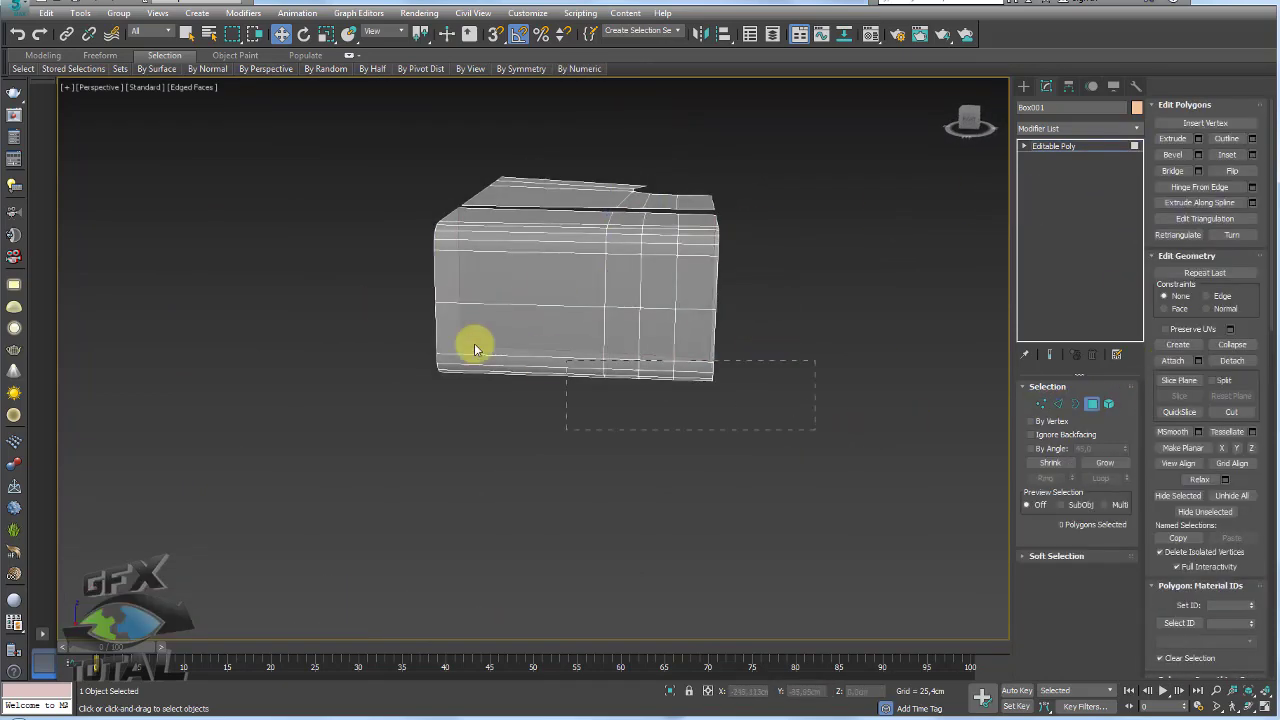
drag(800, 514, 474, 343)
key(Delete)
key(t)
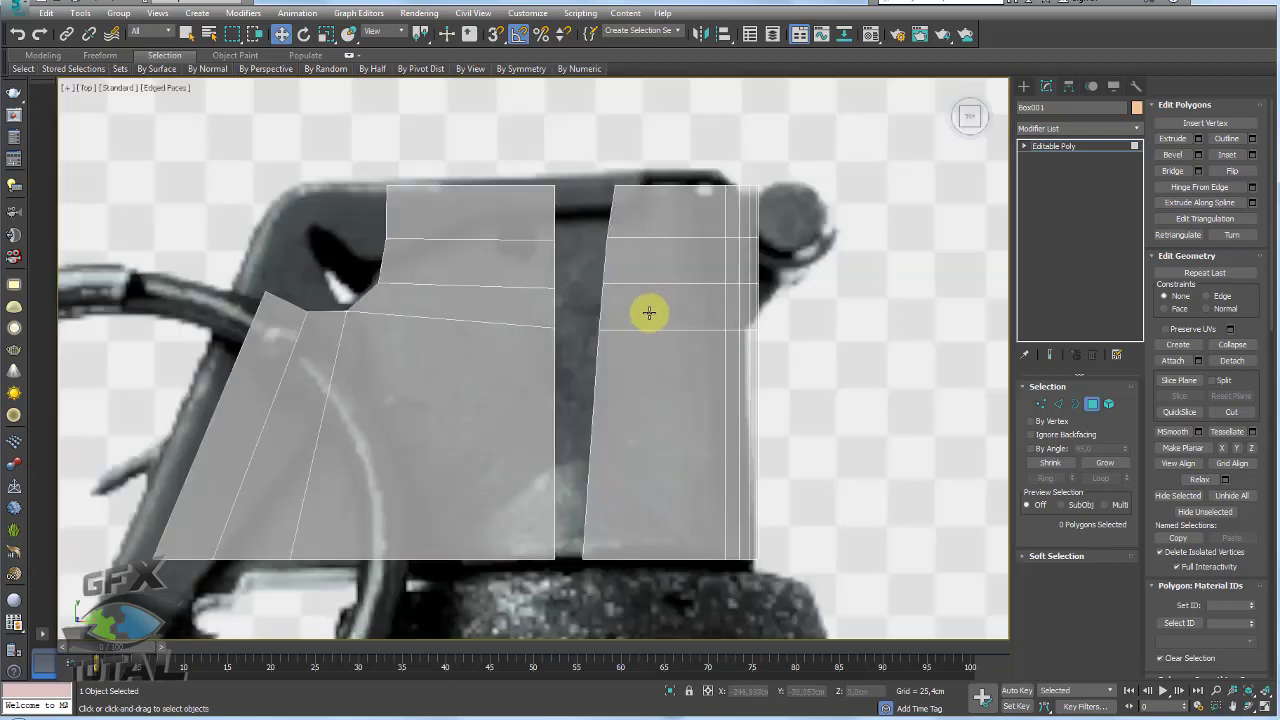
scroll(700, 330, up, 2)
click(1058, 403)
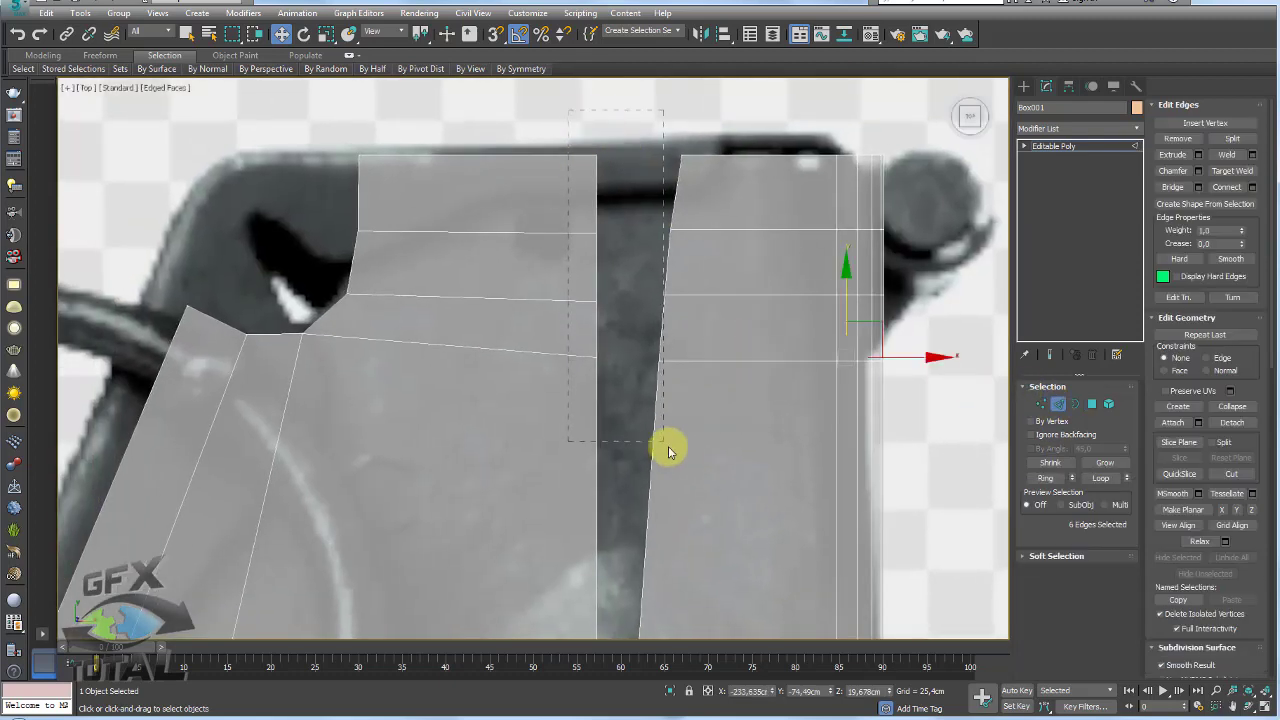
drag(668, 446, 695, 451)
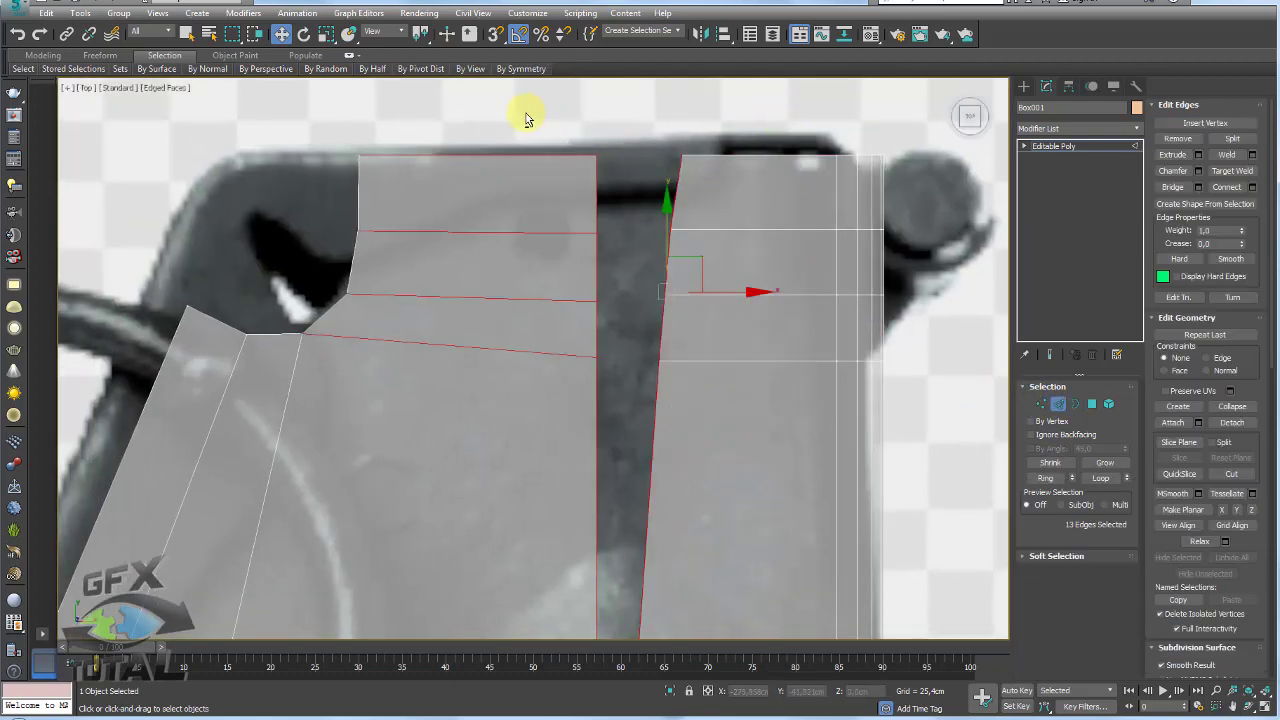
alt+drag(527, 119, 523, 434)
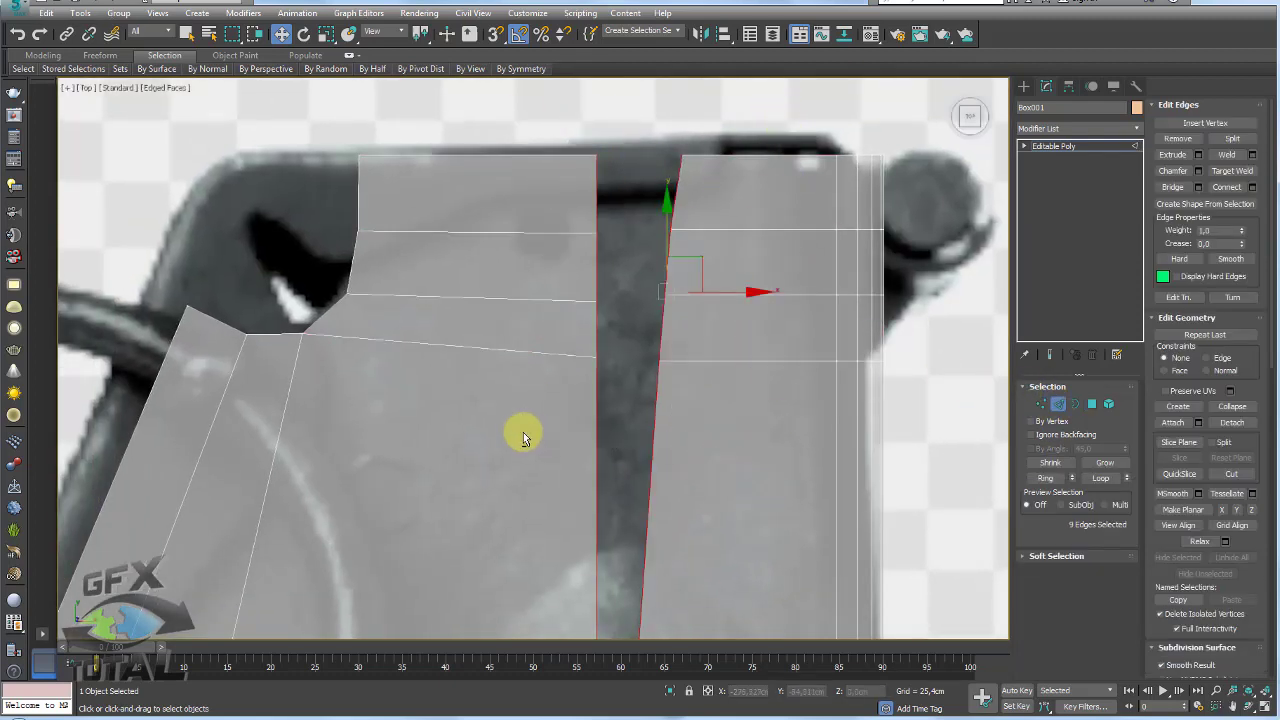
click(1172, 187)
scroll(677, 274, down, 2)
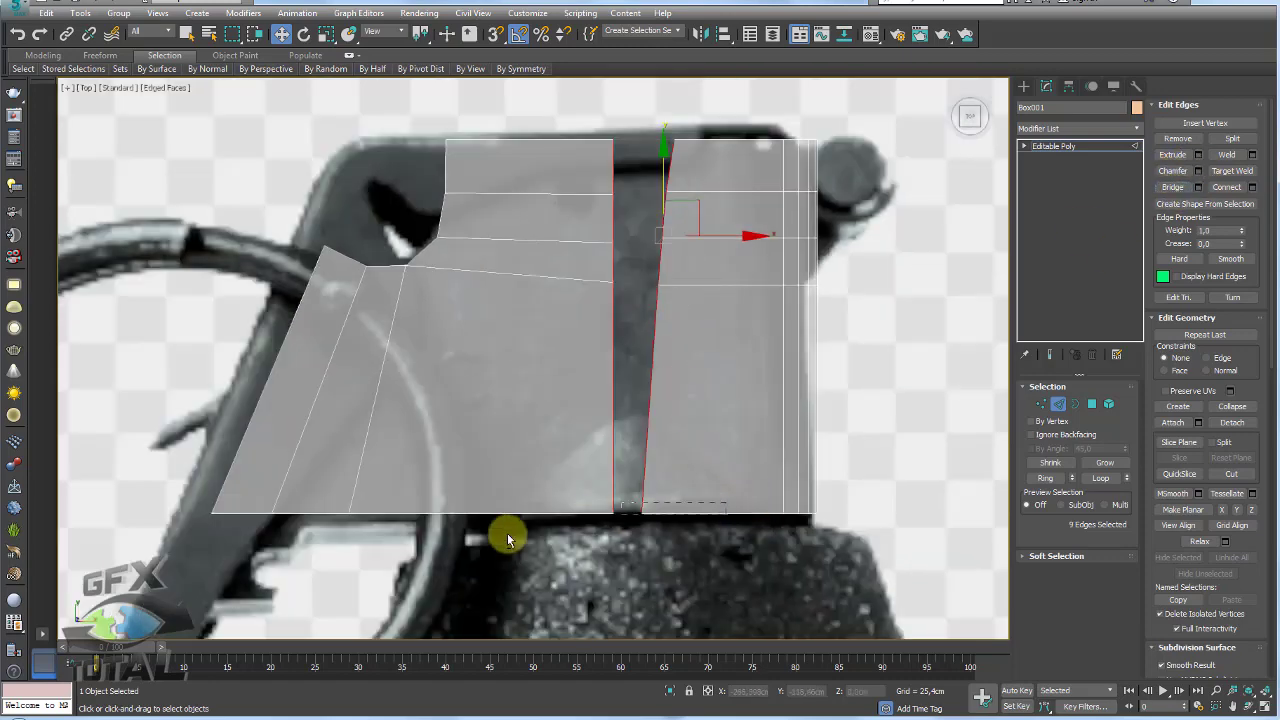
click(1172, 187)
key(ctrl+z)
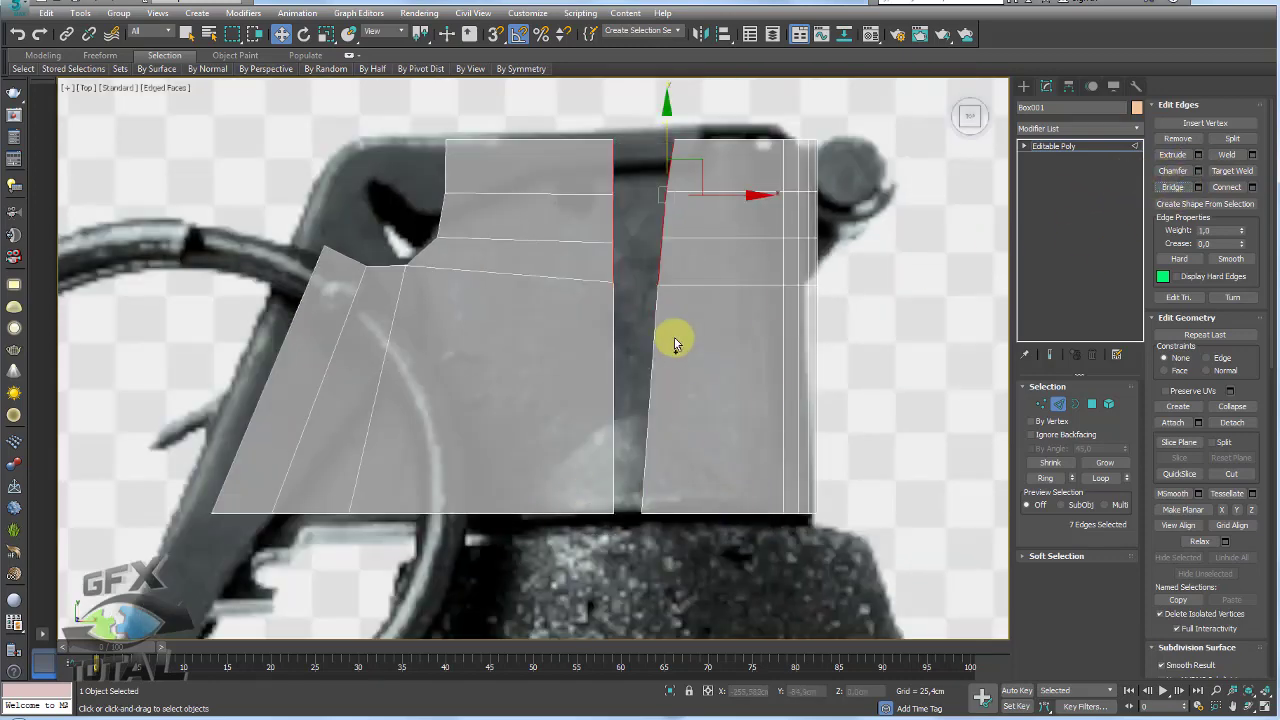
mouse_move(717, 159)
alt+middle_down()
mouse_move(693, 253)
mouse_move(588, 209)
alt+middle_up()
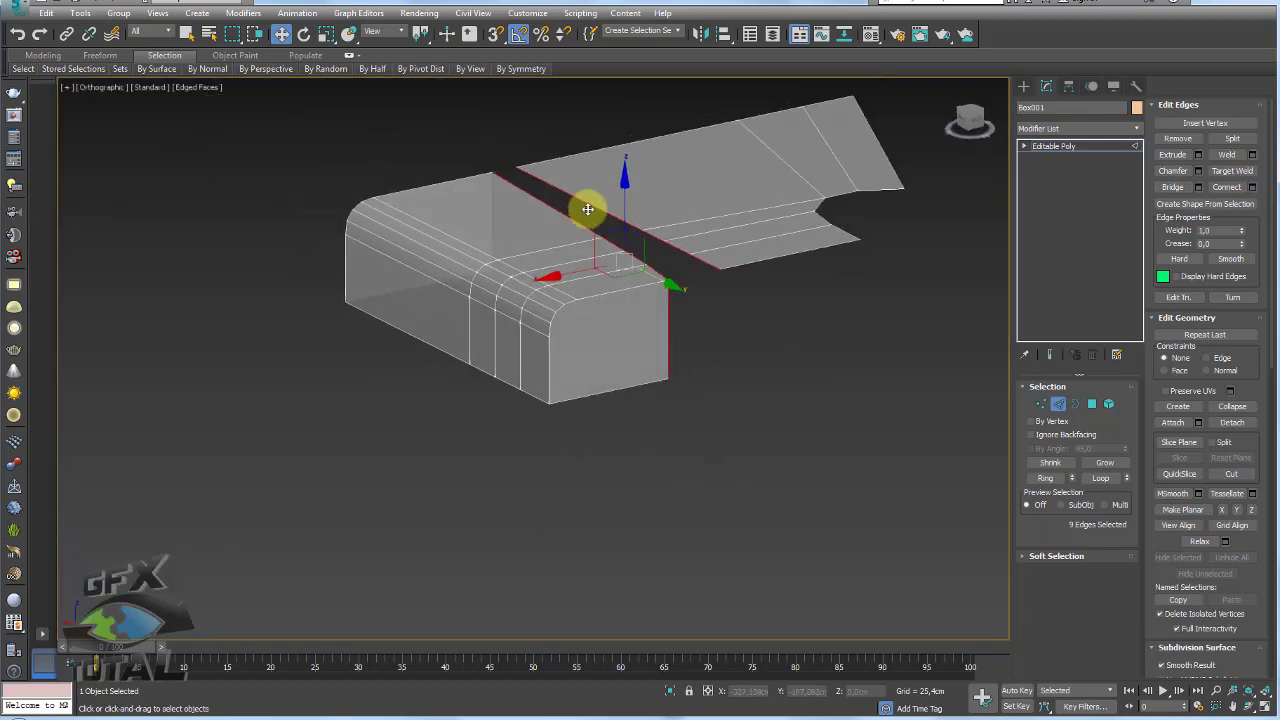
- Bridge the gap between the two mesh sections and inspect it in wireframe
click(1172, 187)
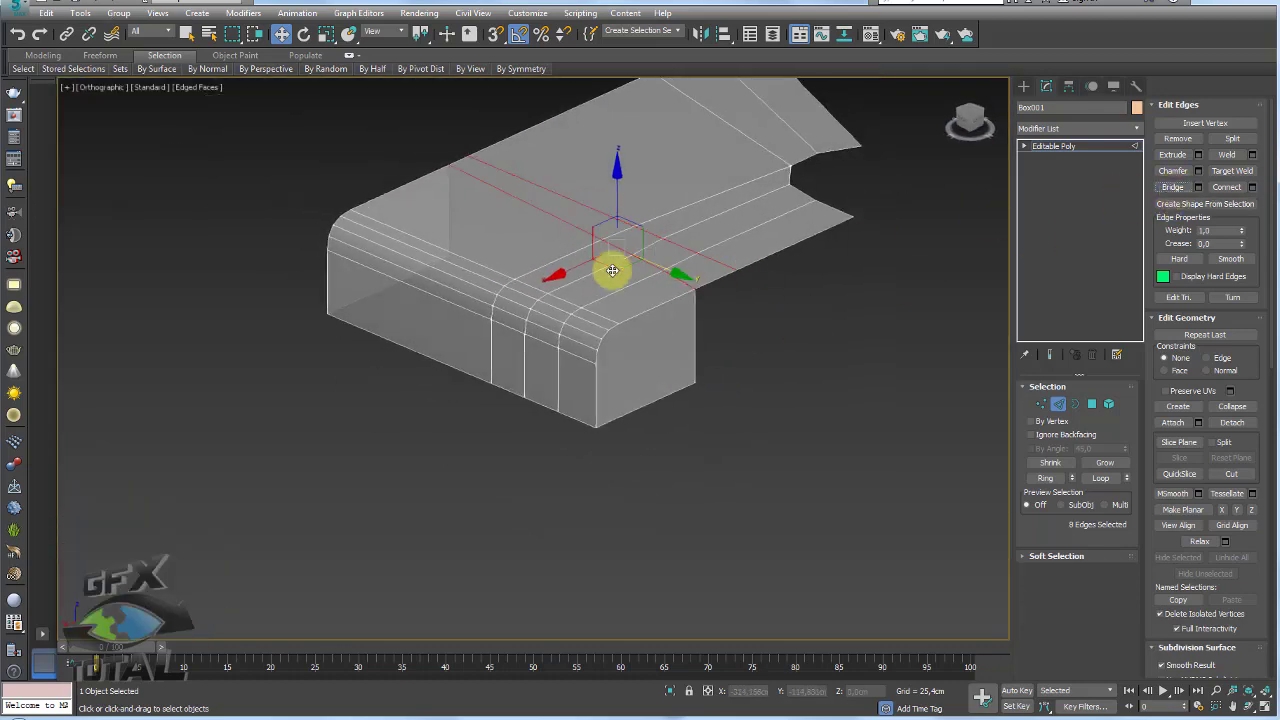
alt+middle_drag(608, 268, 830, 360)
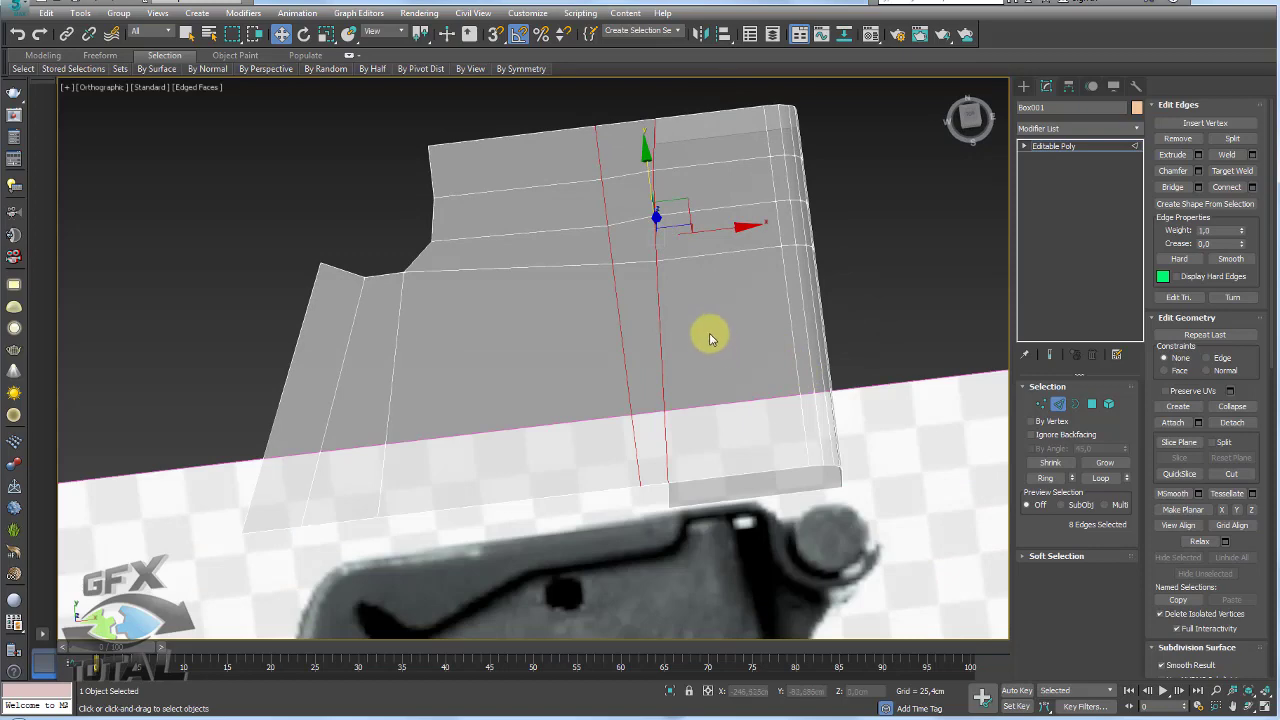
key(F3)
middle_drag(697, 323, 692, 348)
key(F3)
- Make the mesh see-through and centre the lever over the reference in Top view
key(F4)
key(t)
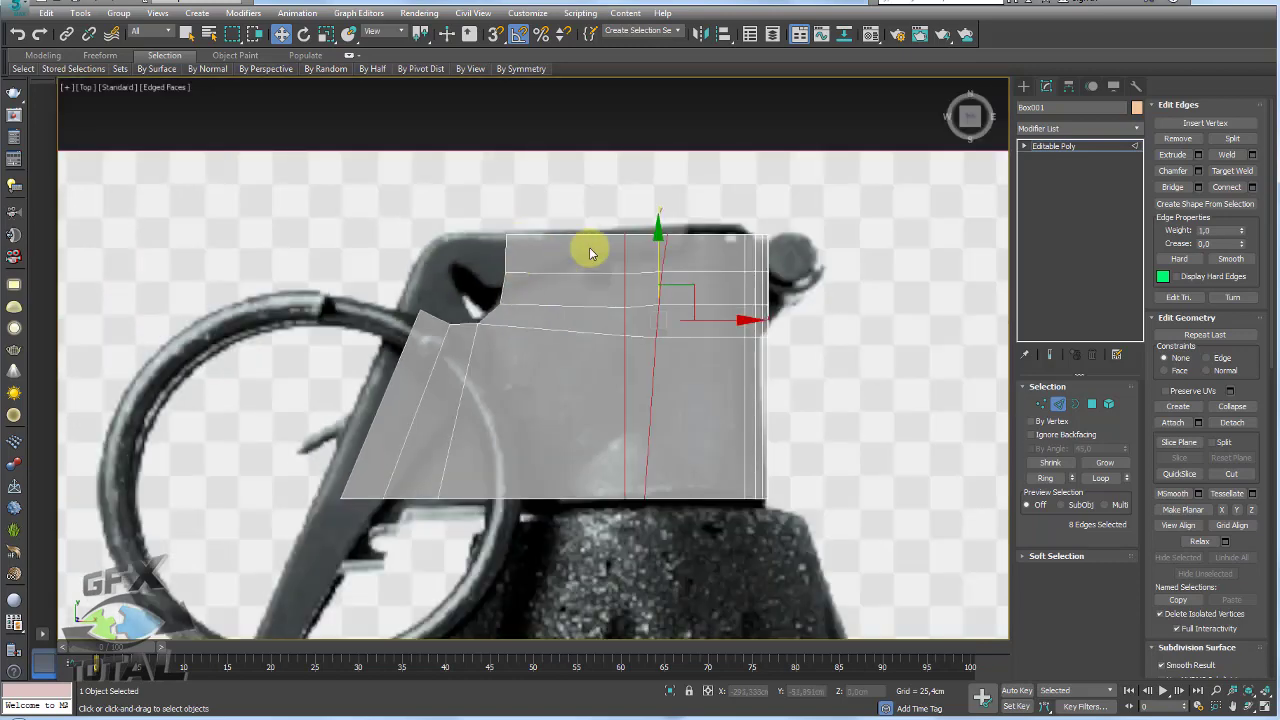
middle_drag(590, 253, 534, 243)
scroll(743, 289, up, 3)
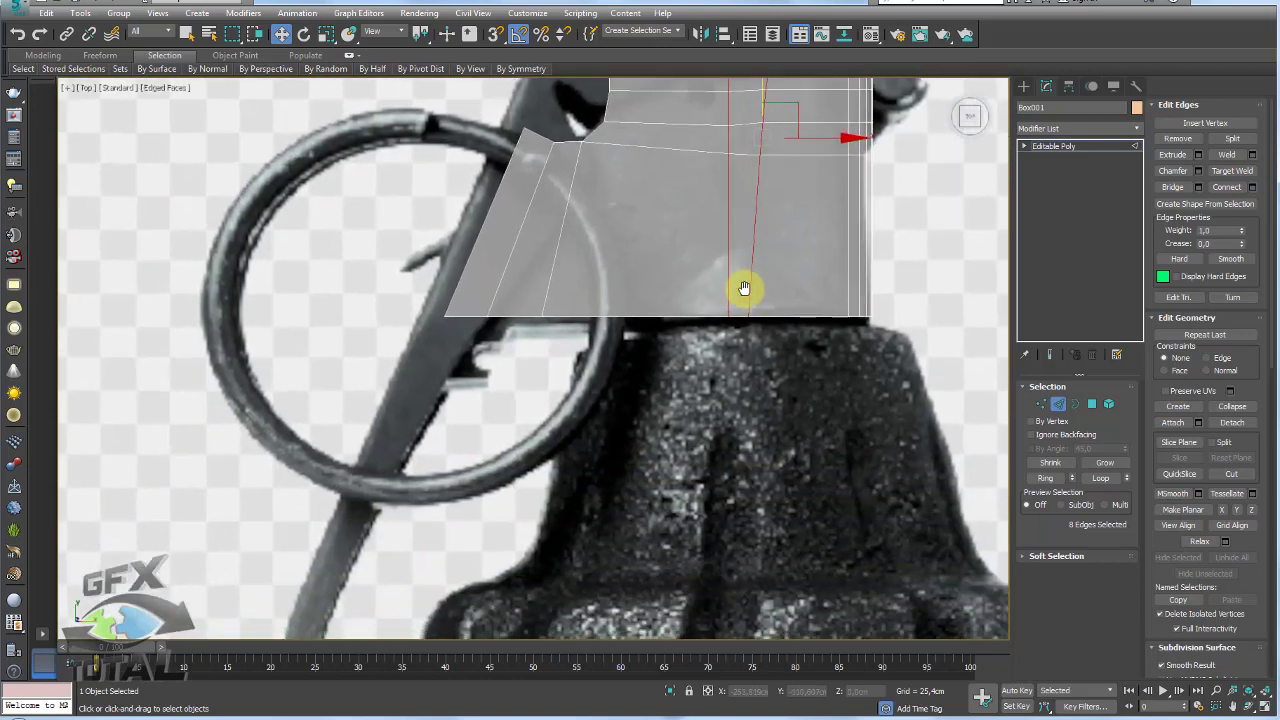
scroll(734, 286, up, 2)
scroll(677, 357, down, 2)
scroll(663, 414, down, 2)
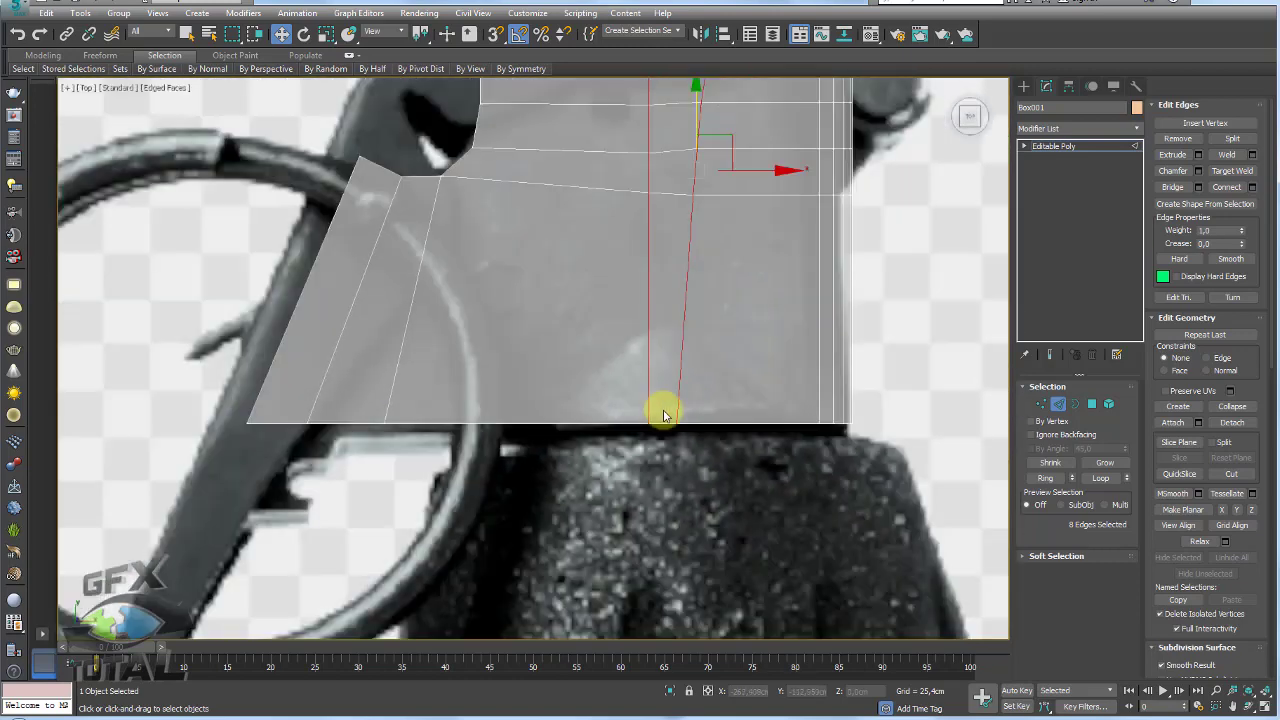
- Slide the bottom-edge vertices right to extend the lever's bottom edge
click(1041, 403)
mouse_move(631, 408)
mouse_down()
mouse_move(701, 424)
mouse_move(529, 427)
mouse_move(734, 436)
mouse_up()
mouse_move(809, 426)
mouse_down()
mouse_move(867, 426)
mouse_move(743, 394)
mouse_up()
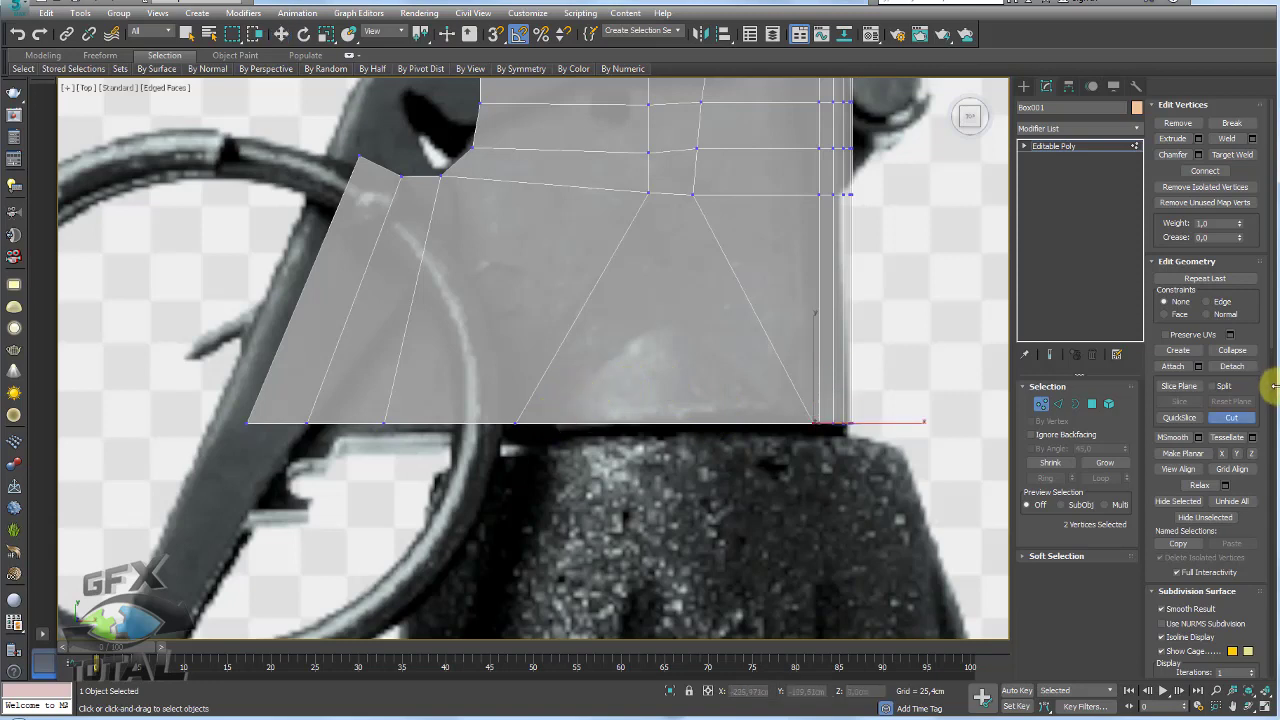
- Cut a peaked edge outline from the bottom edge, plus a vertical edge down from the peak
click(1229, 417)
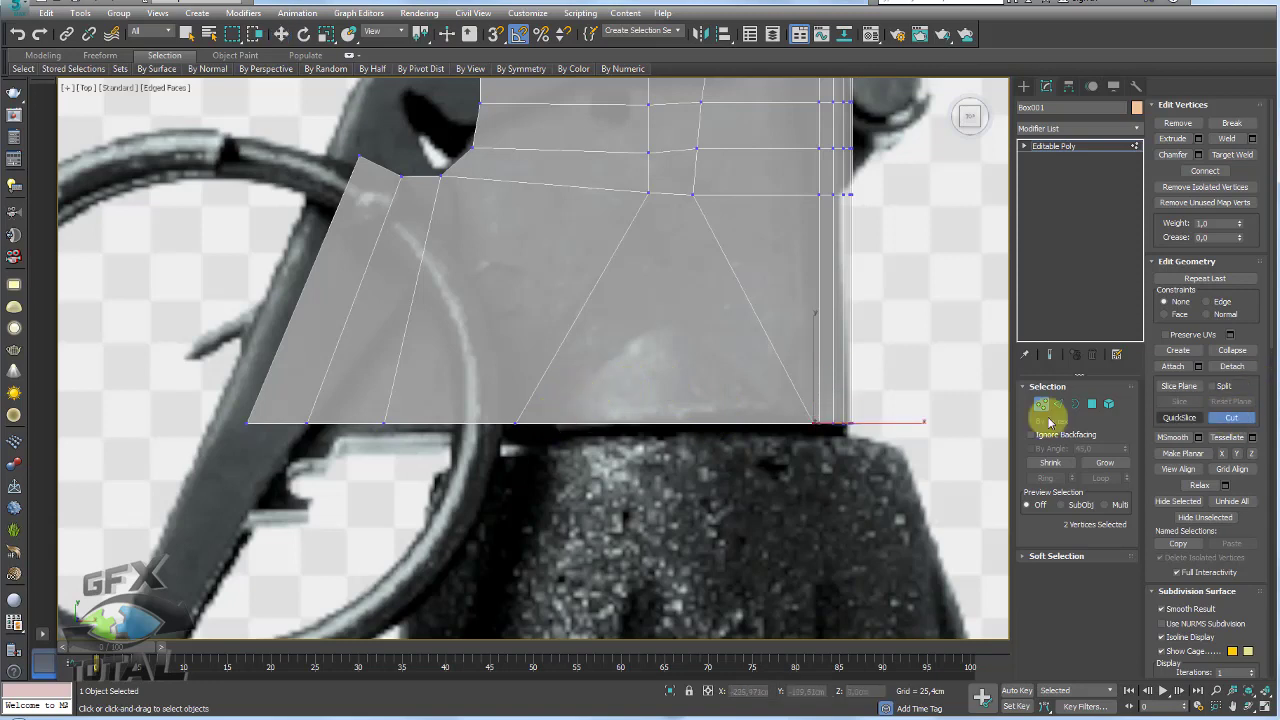
click(543, 422)
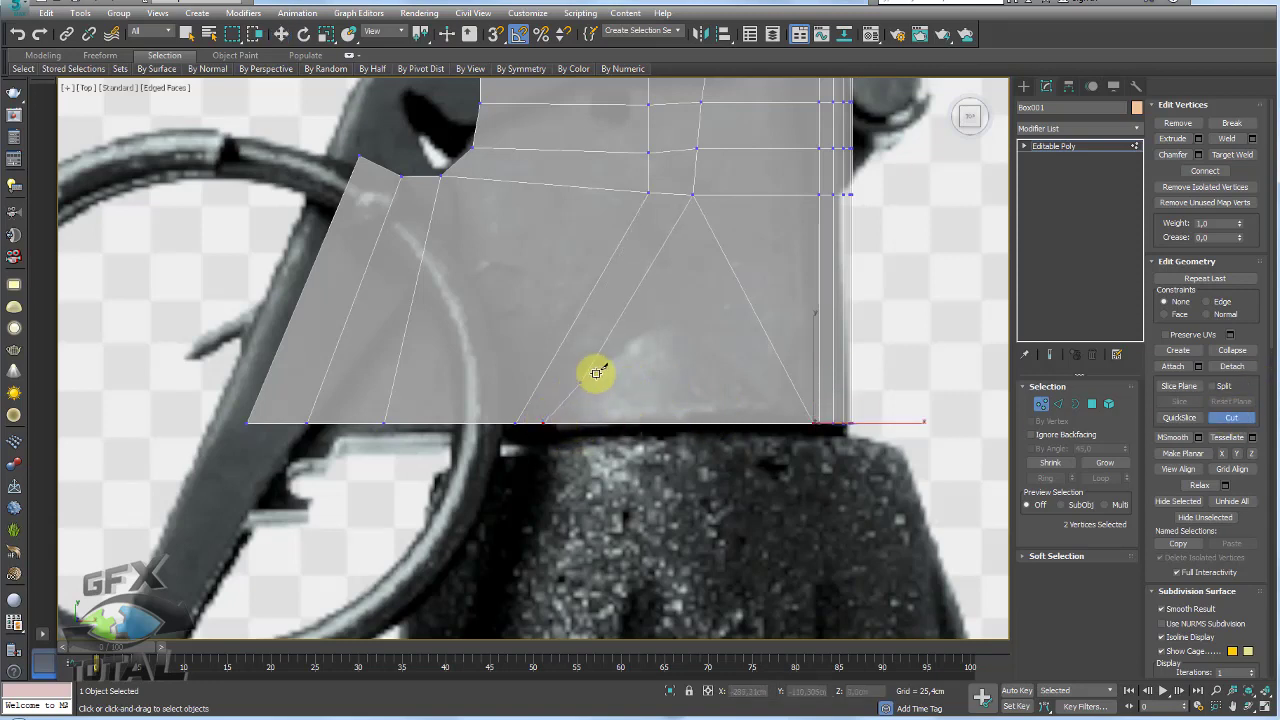
click(640, 341)
click(672, 324)
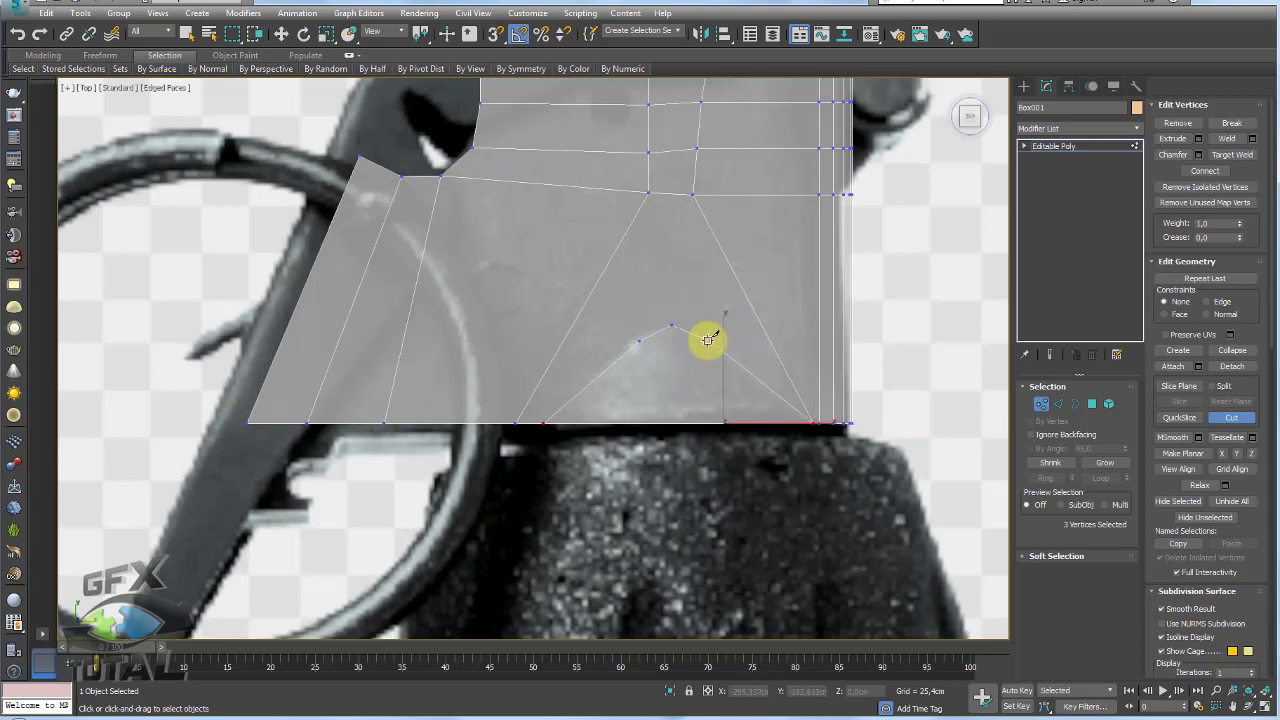
click(707, 339)
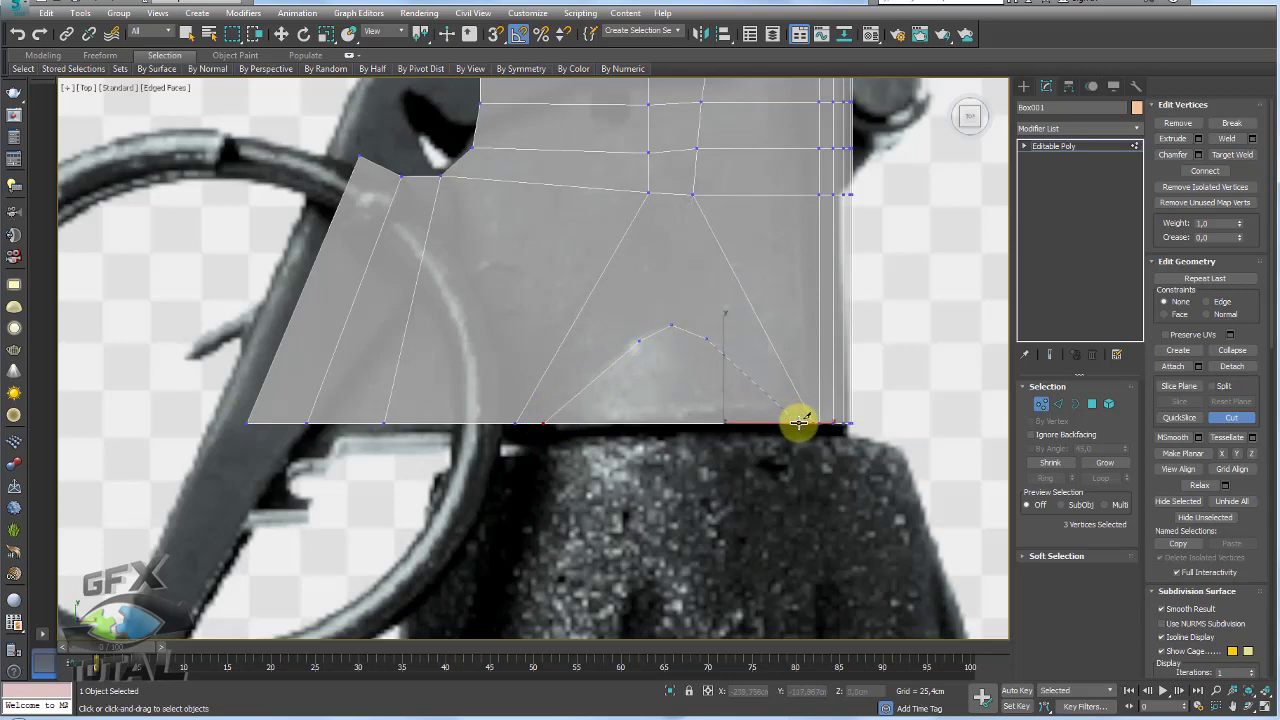
click(799, 422)
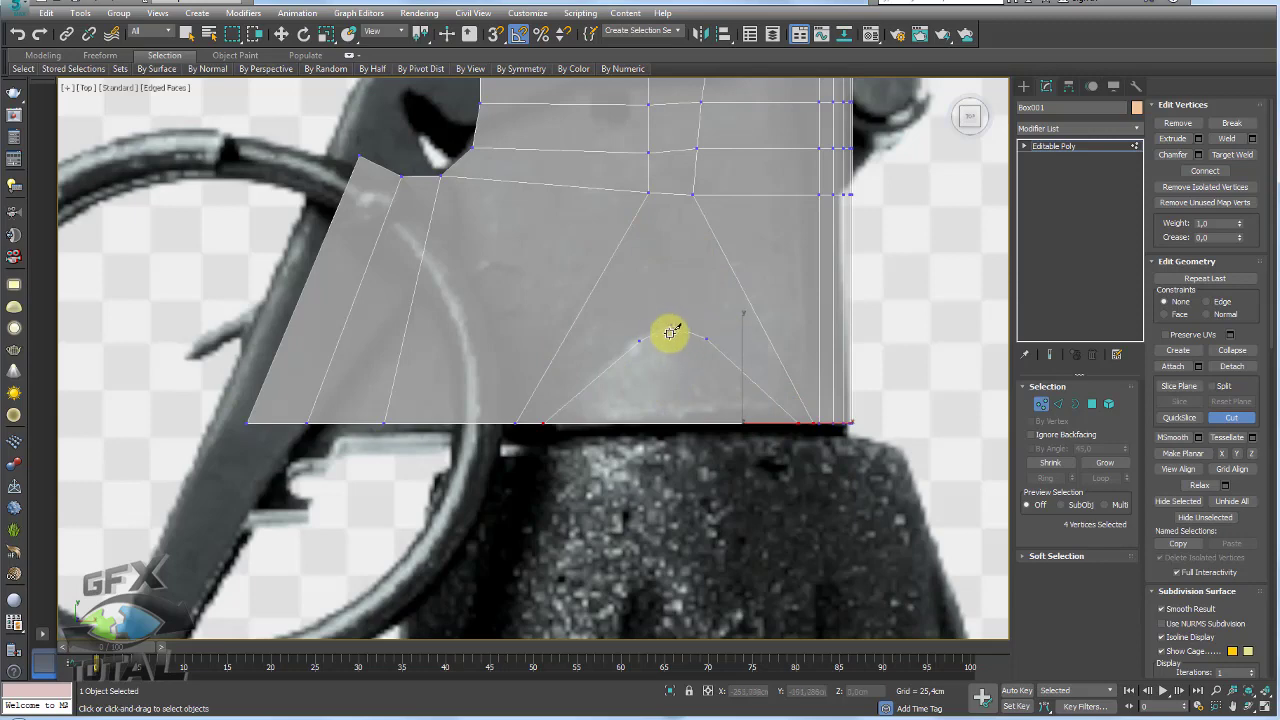
click(677, 412)
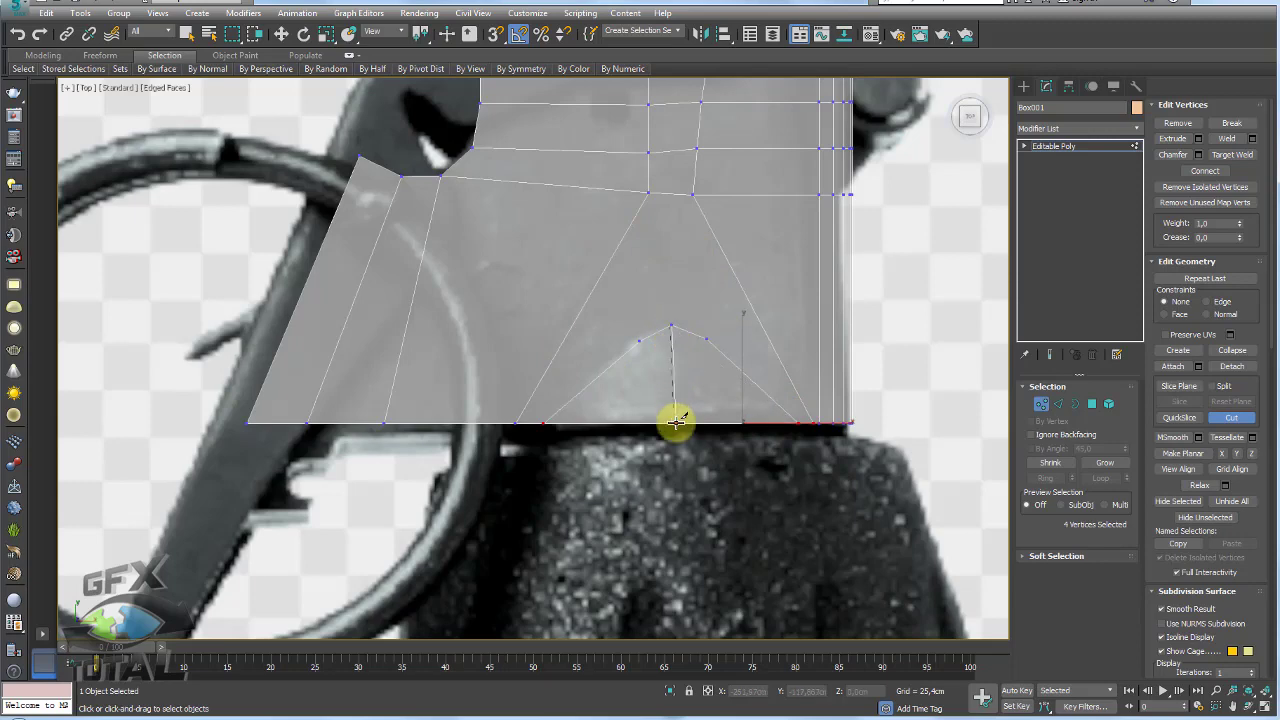
- Orbit and zoom the perspective view to face the bump from the front
key(w)
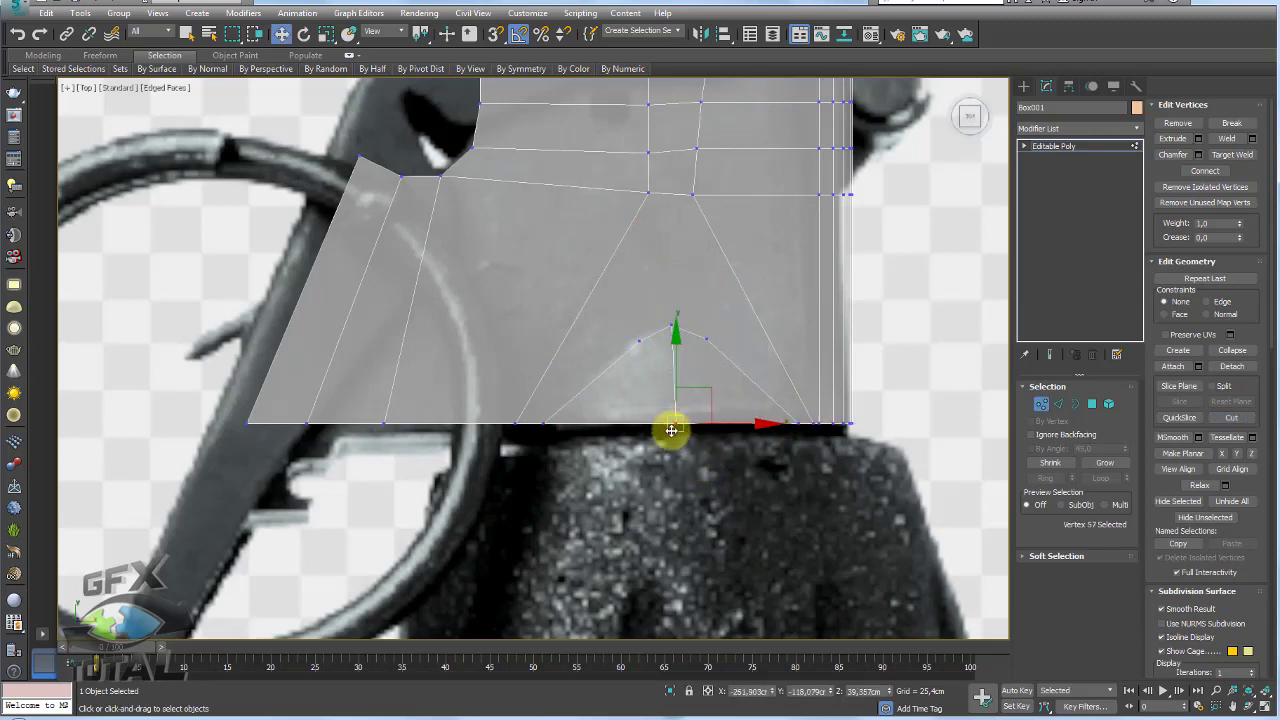
key(p)
mouse_move(680, 434)
alt+middle_down()
mouse_move(706, 486)
mouse_move(725, 487)
alt+middle_up()
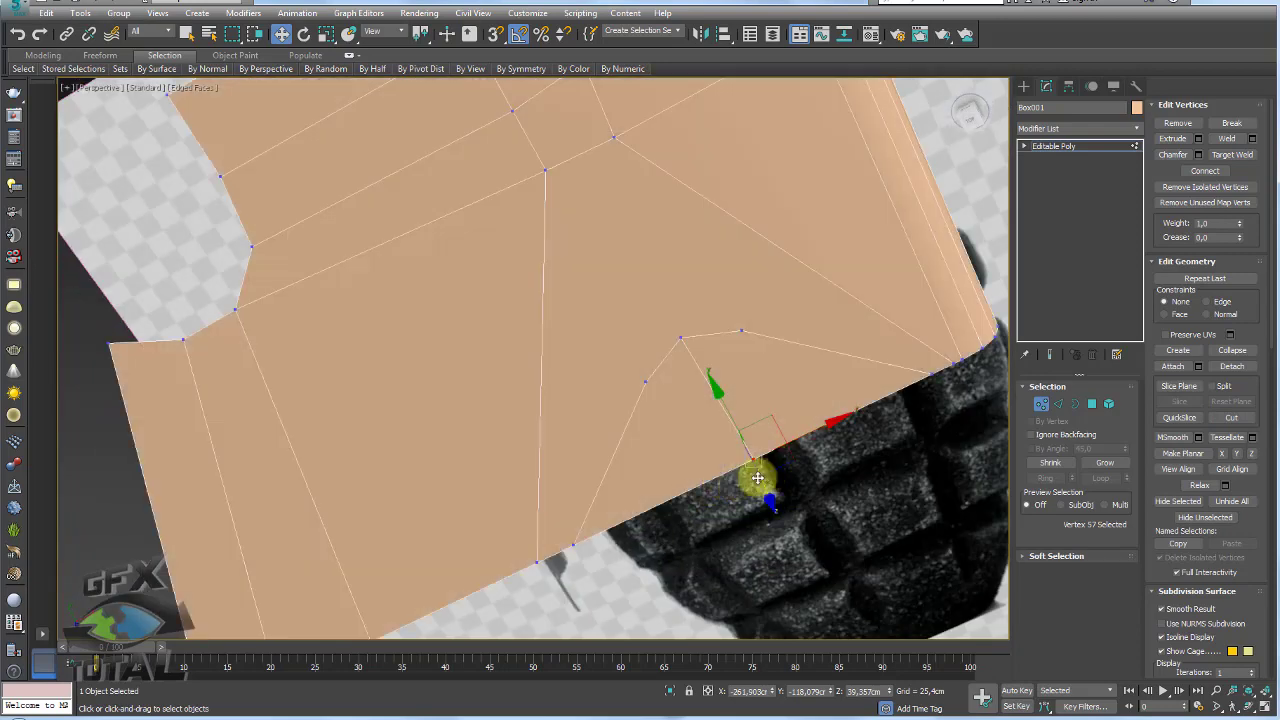
scroll(757, 477, down, 10)
mouse_move(849, 509)
alt+middle_down()
mouse_move(757, 491)
mouse_move(827, 545)
mouse_move(786, 543)
mouse_move(749, 500)
alt+middle_up()
scroll(743, 512, up, 5)
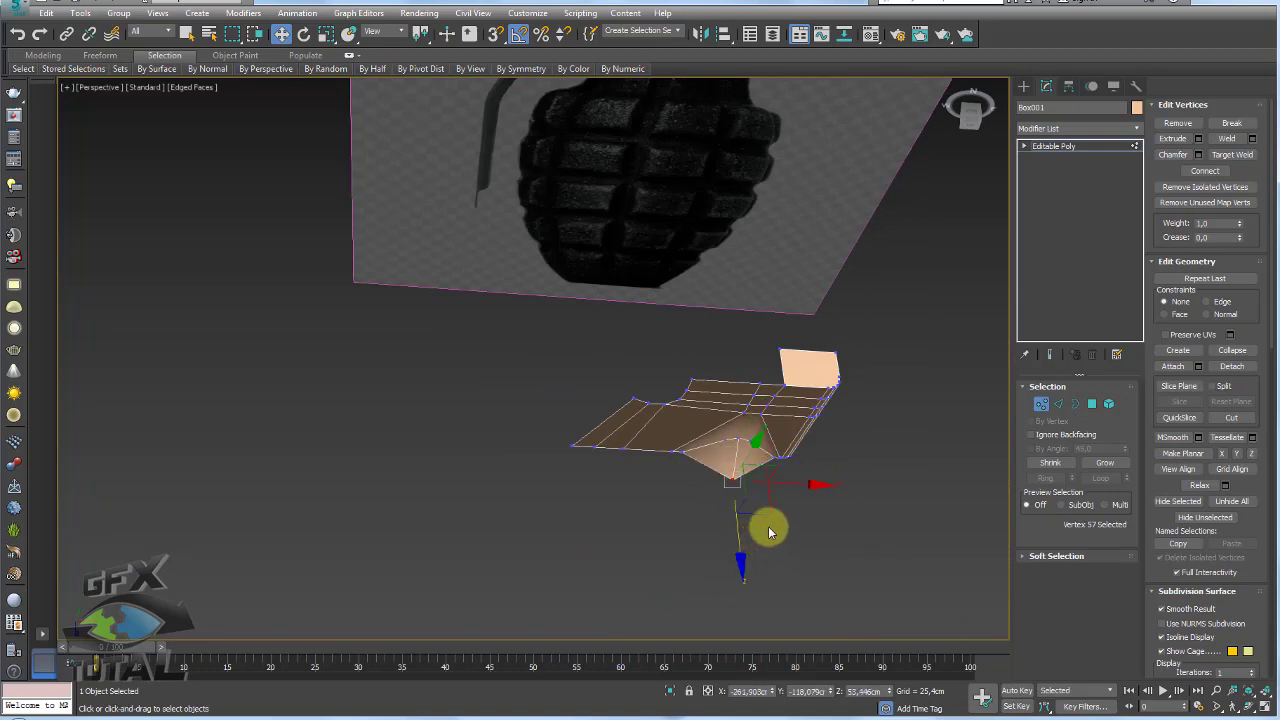
mouse_move(768, 532)
alt+middle_down()
mouse_move(749, 514)
mouse_move(758, 452)
alt+middle_up()
scroll(760, 460, up, 5)
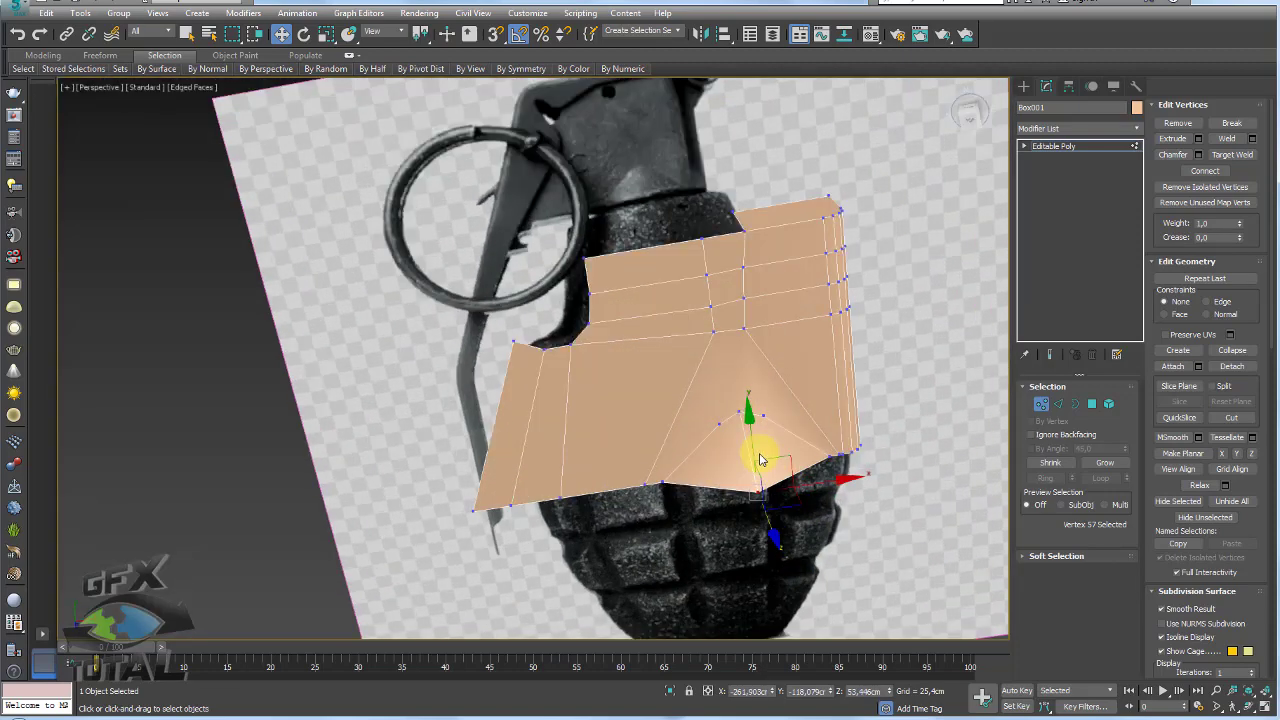
scroll(745, 458, up, 4)
scroll(738, 460, up, 3)
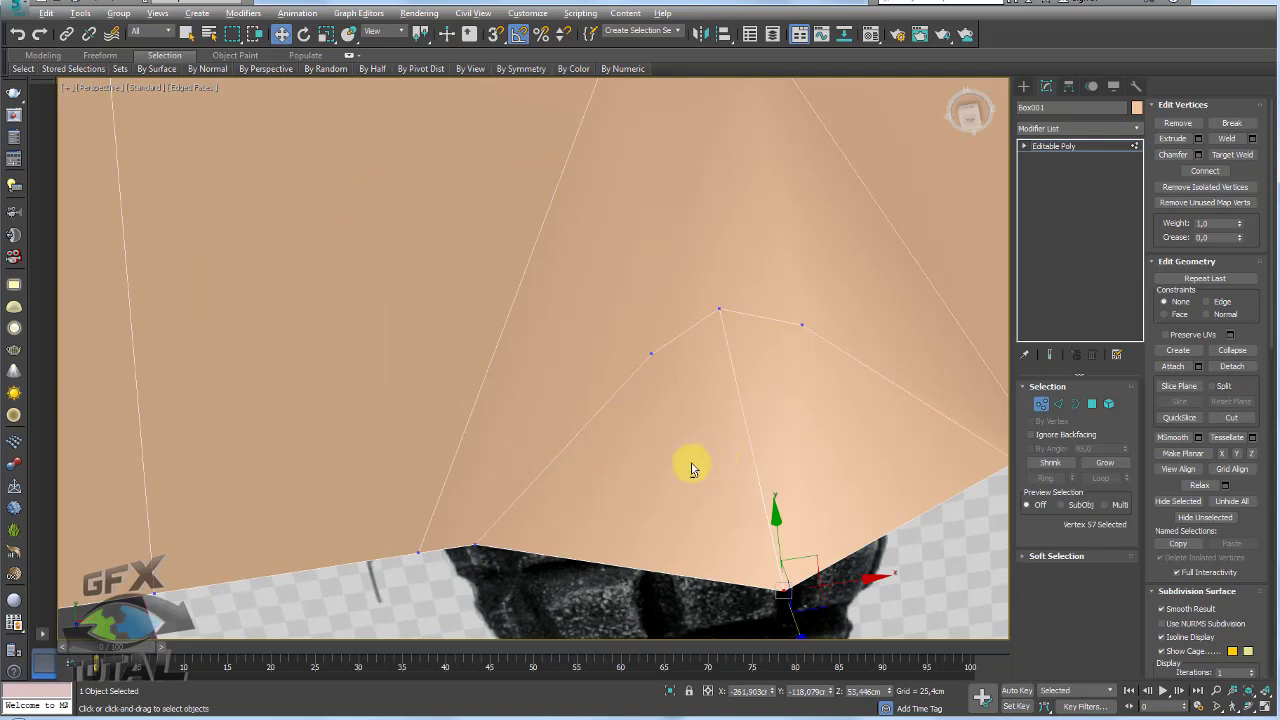
- Cut three new edges across the bump's right side to the bottom and right border
key(q)
click(536, 553)
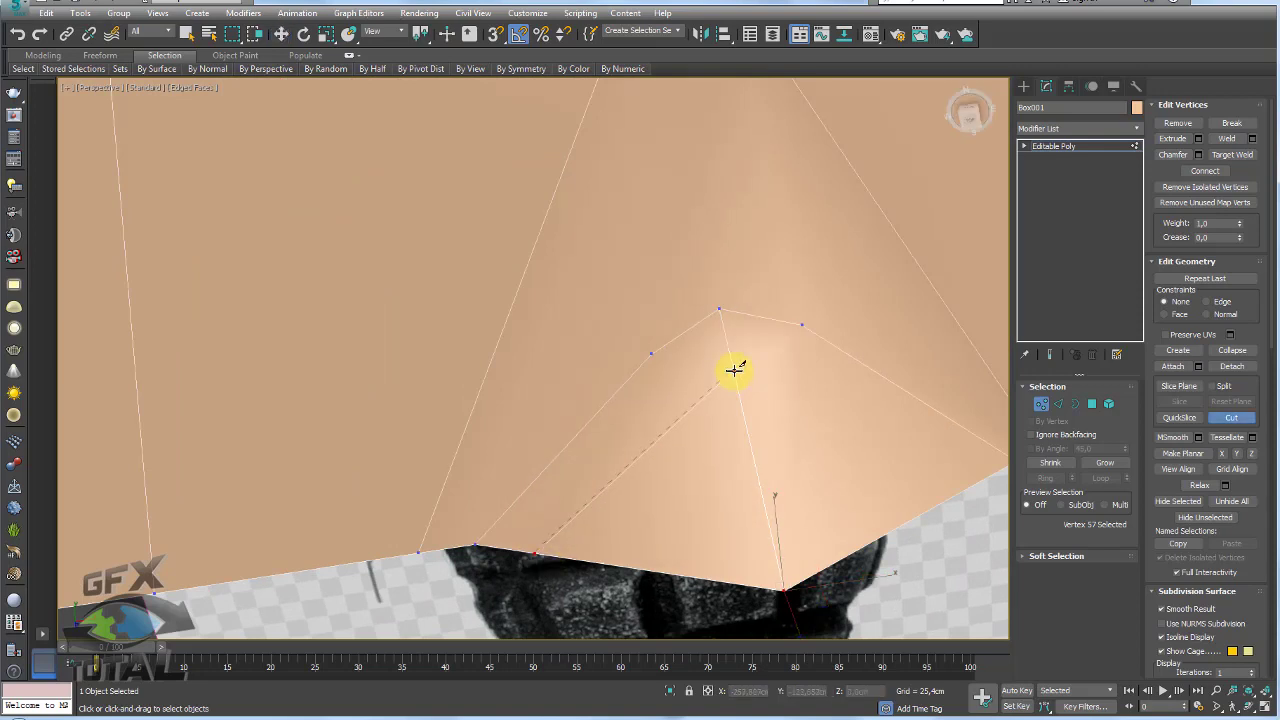
click(735, 368)
click(955, 496)
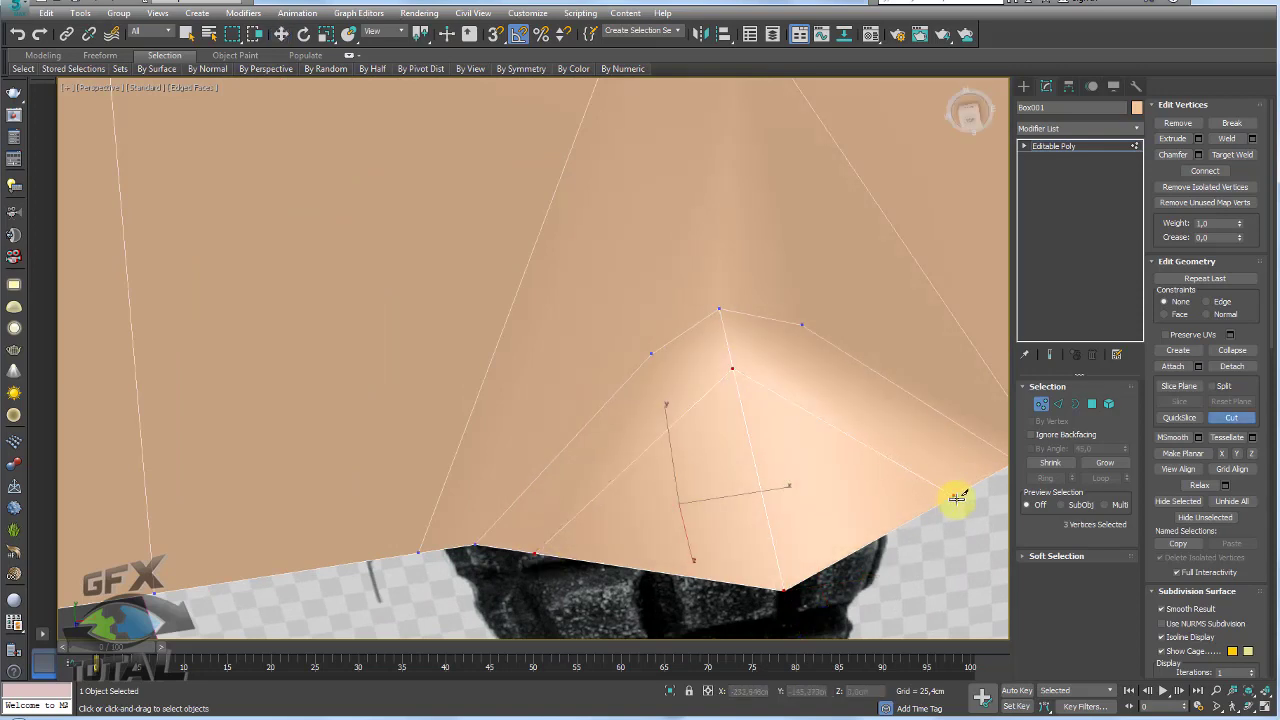
click(655, 357)
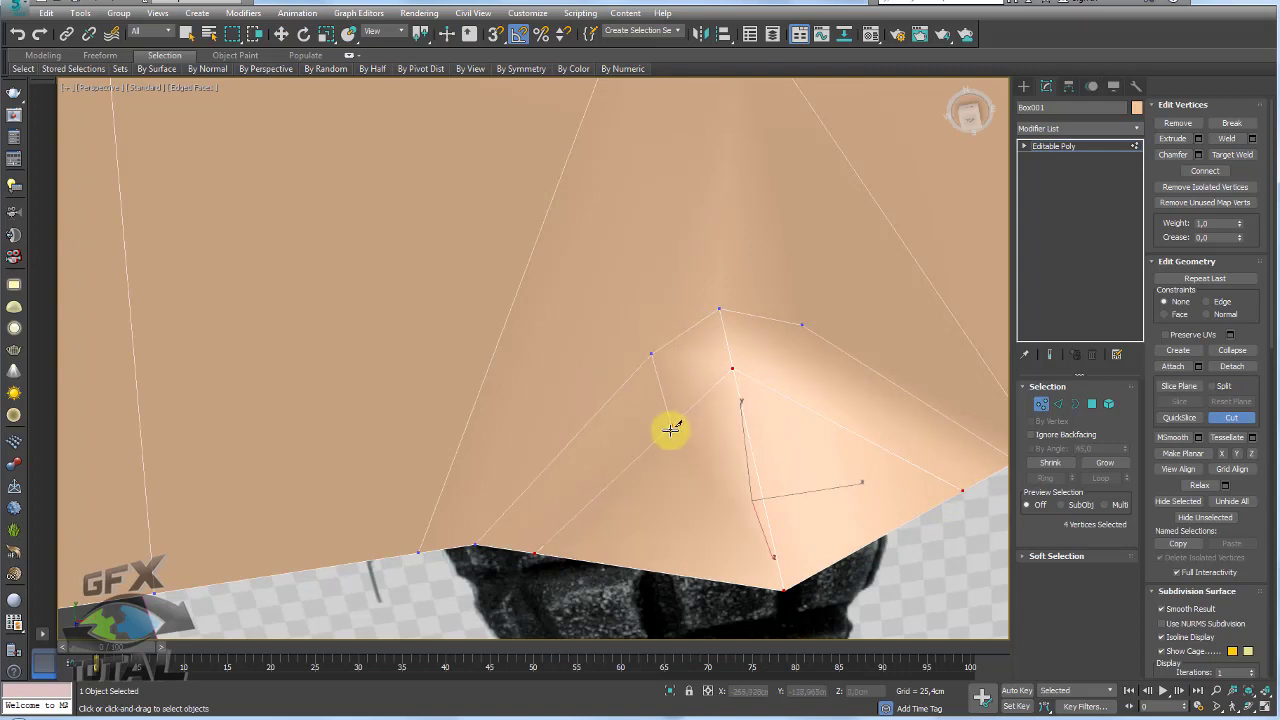
click(665, 432)
click(665, 571)
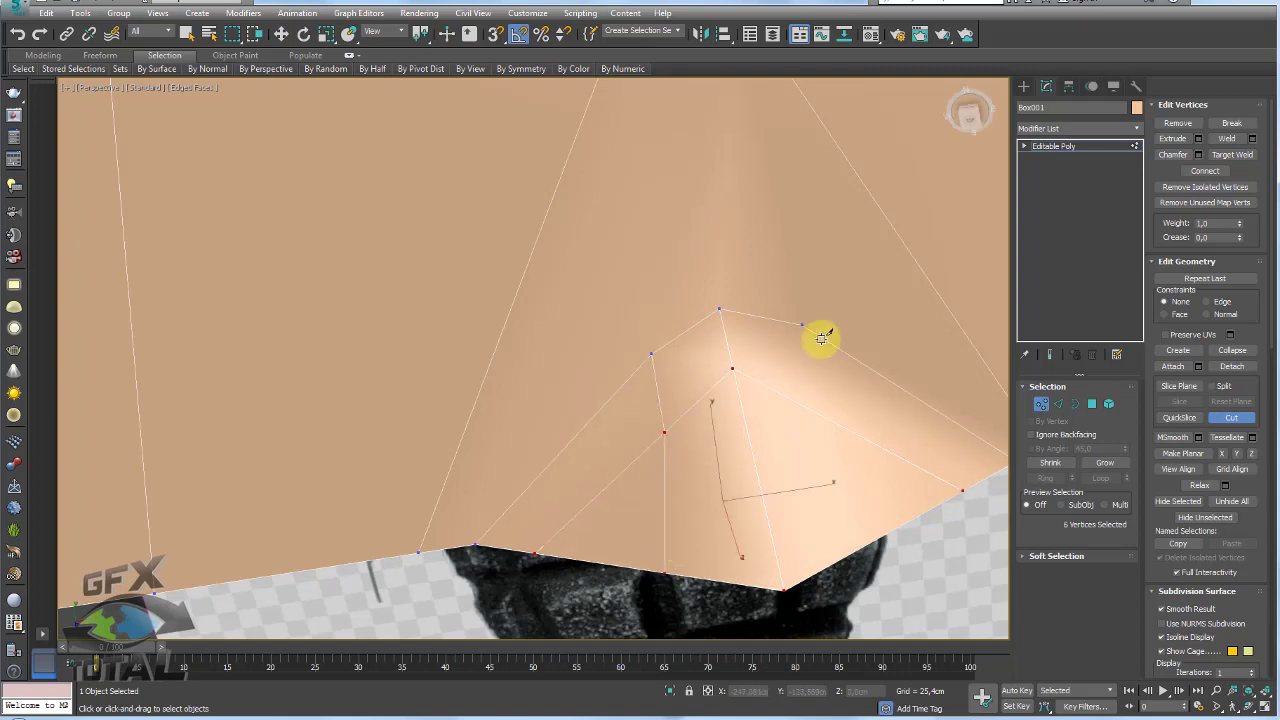
click(805, 325)
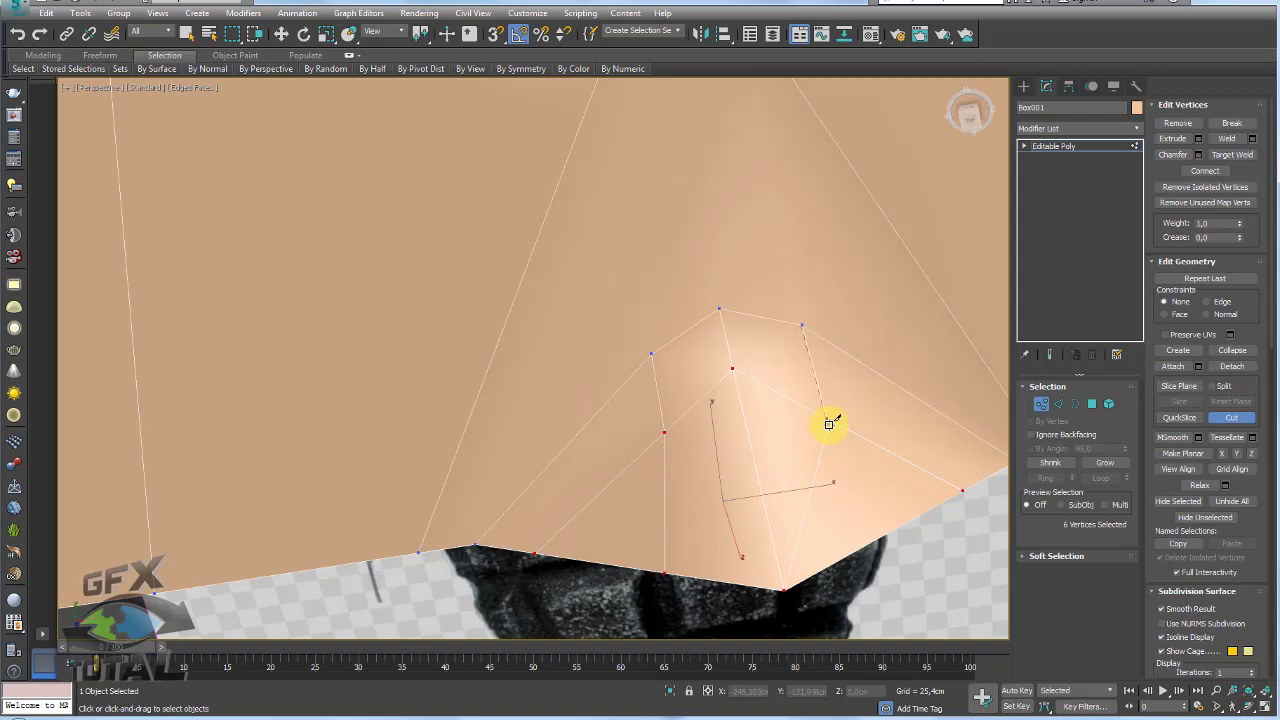
click(828, 421)
key(w)
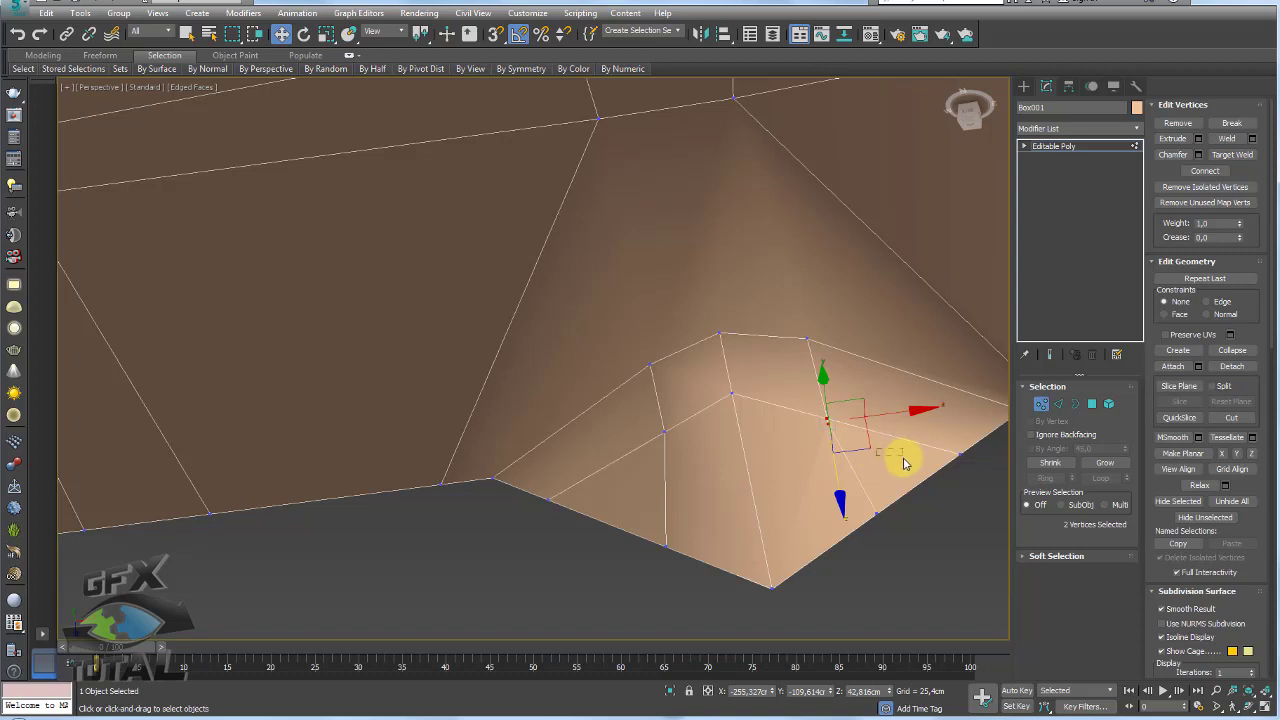
- Move vertex 63 right and lower vertex 61 so the bump's sides slope evenly
click(851, 444)
click(826, 425)
scroll(826, 425, up, 3)
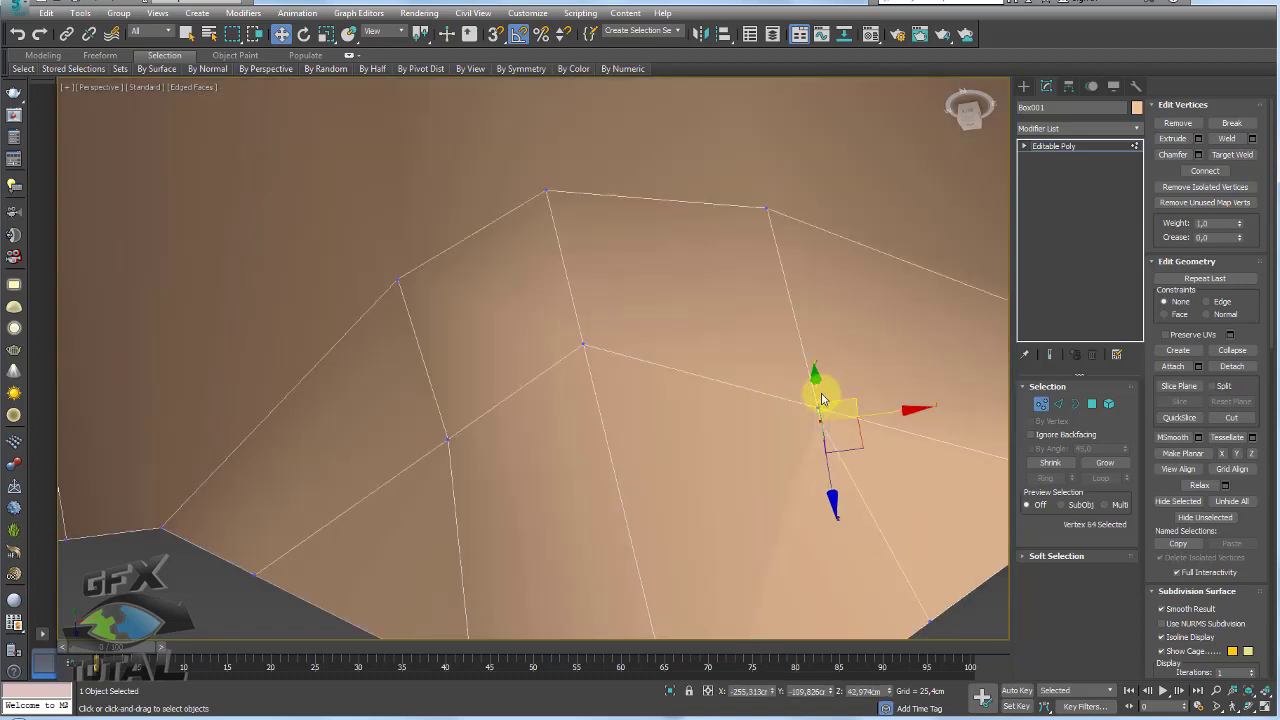
mouse_move(914, 434)
mouse_down()
mouse_move(791, 403)
mouse_move(928, 449)
mouse_up()
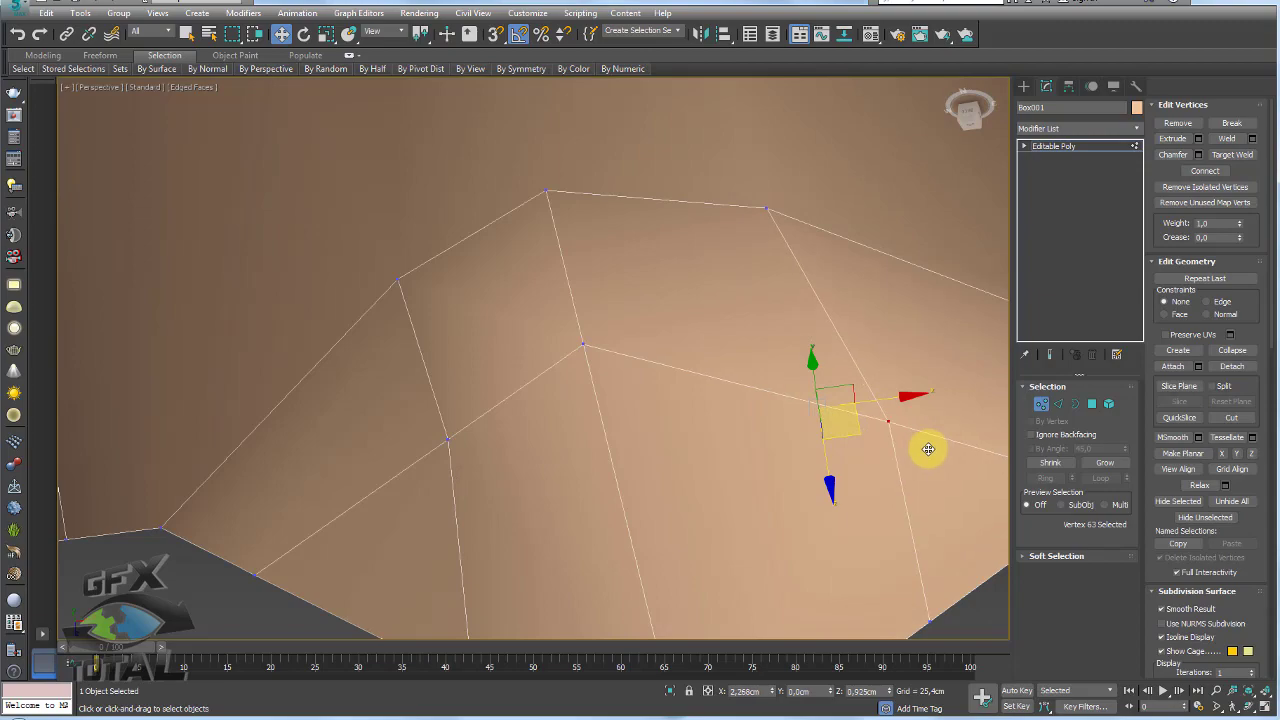
click(447, 440)
drag(477, 463, 474, 483)
mouse_move(457, 500)
alt+middle_down()
mouse_move(606, 437)
mouse_move(643, 337)
mouse_move(694, 270)
mouse_move(723, 260)
mouse_move(823, 280)
mouse_move(829, 303)
mouse_move(768, 292)
mouse_move(774, 306)
mouse_move(743, 331)
mouse_move(609, 349)
mouse_move(640, 430)
mouse_move(649, 371)
mouse_move(694, 351)
mouse_move(657, 366)
alt+middle_up()
scroll(632, 186, down, 5)
- Cut a new edge from near the bump up to the mesh's top edge
scroll(608, 249, up, 4)
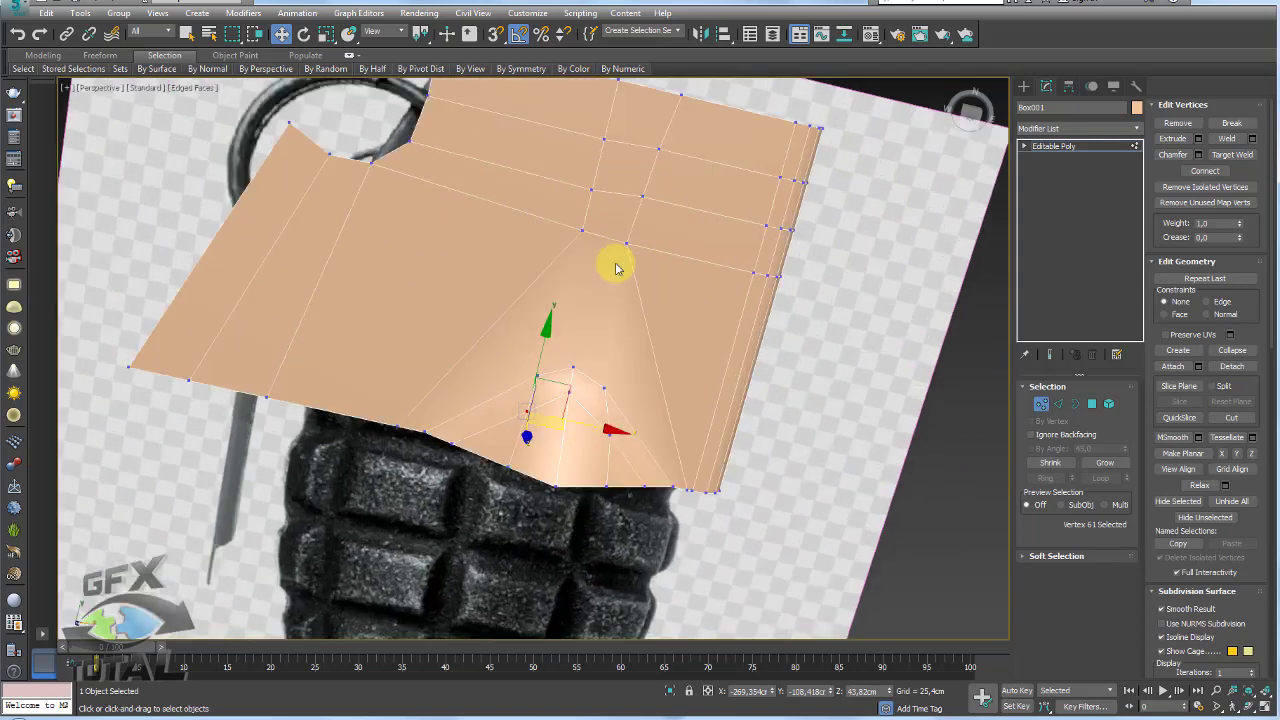
key(alt+x)
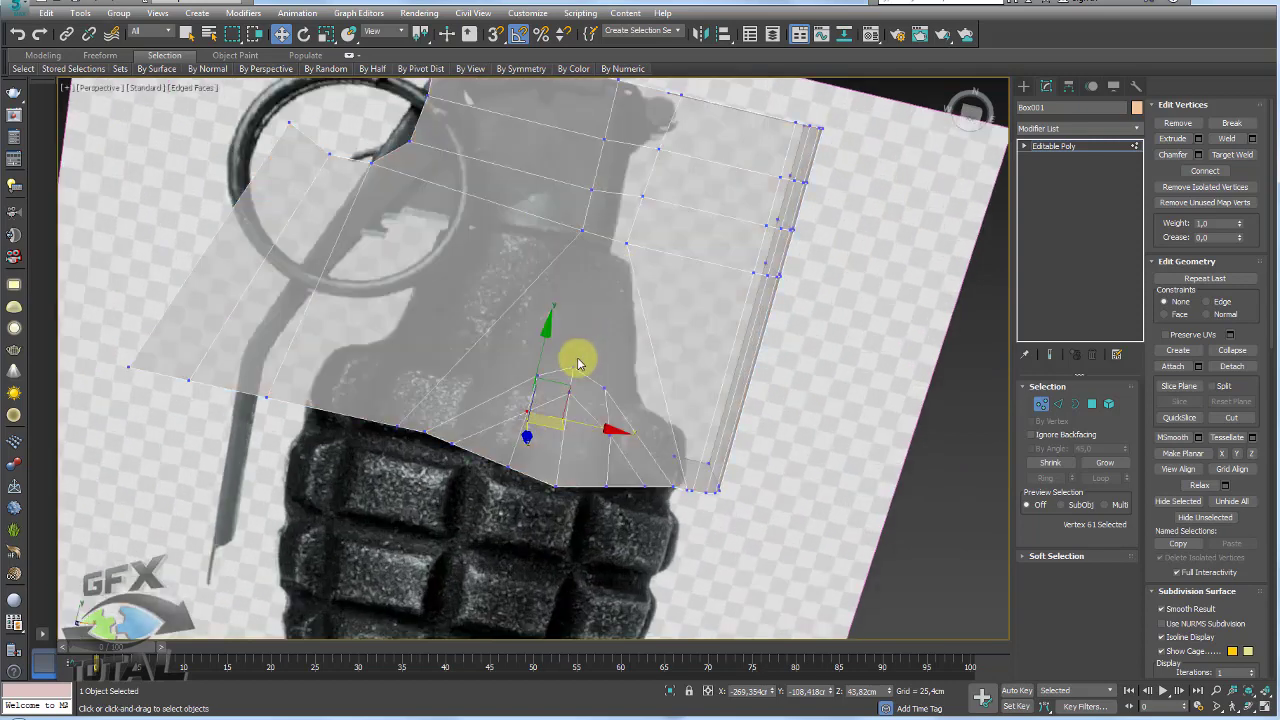
key(alt+x)
key(alt+c)
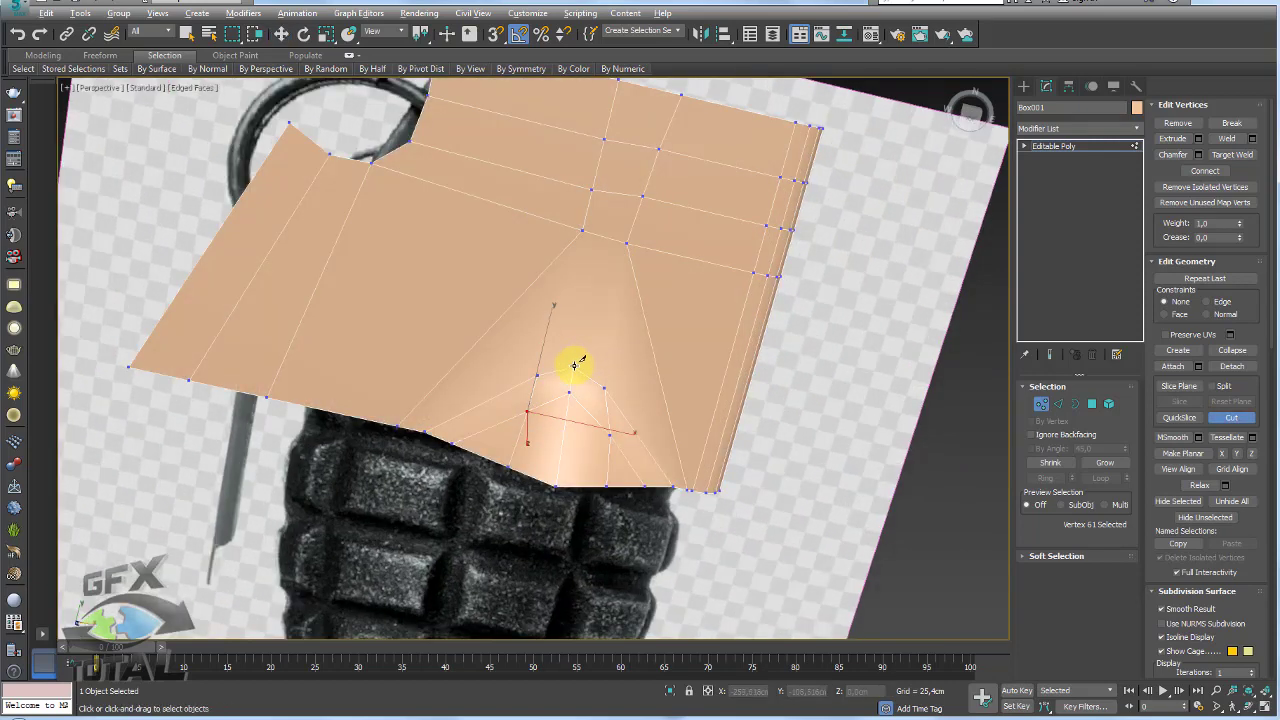
click(574, 365)
click(608, 238)
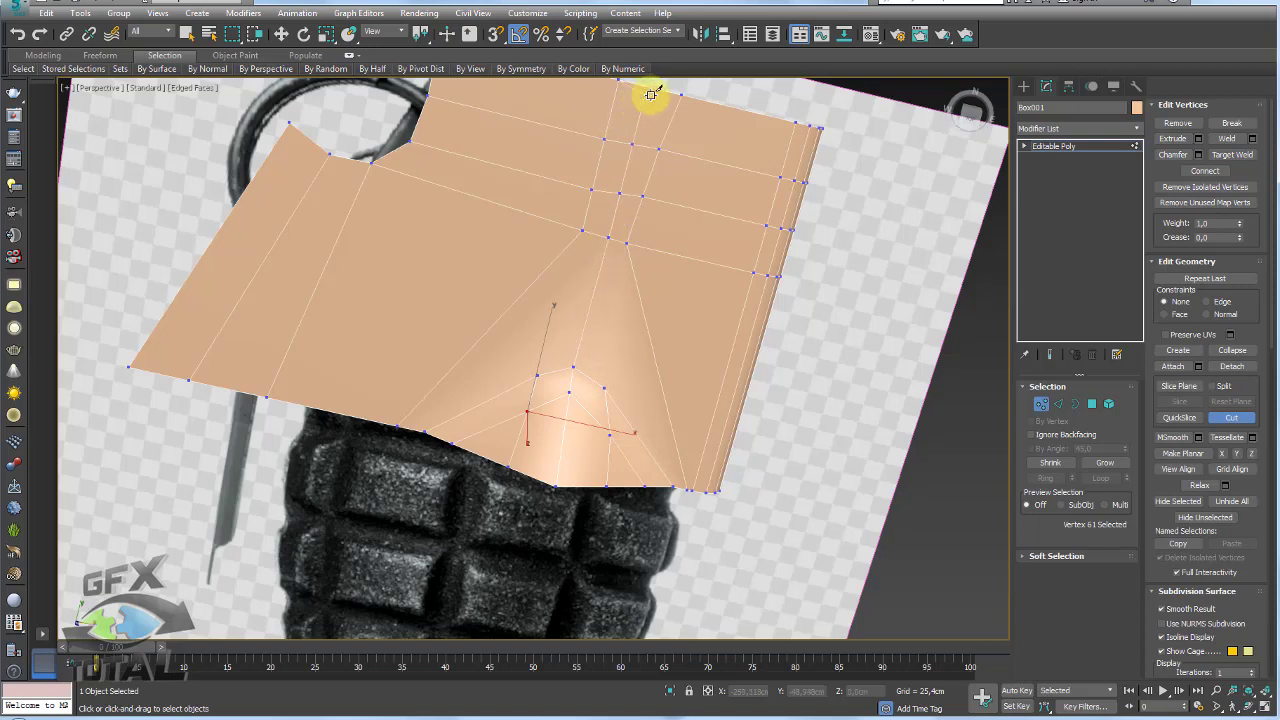
scroll(520, 340, up, 2)
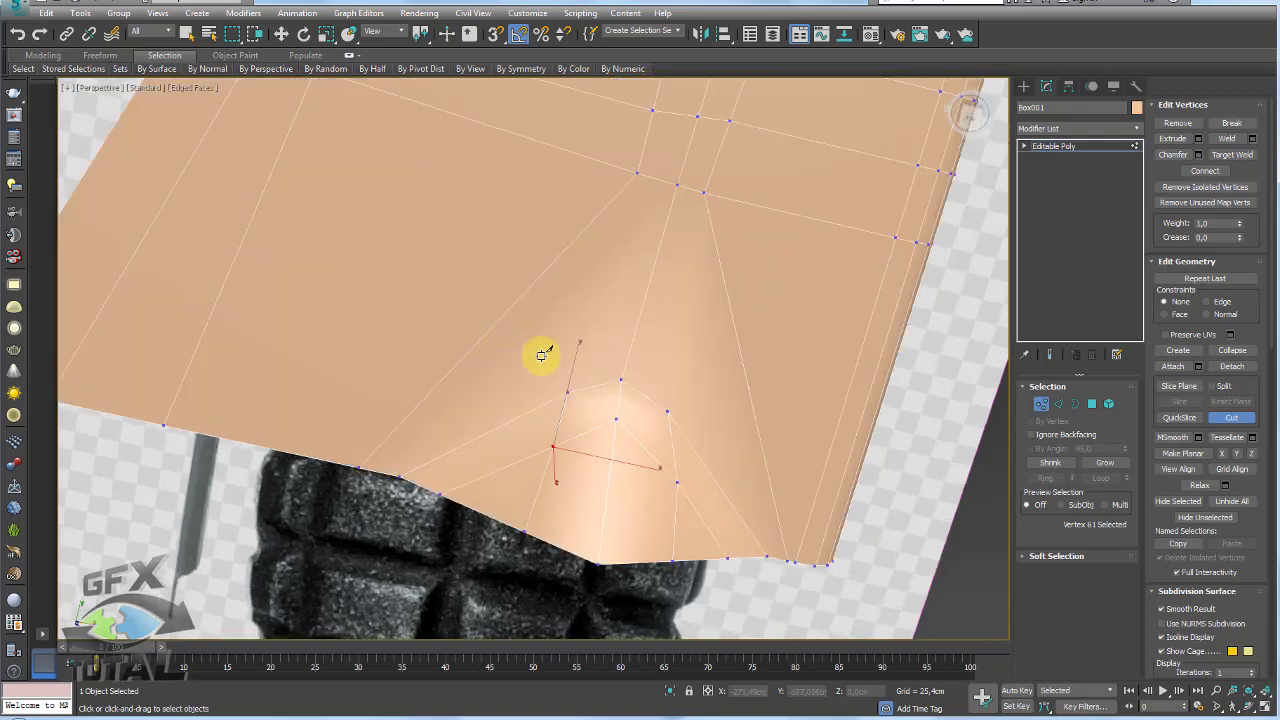
scroll(565, 372, down, 2)
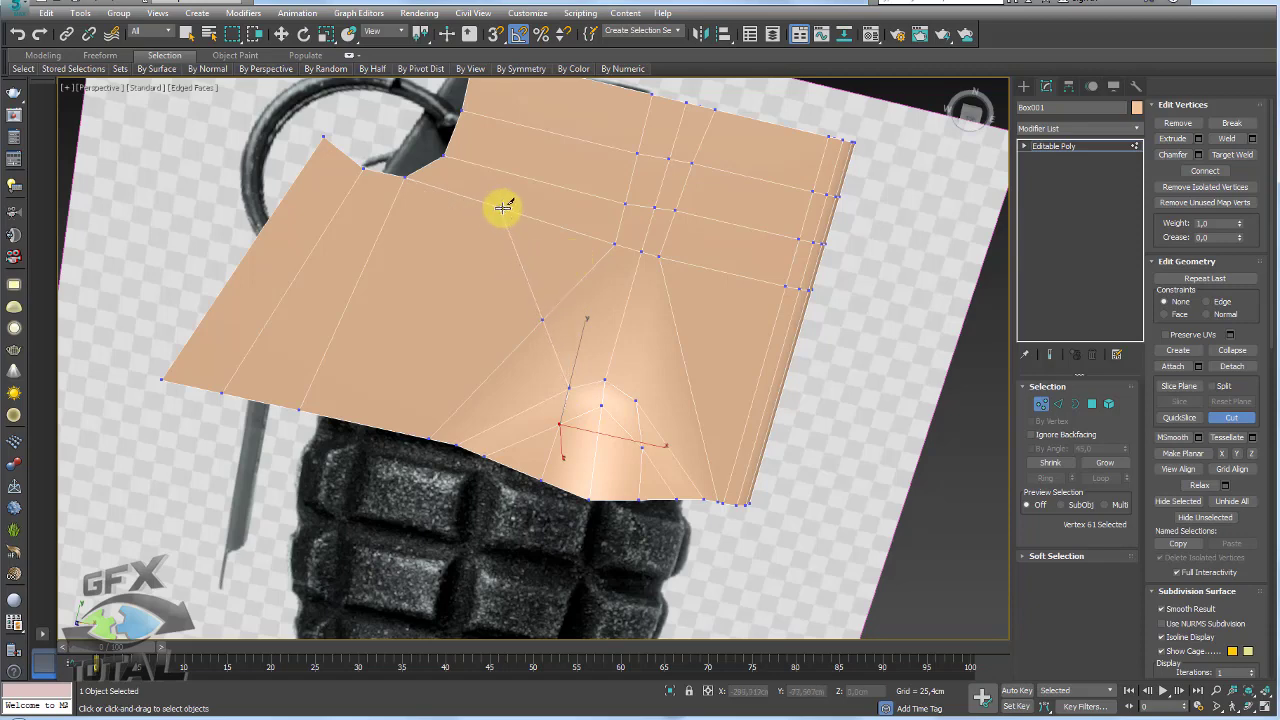
middle_drag(543, 100, 540, 180)
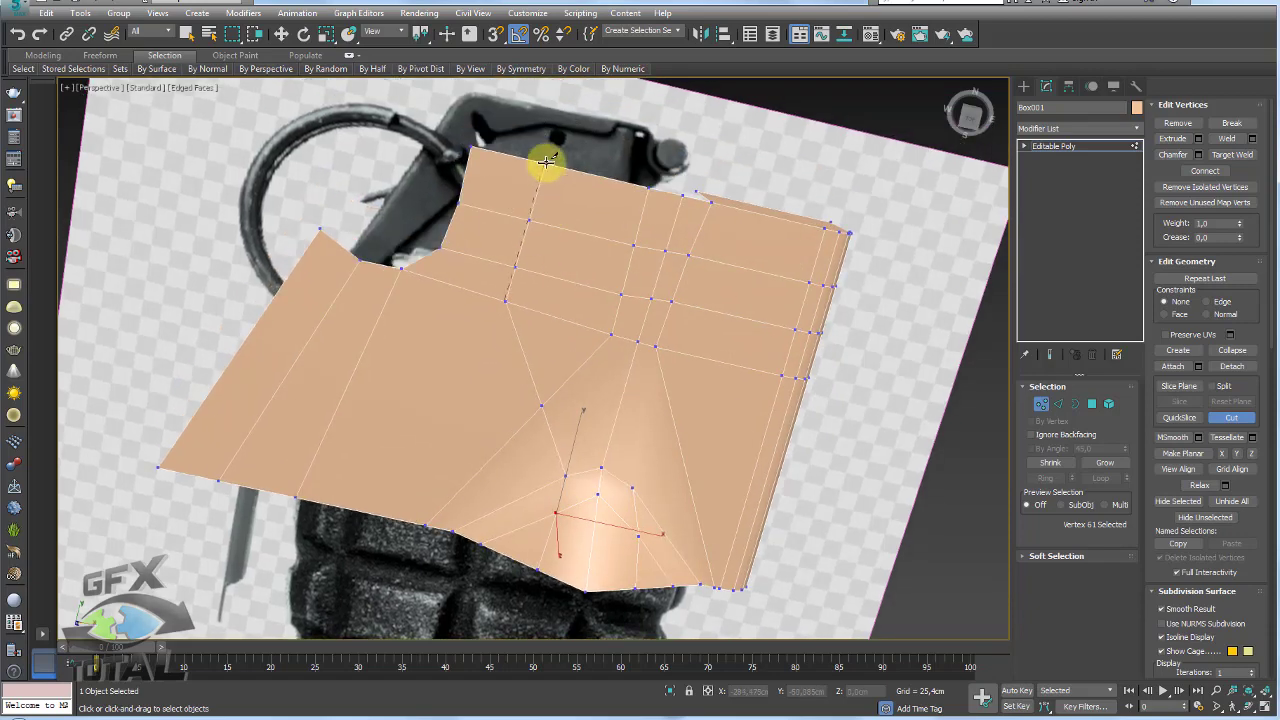
click(547, 164)
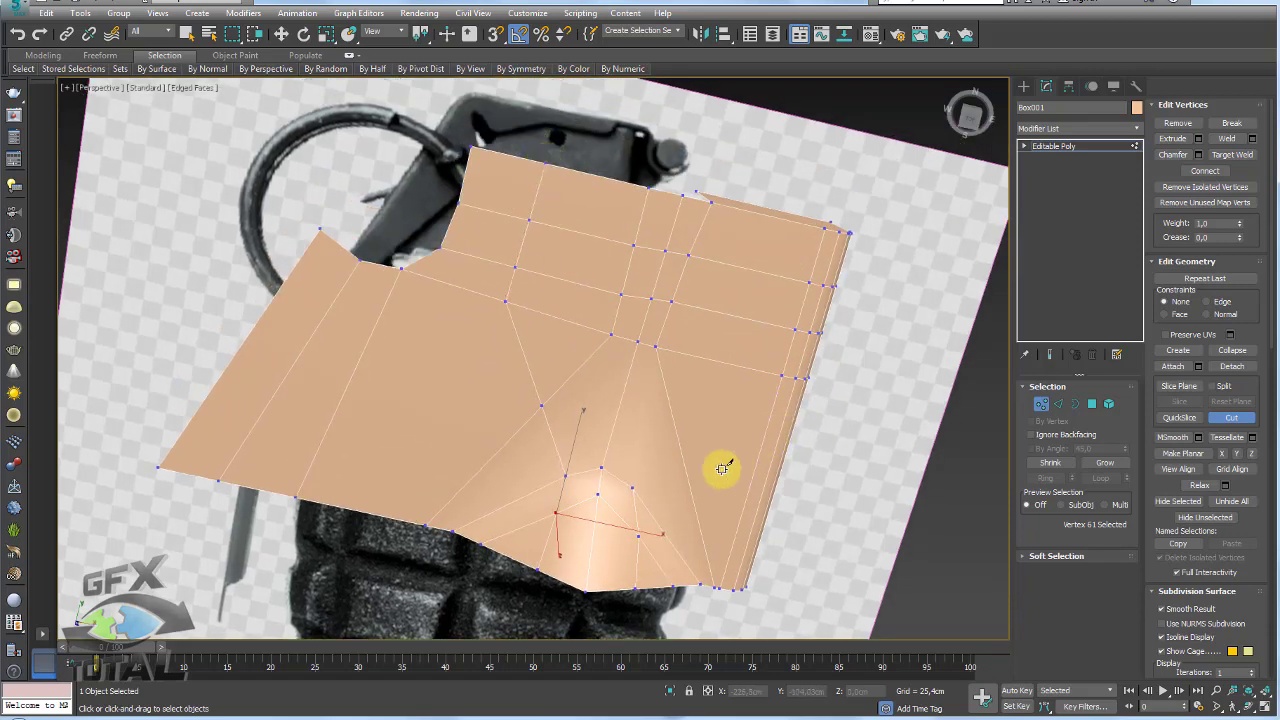
- Cut a second edge from the lower bump area up to the top border
click(633, 486)
click(795, 220)
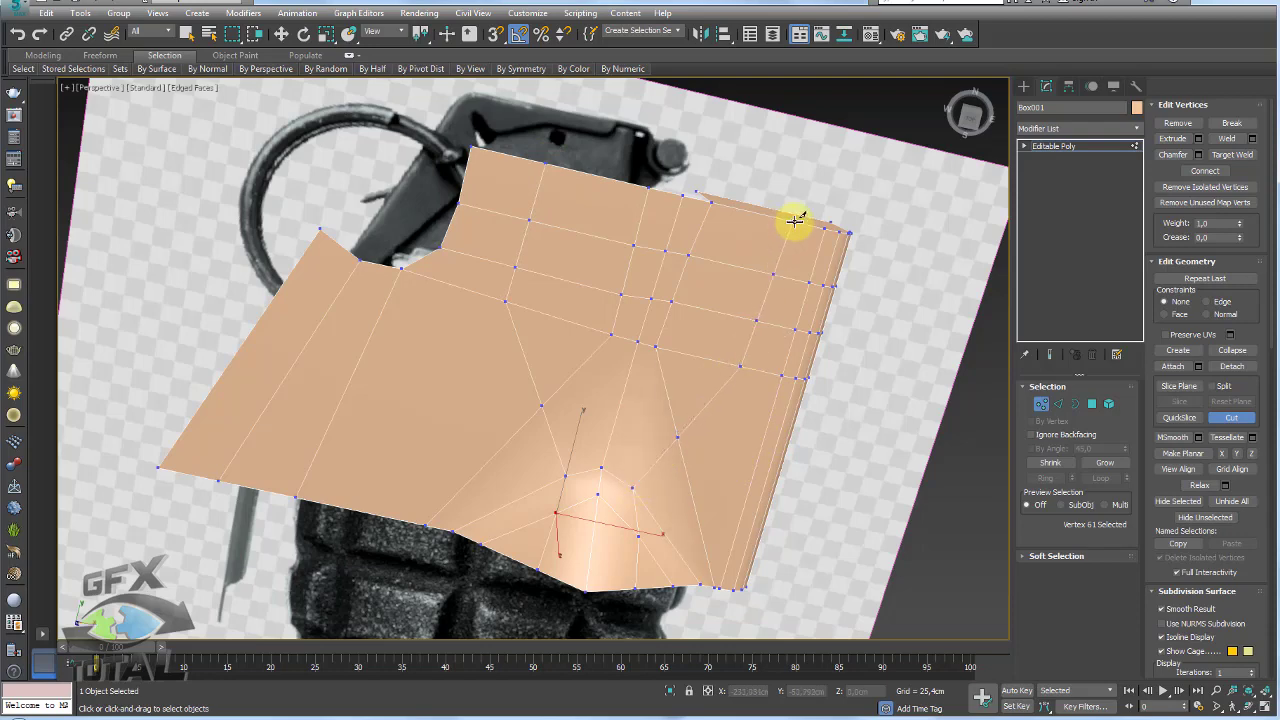
mouse_move(787, 217)
alt+middle_down()
mouse_move(849, 323)
mouse_move(786, 357)
alt+middle_up()
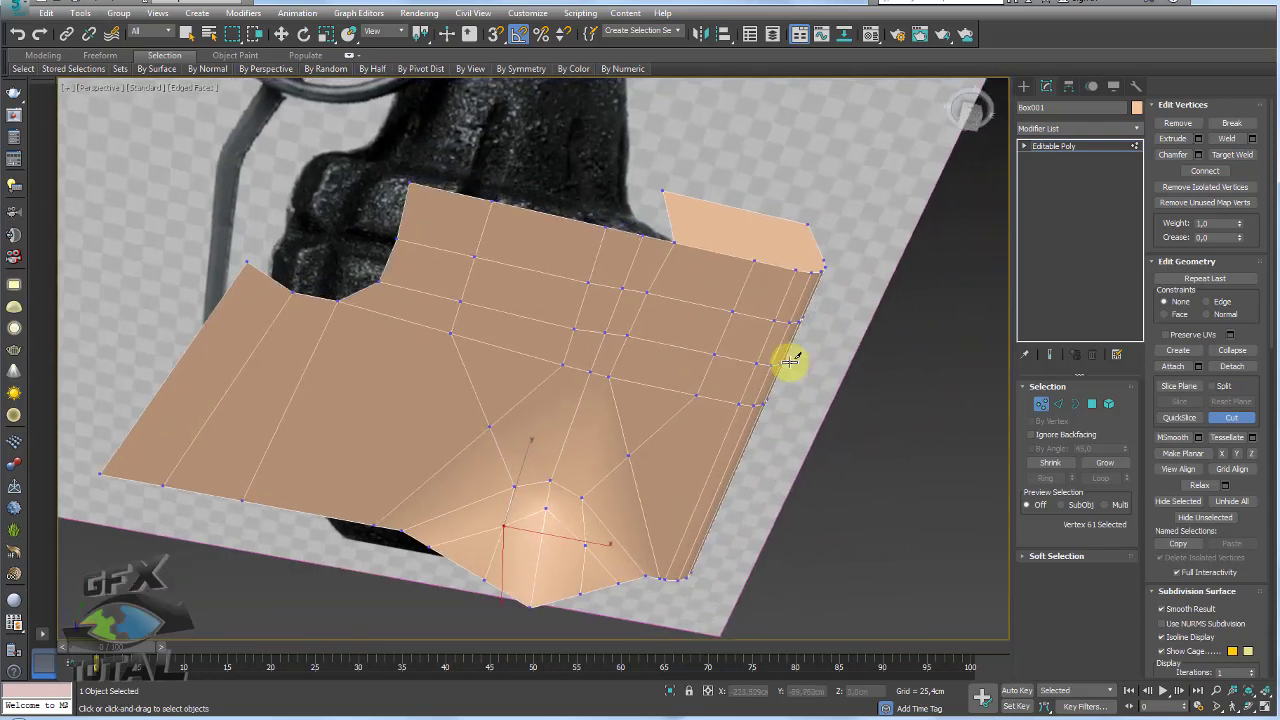
click(1092, 403)
- Remove two edge loops crossing the bump
key(w)
click(737, 234)
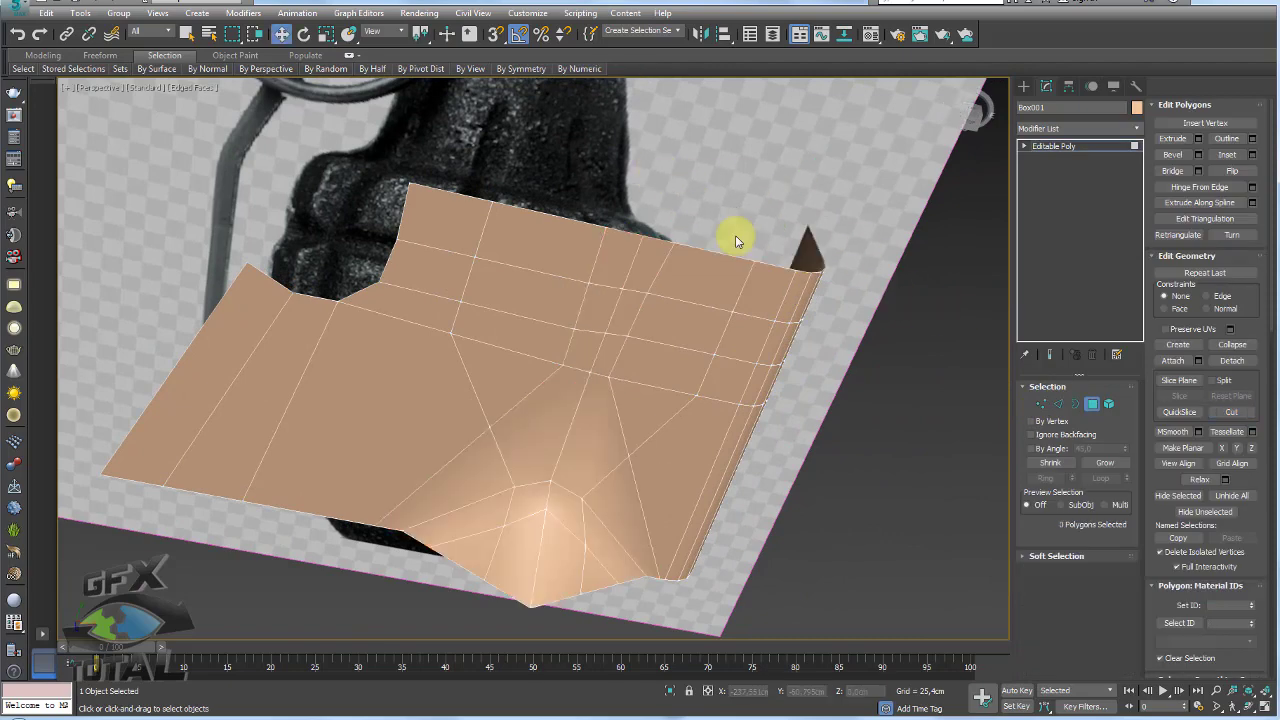
mouse_move(748, 397)
alt+middle_down()
mouse_move(716, 427)
mouse_move(980, 354)
alt+middle_up()
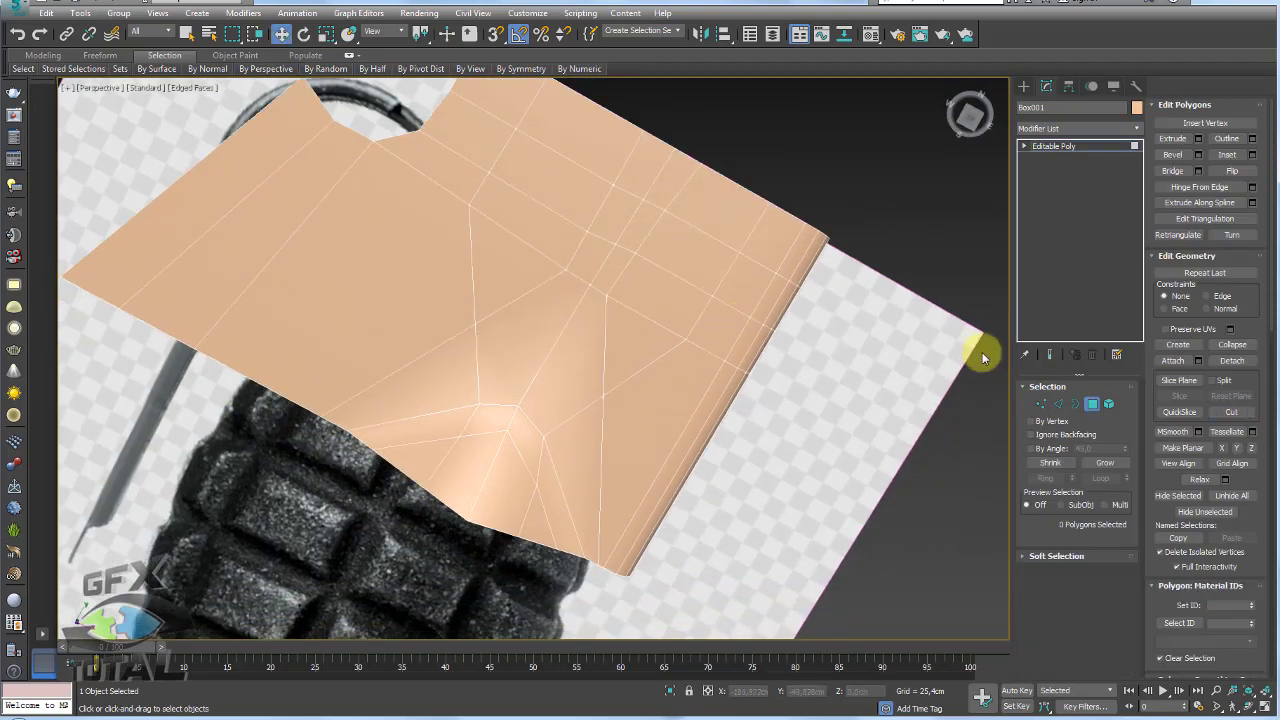
click(1058, 403)
alt+middle_drag(531, 437, 434, 320)
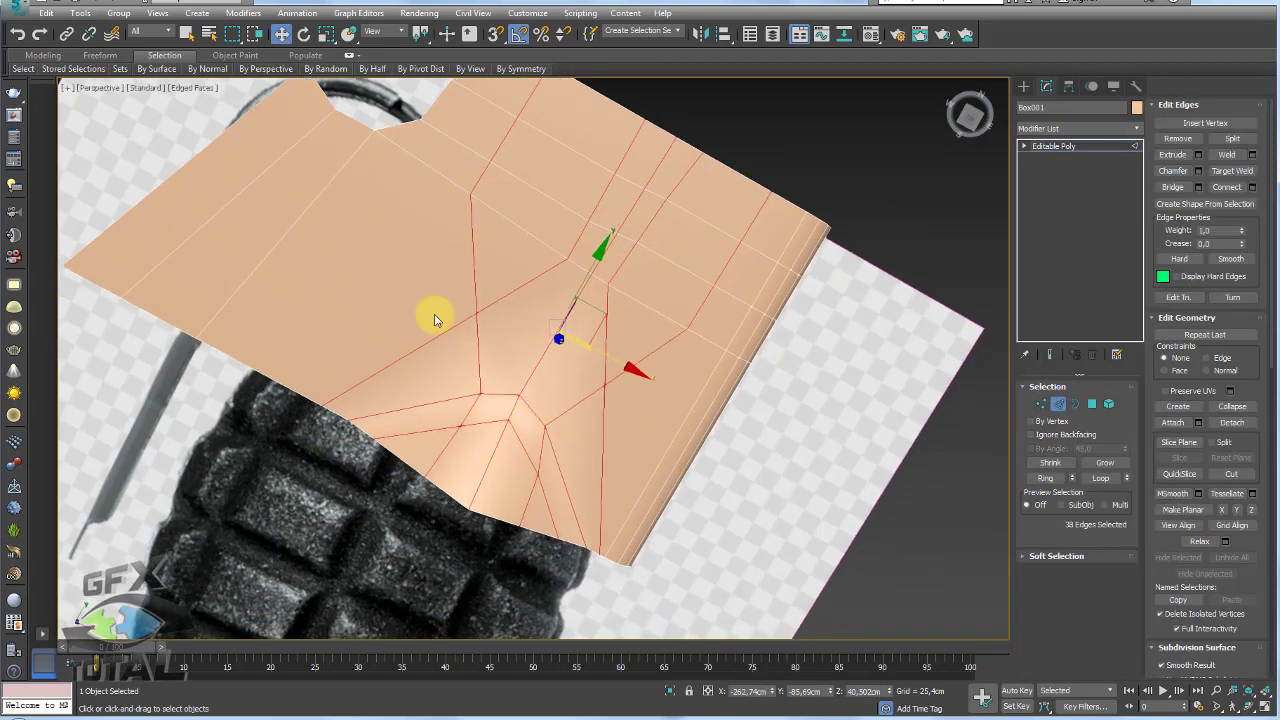
double_click(523, 285)
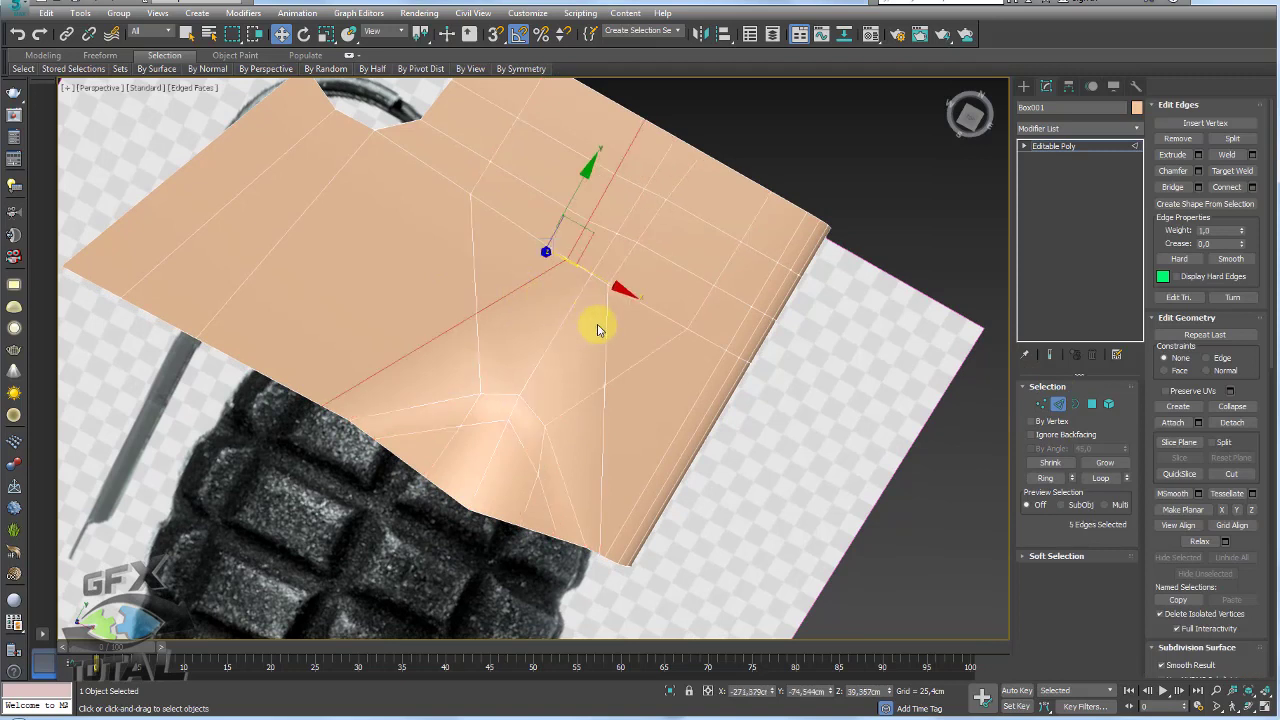
ctrl+double_click(604, 334)
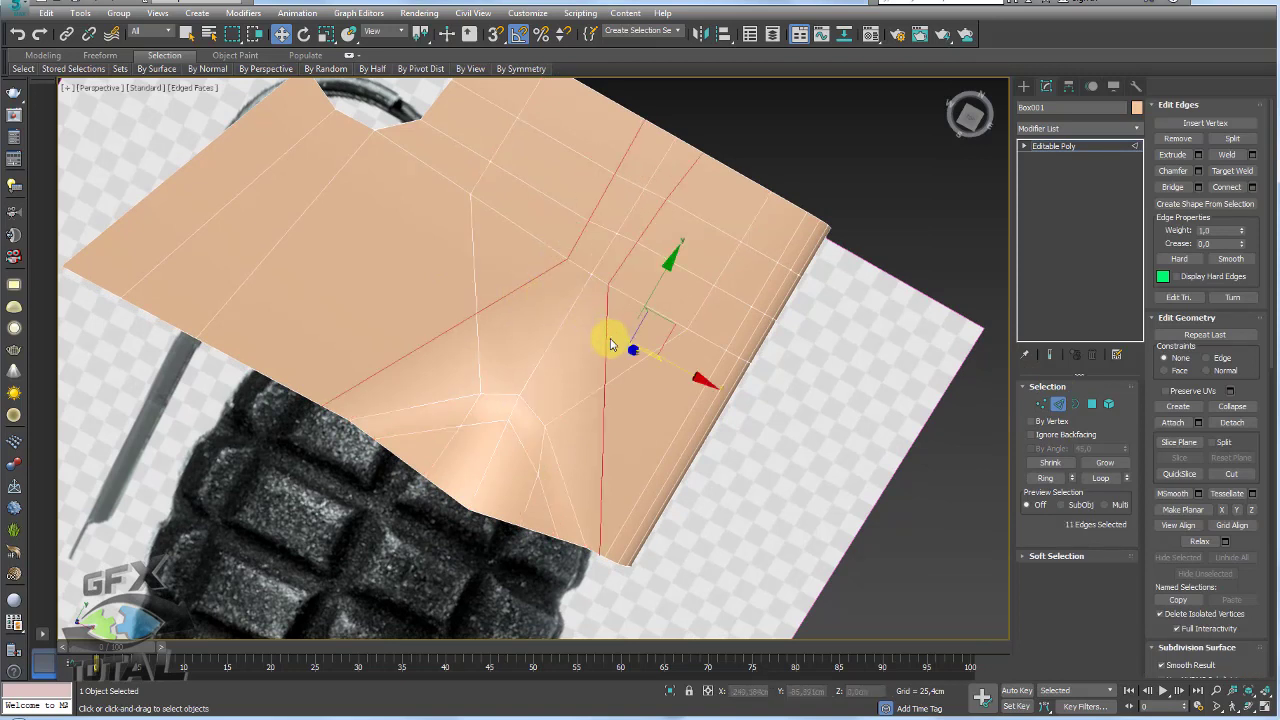
click(1182, 148)
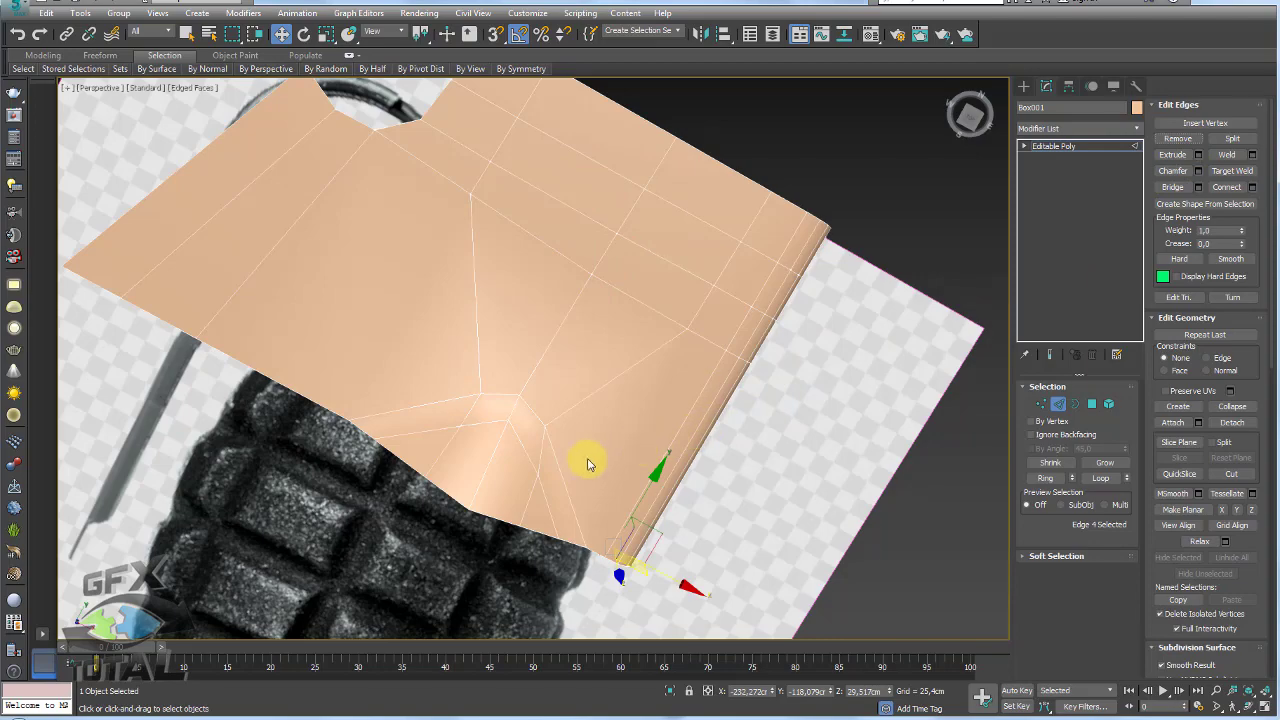
- Give the bump's rim edge chain a thin chamfer
mouse_move(586, 457)
alt+middle_down()
mouse_move(612, 538)
mouse_move(557, 457)
alt+middle_up()
scroll(583, 416, up, 5)
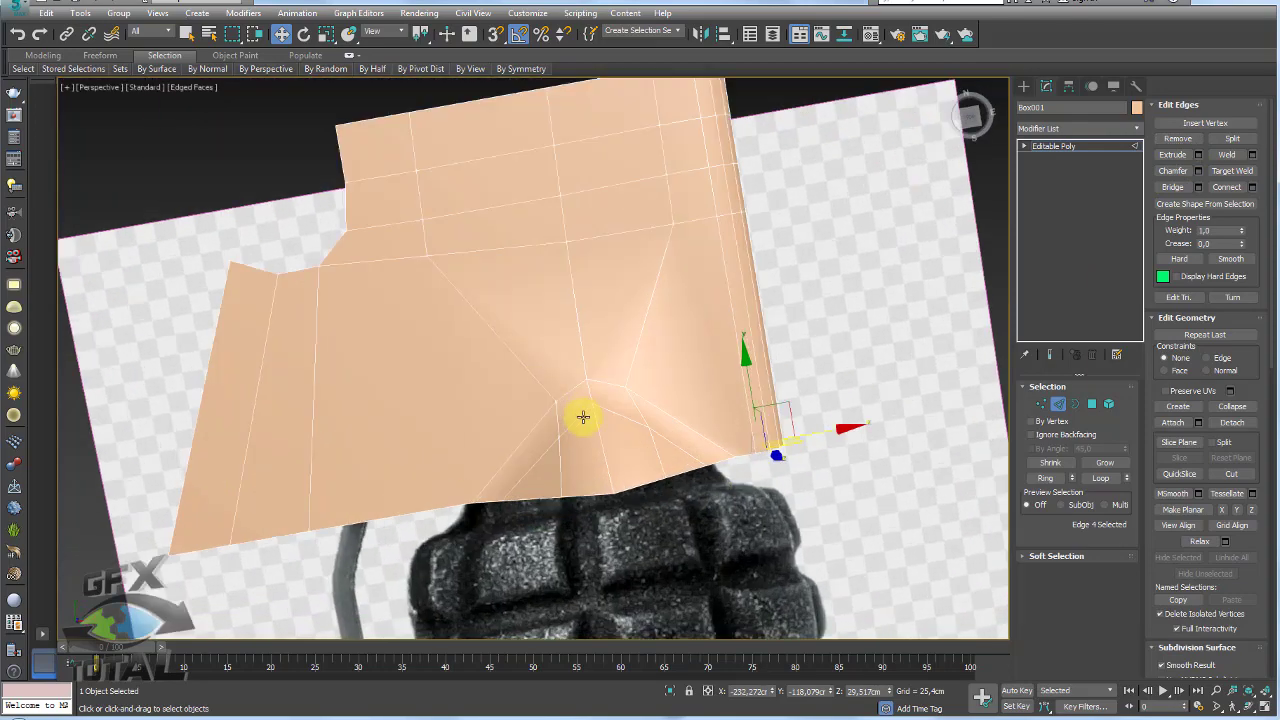
double_click(668, 413)
mouse_move(663, 409)
alt+middle_down()
mouse_move(694, 449)
mouse_move(700, 400)
mouse_move(720, 380)
alt+middle_up()
click(1198, 170)
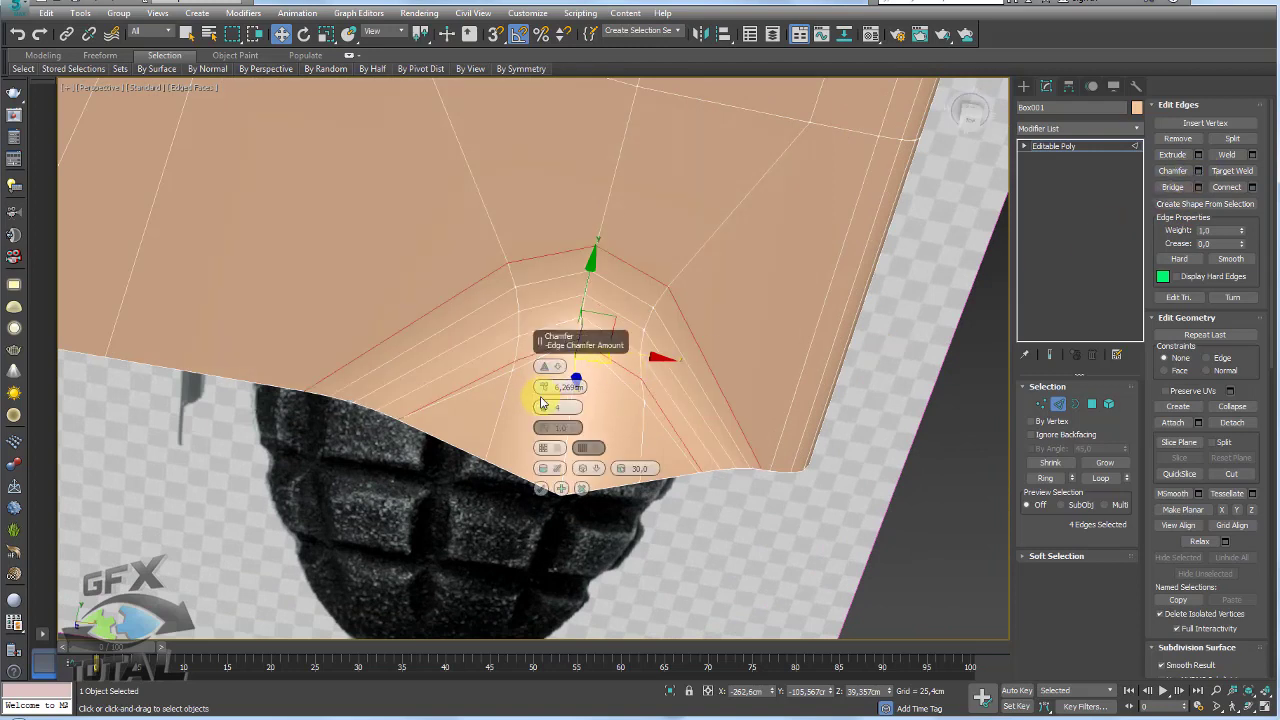
mouse_move(543, 389)
mouse_down()
mouse_move(543, 405)
mouse_move(544, 392)
mouse_up()
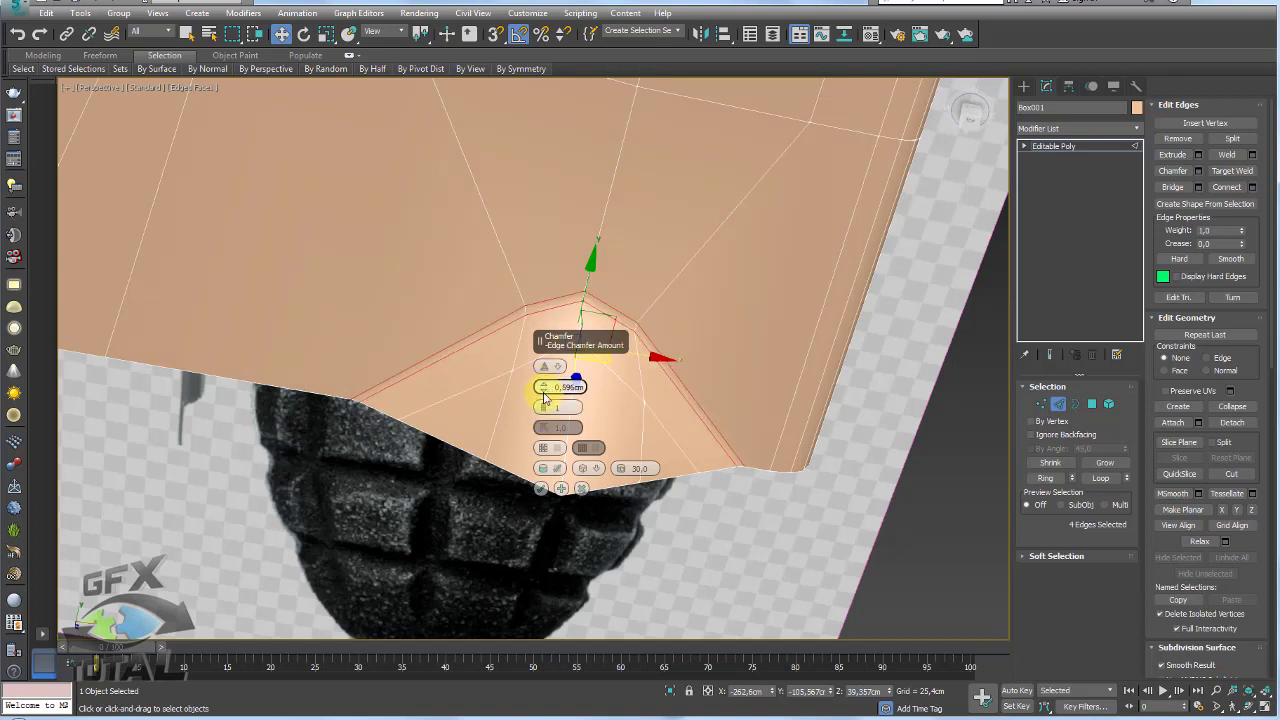
click(540, 490)
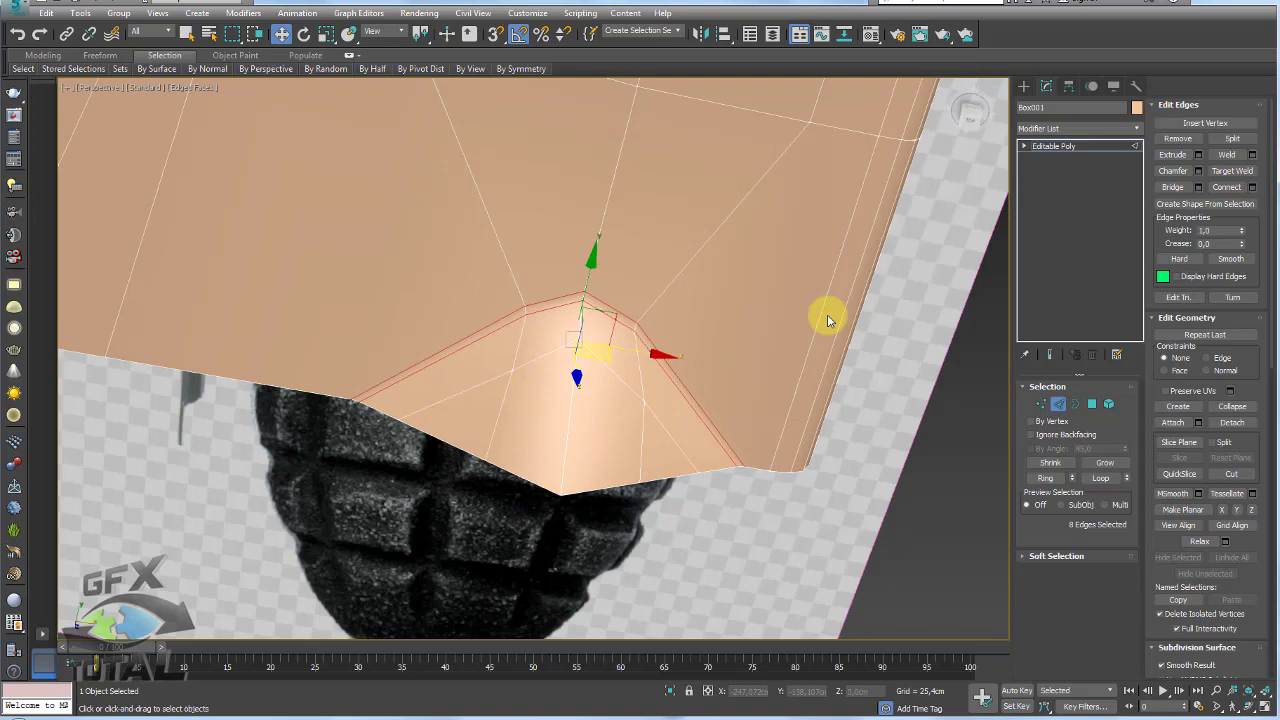
click(1055, 146)
- Add a TurboSmooth modifier to the lever mesh with Ctrl+T
alt+middle_drag(674, 289, 647, 315)
scroll(645, 300, up, 2)
scroll(674, 300, up, 2)
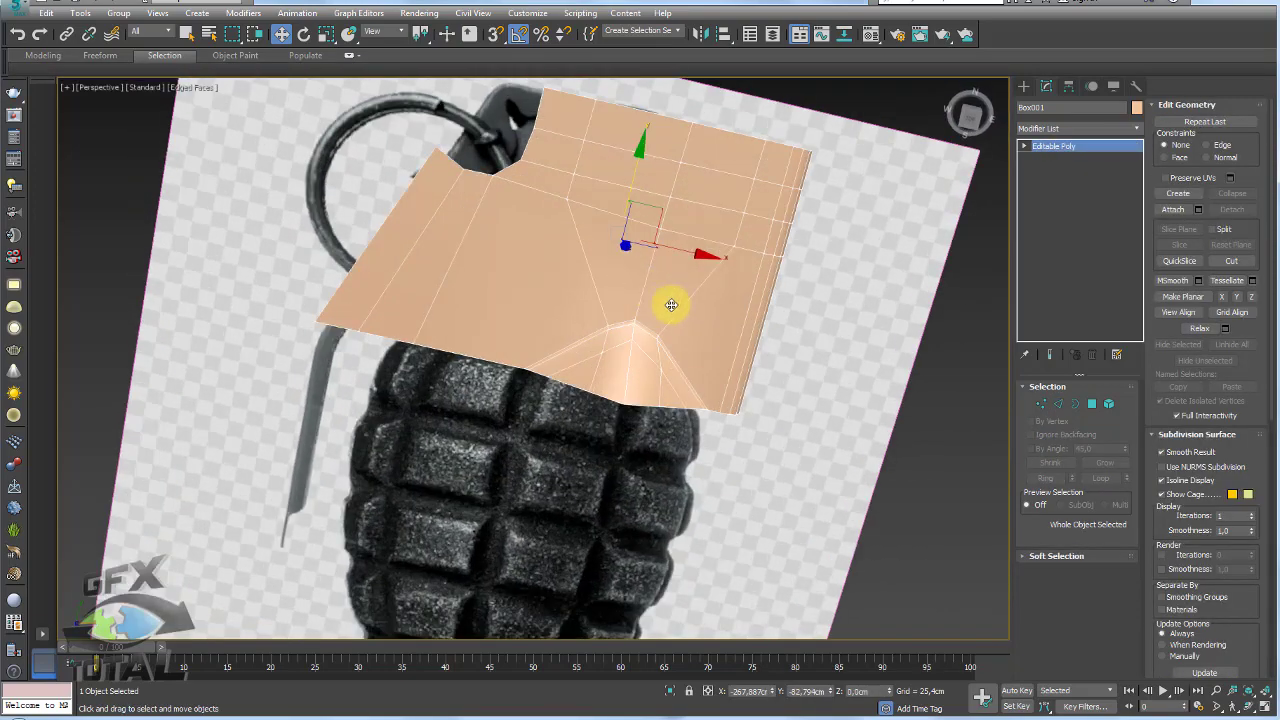
key(ctrl+t)
mouse_move(741, 289)
alt+middle_down()
mouse_move(763, 354)
mouse_move(697, 331)
alt+middle_up()
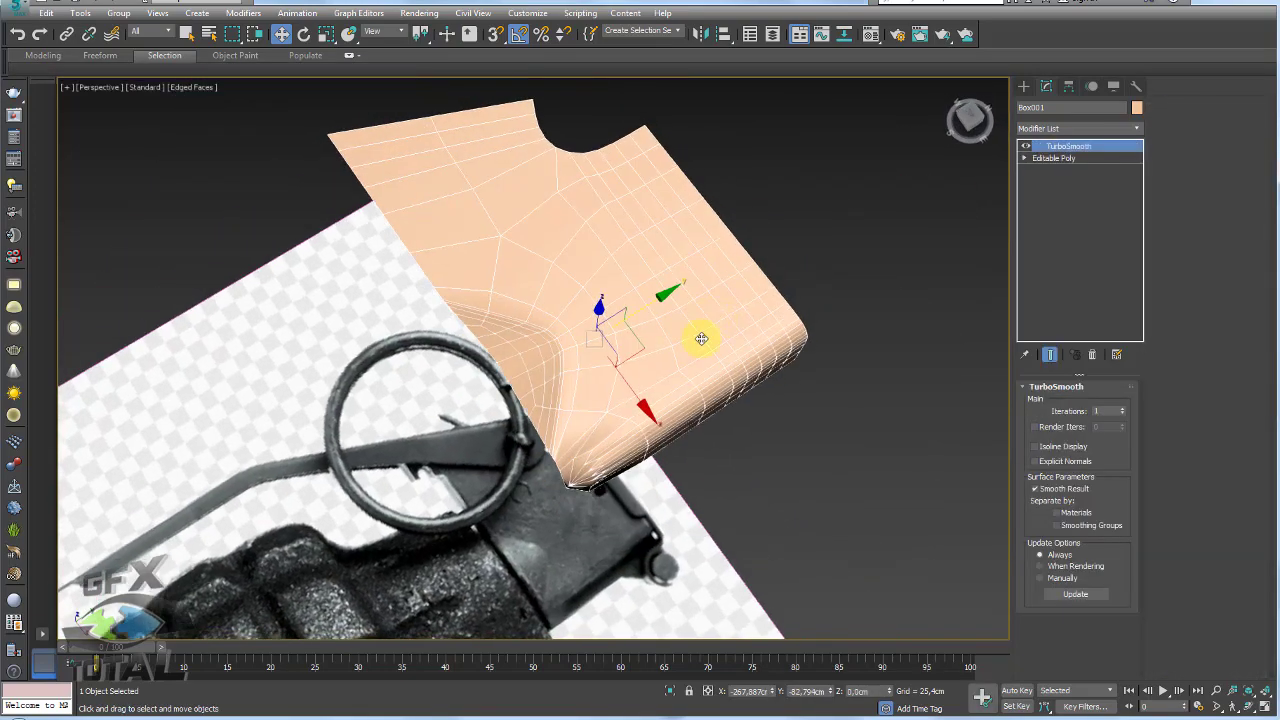
scroll(697, 331, up, 2)
- Compare the unsmoothed Editable Poly base with the TurboSmooth result, then show Standard Primitives
click(1054, 158)
click(1092, 404)
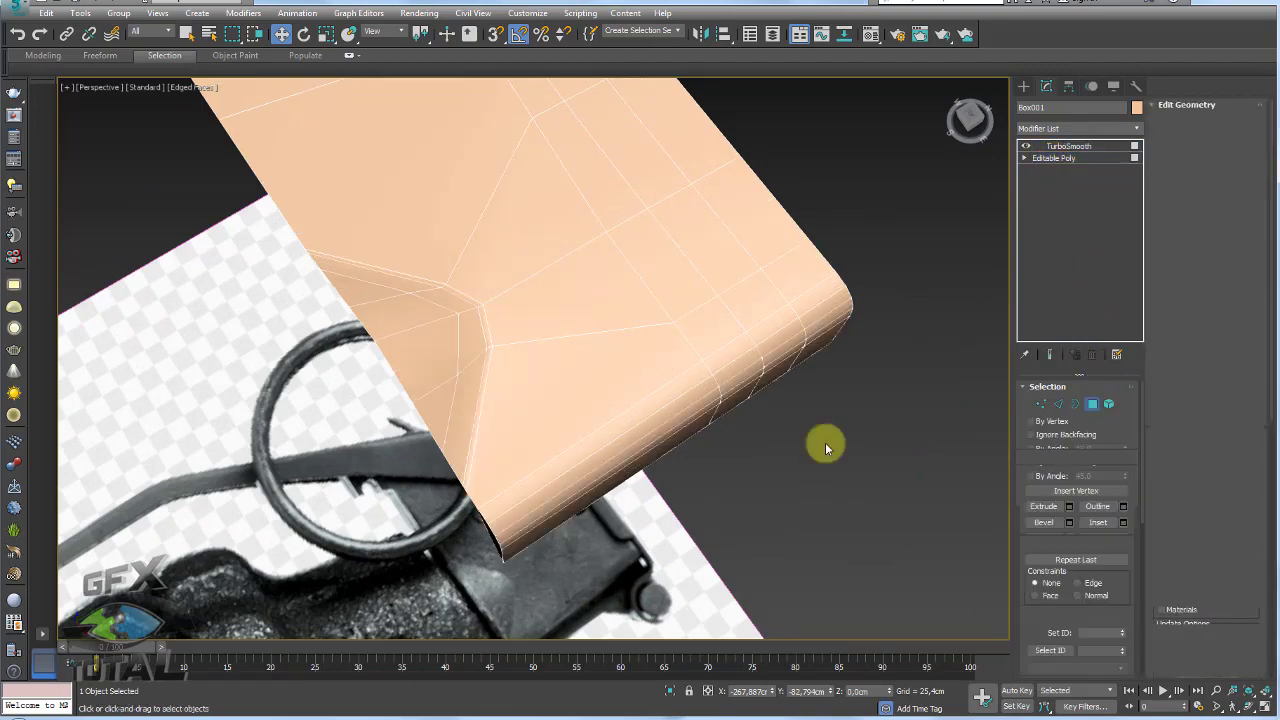
alt+middle_drag(825, 442, 645, 468)
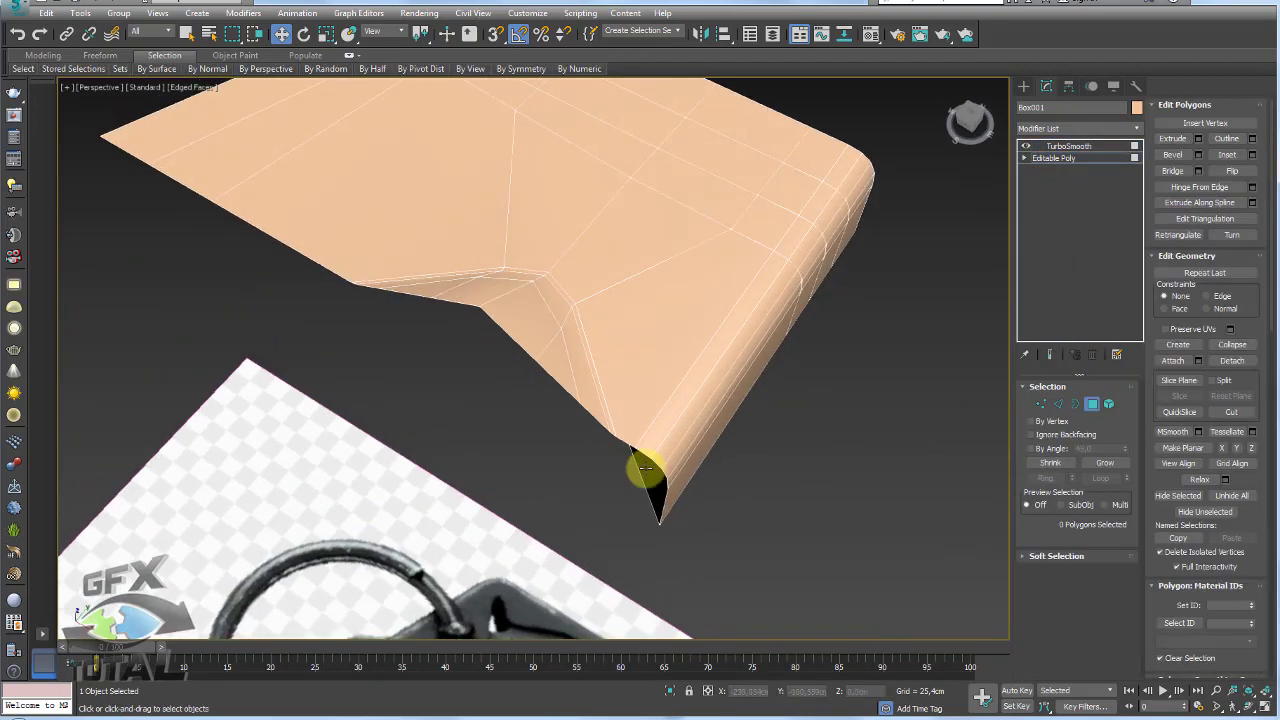
click(1062, 146)
mouse_move(734, 269)
alt+middle_down()
mouse_move(780, 351)
mouse_move(717, 297)
mouse_move(731, 417)
mouse_move(720, 320)
mouse_move(694, 297)
mouse_move(694, 243)
mouse_move(635, 489)
mouse_move(533, 556)
alt+middle_up()
scroll(720, 320, up, 2)
scroll(705, 333, down, 2)
mouse_move(538, 547)
alt+middle_down()
mouse_move(703, 414)
mouse_move(503, 491)
mouse_move(586, 391)
alt+middle_up()
alt+middle_drag(644, 346, 659, 384)
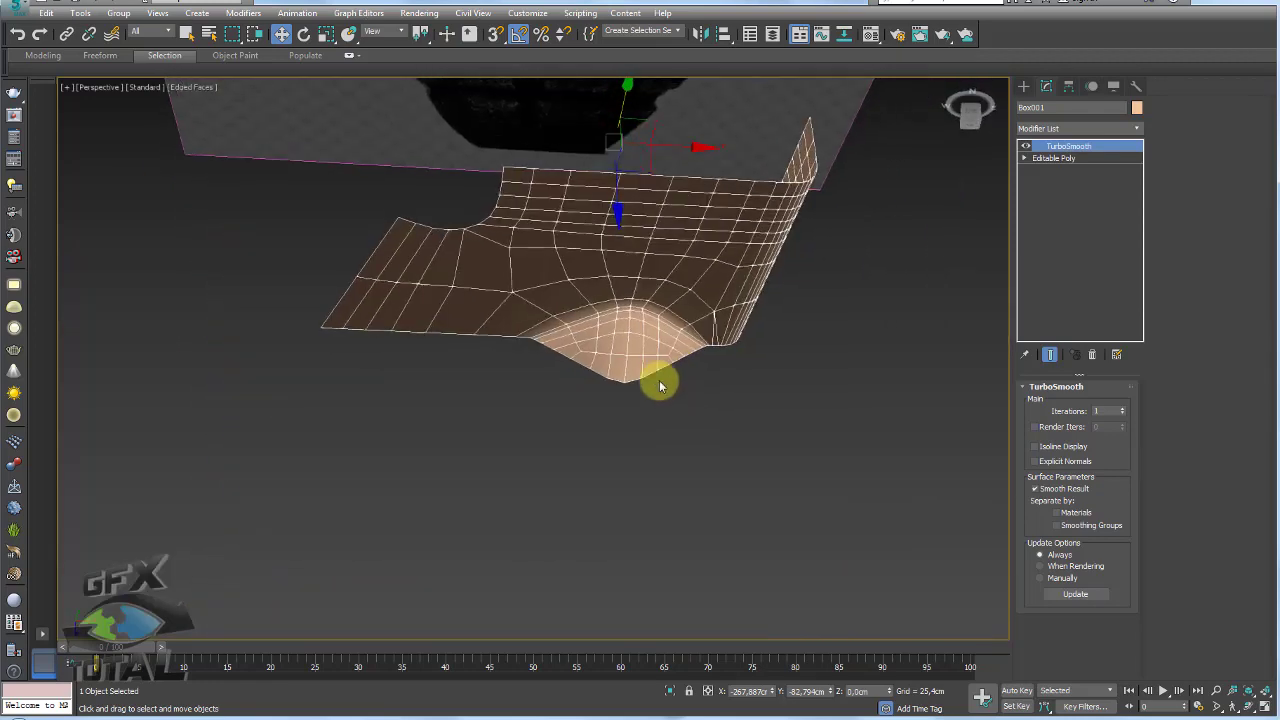
click(1023, 87)
scroll(737, 349, up, 3)
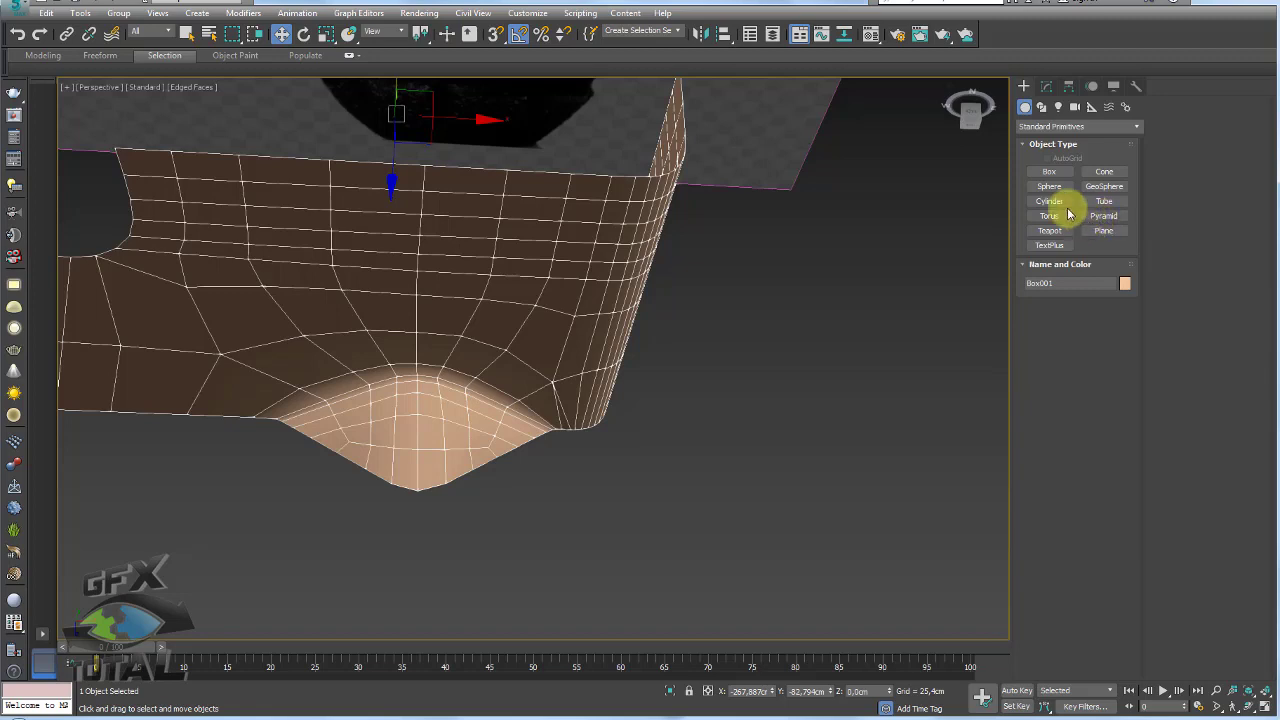
- Draw Cylinder001 next to the lever and rotate it 90° on X
click(1056, 203)
drag(703, 510, 740, 486)
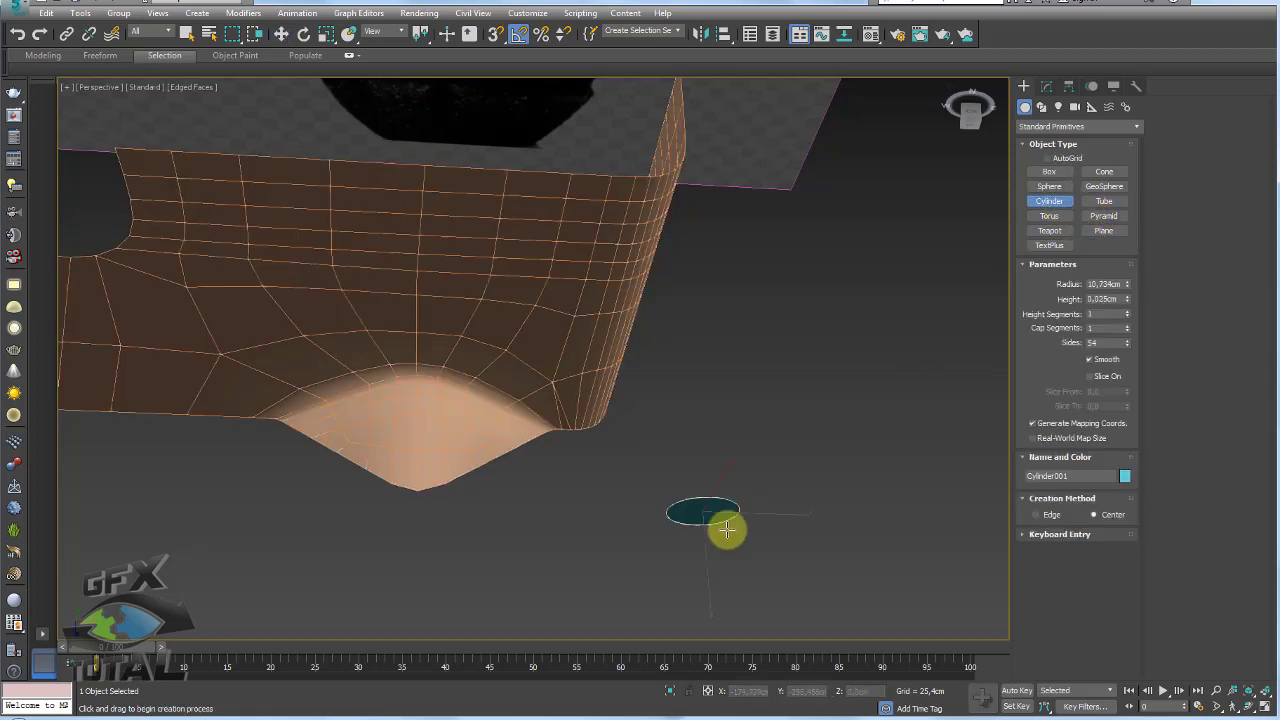
key(w)
key(e)
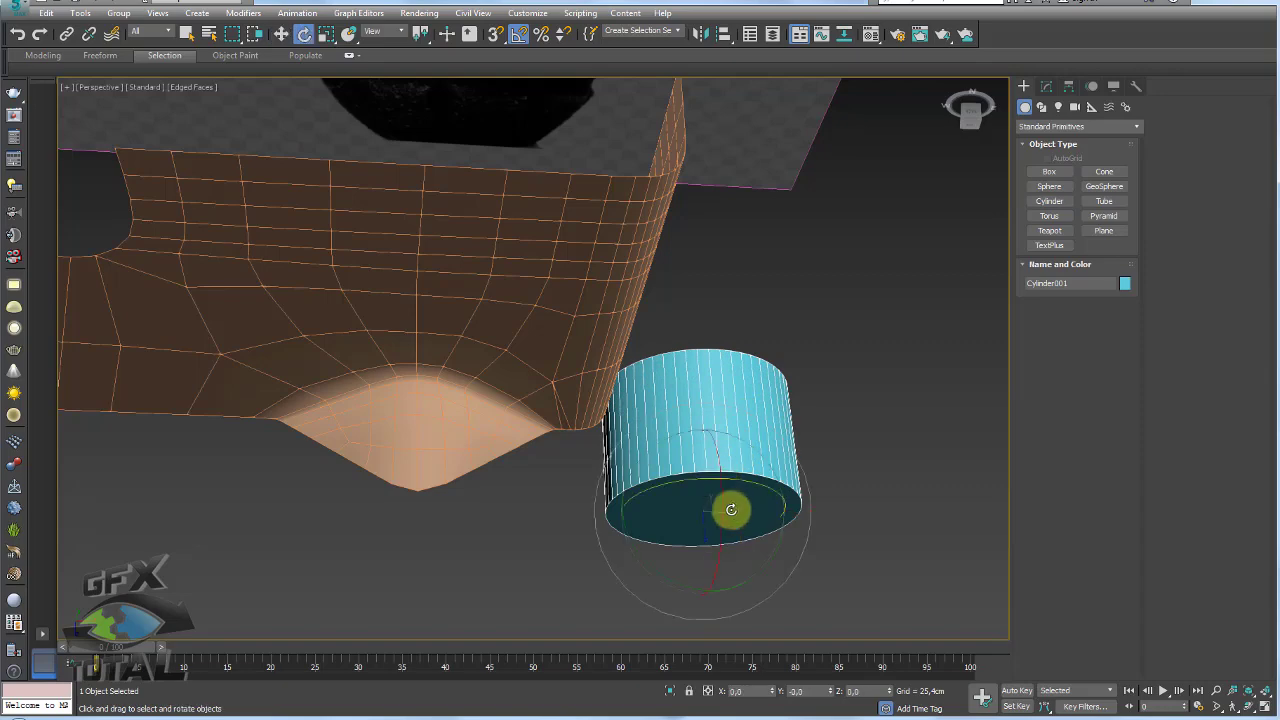
drag(722, 509, 723, 571)
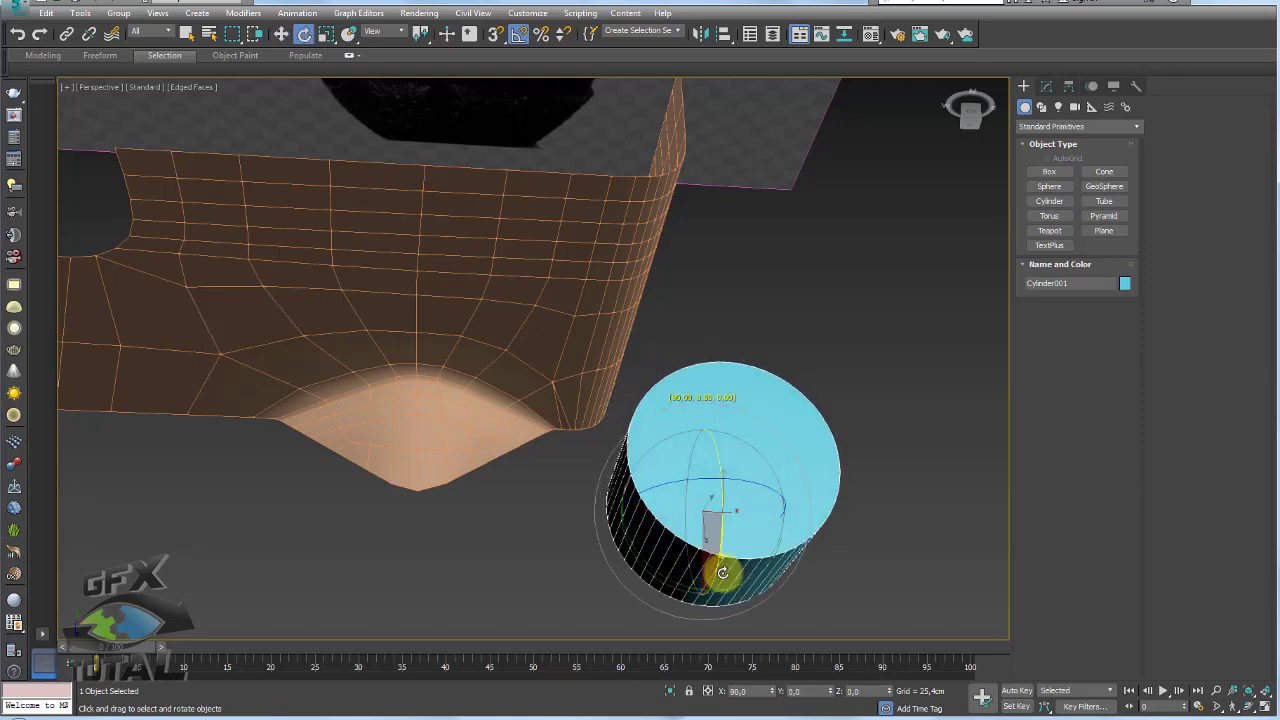
mouse_move(723, 571)
alt+middle_down()
mouse_move(754, 531)
mouse_move(758, 486)
alt+middle_up()
- Taper Cylinder001 into a cone by shrinking its top face and lowering it
click(1046, 86)
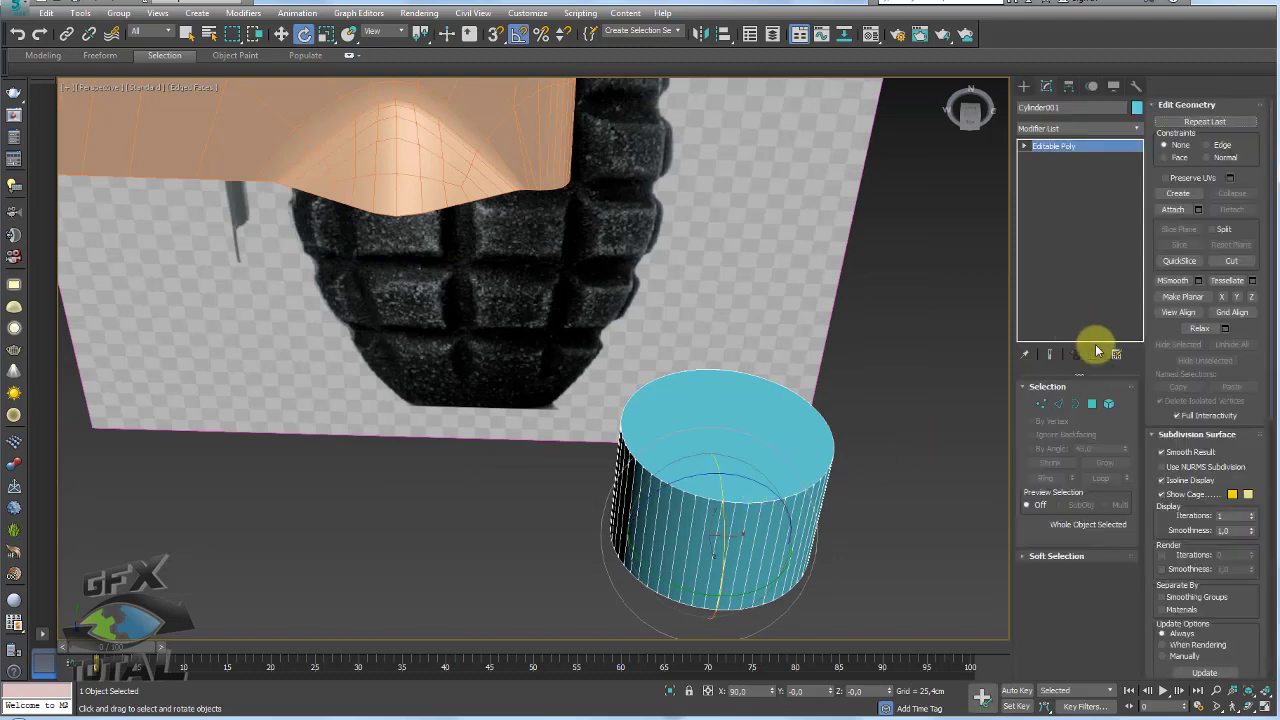
click(1091, 404)
click(729, 429)
mouse_move(748, 447)
mouse_down()
mouse_move(737, 523)
mouse_move(777, 655)
mouse_up()
key(w)
scroll(771, 491, up, 2)
scroll(744, 385, up, 2)
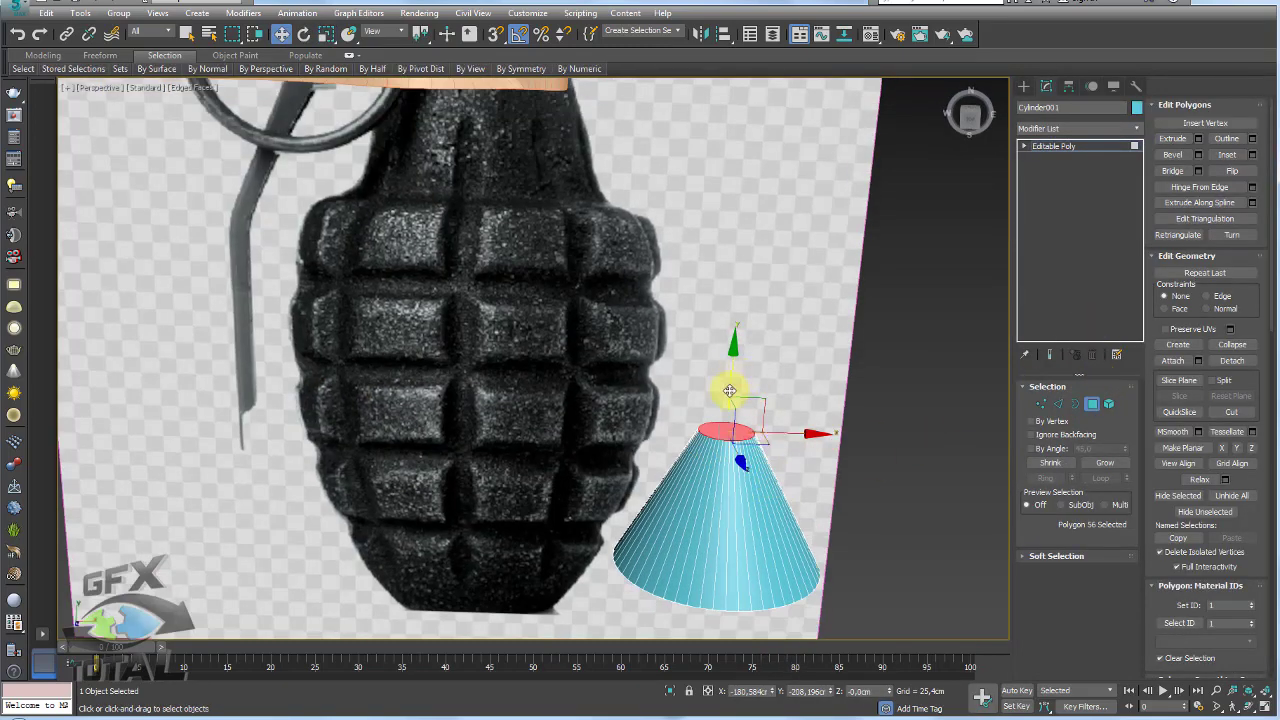
drag(729, 390, 728, 445)
key(r)
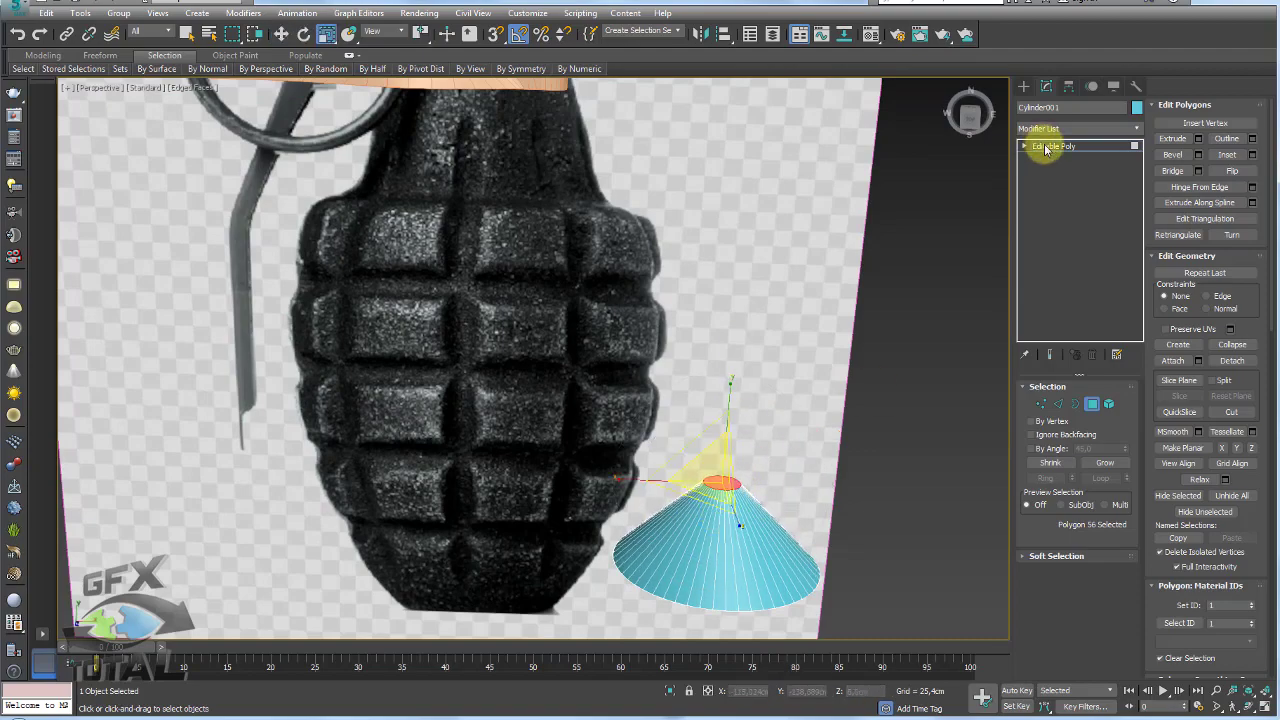
click(1045, 149)
mouse_move(734, 309)
alt+middle_down()
mouse_move(787, 313)
mouse_move(700, 300)
alt+middle_up()
scroll(760, 337, down, 4)
- Rotate every object in the scene 90° on X to stand the grenade upright
key(ctrl+a)
key(e)
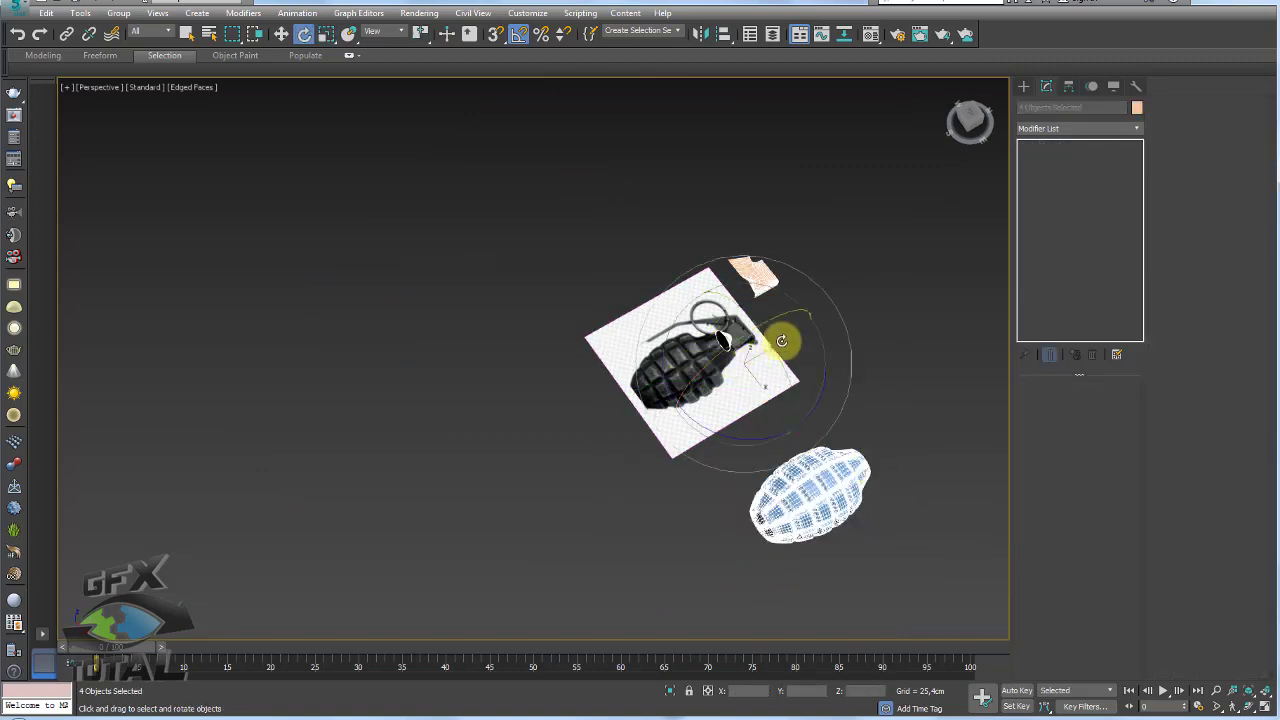
drag(729, 343, 677, 384)
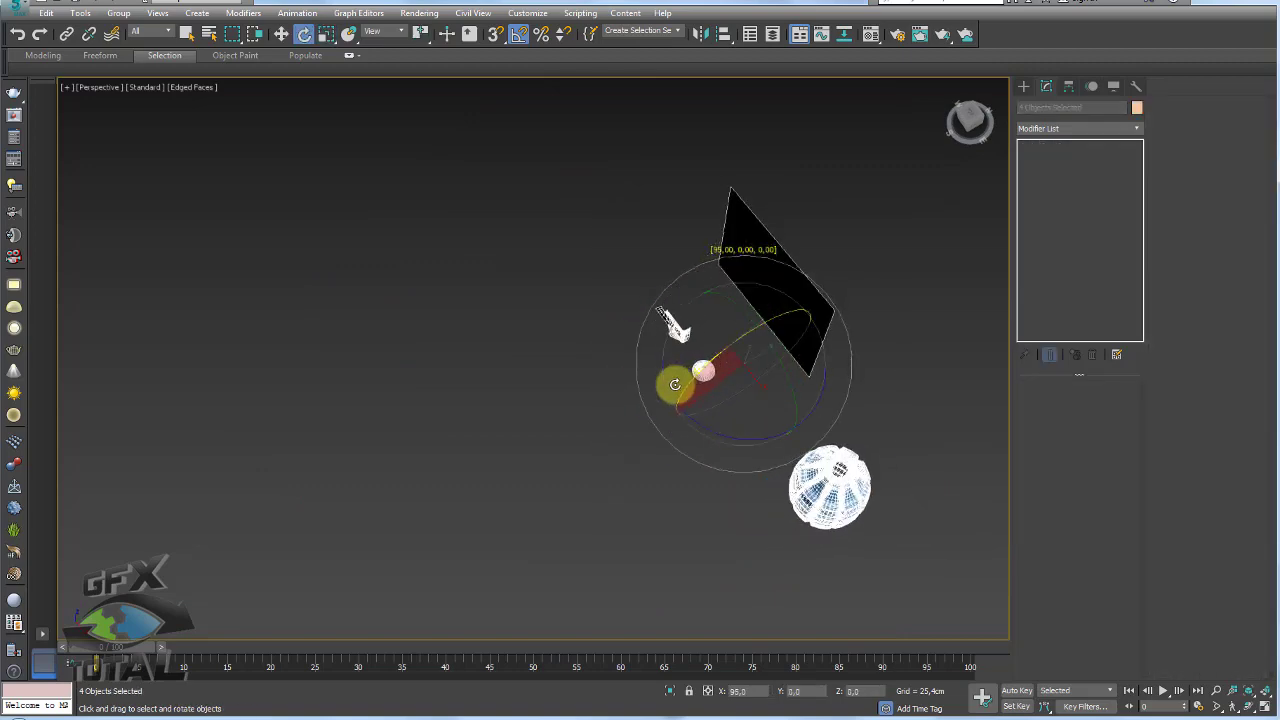
alt+middle_drag(677, 384, 600, 423)
scroll(600, 423, up, 3)
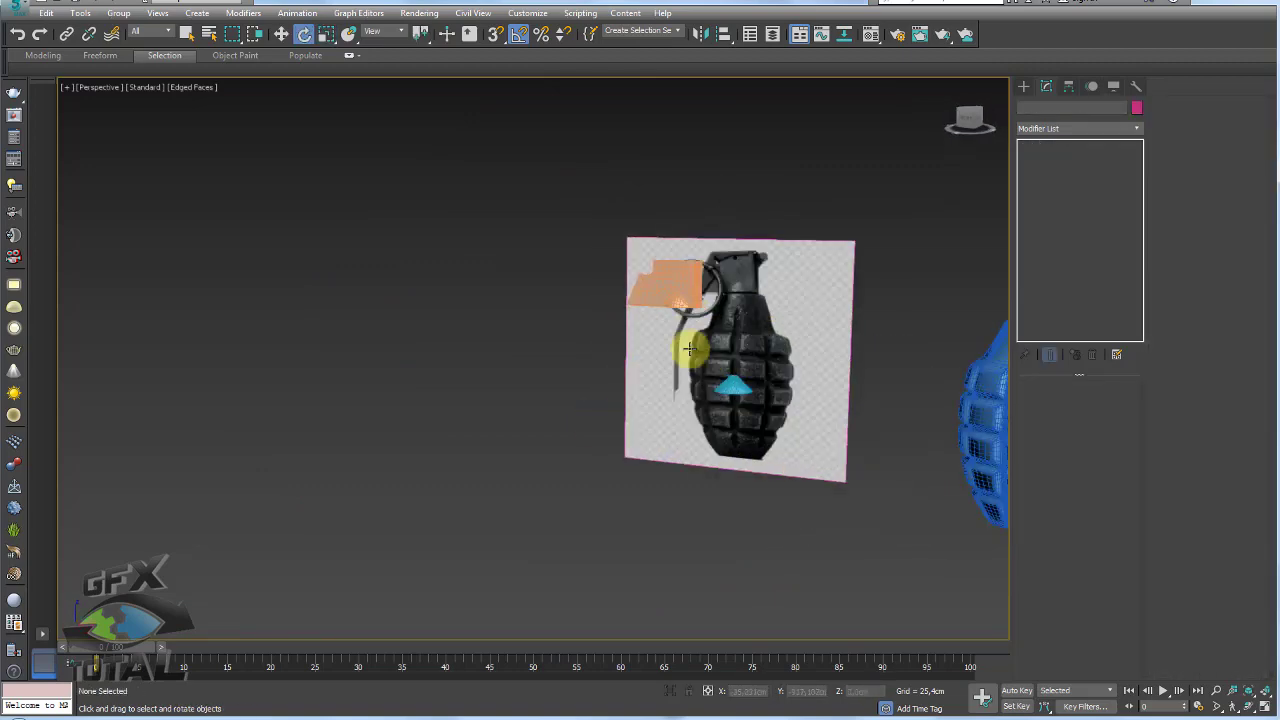
- Move the cyan cone up to sit under the lever's lower edge
click(681, 295)
click(733, 385)
scroll(728, 398, up, 4)
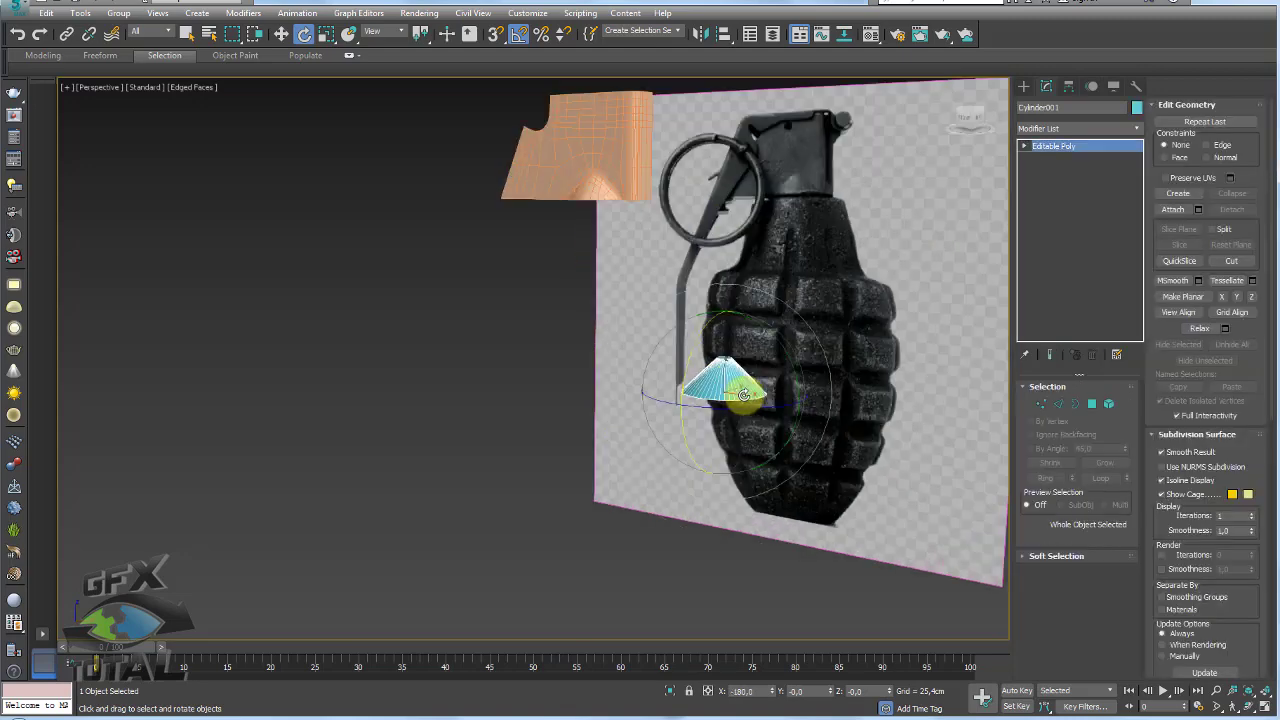
key(w)
mouse_move(785, 407)
alt+middle_down()
mouse_move(829, 409)
mouse_move(791, 357)
alt+middle_up()
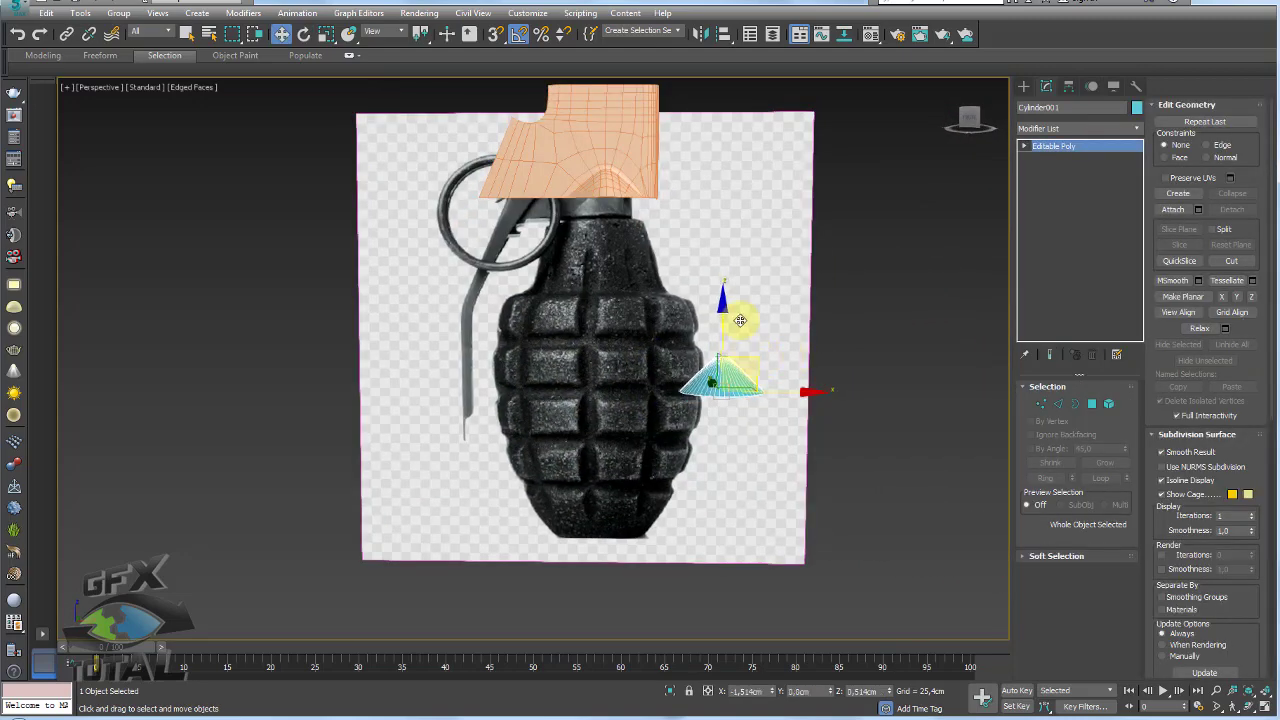
drag(791, 357, 649, 175)
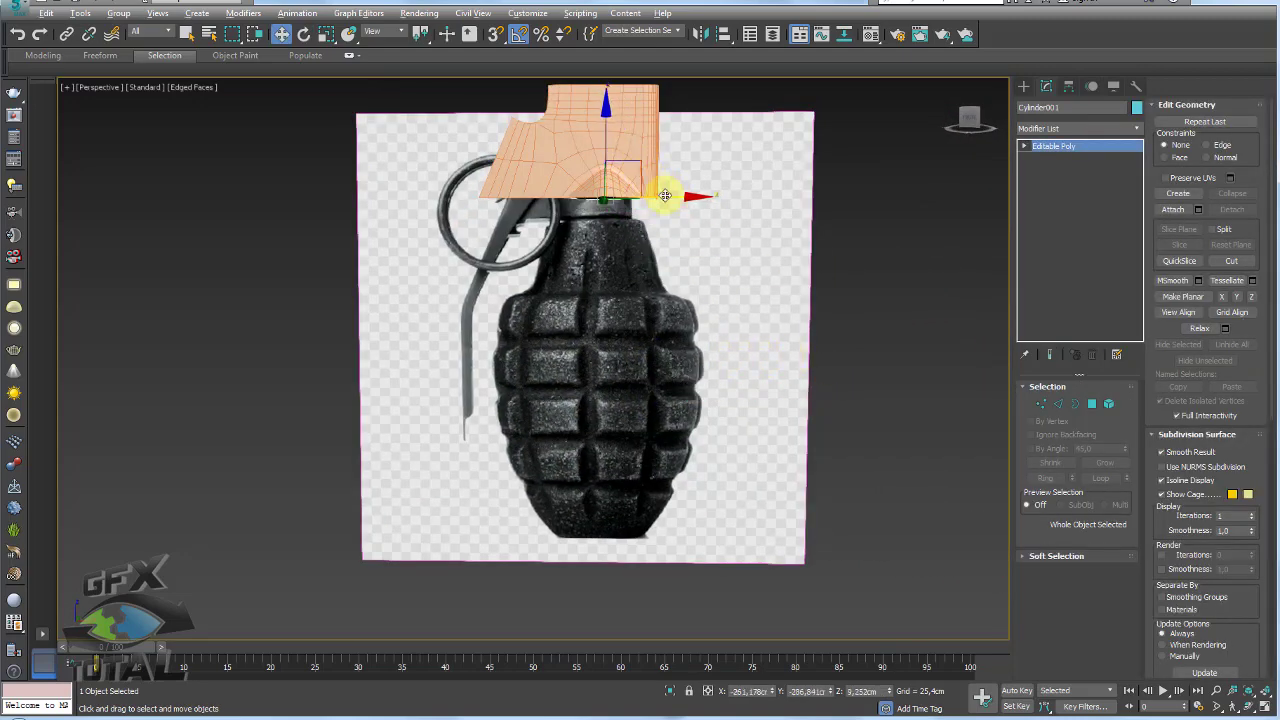
mouse_move(665, 195)
alt+middle_down()
mouse_move(571, 223)
mouse_move(654, 194)
mouse_move(571, 209)
mouse_move(588, 100)
mouse_move(634, 289)
mouse_move(705, 310)
alt+middle_up()
- Exit polygon mode and nudge the cone slightly left to centre it under the lever
scroll(690, 308, up, 4)
click(1092, 405)
mouse_move(571, 337)
alt+middle_down()
mouse_move(580, 249)
mouse_move(632, 86)
mouse_move(606, 244)
mouse_move(686, 414)
mouse_move(652, 368)
mouse_move(672, 300)
mouse_move(651, 337)
alt+middle_up()
click(626, 213)
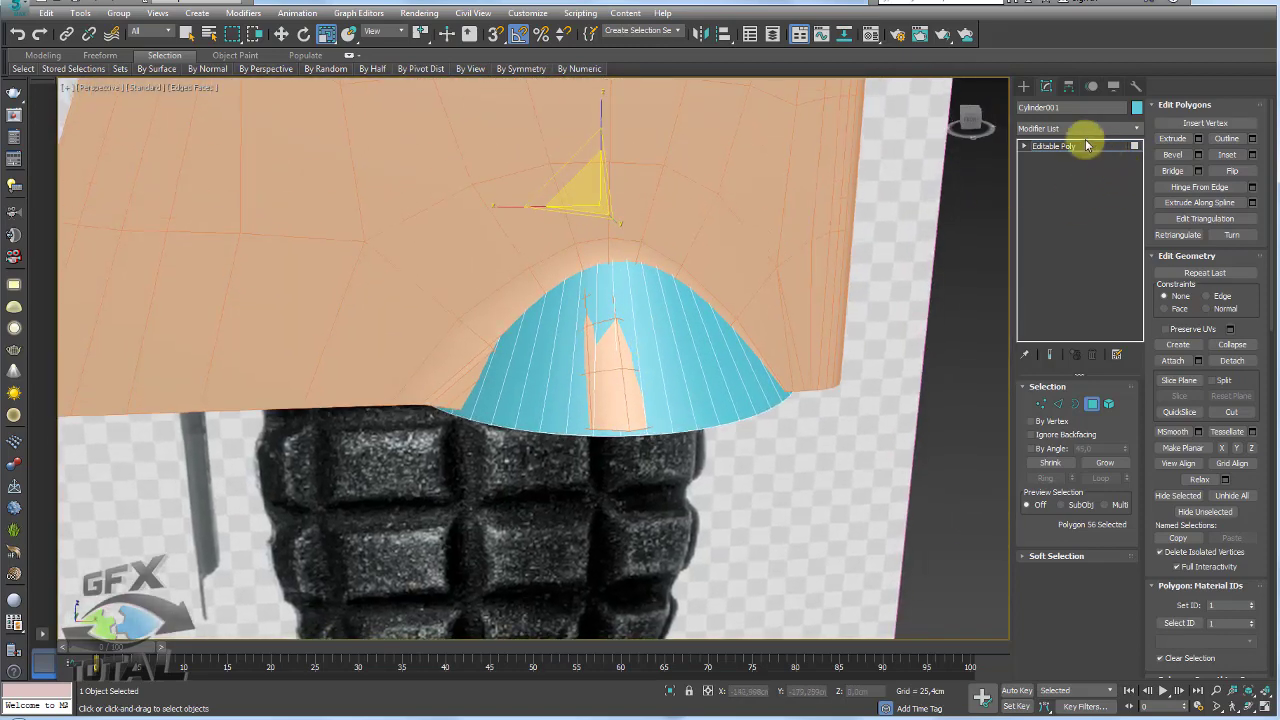
key(4)
key(w)
drag(654, 363, 651, 365)
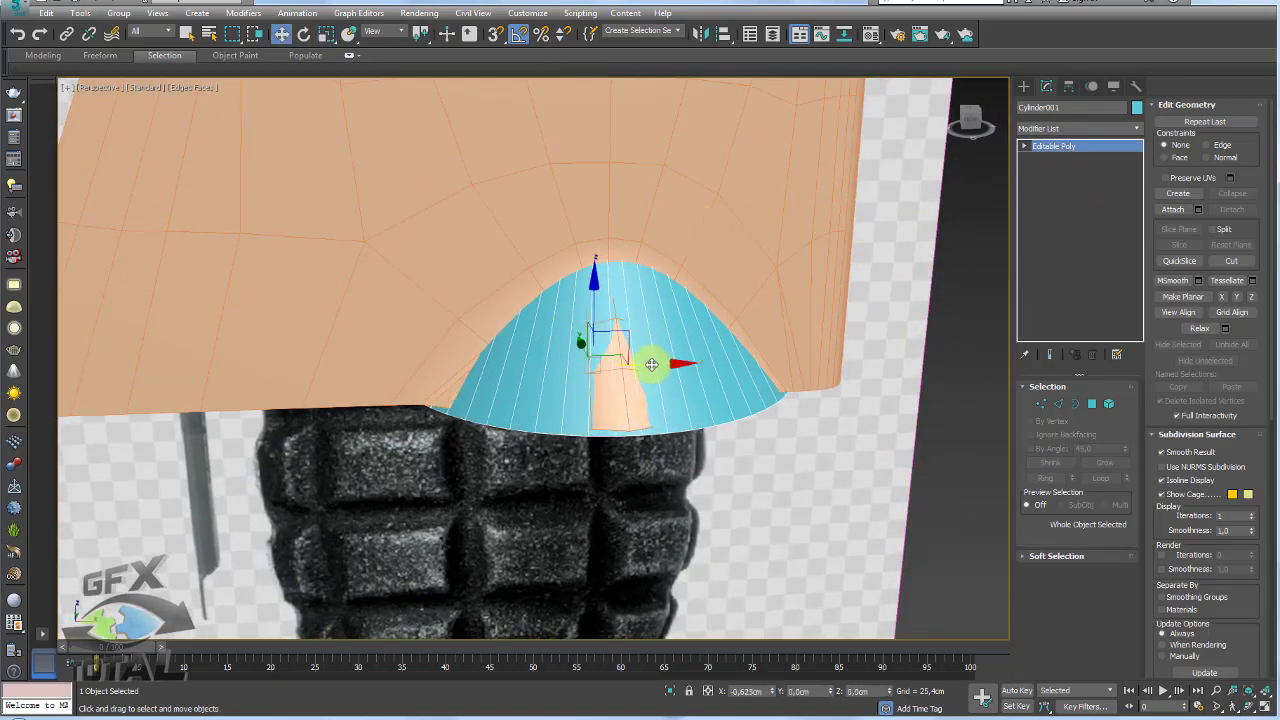
- Select the lever piece Box001 and go to its base editable mesh
click(651, 266)
alt+middle_drag(651, 266, 757, 320)
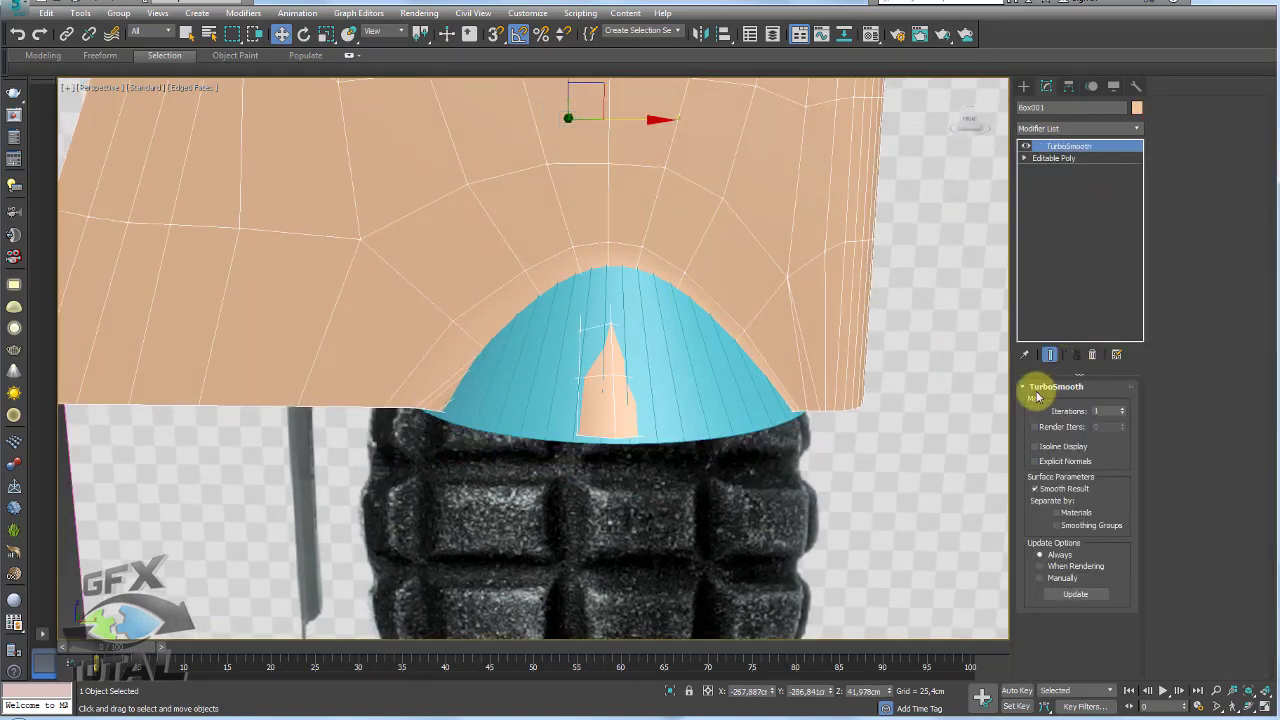
click(656, 348)
click(745, 299)
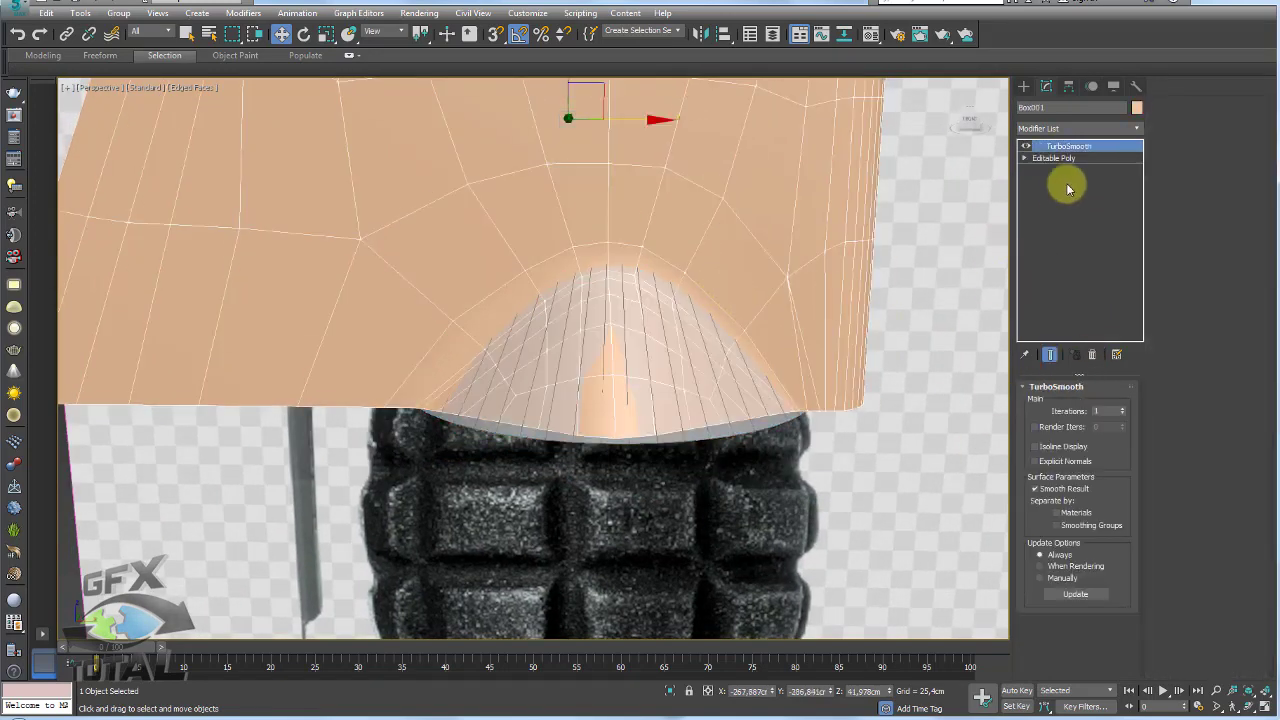
click(1054, 158)
- Select the bump's apex vertices and pull the neighbouring vertices outward and down
click(1041, 403)
scroll(579, 216, up, 2)
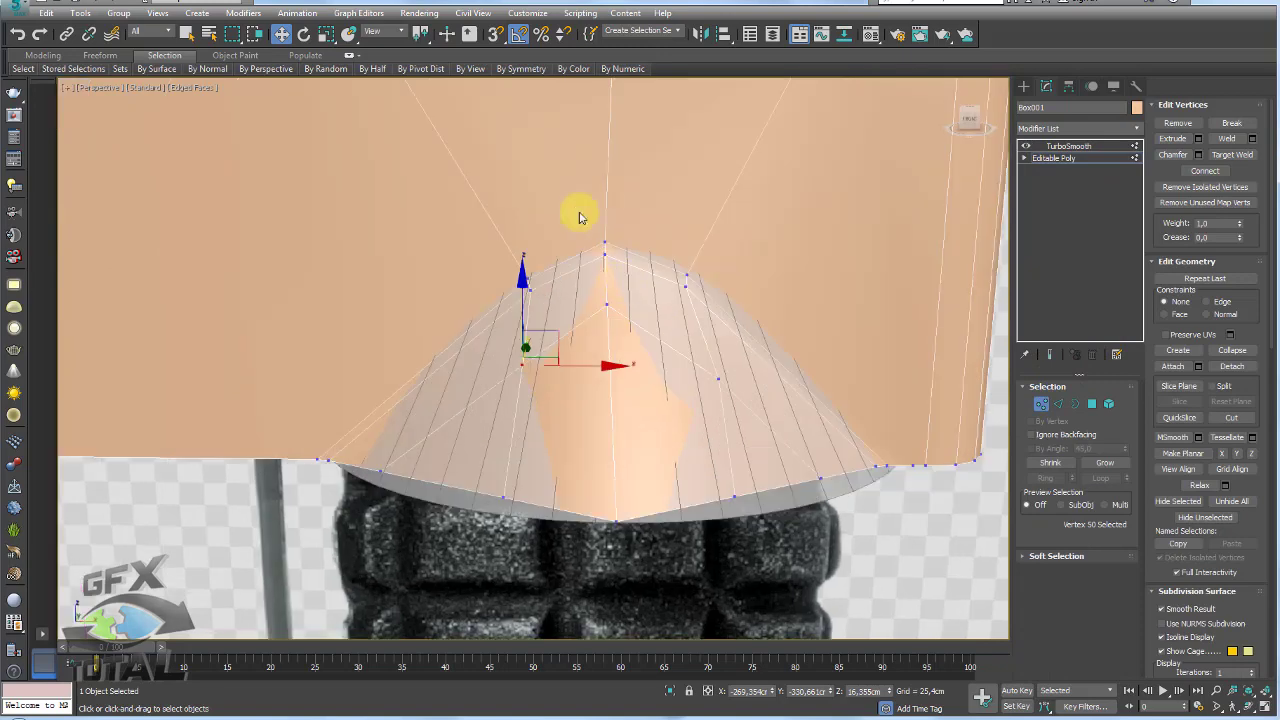
drag(603, 200, 612, 262)
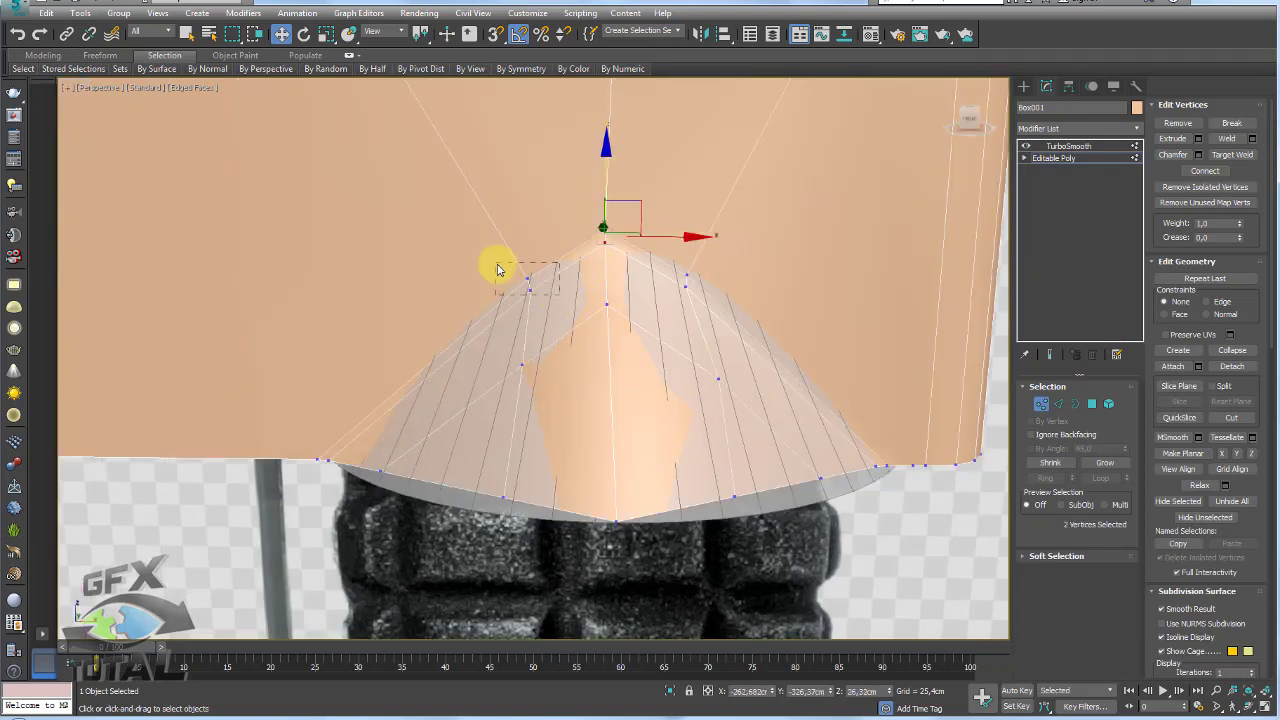
drag(499, 269, 492, 301)
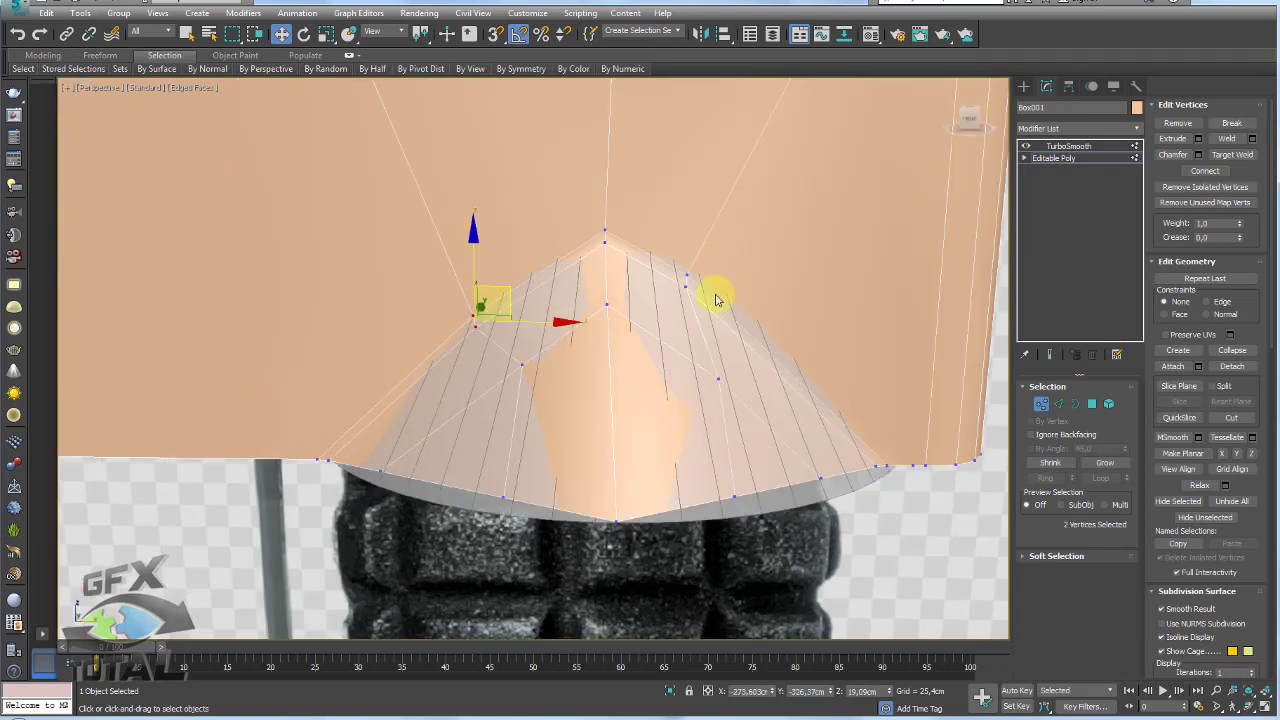
drag(675, 261, 778, 282)
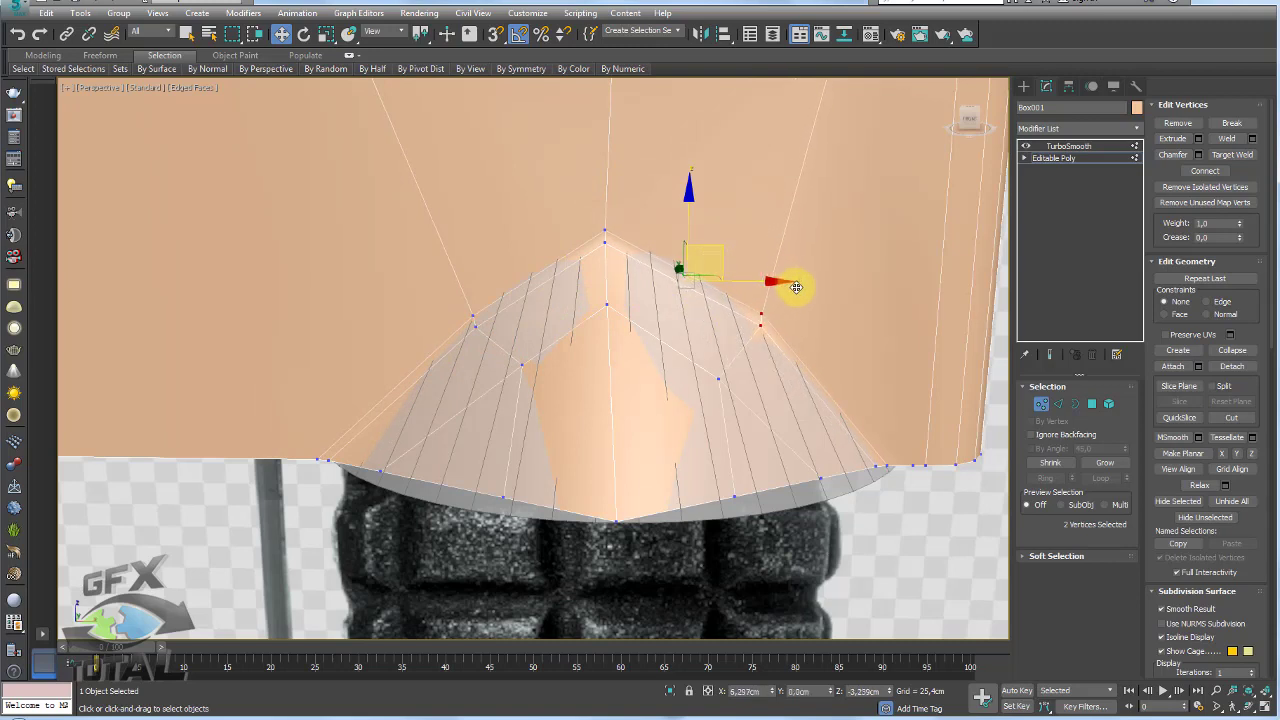
mouse_move(700, 390)
mouse_down()
mouse_move(747, 349)
mouse_move(748, 407)
mouse_up()
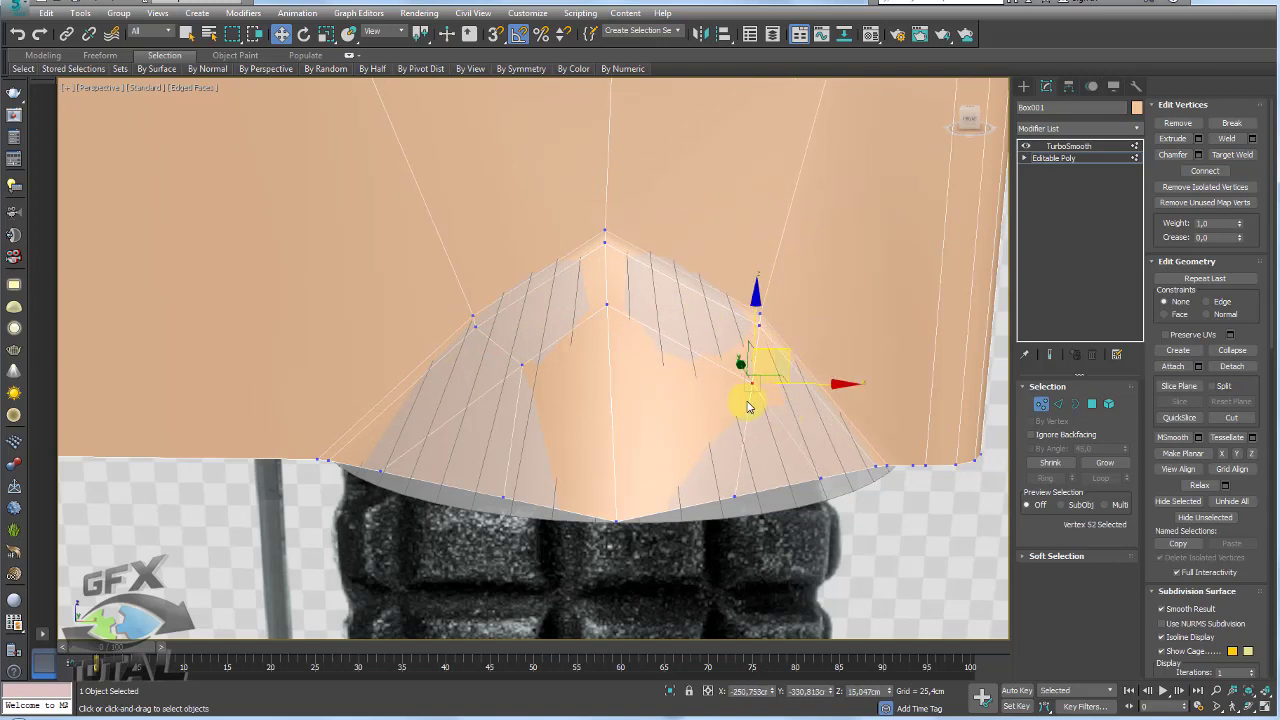
click(521, 364)
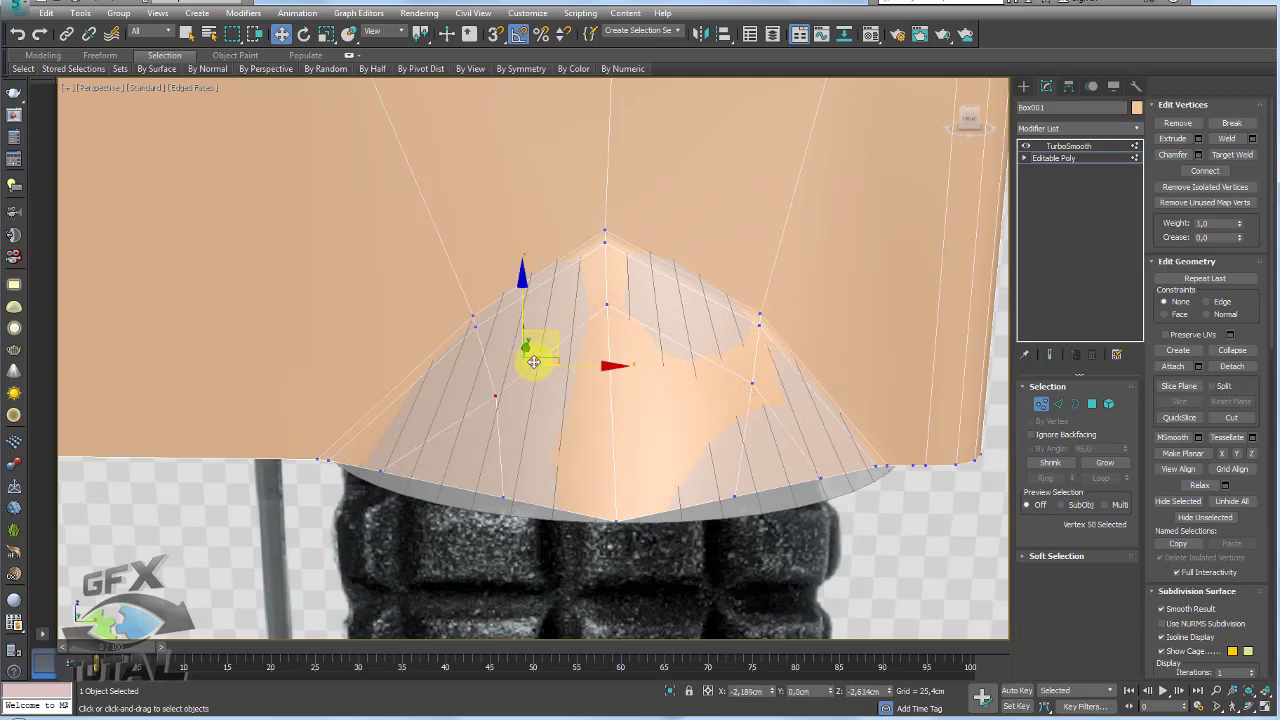
- Move the bump's bottom-edge and rim vertices to hug the cone, then view the TurboSmooth result
mouse_move(534, 362)
alt+middle_down()
mouse_move(523, 420)
mouse_move(534, 337)
mouse_move(509, 329)
mouse_move(510, 398)
alt+middle_up()
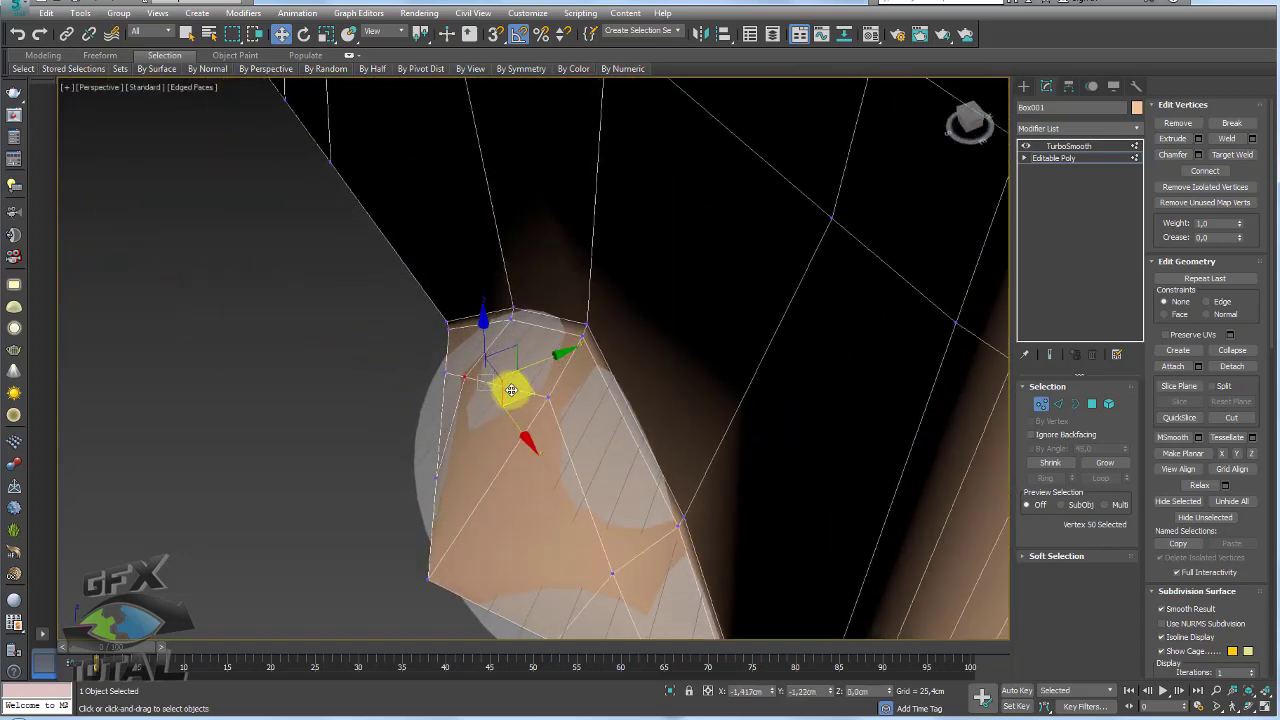
alt+middle_drag(590, 557, 622, 549)
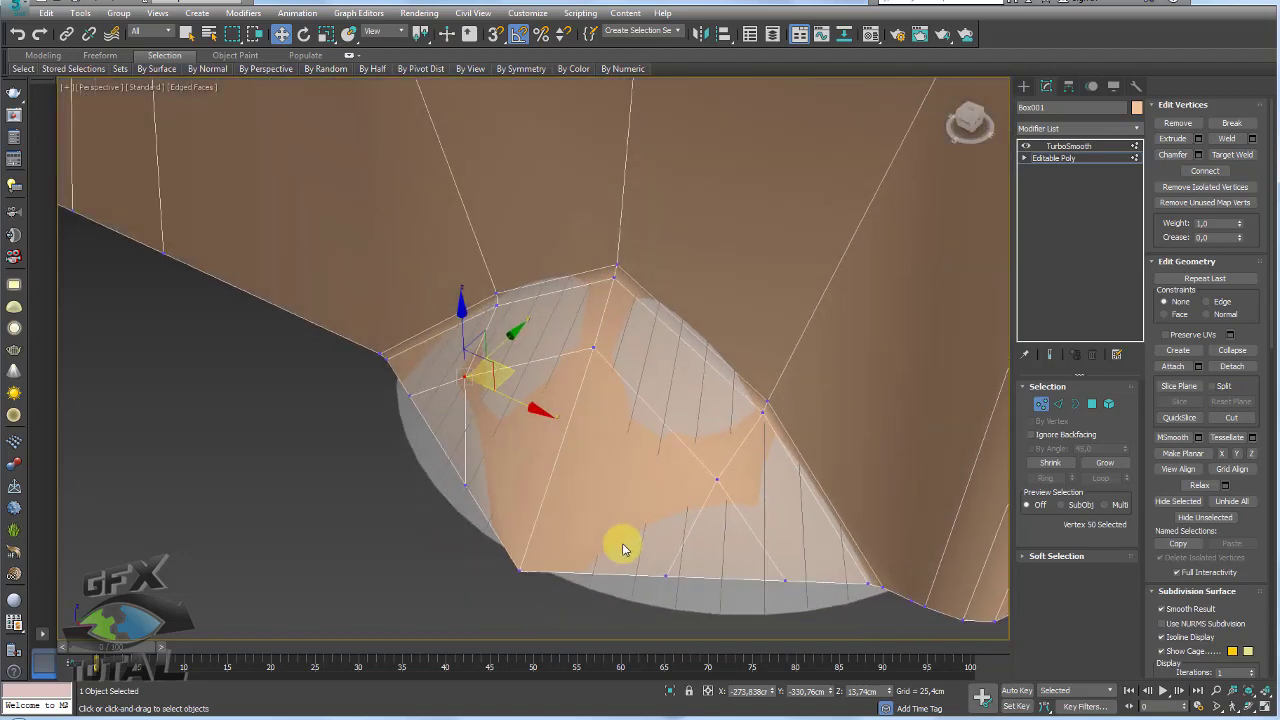
click(480, 495)
alt+middle_drag(480, 495, 463, 466)
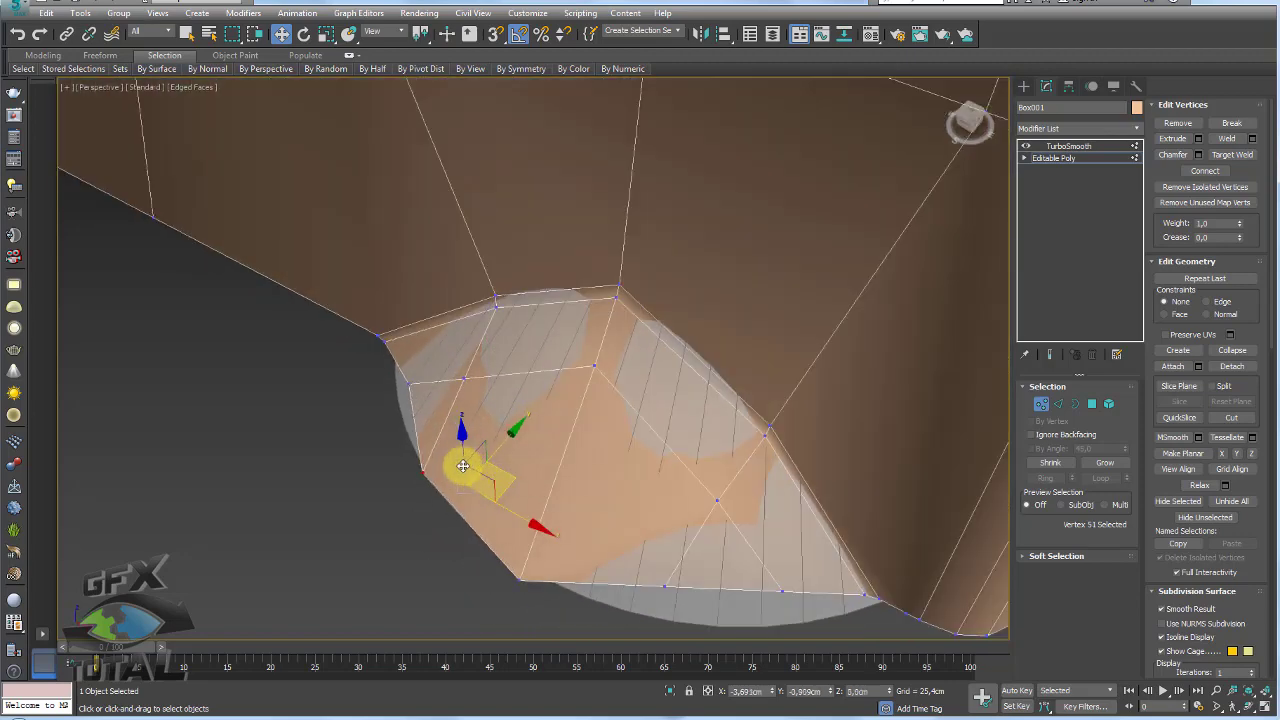
click(660, 582)
mouse_move(700, 569)
mouse_down()
mouse_move(749, 610)
mouse_move(814, 589)
mouse_move(905, 632)
mouse_up()
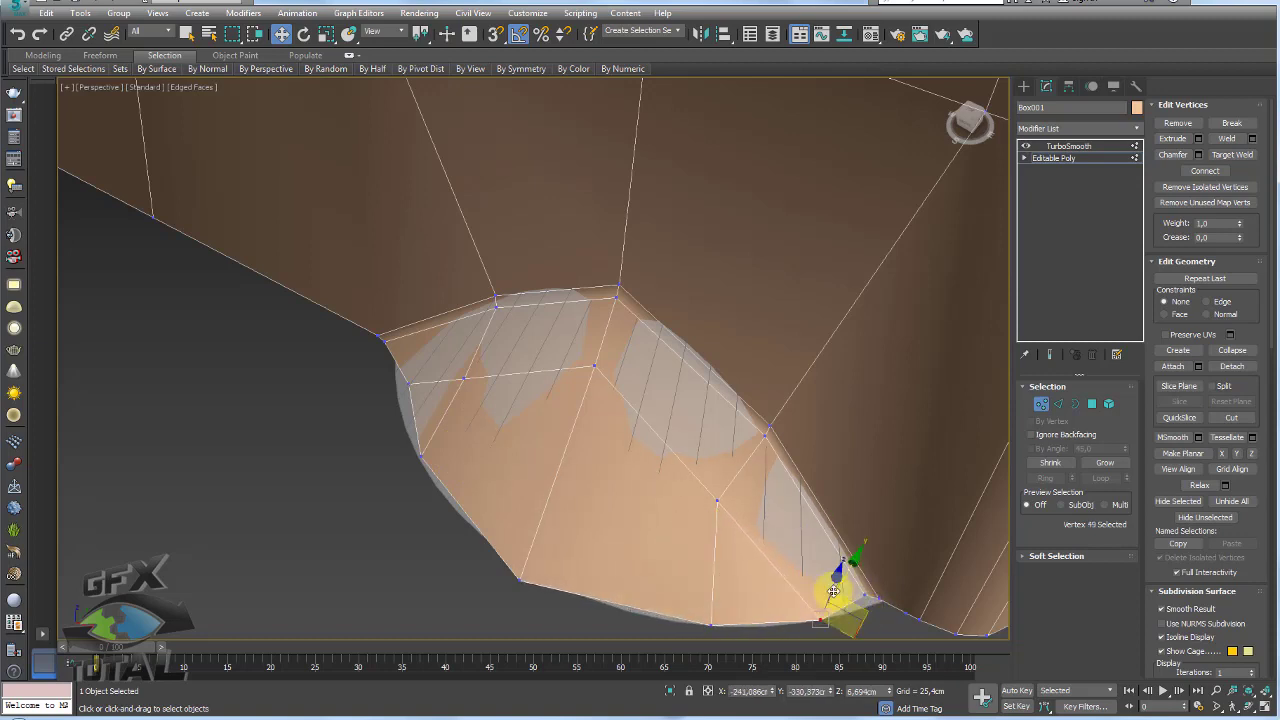
click(400, 379)
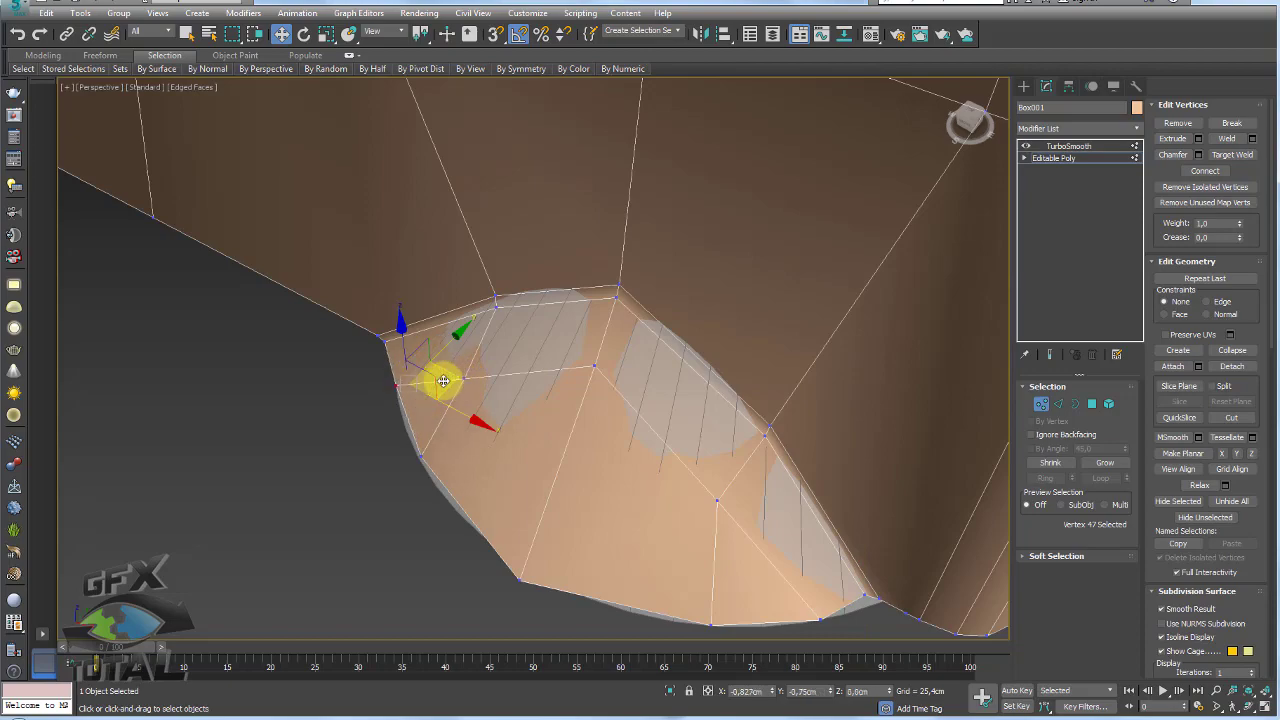
scroll(443, 380, down, 2)
mouse_move(443, 378)
alt+middle_down()
mouse_move(528, 377)
mouse_move(594, 354)
mouse_move(580, 409)
mouse_move(629, 406)
mouse_move(503, 383)
mouse_move(409, 307)
alt+middle_up()
scroll(531, 352, up, 5)
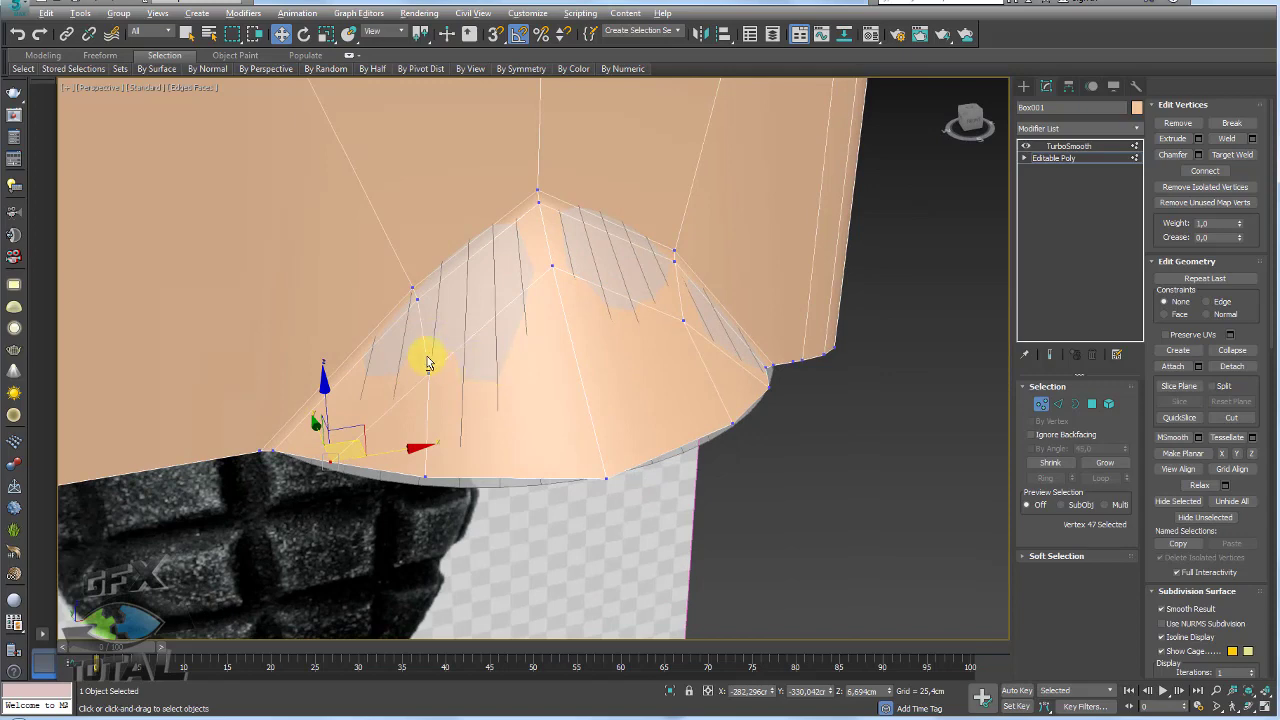
click(1050, 147)
mouse_move(585, 292)
alt+middle_down()
mouse_move(512, 274)
mouse_move(466, 312)
mouse_move(520, 217)
alt+middle_up()
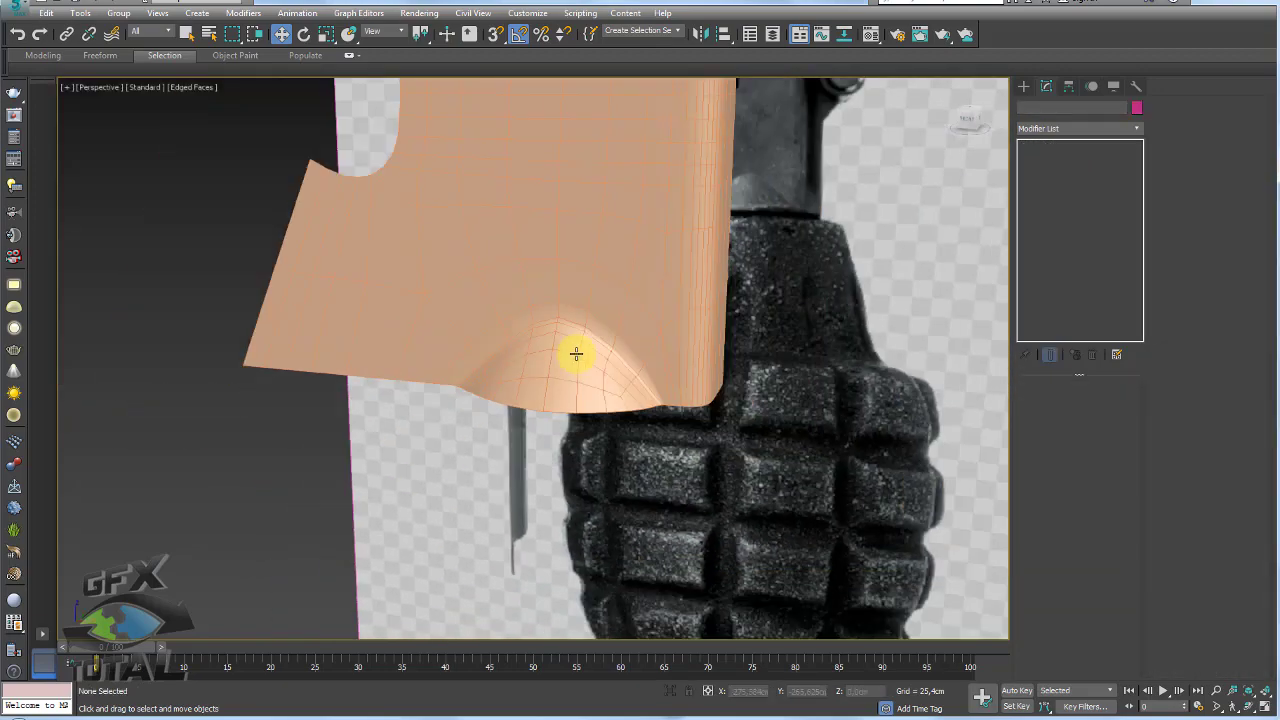
- Make Box001 see-through with Alt+X, switch to Front view and zoom in on its mesh
scroll(576, 354, down, 3)
click(477, 320)
mouse_move(477, 320)
alt+middle_down()
mouse_move(623, 323)
mouse_move(504, 363)
mouse_move(406, 326)
mouse_move(477, 340)
mouse_move(531, 397)
mouse_move(560, 466)
mouse_move(638, 162)
alt+middle_up()
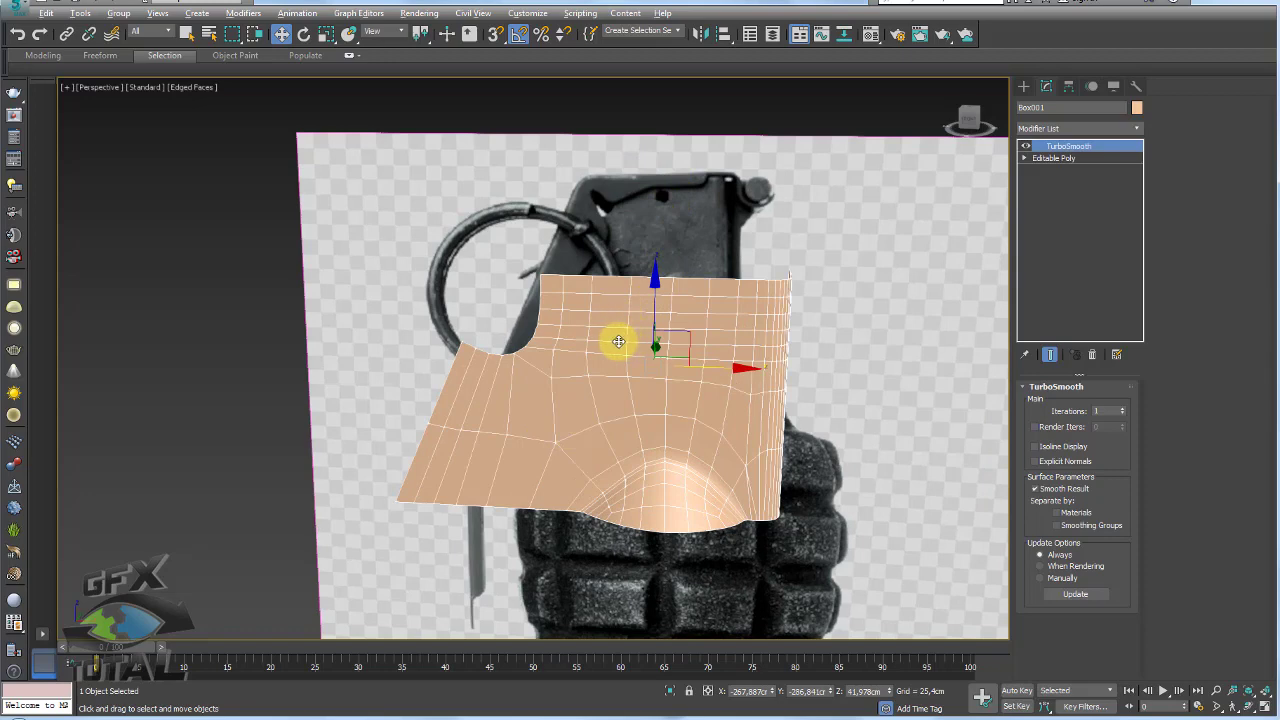
key(alt+x)
key(f)
key(z)
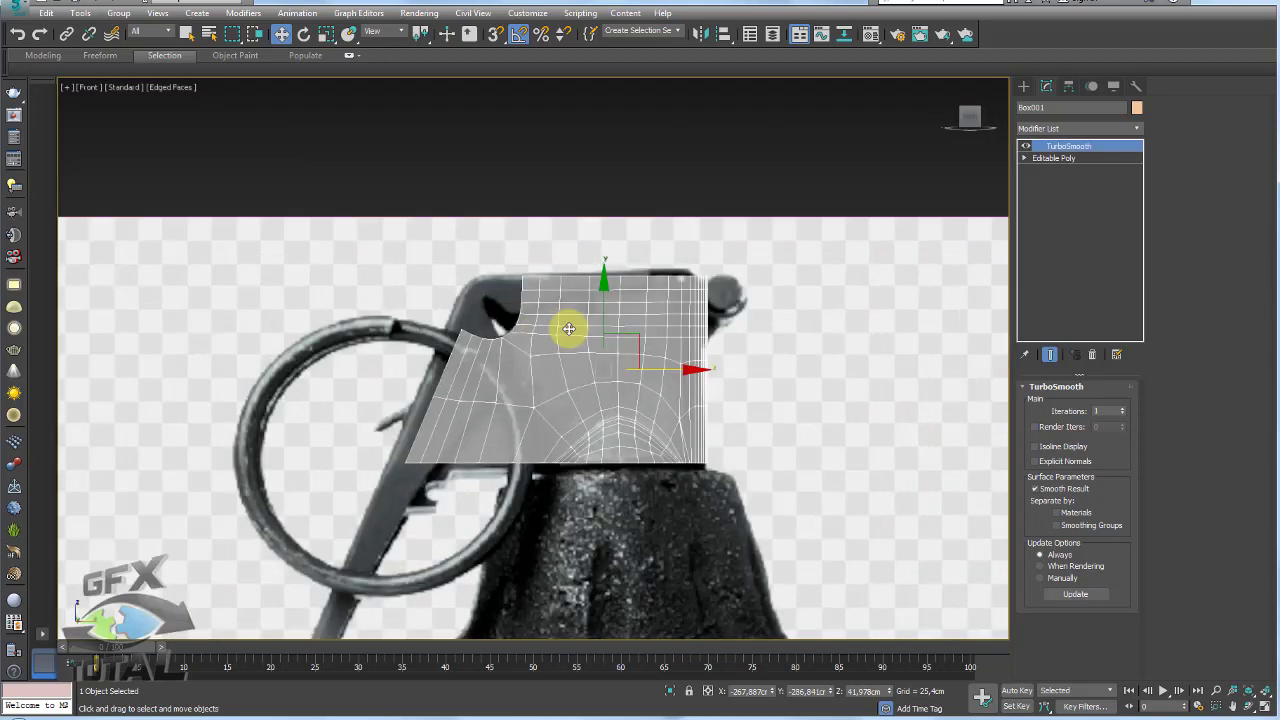
scroll(600, 300, up, 3)
scroll(580, 310, up, 3)
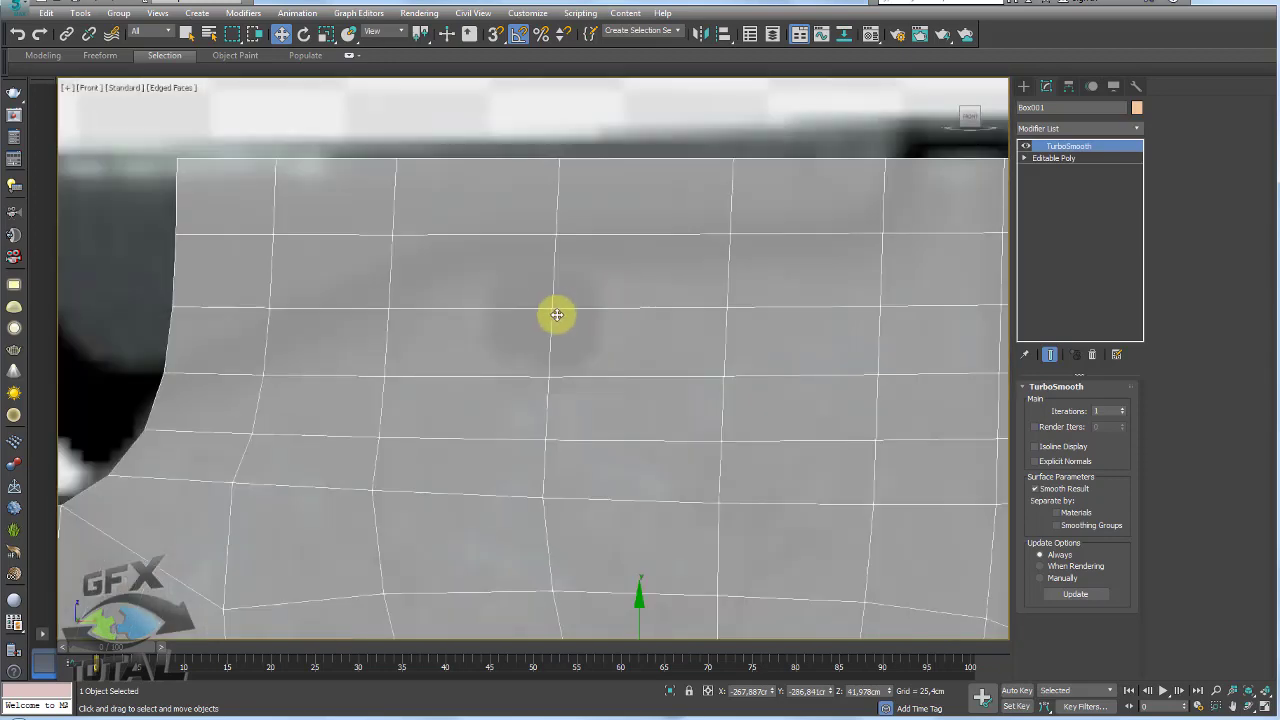
- Add vertical edge loops to the lever's base mesh using Ring and Connect
click(1060, 158)
key(2)
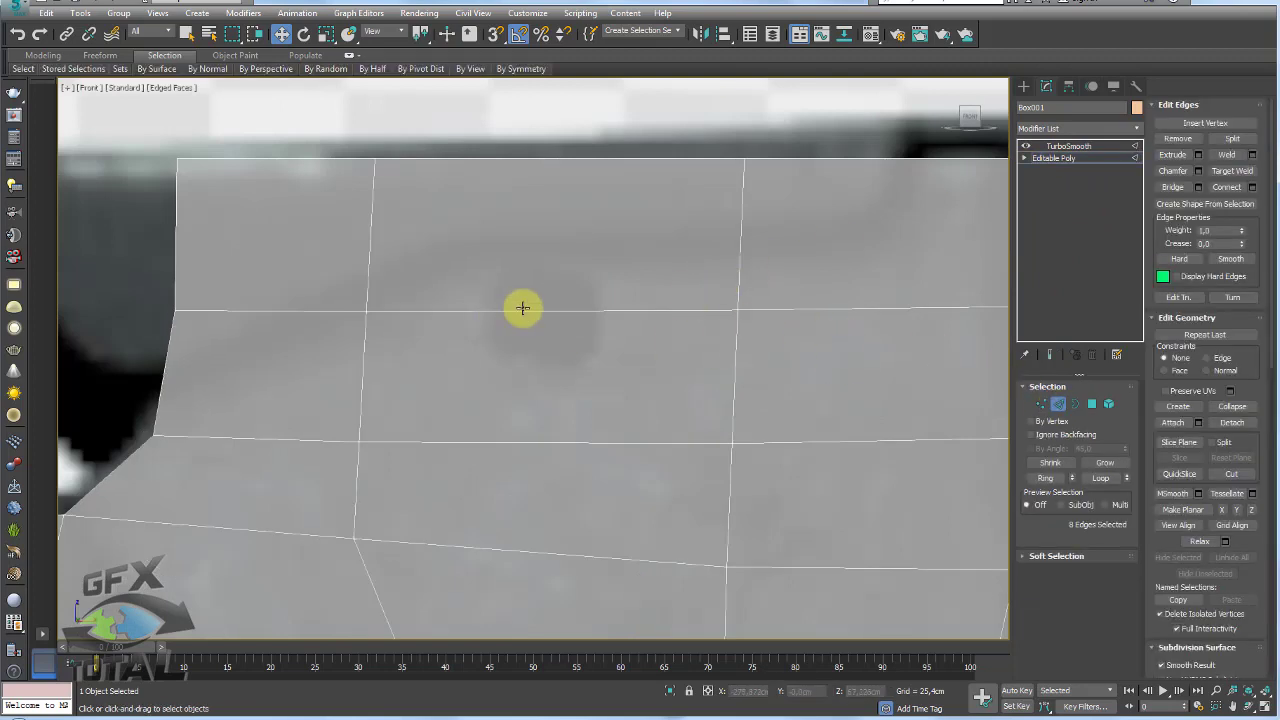
click(534, 310)
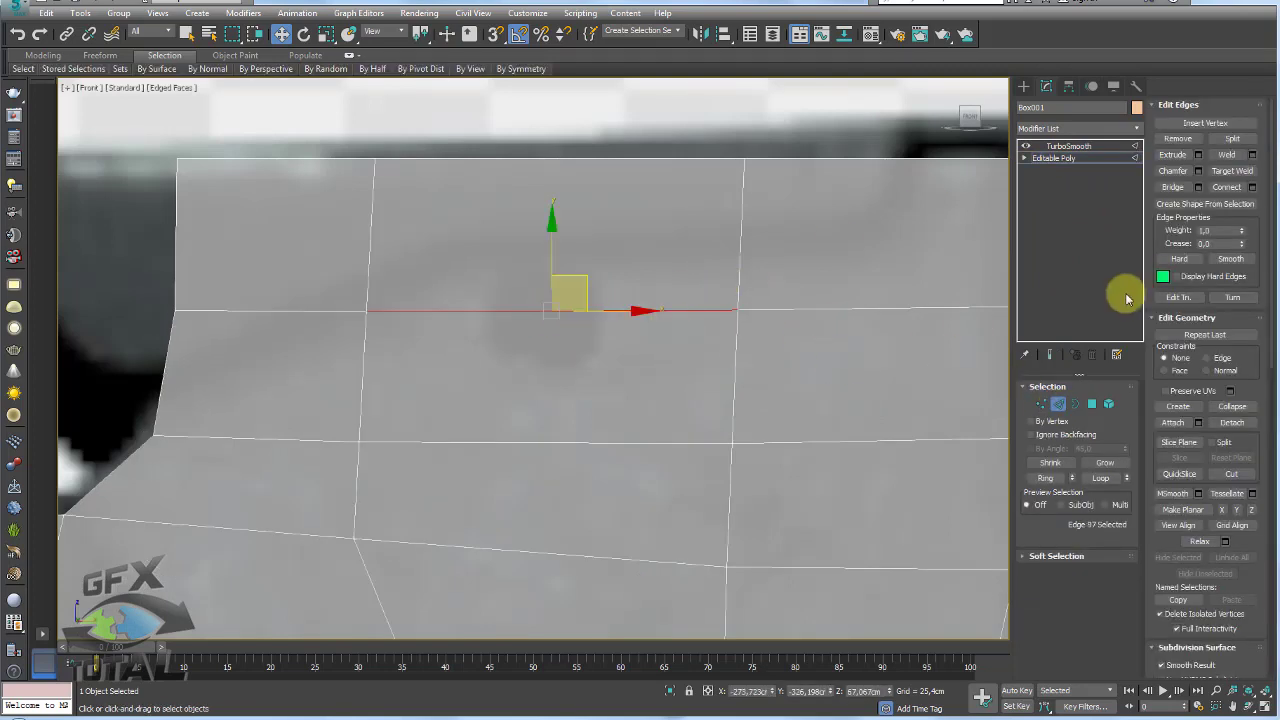
click(1046, 477)
click(1252, 187)
scroll(700, 443, down, 3)
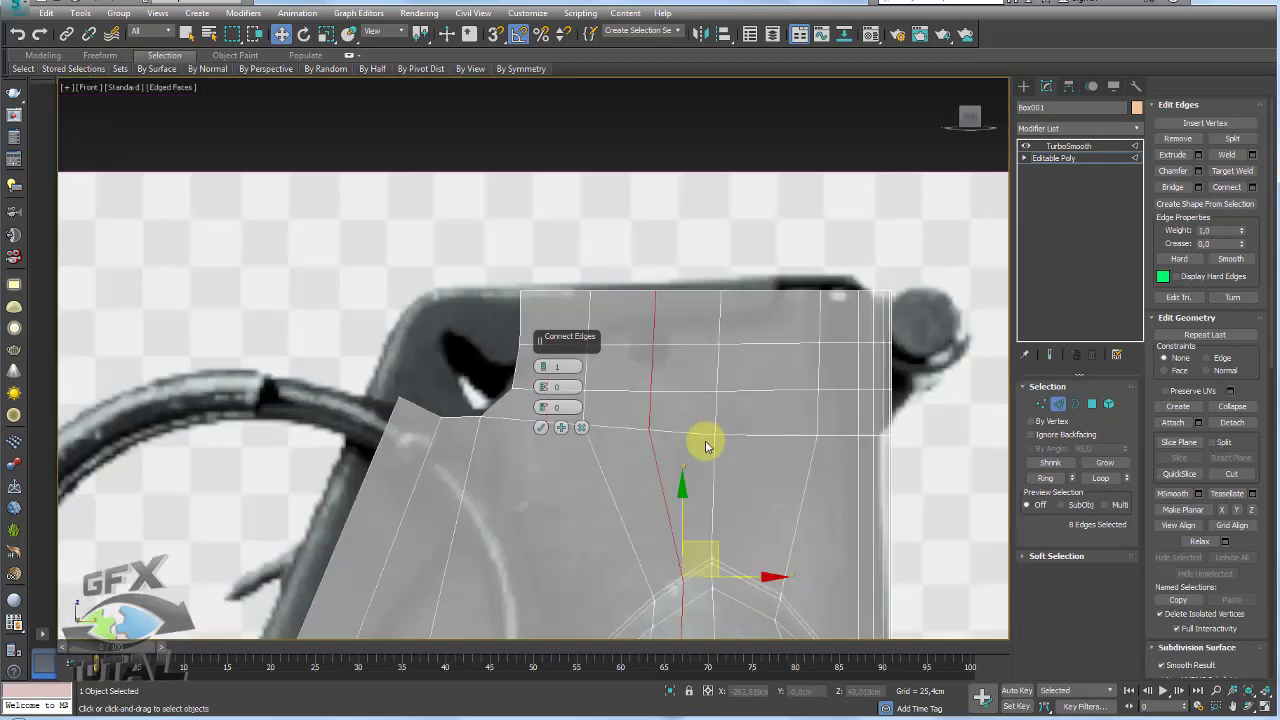
middle_drag(700, 443, 642, 245)
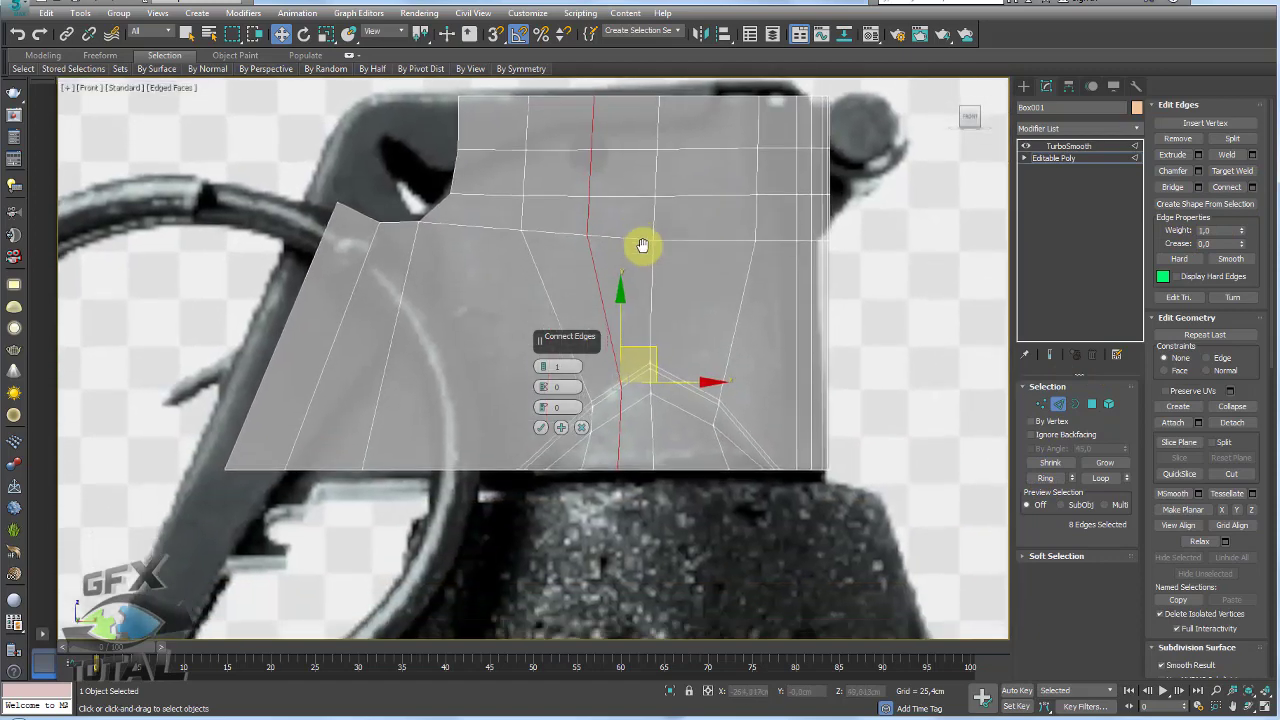
click(540, 428)
click(699, 240)
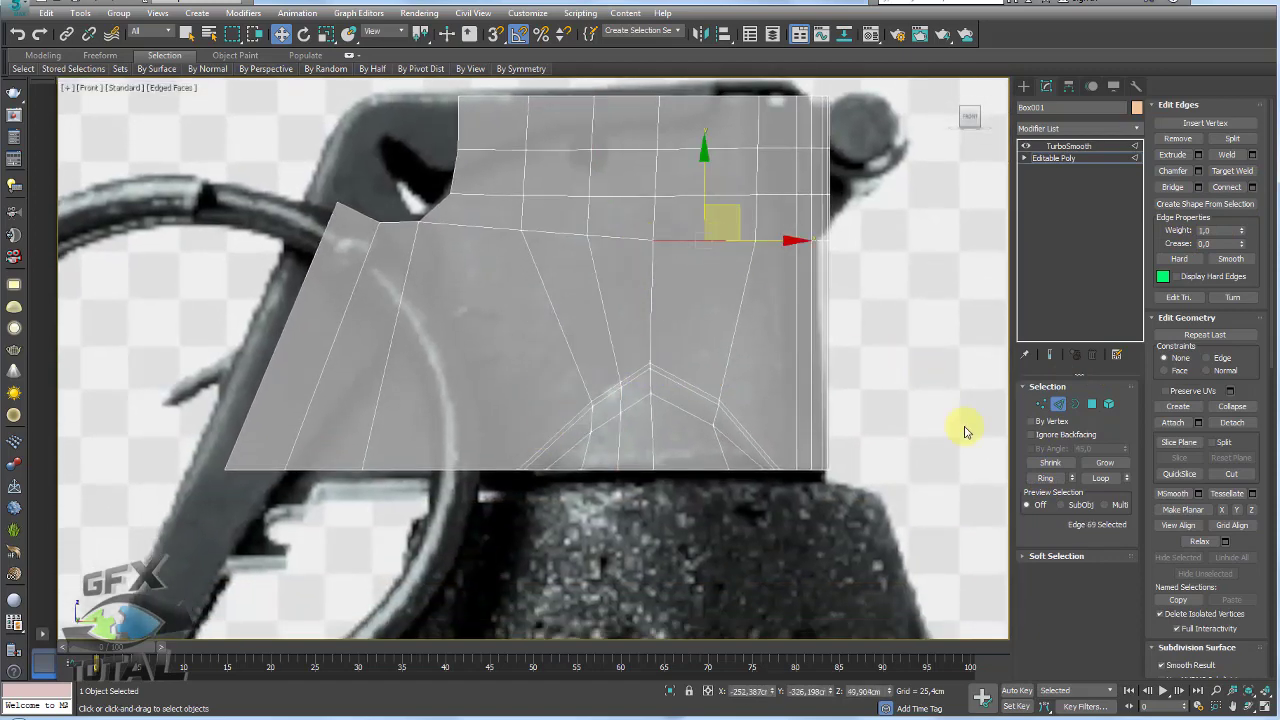
click(1046, 478)
click(1227, 188)
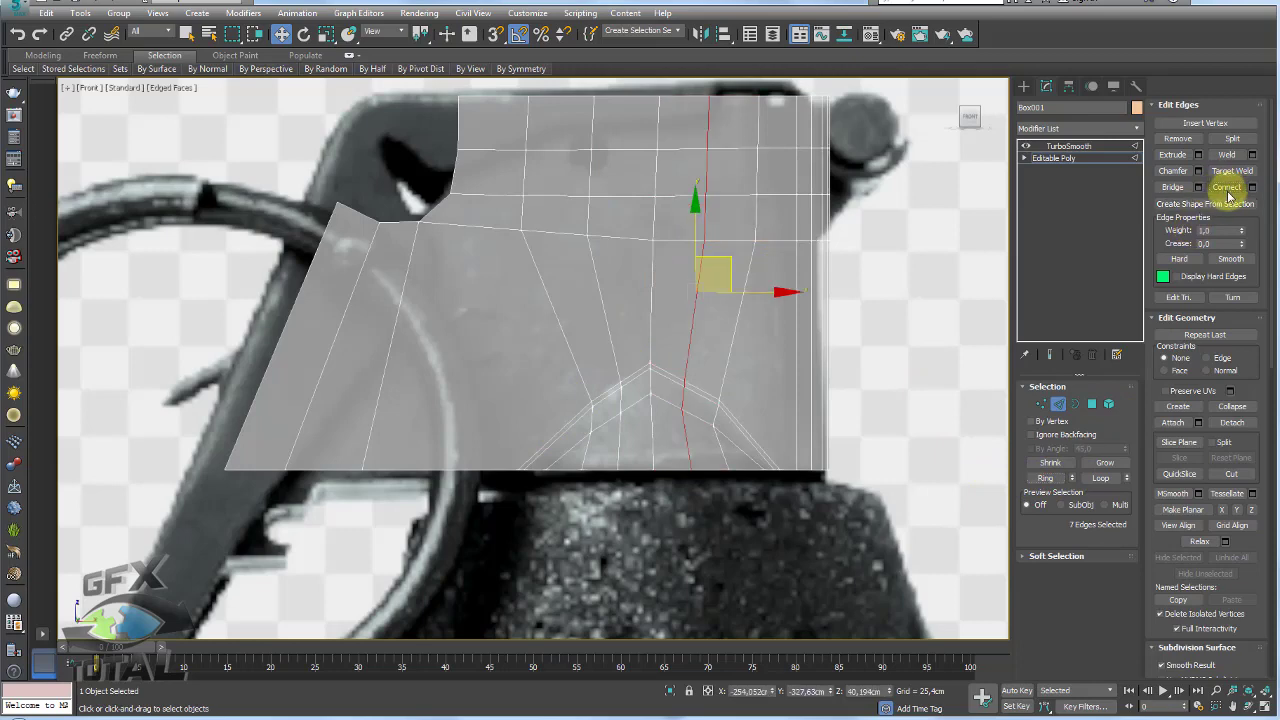
- Connect a vertical edge ring in the upper mesh with two horizontal edge loops
click(1041, 403)
scroll(557, 177, up, 4)
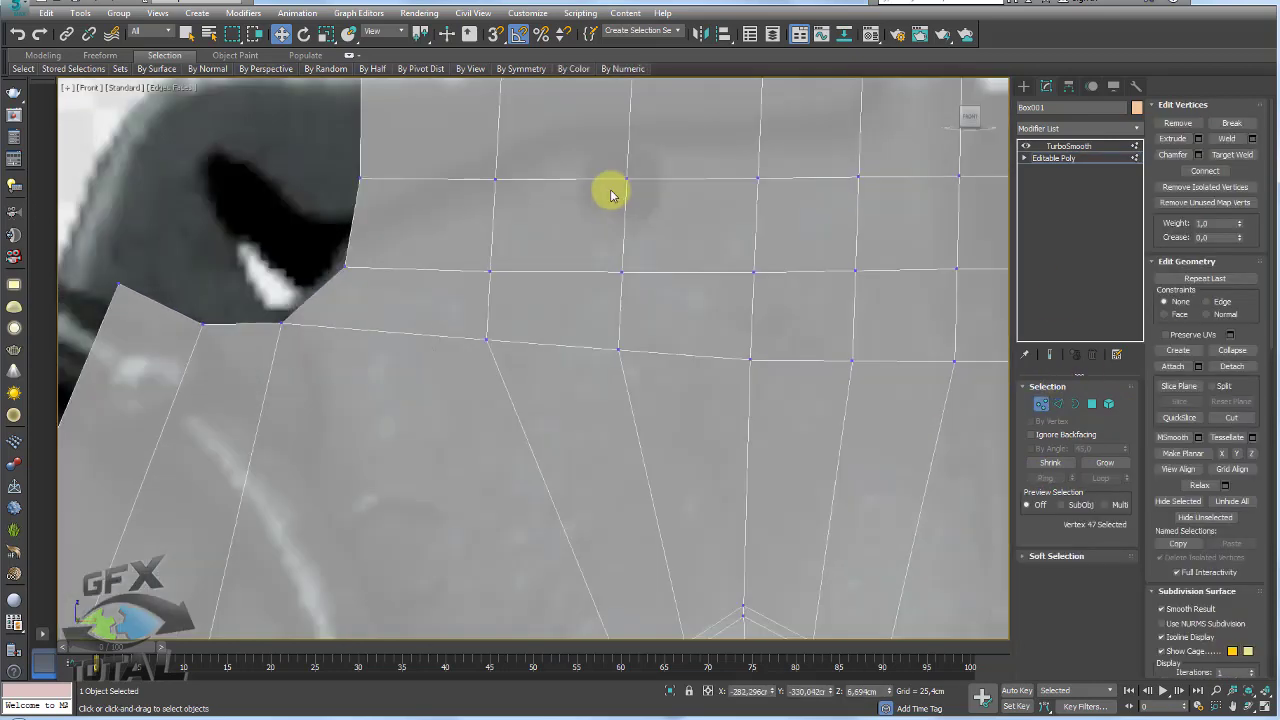
middle_drag(609, 191, 566, 357)
scroll(572, 345, up, 2)
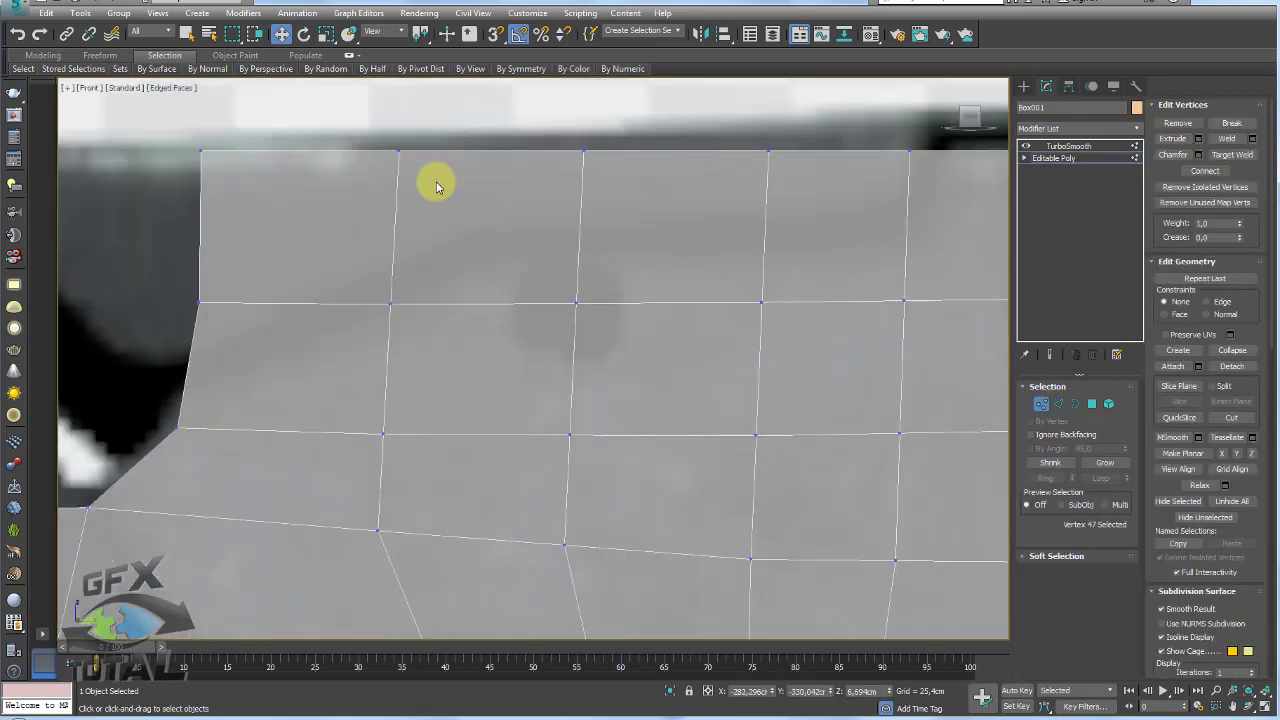
click(398, 150)
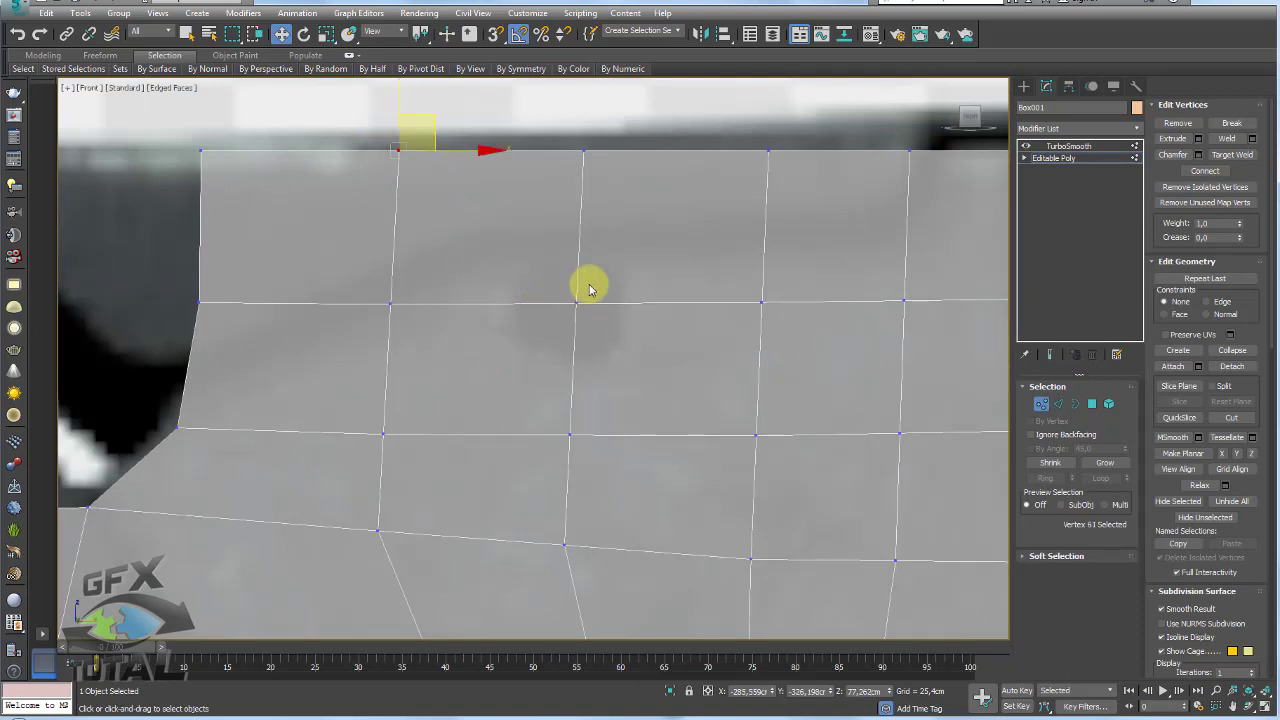
click(1058, 403)
click(579, 250)
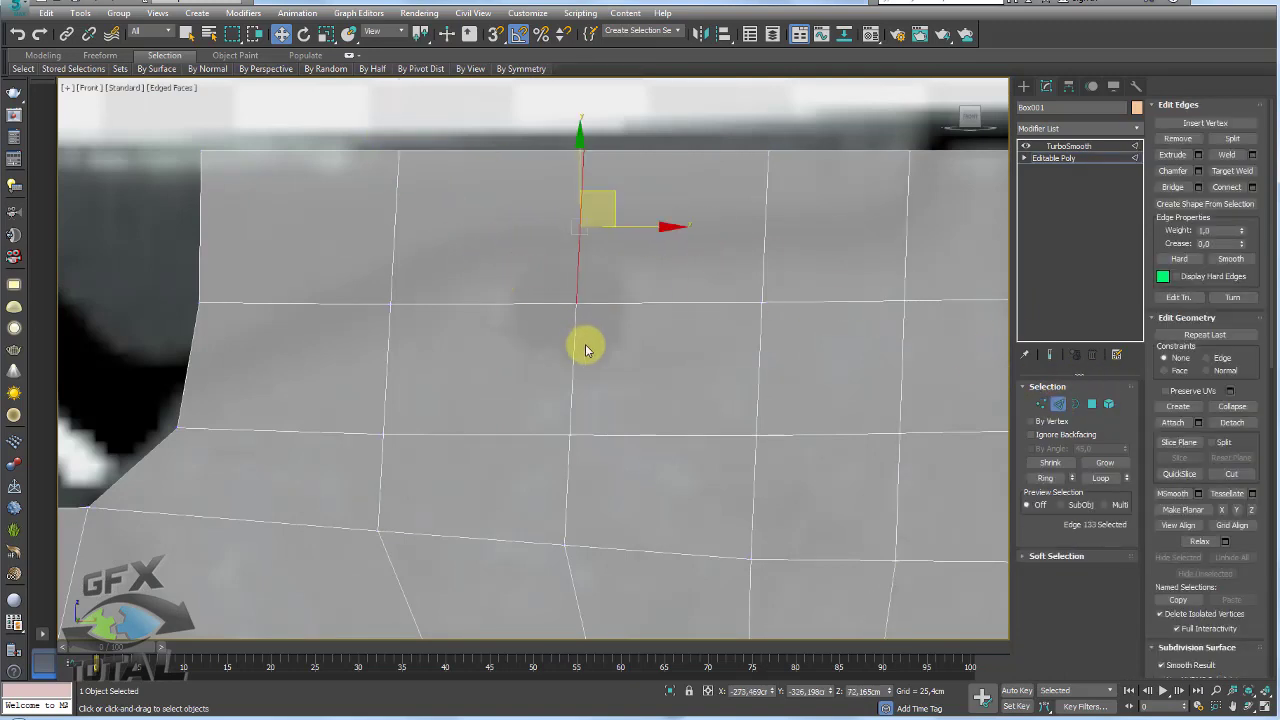
ctrl+click(572, 355)
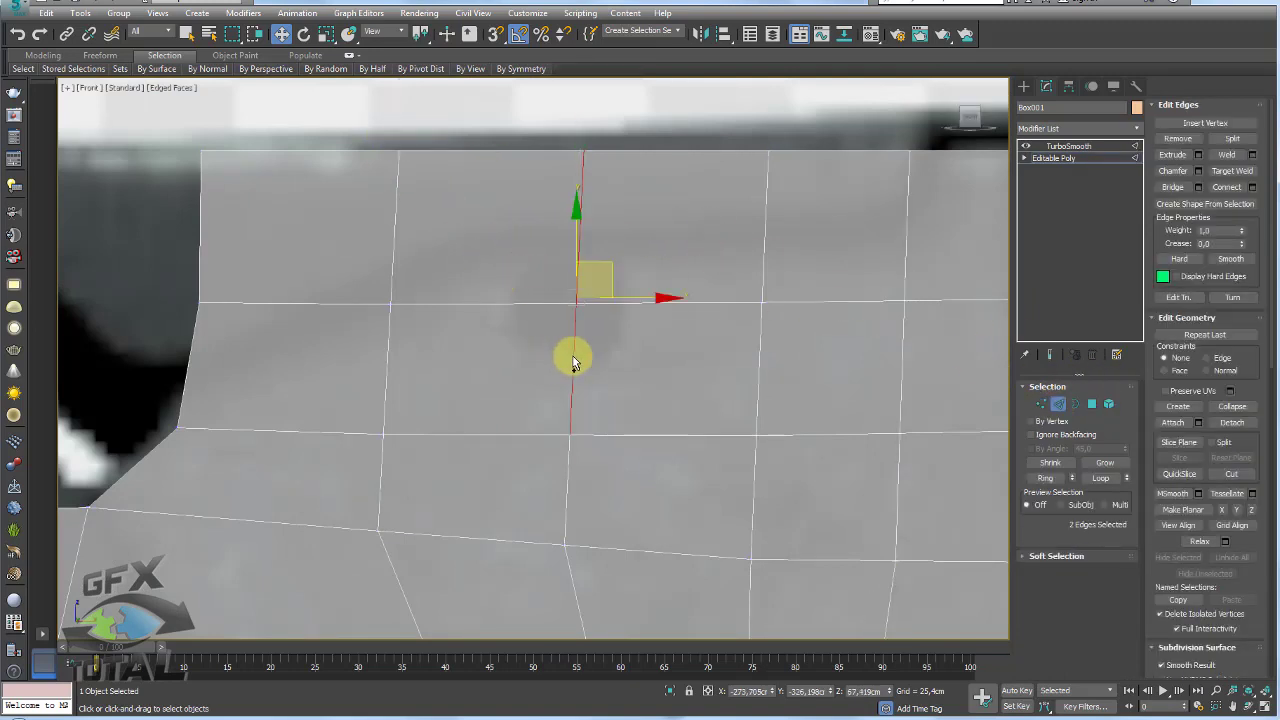
click(1047, 479)
click(1252, 187)
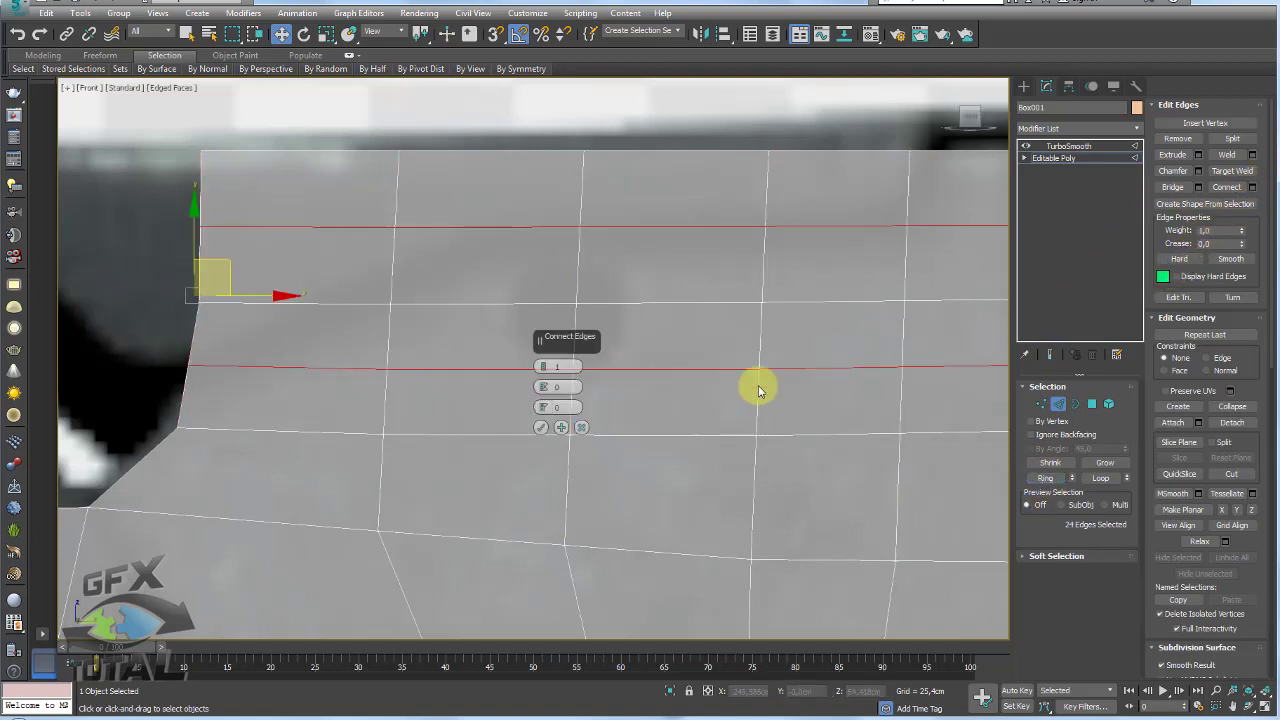
click(540, 428)
- Add more vertical edge loops through the new rows with Ring and Connect
click(506, 370)
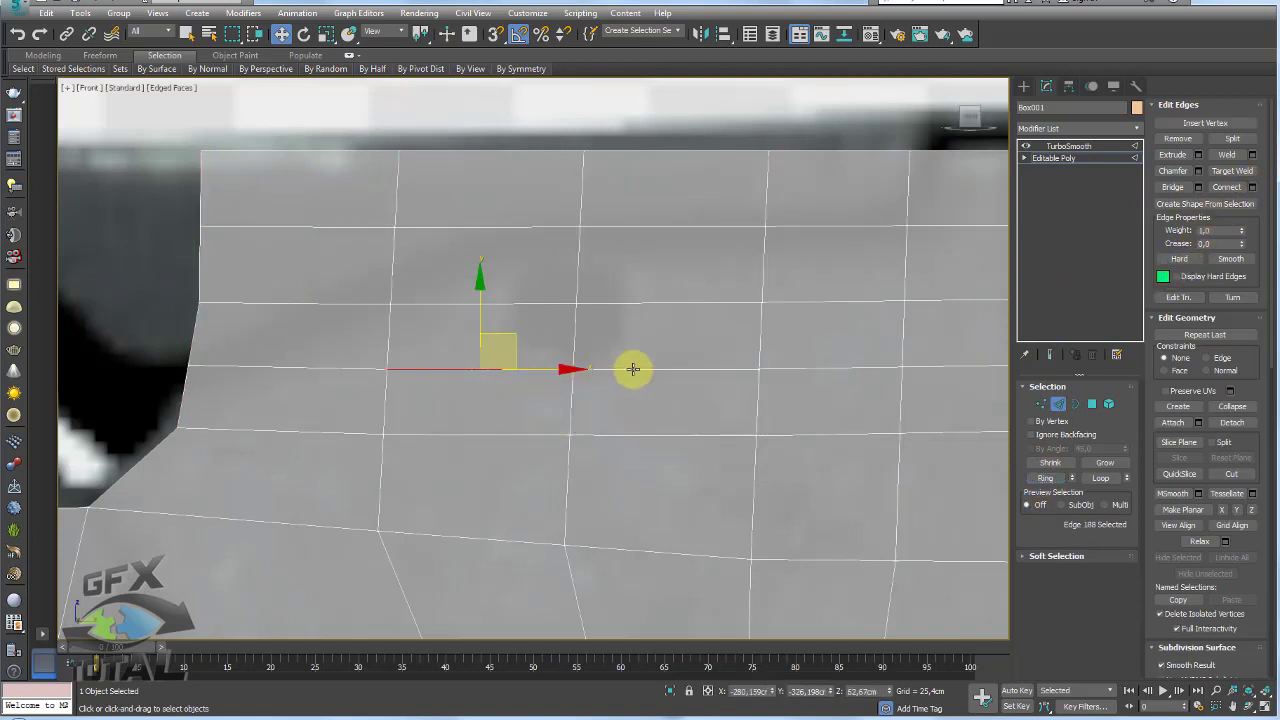
ctrl+click(633, 369)
ctrl+click(860, 367)
ctrl+click(923, 367)
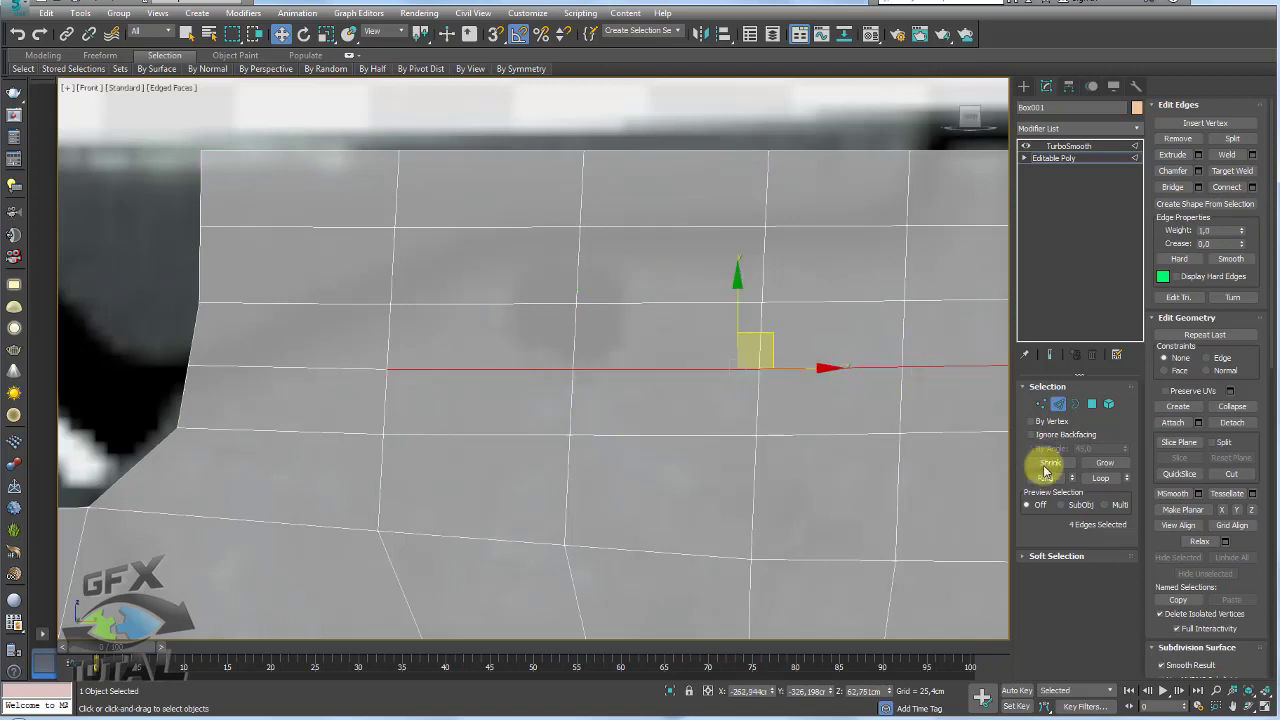
click(1045, 477)
click(1220, 186)
scroll(537, 246, down, 3)
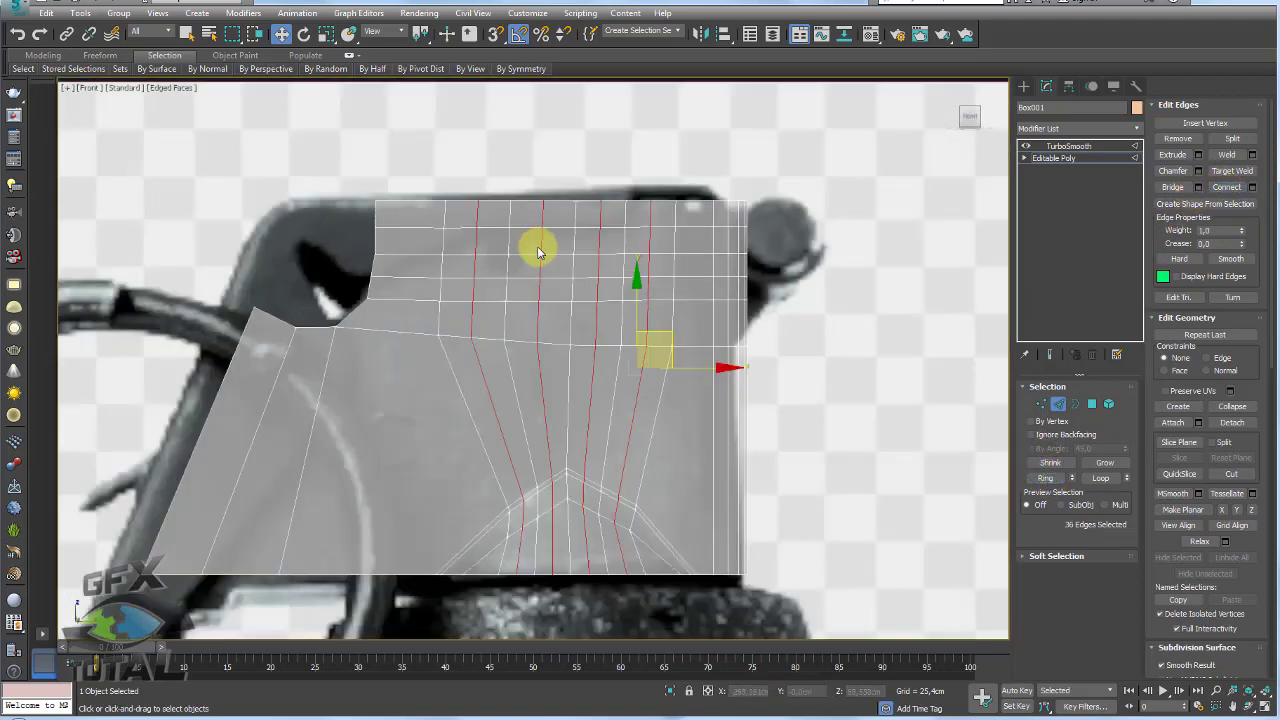
scroll(557, 266, up, 2)
scroll(497, 270, up, 2)
scroll(497, 270, down, 2)
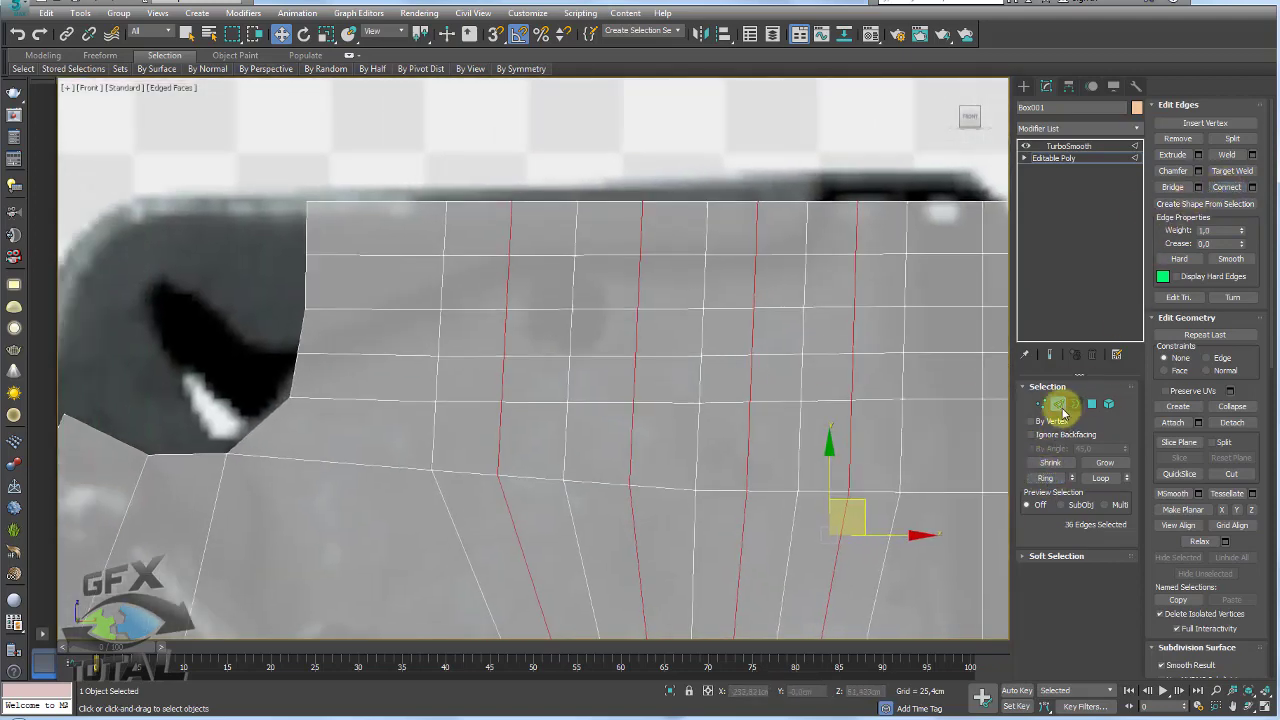
- Select the vertex where the hole will be centred
click(1041, 403)
scroll(543, 294, up, 4)
scroll(547, 293, up, 2)
click(470, 197)
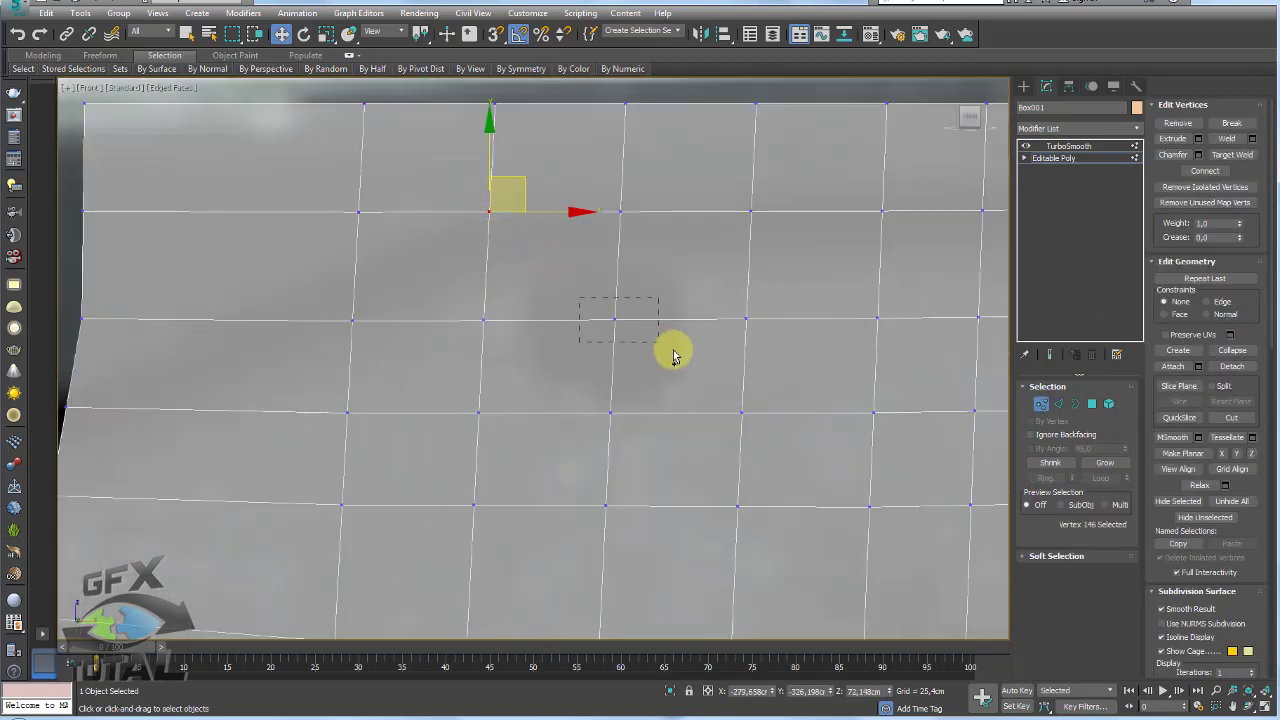
- Connect vertices along both diagonals so they cross at the hole's centre vertex
ctrl+drag(673, 355, 771, 434)
click(1204, 170)
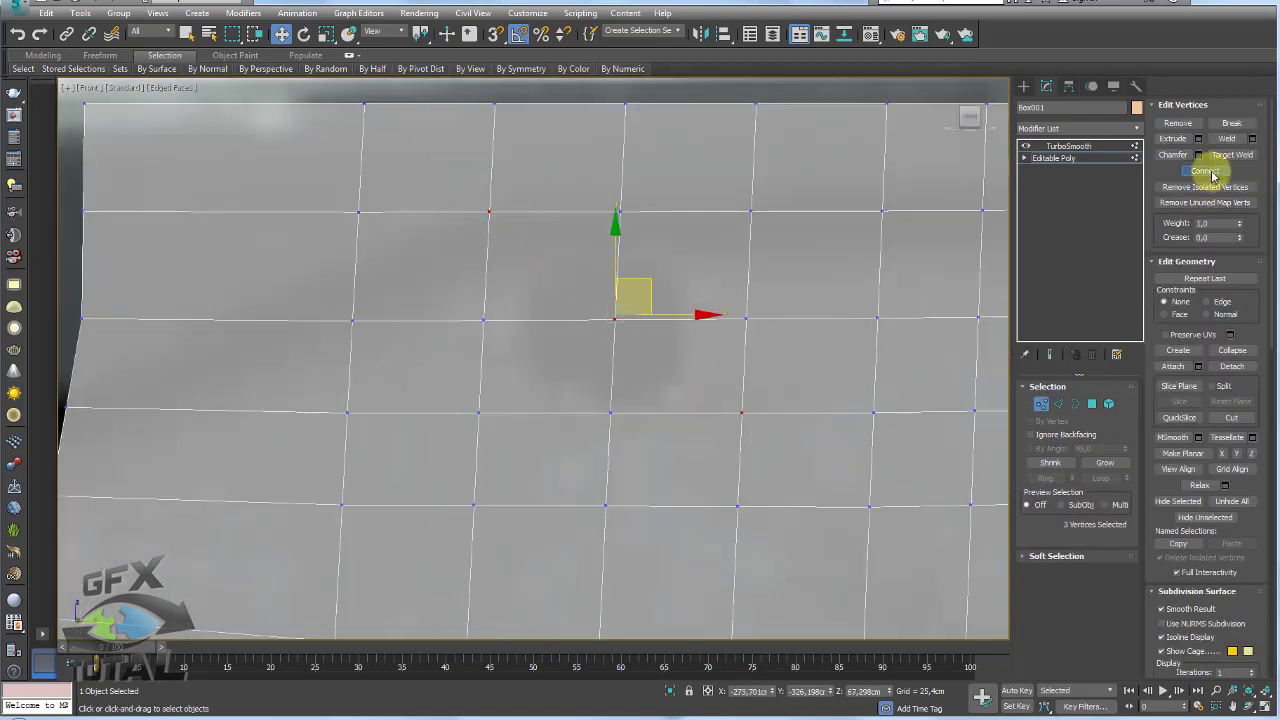
click(750, 209)
ctrl+click(615, 319)
ctrl+click(479, 412)
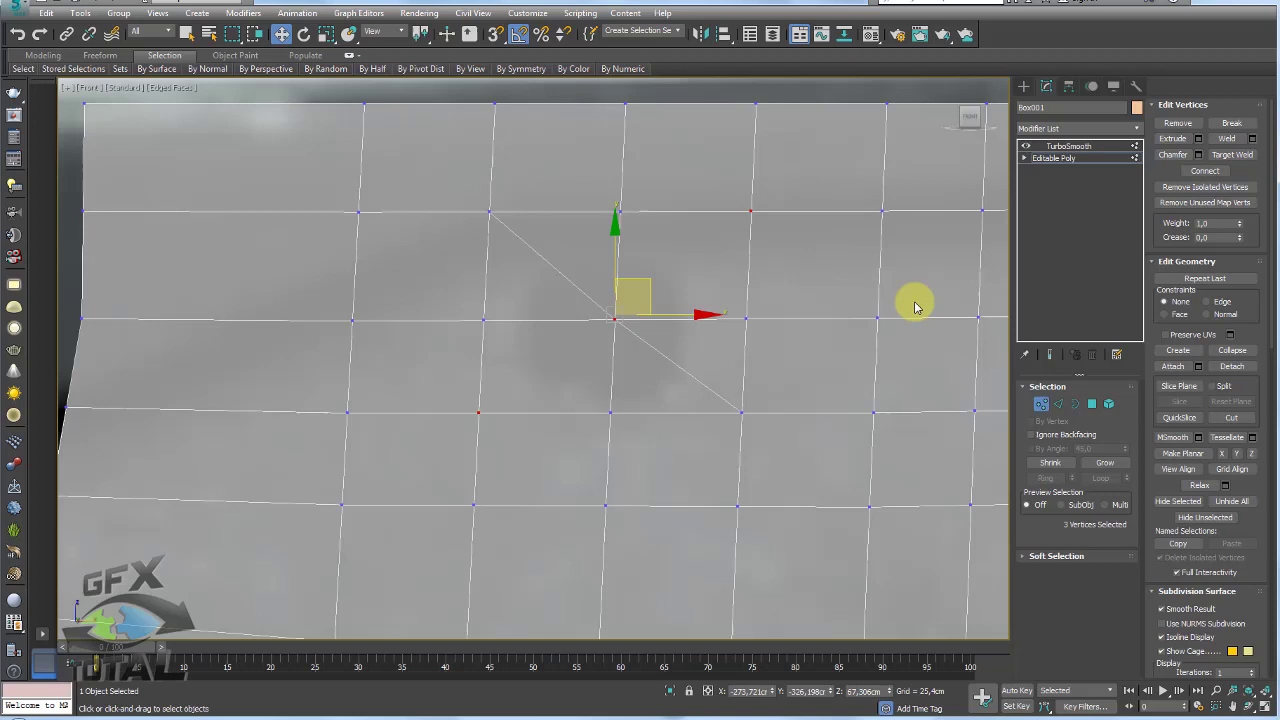
click(1204, 168)
click(615, 319)
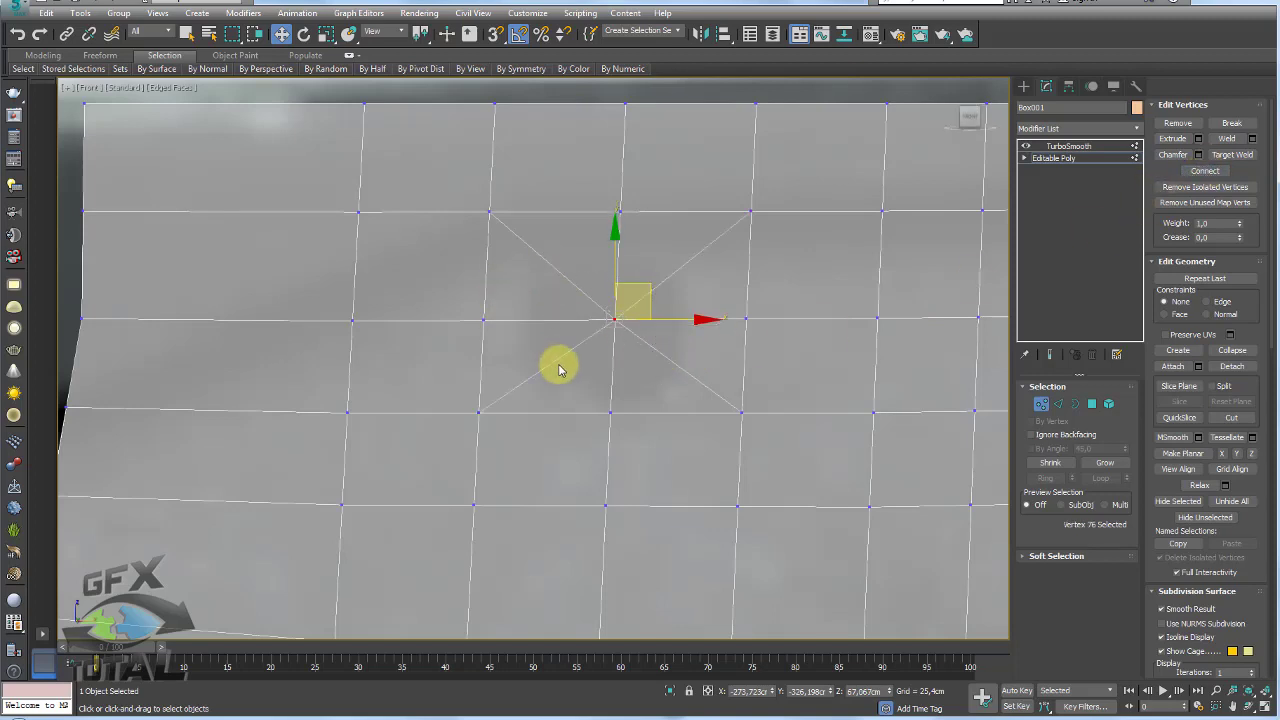
- Extrude the centre vertex with 0 height and 5.1cm width to form an octagon
click(1198, 139)
right_click(545, 371)
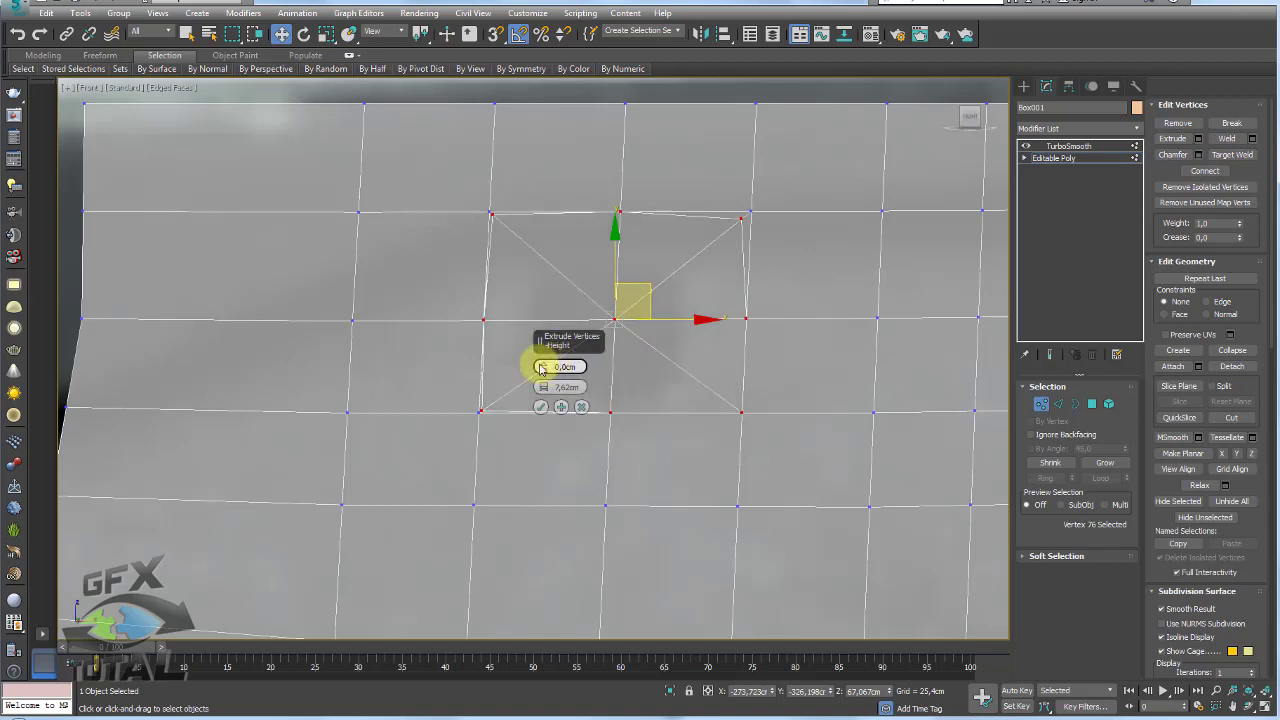
mouse_move(544, 386)
mouse_down()
mouse_move(555, 463)
mouse_move(570, 462)
mouse_up()
click(561, 407)
- Tweak the octagon's top and bottom vertices and pull the four corner vertices inward
click(609, 411)
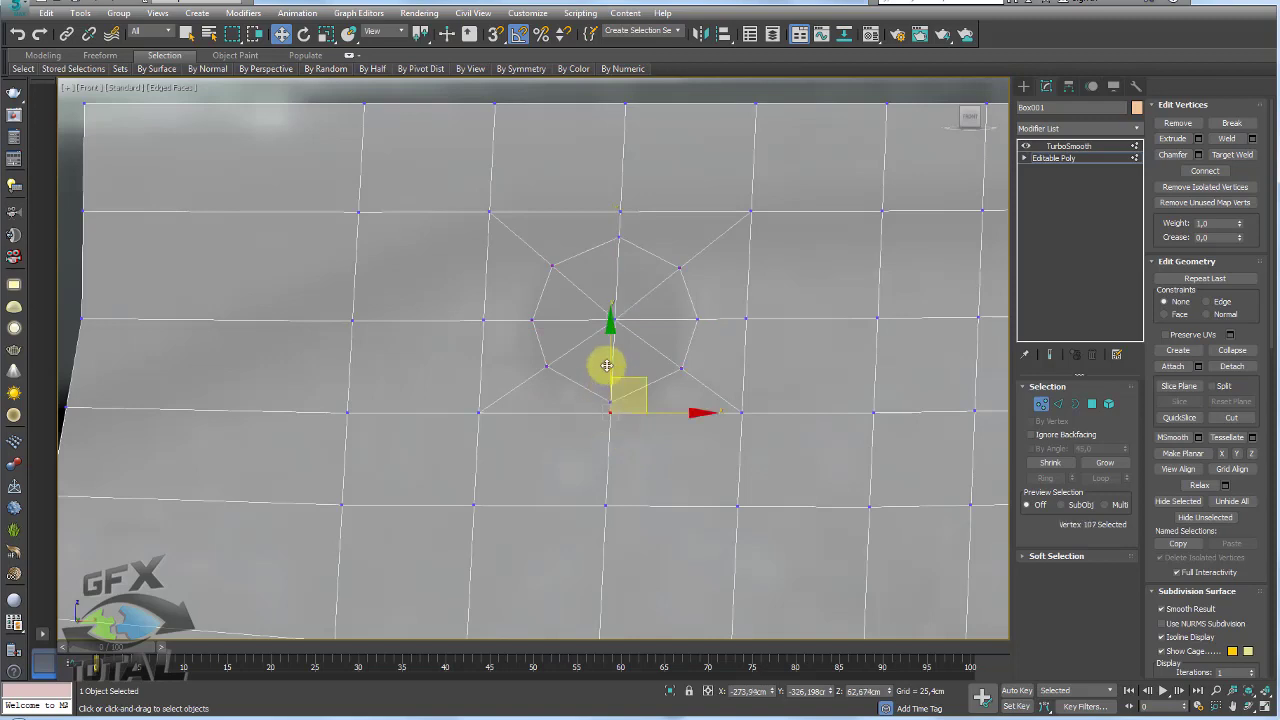
drag(610, 342, 610, 379)
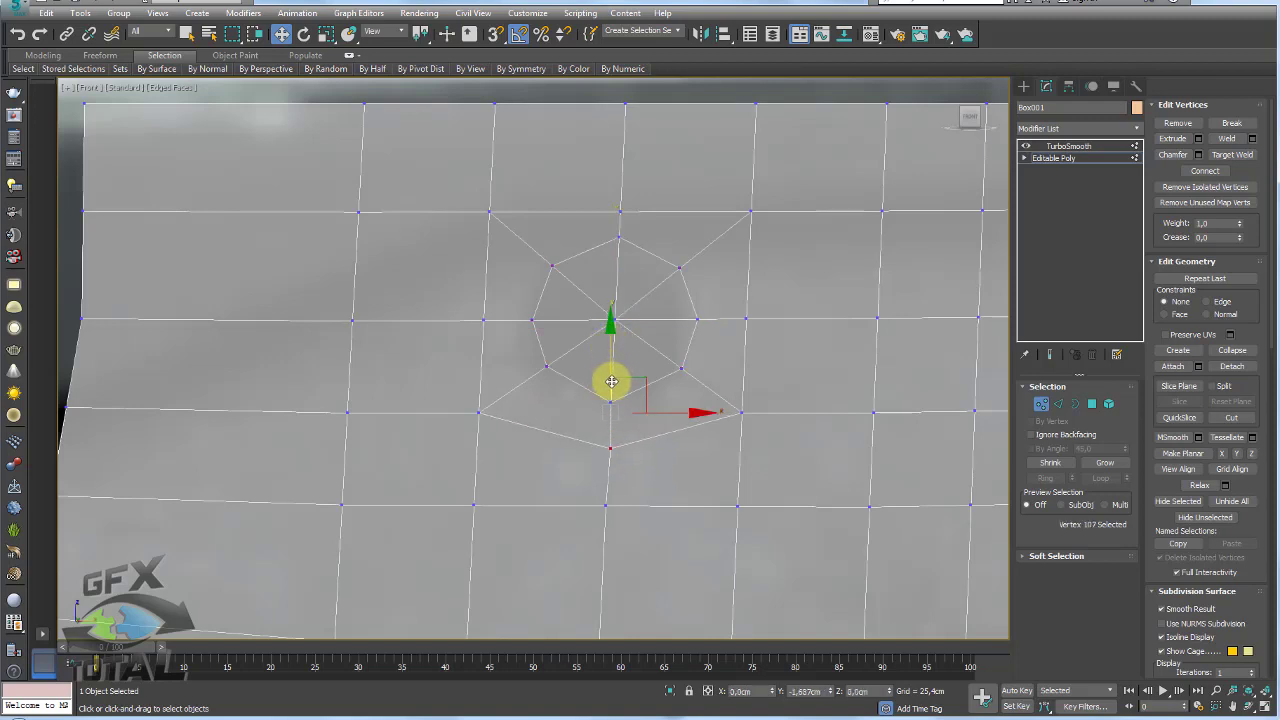
click(620, 207)
drag(620, 138, 620, 109)
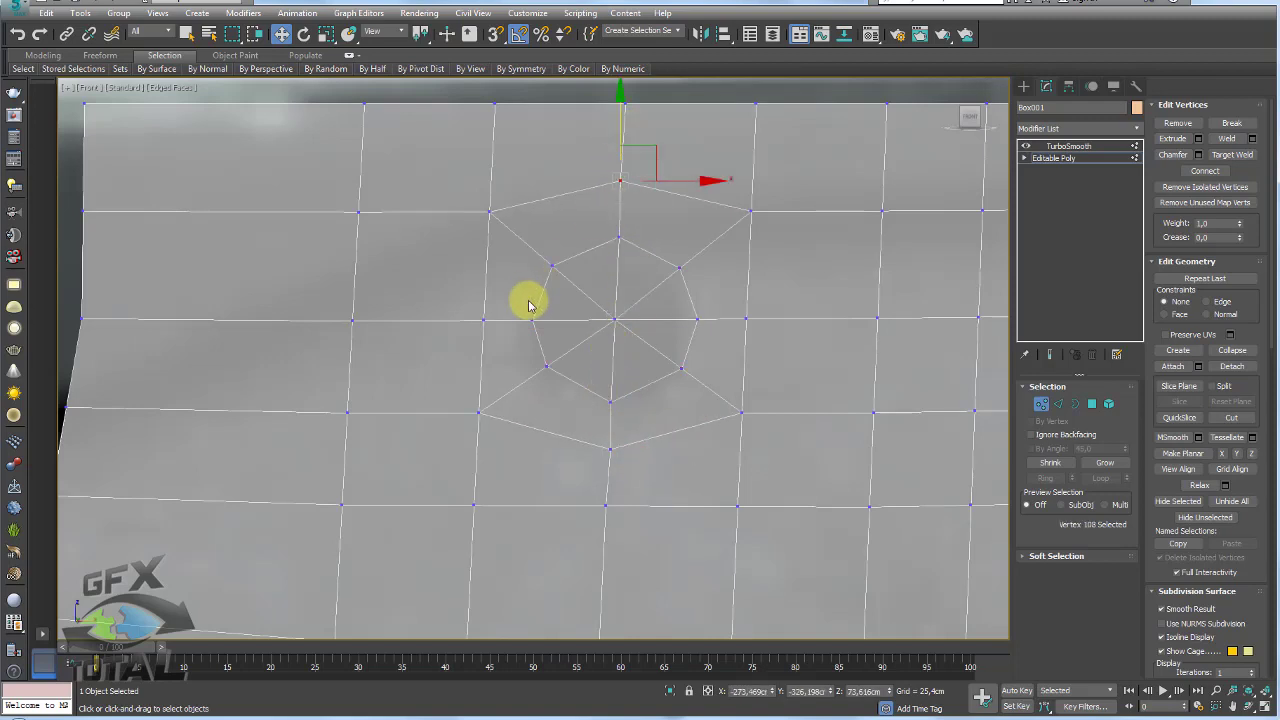
click(483, 320)
drag(786, 313, 727, 340)
drag(770, 185, 737, 229)
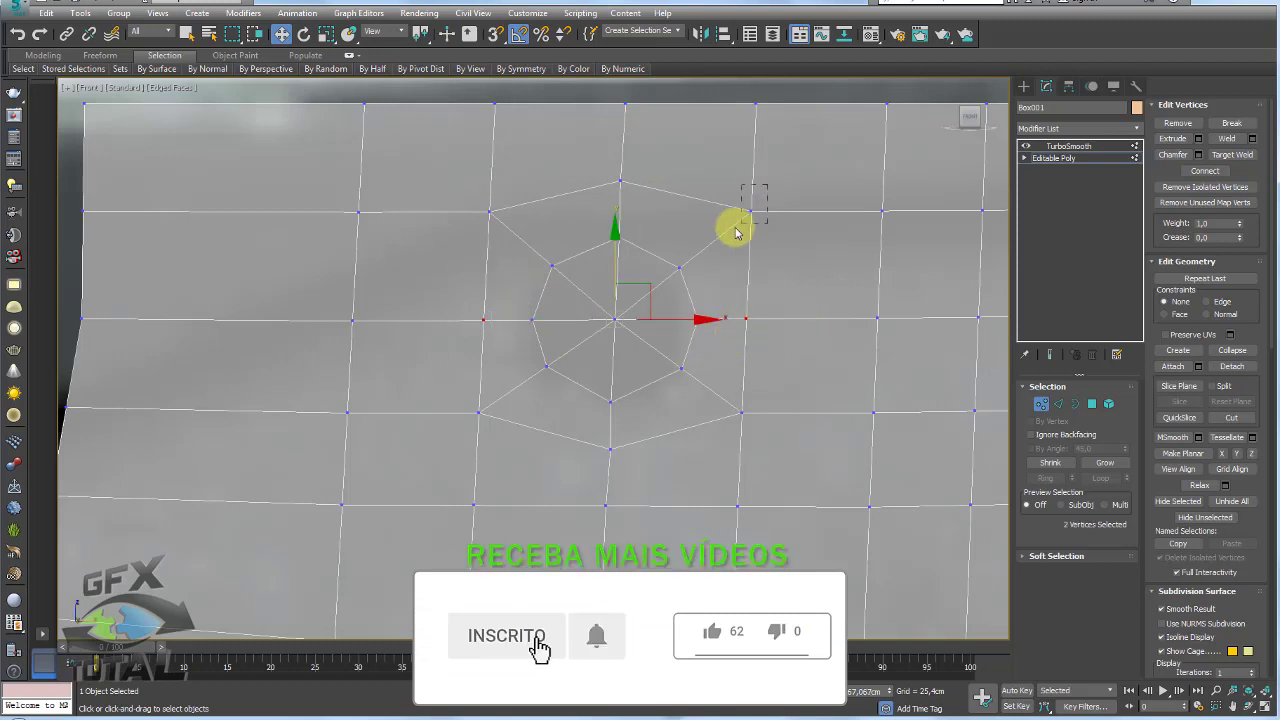
ctrl+click(492, 211)
ctrl+drag(545, 404, 449, 431)
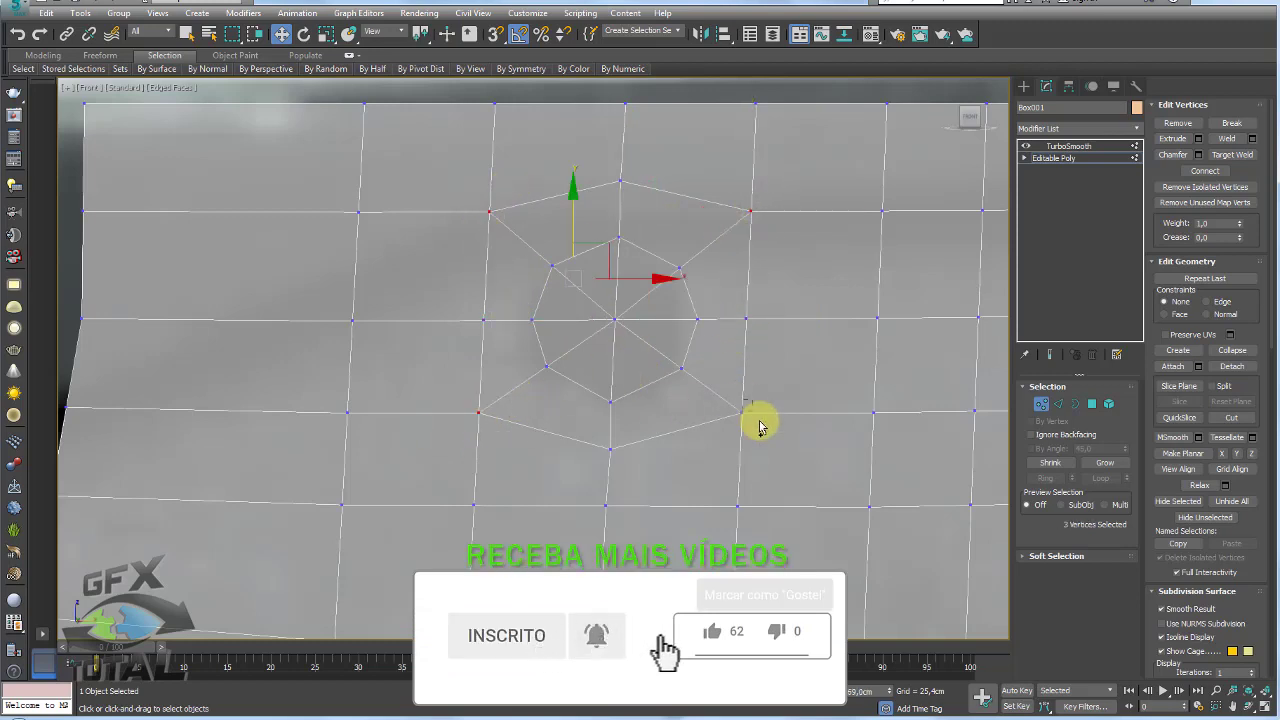
ctrl+drag(757, 423, 709, 363)
drag(665, 290, 651, 292)
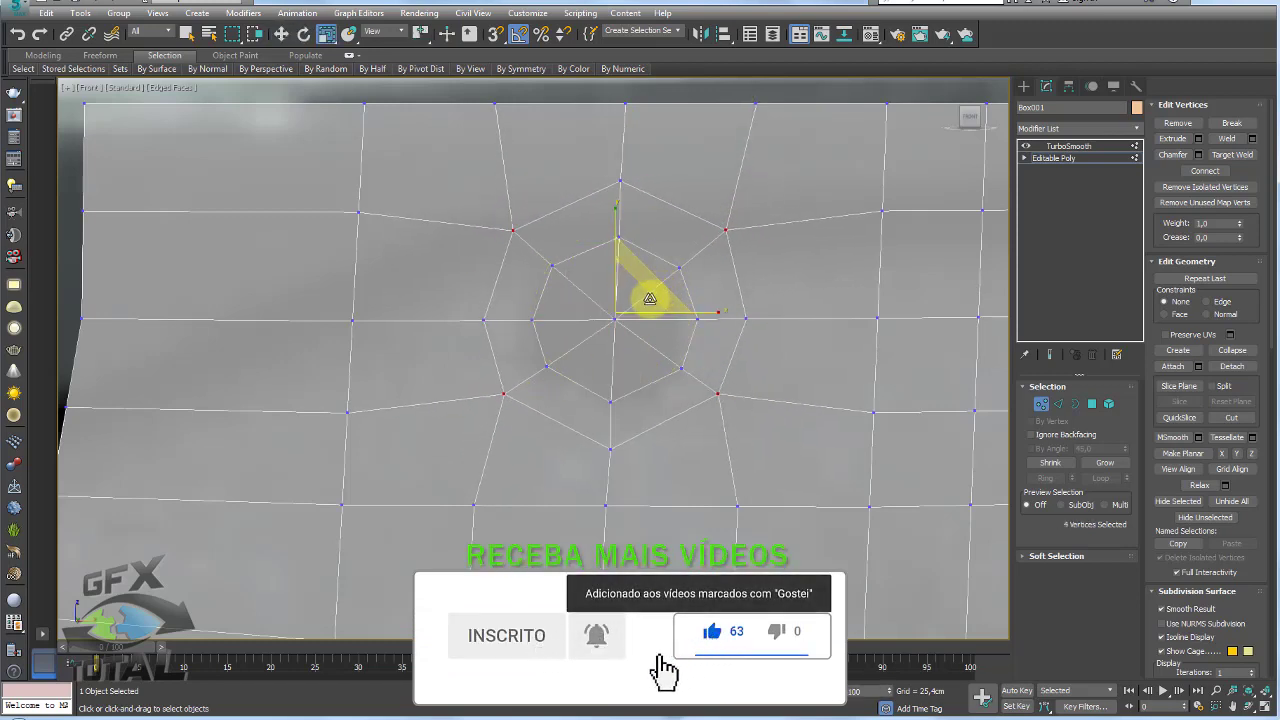
- Inset the eight octagon polygons and delete them to open the hole
click(615, 319)
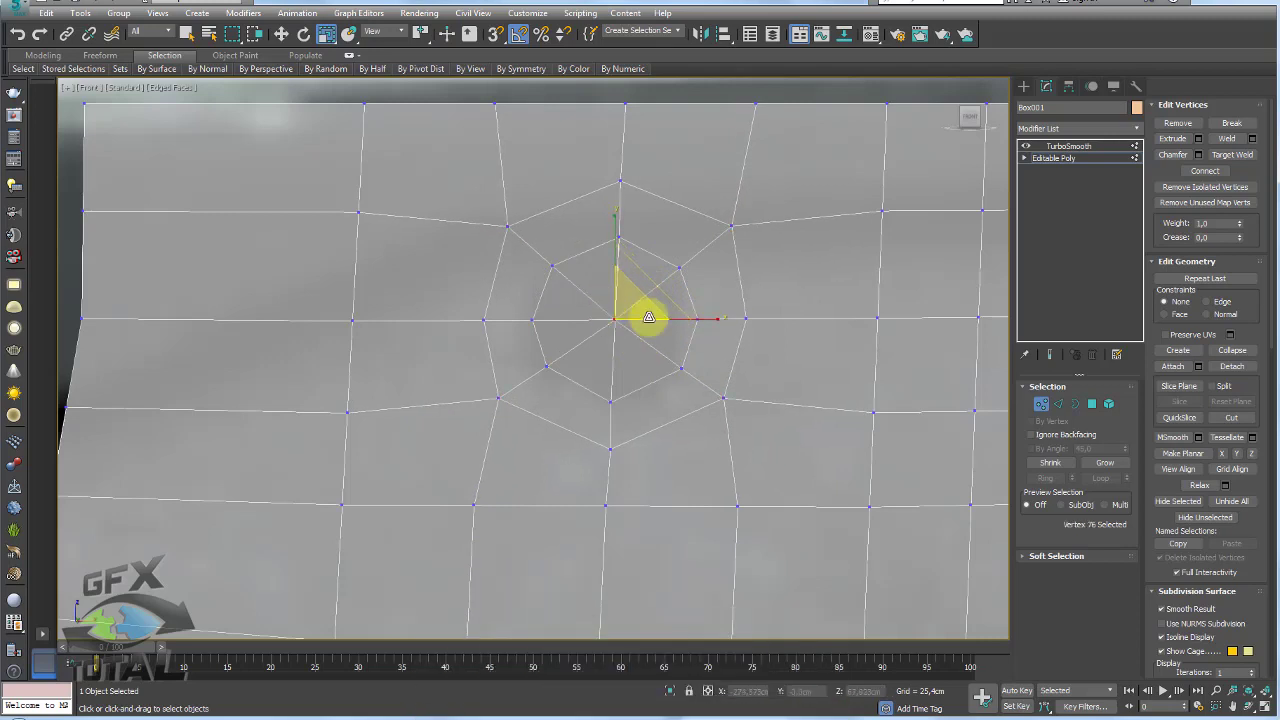
ctrl+click(1091, 405)
drag(656, 287, 664, 284)
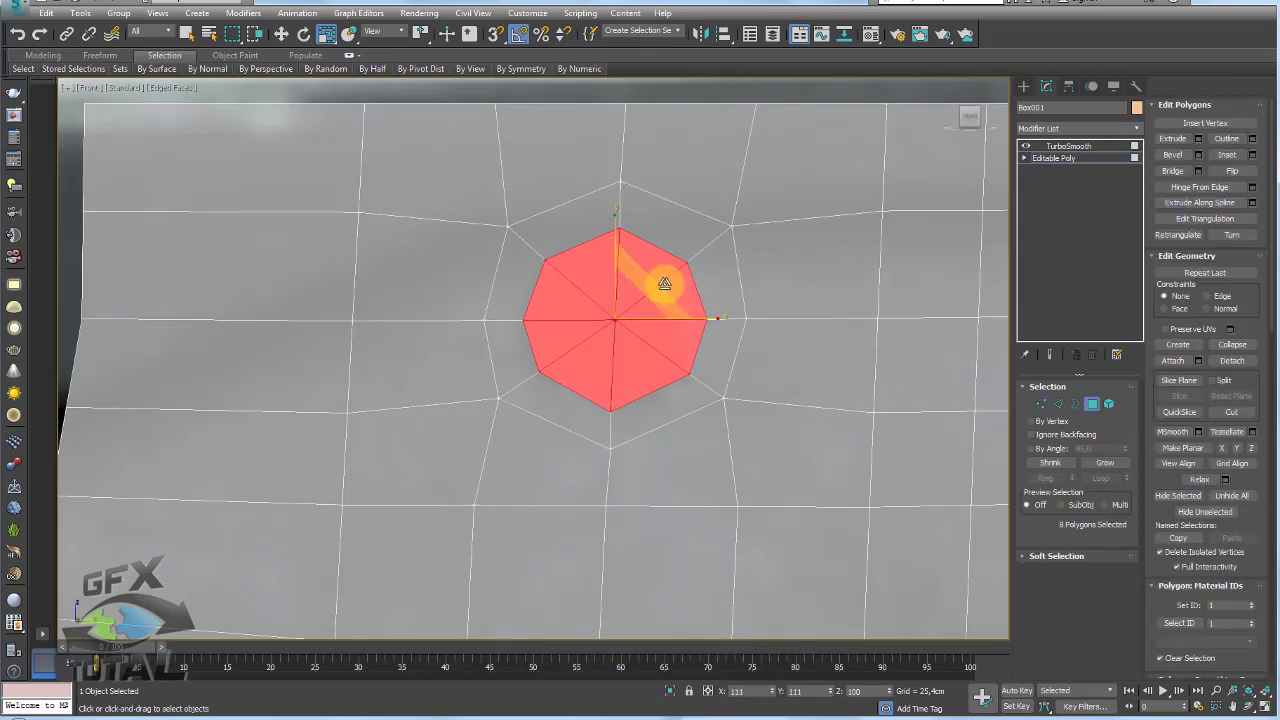
click(1253, 155)
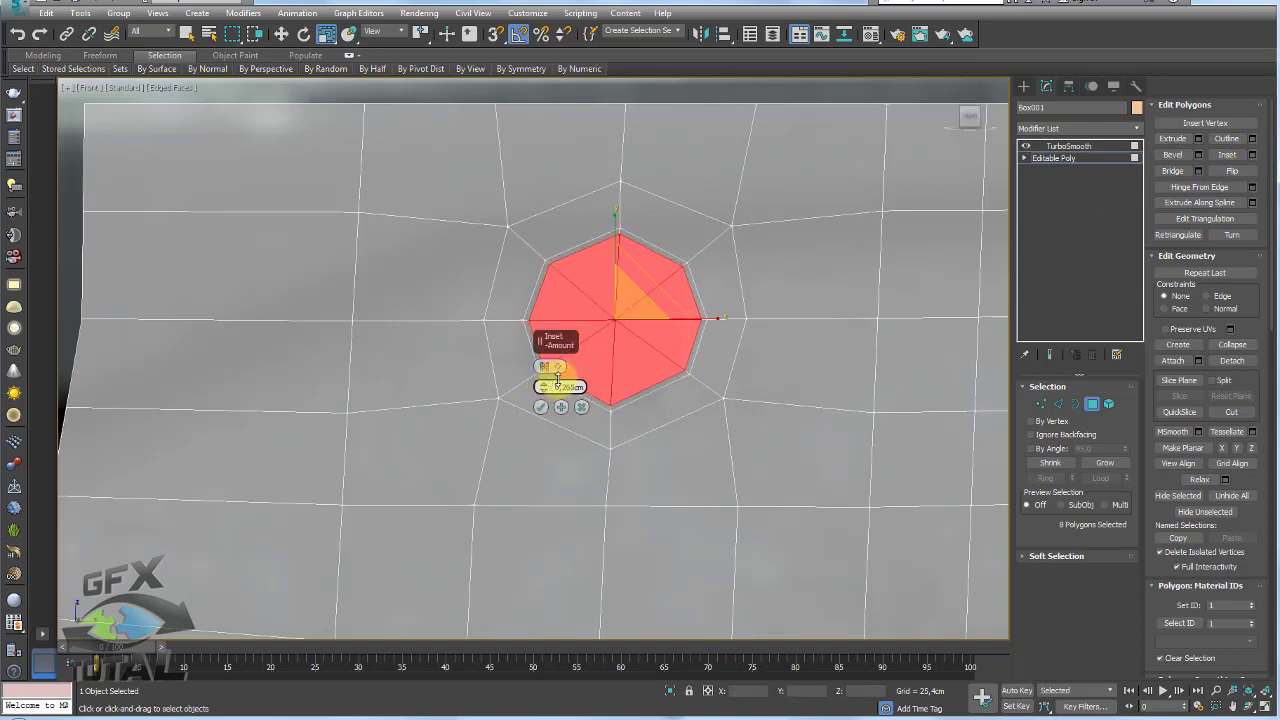
click(541, 407)
key(Delete)
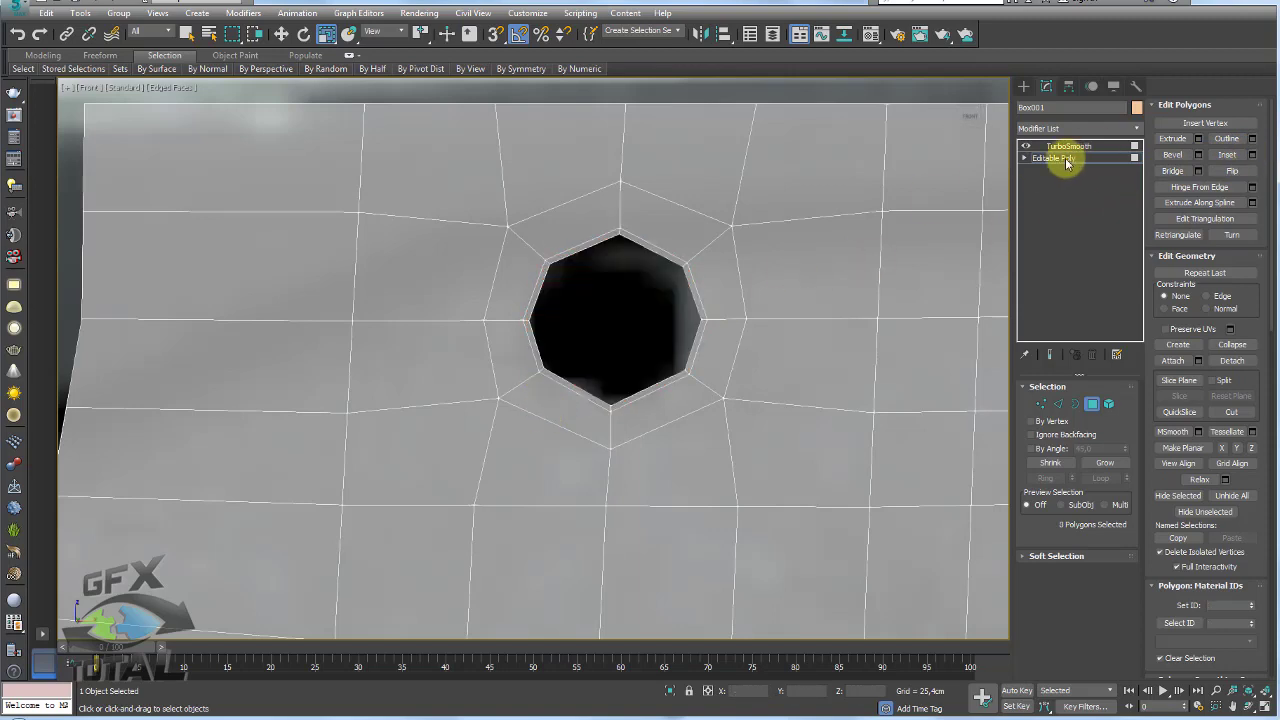
click(1067, 163)
scroll(666, 291, down, 2)
scroll(694, 317, down, 3)
- Switch to a Perspective view orbited around the lever's cage mesh, shaded solid instead of see-through
scroll(730, 330, down, 2)
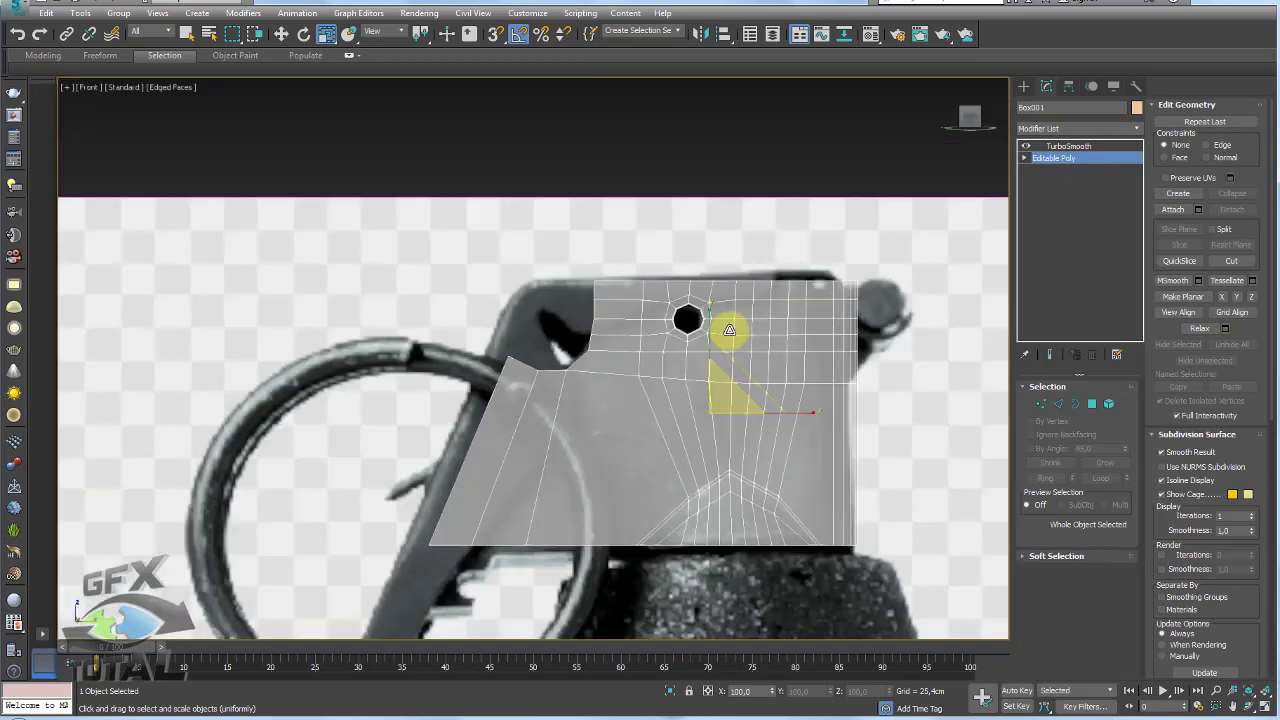
key(p)
scroll(722, 340, down, 5)
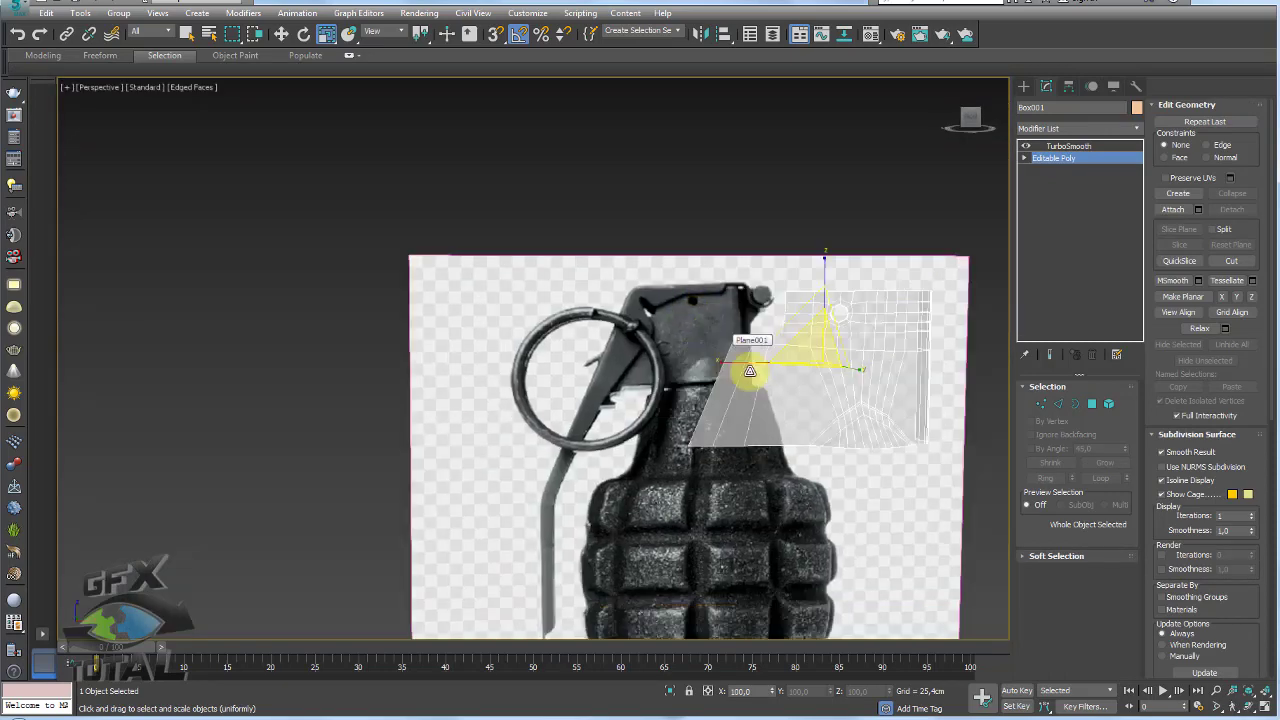
mouse_move(743, 357)
alt+middle_down()
mouse_move(771, 400)
mouse_move(666, 394)
mouse_move(975, 270)
alt+middle_up()
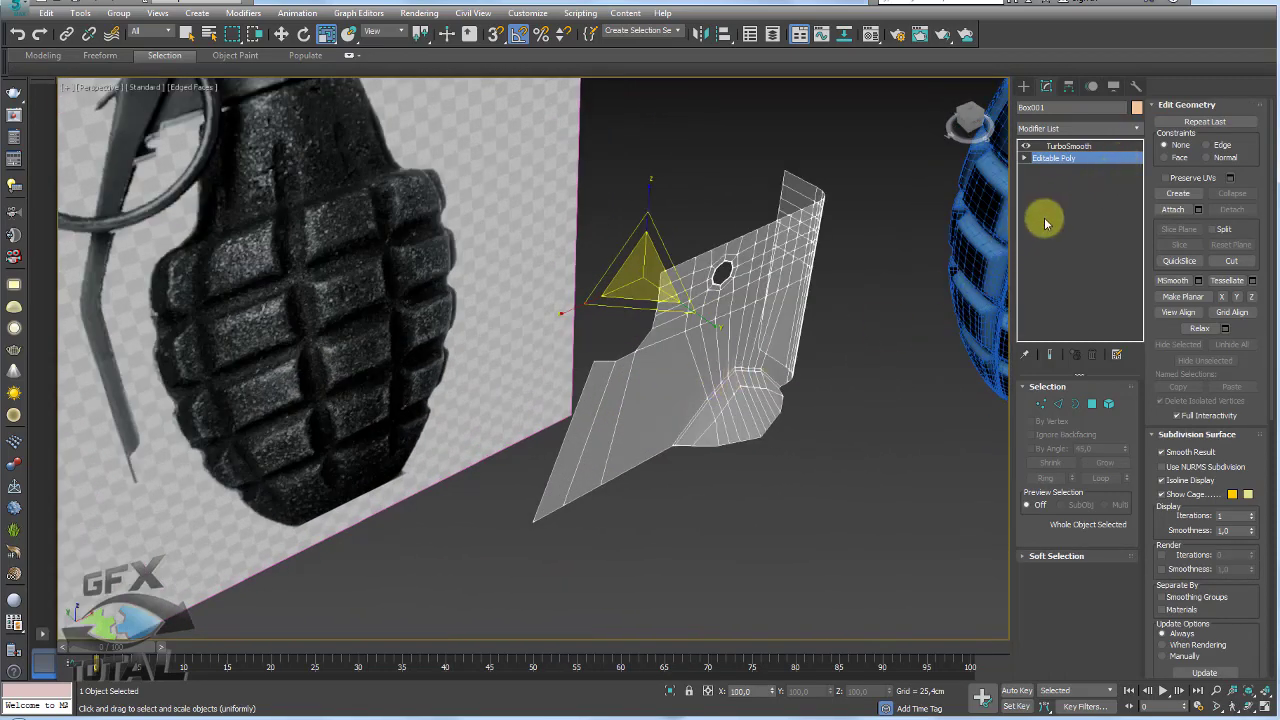
alt+middle_drag(1049, 223, 814, 334)
scroll(723, 441, up, 5)
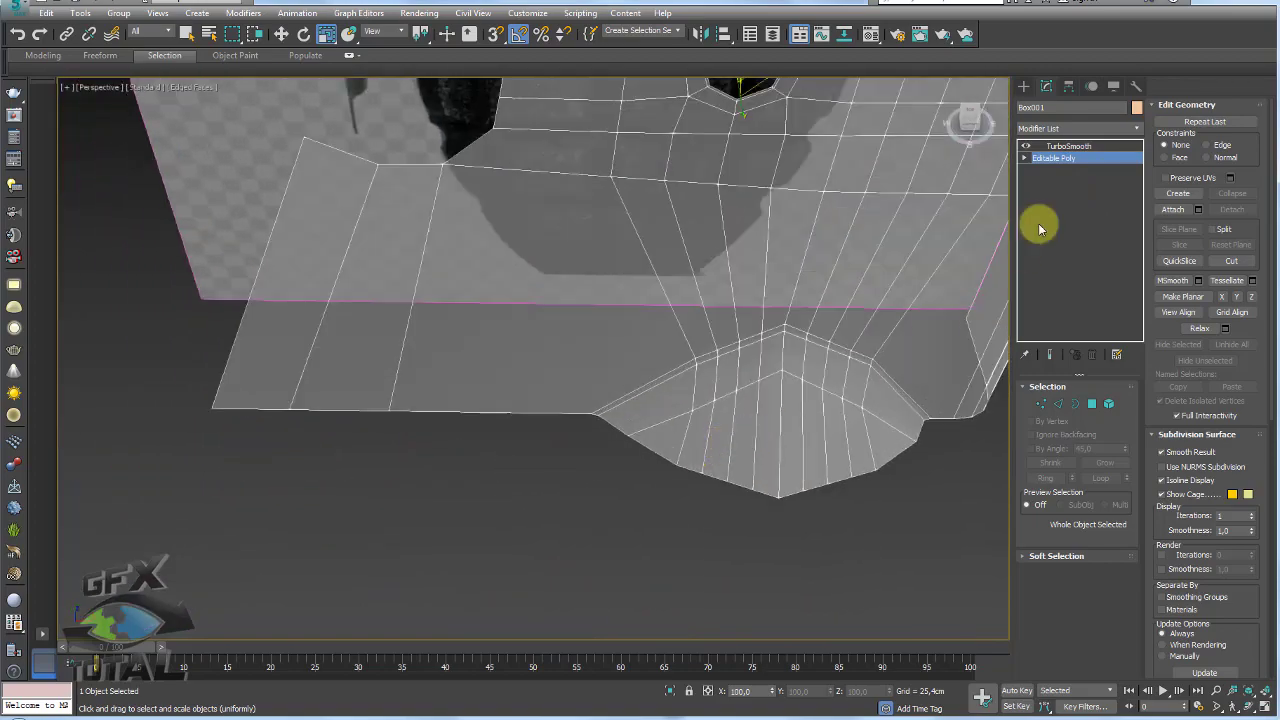
scroll(851, 434, down, 3)
mouse_move(851, 434)
alt+middle_down()
mouse_move(777, 394)
mouse_move(794, 394)
mouse_move(778, 449)
mouse_move(726, 350)
mouse_move(900, 271)
mouse_move(914, 280)
mouse_move(800, 291)
alt+middle_up()
scroll(778, 449, down, 3)
key(alt+x)
scroll(700, 357, up, 2)
- Select an edge on the lever at Edge level, then display the TurboSmooth result again
click(1058, 404)
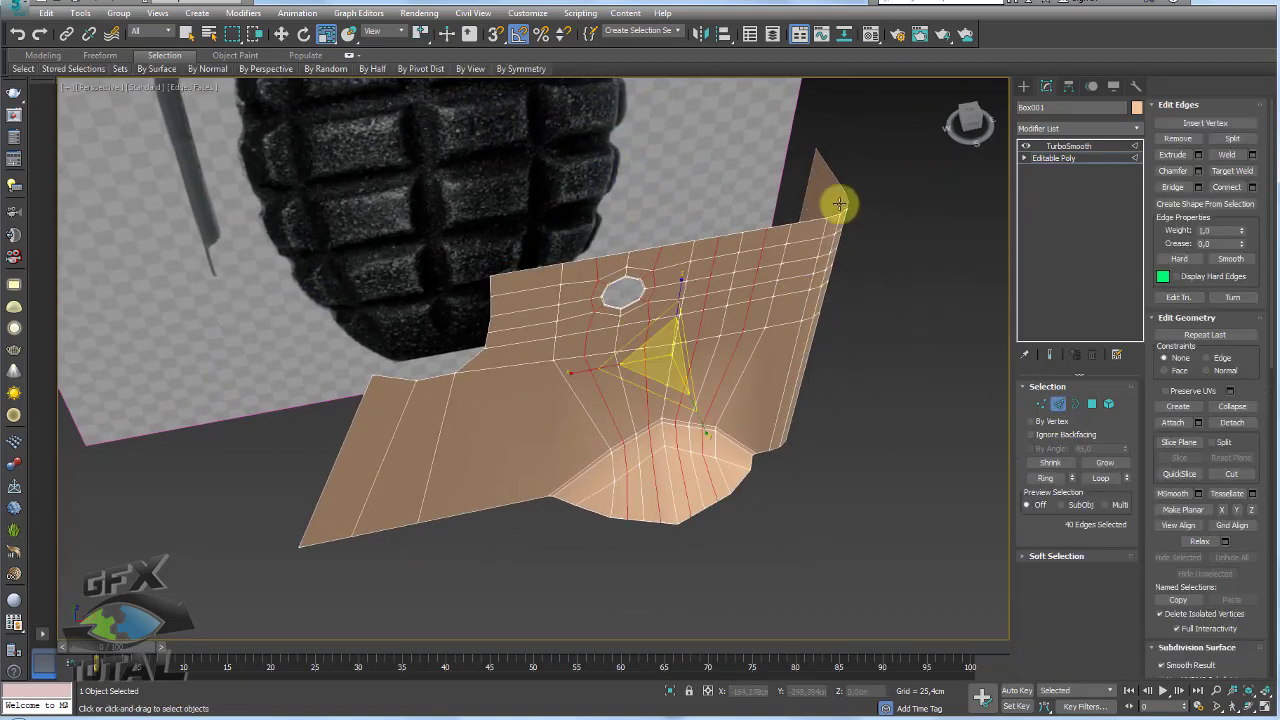
click(805, 177)
mouse_move(805, 177)
alt+middle_down()
mouse_move(766, 197)
mouse_move(834, 238)
mouse_move(852, 270)
mouse_move(846, 309)
alt+middle_up()
click(1076, 145)
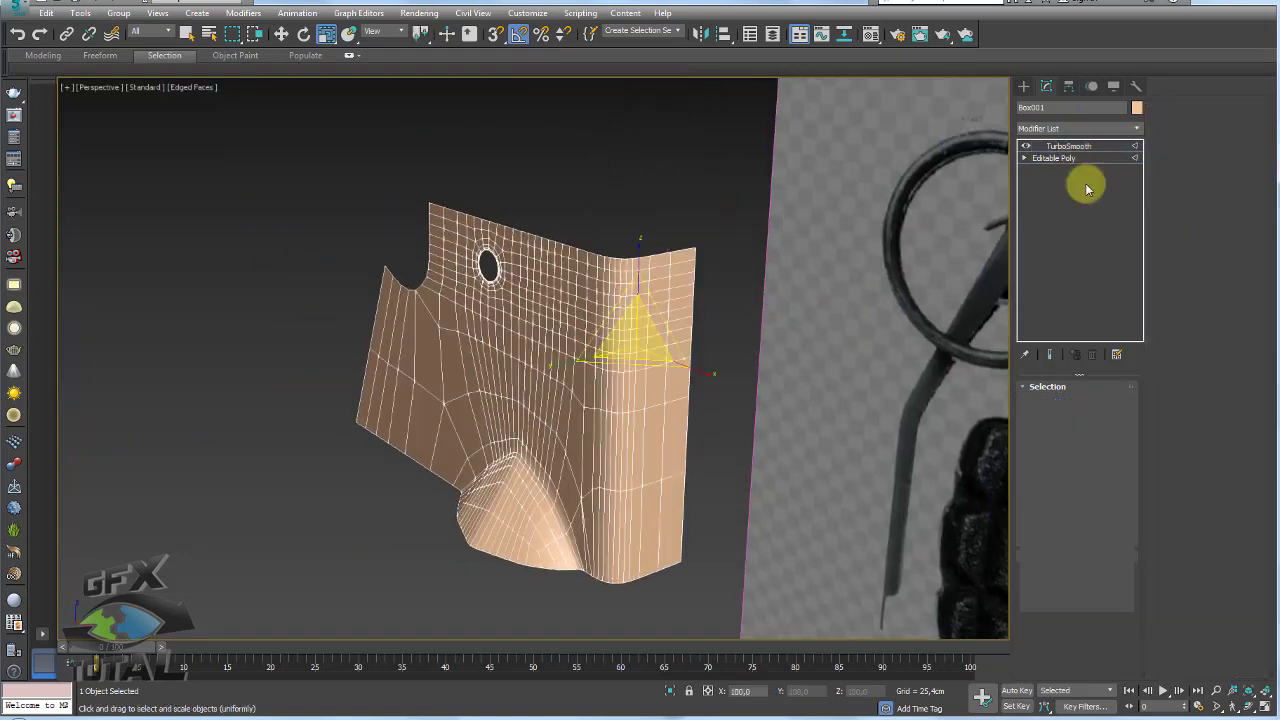
- Replace TurboSmooth with a Symmetry modifier mirroring the lever across the Z axis
key(Delete)
click(1136, 129)
drag(1137, 152, 1137, 594)
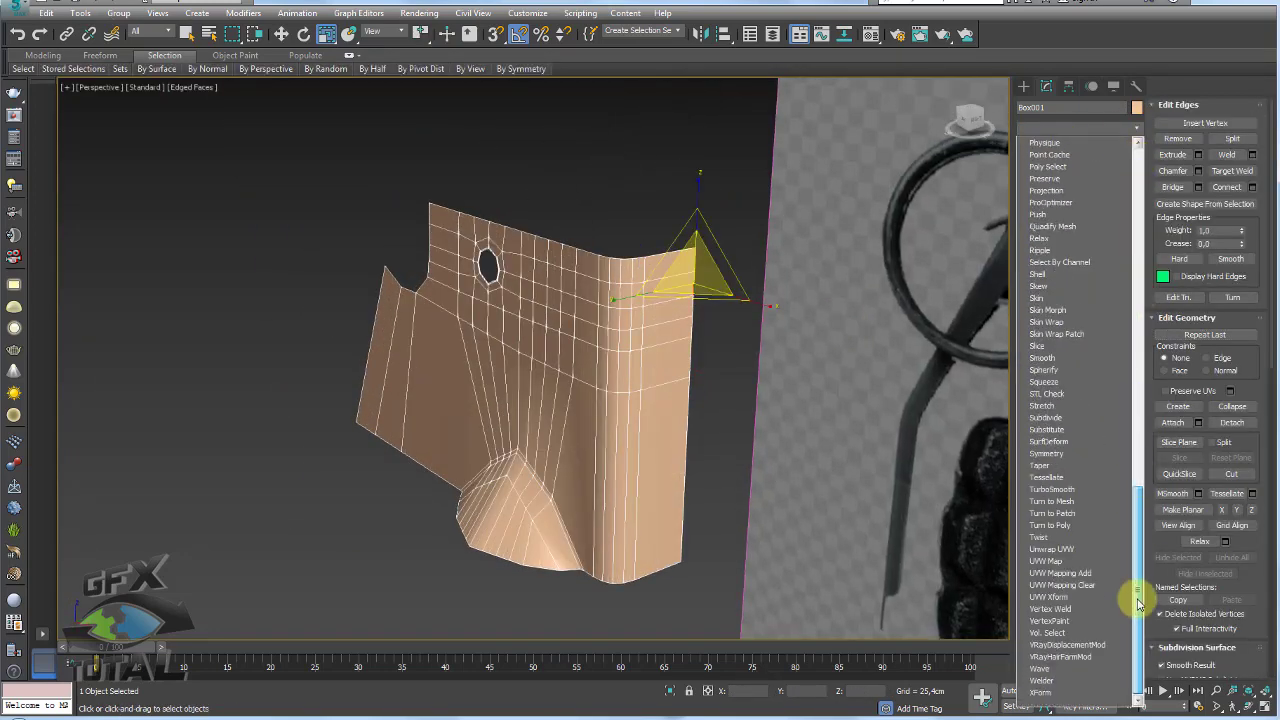
click(1058, 455)
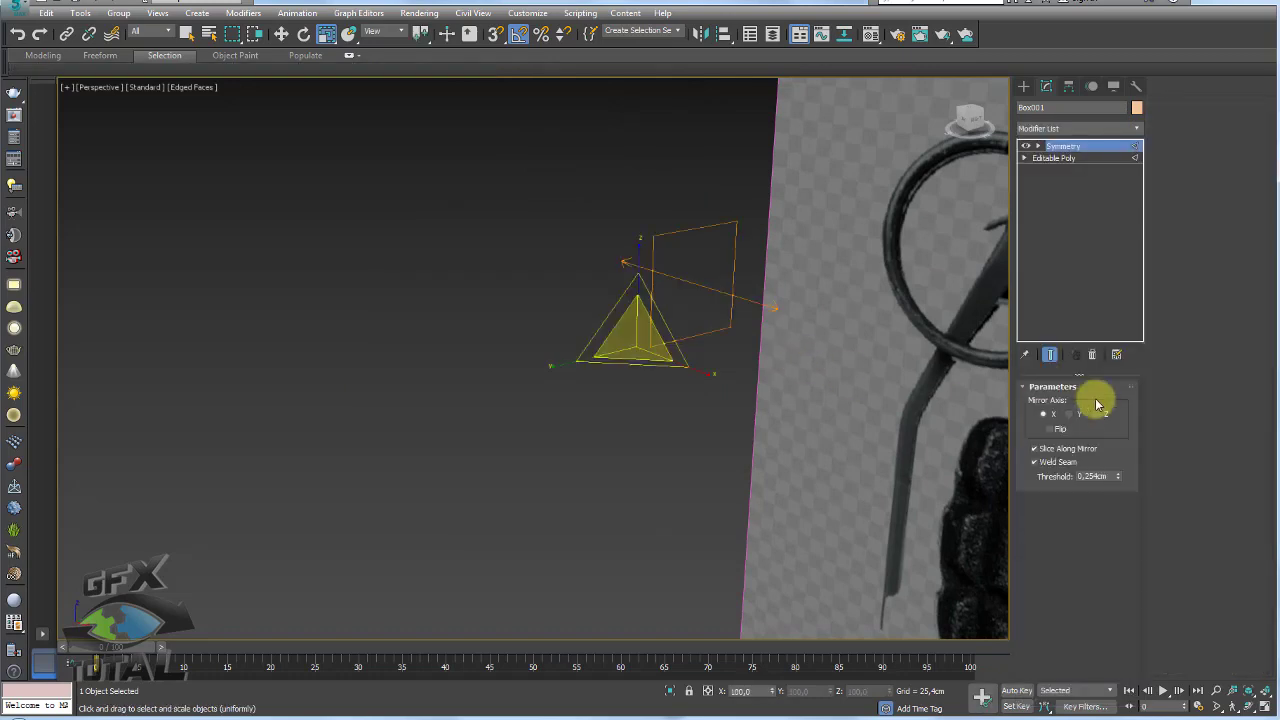
click(1072, 414)
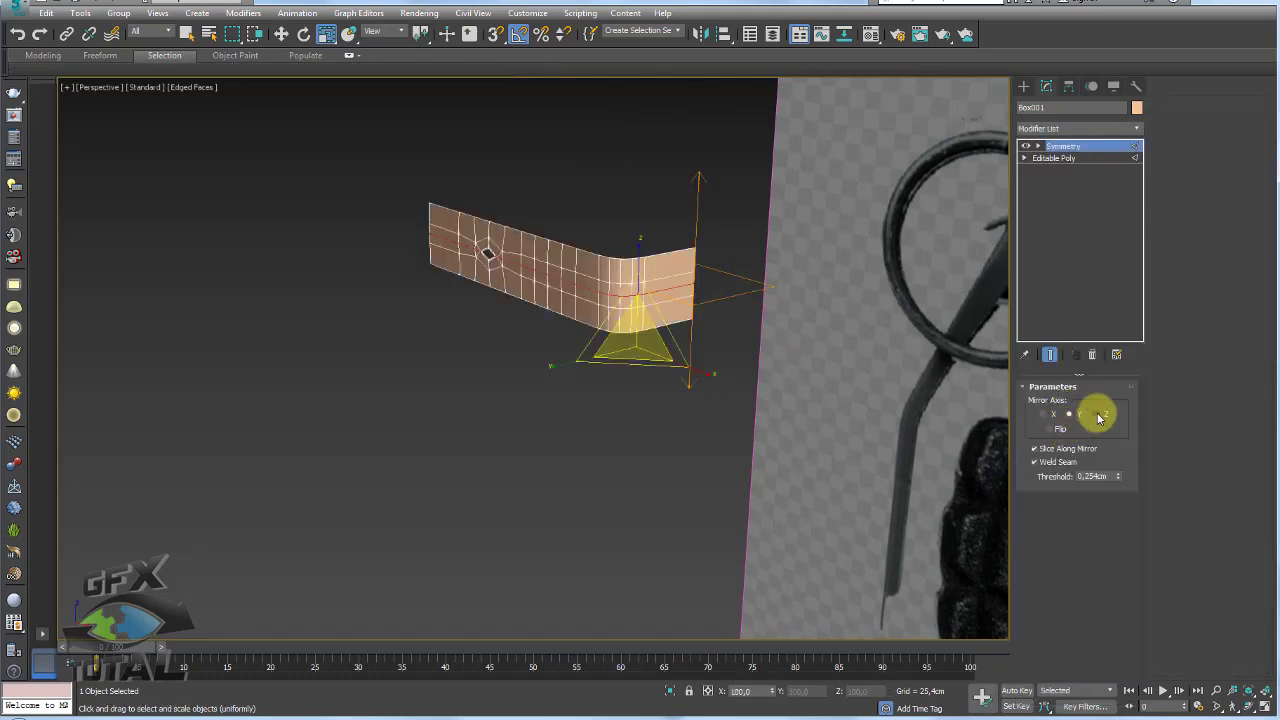
click(1095, 414)
click(1049, 428)
click(1049, 428)
alt+middle_drag(805, 364, 834, 383)
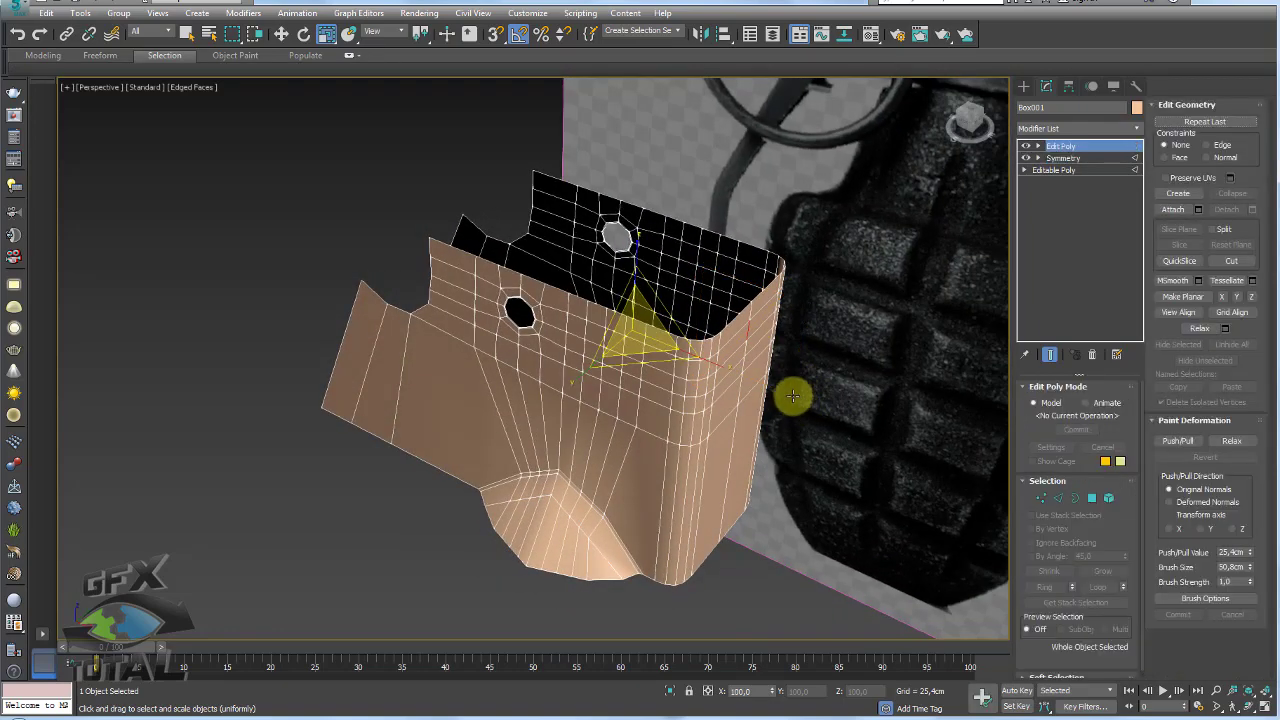
- Add a Shell modifier with Outer Amount 0 and Inner Amount 2.134cm
click(1137, 128)
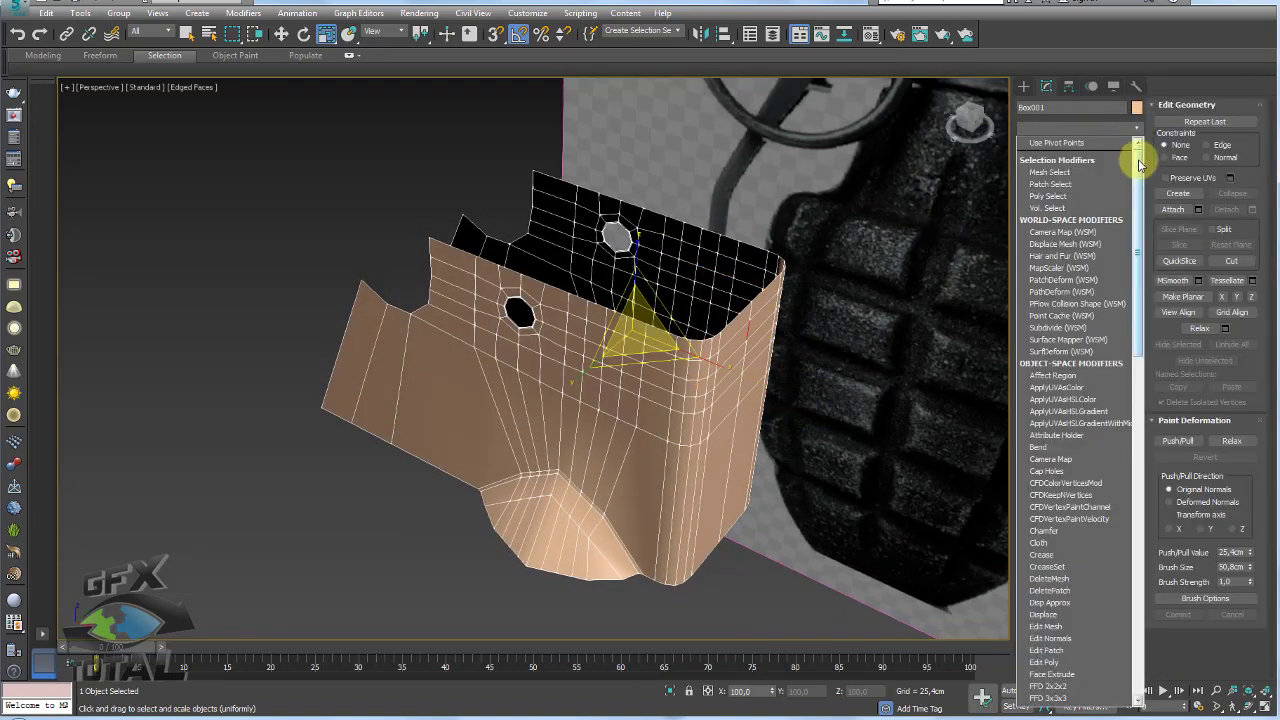
drag(1137, 157, 1129, 623)
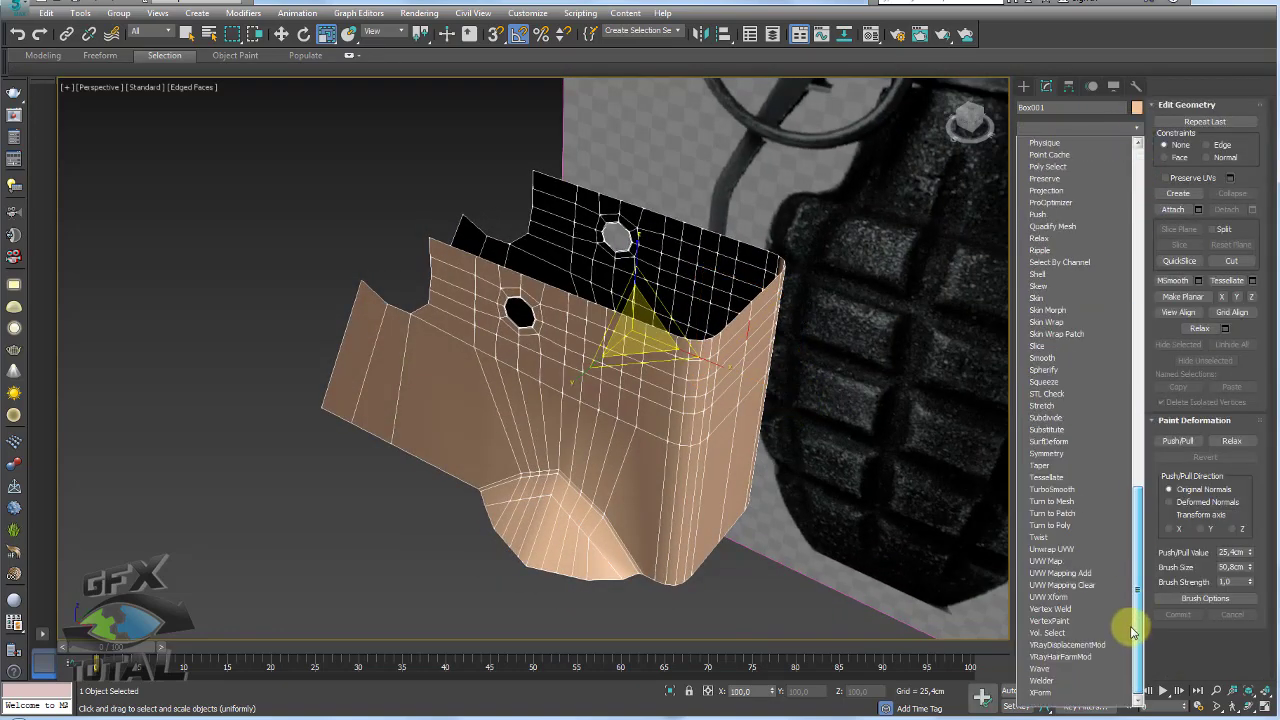
click(1040, 274)
right_click(1123, 422)
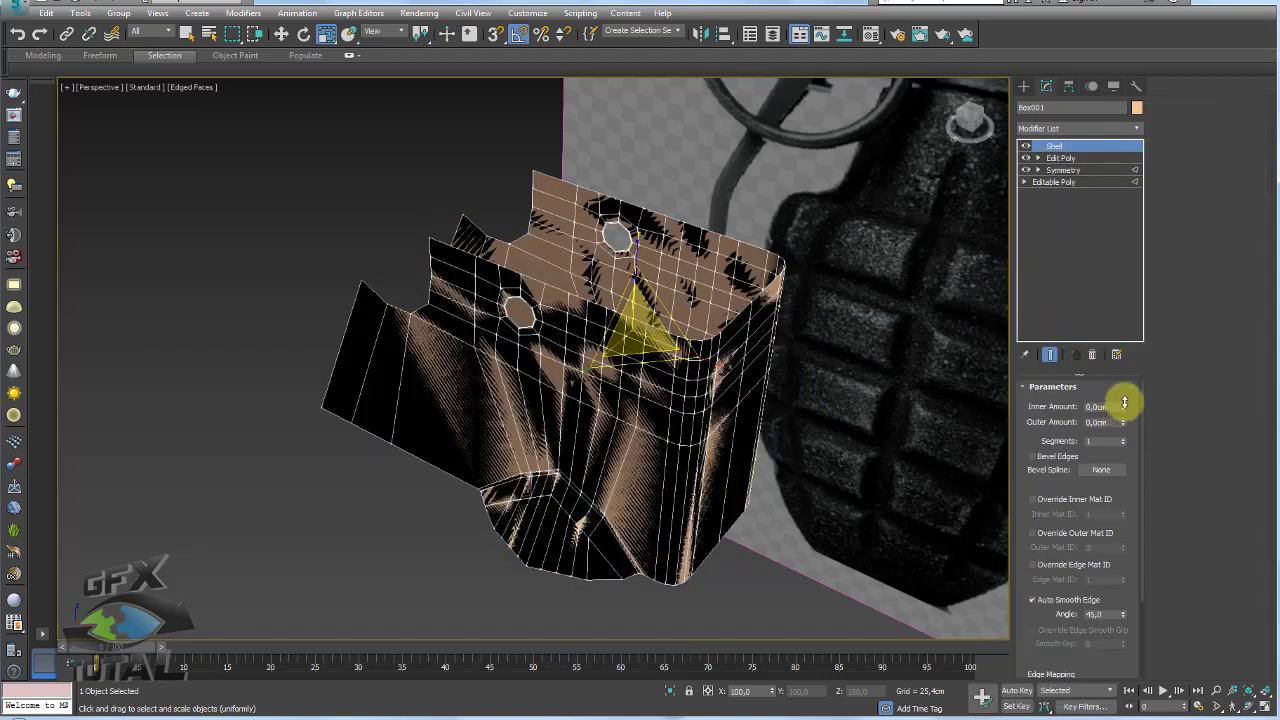
mouse_move(1123, 407)
mouse_down()
mouse_move(1129, 363)
mouse_move(1152, 345)
mouse_up()
mouse_move(723, 366)
alt+middle_down()
mouse_move(829, 343)
mouse_move(691, 429)
mouse_move(745, 432)
mouse_move(800, 400)
alt+middle_up()
- Preview the shelled part with TurboSmooth, remove it, and return to Editable Poly edges
key(ctrl+t)
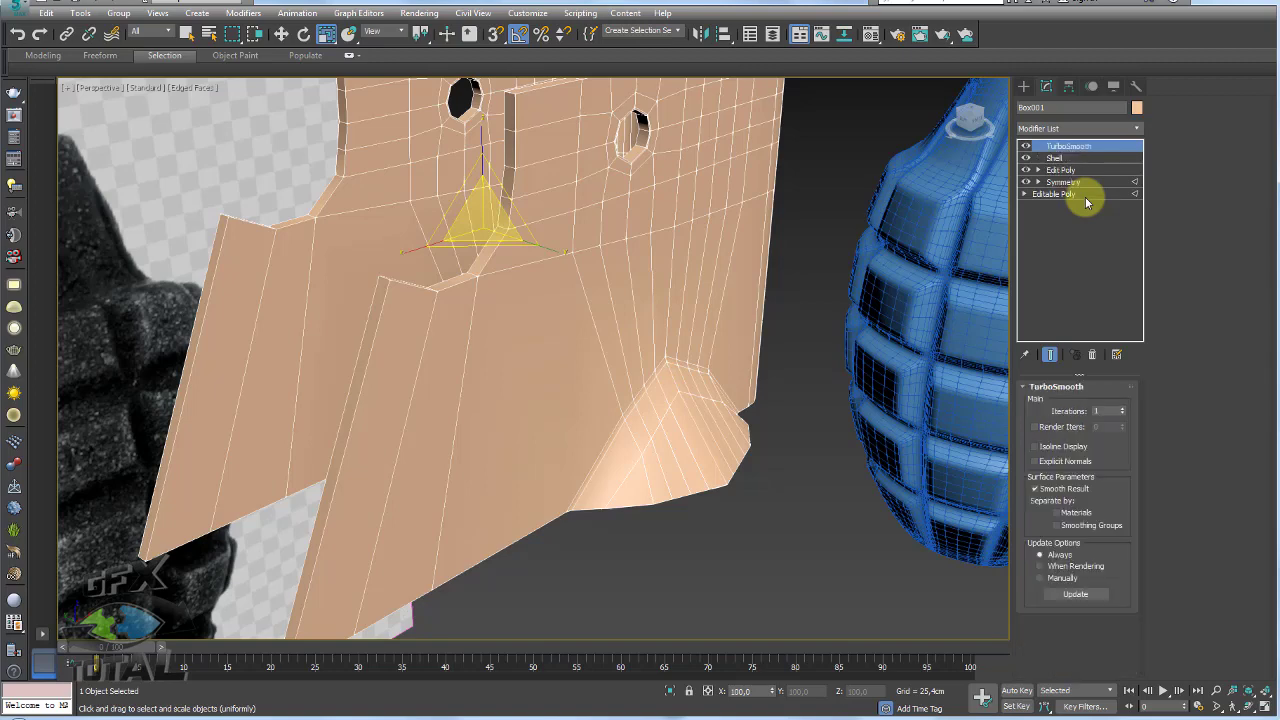
mouse_move(792, 404)
alt+middle_down()
mouse_move(686, 480)
mouse_move(720, 406)
alt+middle_up()
scroll(534, 414, up, 4)
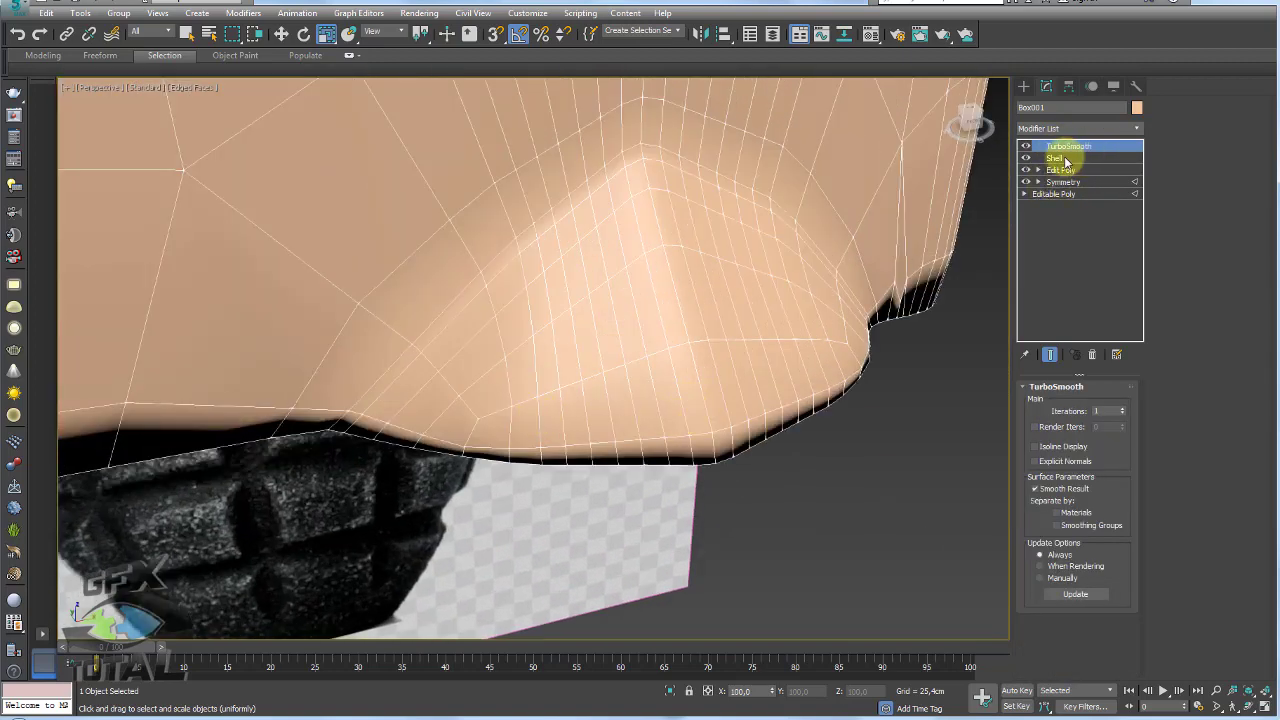
click(1092, 354)
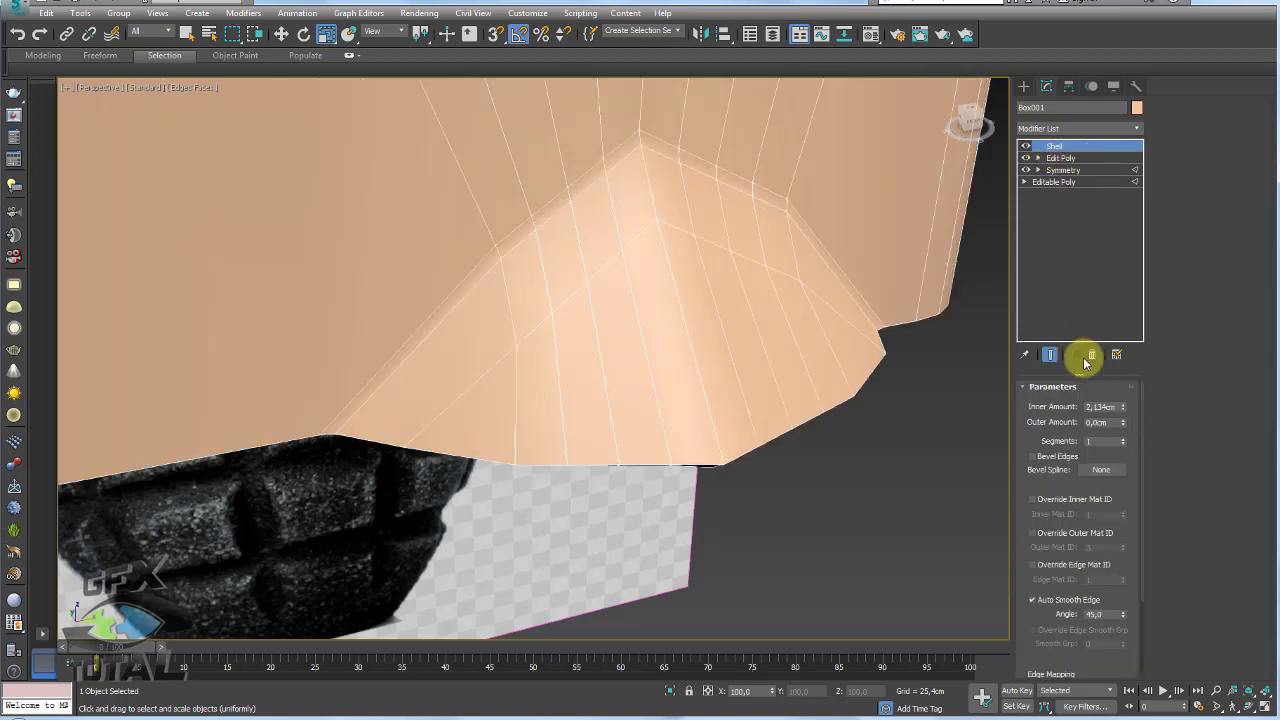
click(1061, 160)
scroll(583, 360, up, 3)
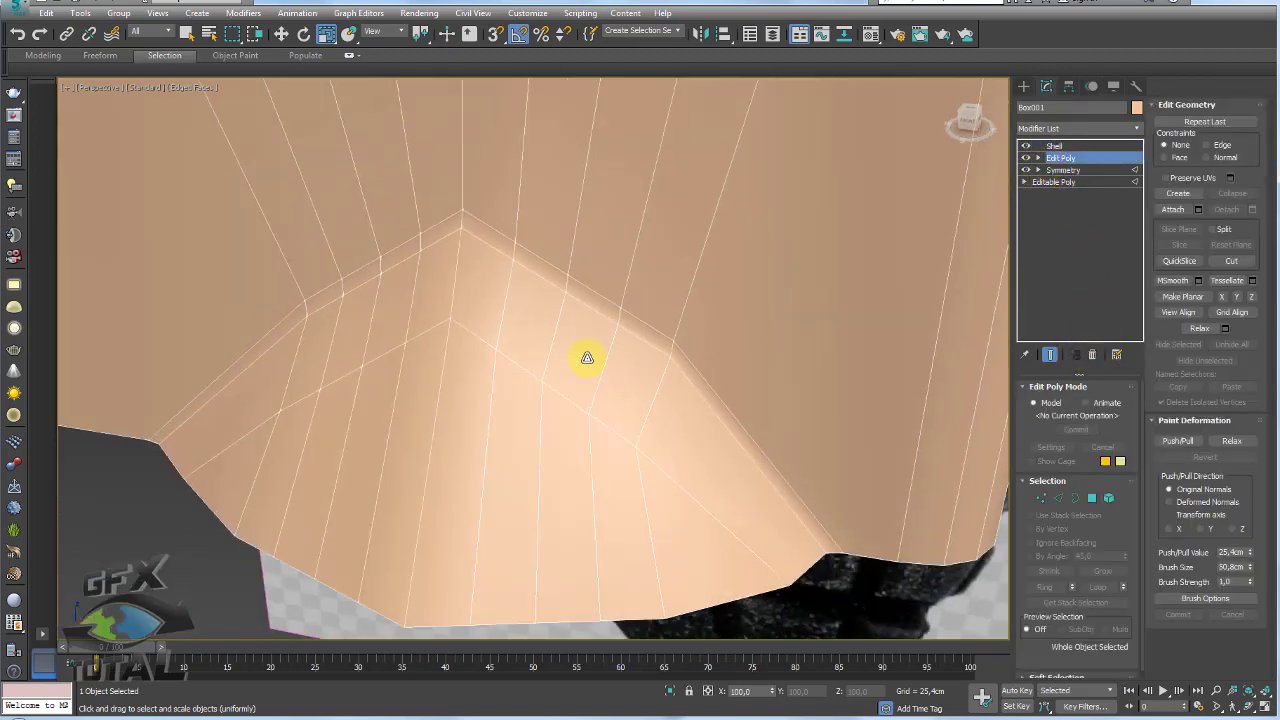
mouse_move(583, 360)
alt+middle_down()
mouse_move(686, 326)
mouse_move(761, 392)
mouse_move(711, 346)
mouse_move(760, 320)
alt+middle_up()
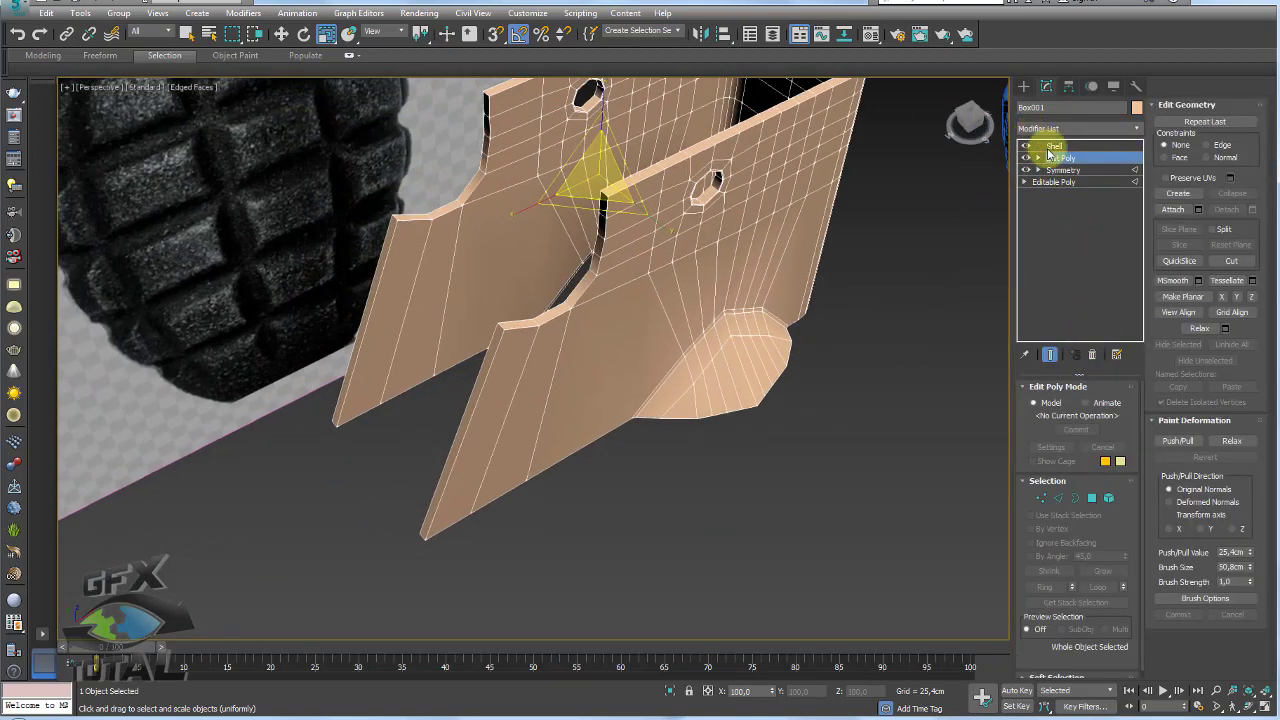
click(1052, 186)
- Zoom in on the base mesh and select the first vertical edge on the raised bump
alt+middle_drag(880, 343, 551, 386)
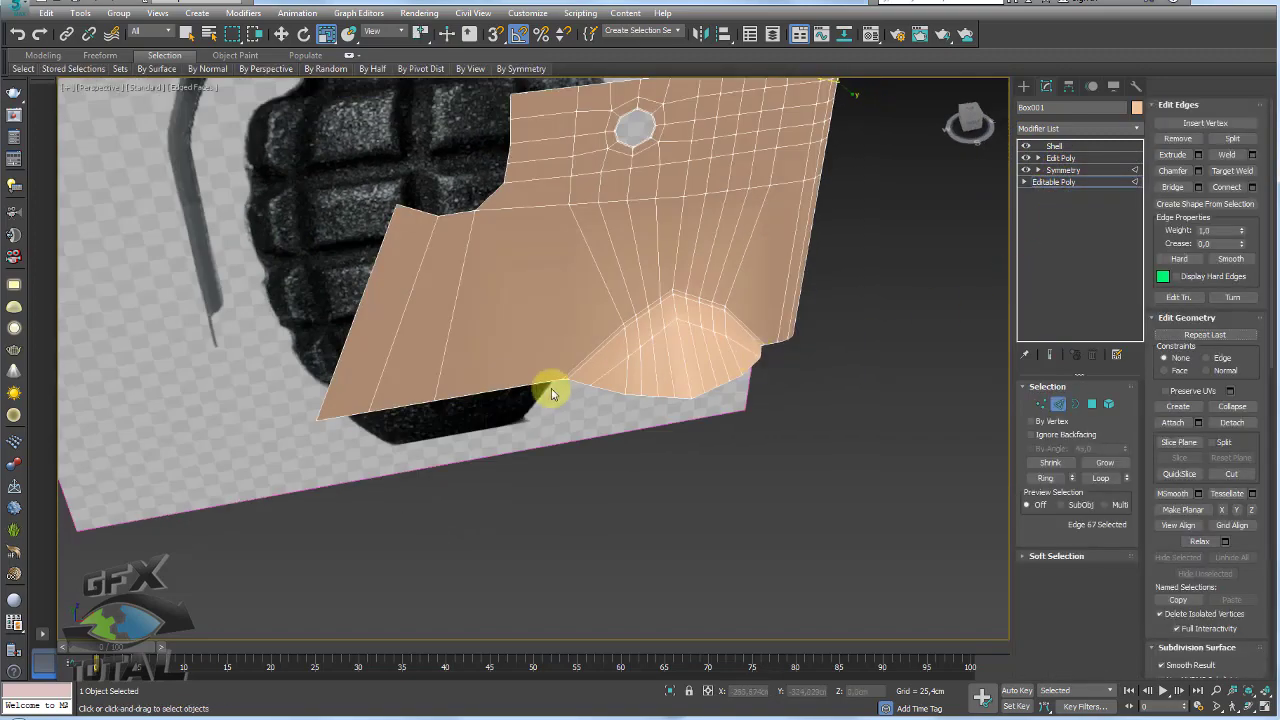
scroll(813, 262, up, 3)
mouse_move(978, 415)
alt+middle_down()
mouse_move(694, 346)
mouse_move(754, 403)
mouse_move(611, 420)
mouse_move(646, 409)
mouse_move(510, 327)
alt+middle_up()
scroll(690, 352, up, 3)
scroll(765, 400, up, 3)
scroll(771, 396, down, 3)
scroll(663, 377, up, 2)
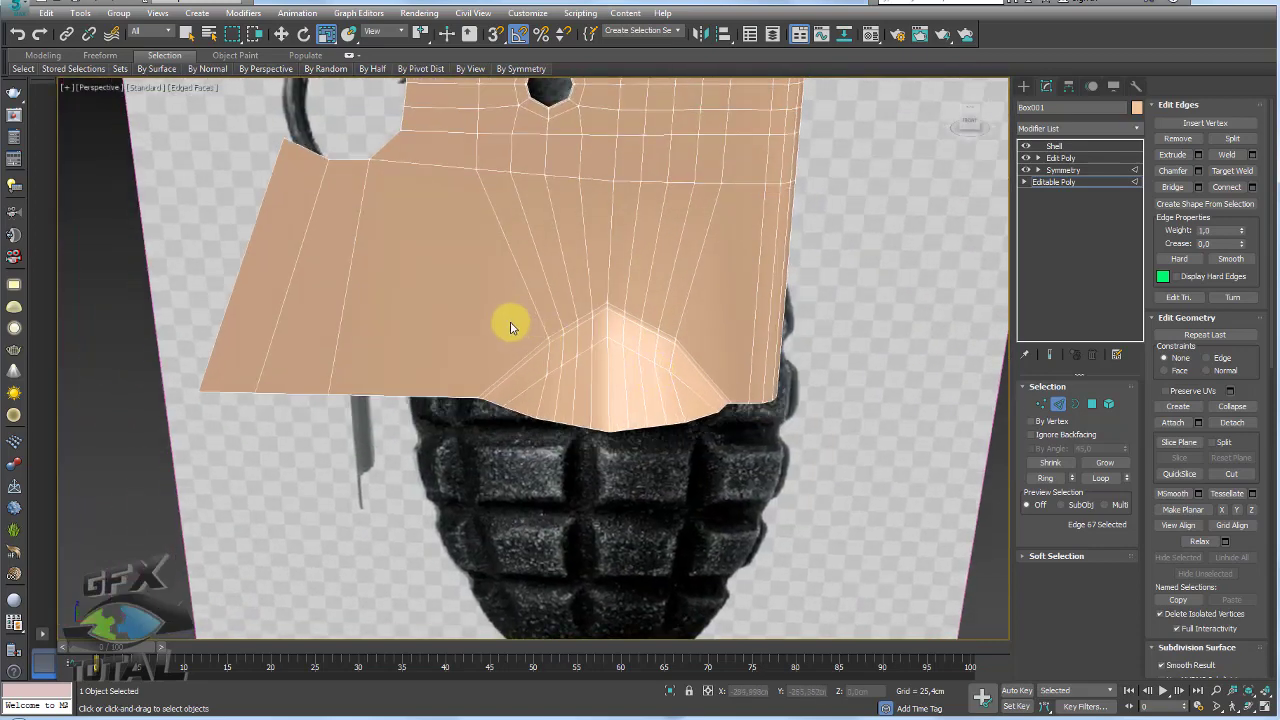
scroll(539, 320, up, 2)
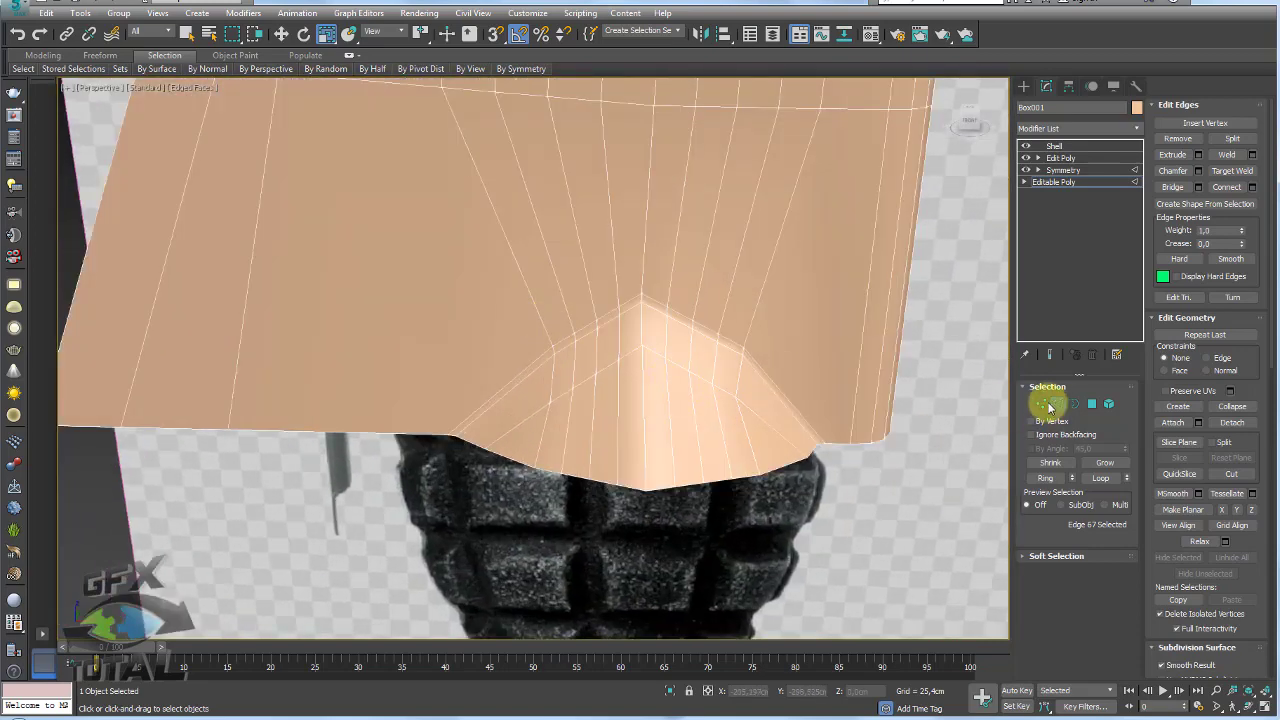
click(543, 443)
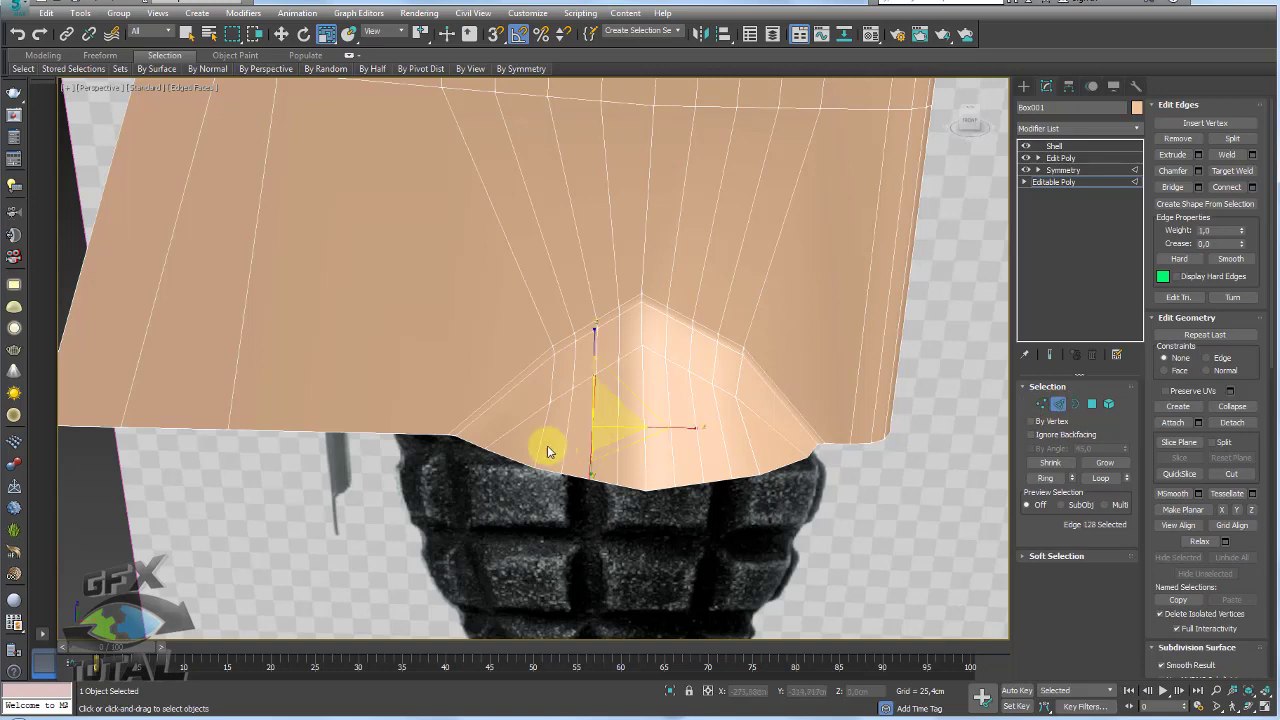
alt+middle_drag(543, 443, 571, 451)
scroll(566, 463, up, 2)
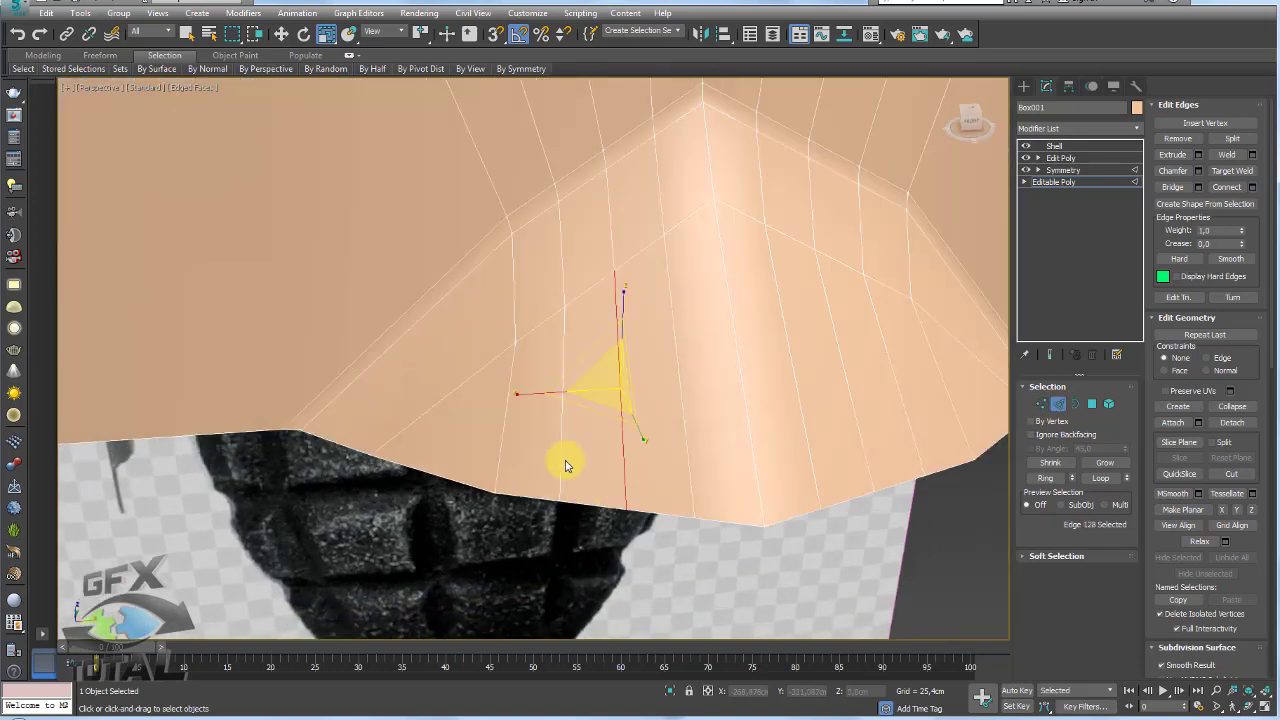
- Add more vertical bump edges to the selection, bringing it to 10 edges
ctrl+click(688, 472)
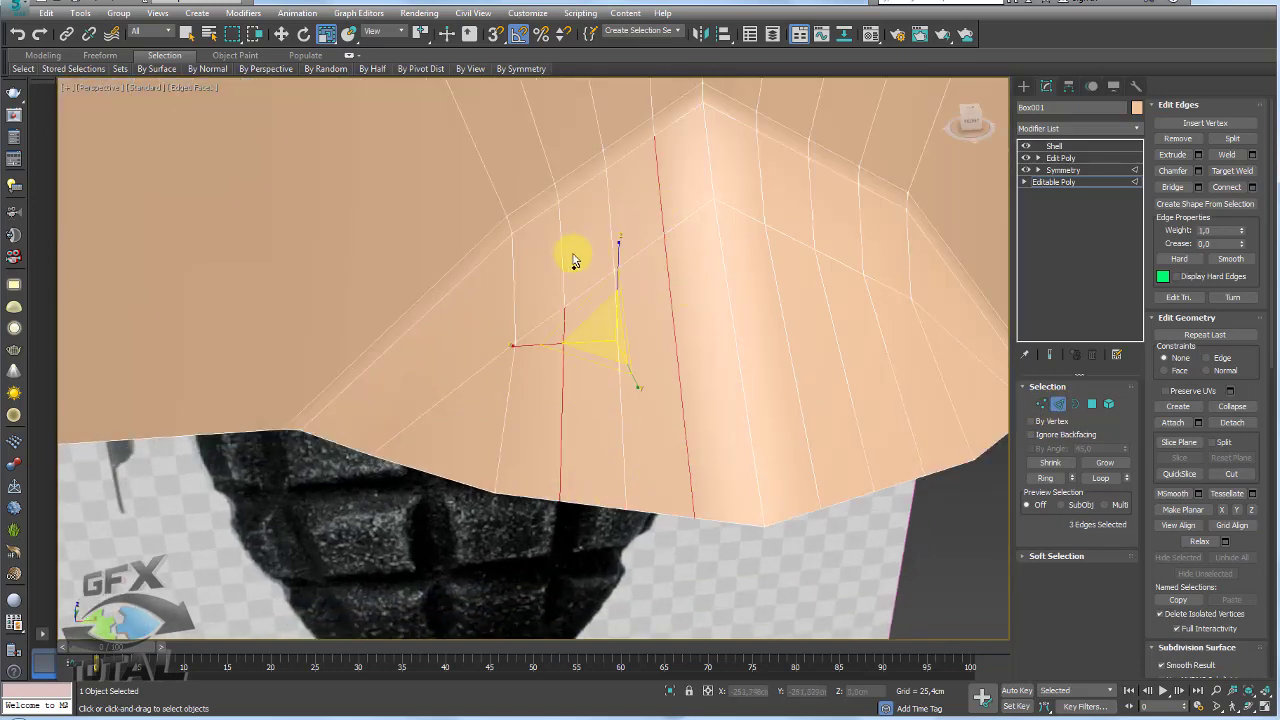
ctrl+click(554, 186)
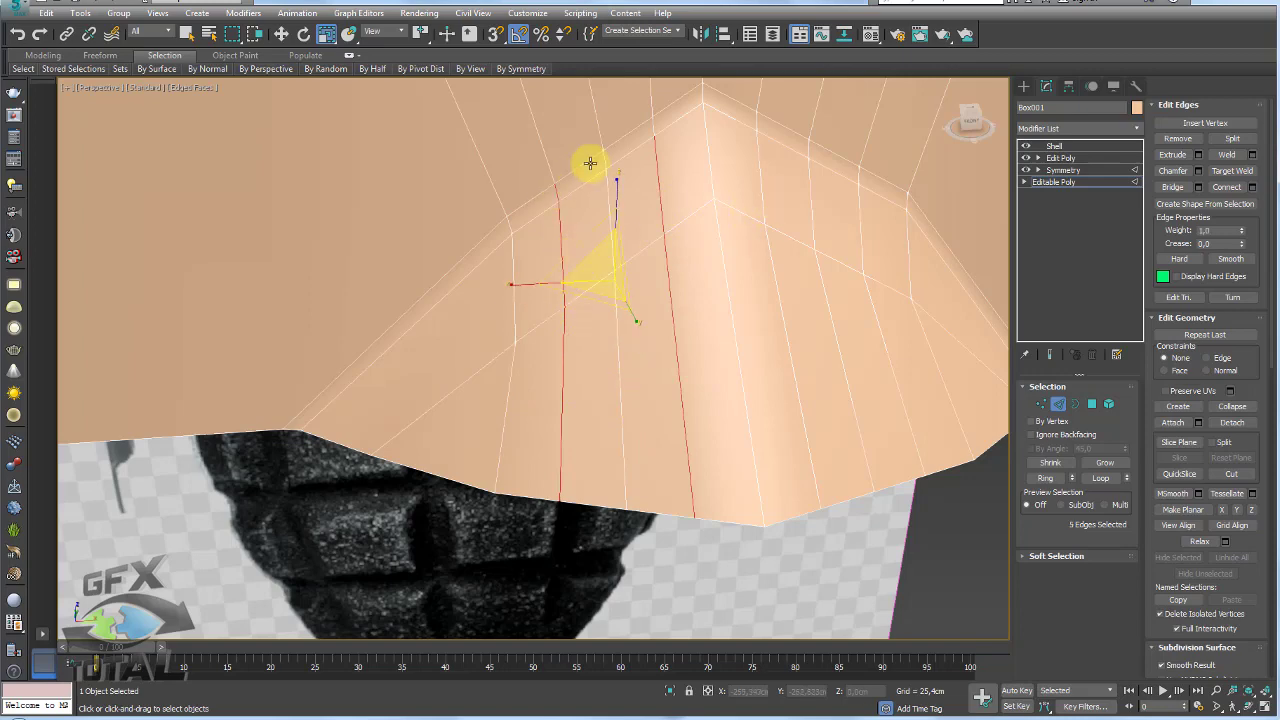
ctrl+click(650, 125)
alt+middle_drag(717, 160, 808, 230)
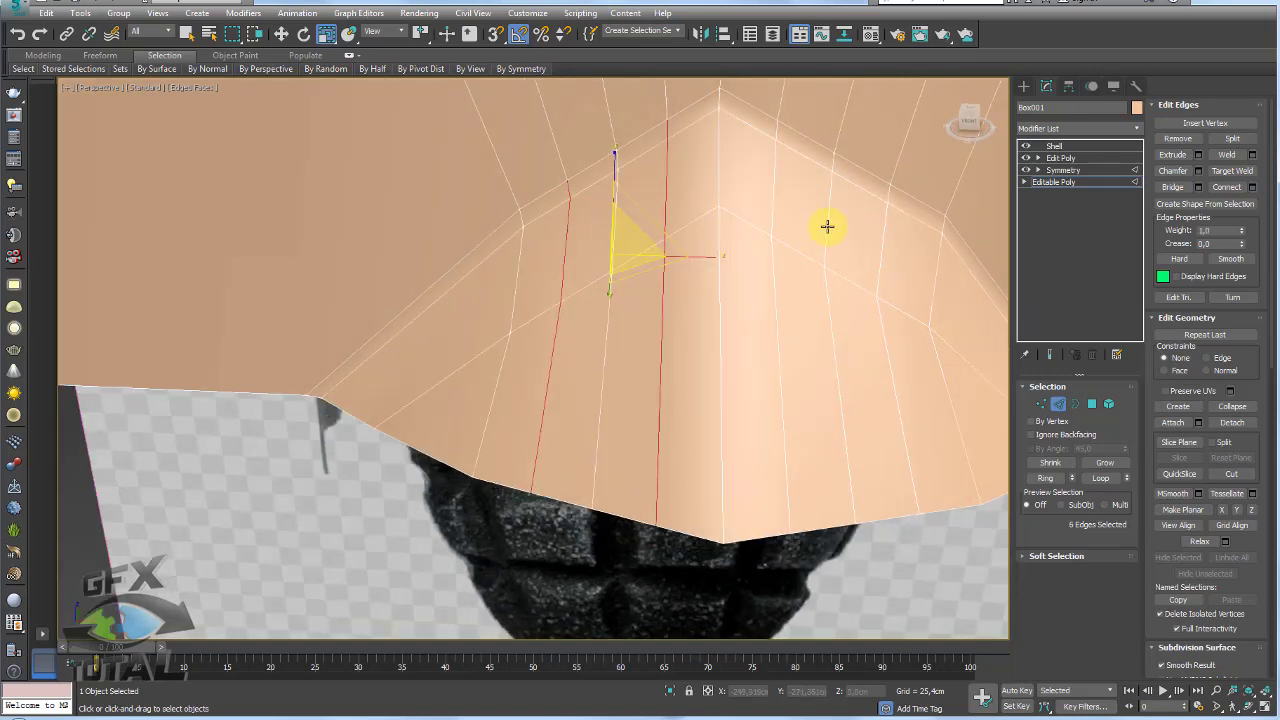
ctrl+click(777, 228)
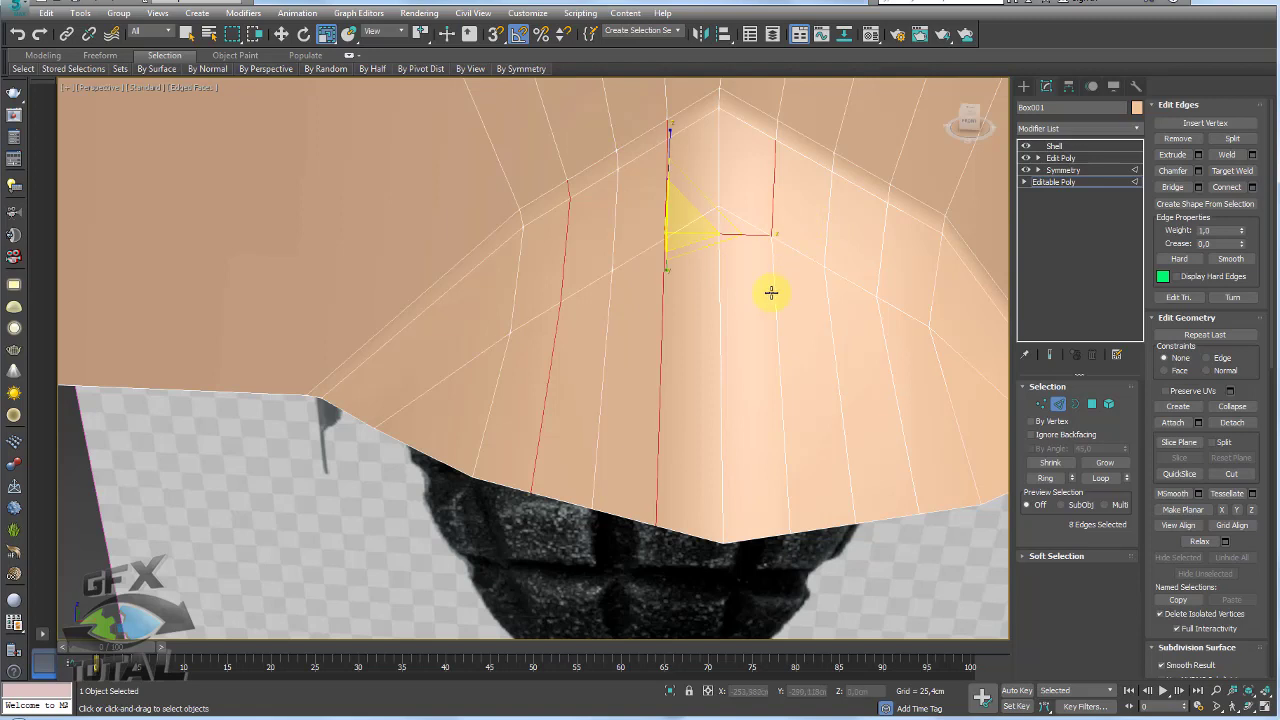
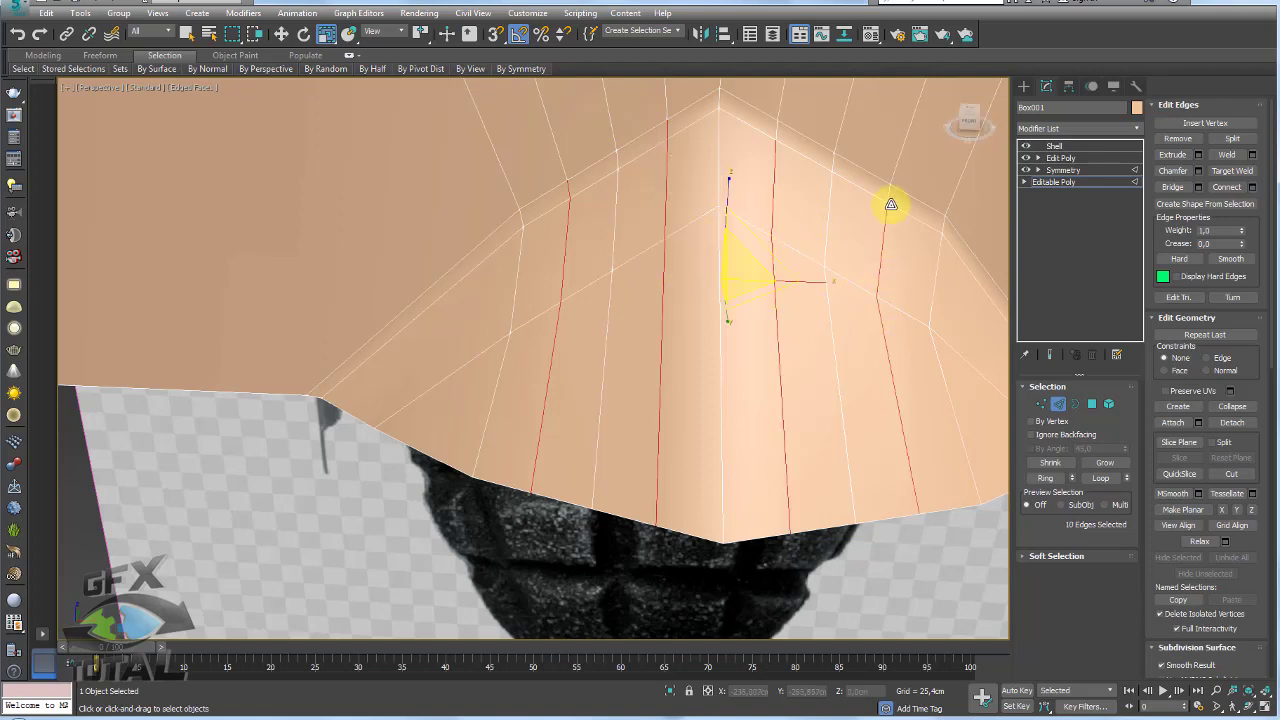
- Remove the extra vertical edges at the lever's top bend and frame the notch
click(1177, 138)
mouse_move(823, 189)
alt+middle_down()
mouse_move(727, 255)
mouse_move(771, 329)
mouse_move(706, 291)
alt+middle_up()
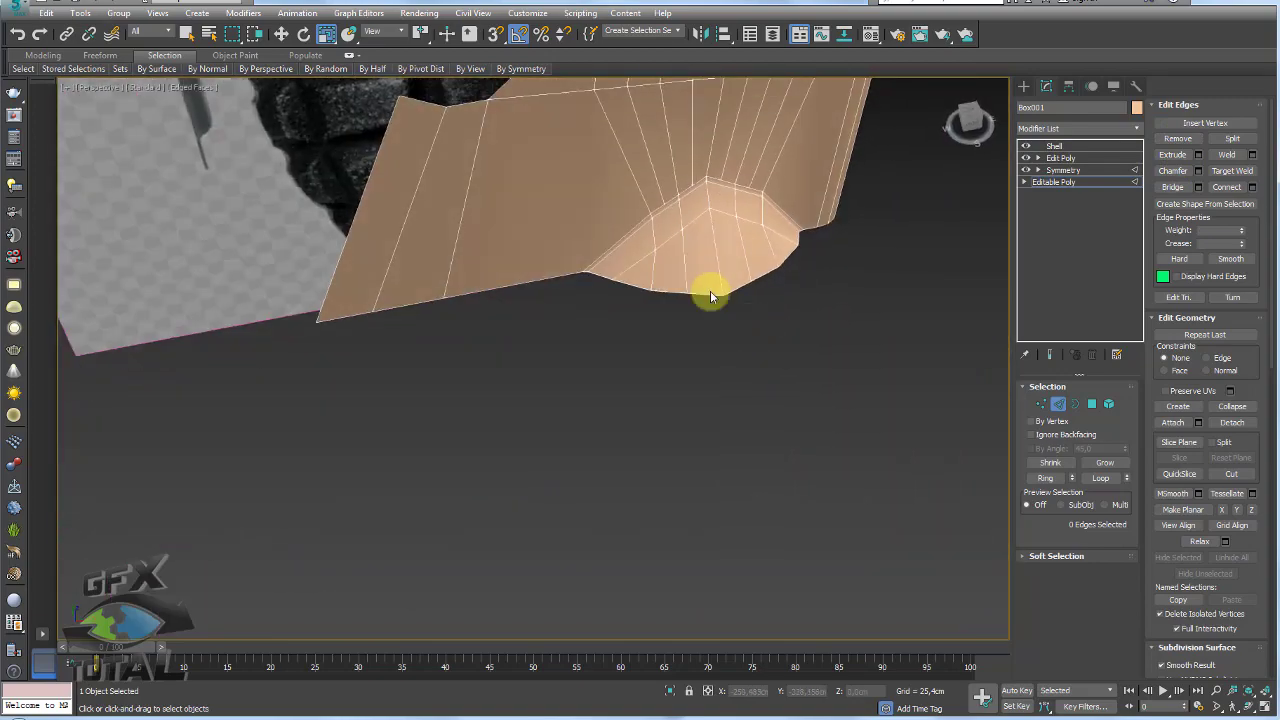
scroll(706, 291, up, 3)
mouse_move(651, 249)
middle_down()
mouse_move(645, 325)
mouse_move(623, 287)
mouse_move(634, 340)
middle_up()
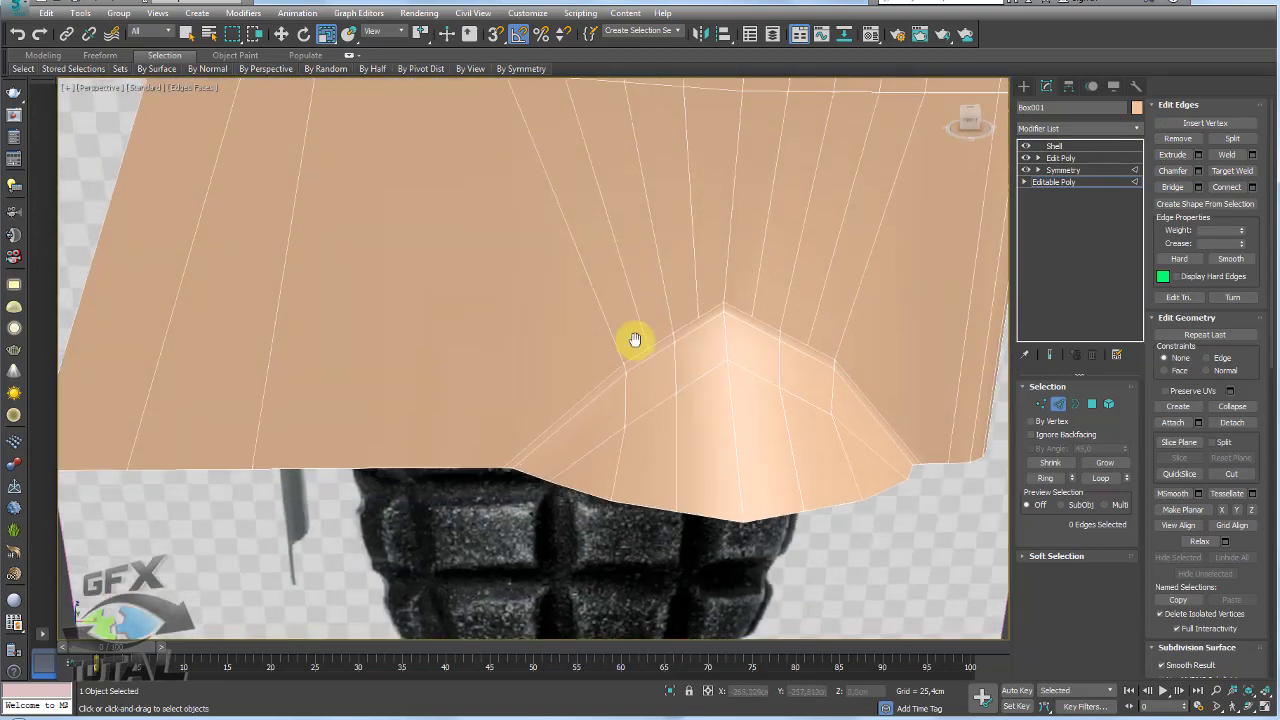
scroll(634, 350, down, 2)
scroll(645, 347, up, 5)
scroll(640, 346, down, 2)
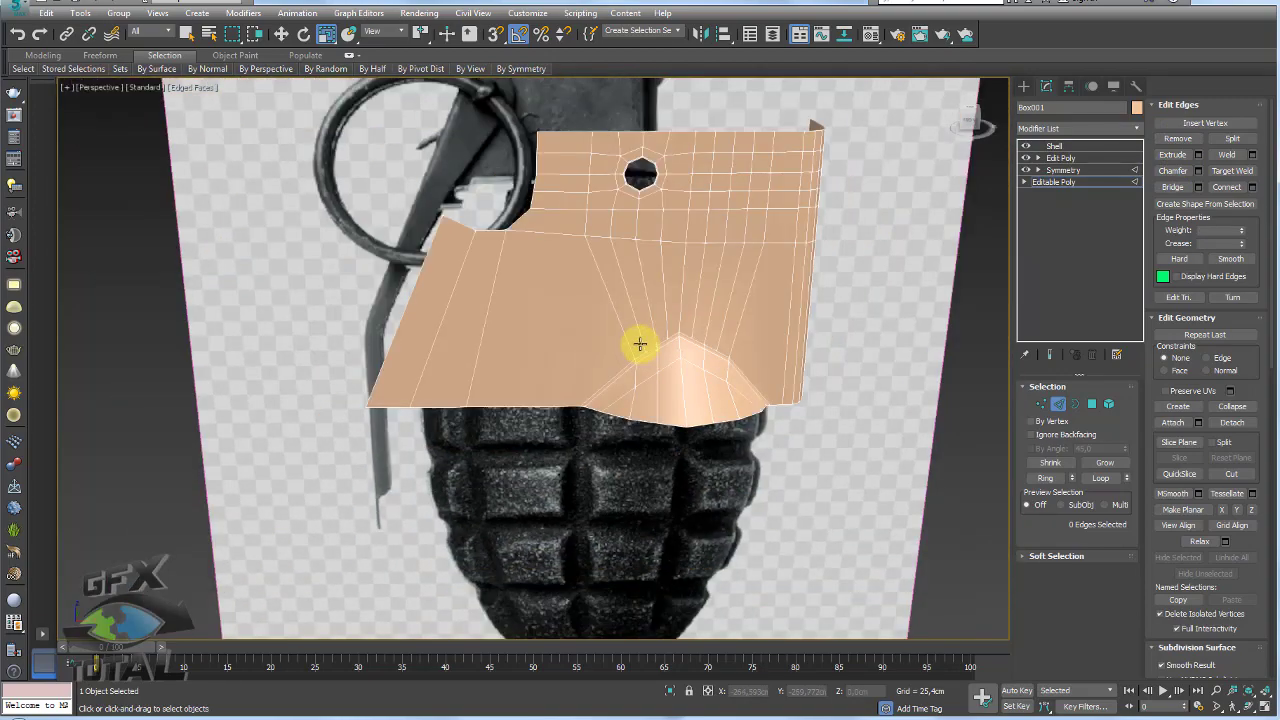
scroll(680, 331, up, 3)
scroll(766, 326, up, 1)
alt+middle_drag(766, 326, 631, 305)
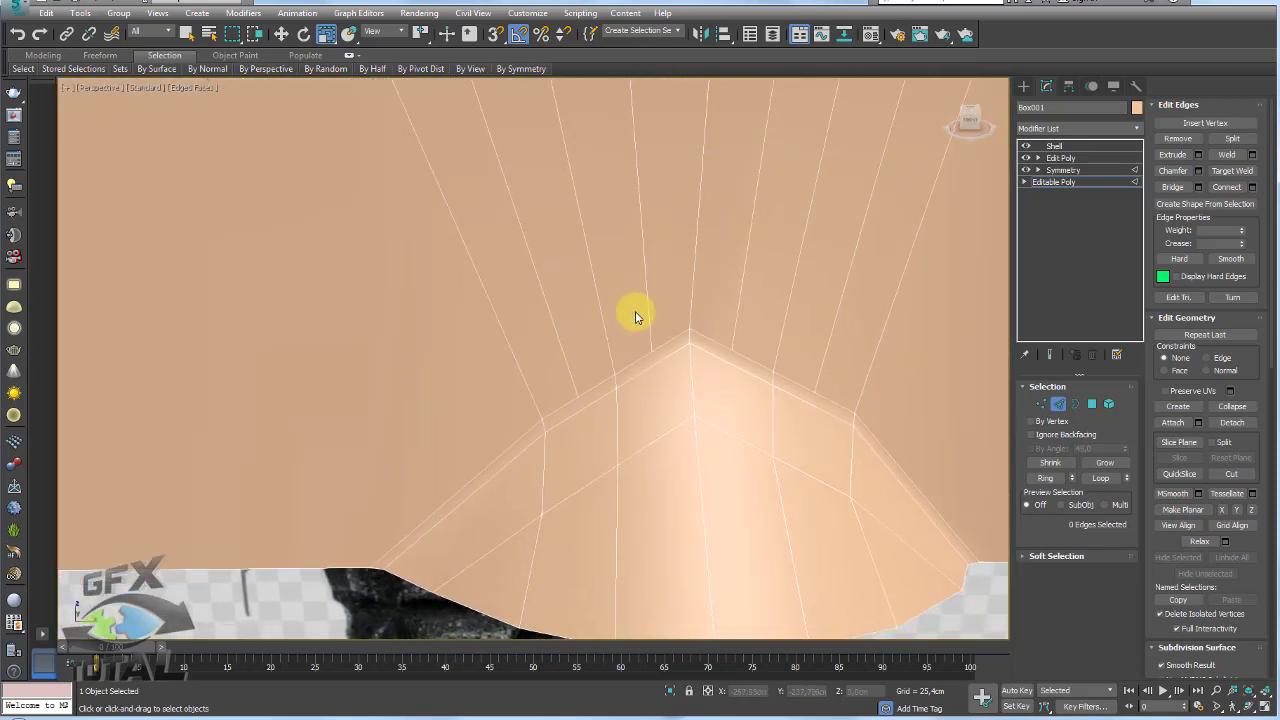
- In Vertex mode, cut a new edge loop around the bend's peak and close it on the left edge
click(1041, 404)
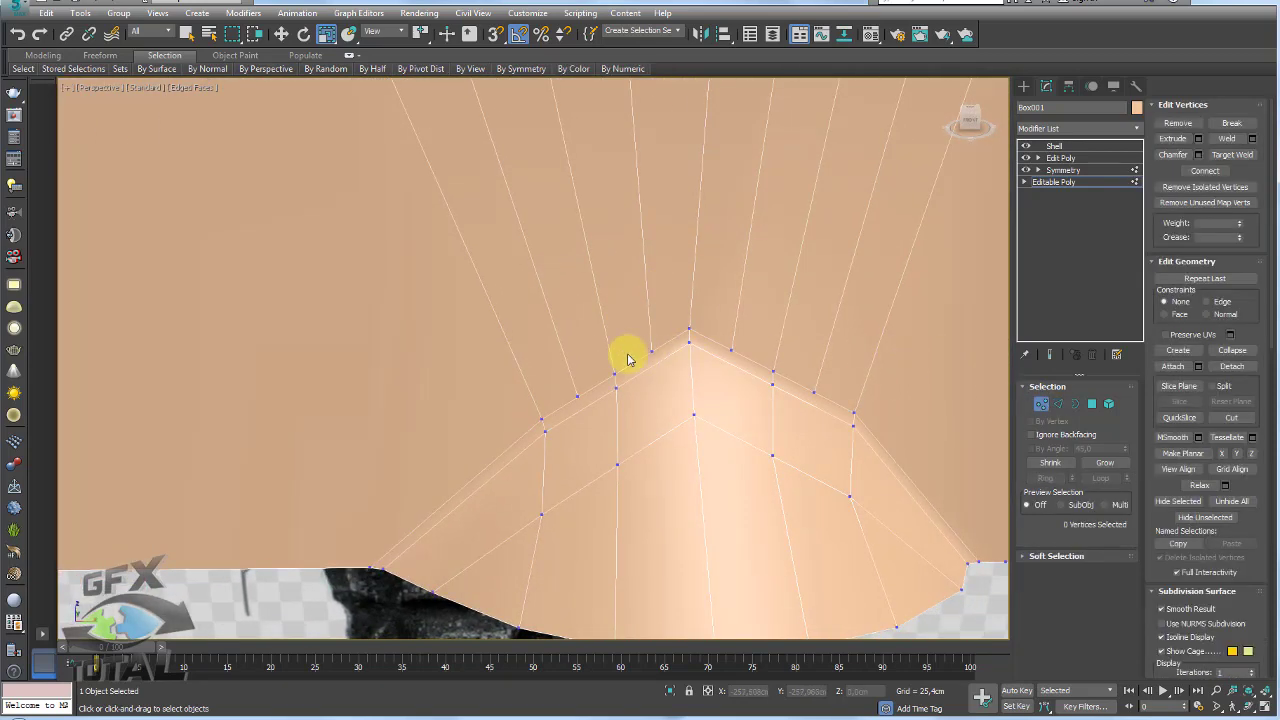
key(alt+c)
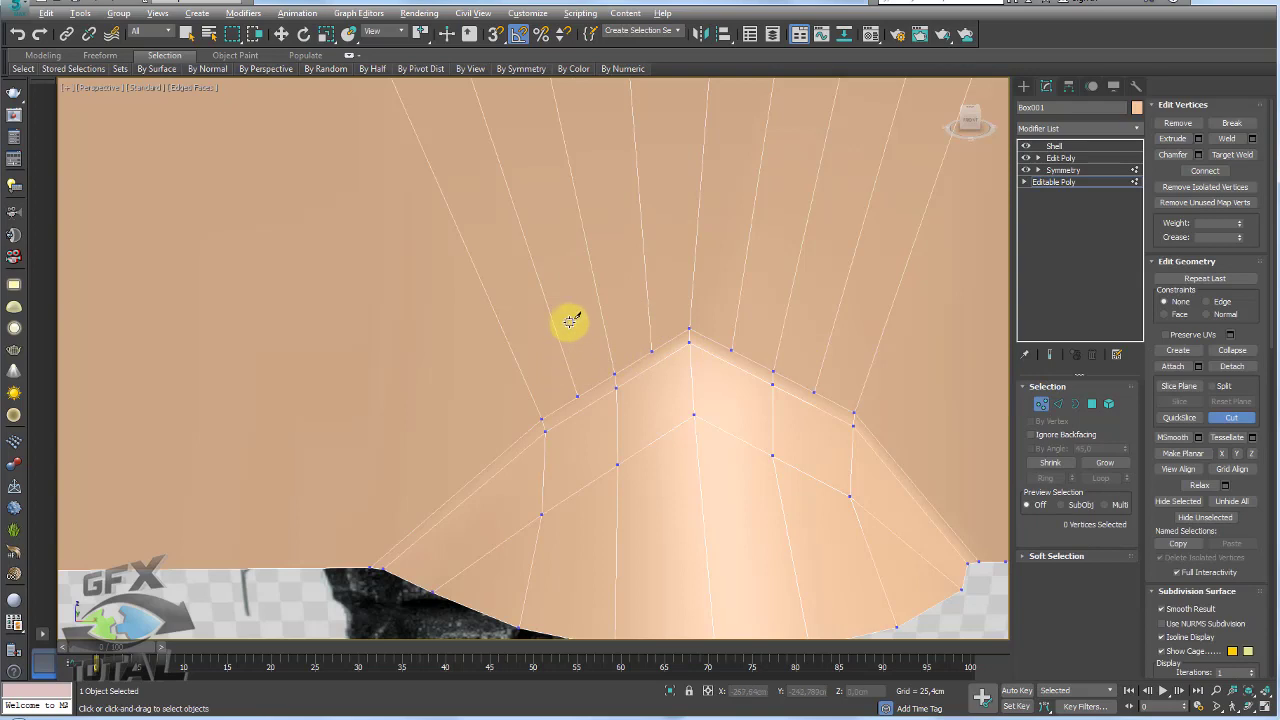
click(559, 339)
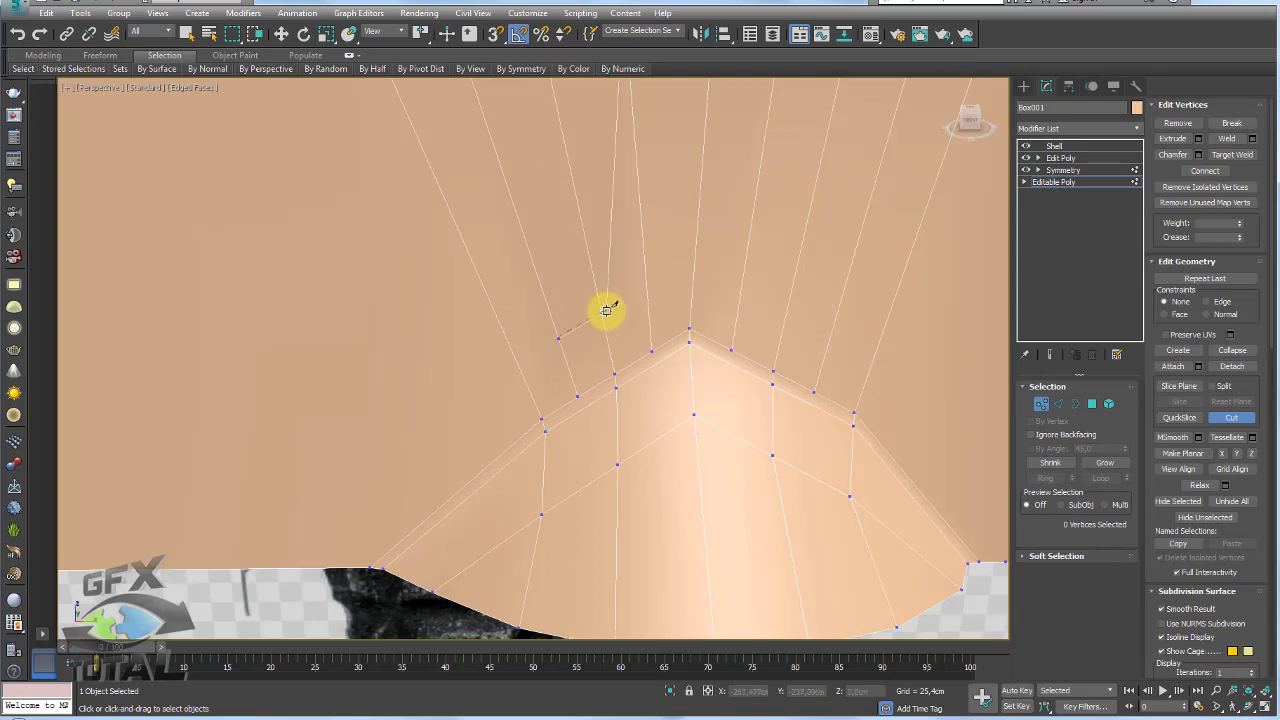
click(601, 313)
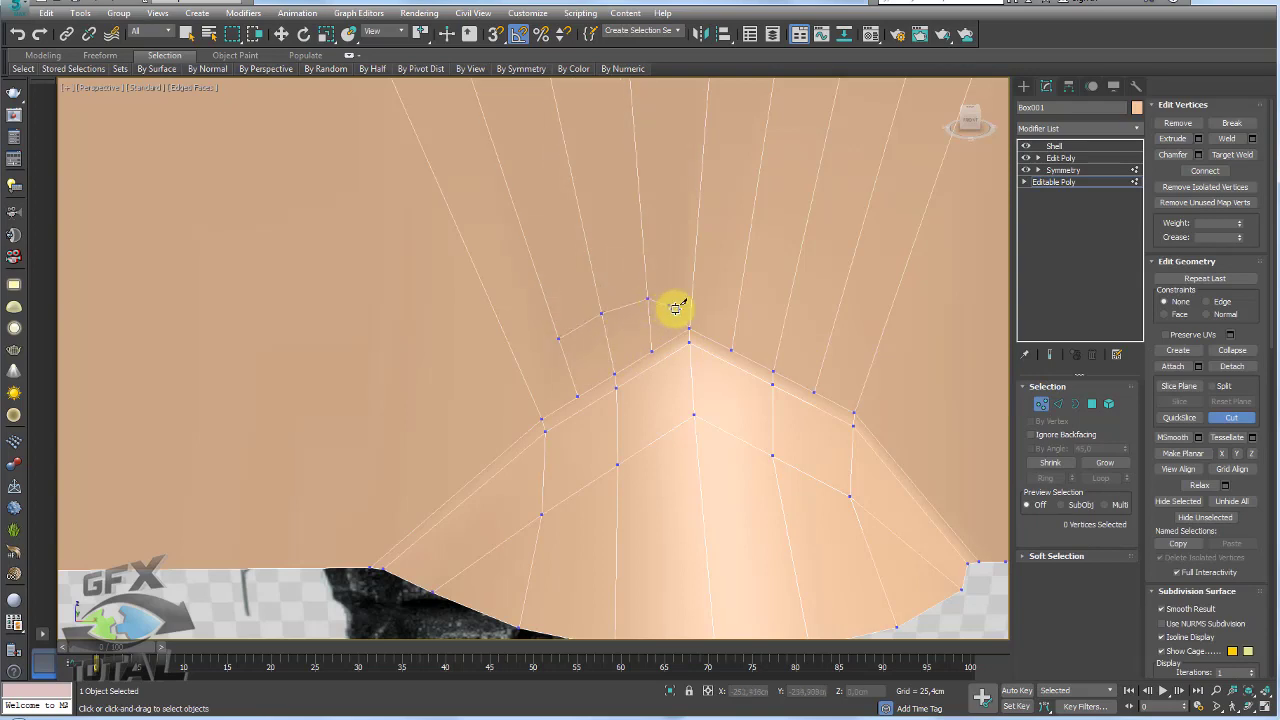
click(690, 327)
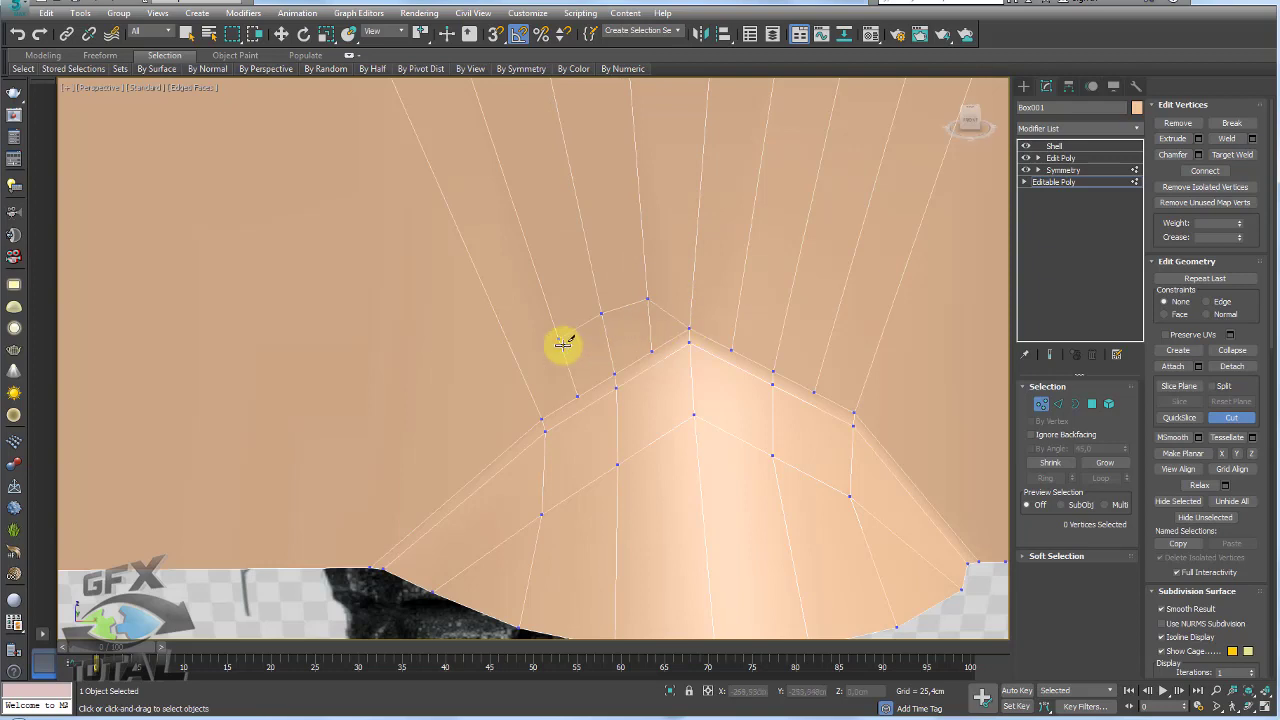
click(557, 339)
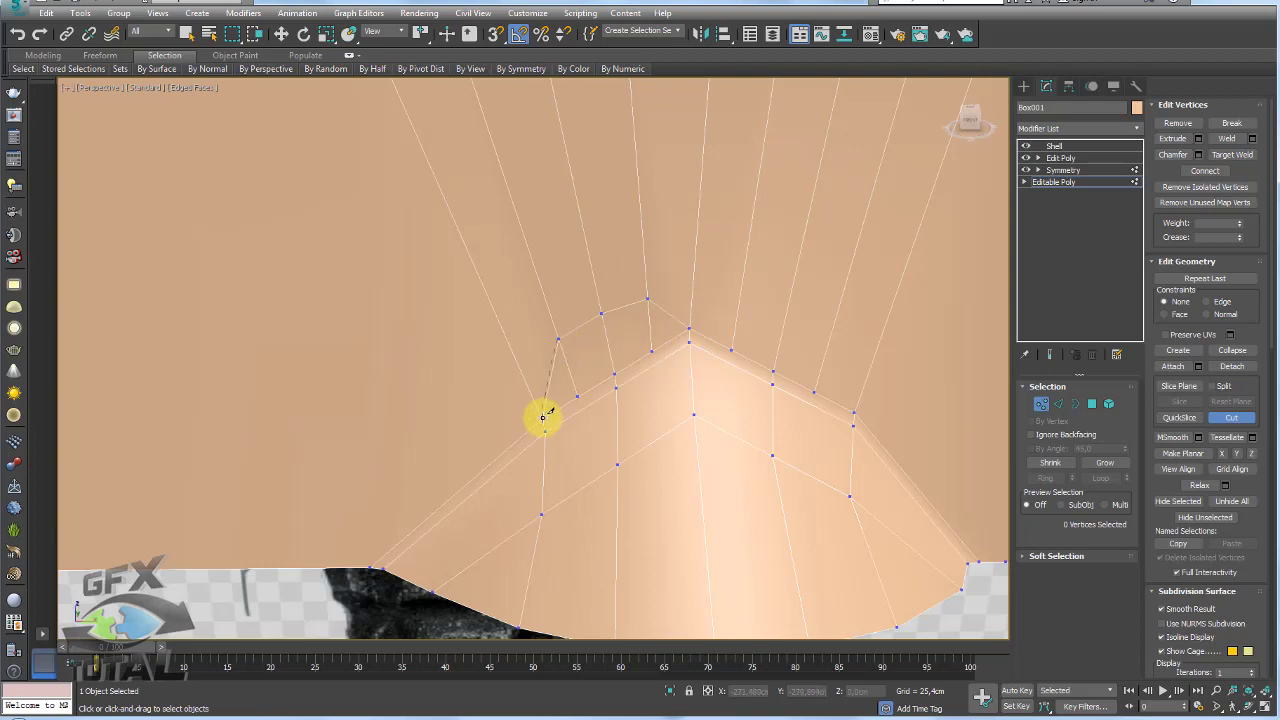
- Cut another edge from the peak vertex rightward across the bend
click(1058, 404)
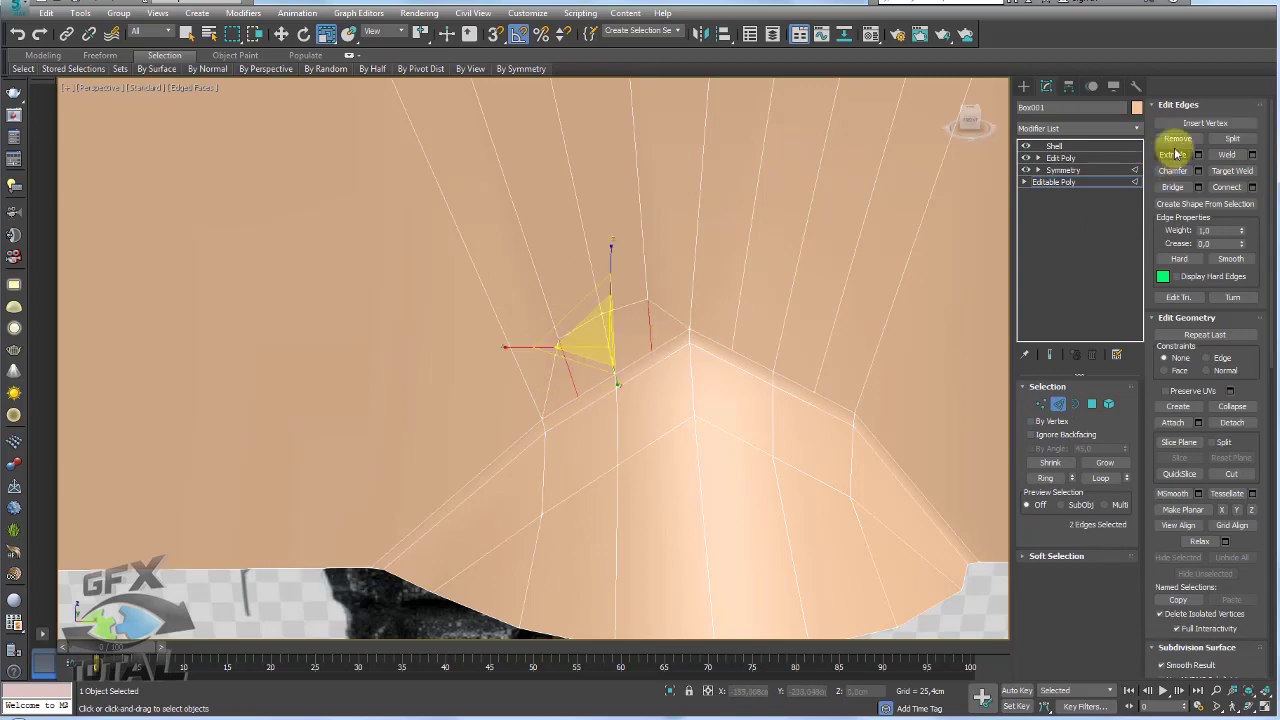
click(981, 260)
alt+middle_drag(981, 260, 710, 320)
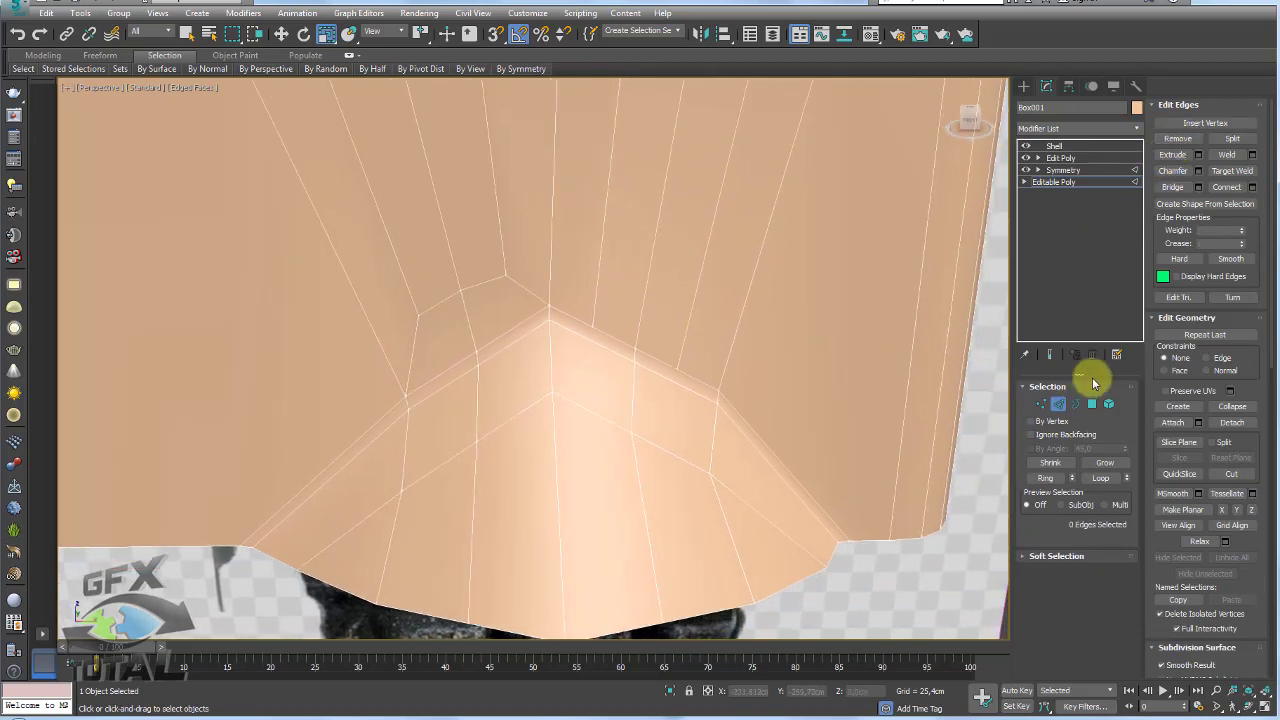
click(1041, 404)
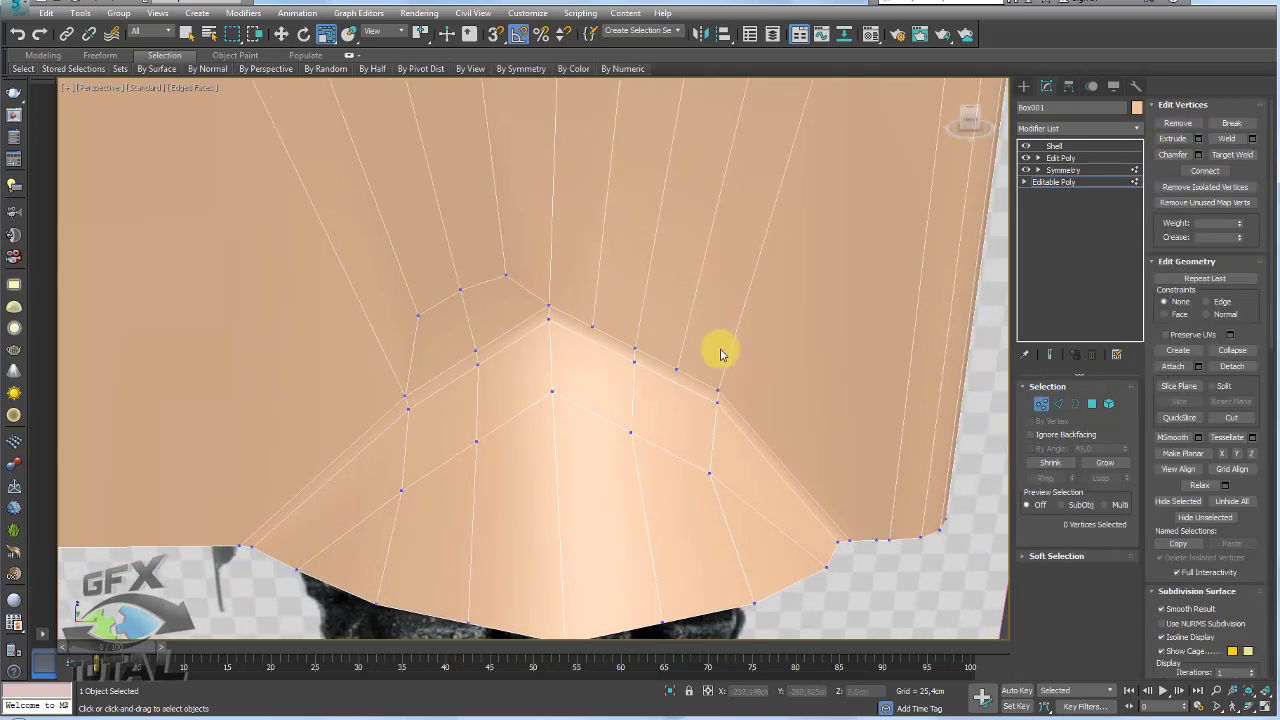
click(549, 302)
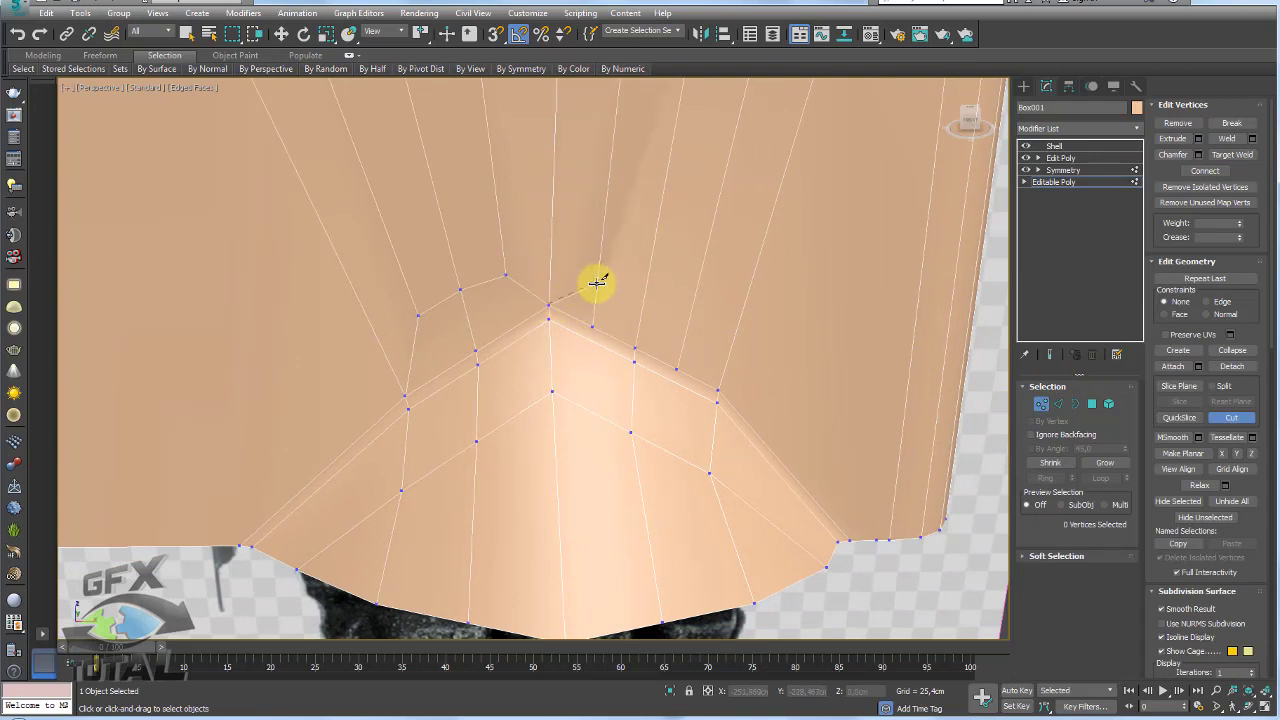
click(597, 283)
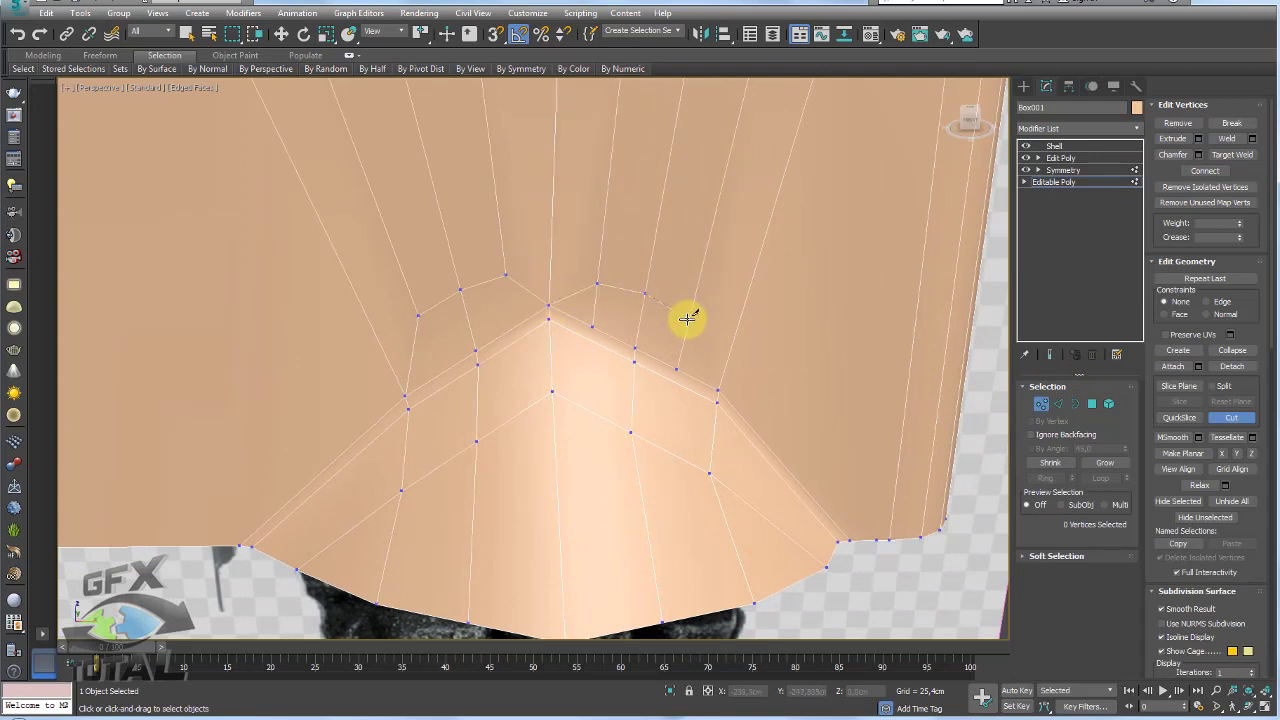
- Remove the unwanted edge right of the peak
click(1058, 403)
click(677, 345)
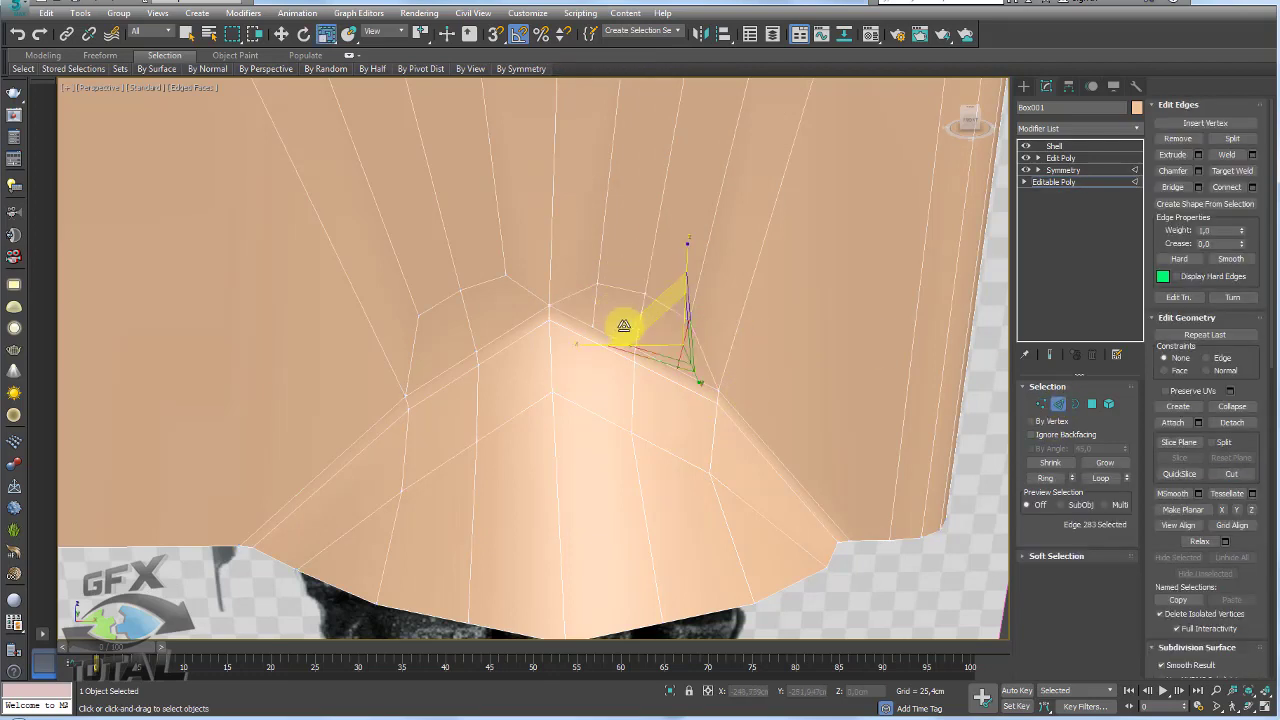
click(1177, 138)
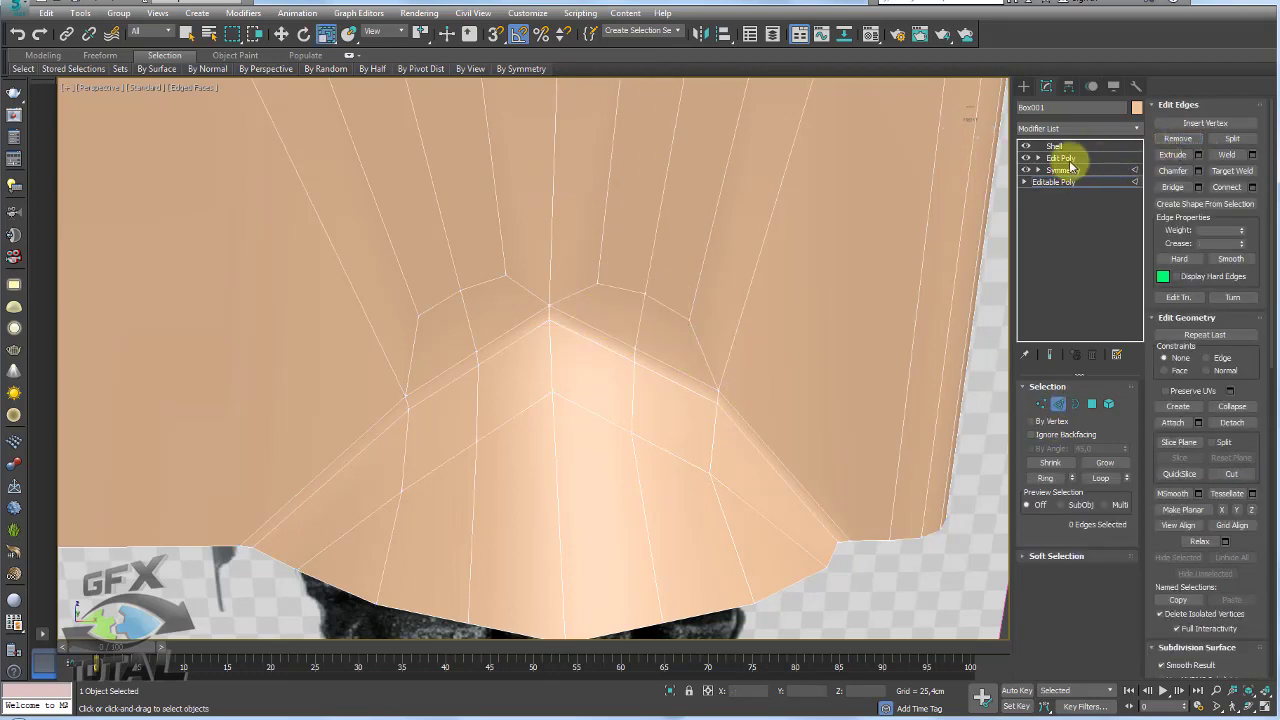
click(1066, 171)
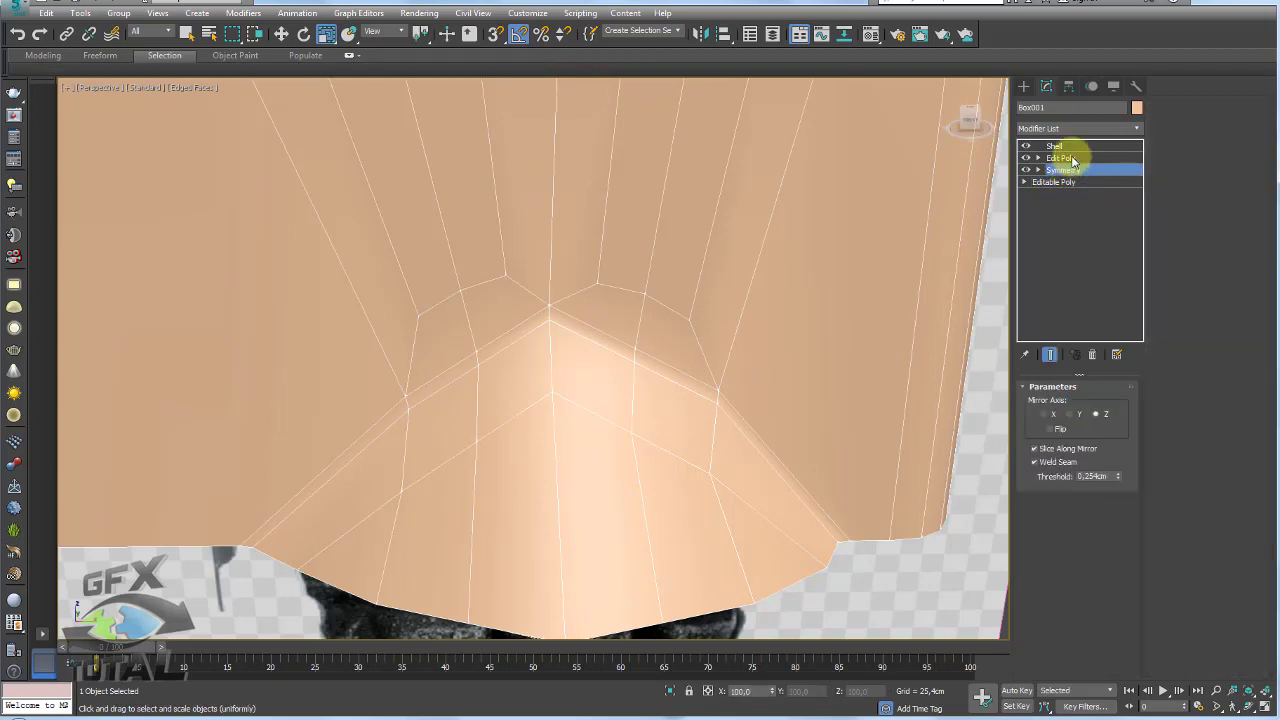
- Add a TurboSmooth modifier above the Shell and inspect the smoothed lever
click(1066, 157)
click(1055, 146)
scroll(800, 266, down, 3)
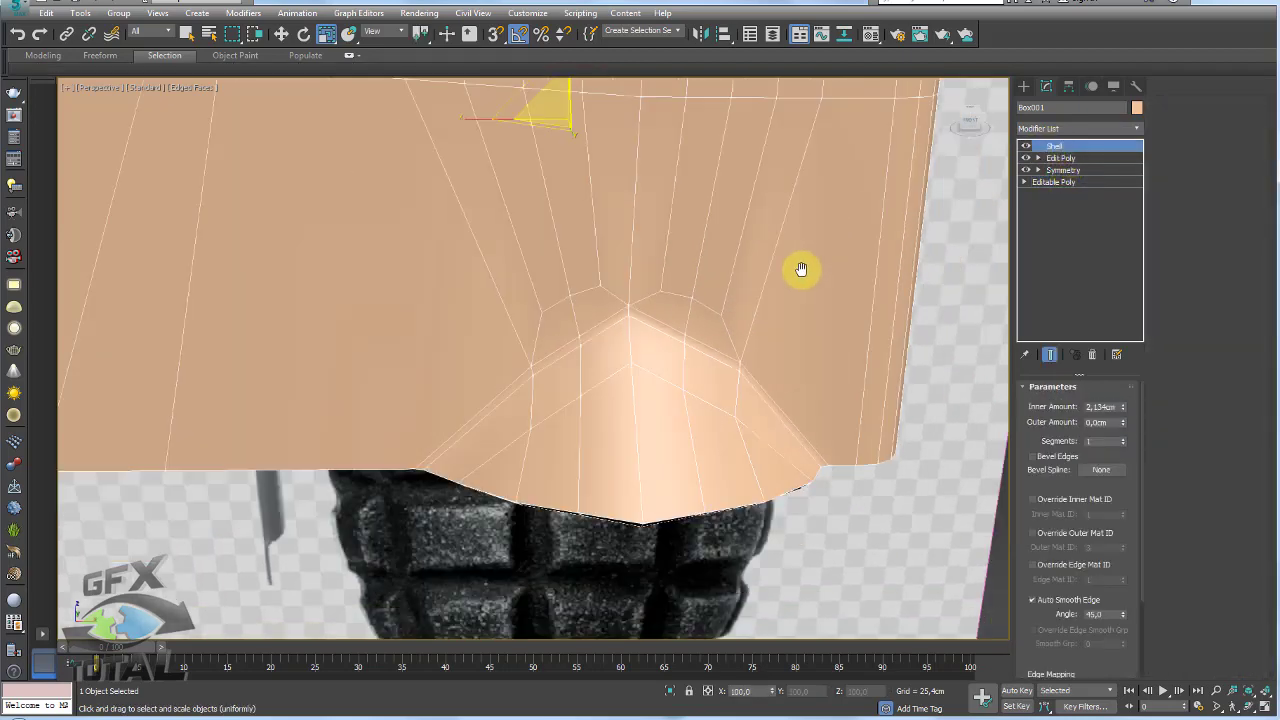
alt+middle_drag(800, 266, 788, 301)
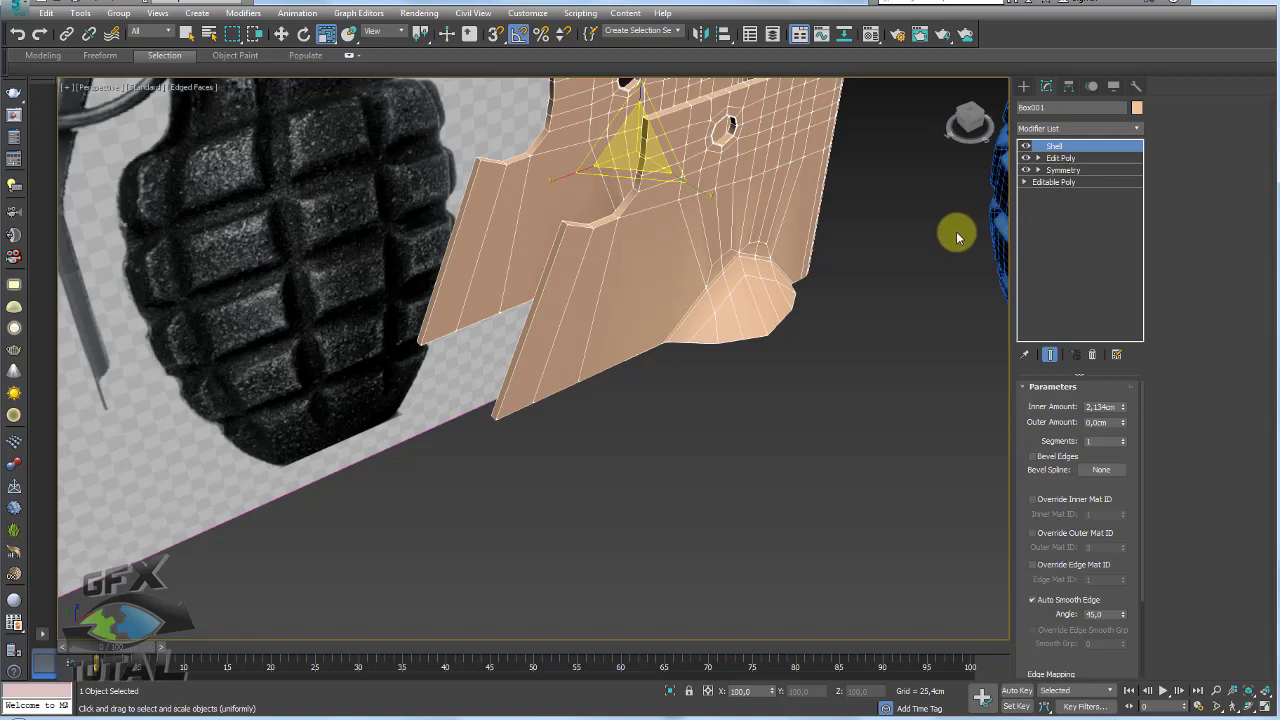
key(ctrl+t)
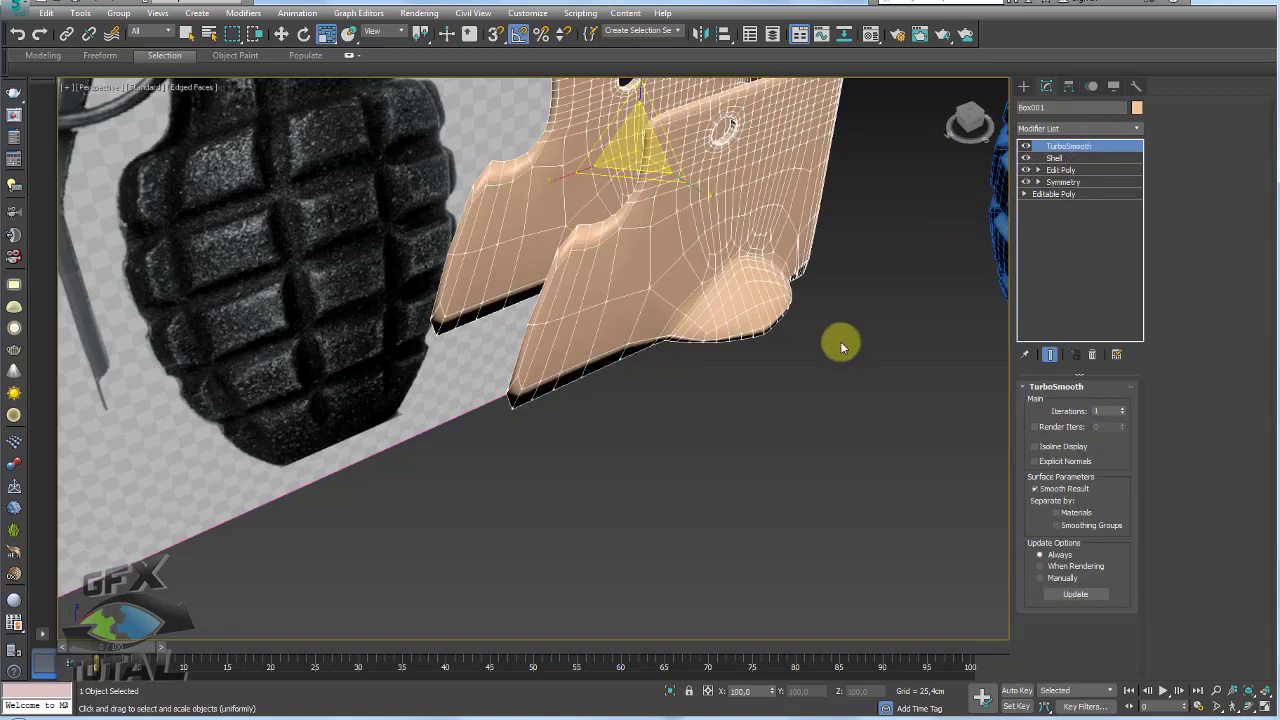
click(840, 345)
alt+middle_drag(779, 332, 711, 306)
scroll(777, 371, up, 3)
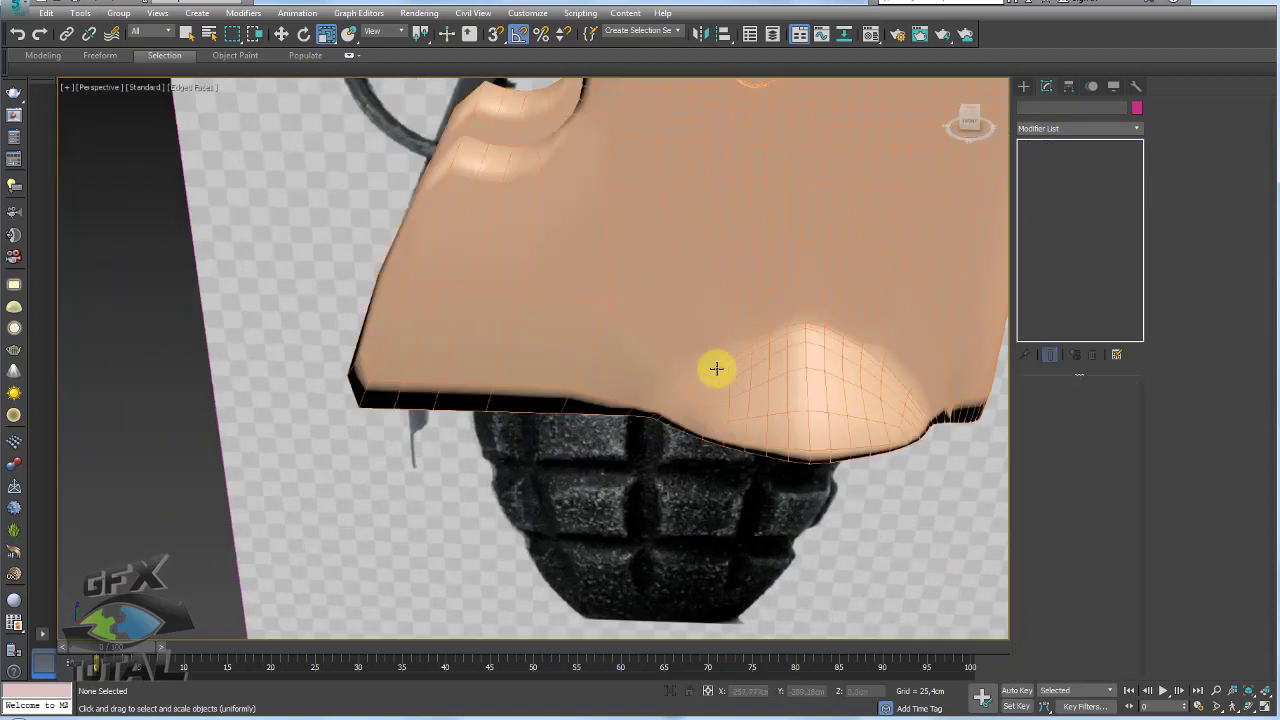
mouse_move(716, 368)
alt+middle_down()
mouse_move(863, 397)
mouse_move(903, 343)
mouse_move(862, 356)
alt+middle_up()
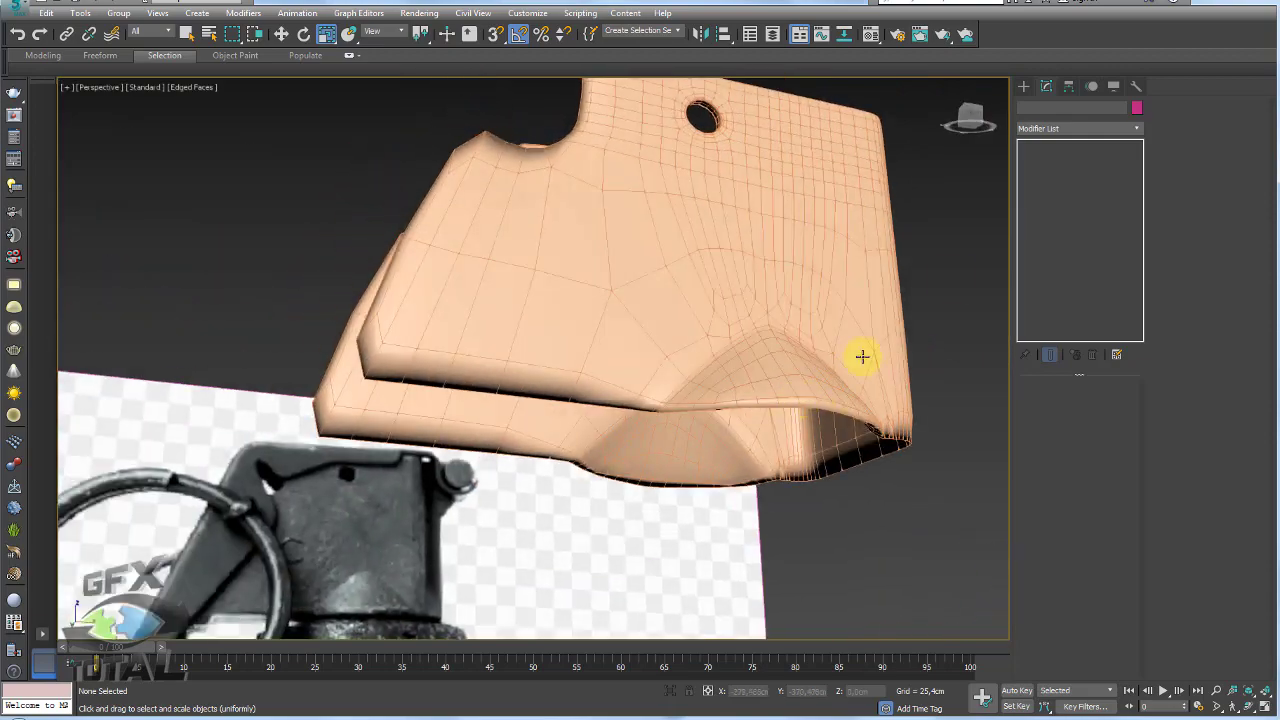
click(834, 265)
mouse_move(835, 295)
alt+middle_down()
mouse_move(820, 343)
mouse_move(820, 320)
alt+middle_up()
- Set TurboSmooth Iterations to 2 and check the denser mesh
click(1057, 158)
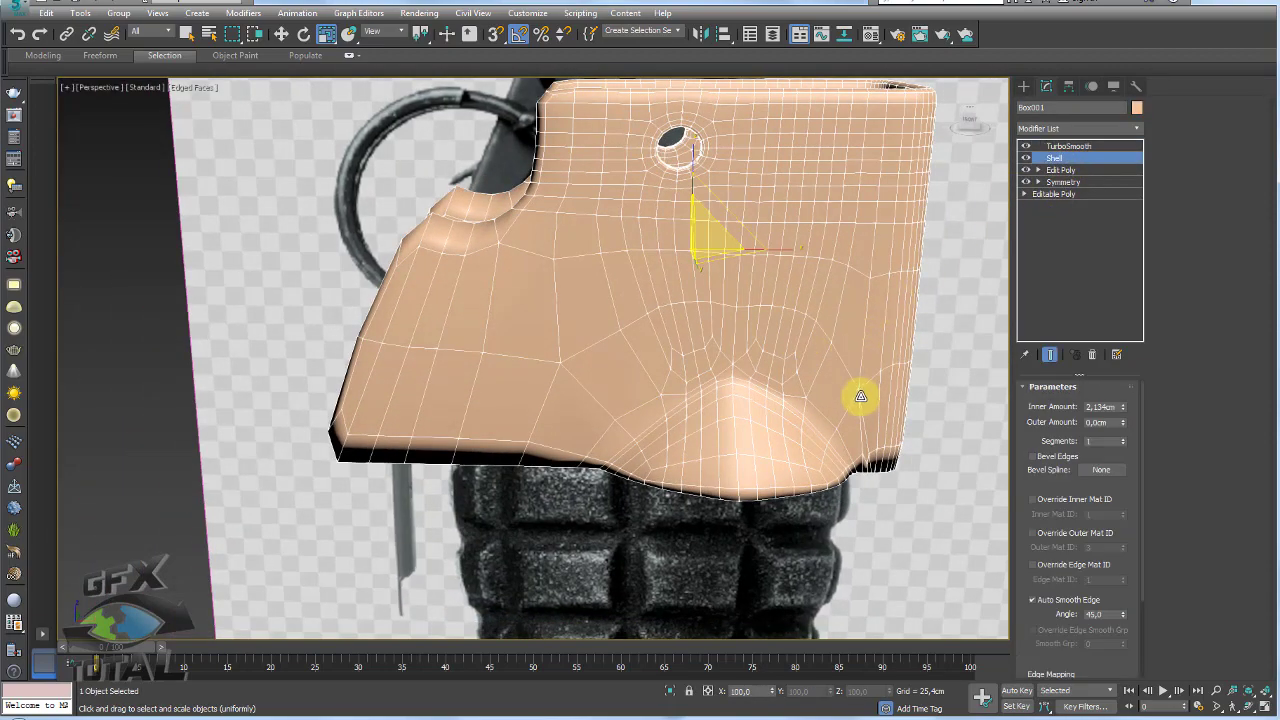
mouse_move(854, 391)
alt+middle_down()
mouse_move(737, 431)
mouse_move(765, 348)
mouse_move(757, 414)
mouse_move(786, 486)
mouse_move(803, 491)
mouse_move(828, 361)
mouse_move(777, 457)
mouse_move(742, 352)
alt+middle_up()
click(1068, 146)
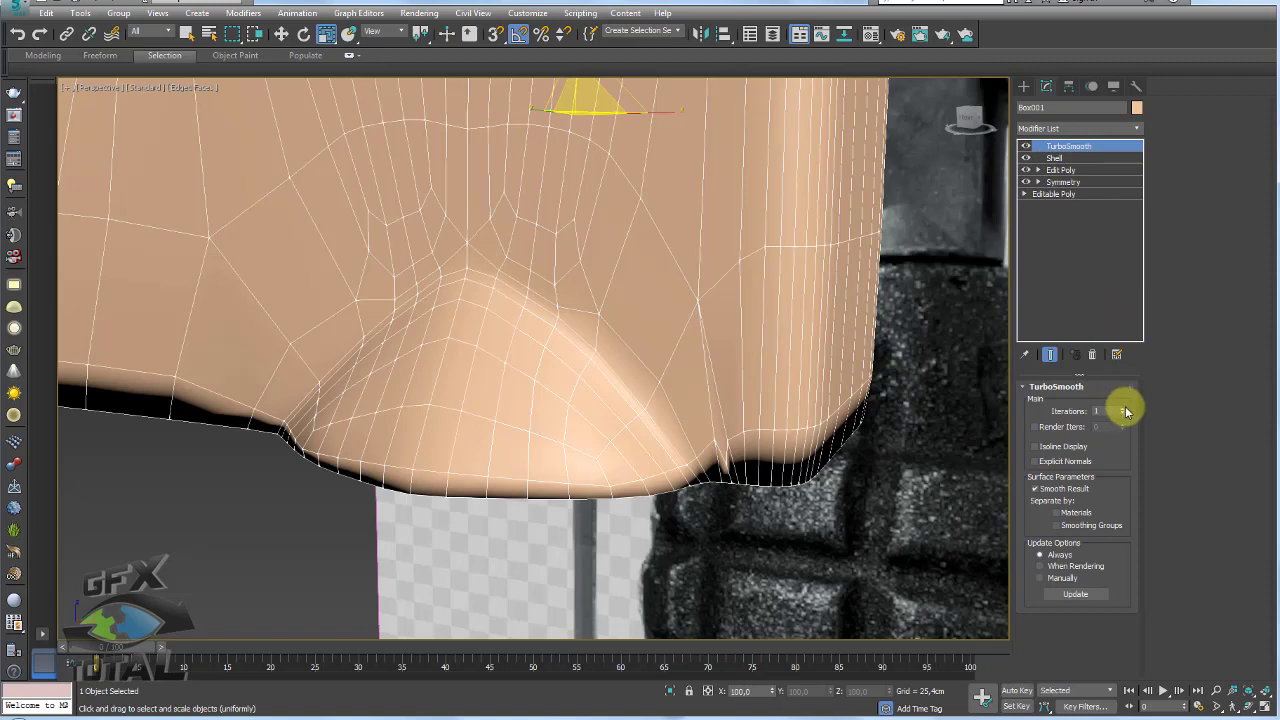
click(1123, 408)
alt+middle_drag(719, 480, 711, 465)
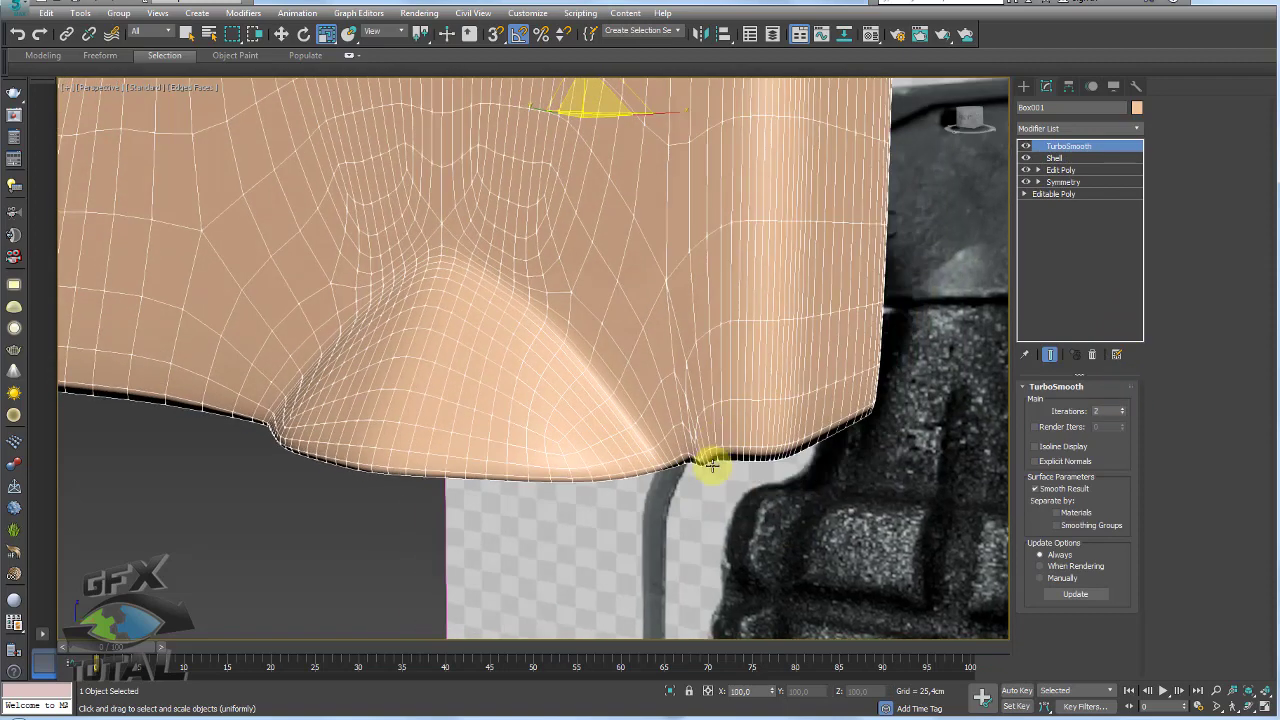
click(1056, 158)
- Remove the stray vertex on the lever's bottom edge in the base Editable Poly
click(1058, 194)
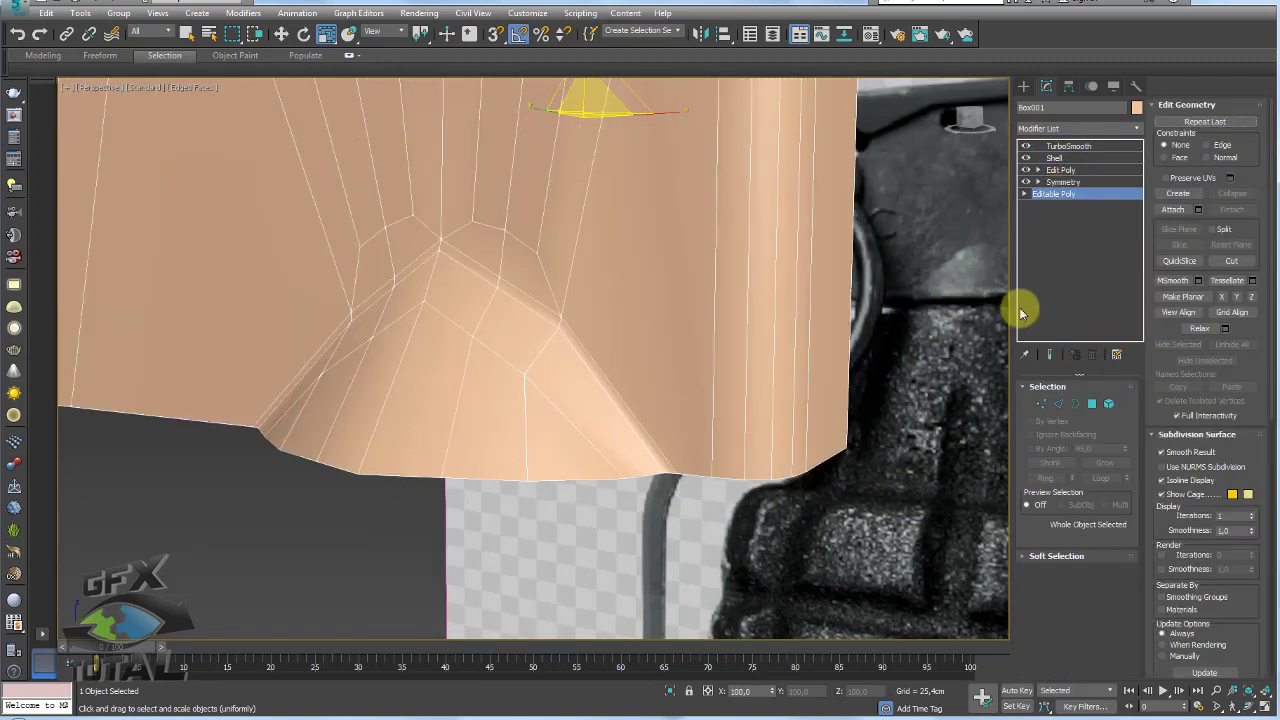
click(1041, 403)
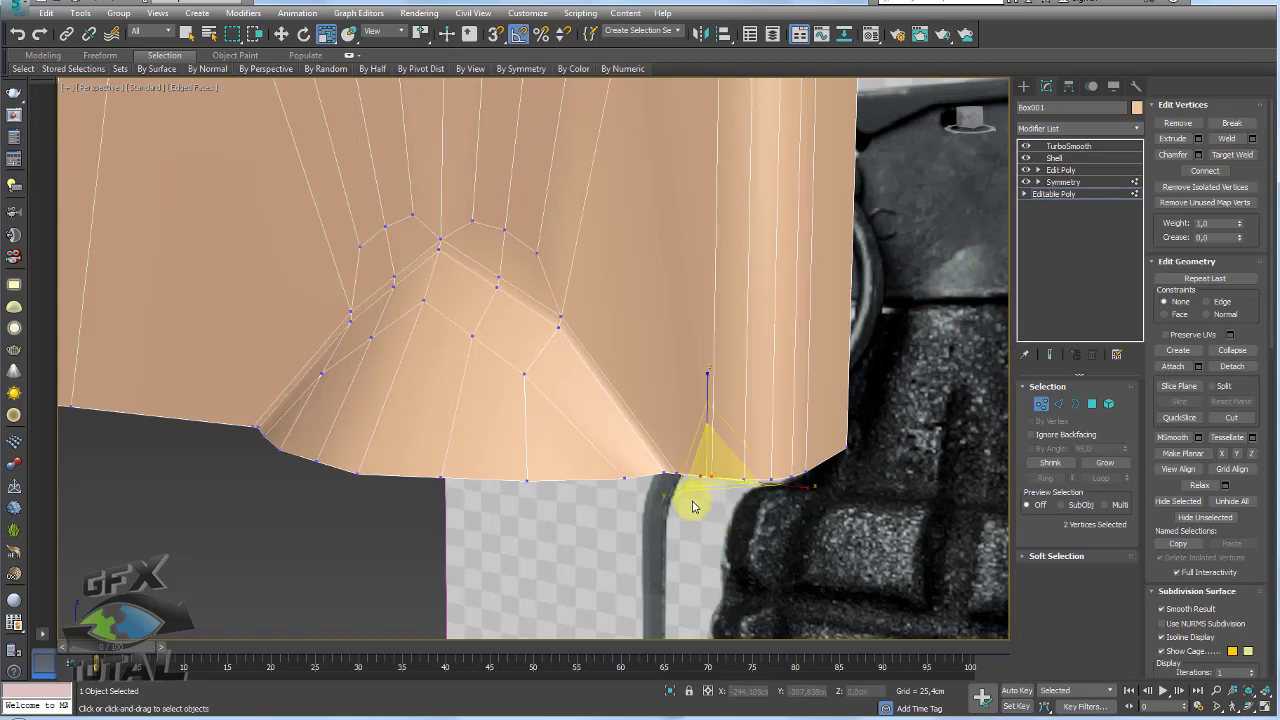
alt+middle_drag(692, 506, 698, 483)
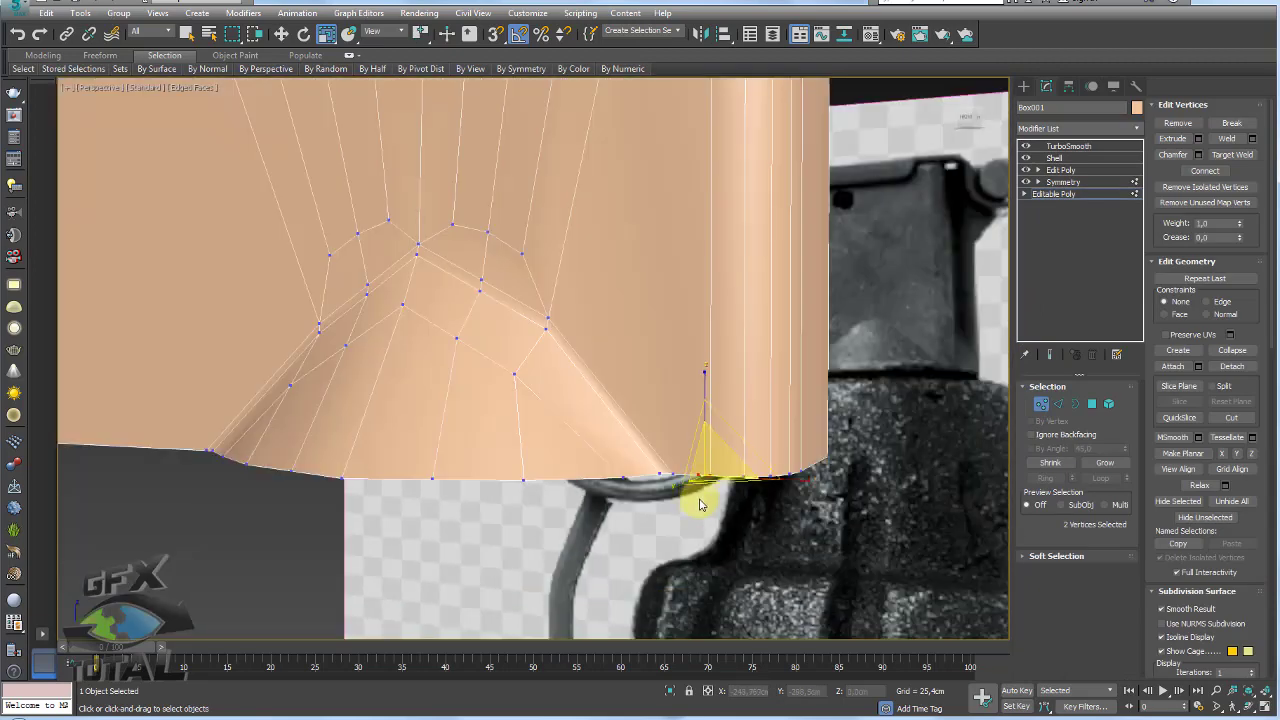
click(696, 478)
alt+middle_drag(696, 478, 742, 467)
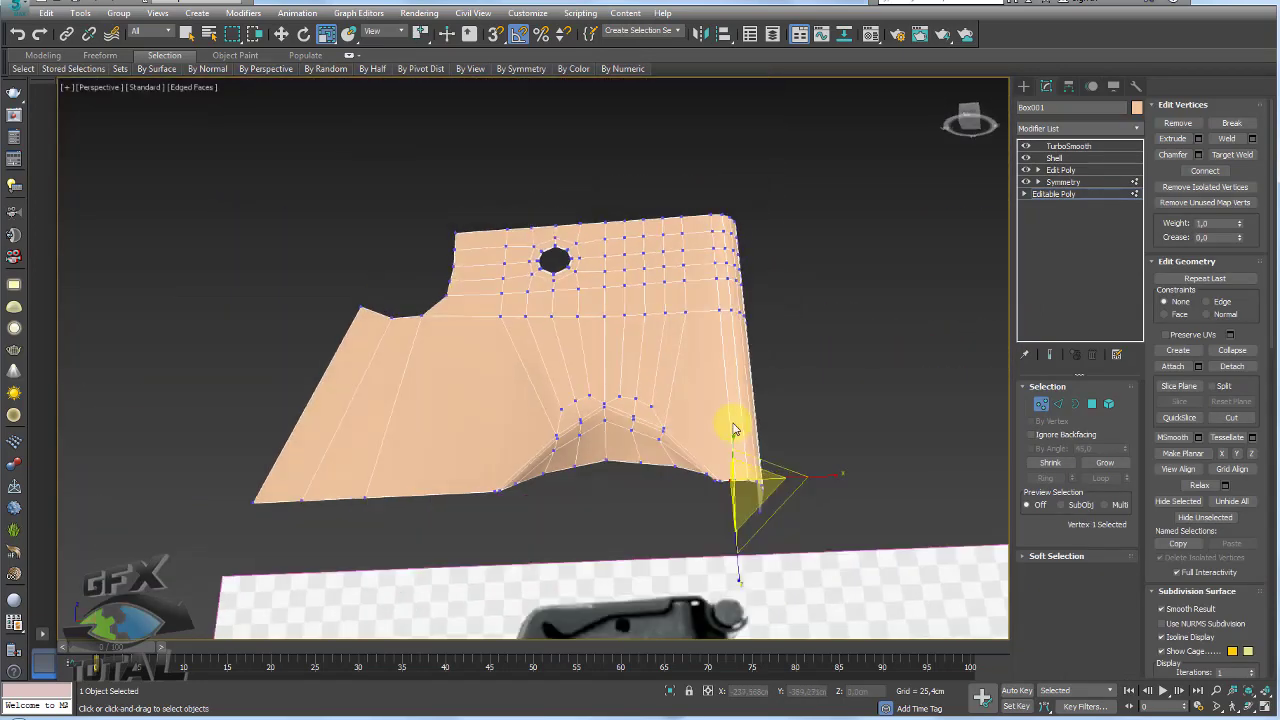
scroll(742, 467, up, 5)
scroll(737, 434, down, 2)
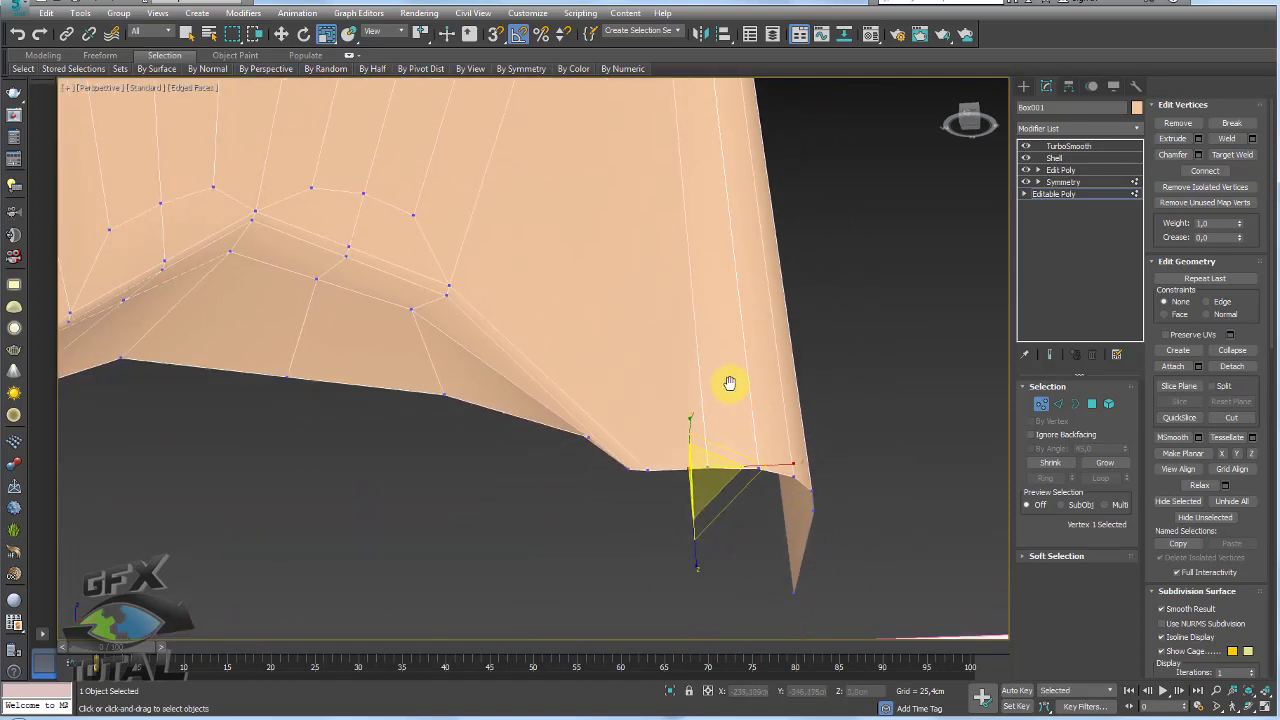
click(1180, 123)
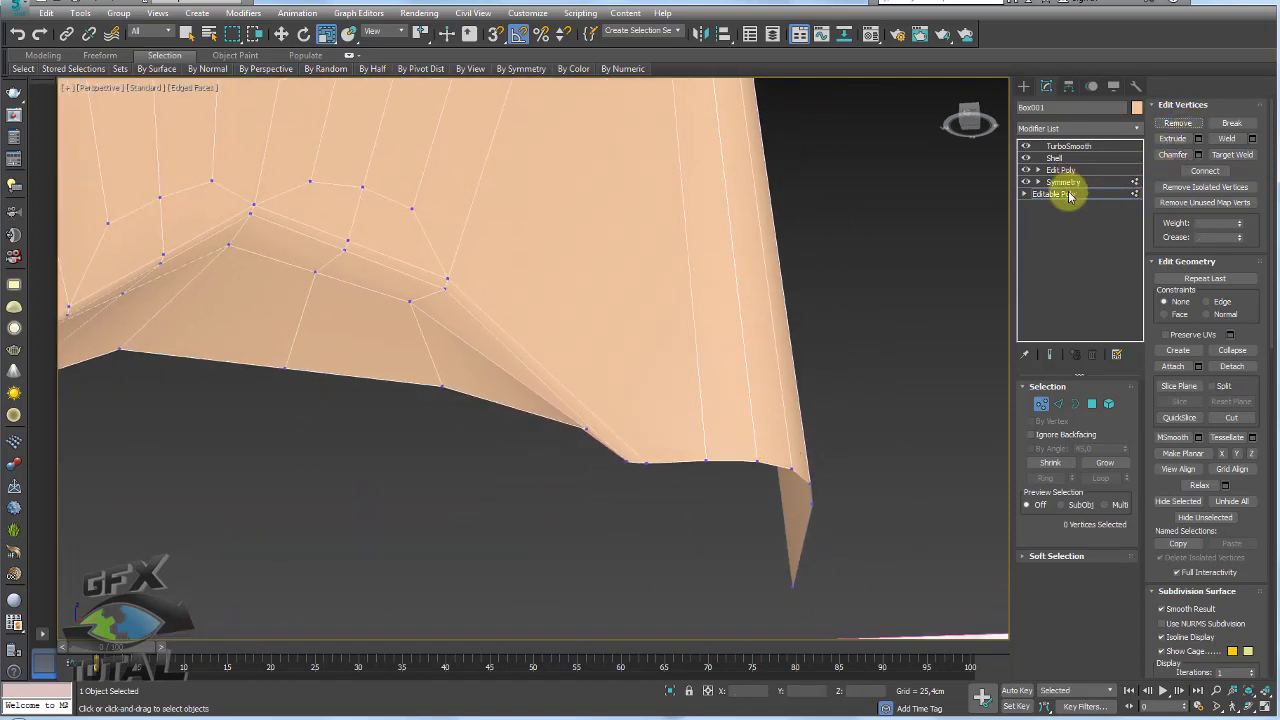
- Preview the TurboSmooth result and orbit around the smoothed lever
click(1068, 147)
scroll(683, 443, down, 3)
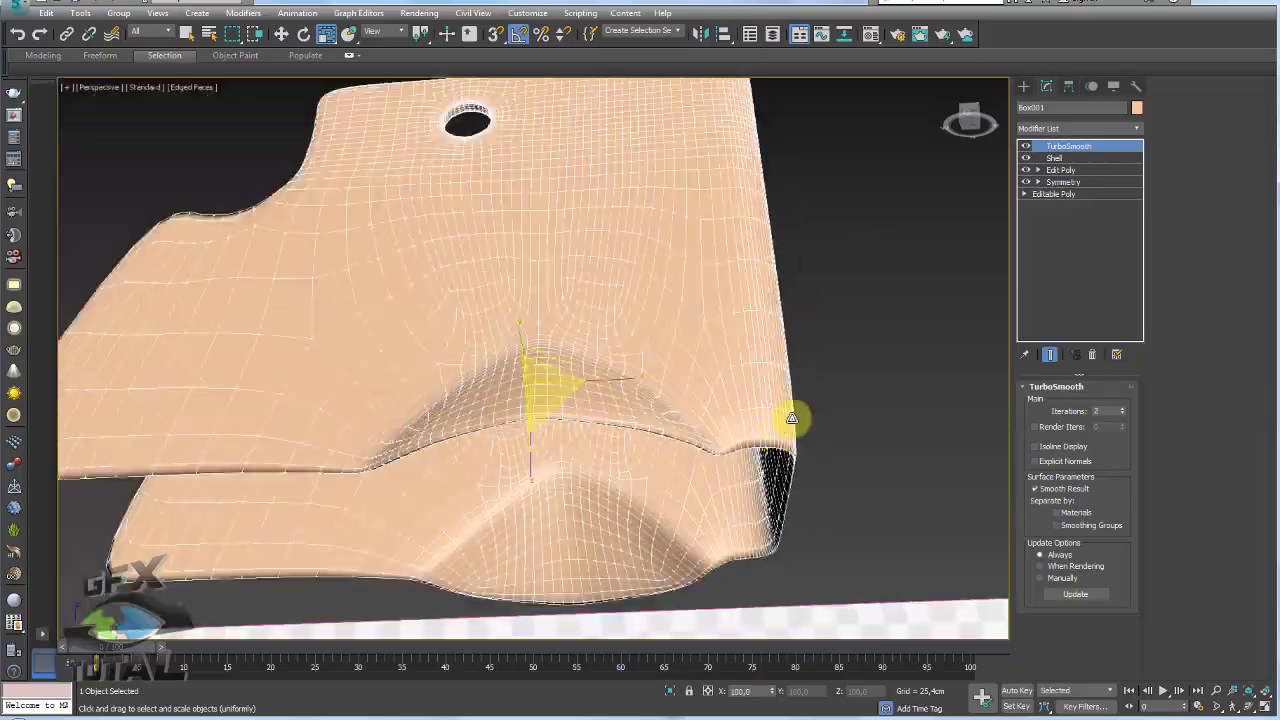
mouse_move(699, 432)
alt+middle_down()
mouse_move(737, 466)
mouse_move(729, 491)
mouse_move(936, 484)
mouse_move(866, 517)
mouse_move(726, 517)
mouse_move(749, 451)
mouse_move(714, 470)
mouse_move(760, 503)
mouse_move(1100, 226)
alt+middle_up()
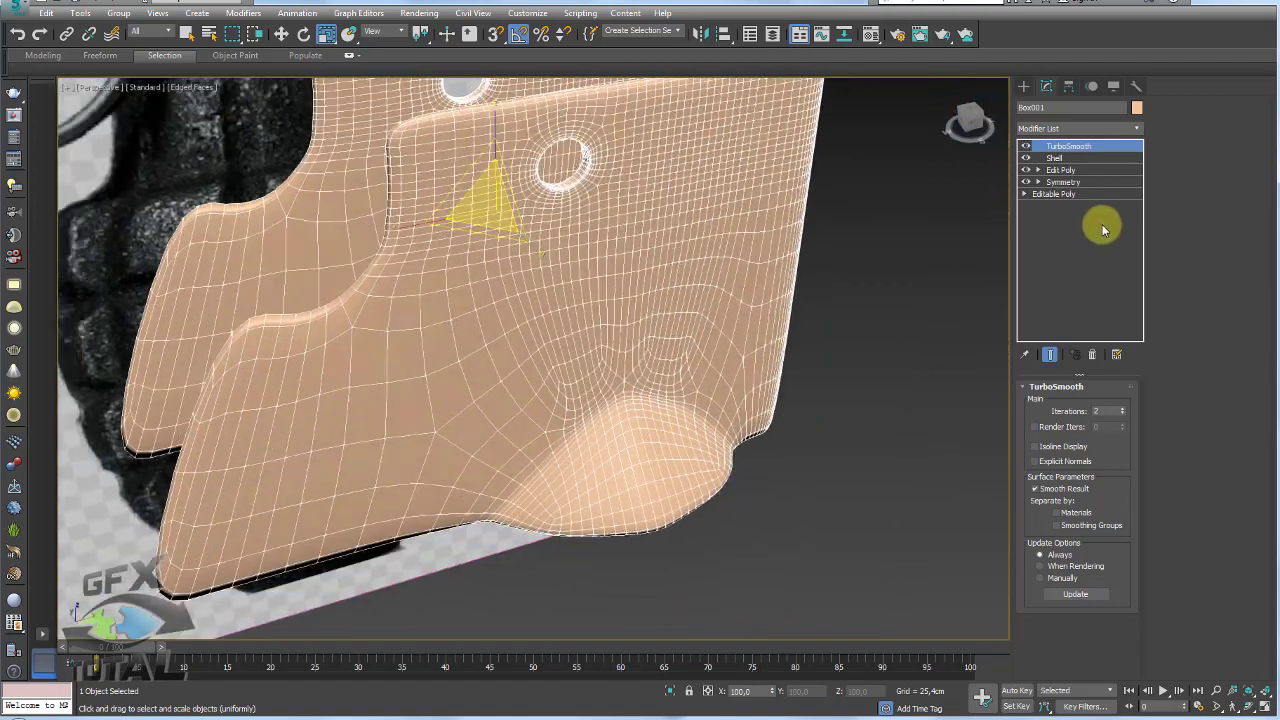
click(1066, 160)
- Return to the base Editable Poly and frame the lever against the grenade reference
click(1058, 192)
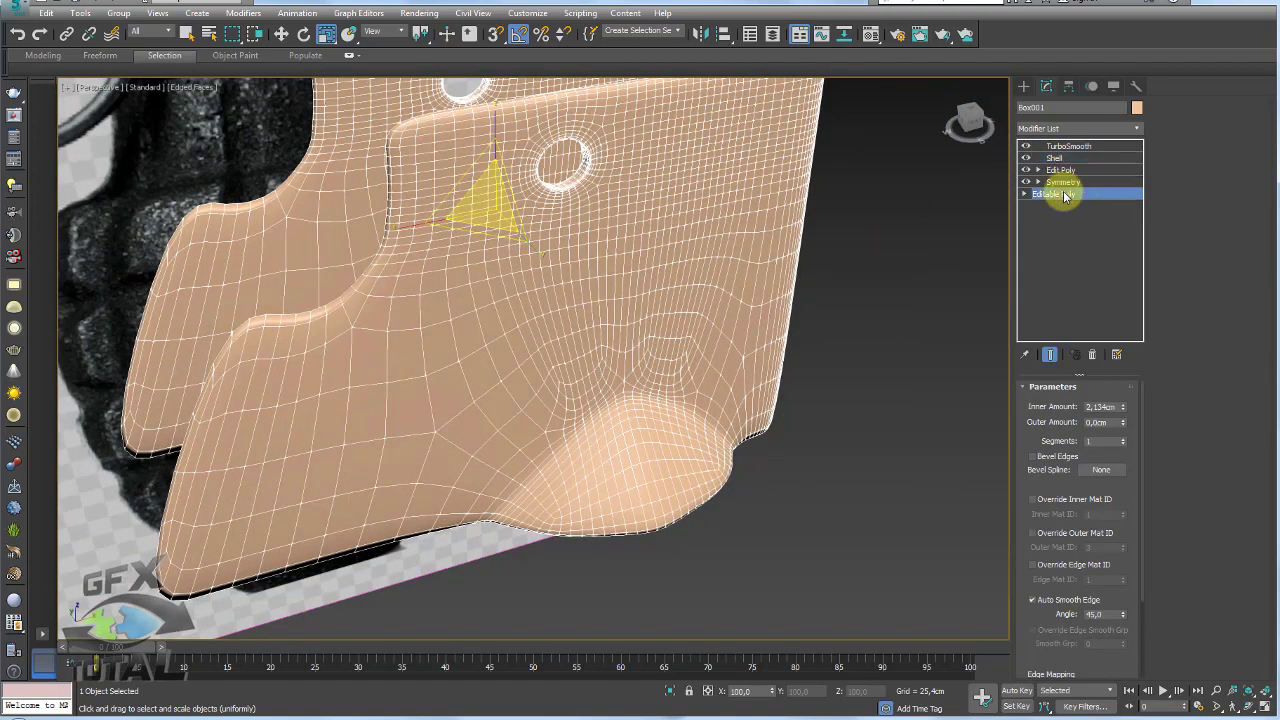
mouse_move(532, 334)
alt+middle_down()
mouse_move(437, 363)
mouse_move(386, 331)
mouse_move(395, 264)
alt+middle_up()
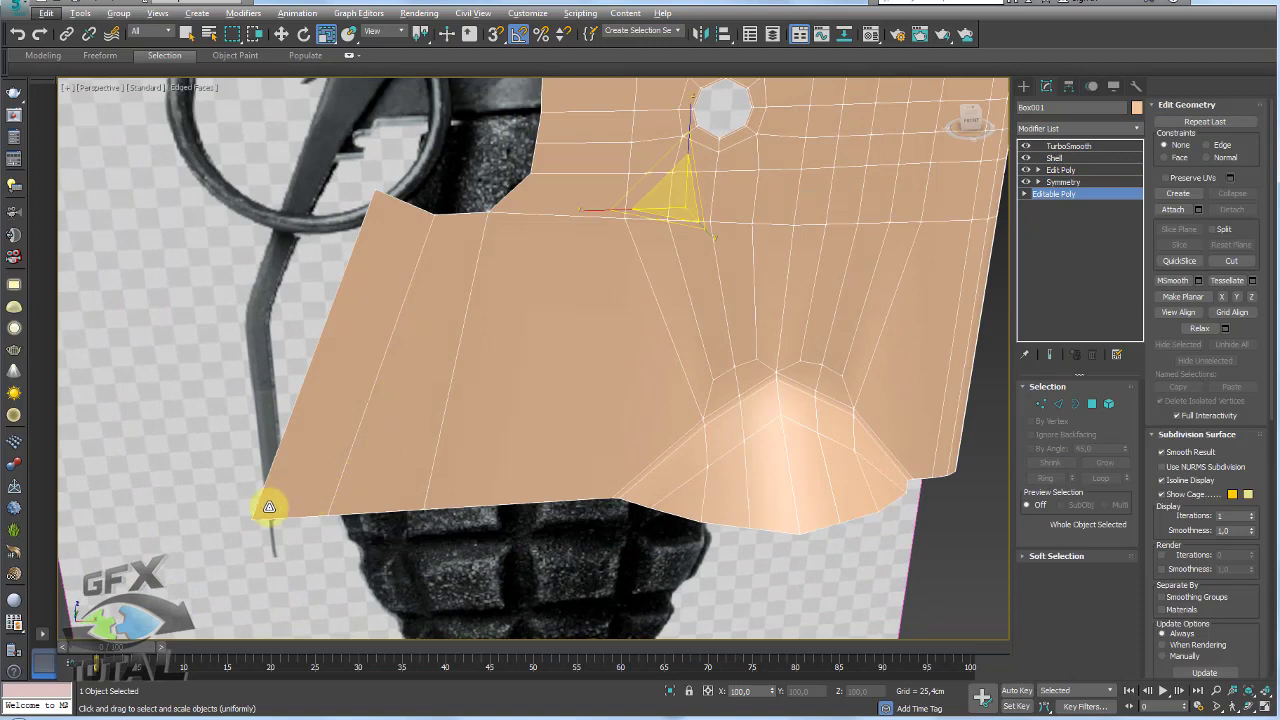
middle_drag(506, 500, 571, 449)
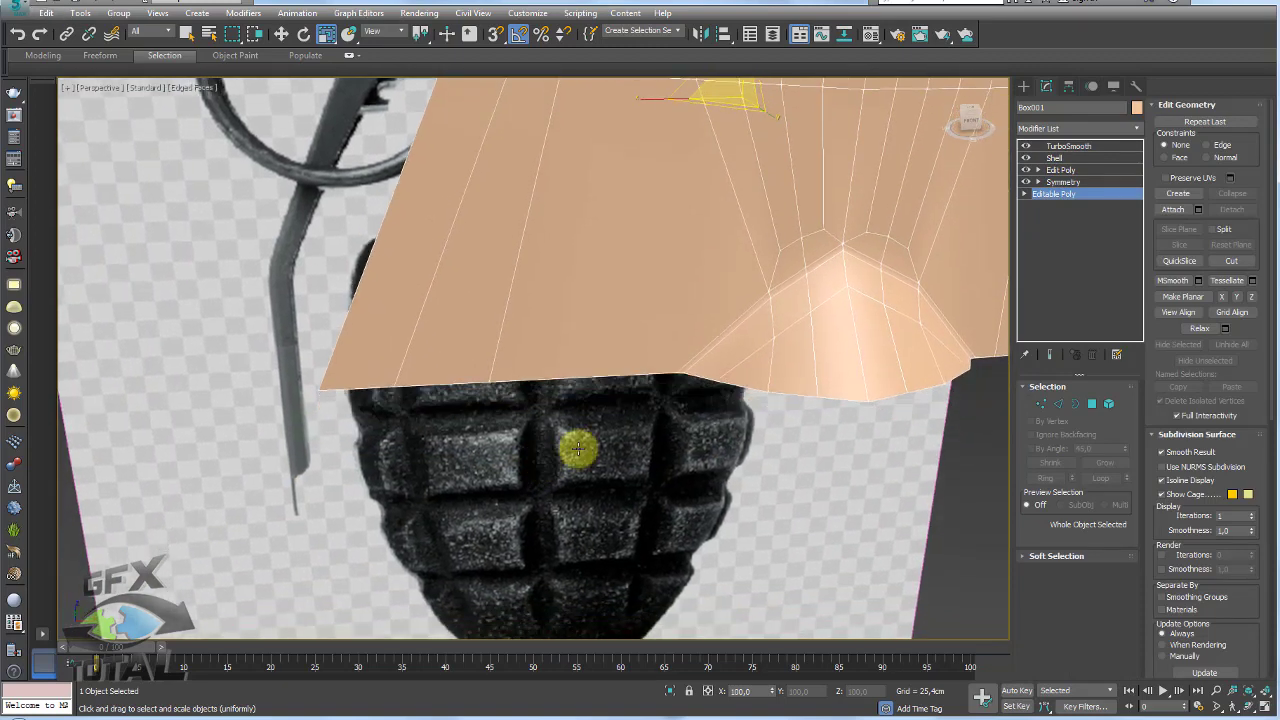
- Slice a horizontal edge loop through the lever's lower polygons with a rotated, lowered Slice Plane
click(1091, 404)
scroll(834, 417, down, 5)
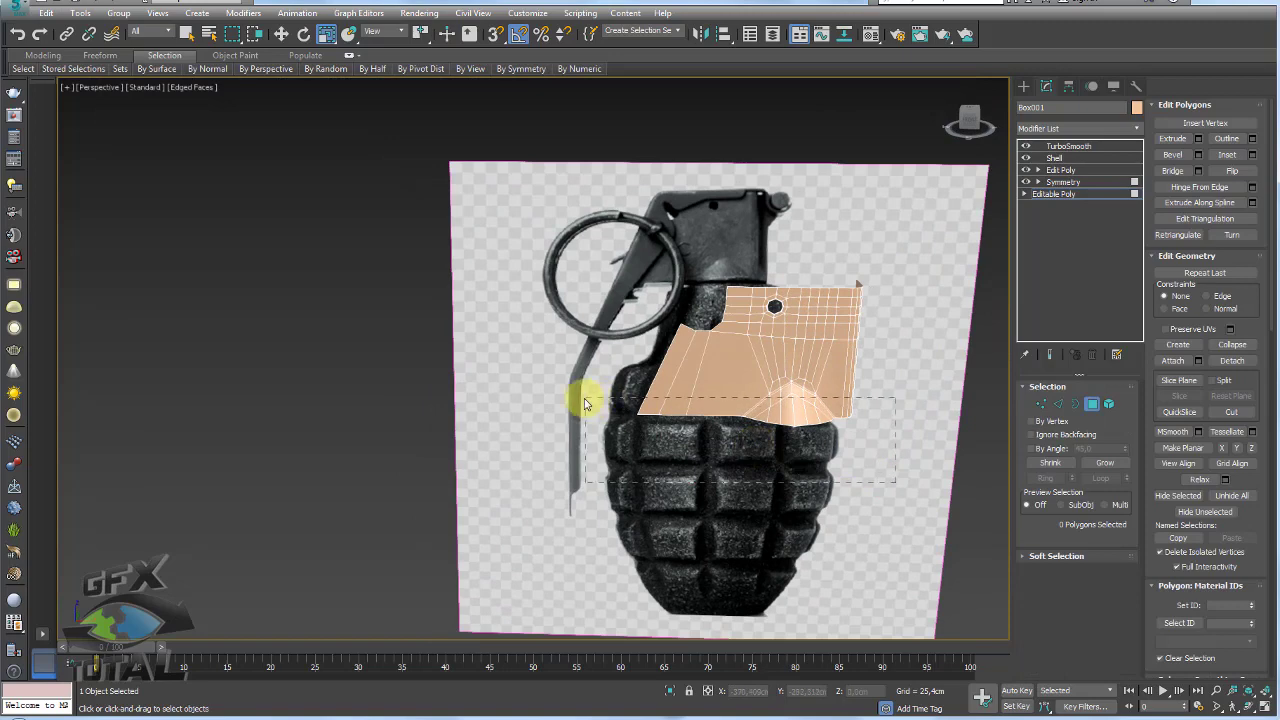
drag(585, 404, 600, 368)
scroll(800, 357, up, 3)
scroll(800, 357, up, 2)
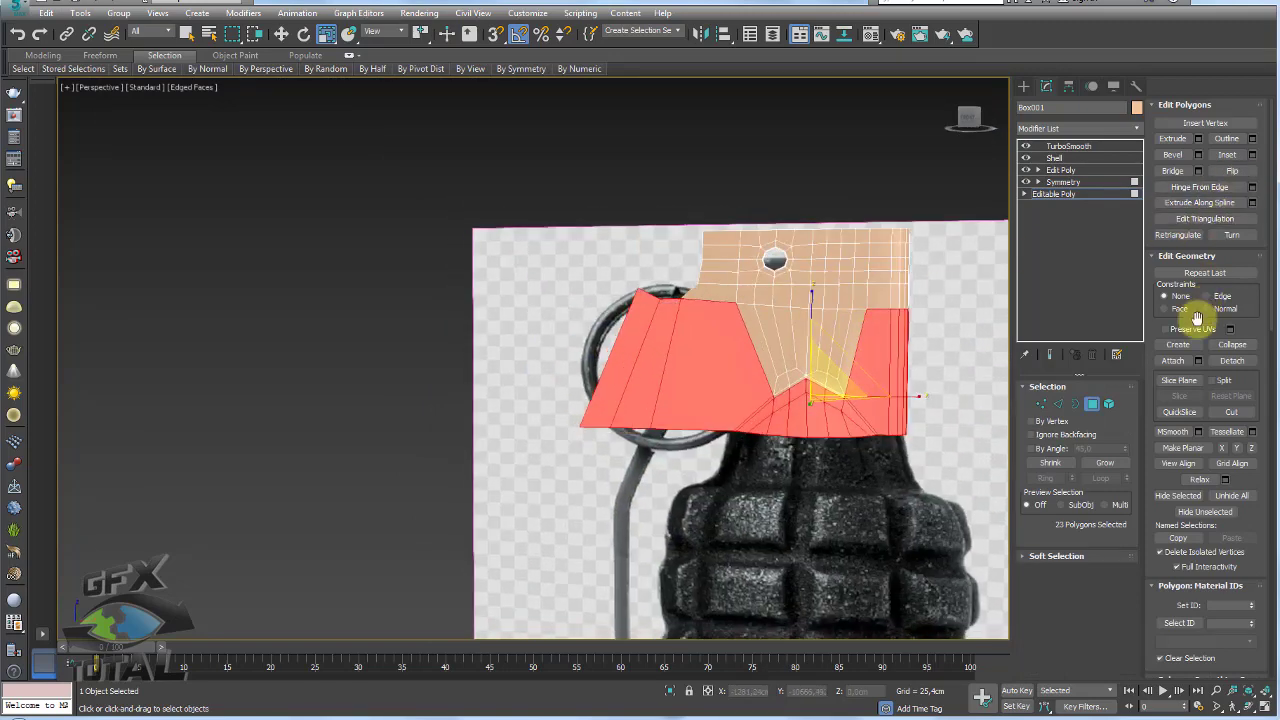
click(1178, 380)
middle_drag(754, 326, 689, 281)
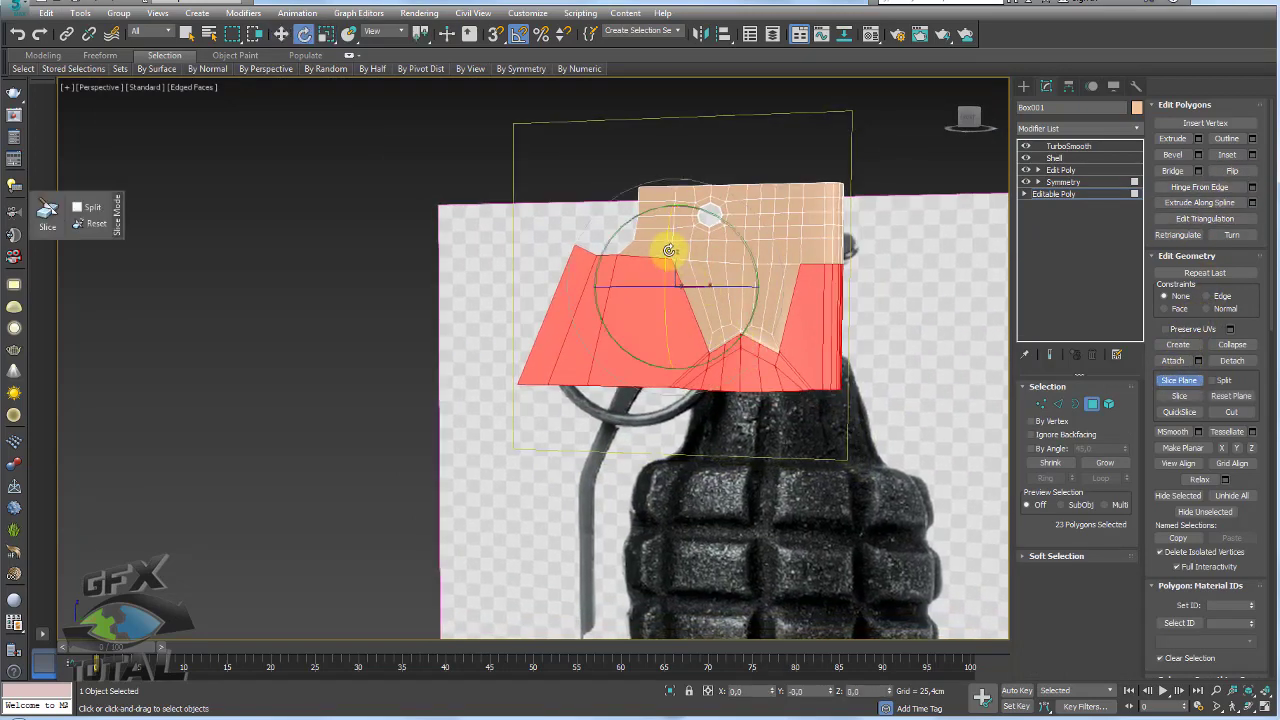
drag(669, 250, 663, 320)
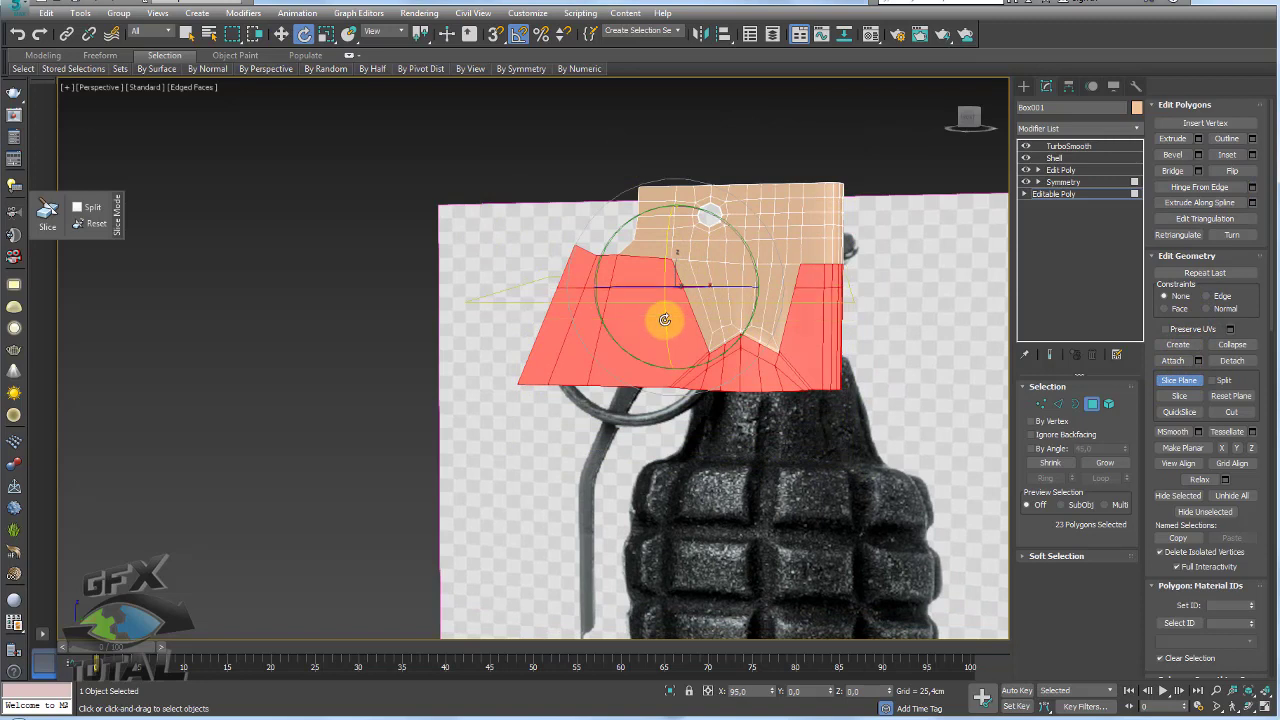
key(w)
drag(680, 214, 684, 327)
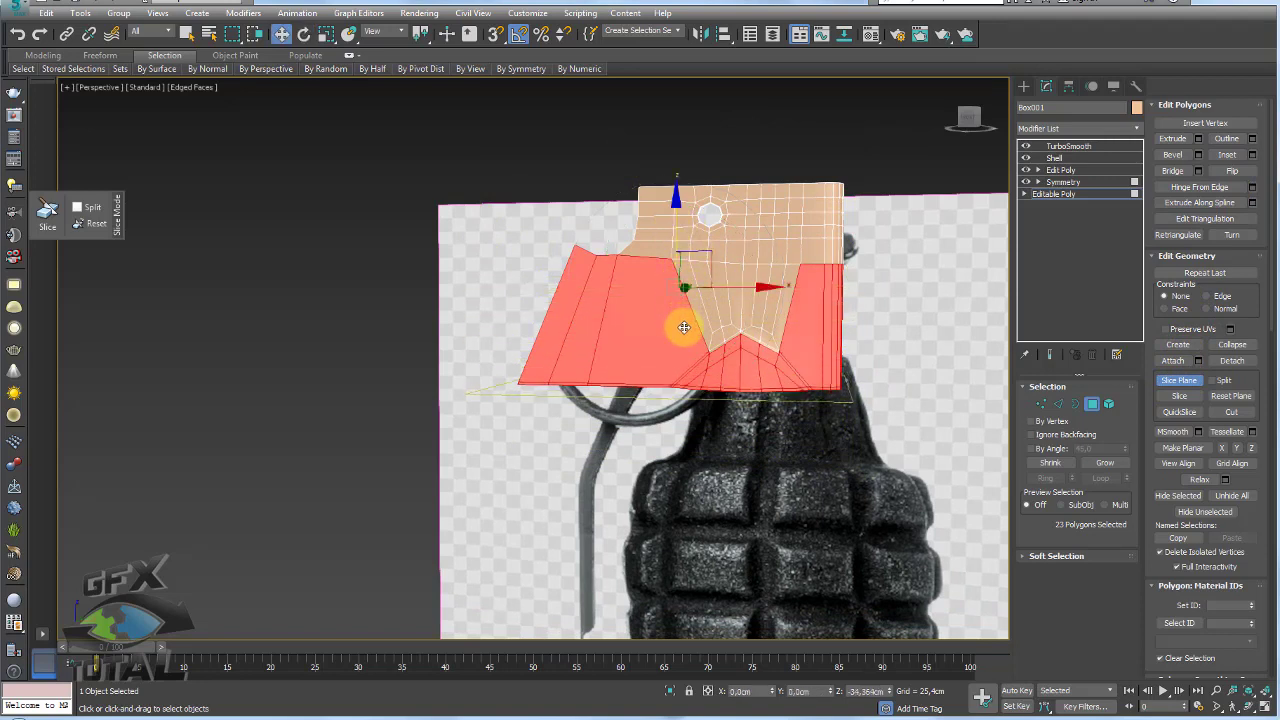
alt+middle_drag(861, 381, 852, 366)
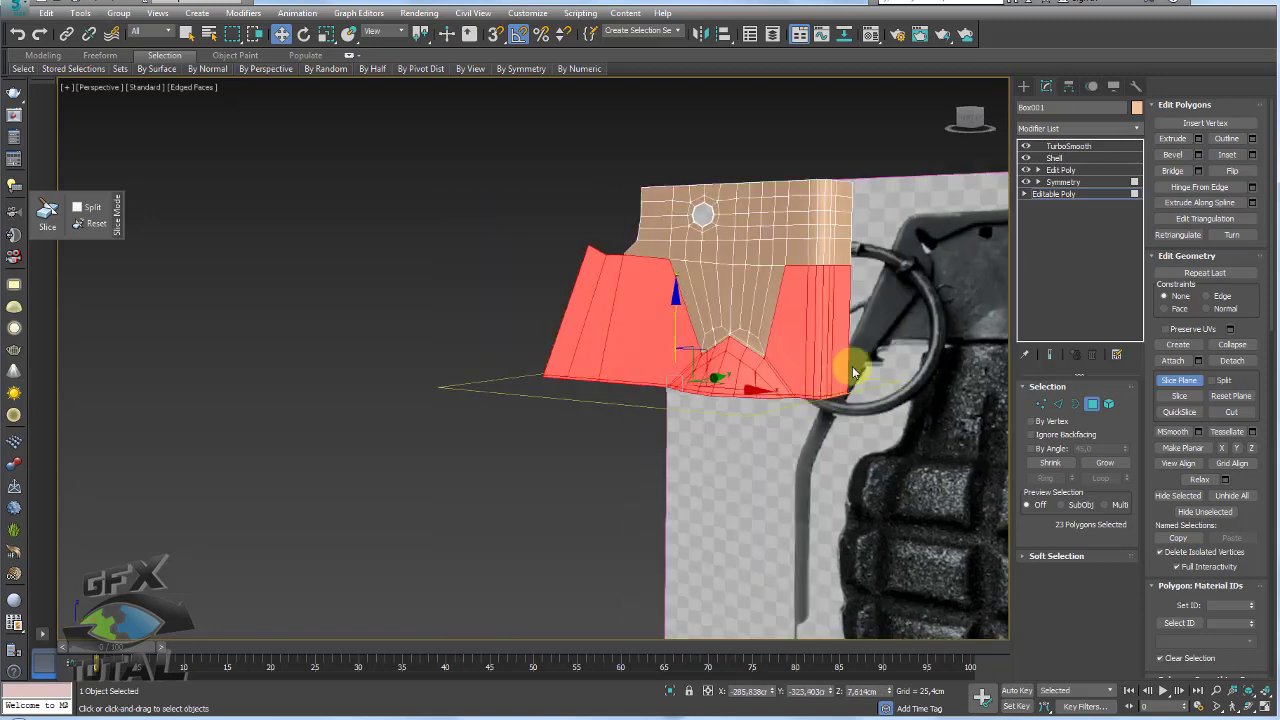
click(1180, 396)
key(shift+z)
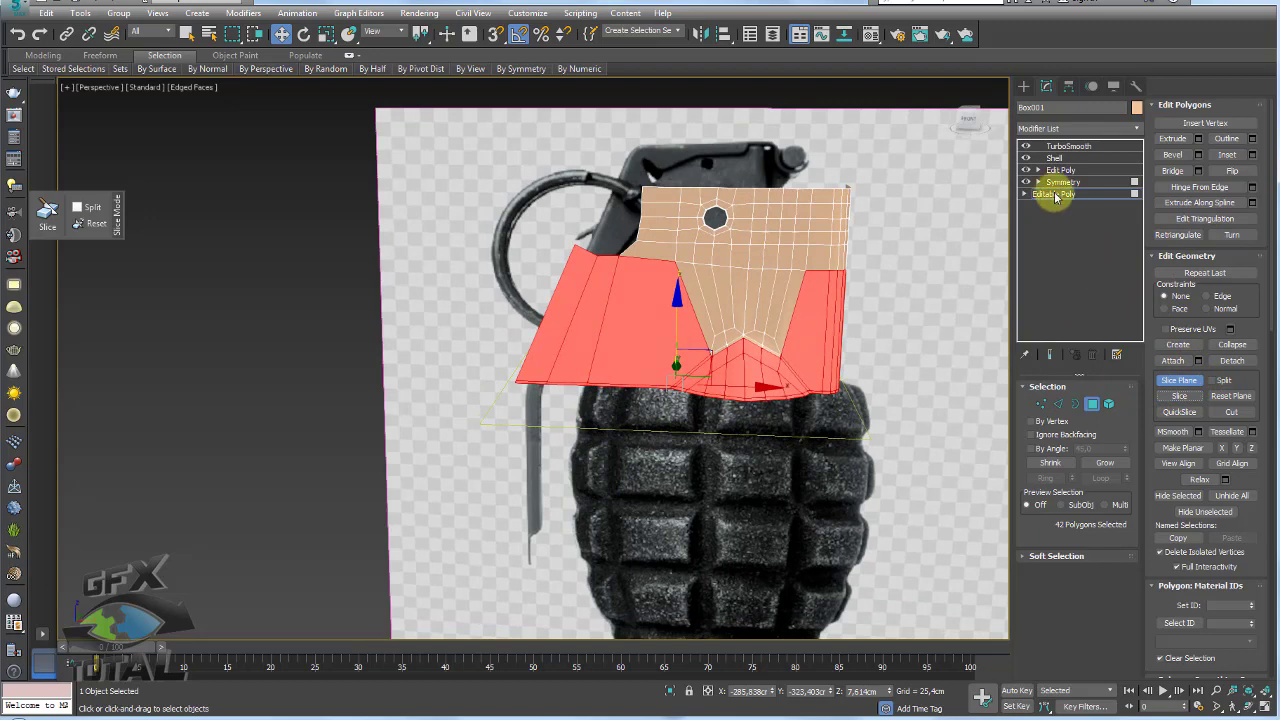
- Cut new edges from the notch's left corner along its bottom beside the pin ring
click(1055, 194)
click(1055, 404)
scroll(586, 371, up, 5)
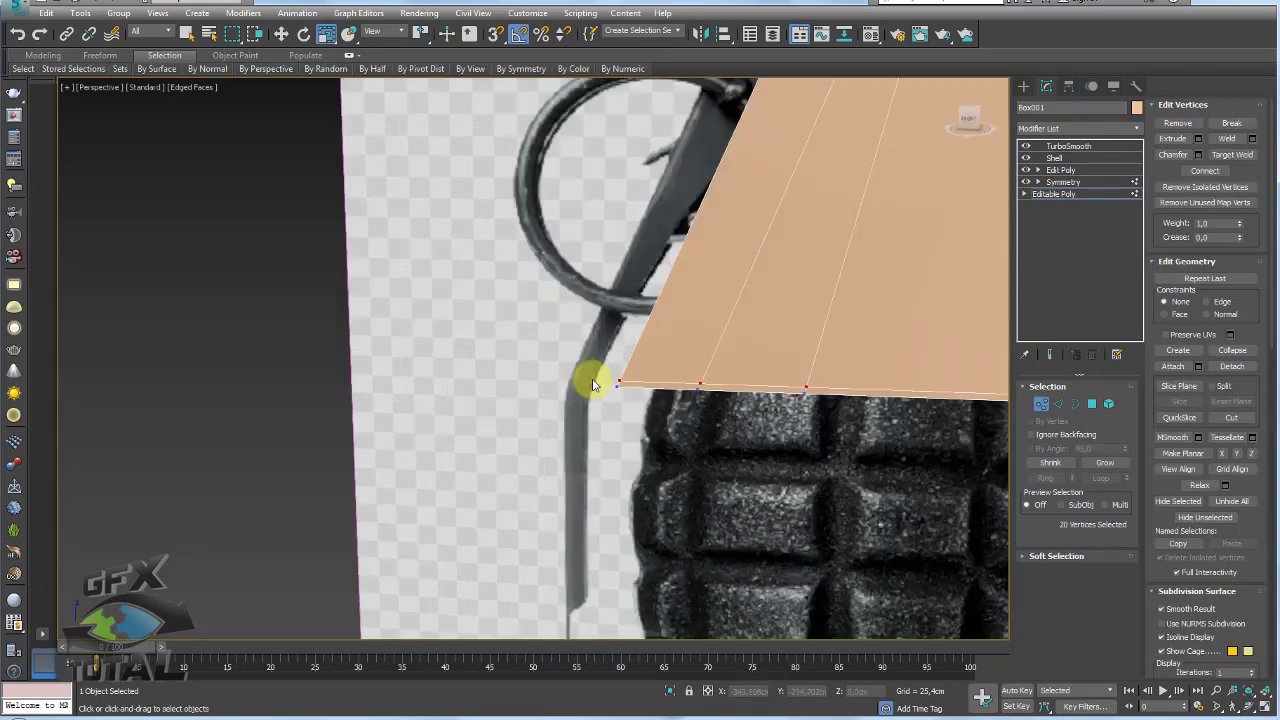
scroll(580, 415, down, 2)
alt+middle_drag(580, 415, 540, 447)
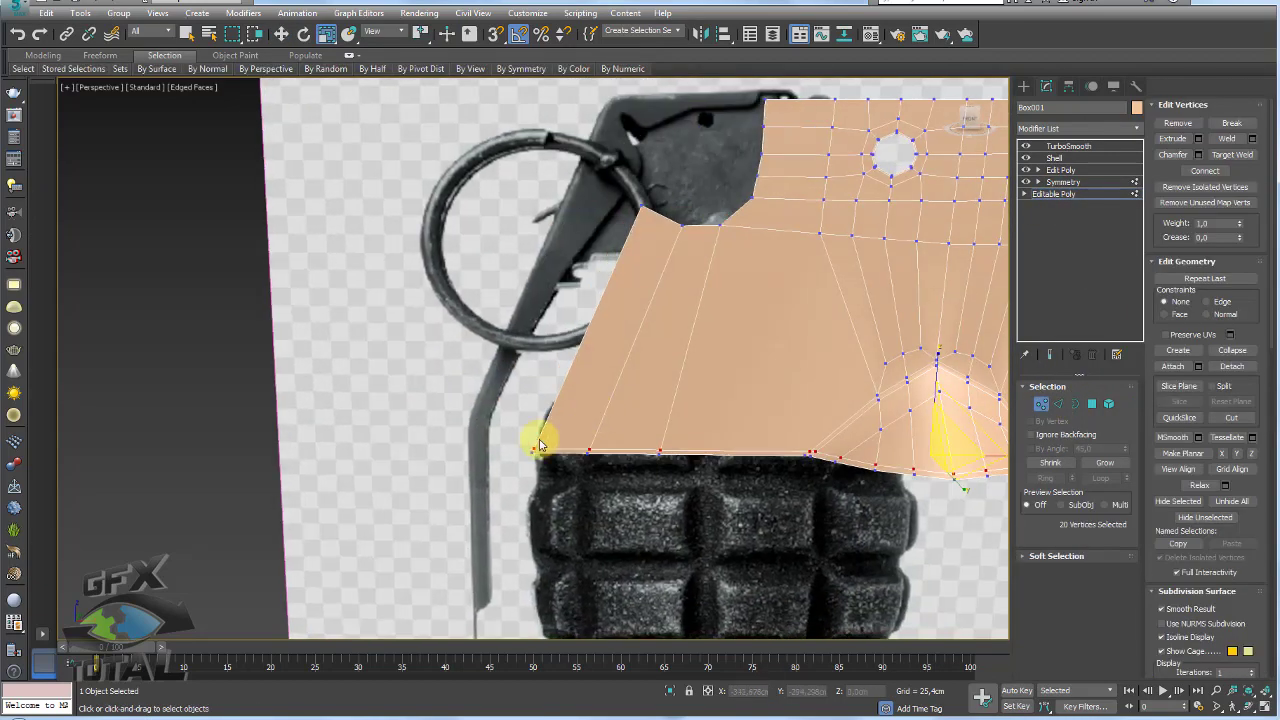
key(alt+c)
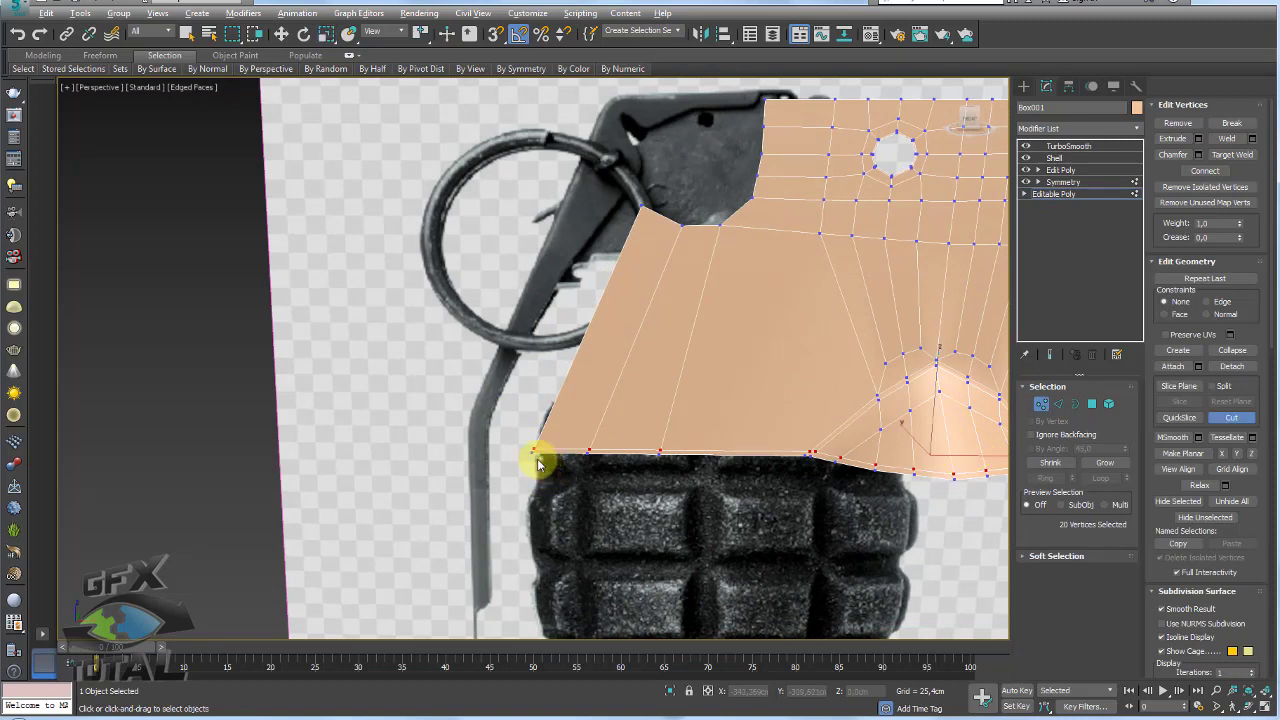
scroll(540, 450, up, 2)
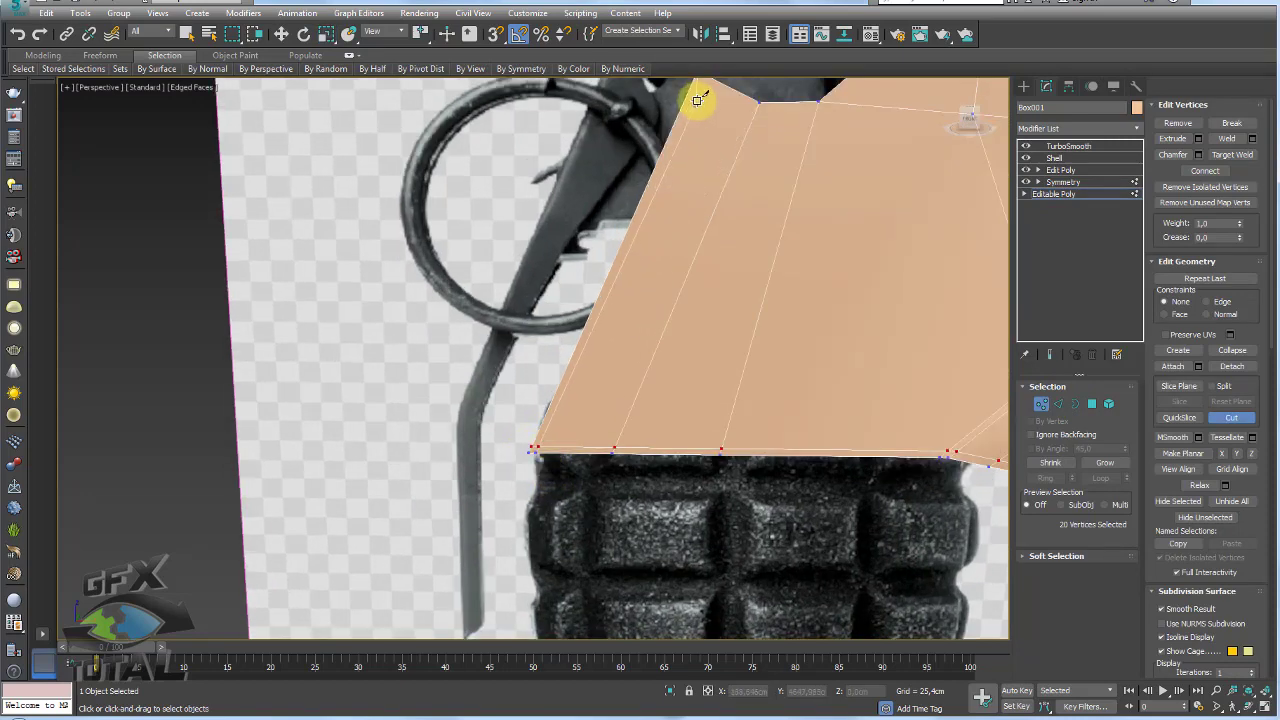
middle_drag(700, 114, 654, 229)
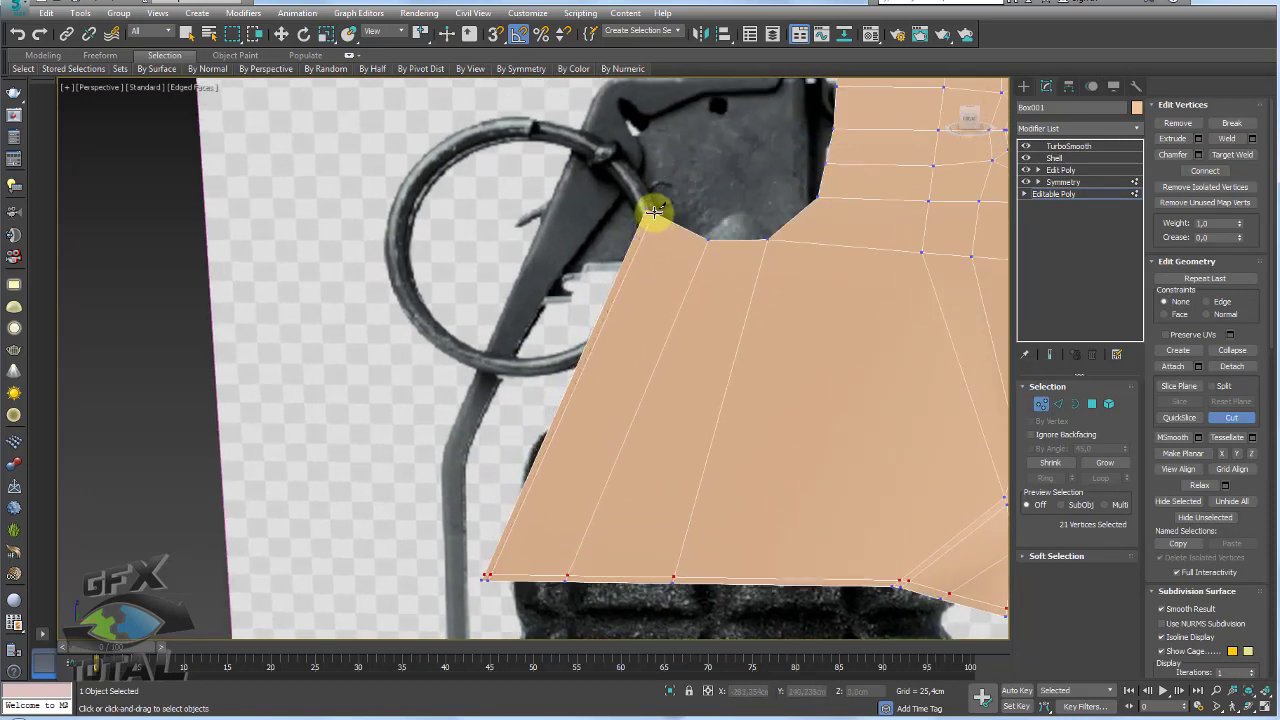
scroll(612, 230, up, 2)
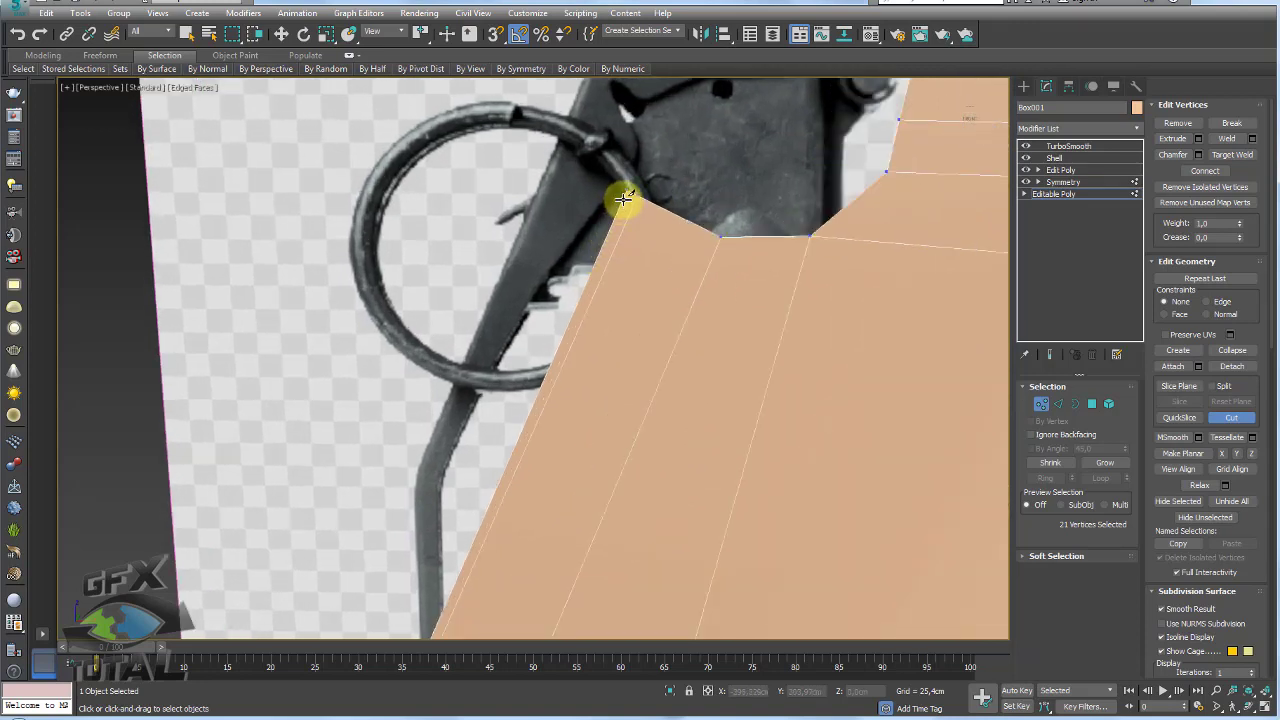
click(634, 205)
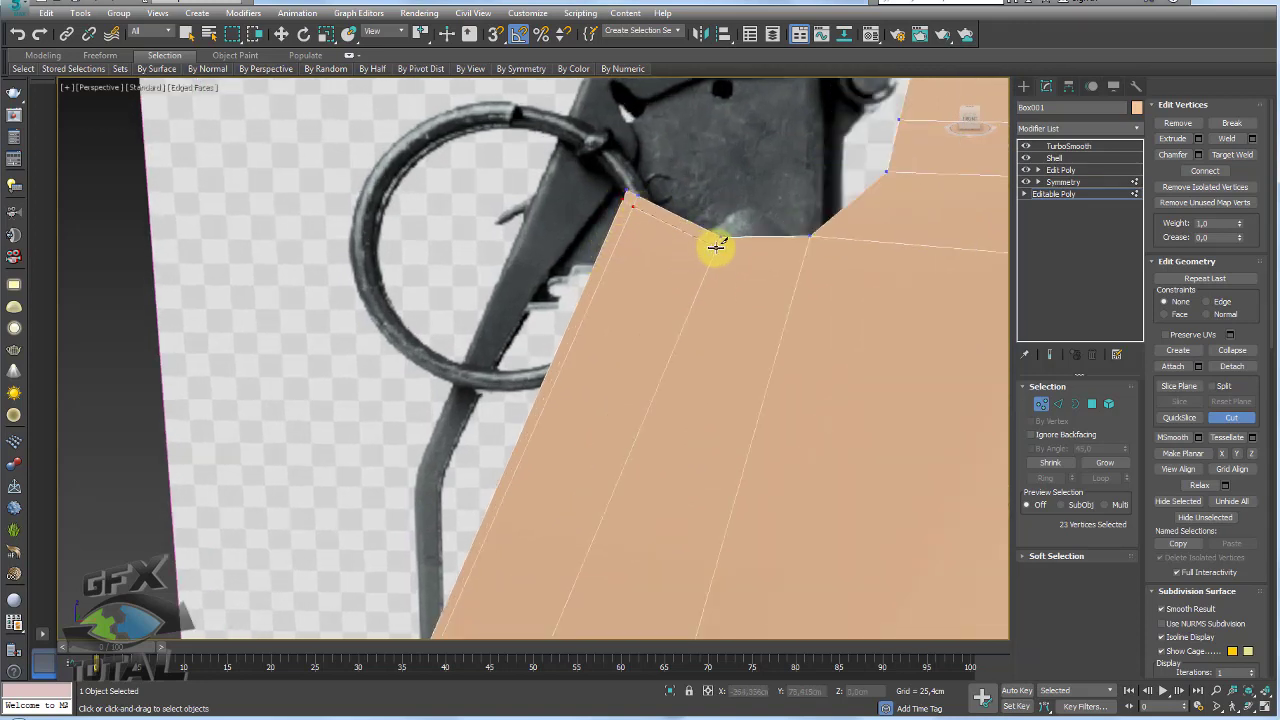
click(717, 245)
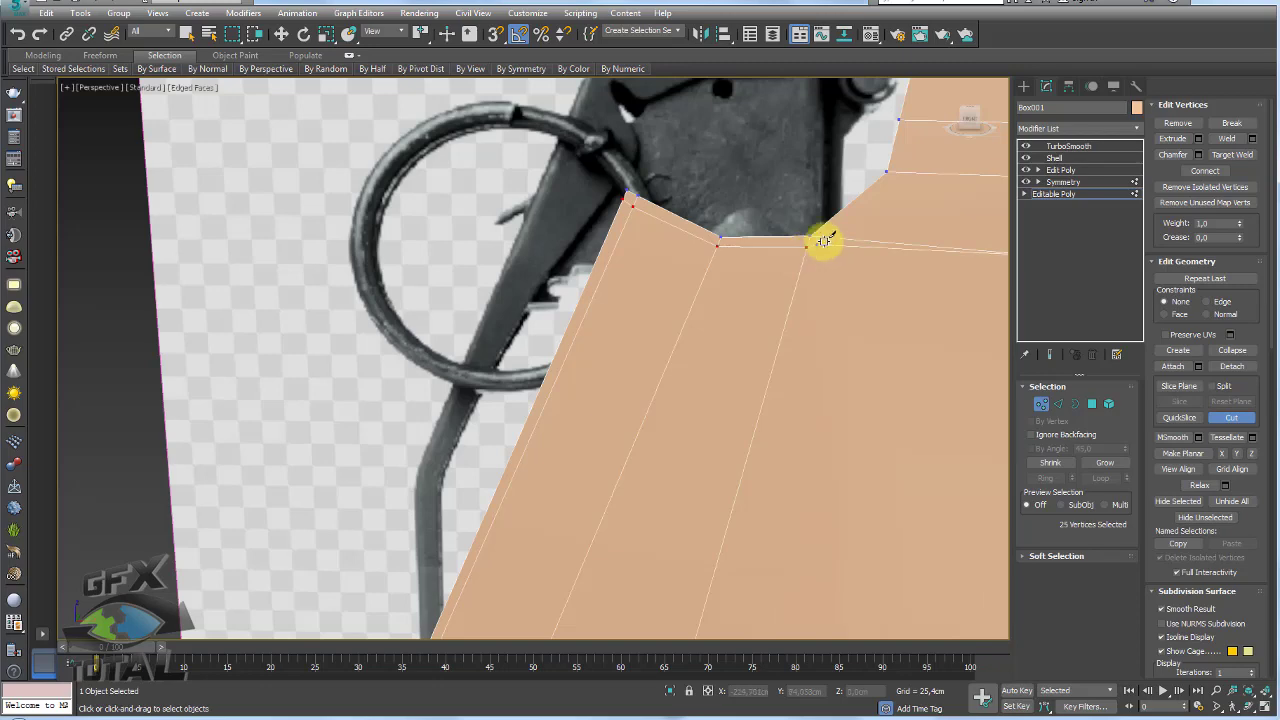
click(828, 237)
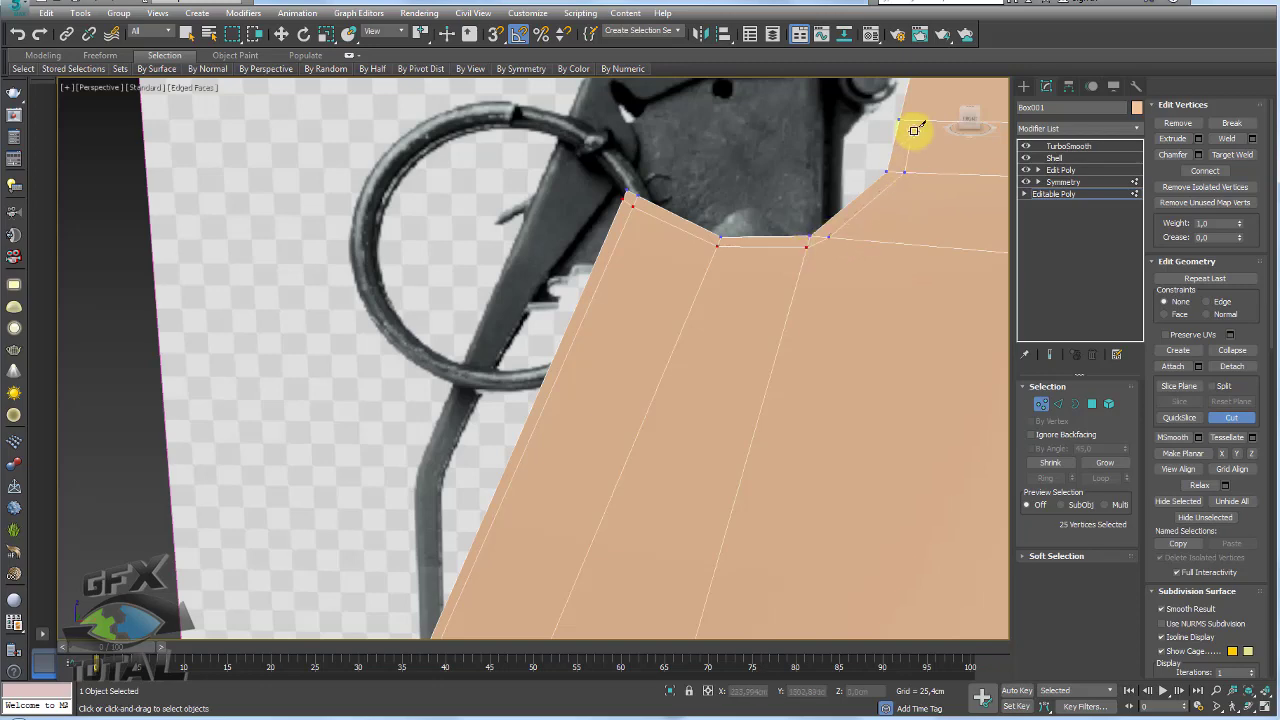
- Finish the notch cut on its upper edge and clear the edge selection
middle_drag(916, 119, 766, 300)
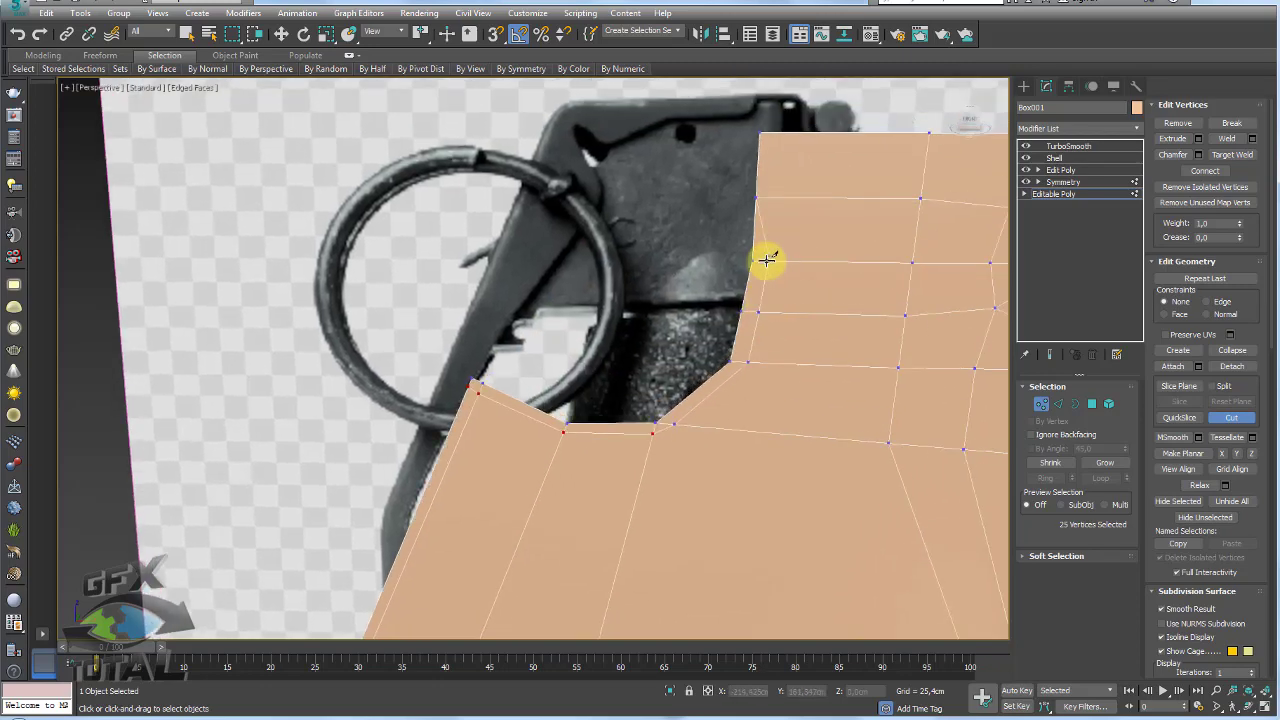
click(771, 197)
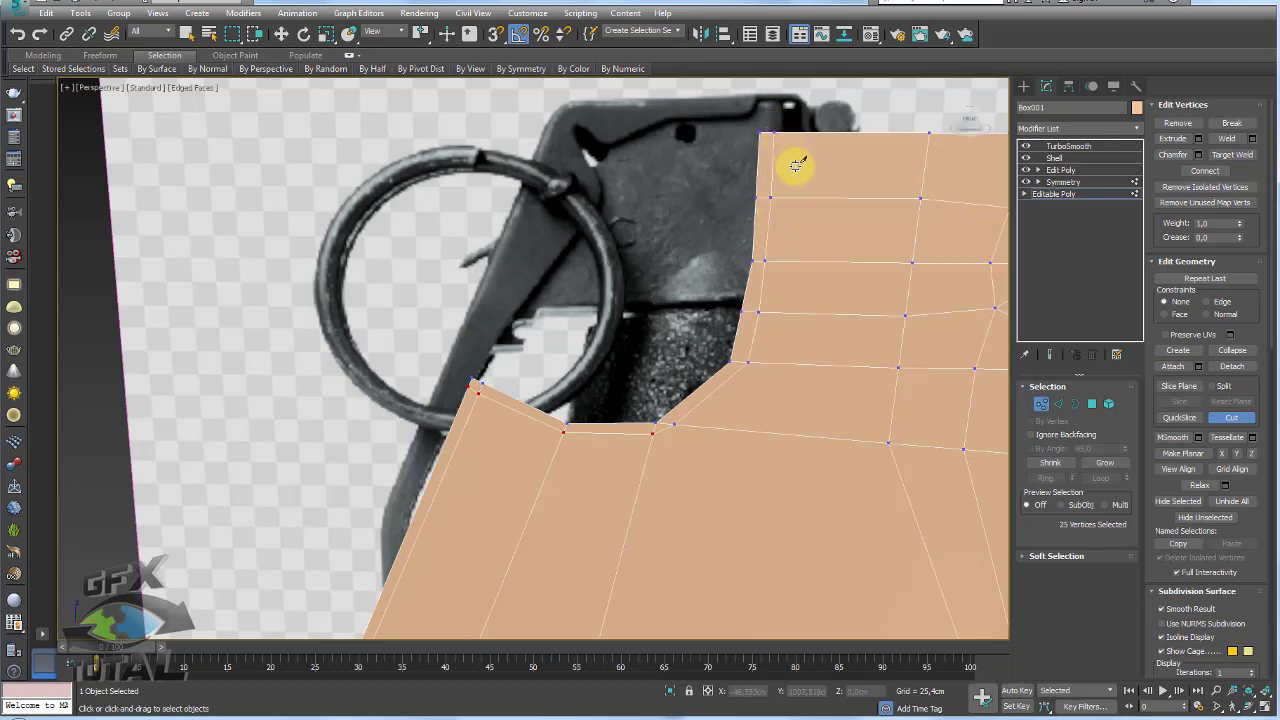
scroll(790, 195, down, 3)
scroll(778, 250, up, 4)
right_click(770, 290)
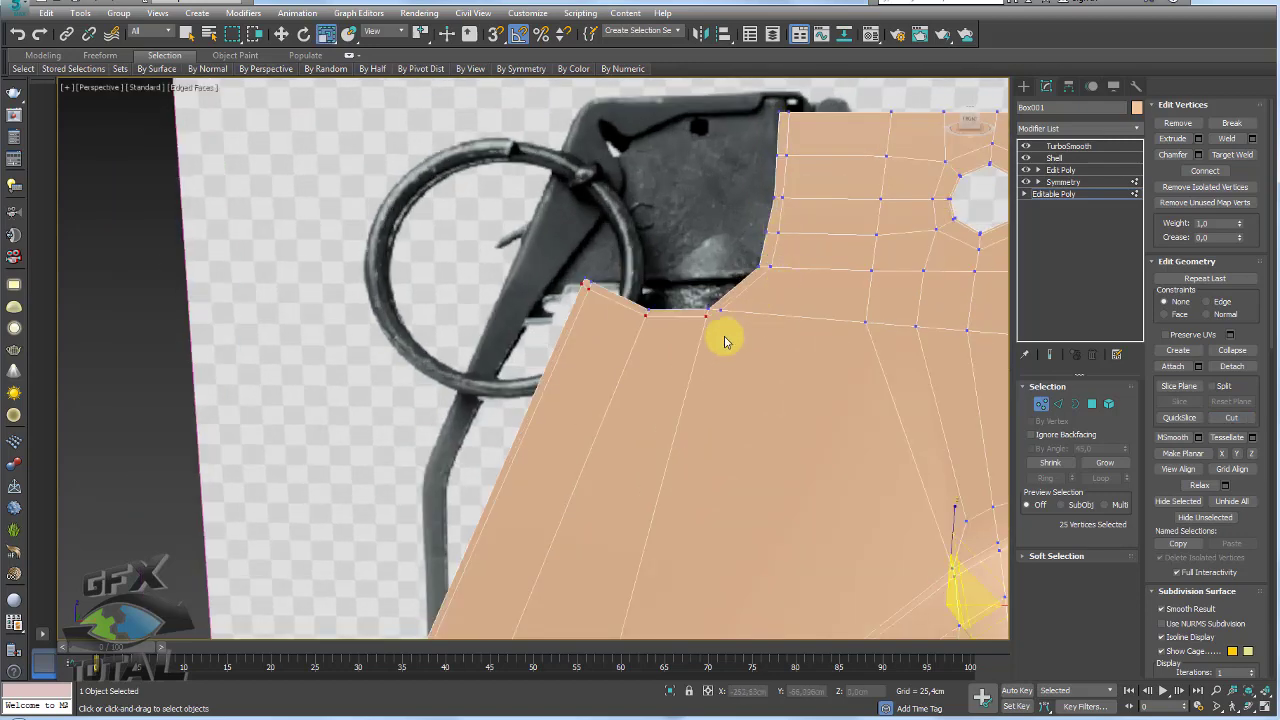
click(1050, 406)
scroll(755, 326, up, 2)
click(683, 304)
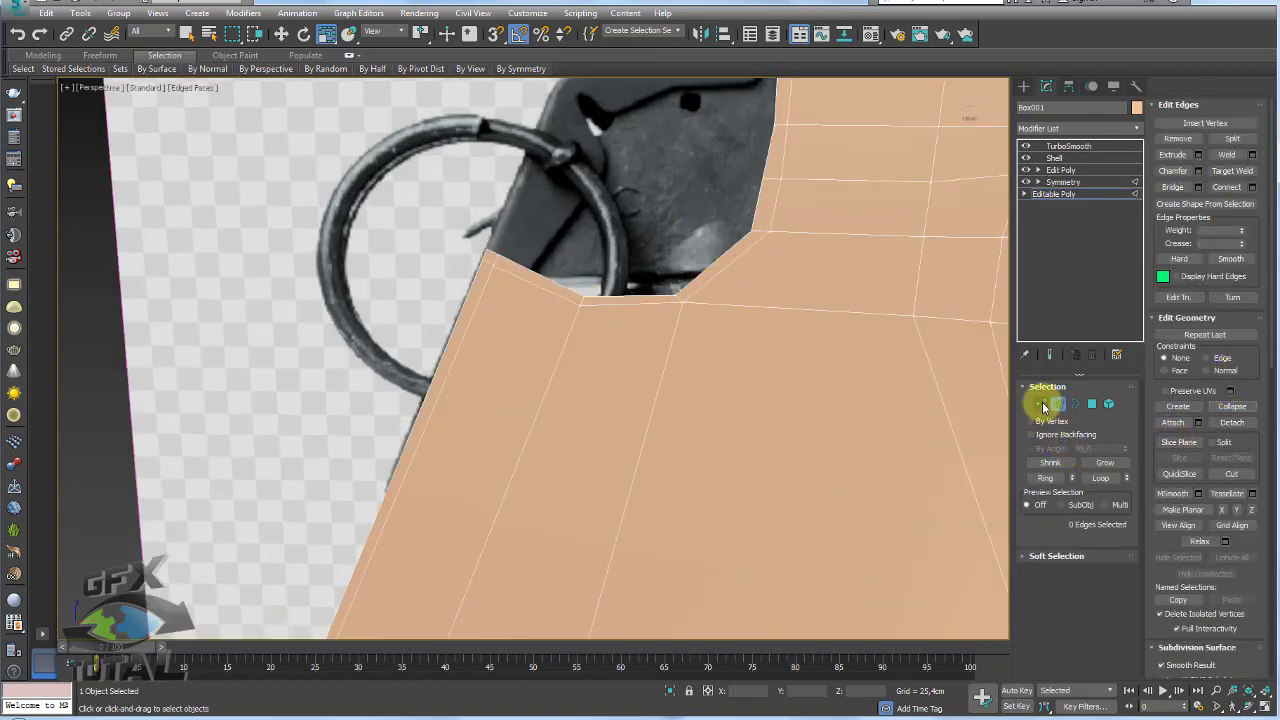
- Select the vertex at the notch's right corner with the Move tool active
click(1041, 404)
click(681, 300)
key(w)
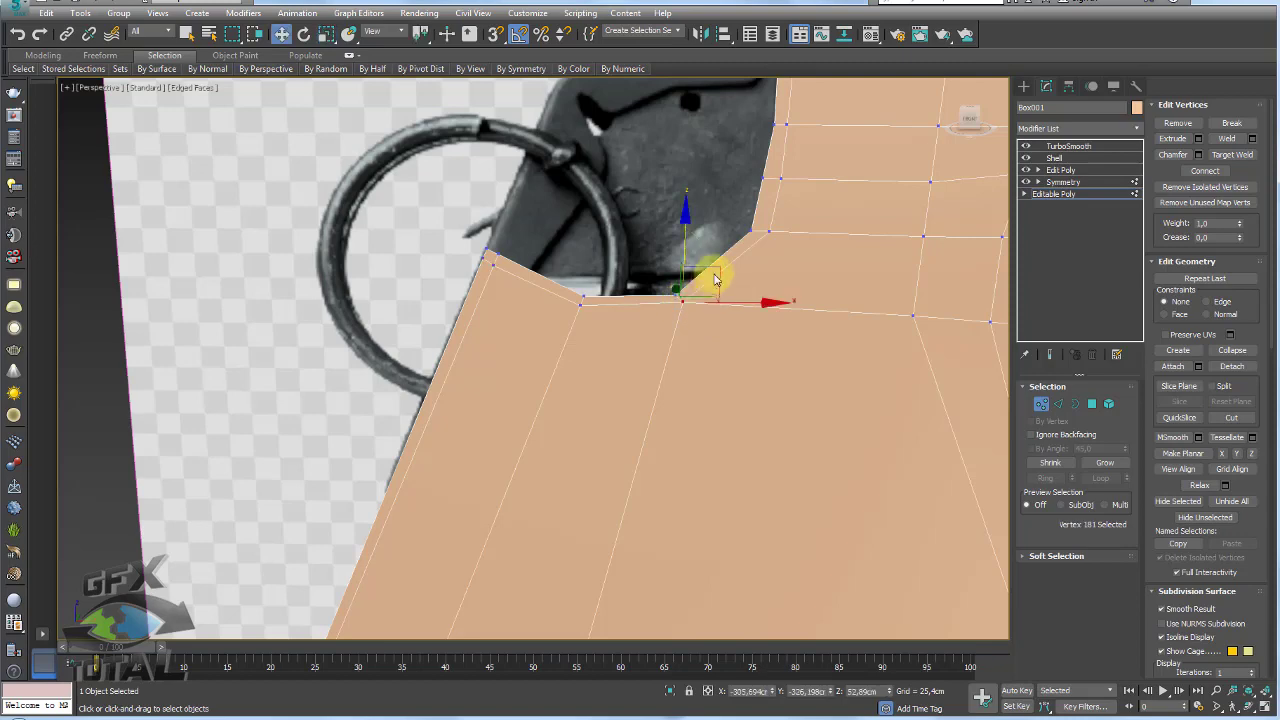
scroll(717, 270, down, 2)
scroll(680, 300, down, 3)
scroll(651, 320, up, 1)
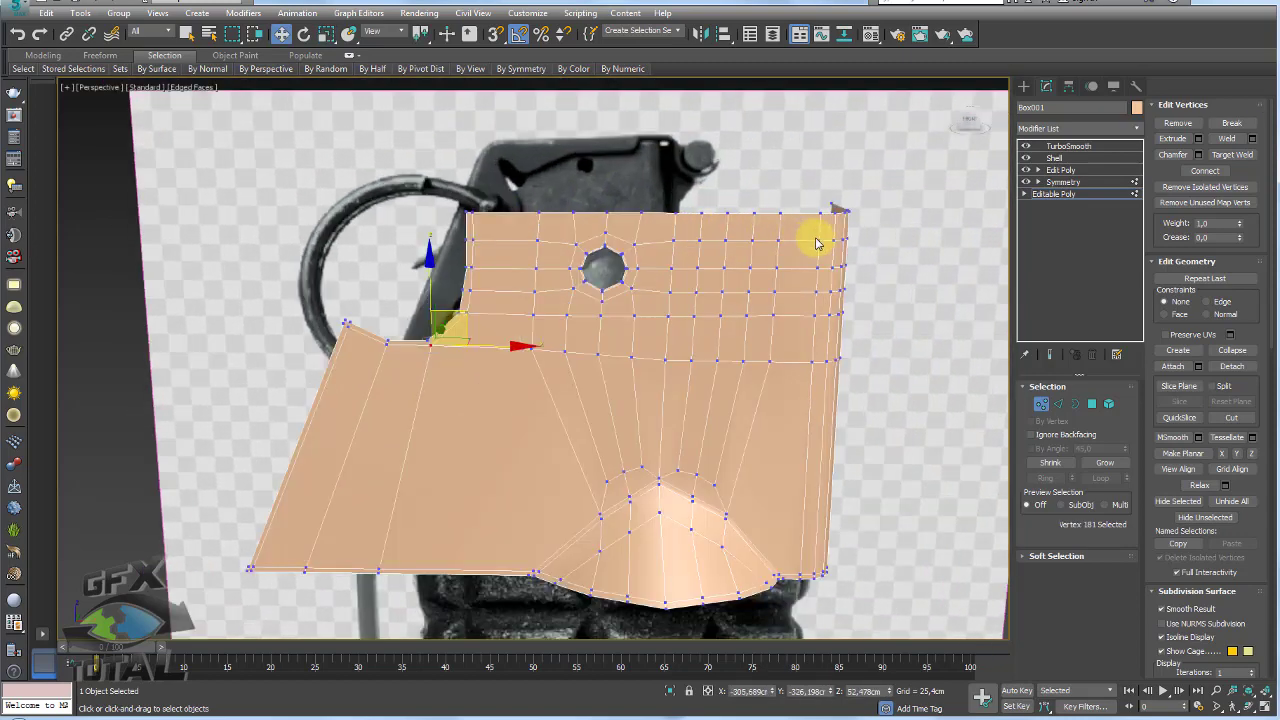
click(1057, 404)
alt+middle_drag(849, 249, 829, 229)
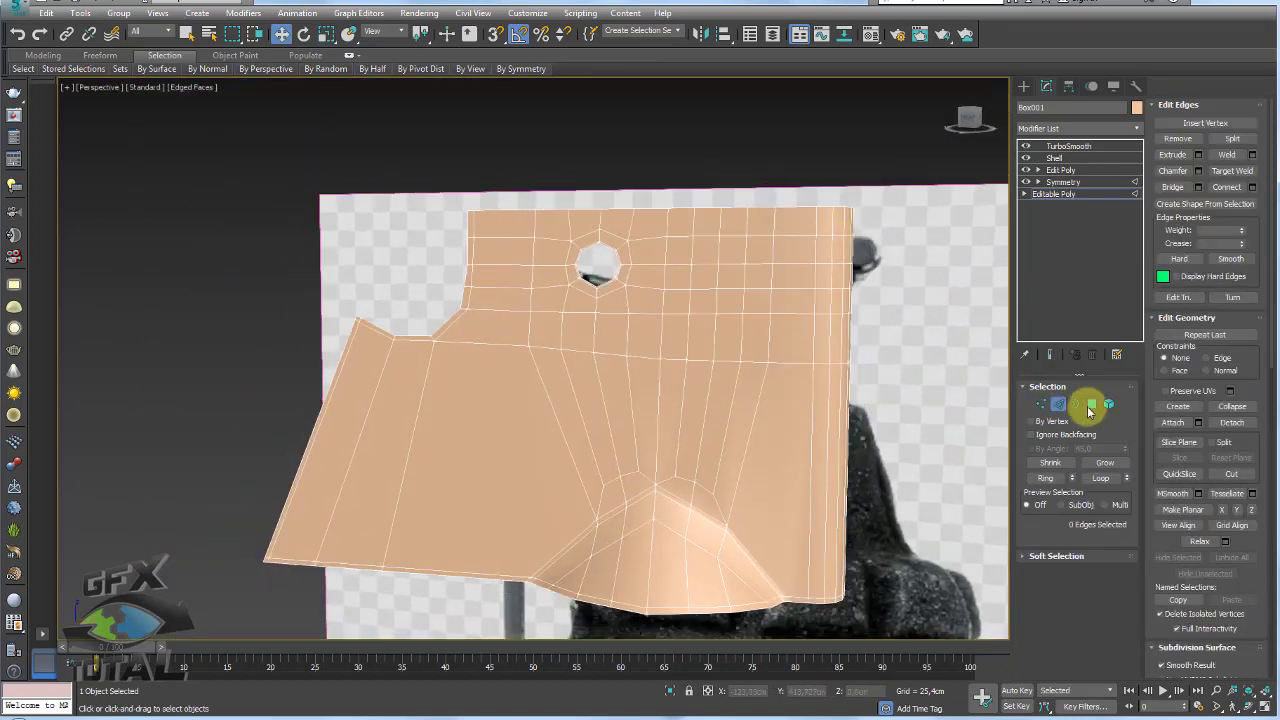
- Select the top polygon row and raise the slicing plane to it, then turn the plane off
click(1091, 404)
drag(969, 228, 969, 230)
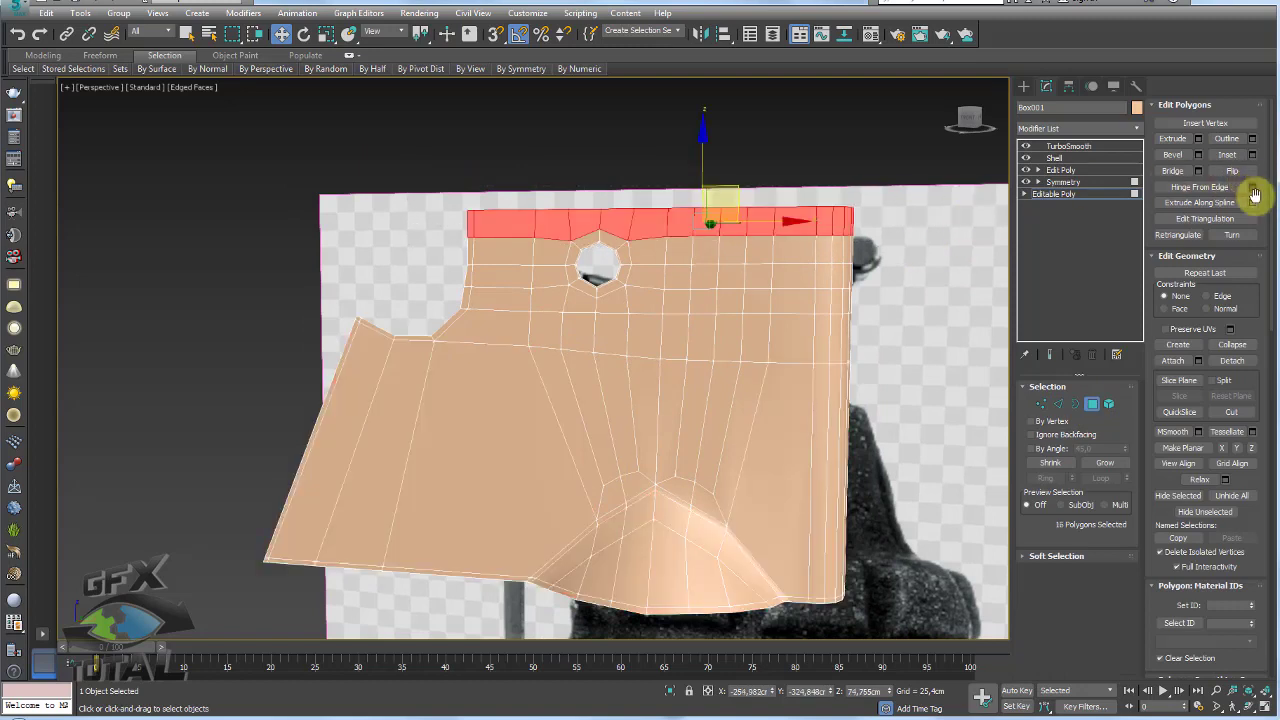
click(1178, 380)
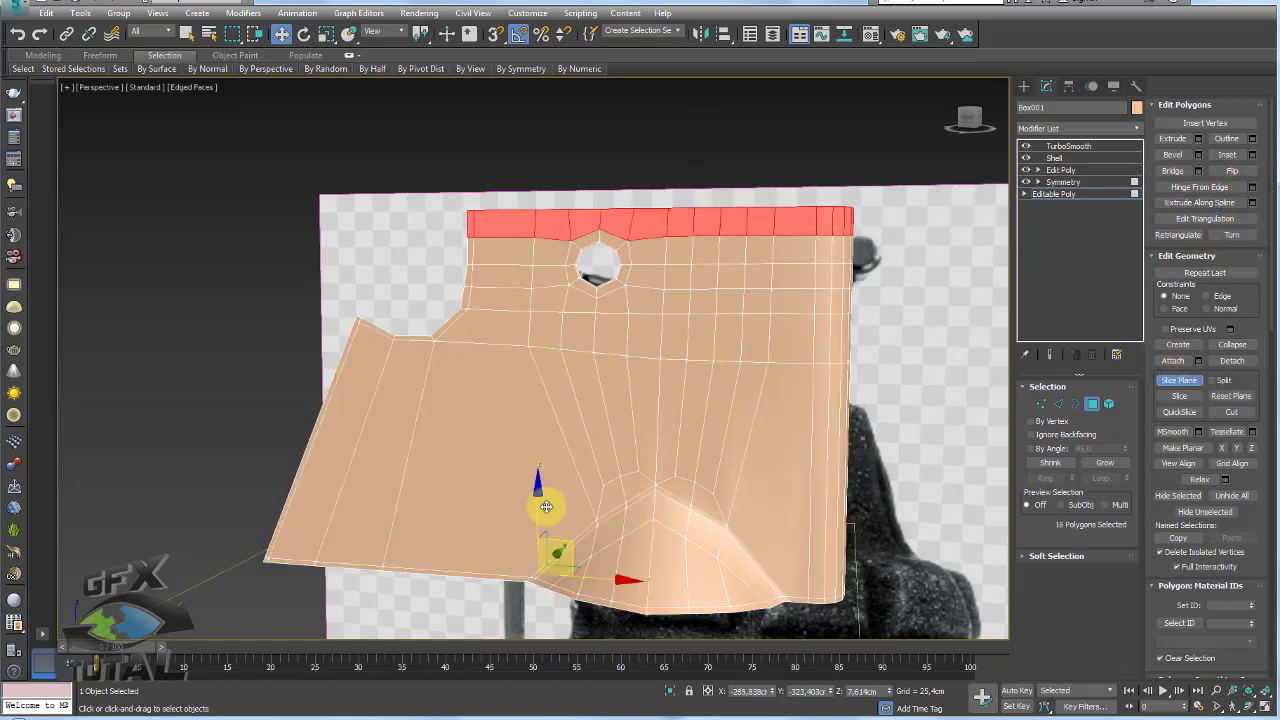
drag(542, 513, 599, 154)
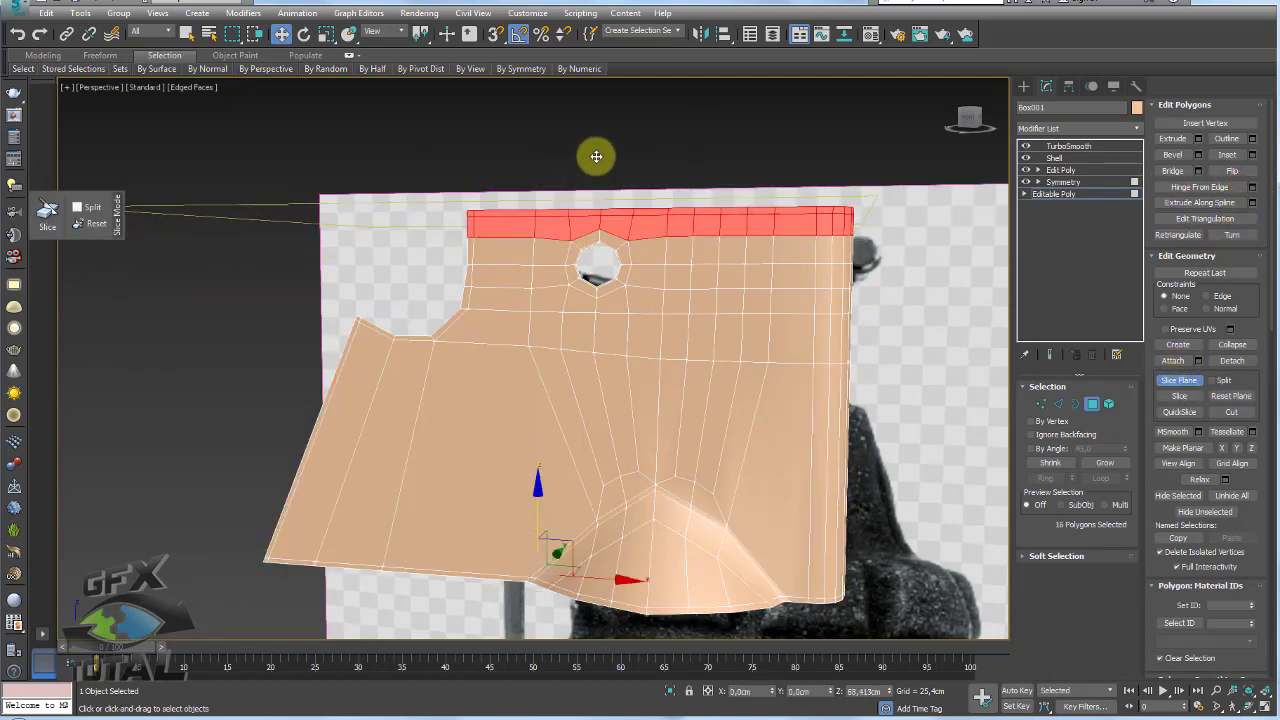
click(1180, 381)
- Orbit and zoom around the lever mesh to review the bottom edge
alt+middle_drag(894, 194, 769, 222)
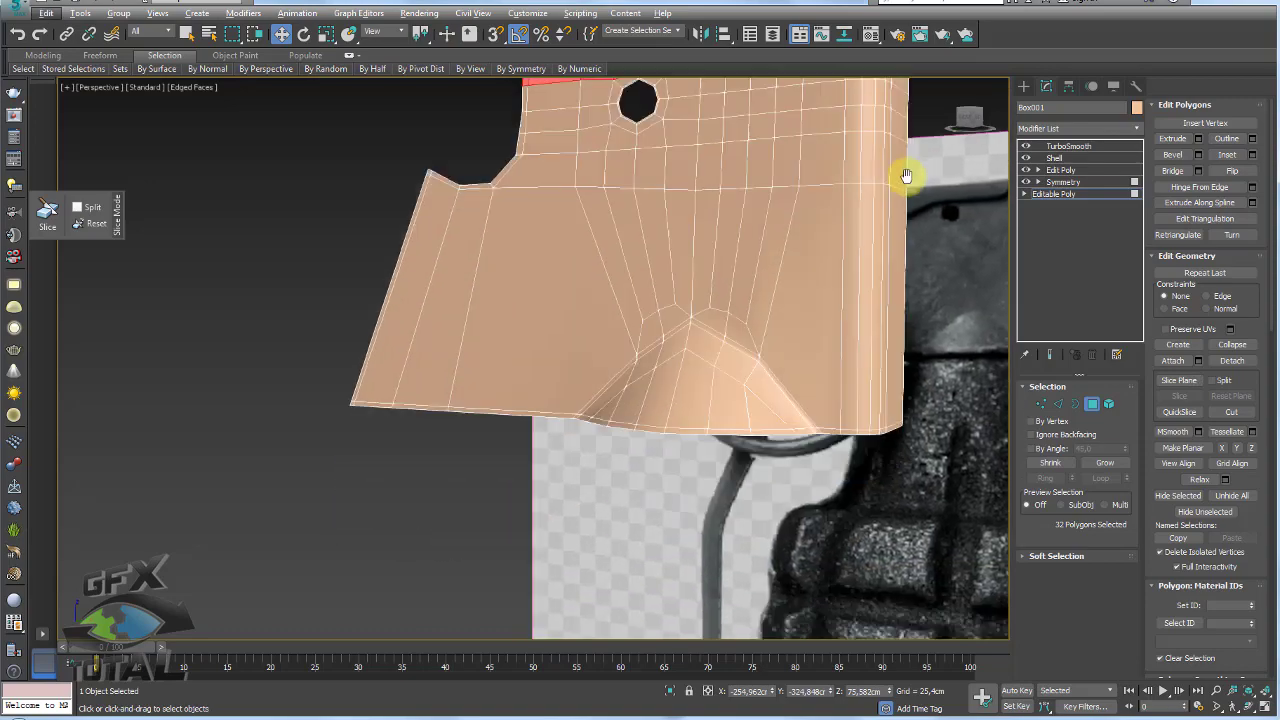
mouse_move(769, 222)
alt+middle_down()
mouse_move(818, 404)
mouse_move(830, 400)
mouse_move(749, 434)
mouse_move(320, 443)
mouse_move(606, 471)
mouse_move(634, 449)
mouse_move(734, 429)
mouse_move(688, 398)
mouse_move(894, 223)
alt+middle_up()
scroll(818, 404, up, 3)
scroll(818, 410, down, 2)
scroll(835, 393, up, 3)
scroll(385, 458, up, 3)
- Step up the stack to TurboSmooth and view the smoothed lever from the side
click(1063, 194)
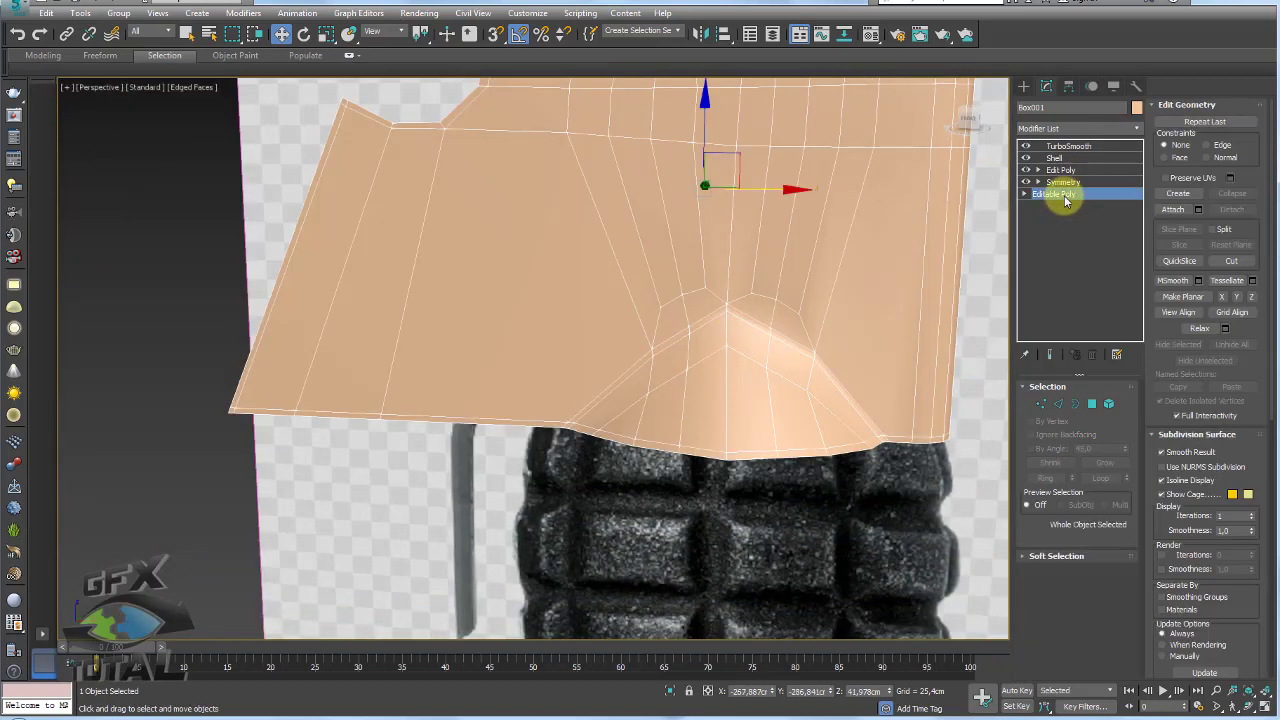
click(1066, 197)
click(1063, 181)
click(1066, 147)
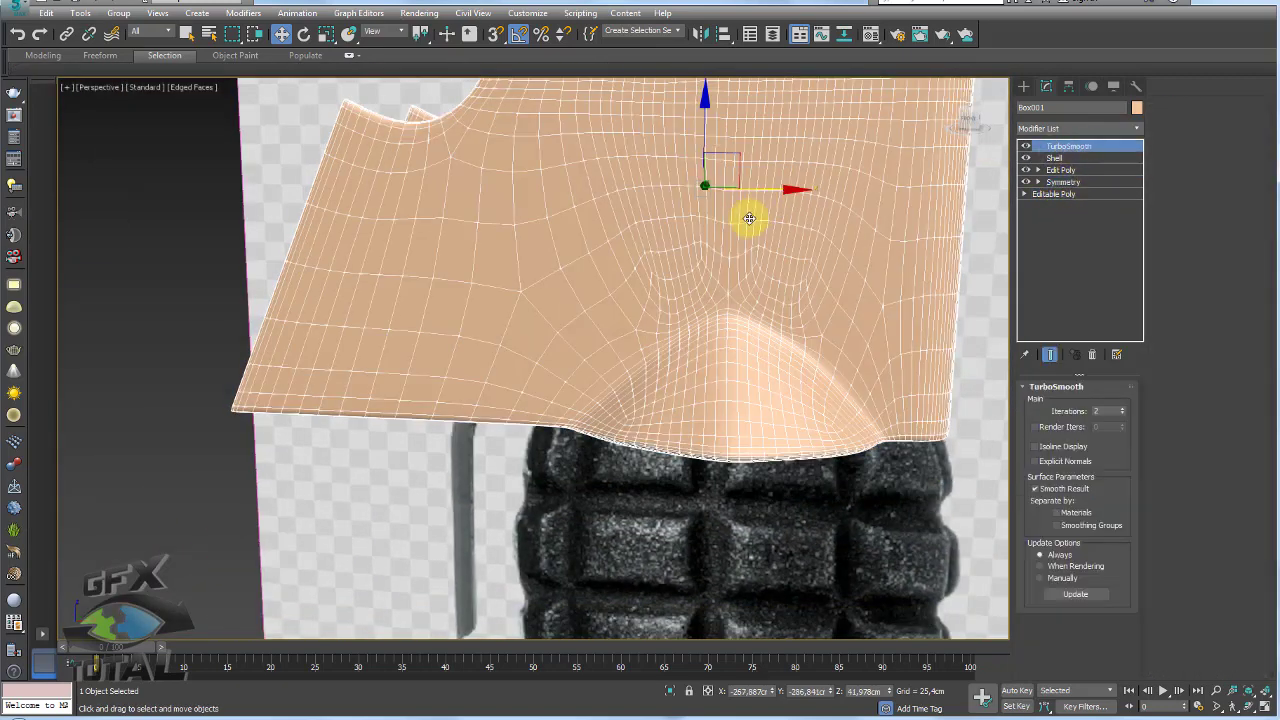
scroll(705, 254, down, 5)
alt+middle_drag(705, 254, 843, 266)
- Toggle Edged Faces with F4 to plain shading, then return to the base Editable Poly
key(F4)
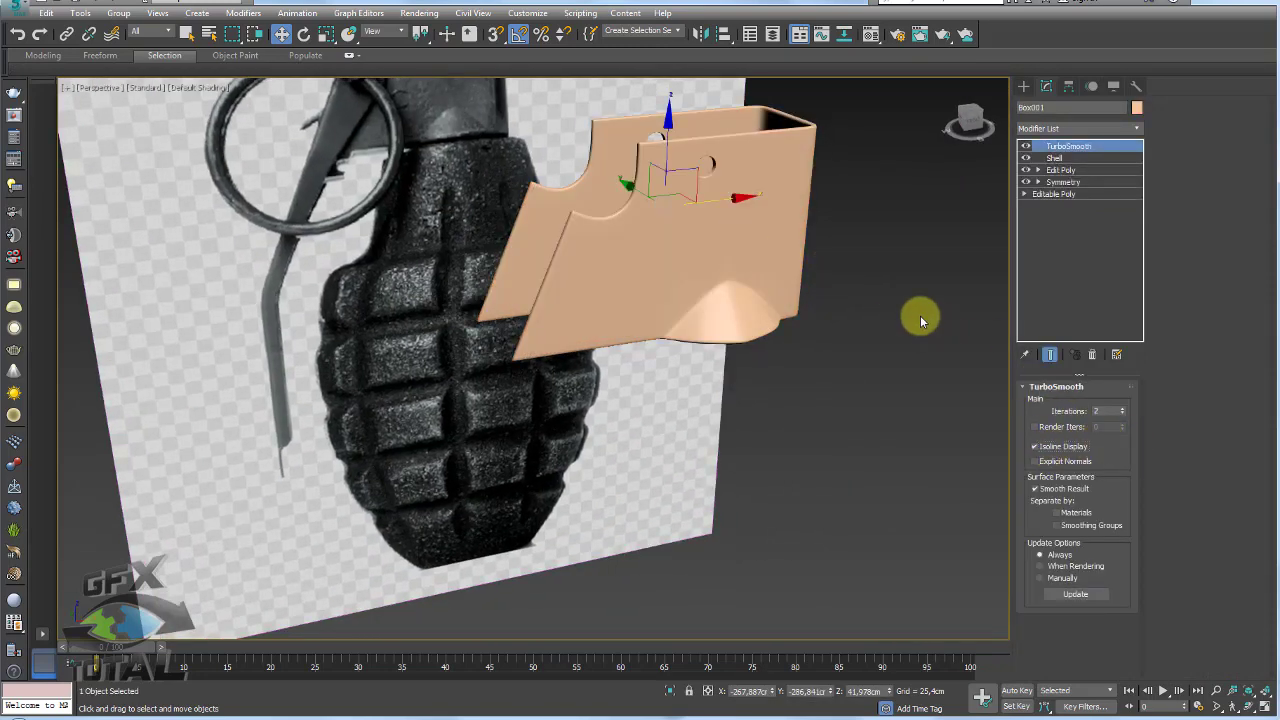
key(F4)
mouse_move(862, 305)
middle_down()
mouse_move(894, 402)
mouse_move(766, 366)
mouse_move(777, 471)
mouse_move(734, 386)
mouse_move(757, 351)
mouse_move(749, 329)
mouse_move(834, 284)
middle_up()
key(F4)
click(1042, 195)
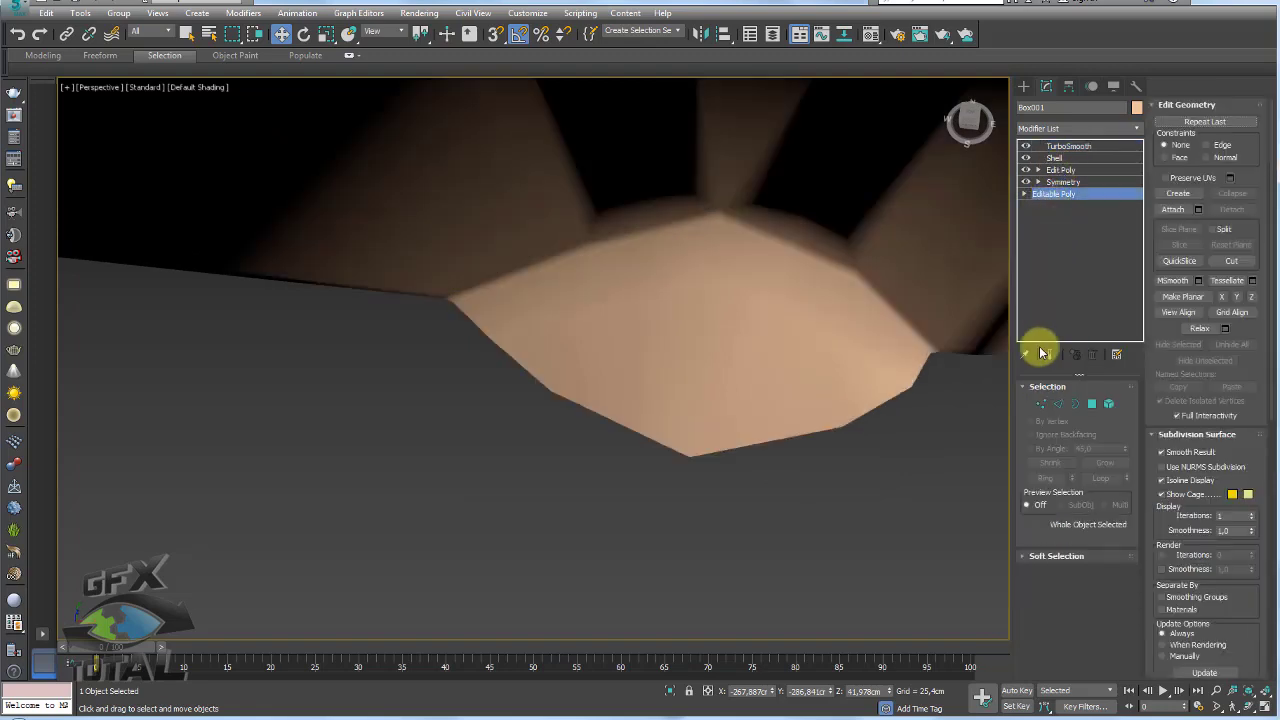
- In Vertex mode with wireframe (F3), pull the bump's middle vertex 47 downward
click(1040, 403)
key(F3)
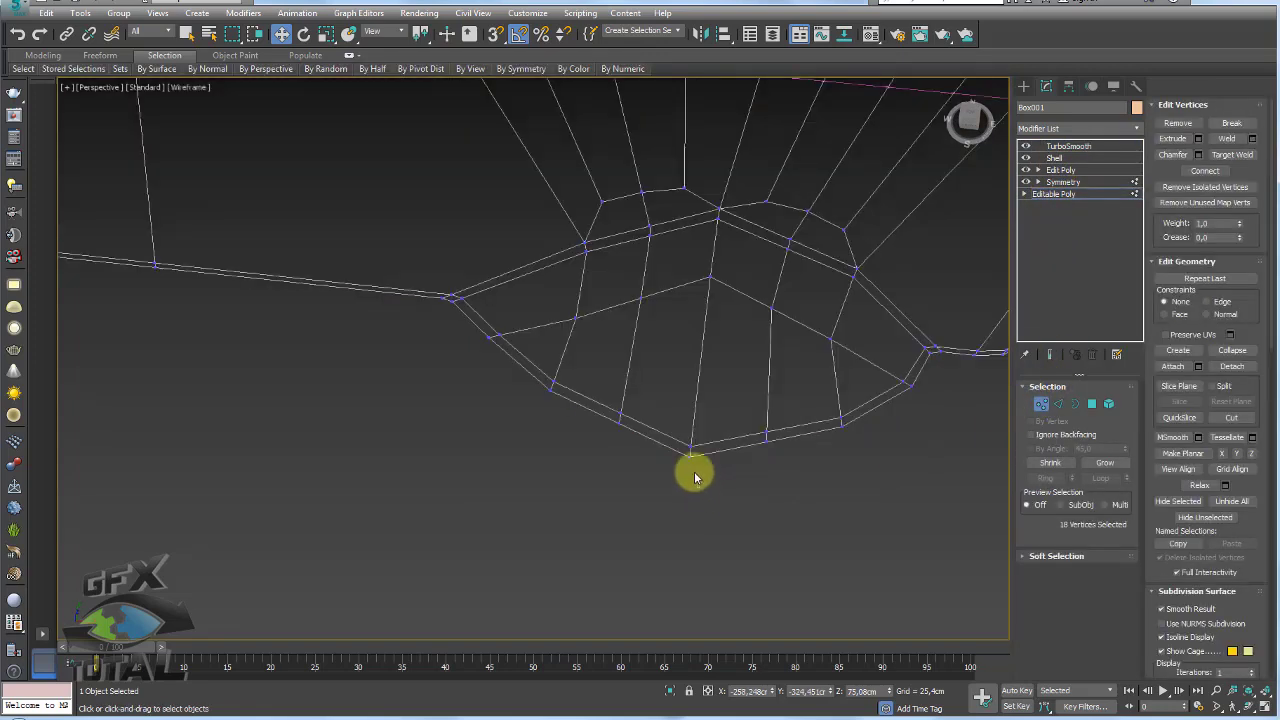
click(692, 448)
alt+middle_drag(705, 434, 697, 394)
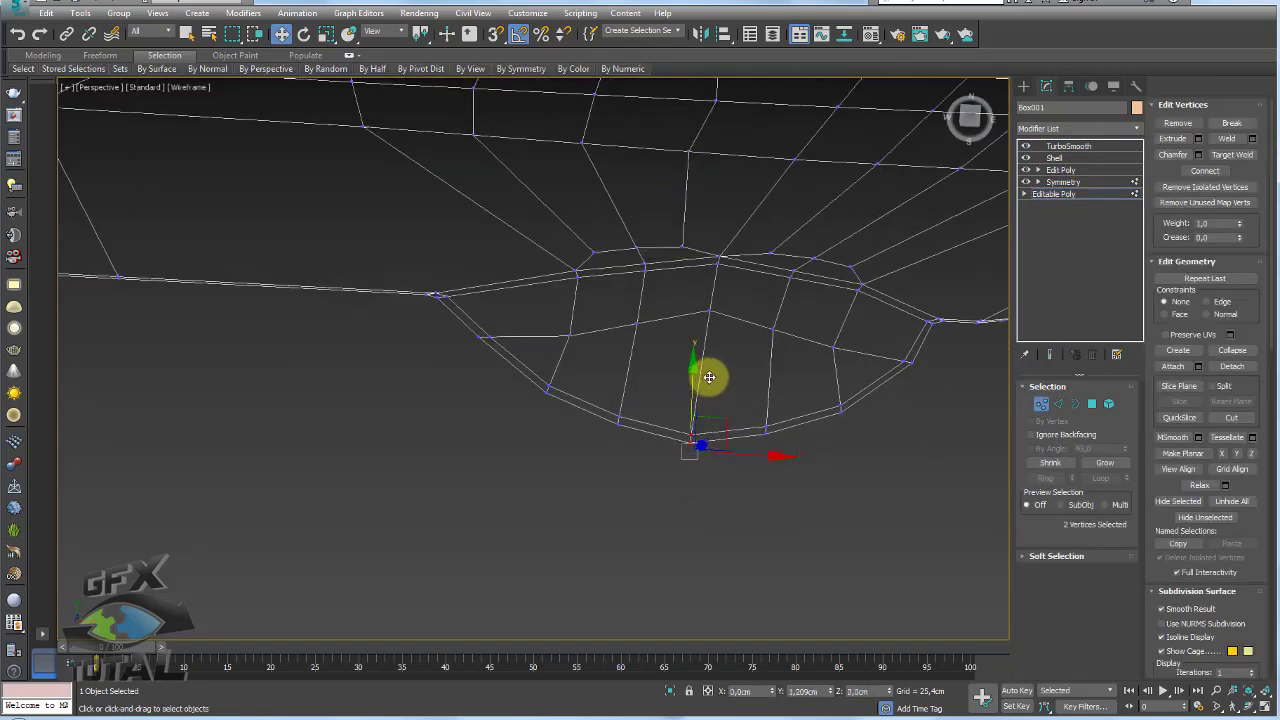
click(692, 444)
mouse_move(700, 309)
alt+middle_down()
mouse_move(718, 260)
mouse_move(748, 277)
alt+middle_up()
drag(745, 285, 756, 357)
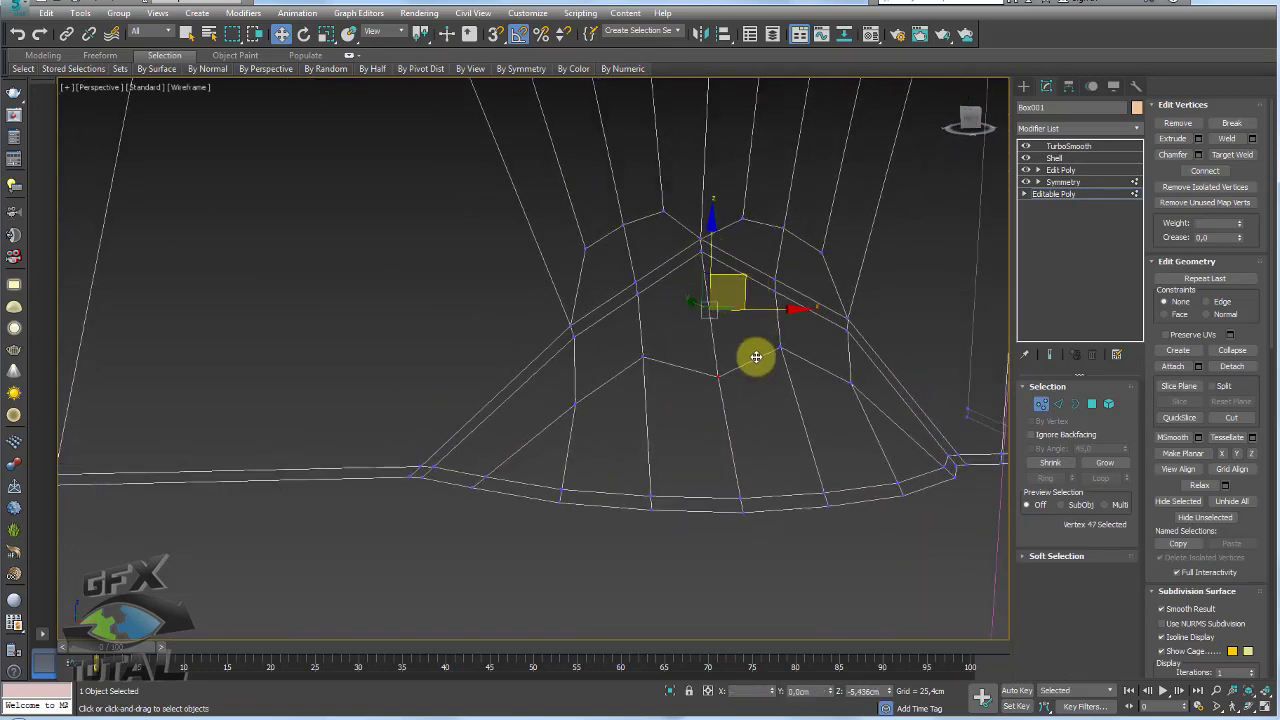
- Slide two upper-row bump vertices down along their edges with Constraints set to Edge
click(643, 357)
ctrl+click(782, 349)
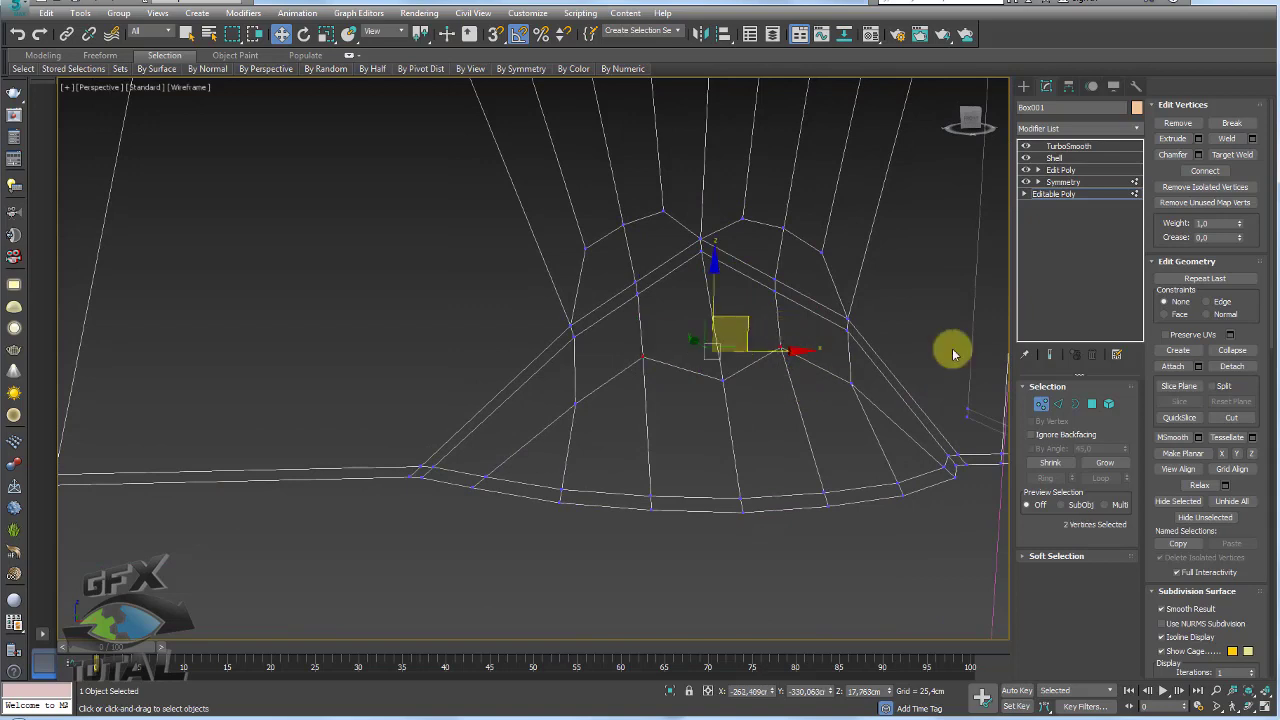
click(1208, 301)
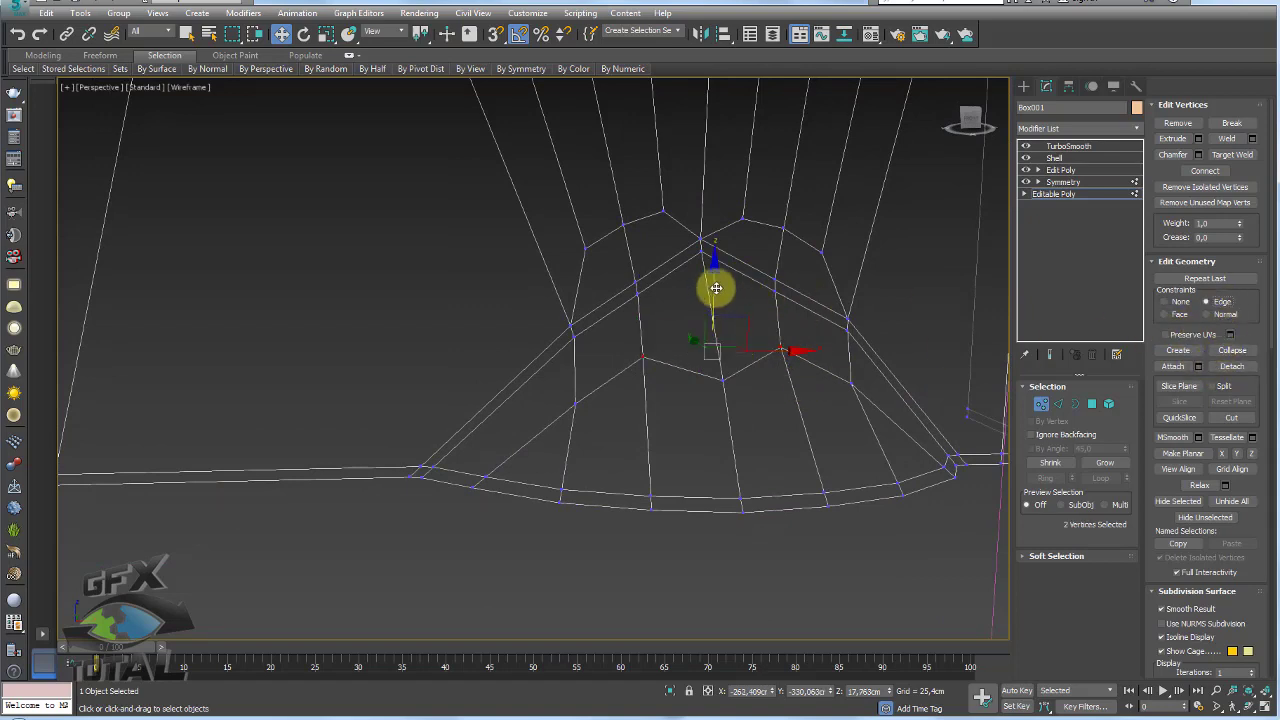
drag(716, 288, 718, 313)
- Reset Constraints to None, nudge vertex 47 outward, then shift three vertices right and down
click(575, 404)
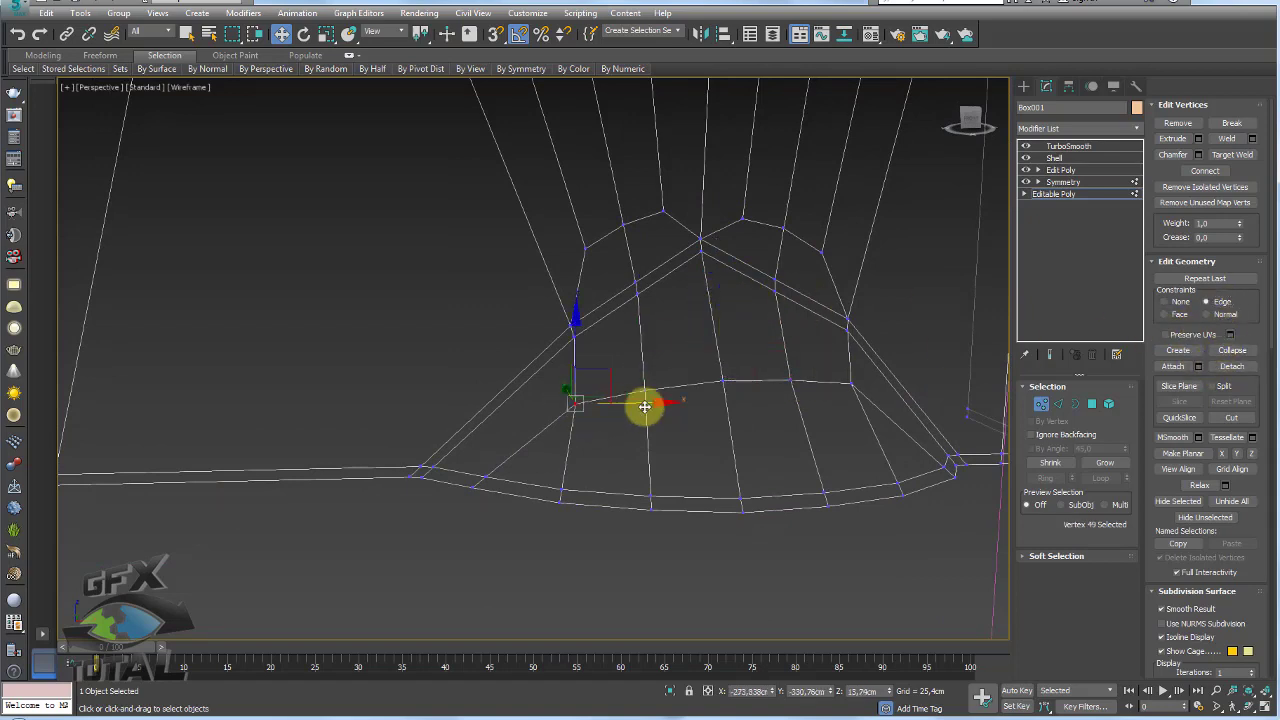
click(721, 381)
click(1164, 301)
alt+middle_drag(737, 343, 683, 352)
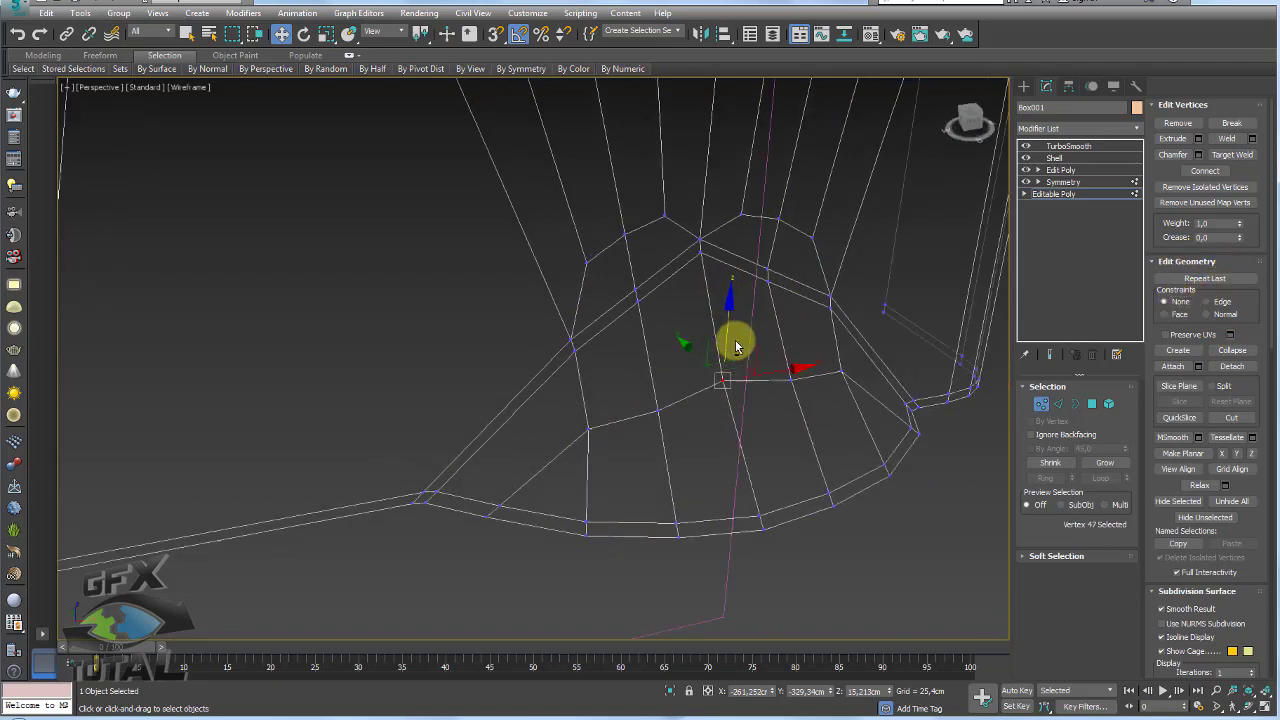
drag(683, 352, 710, 365)
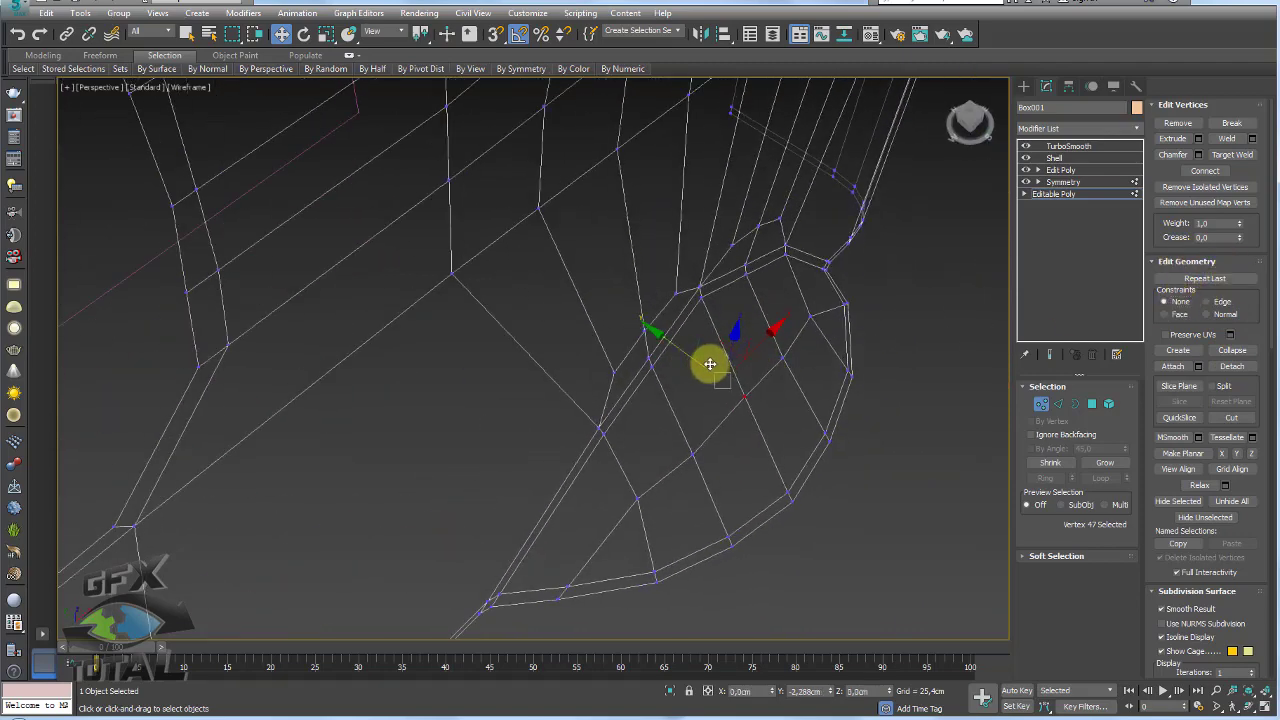
ctrl+click(783, 358)
ctrl+click(698, 458)
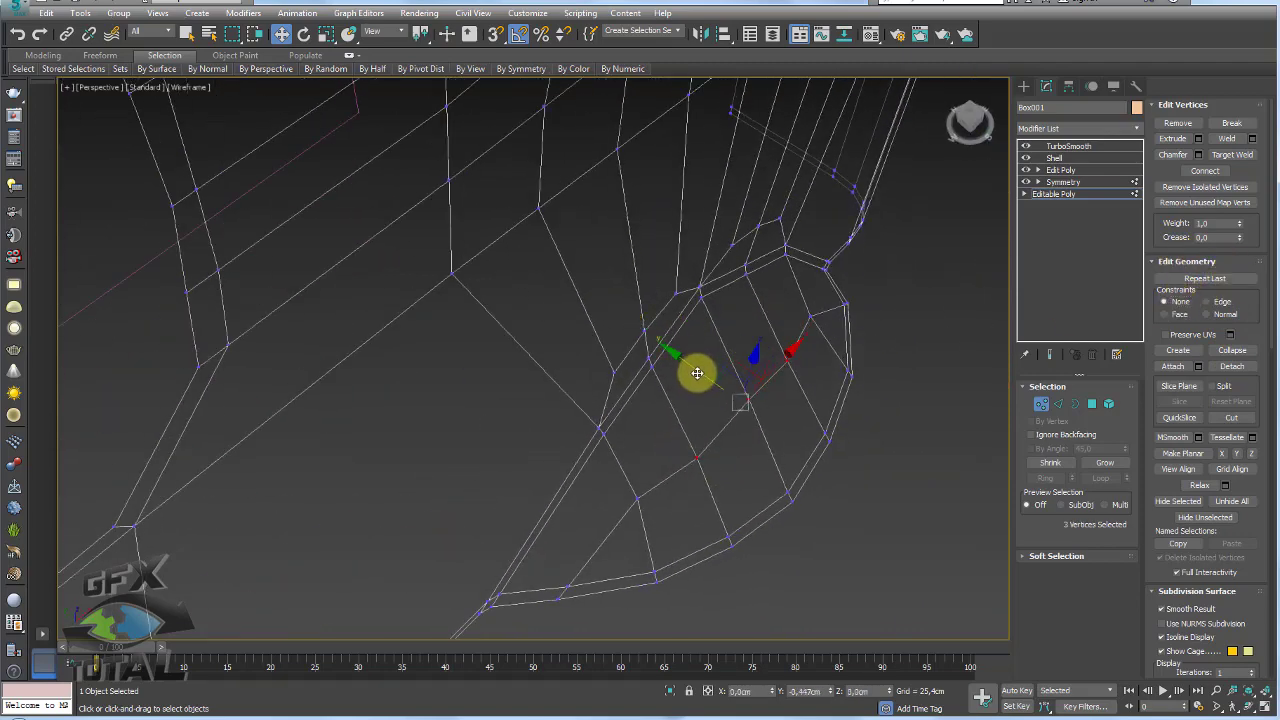
drag(697, 373, 758, 433)
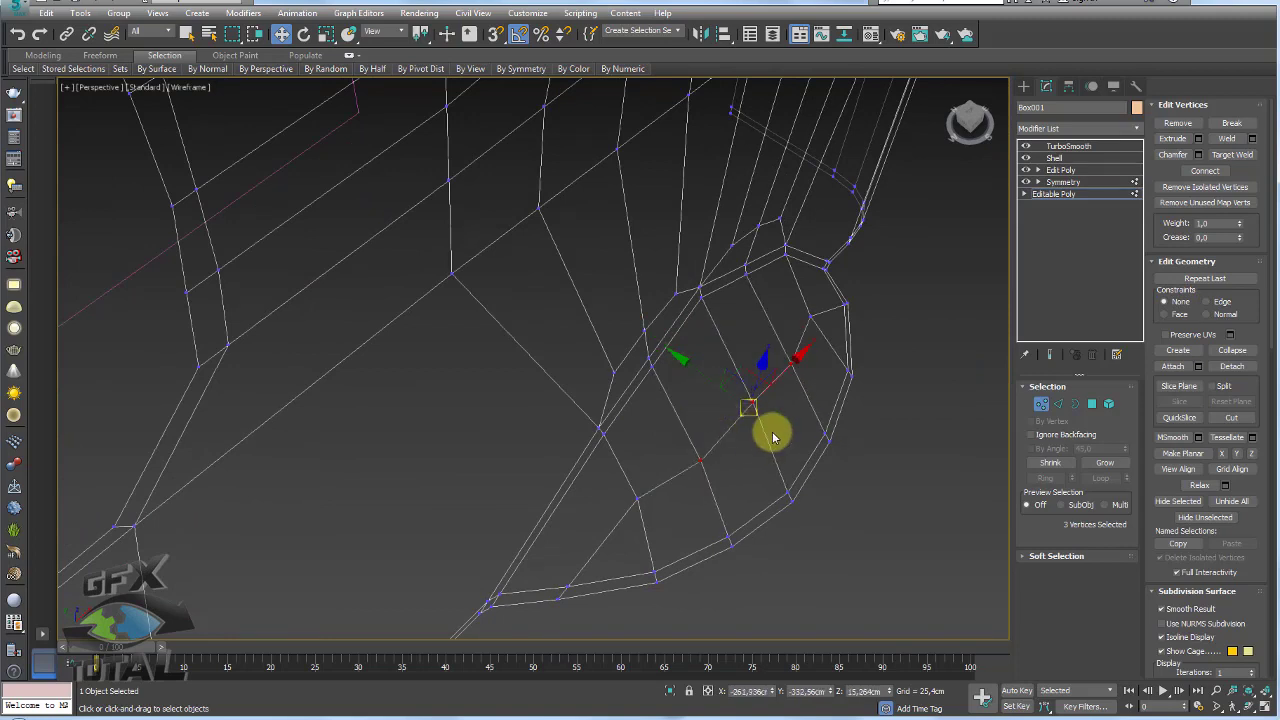
drag(710, 371, 766, 391)
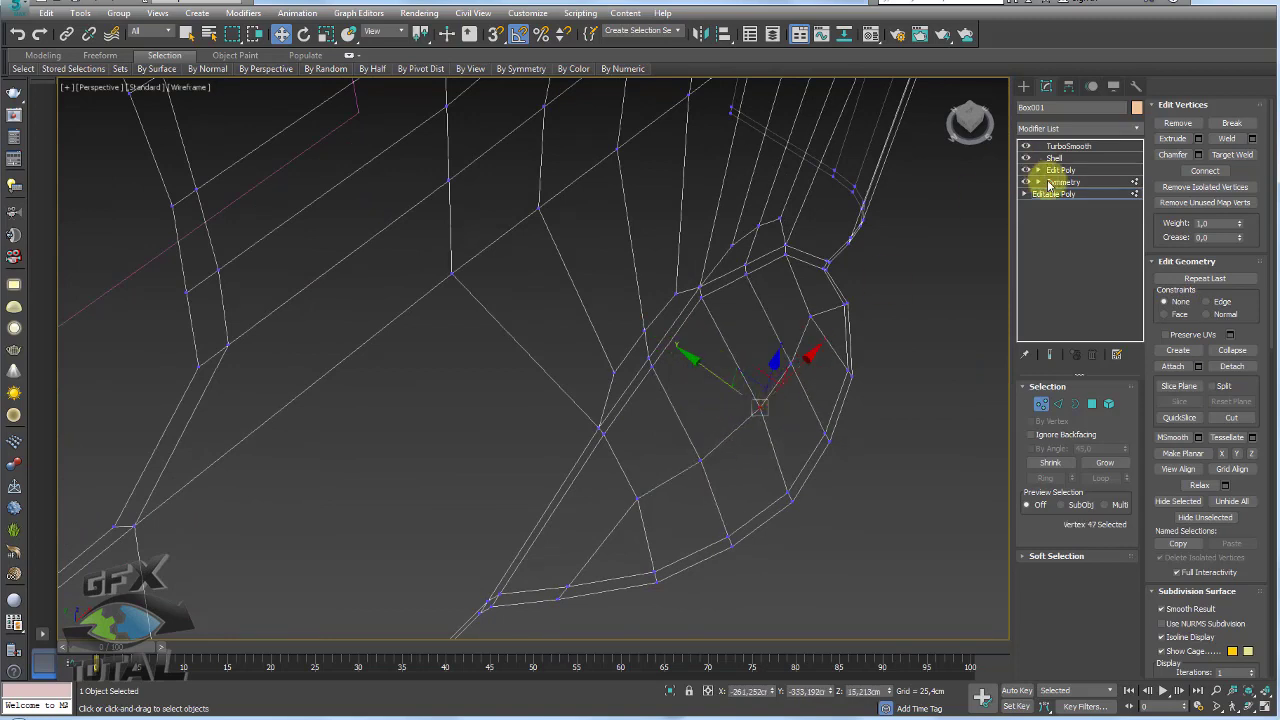
- Leave vertex editing and preview the lever through TurboSmooth in shaded display
click(1064, 146)
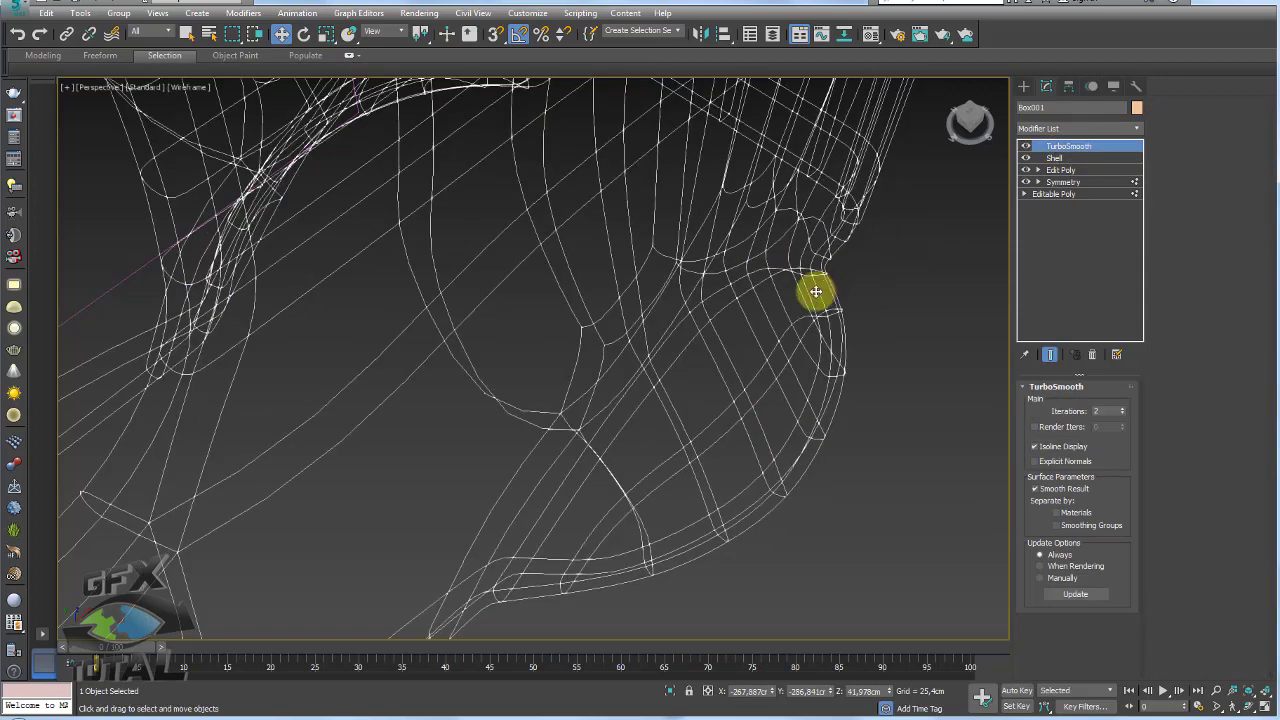
click(1077, 191)
click(1078, 190)
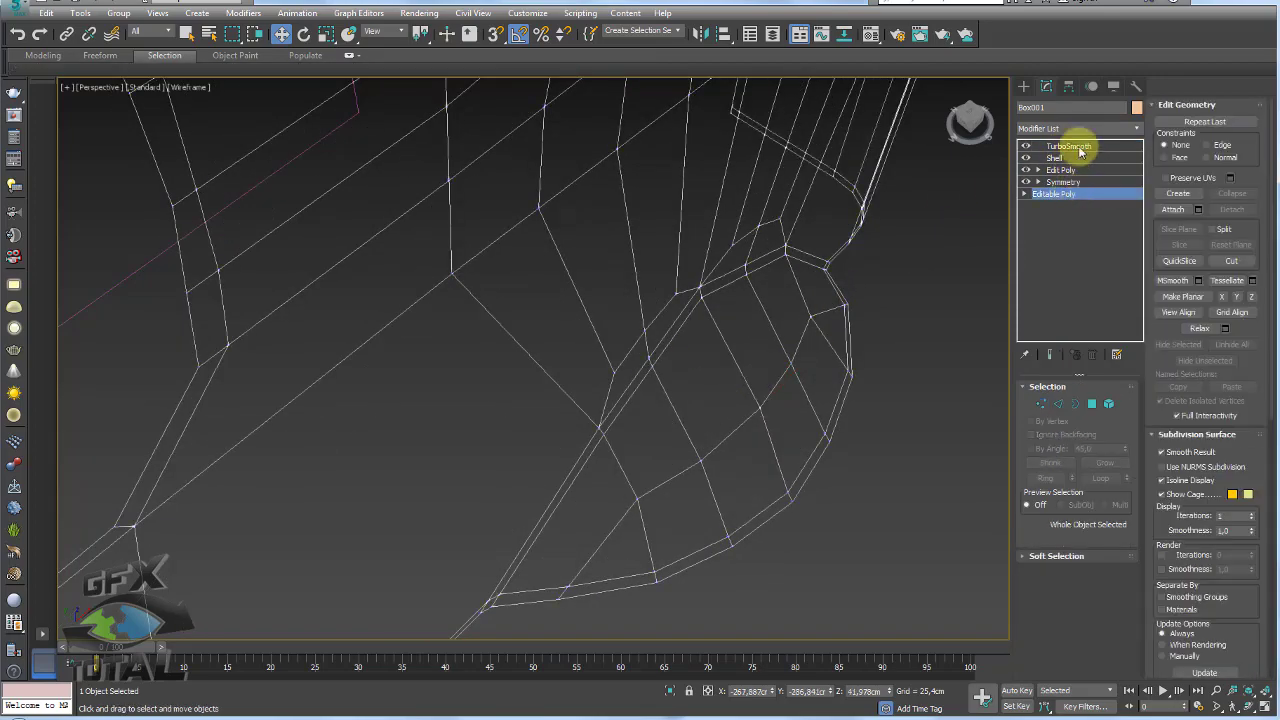
click(1068, 146)
key(F3)
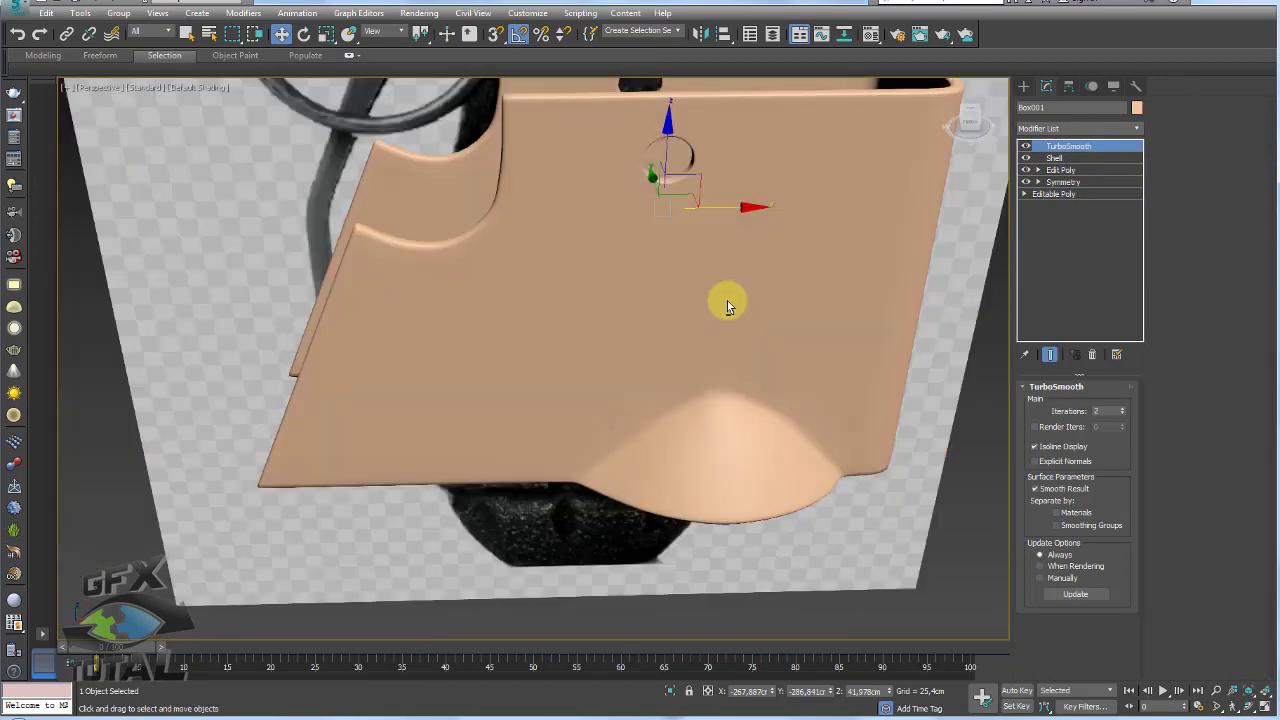
scroll(727, 307, down, 5)
mouse_move(686, 297)
alt+middle_down()
mouse_move(640, 337)
mouse_move(677, 283)
mouse_move(694, 318)
mouse_move(737, 114)
mouse_move(737, 180)
alt+middle_up()
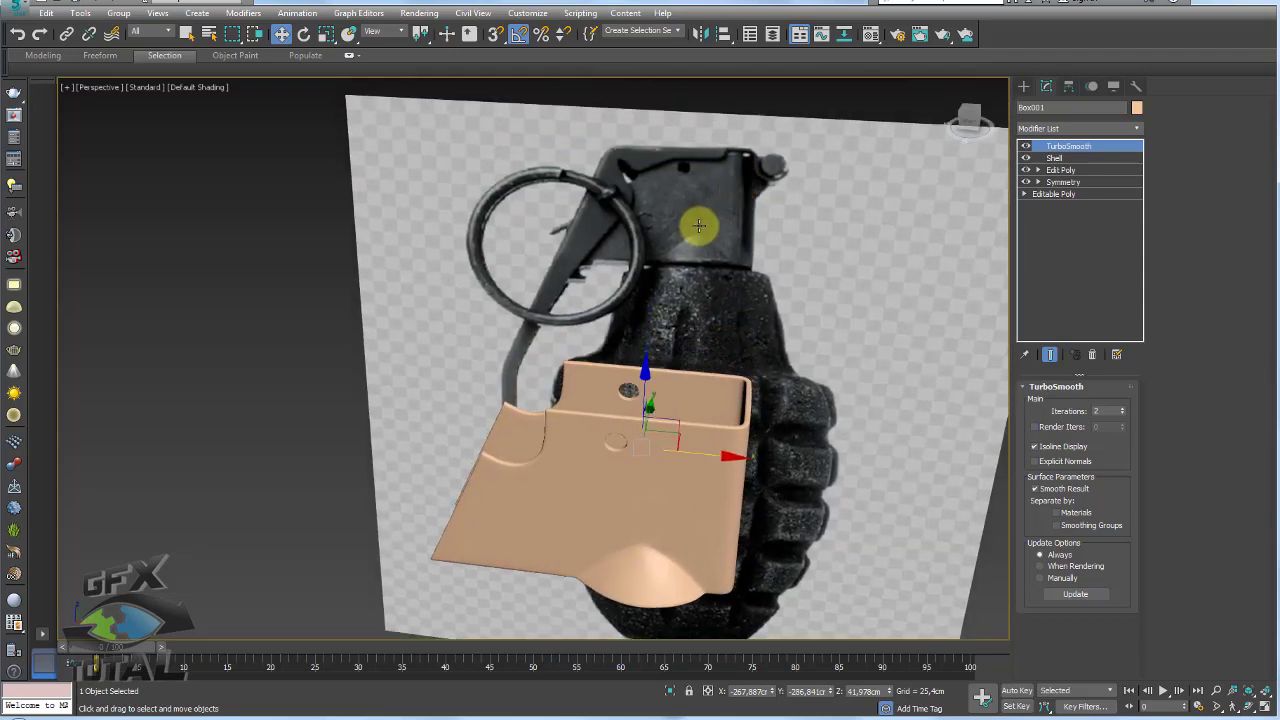
- Switch to the Front view and centre the lever over the grenade reference photo
key(f)
scroll(679, 258, down, 2)
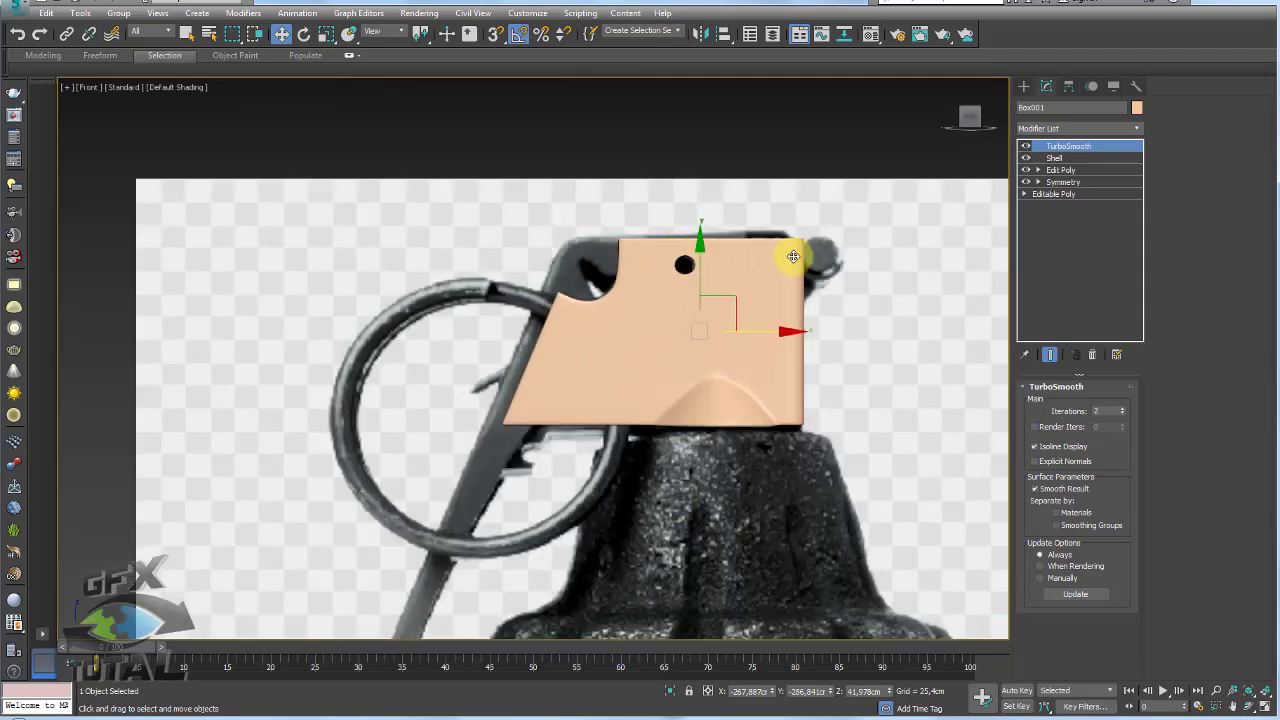
middle_drag(793, 257, 736, 222)
right_click(716, 256)
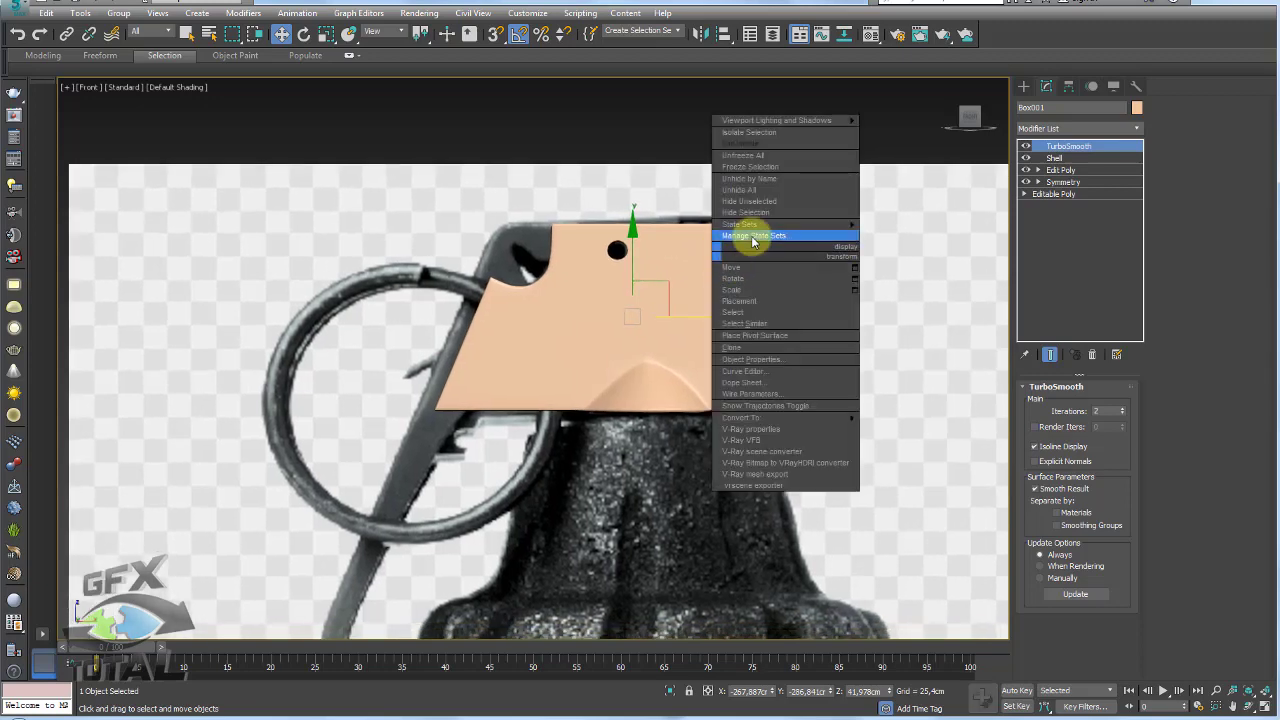
- Hide the selected lever, zoom in on the fuse head's top pin, and open the Create panel
click(754, 218)
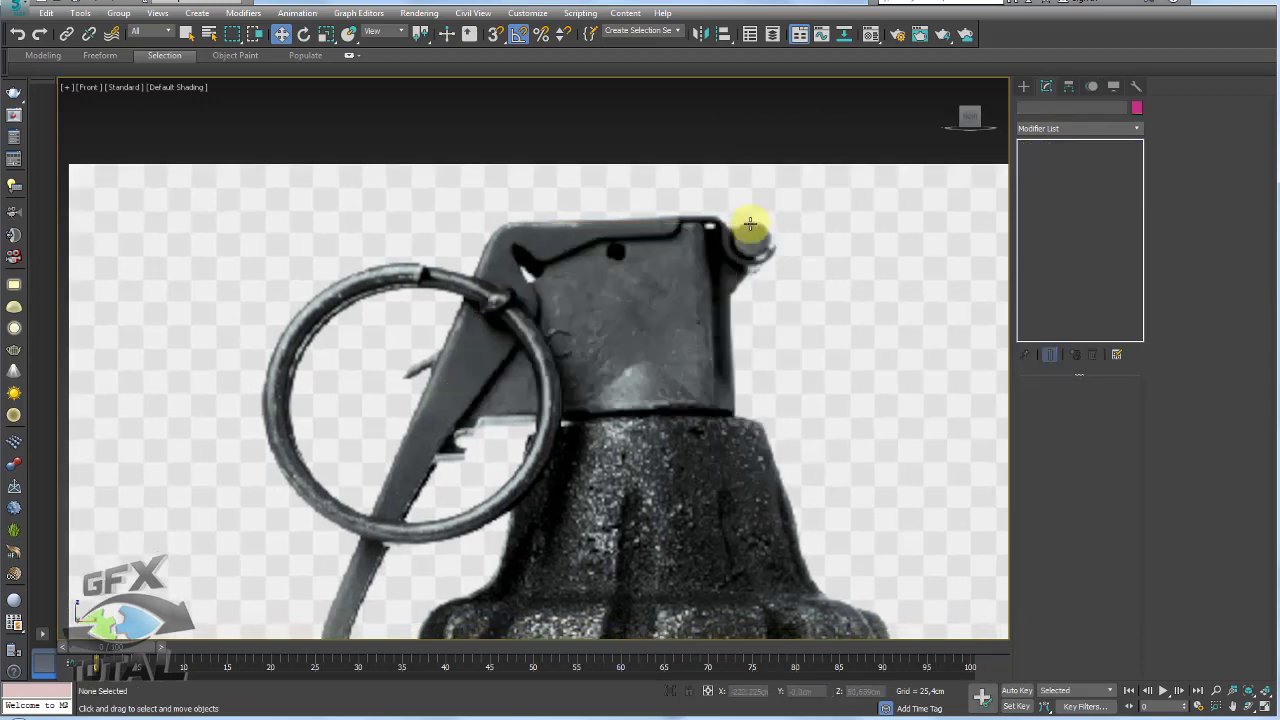
scroll(745, 235, up, 3)
scroll(737, 251, up, 2)
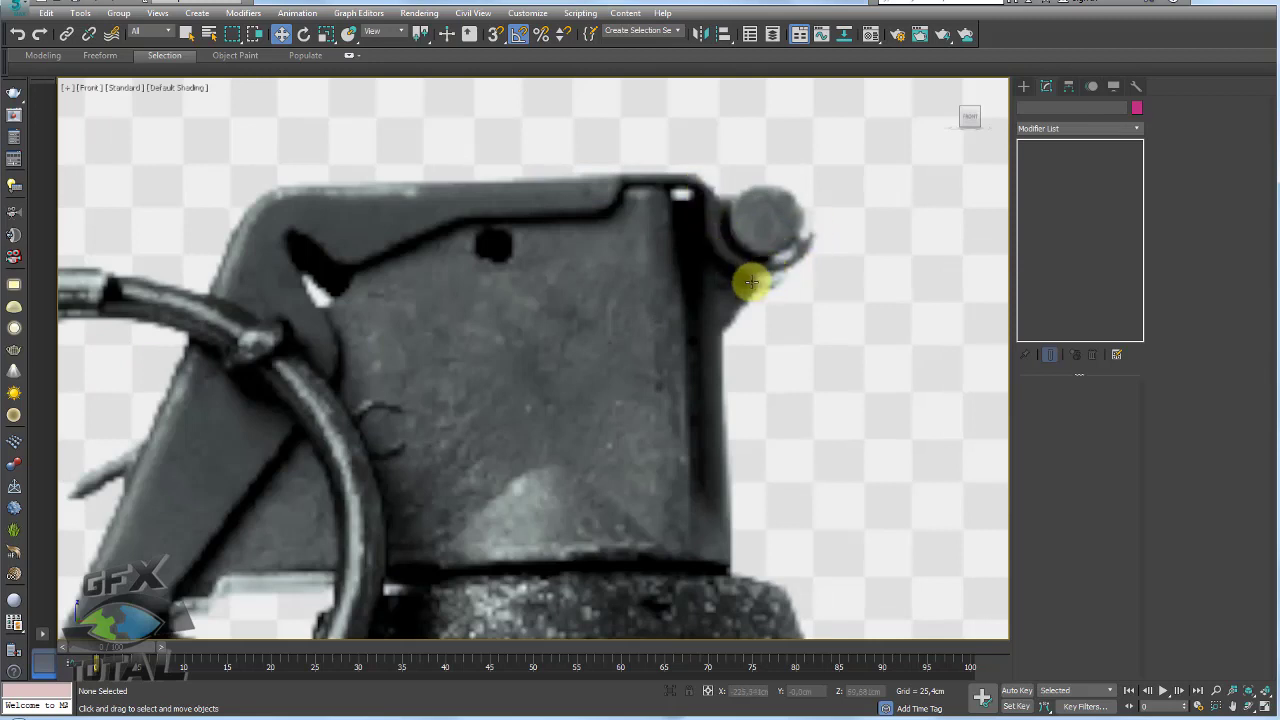
click(1023, 86)
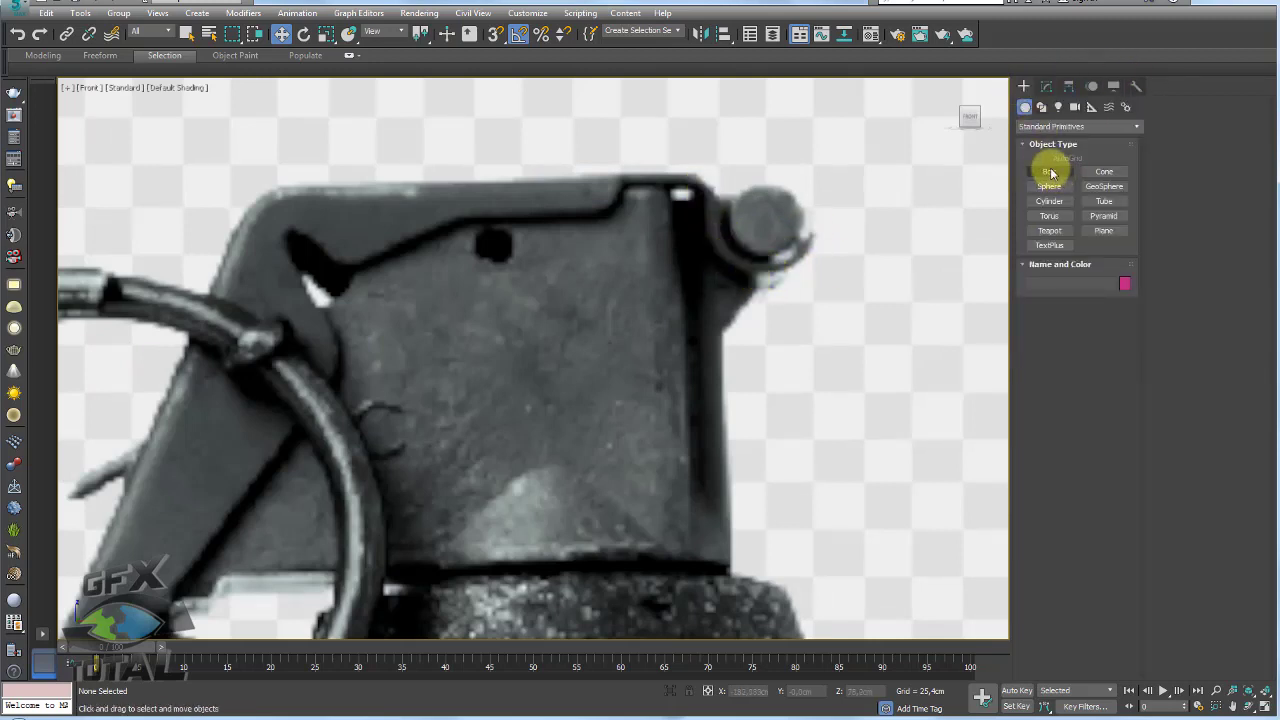
- Choose Shapes > Circle and draw a first circle over the lever's round top pin
click(1041, 107)
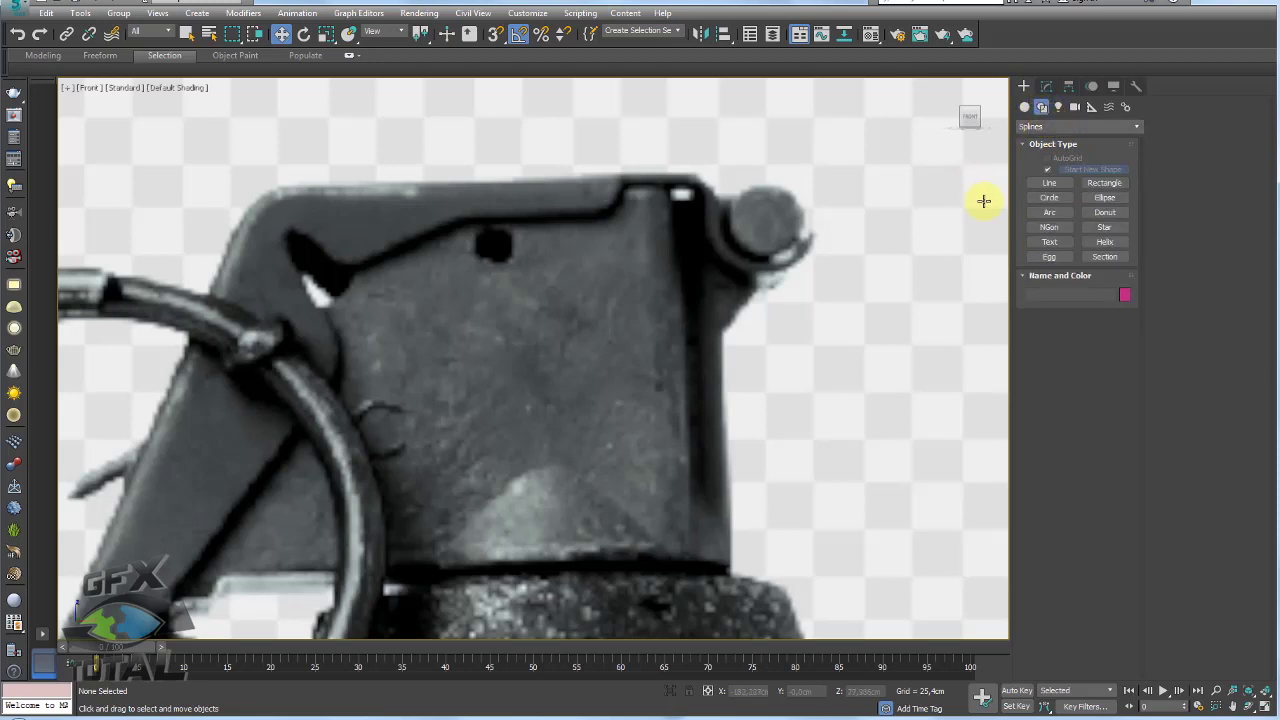
click(1050, 184)
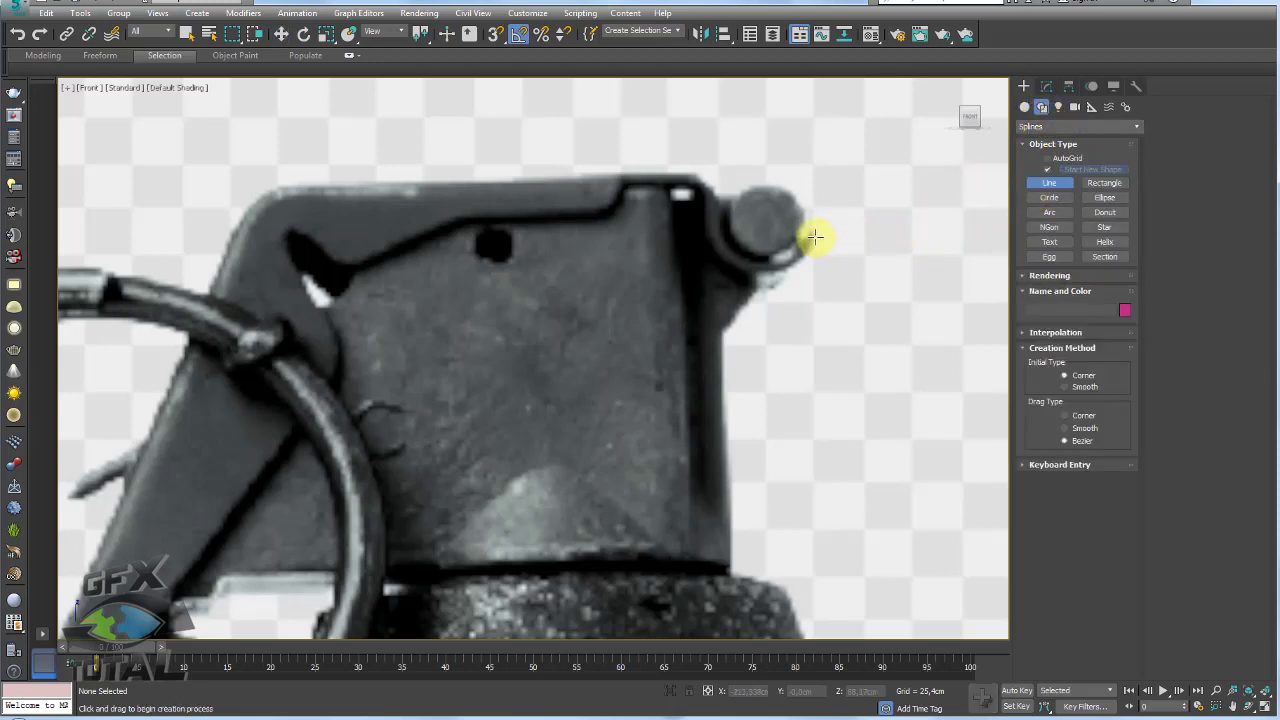
click(1049, 197)
drag(762, 194, 802, 245)
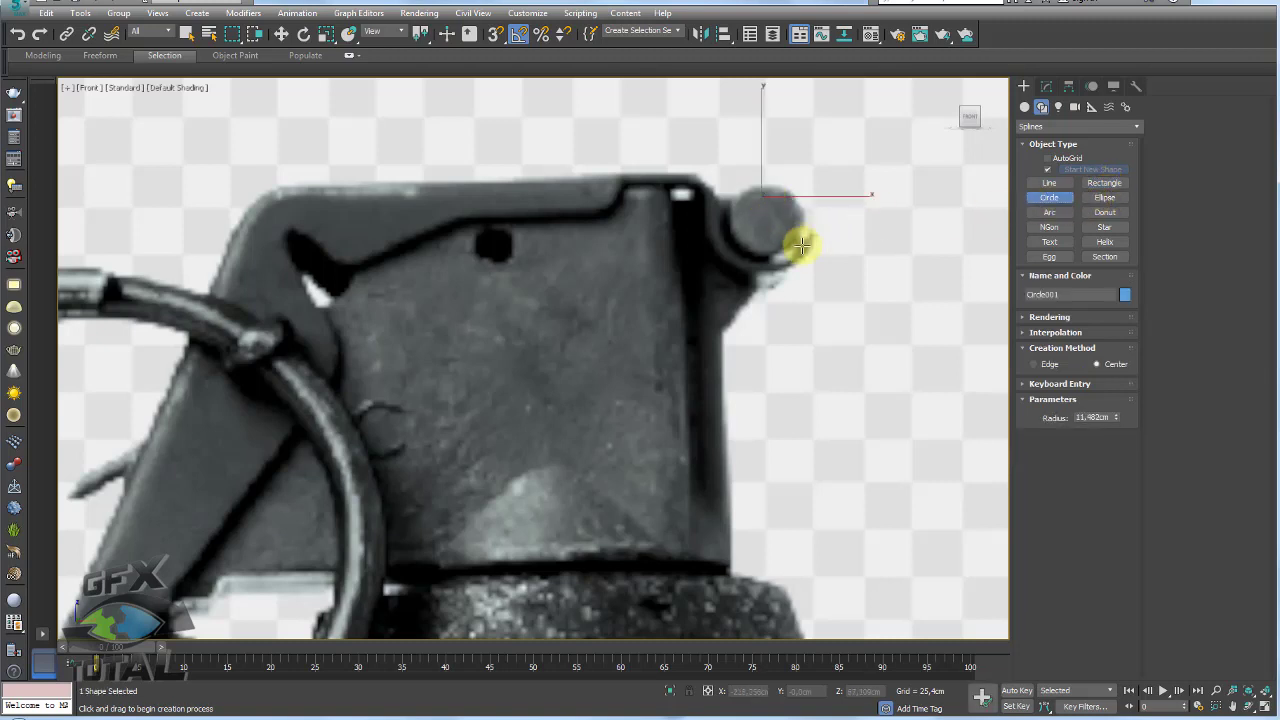
key(F3)
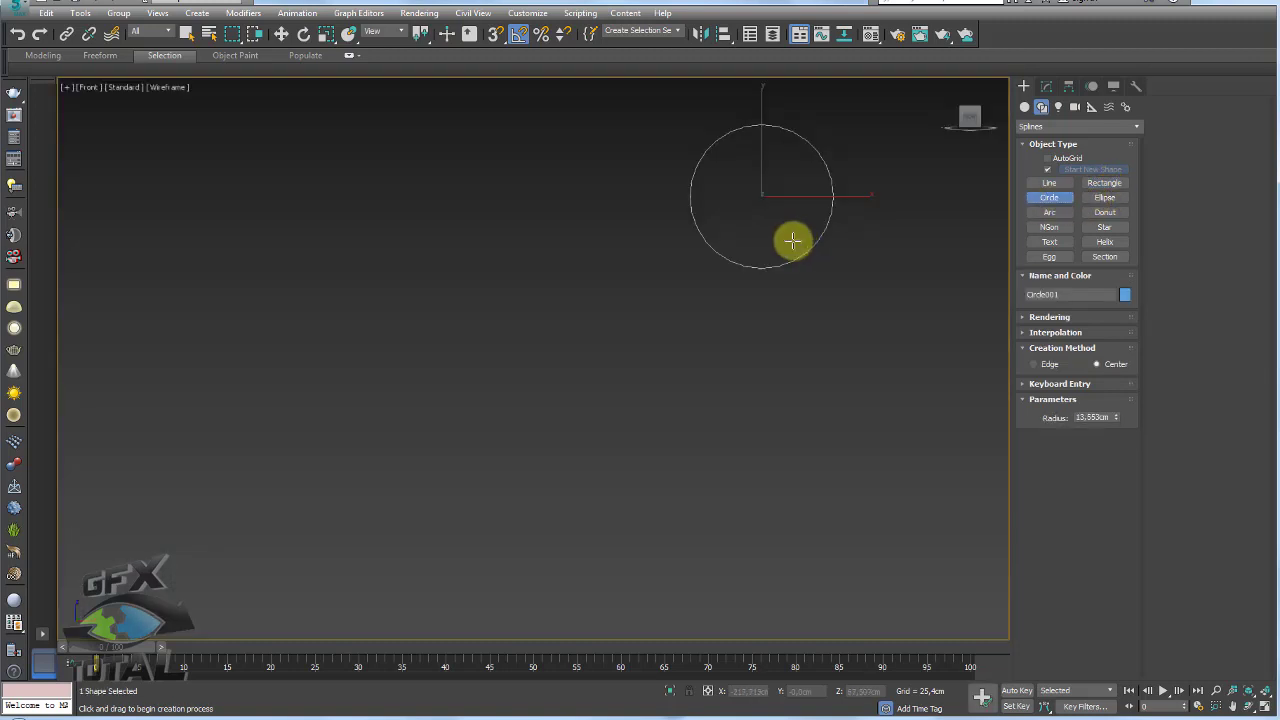
key(F3)
key(F3)
key(F3)
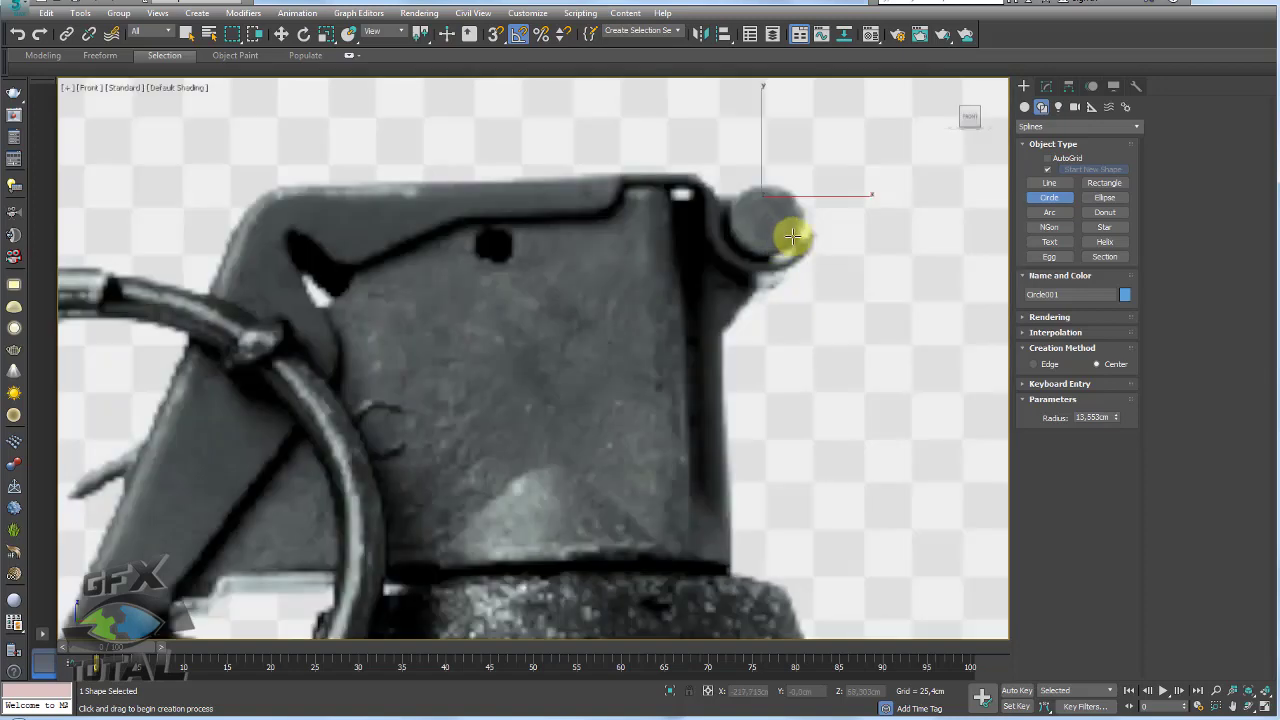
key(w)
- Move the black reference image plane up out of the way and return to Front view
scroll(790, 240, down, 2)
scroll(760, 260, down, 2)
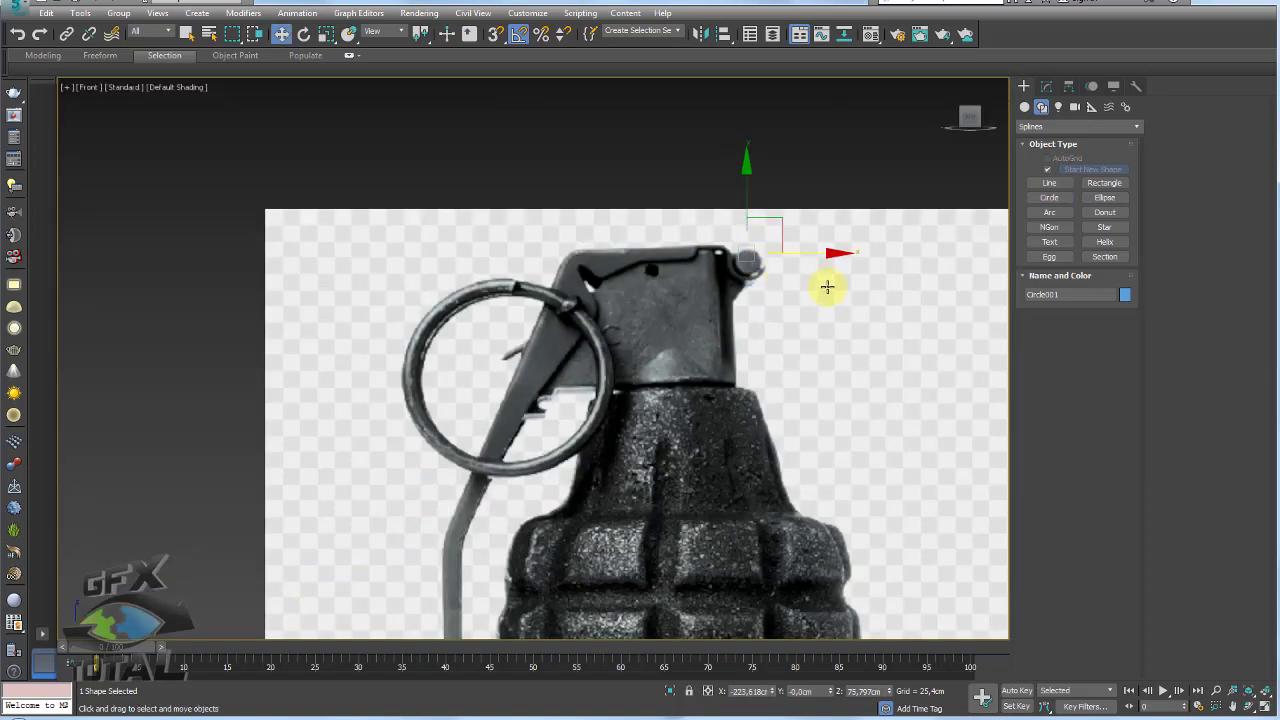
click(823, 240)
scroll(815, 270, down, 2)
scroll(830, 270, down, 2)
mouse_move(835, 272)
alt+middle_down()
mouse_move(852, 242)
mouse_move(664, 298)
mouse_move(636, 322)
alt+middle_up()
click(775, 290)
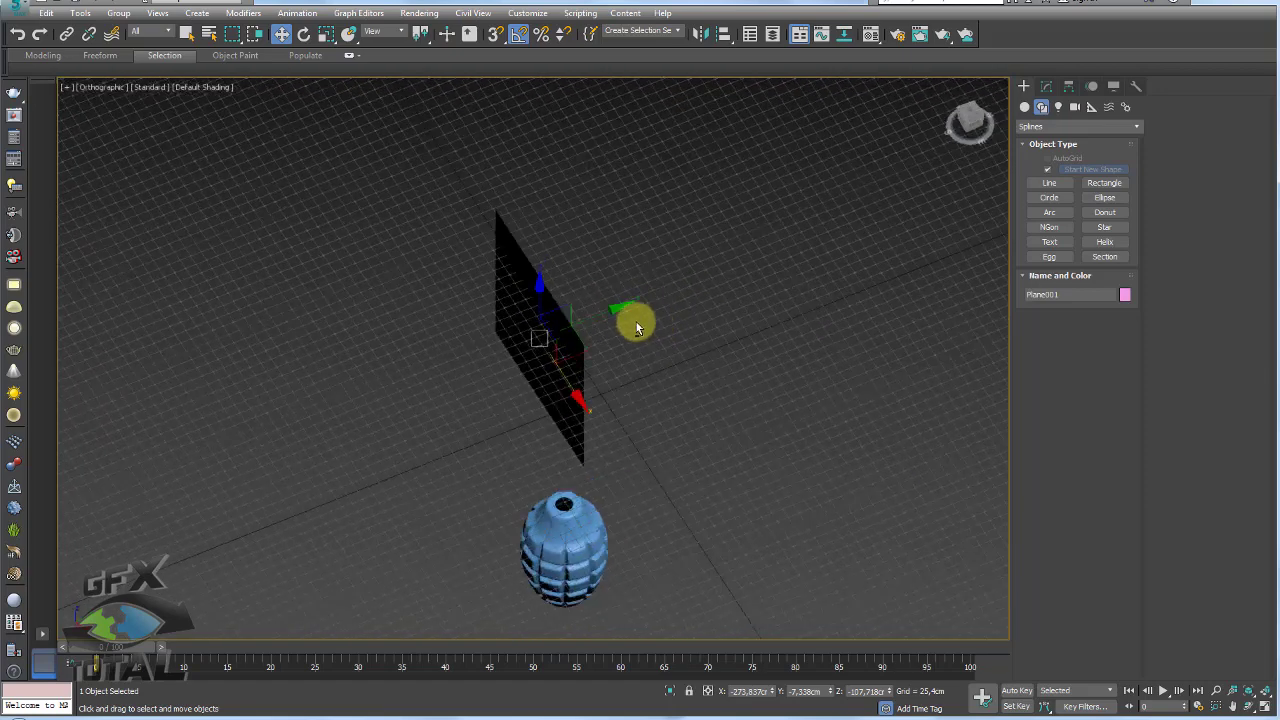
drag(606, 314, 700, 277)
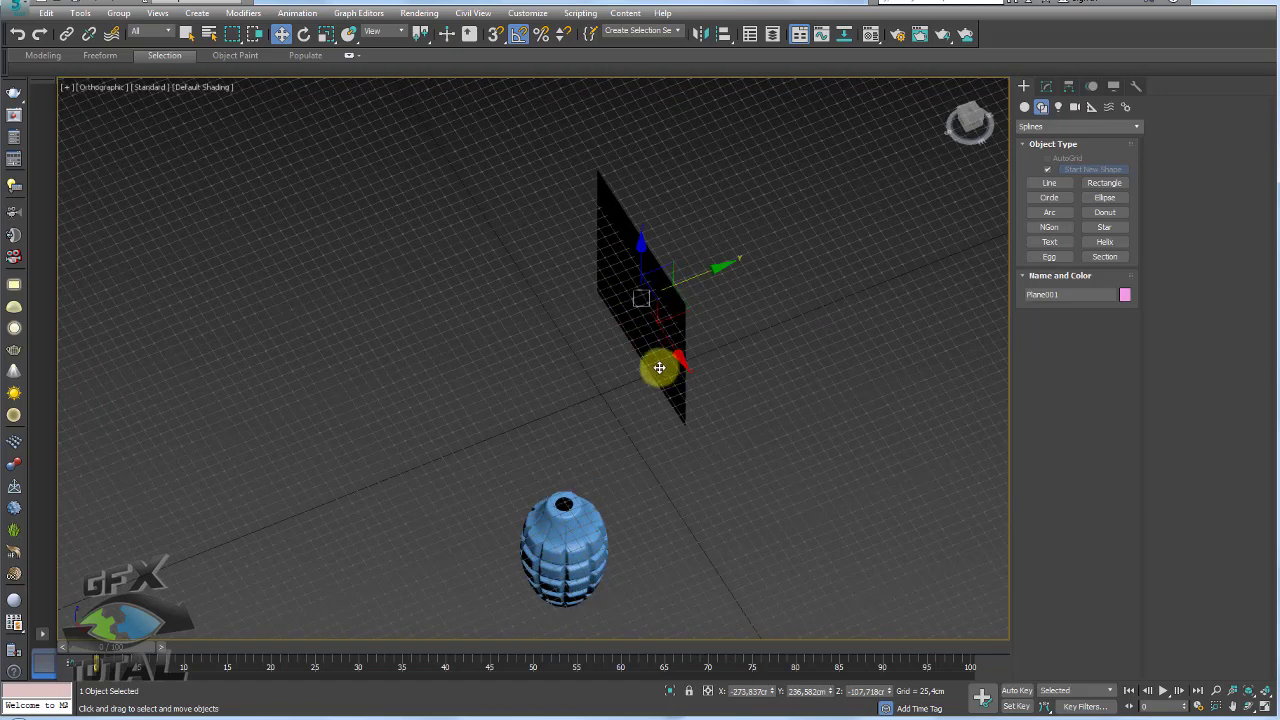
key(f)
- Redraw the circle, Circle001, around the round knob at the lever's top
scroll(806, 349, up, 3)
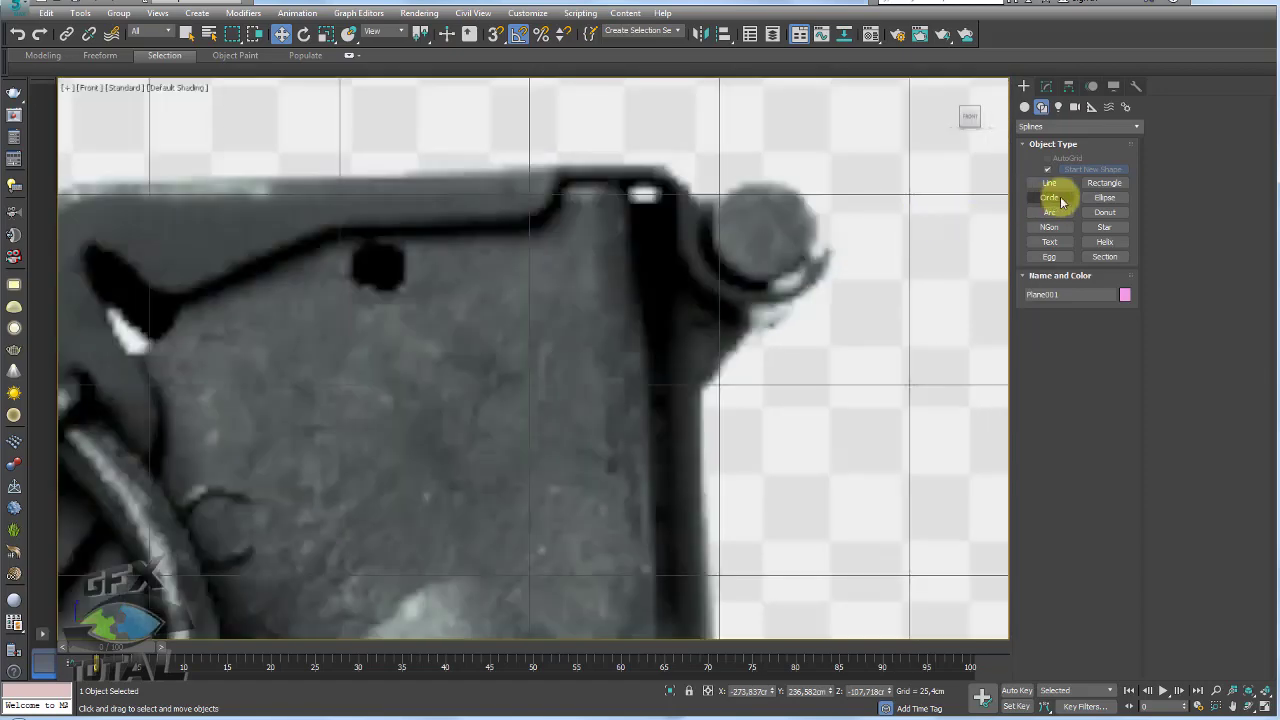
click(1062, 203)
scroll(714, 249, up, 1)
scroll(758, 253, up, 2)
drag(724, 258, 796, 320)
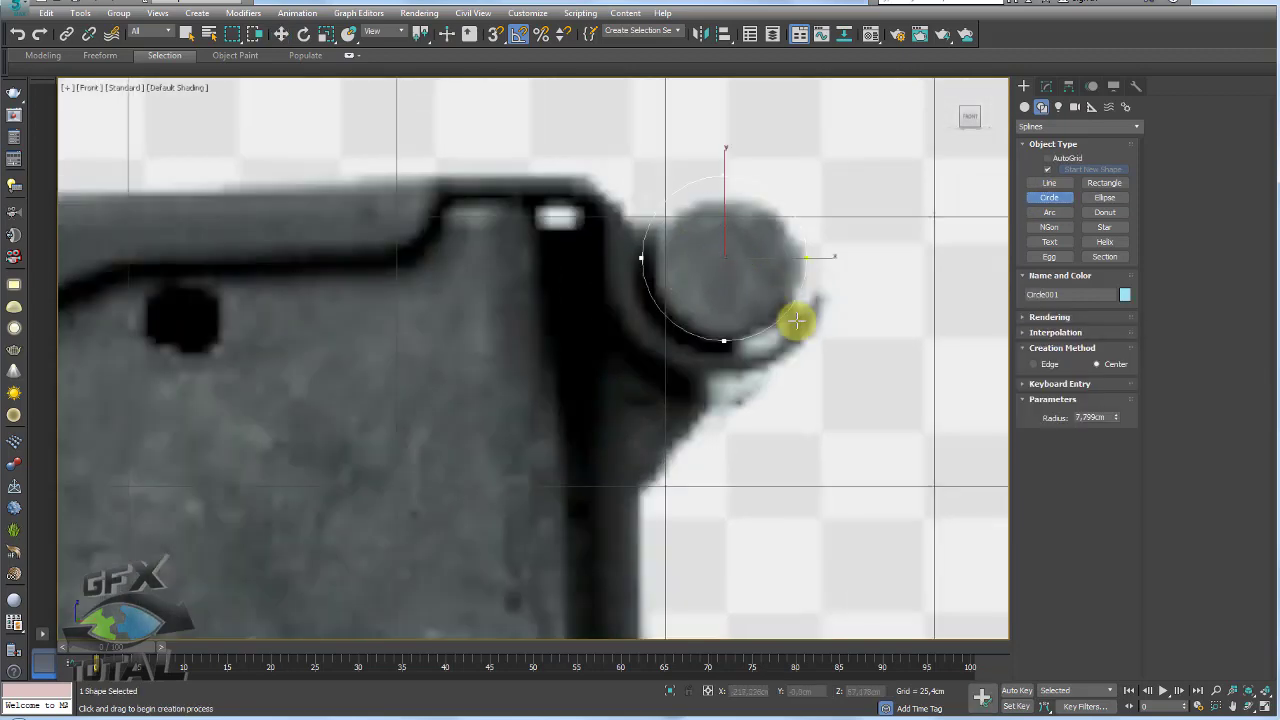
scroll(770, 296, down, 5)
scroll(762, 292, up, 4)
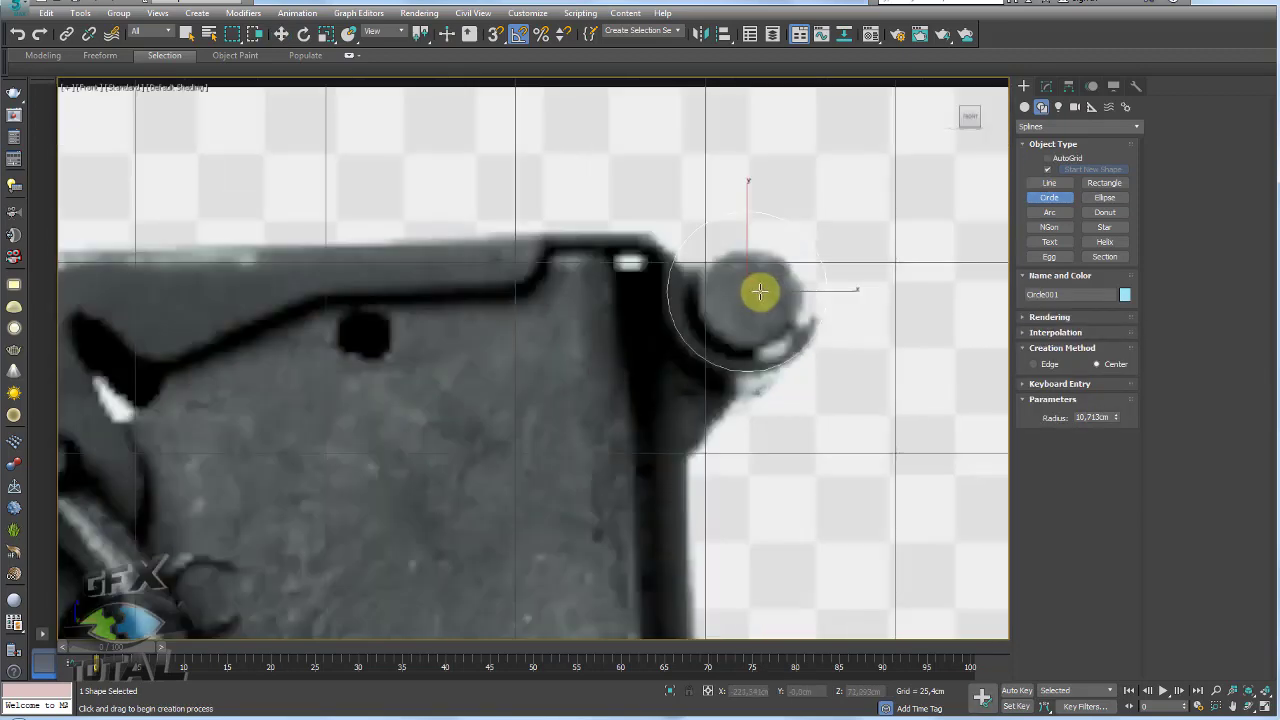
key(w)
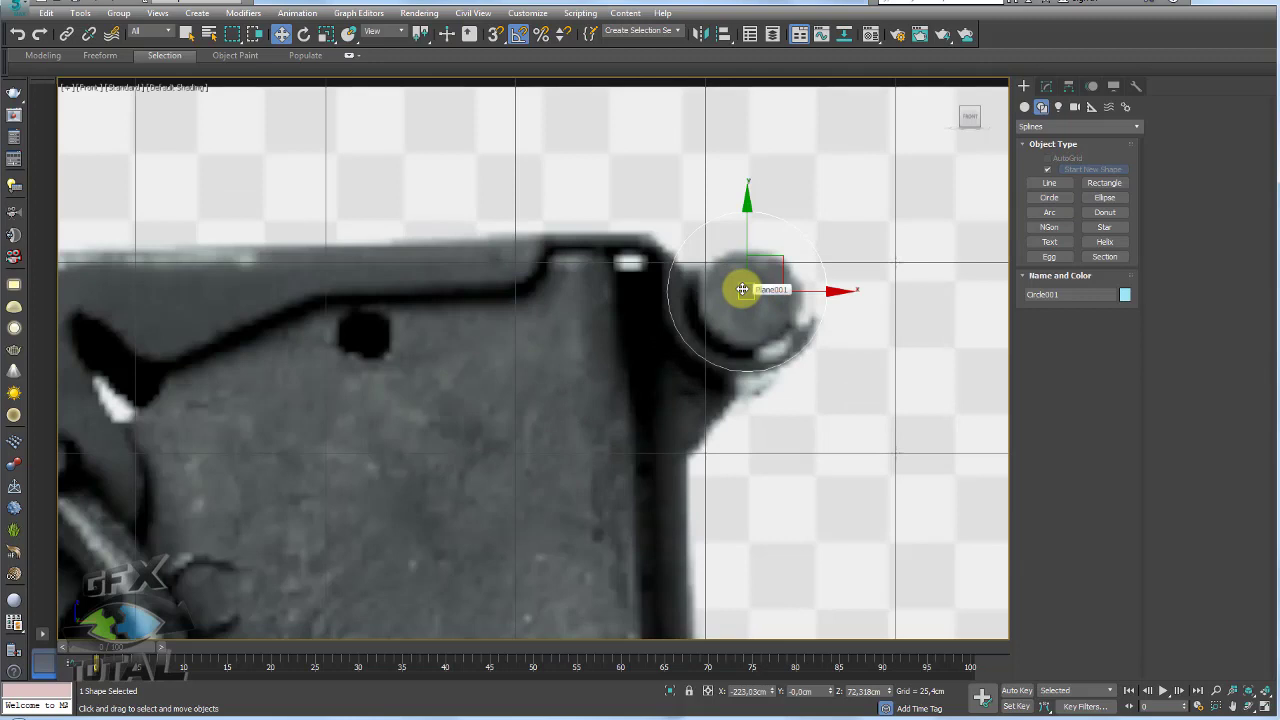
- Convert Circle001 to an Editable Spline and remove its upper segments in Segment mode
click(1046, 86)
right_click(1056, 146)
click(1066, 260)
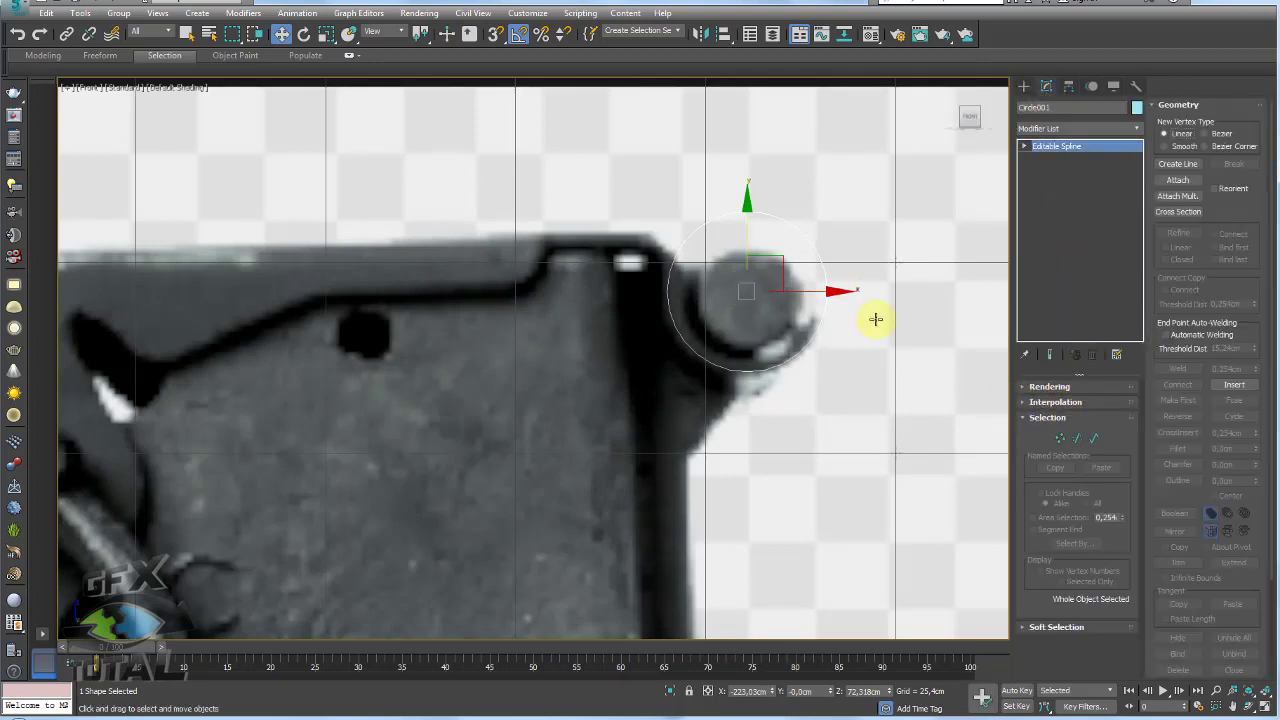
click(1076, 438)
click(798, 238)
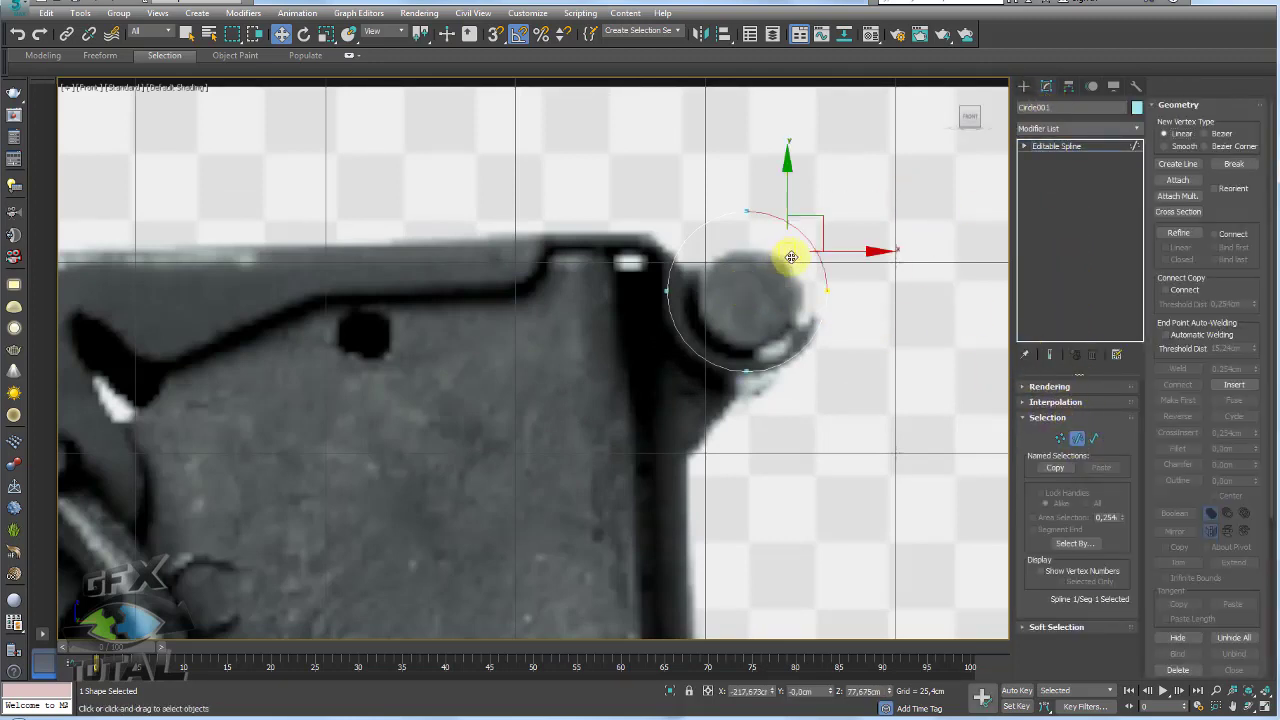
click(868, 289)
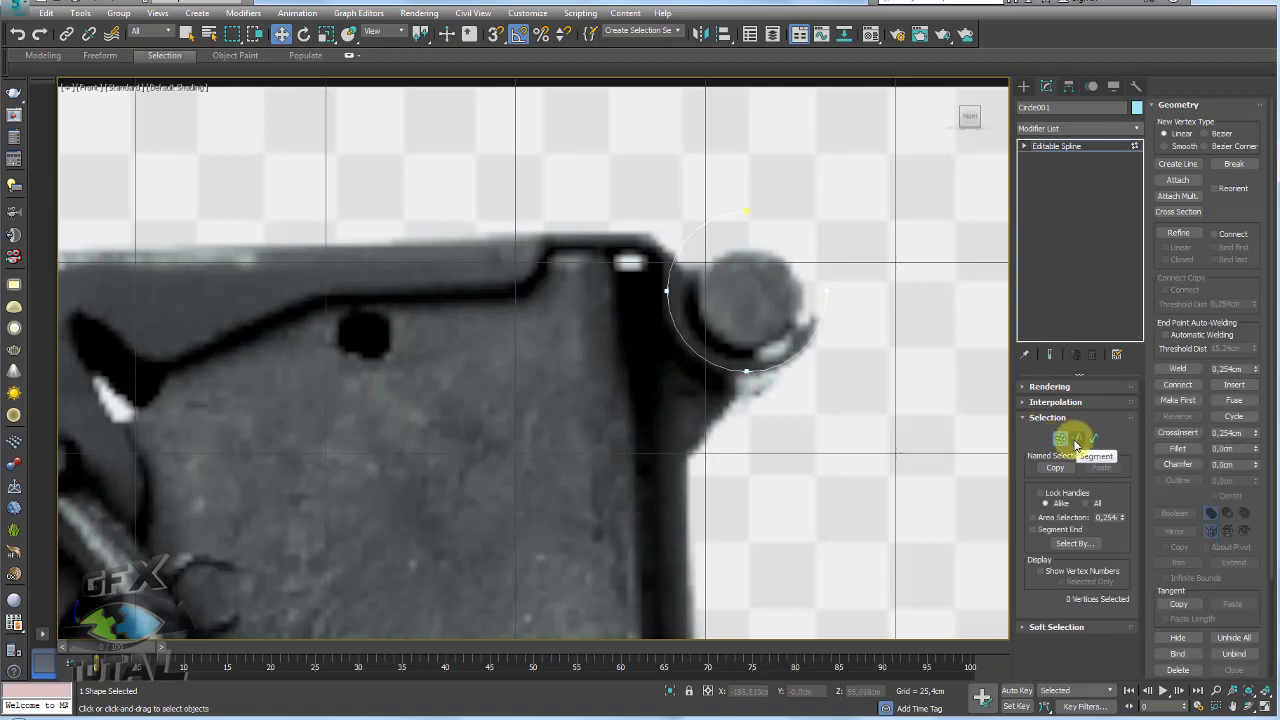
drag(840, 224, 724, 277)
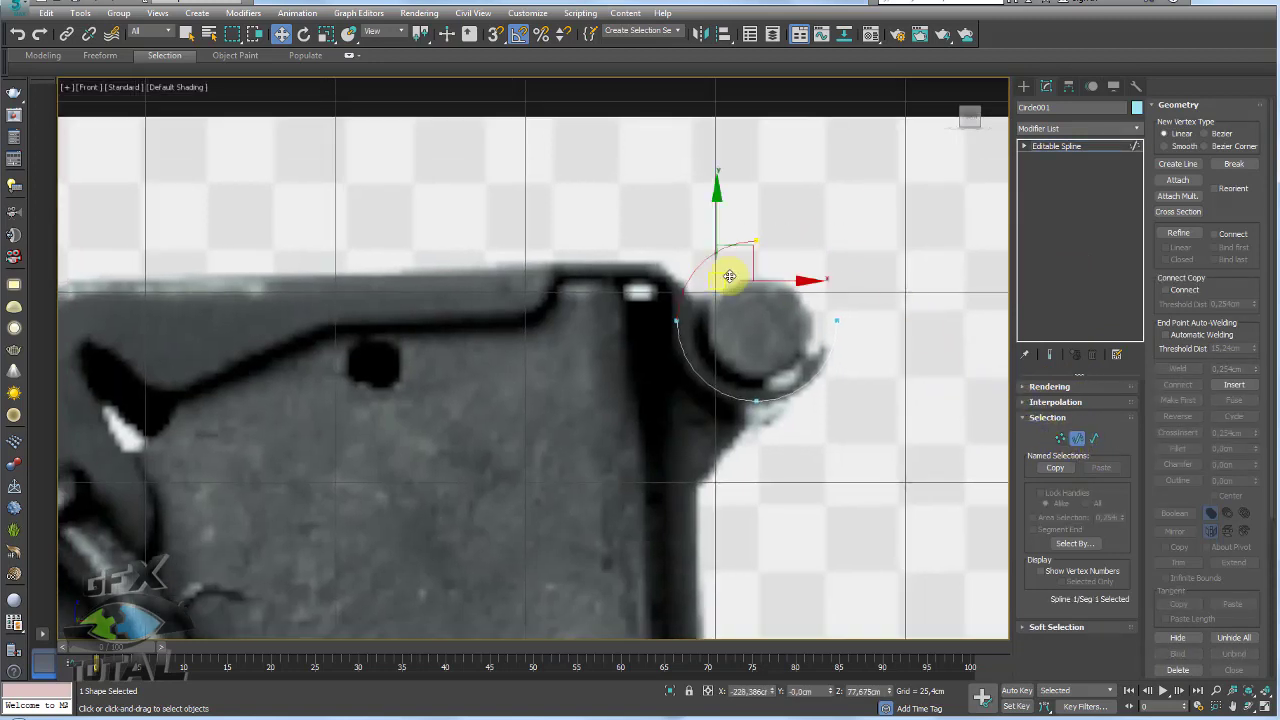
- Inspect the remaining arc's vertices, centre the view on it, and exit sub-object editing
click(1060, 438)
scroll(735, 365, up, 2)
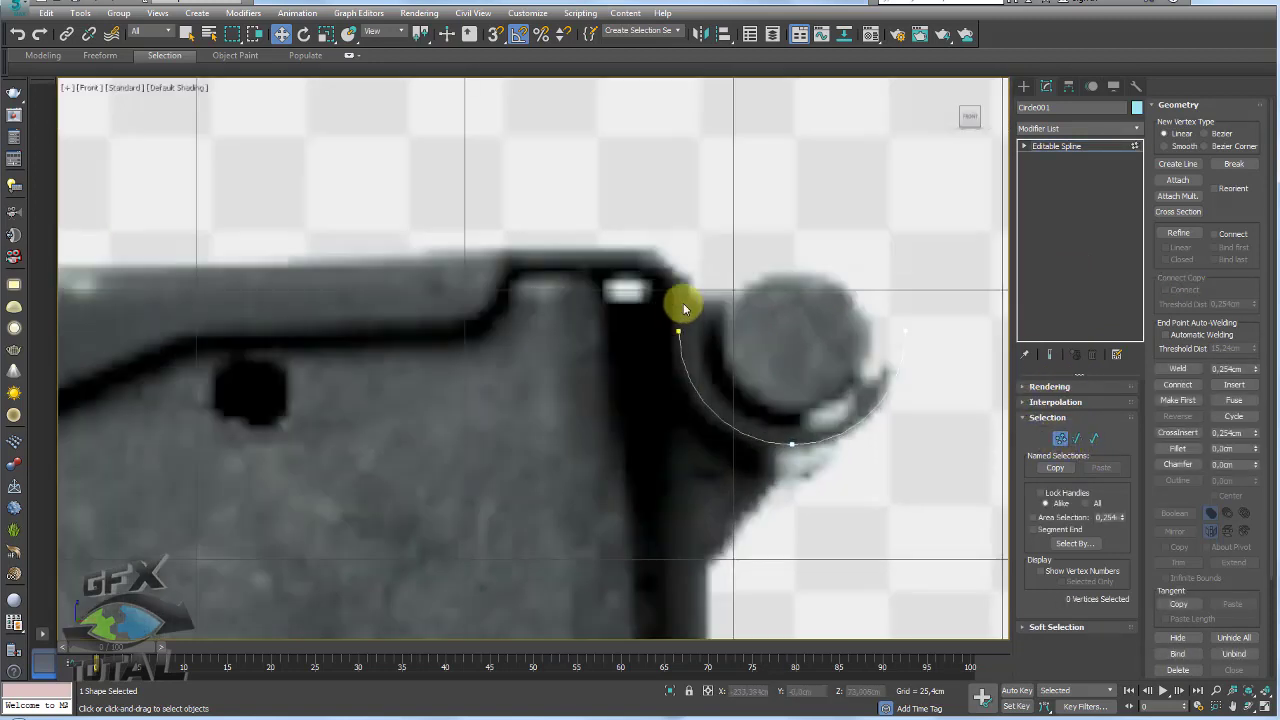
middle_drag(758, 281, 792, 292)
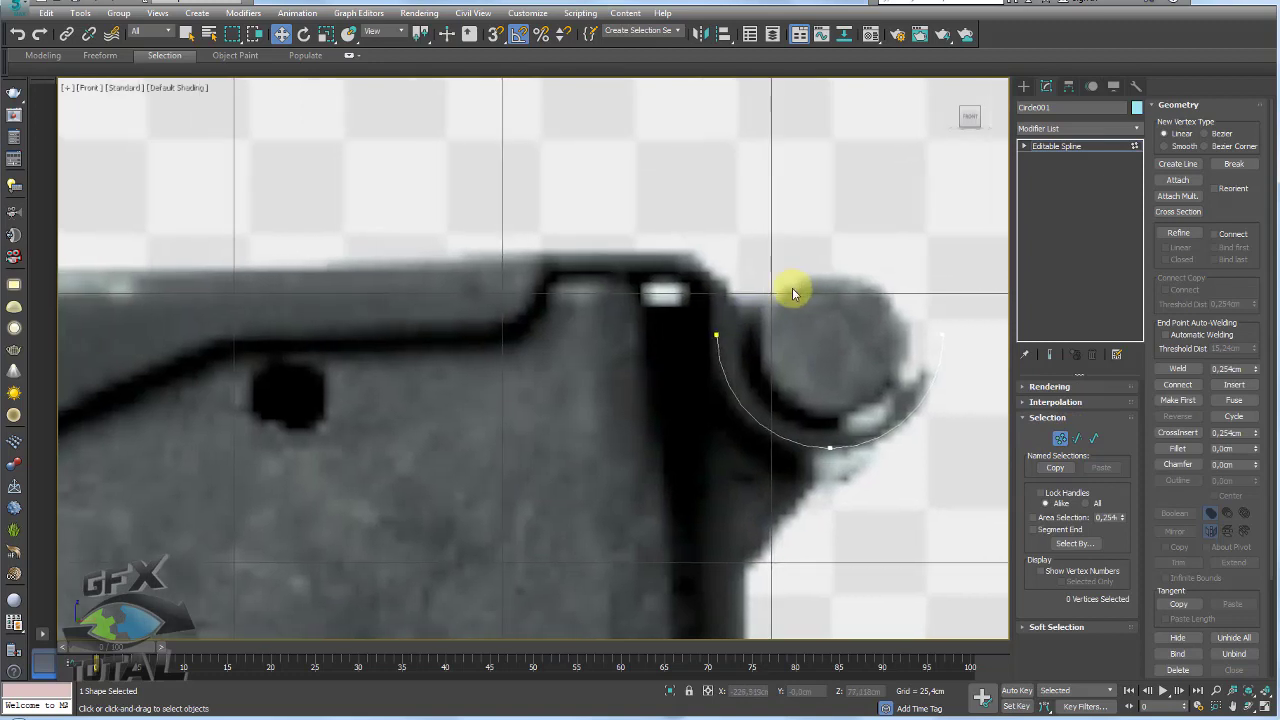
click(1055, 146)
click(1024, 86)
- Start a Line at the arc's upper end and place a point at the lever's top edge
click(1048, 183)
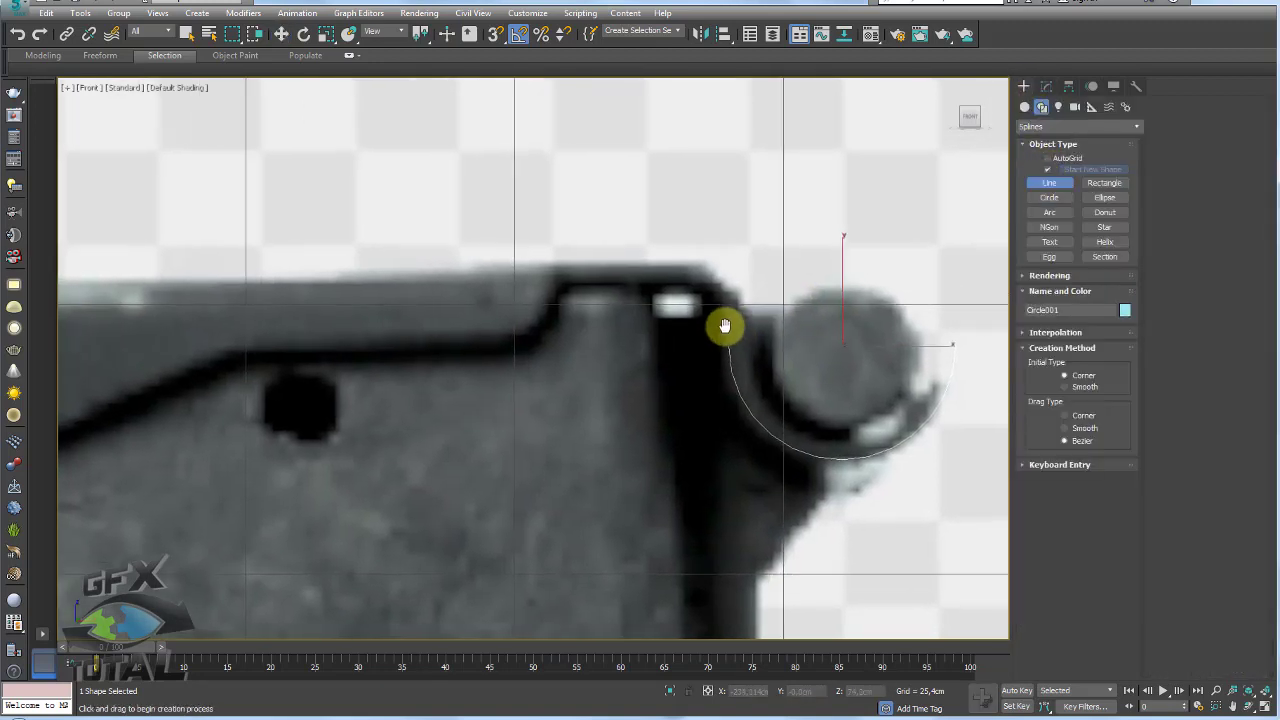
scroll(734, 340, up, 2)
click(731, 346)
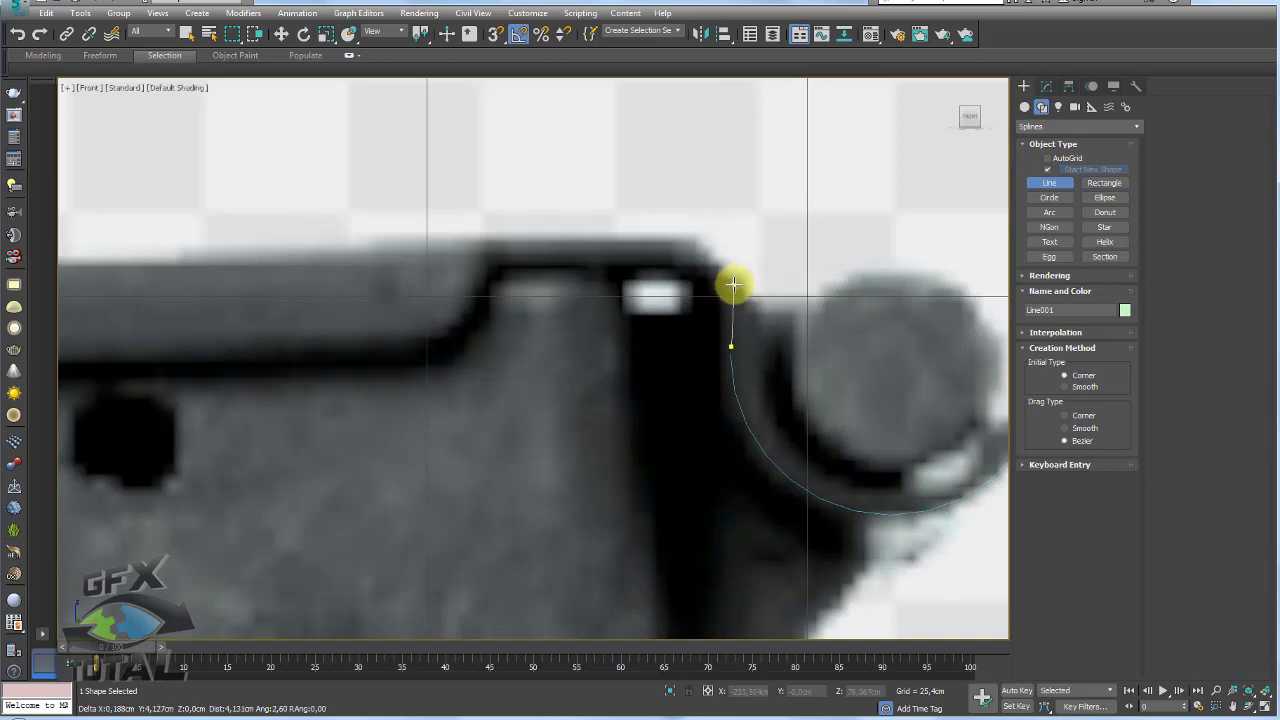
click(731, 287)
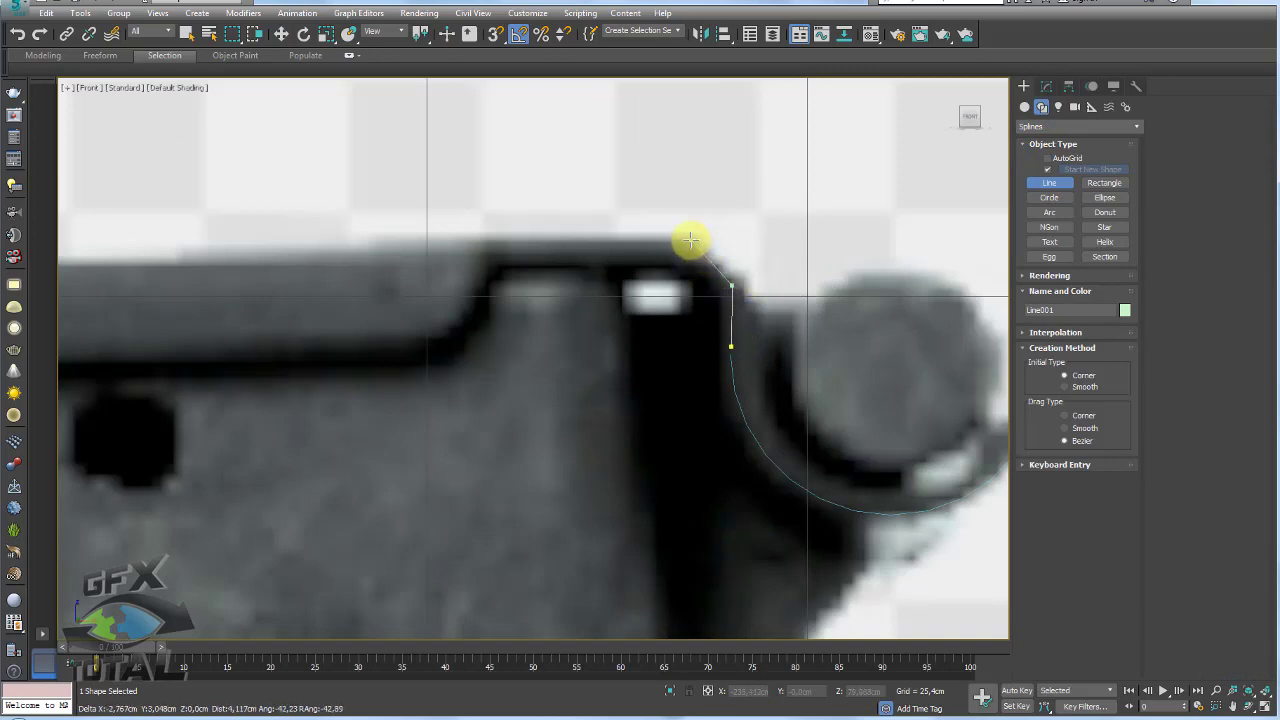
scroll(690, 241, down, 3)
middle_drag(340, 251, 589, 260)
scroll(651, 216, up, 4)
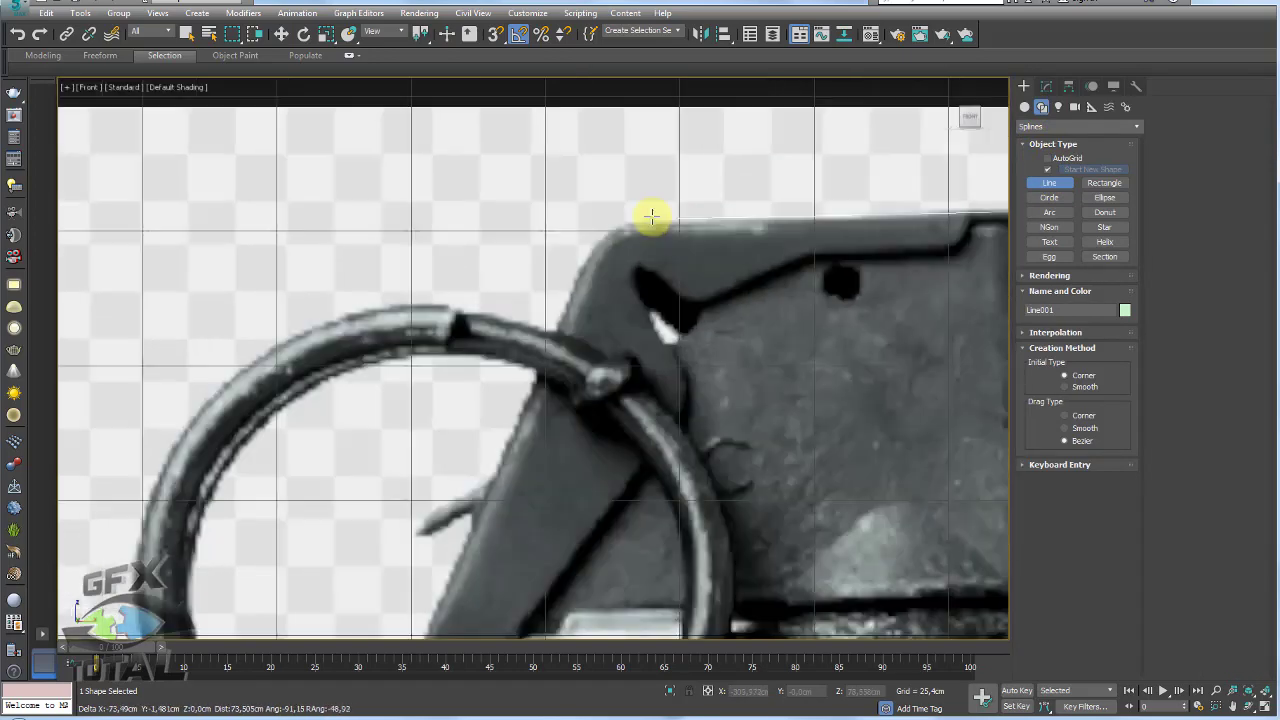
scroll(651, 216, up, 2)
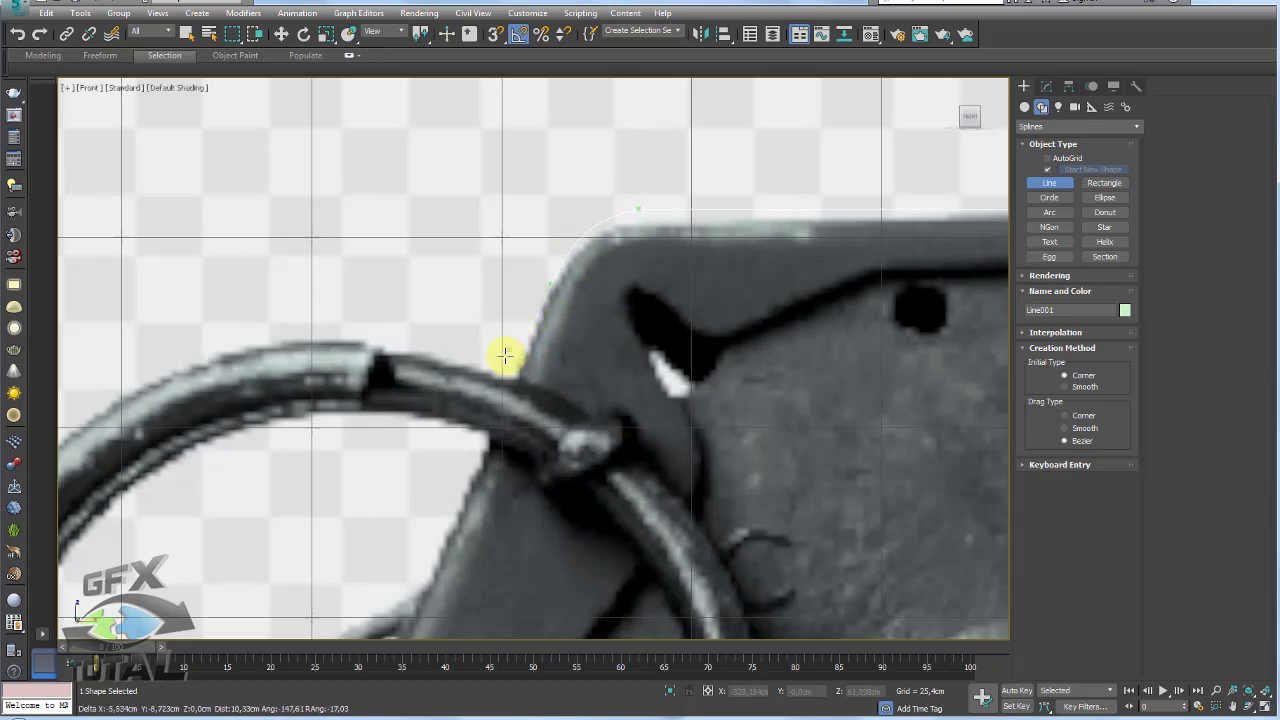
- Continue Line001 down the lever outline to its bottom tip and finish it
scroll(505, 356, down, 5)
scroll(466, 343, up, 1)
scroll(491, 363, up, 3)
scroll(500, 397, up, 2)
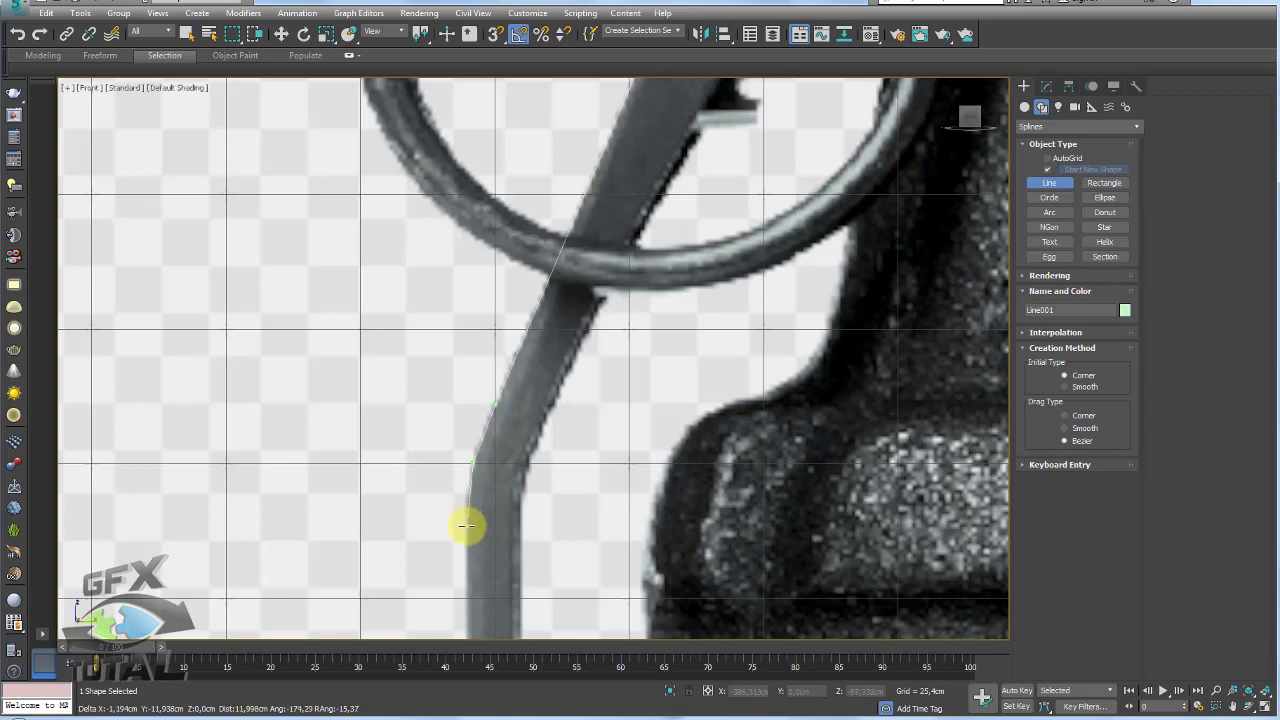
scroll(480, 530, down, 3)
scroll(500, 400, up, 2)
scroll(490, 410, up, 2)
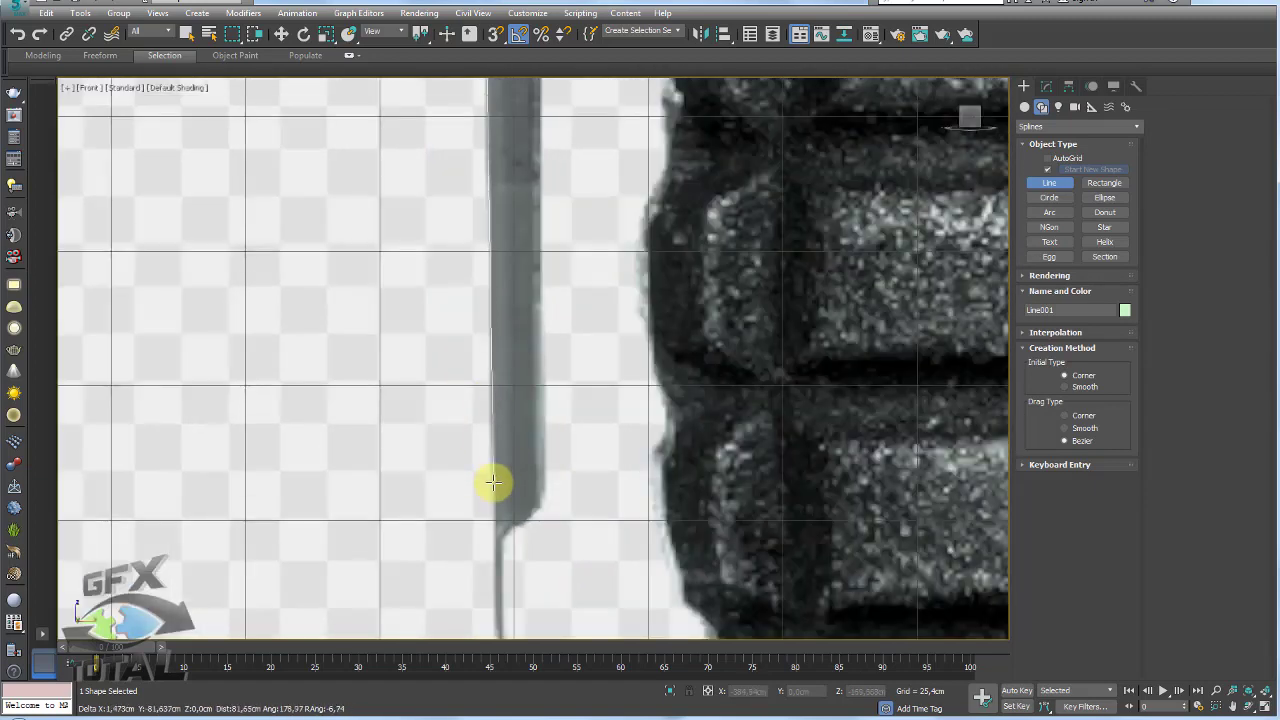
middle_drag(491, 551, 508, 386)
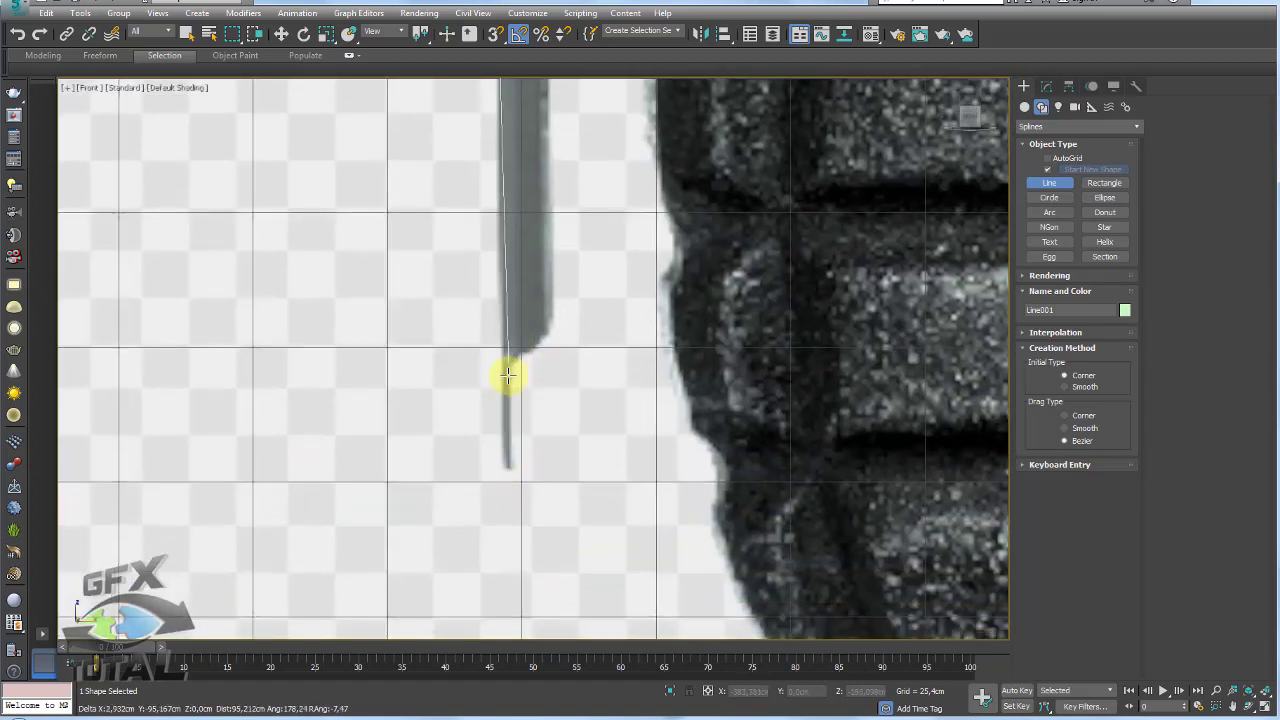
right_click(505, 470)
scroll(608, 402, down, 3)
scroll(650, 385, down, 3)
- In Perspective view, attach the pin arc to Line001
key(p)
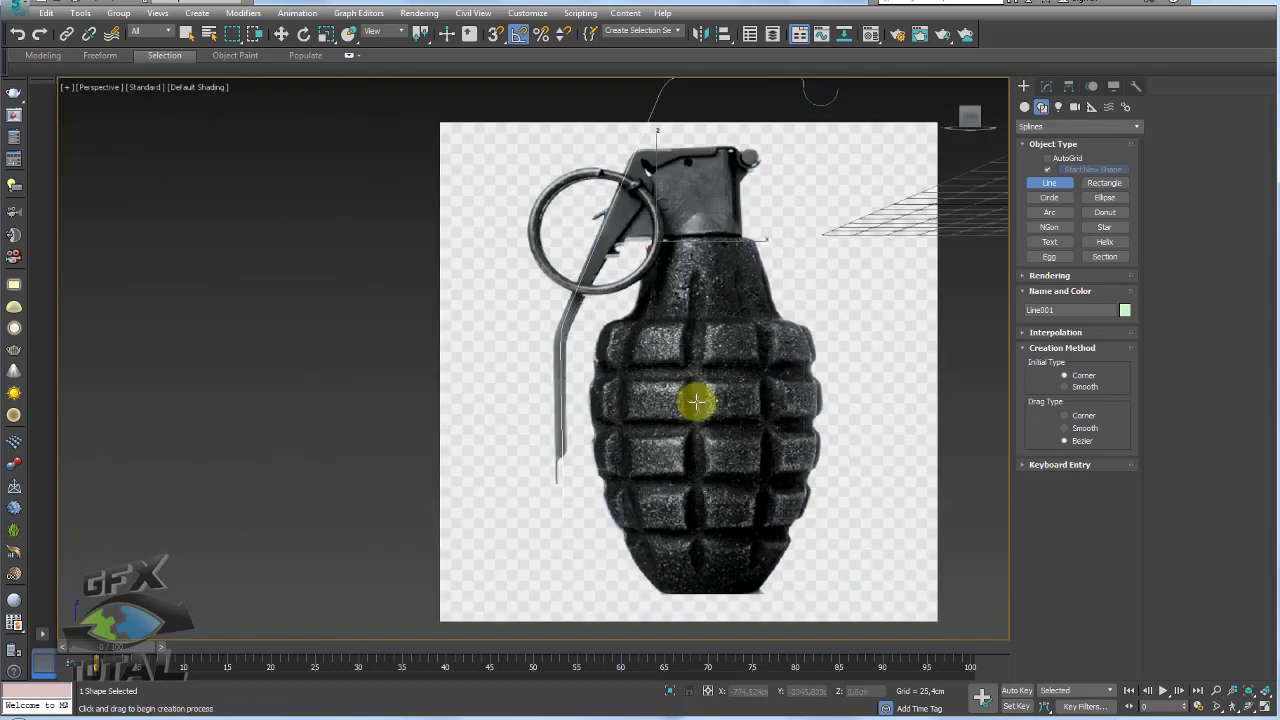
mouse_move(686, 400)
alt+middle_down()
mouse_move(737, 343)
mouse_move(778, 340)
alt+middle_up()
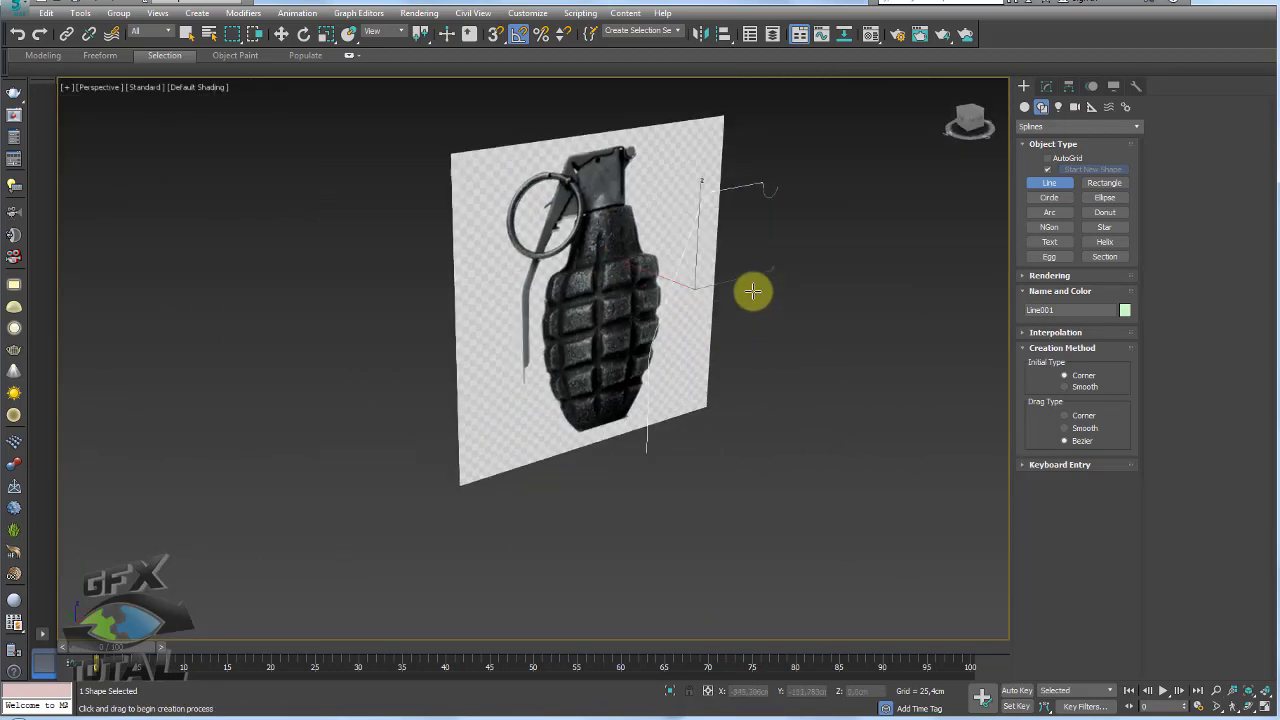
mouse_move(753, 291)
alt+middle_down()
mouse_move(743, 320)
mouse_move(737, 291)
mouse_move(749, 289)
alt+middle_up()
key(w)
scroll(766, 266, up, 5)
scroll(758, 258, up, 2)
click(1046, 86)
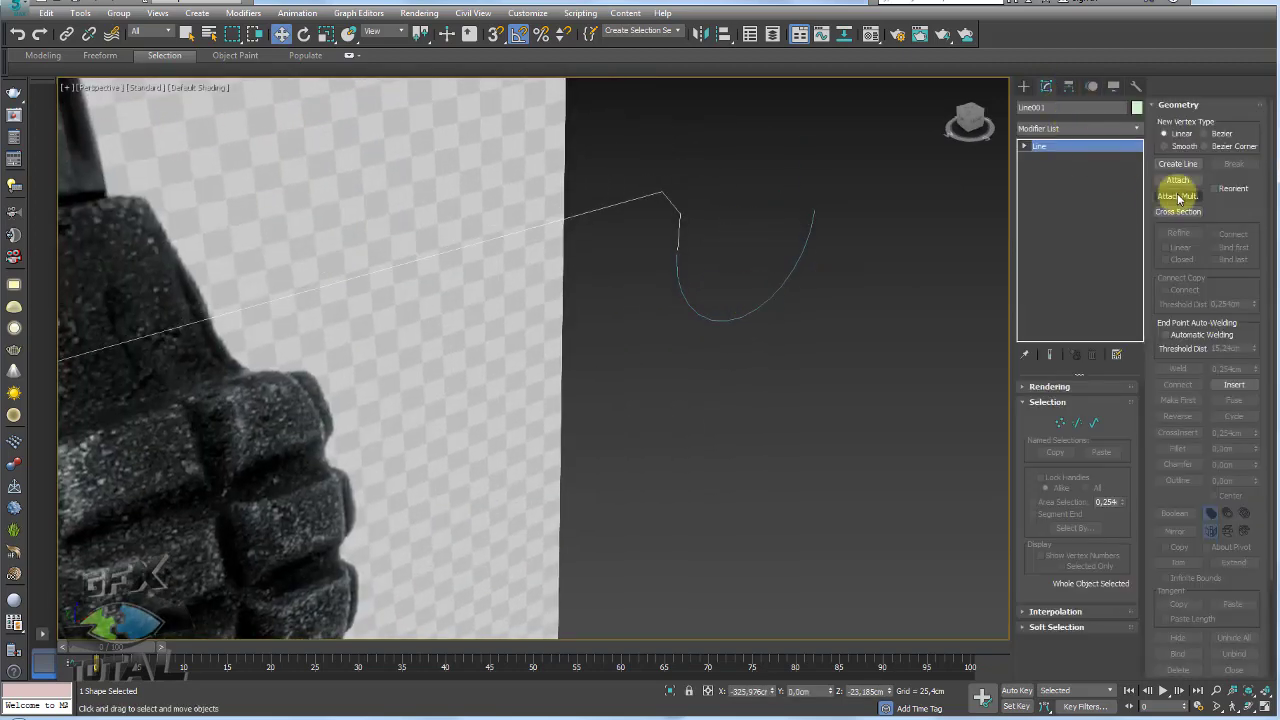
click(1165, 180)
right_click(848, 298)
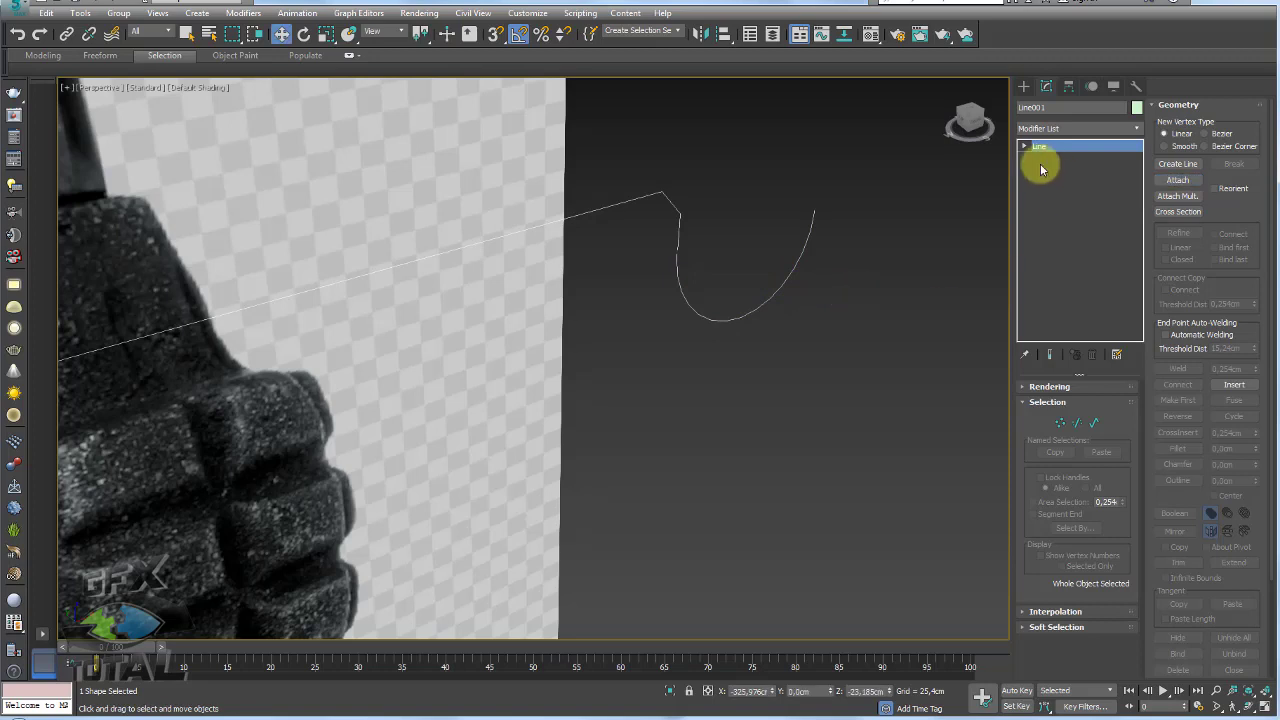
- Weld the two vertices where the arc meets the line into one
click(1045, 158)
drag(665, 270, 668, 268)
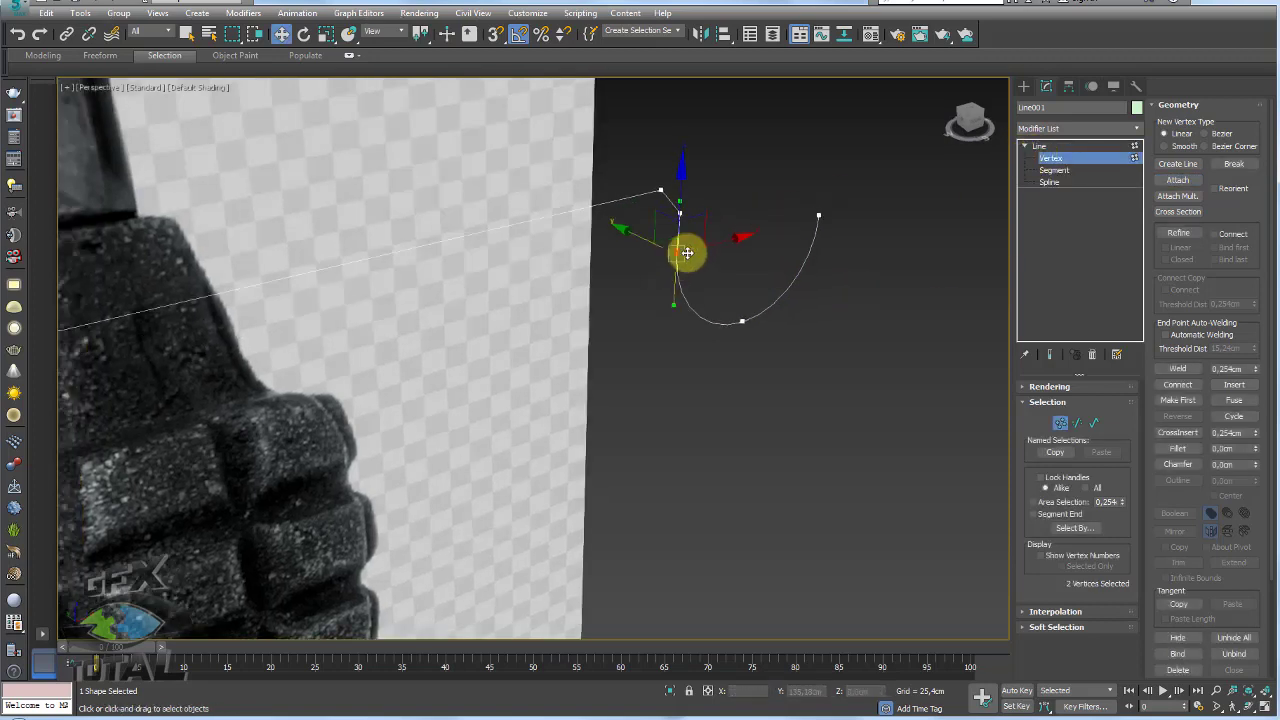
click(1236, 400)
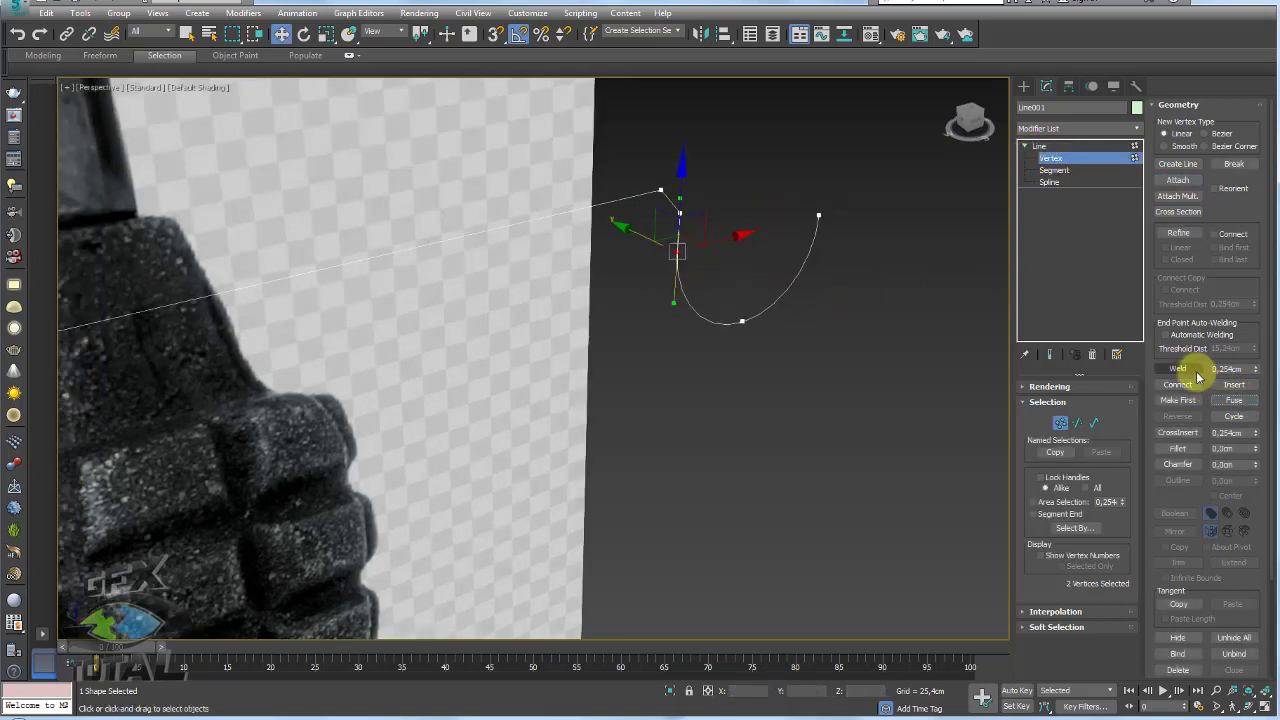
click(1190, 374)
click(1063, 160)
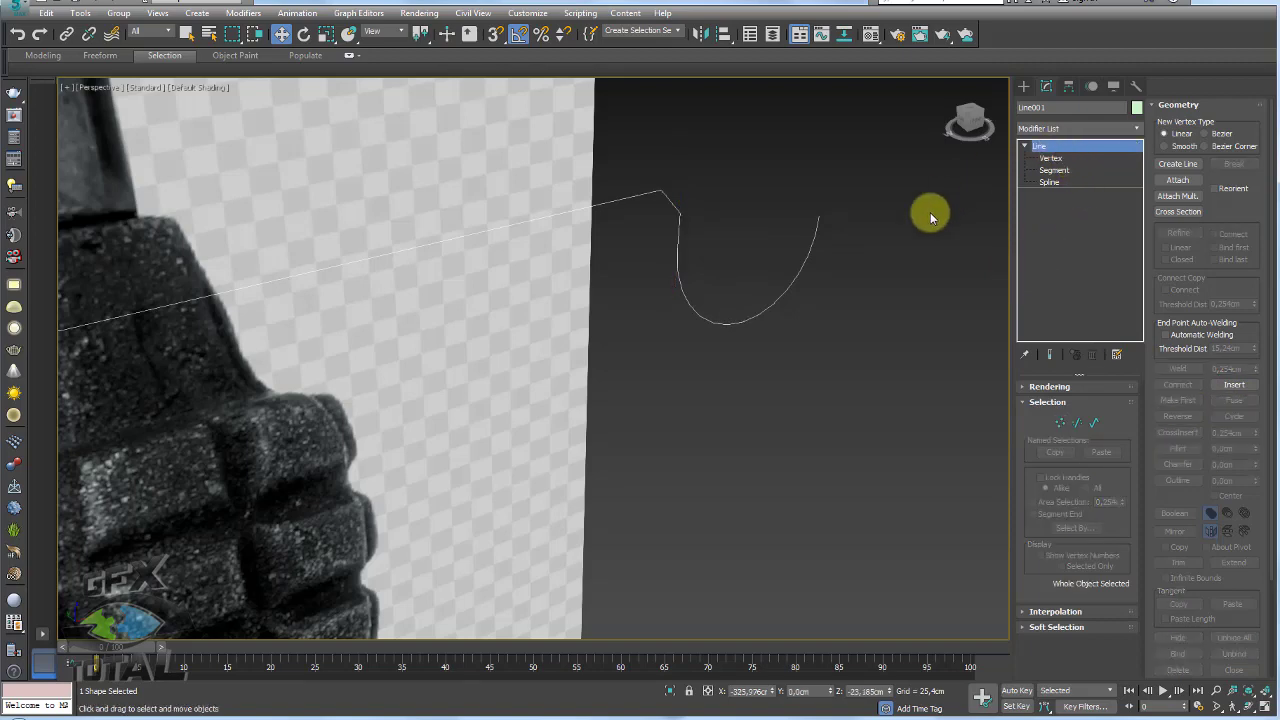
- Set the selected lever vertices to Corner type
scroll(863, 217, down, 6)
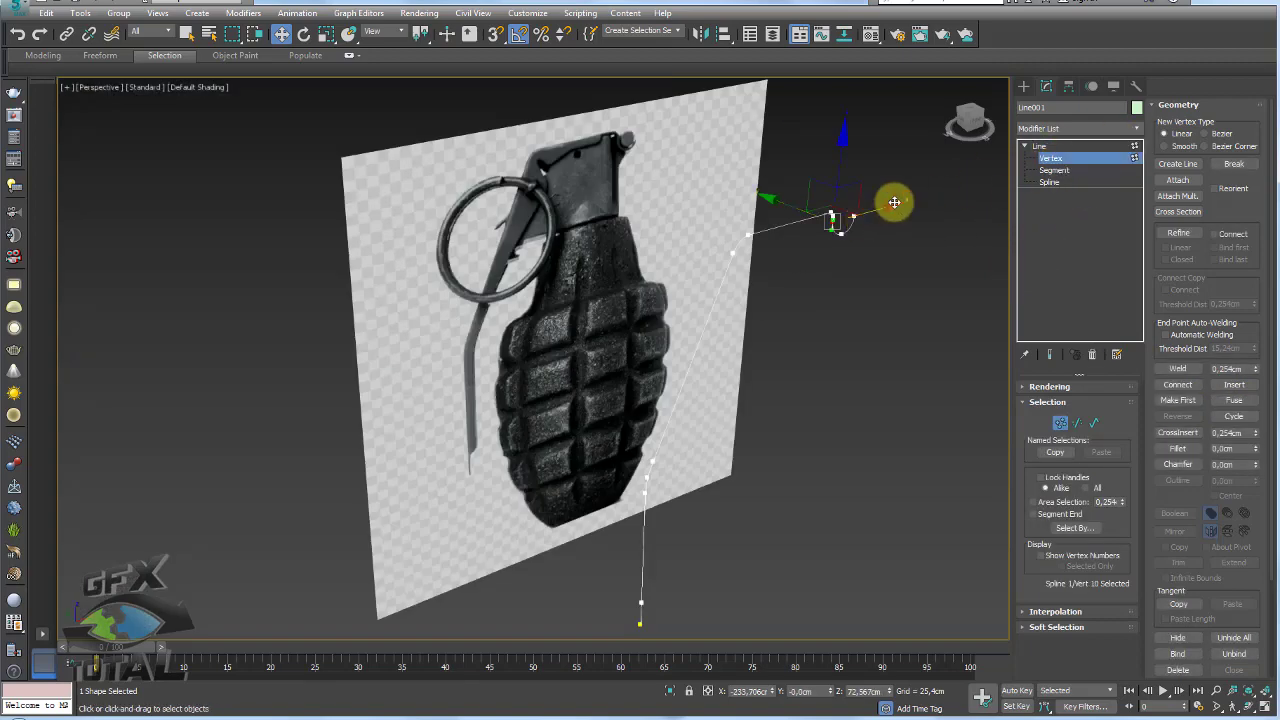
right_click(733, 255)
click(709, 163)
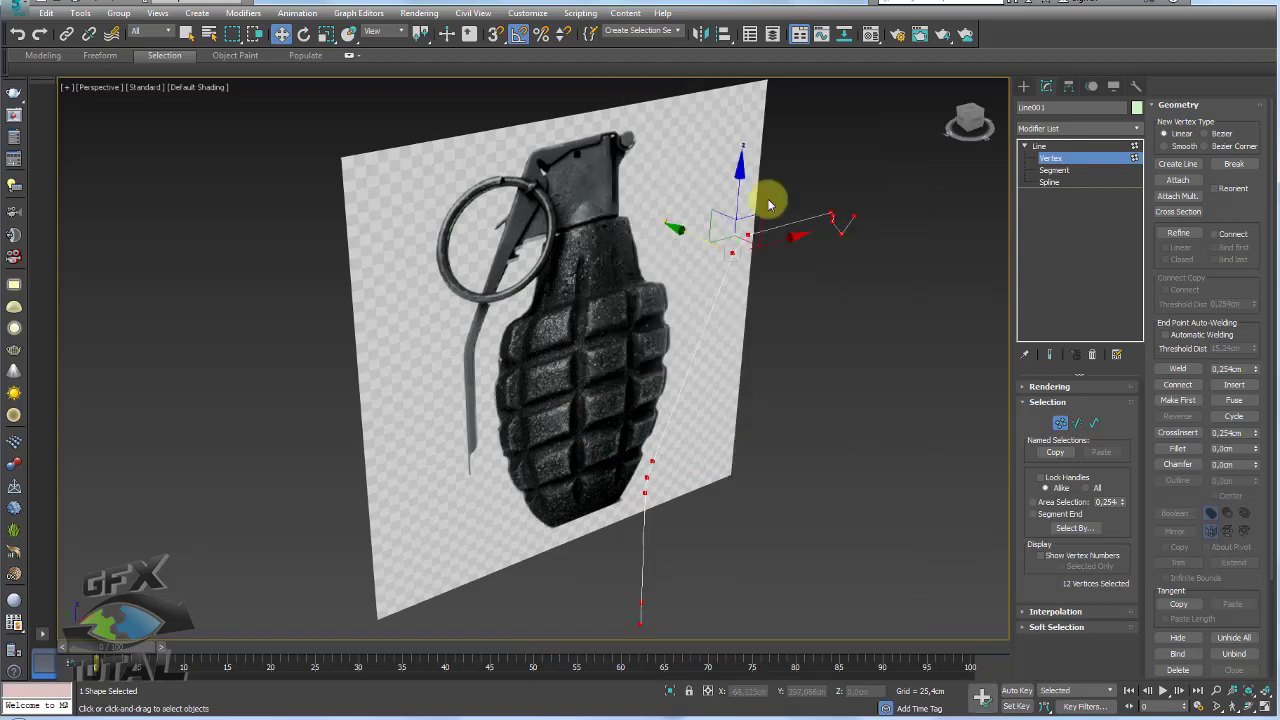
click(1055, 158)
alt+middle_drag(851, 214, 1093, 167)
- Add an Extrude modifier to Line001 and set its Amount to 43.18cm
click(1135, 133)
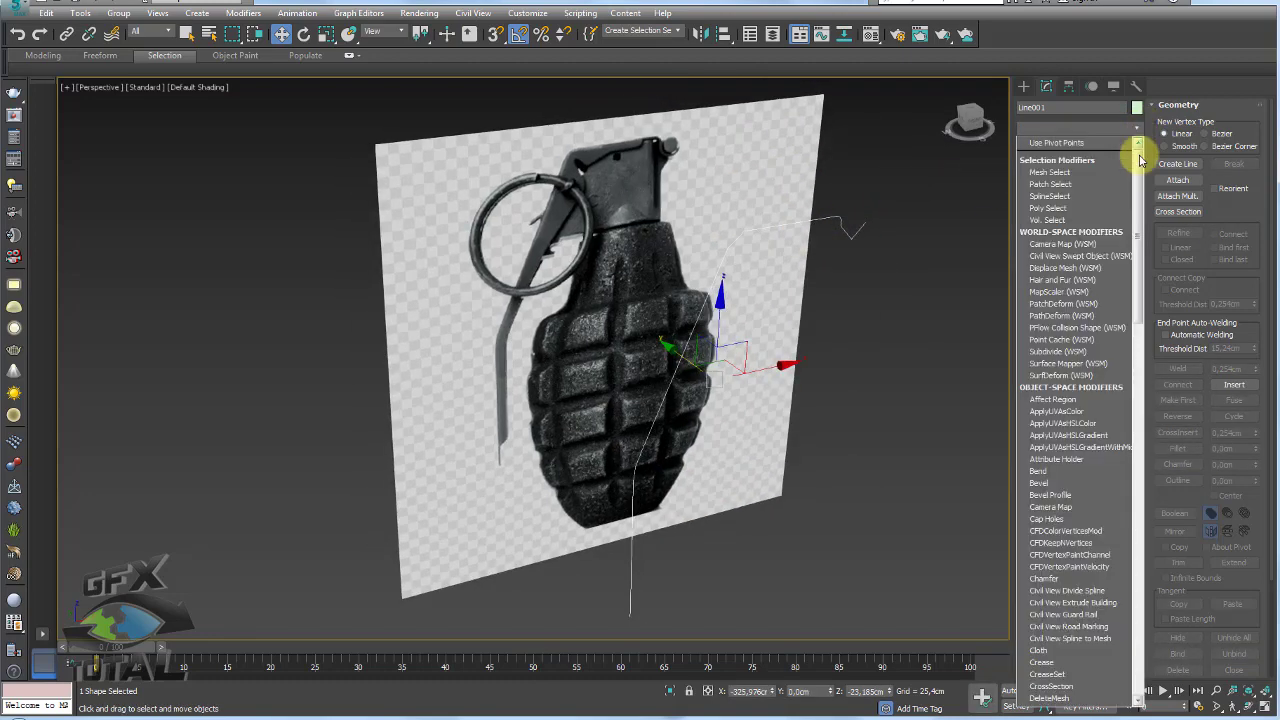
drag(1137, 157, 1143, 214)
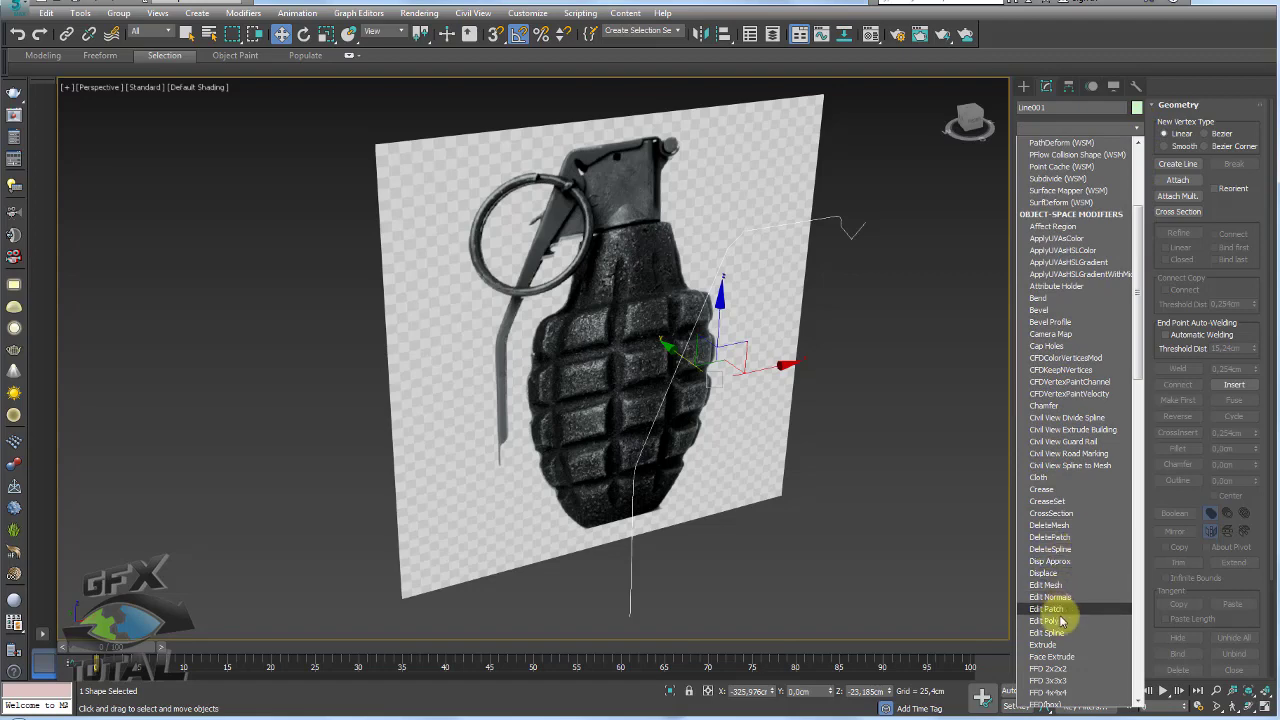
click(1048, 644)
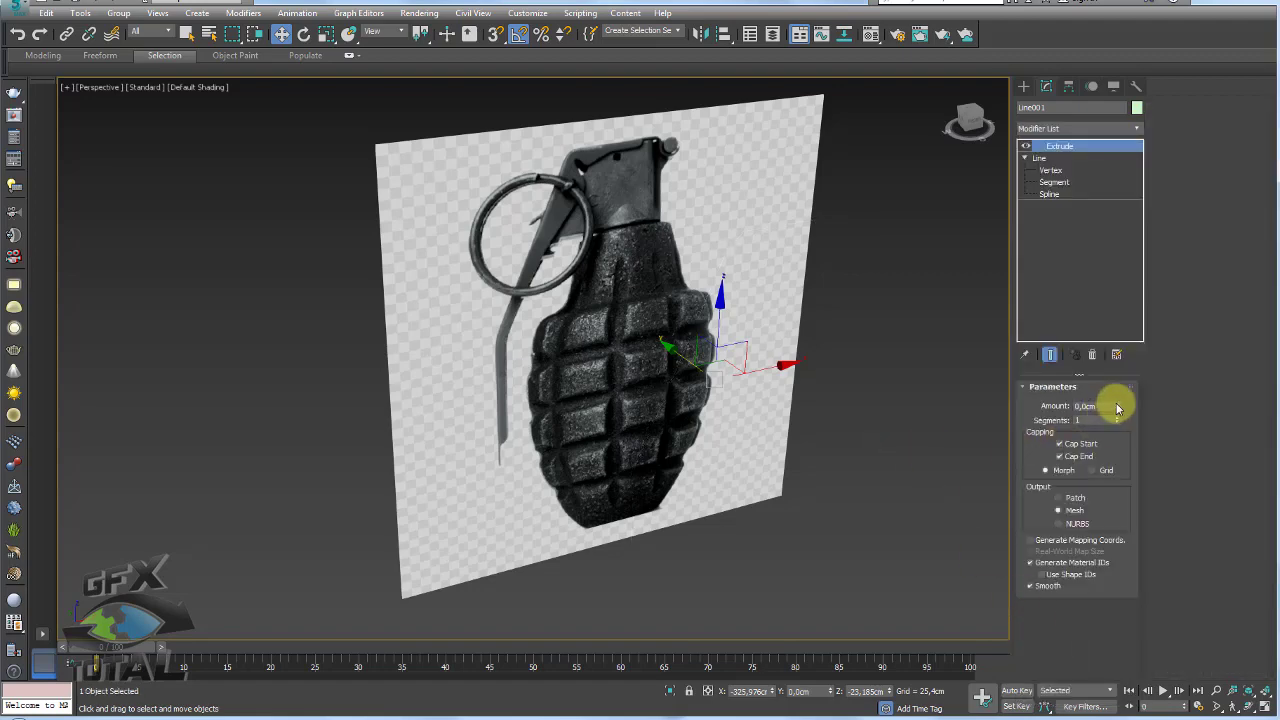
drag(1118, 408, 1120, 389)
mouse_move(920, 408)
alt+middle_down()
mouse_move(991, 415)
mouse_move(847, 321)
mouse_move(763, 323)
mouse_move(891, 417)
mouse_move(928, 409)
alt+middle_up()
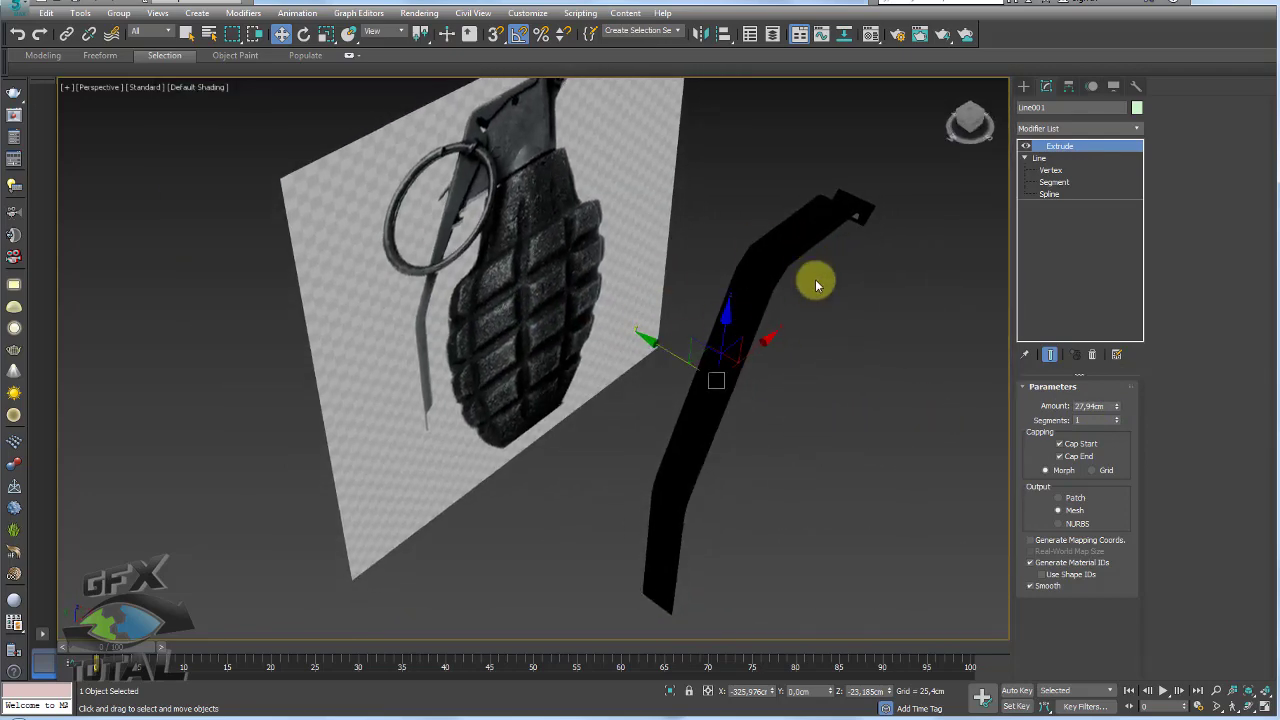
drag(1118, 410, 1114, 396)
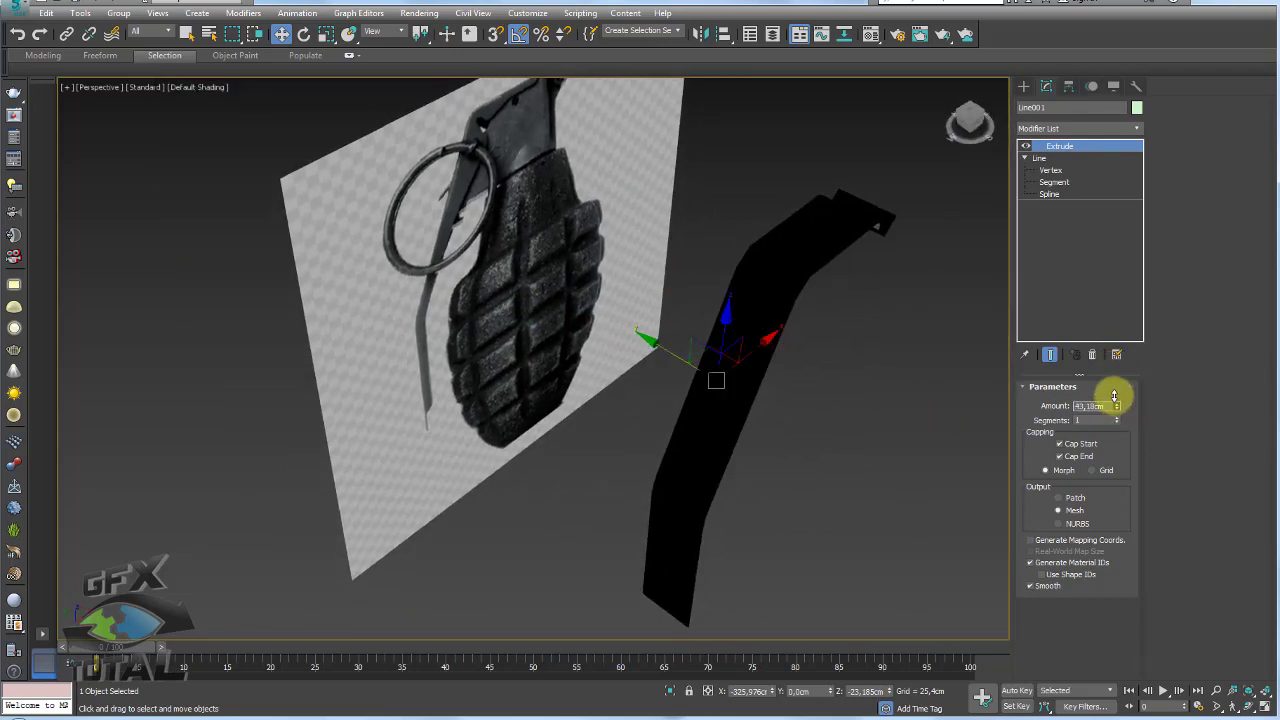
- Move the tan grenade-top part, Box001, up beside the extruded lever
right_click(850, 450)
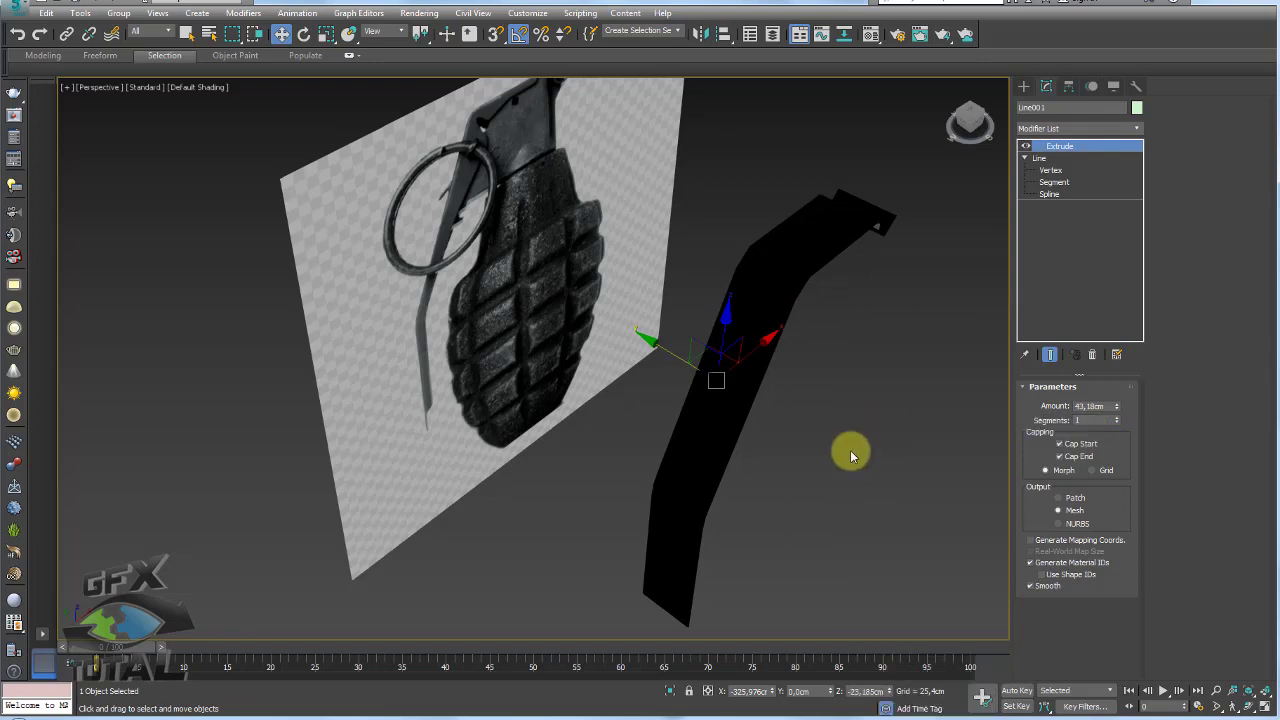
middle_drag(847, 450, 806, 467)
scroll(806, 467, down, 5)
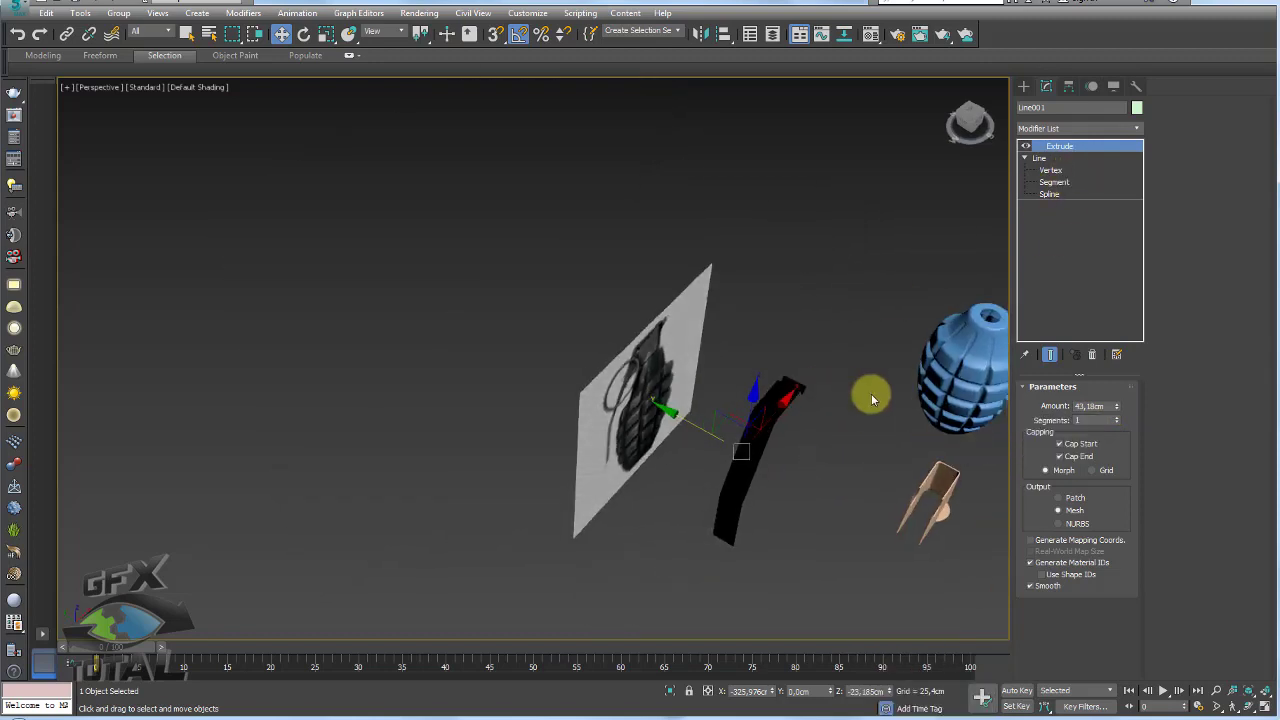
middle_drag(871, 399, 768, 392)
click(828, 472)
middle_drag(790, 455, 739, 441)
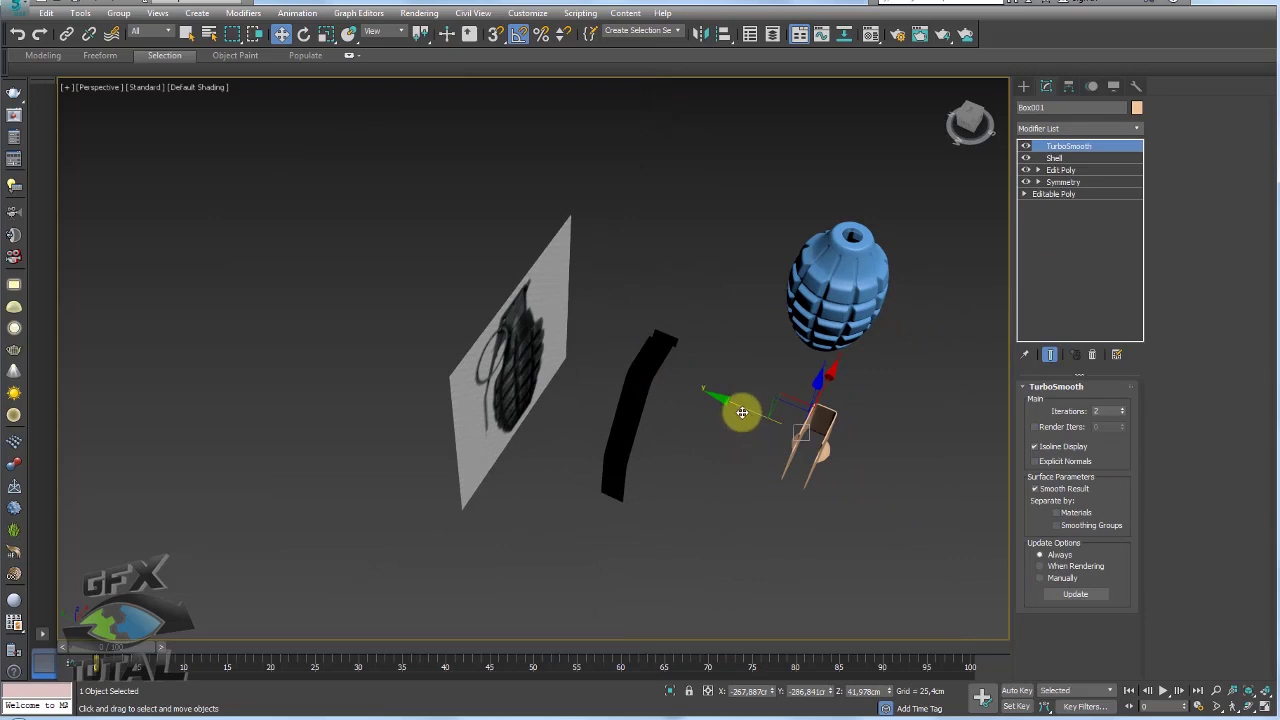
drag(742, 412, 578, 349)
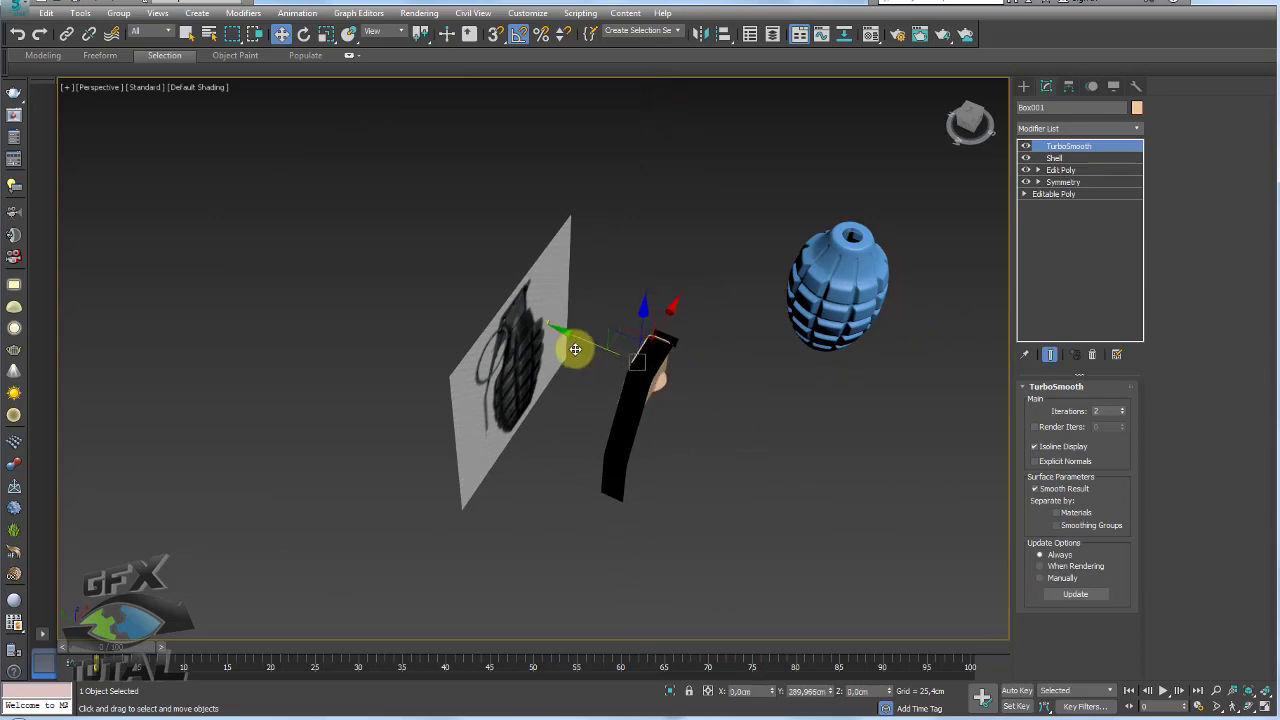
- Face the reference head-on, select the extruded lever, and turn on Edged Faces (F4)
mouse_move(577, 349)
alt+middle_down()
mouse_move(743, 408)
mouse_move(606, 343)
mouse_move(648, 341)
mouse_move(658, 360)
mouse_move(797, 294)
mouse_move(763, 283)
alt+middle_up()
scroll(656, 364, up, 3)
click(651, 343)
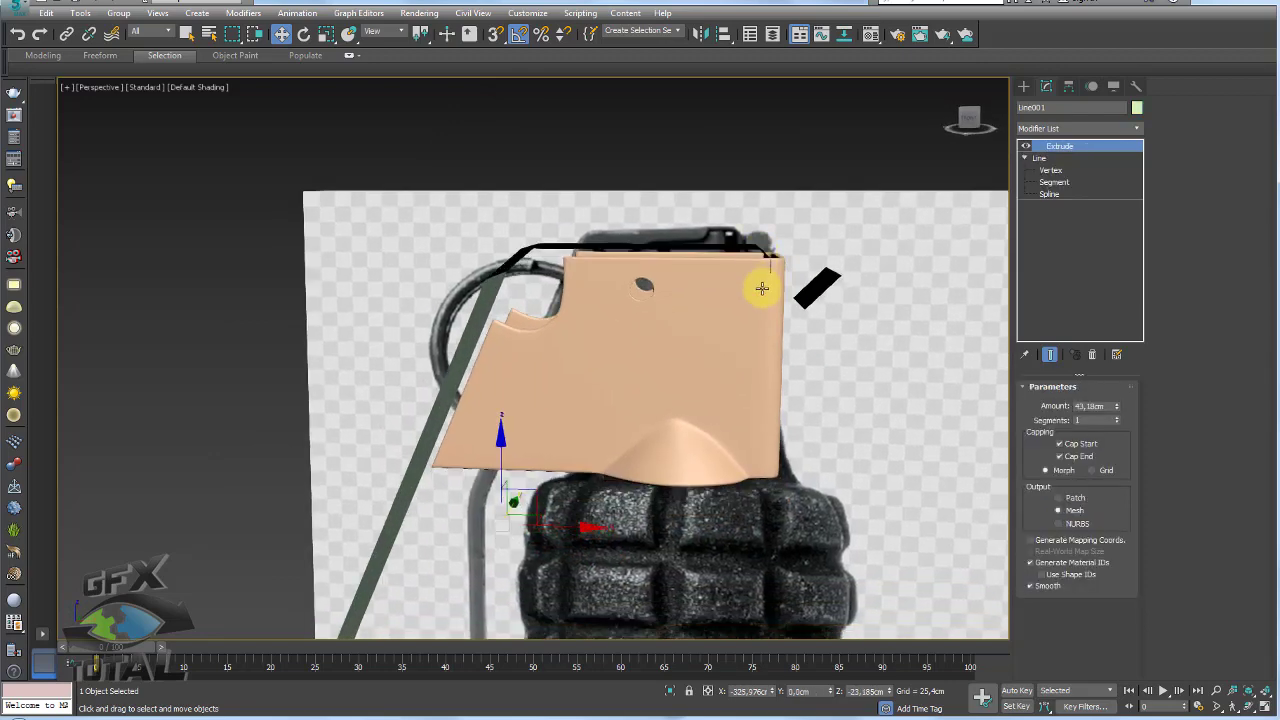
scroll(800, 335, up, 2)
key(F4)
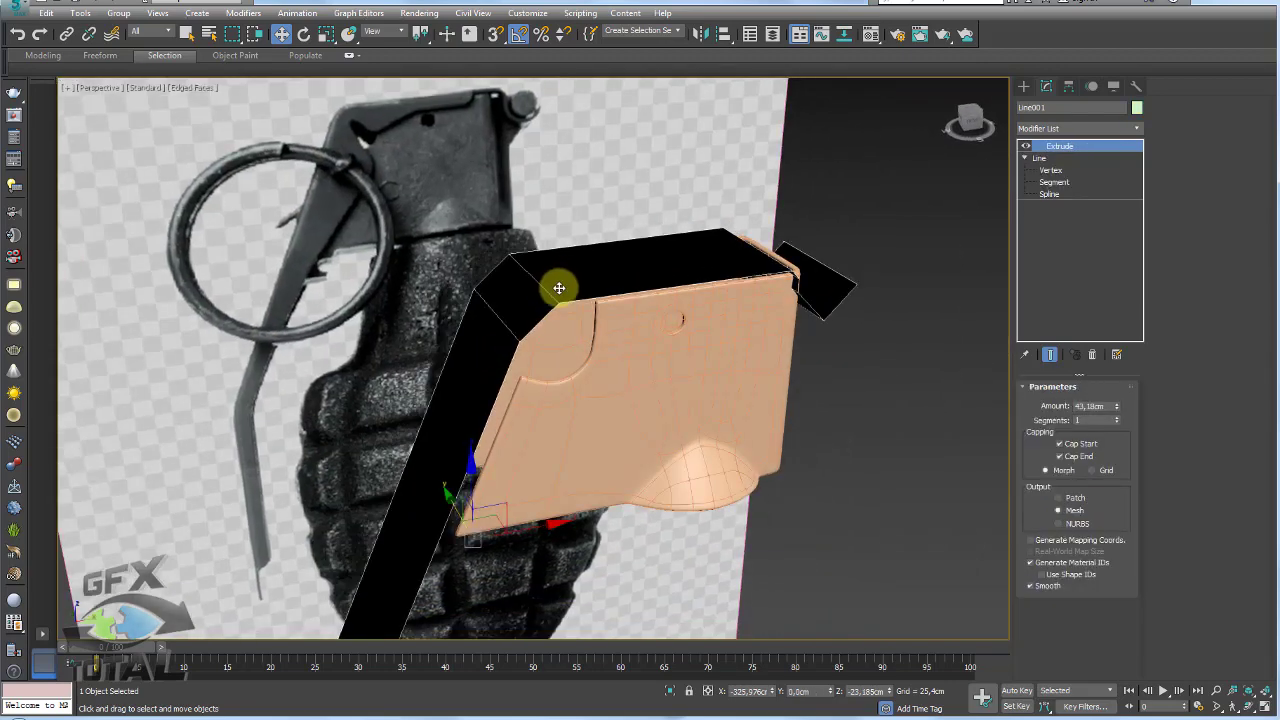
scroll(559, 288, down, 3)
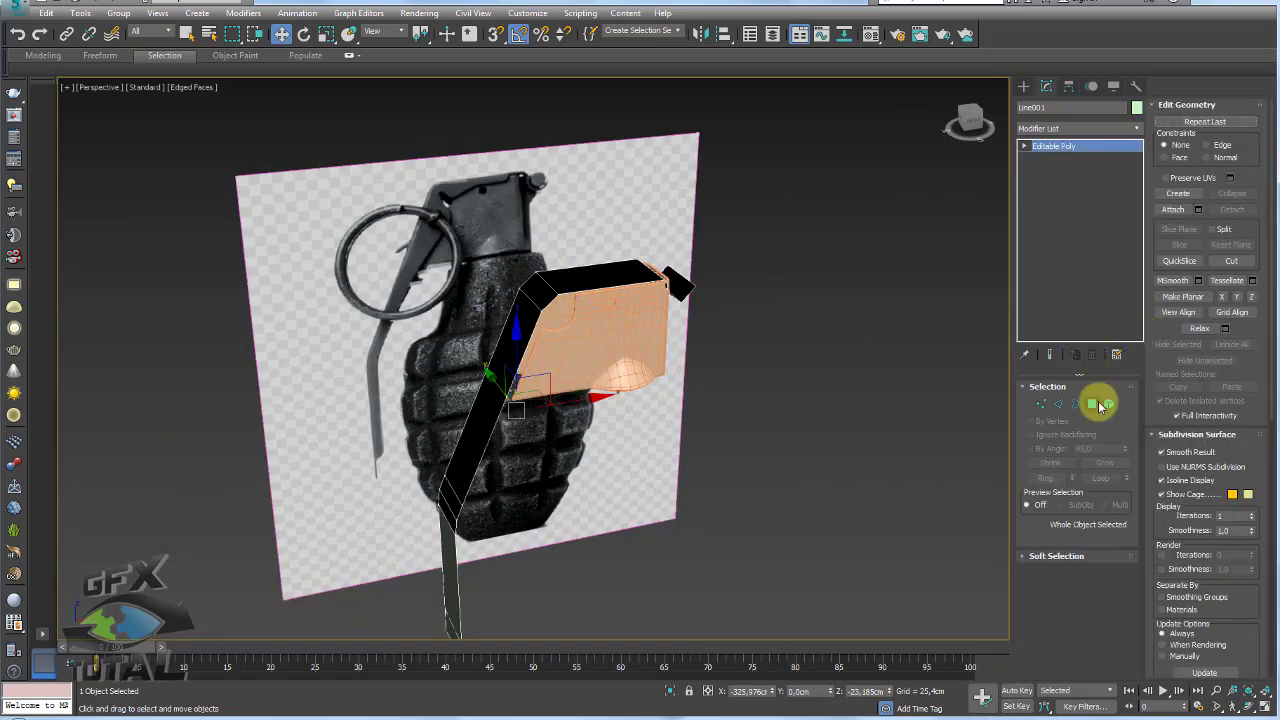
- Insert a connecting edge across the ring of edges at the lever's top bend
click(1091, 404)
key(ctrl+a)
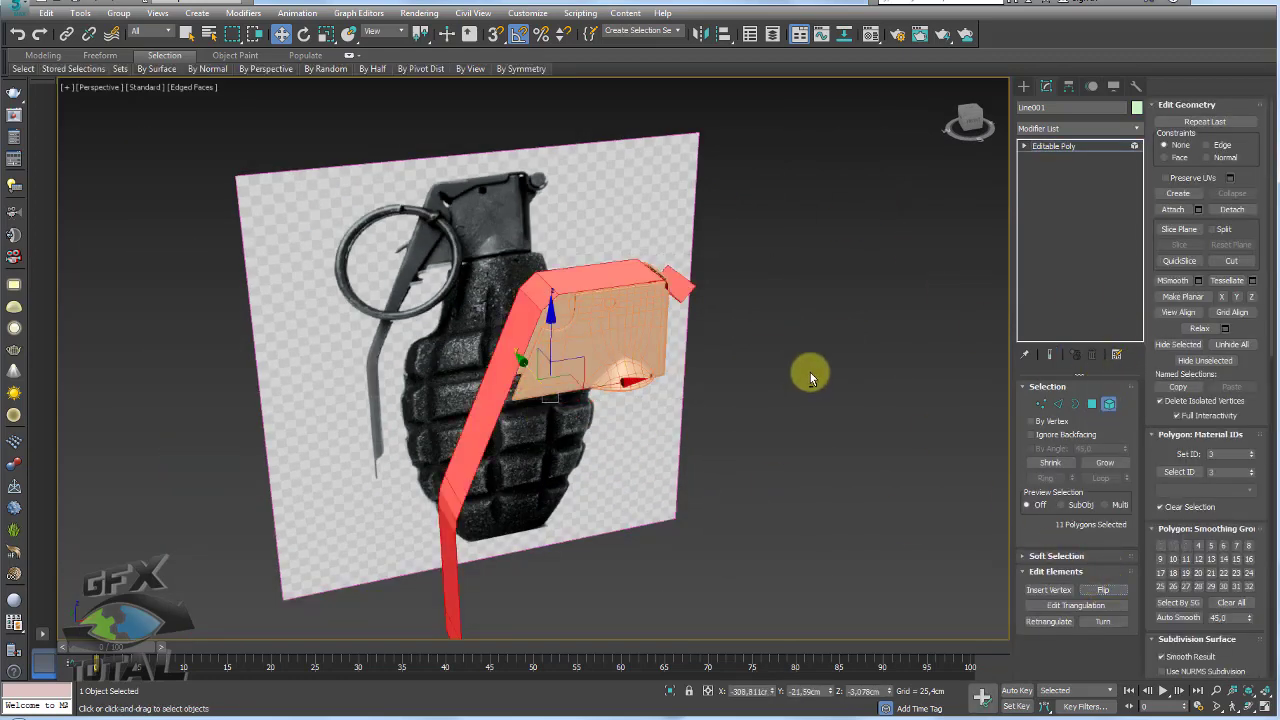
alt+middle_drag(814, 371, 960, 300)
click(1058, 404)
mouse_move(760, 400)
alt+middle_down()
mouse_move(679, 288)
mouse_move(675, 303)
alt+middle_up()
scroll(679, 288, up, 5)
click(679, 288)
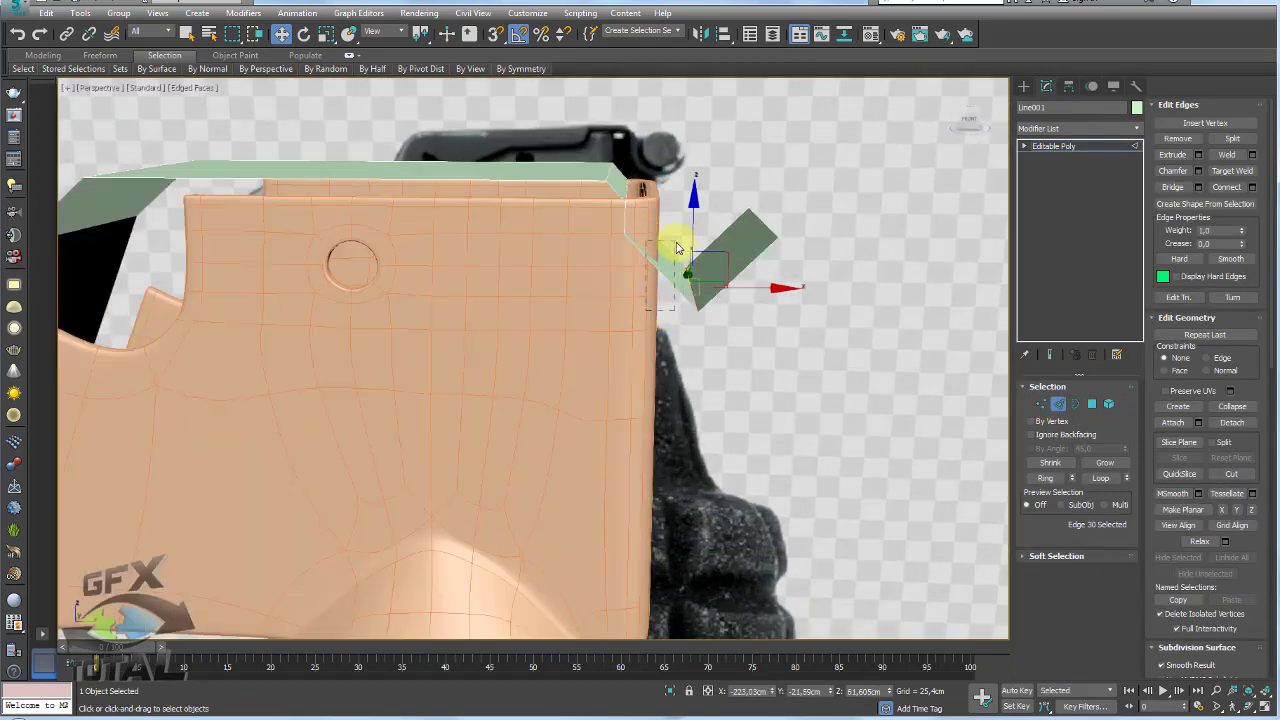
ctrl+click(755, 290)
alt+middle_drag(755, 290, 743, 280)
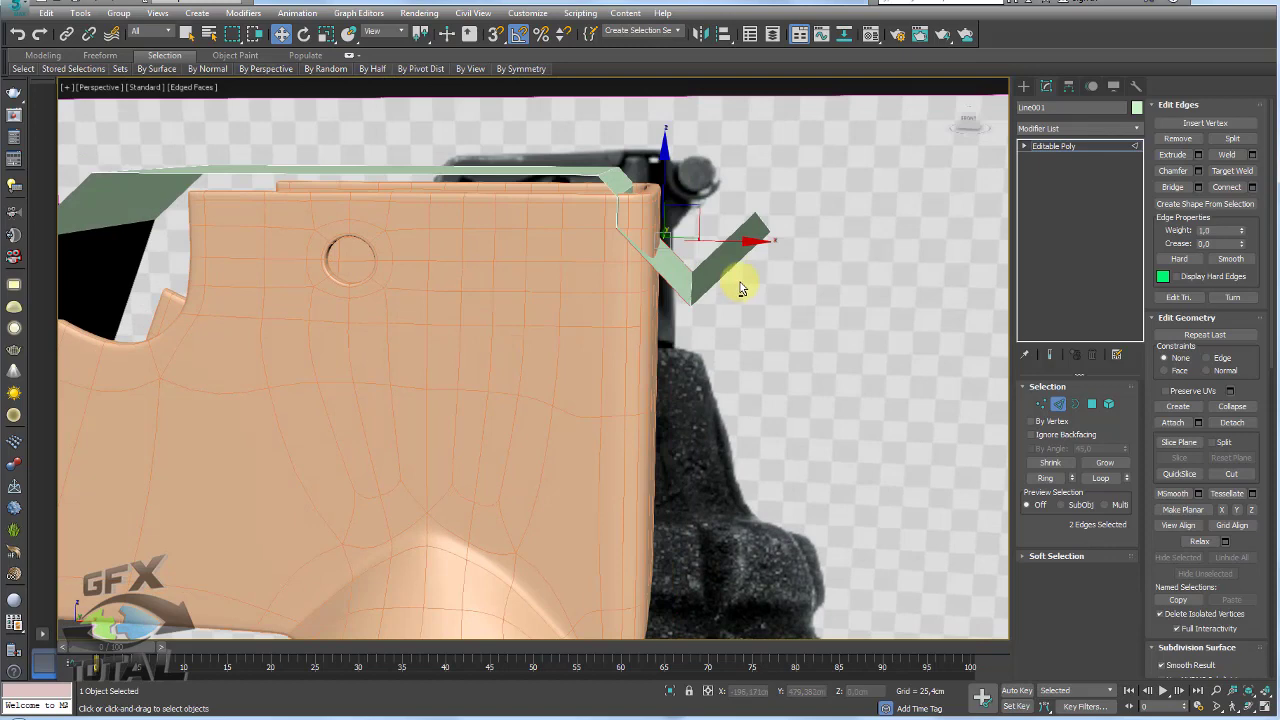
click(1231, 190)
- In front view, shift the new and diagonal bend edges to follow the reference outline
key(f)
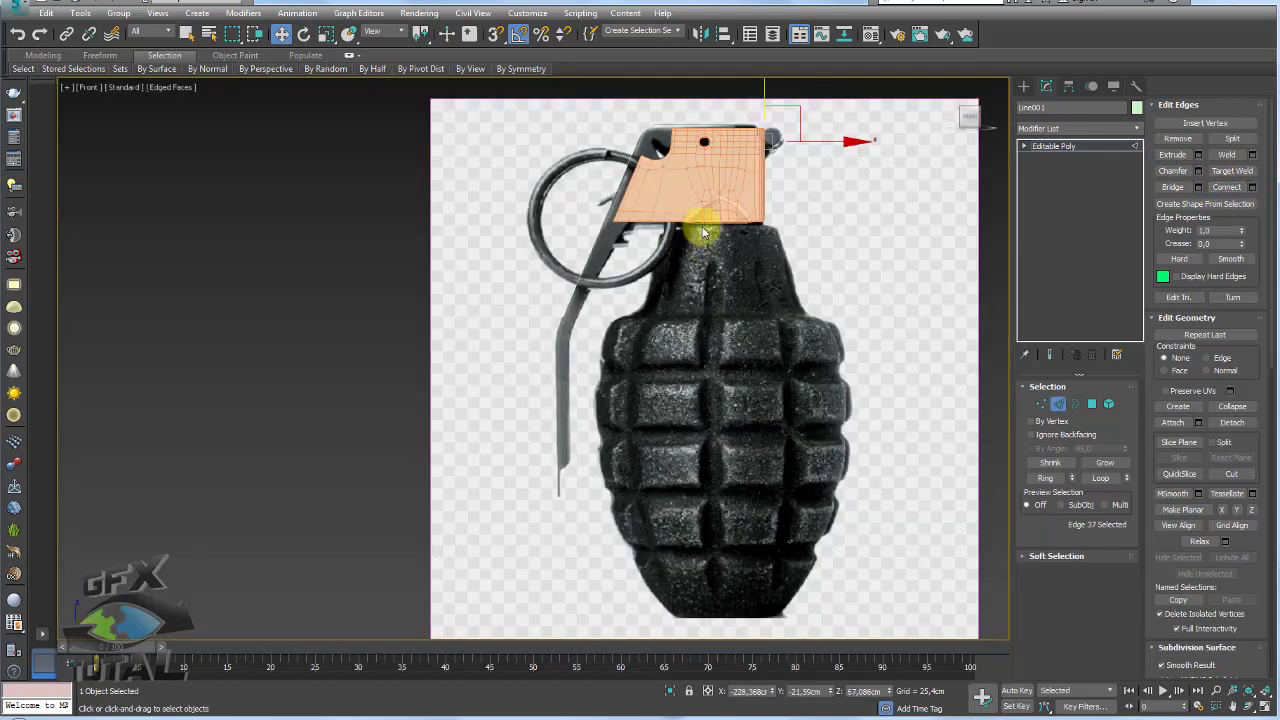
scroll(620, 260, up, 3)
scroll(757, 200, up, 3)
scroll(688, 320, up, 2)
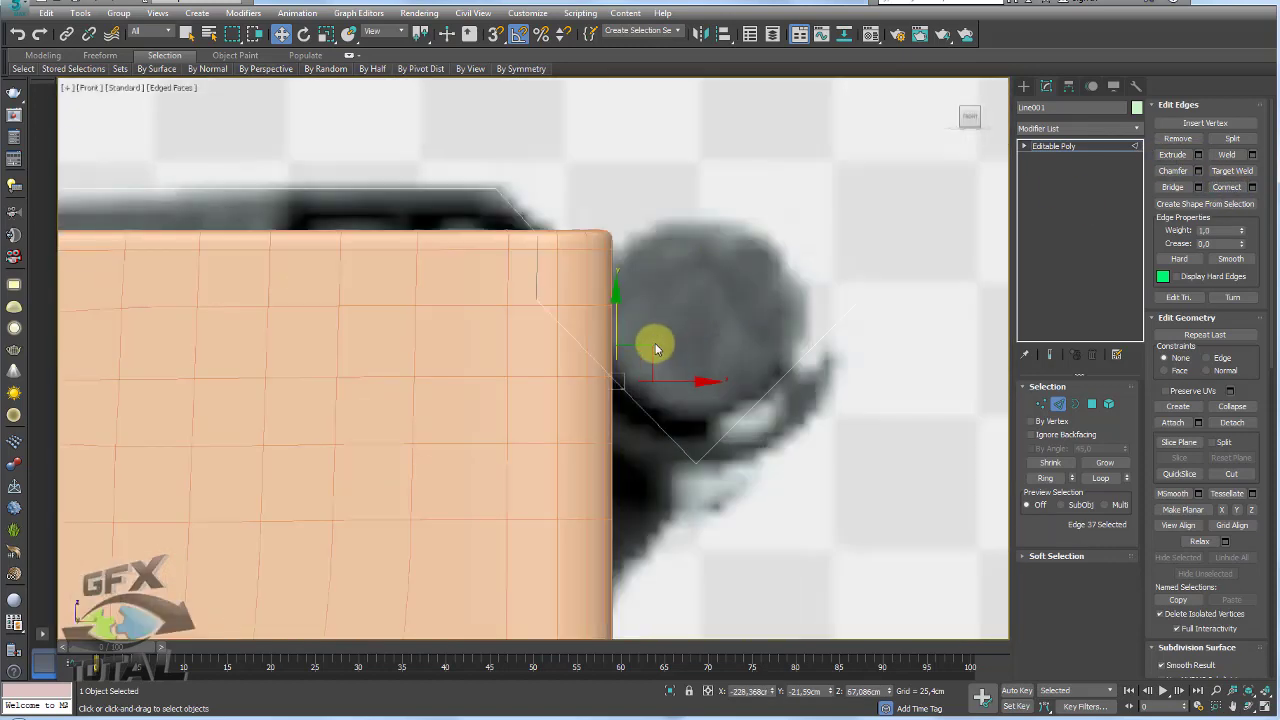
drag(645, 365, 638, 372)
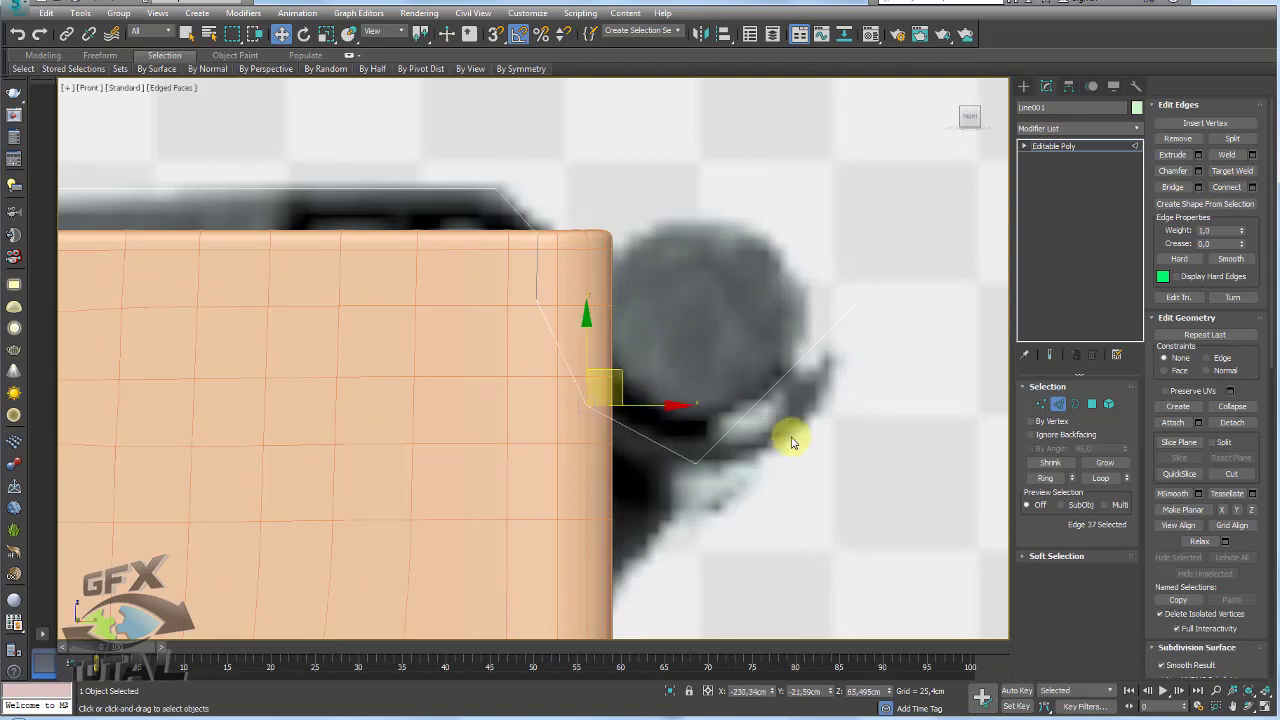
click(740, 412)
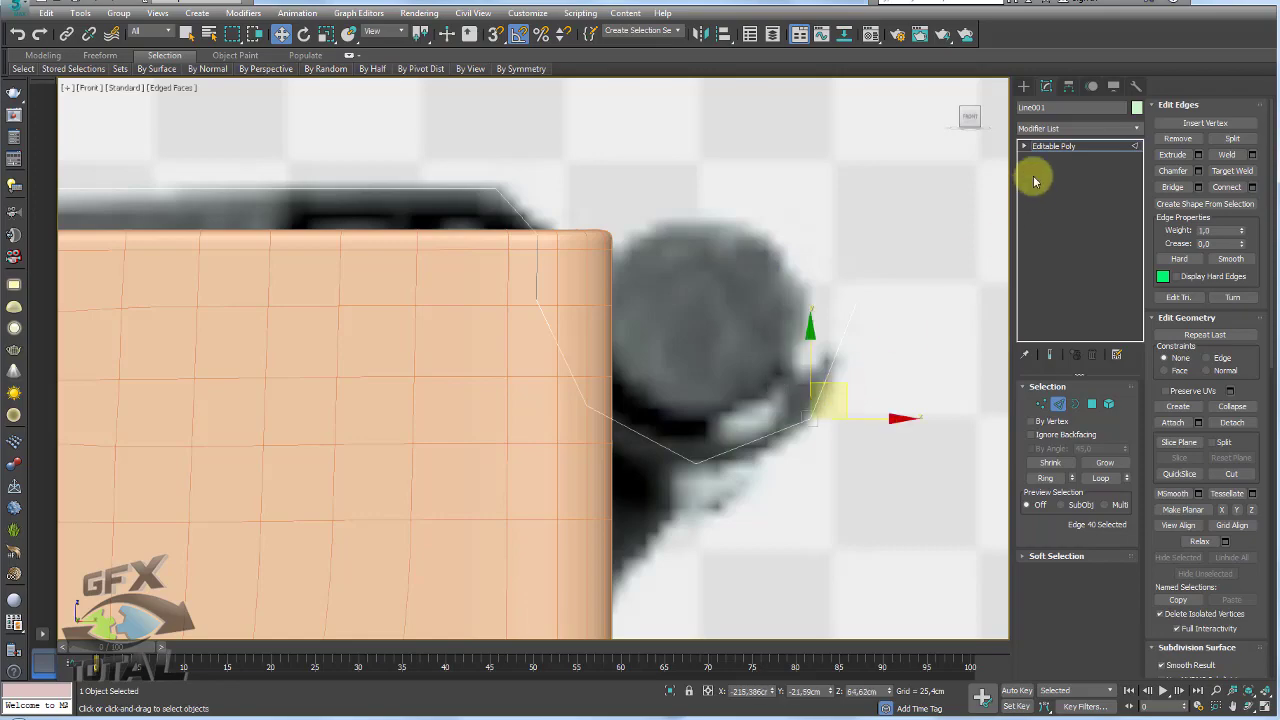
click(1054, 147)
key(p)
scroll(685, 338, down, 10)
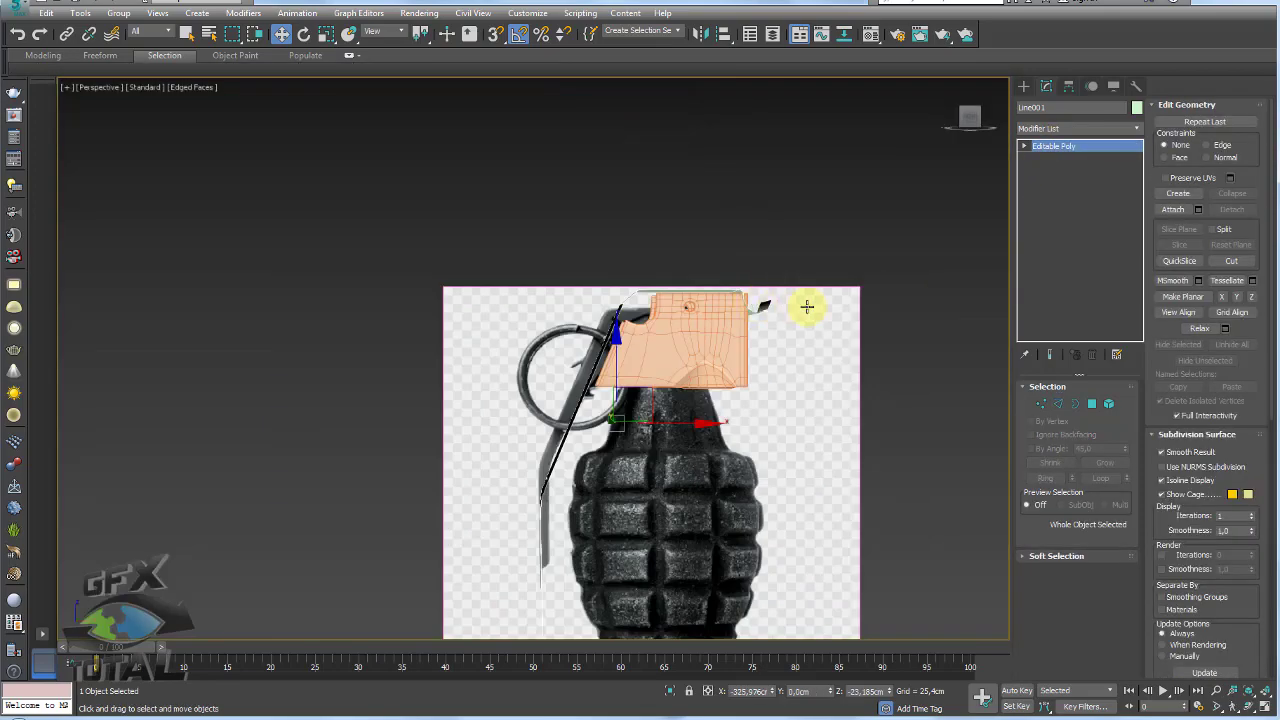
mouse_move(809, 306)
alt+middle_down()
mouse_move(757, 371)
mouse_move(674, 337)
mouse_move(666, 349)
mouse_move(724, 352)
mouse_move(737, 323)
alt+middle_up()
scroll(766, 329, up, 5)
scroll(716, 350, up, 5)
scroll(772, 315, down, 5)
scroll(712, 333, up, 5)
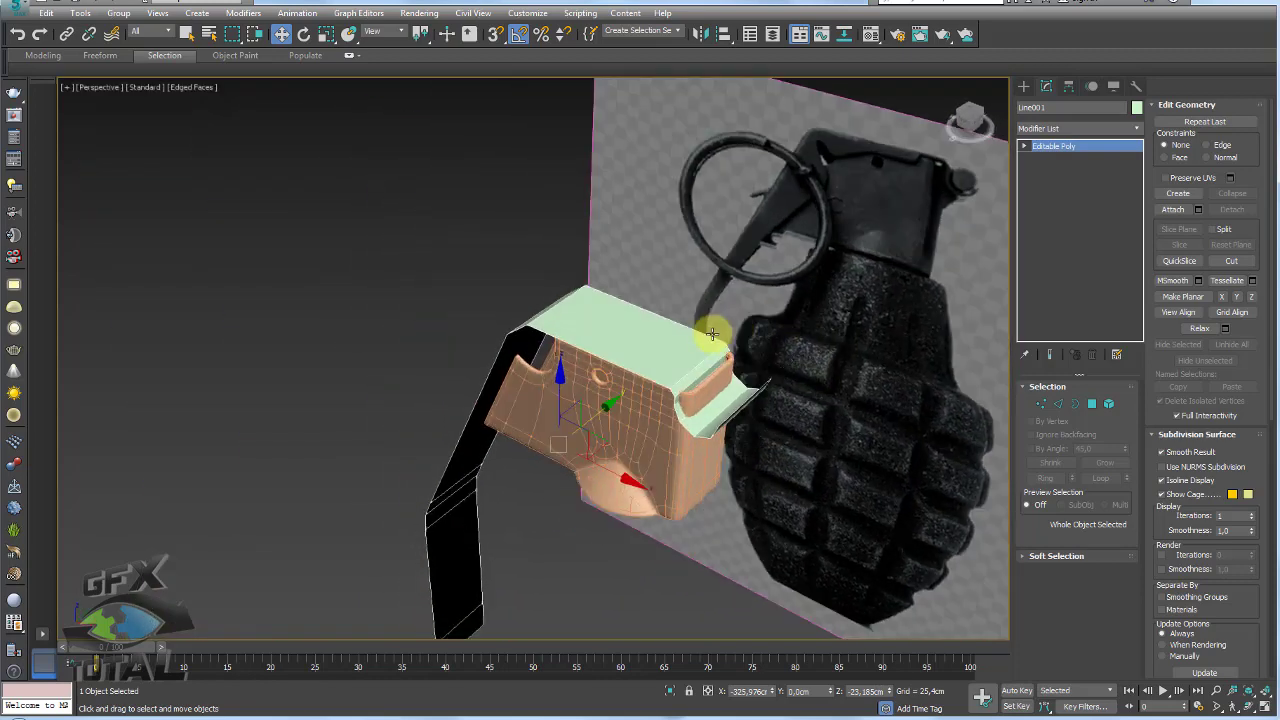
scroll(712, 333, up, 3)
scroll(723, 334, up, 3)
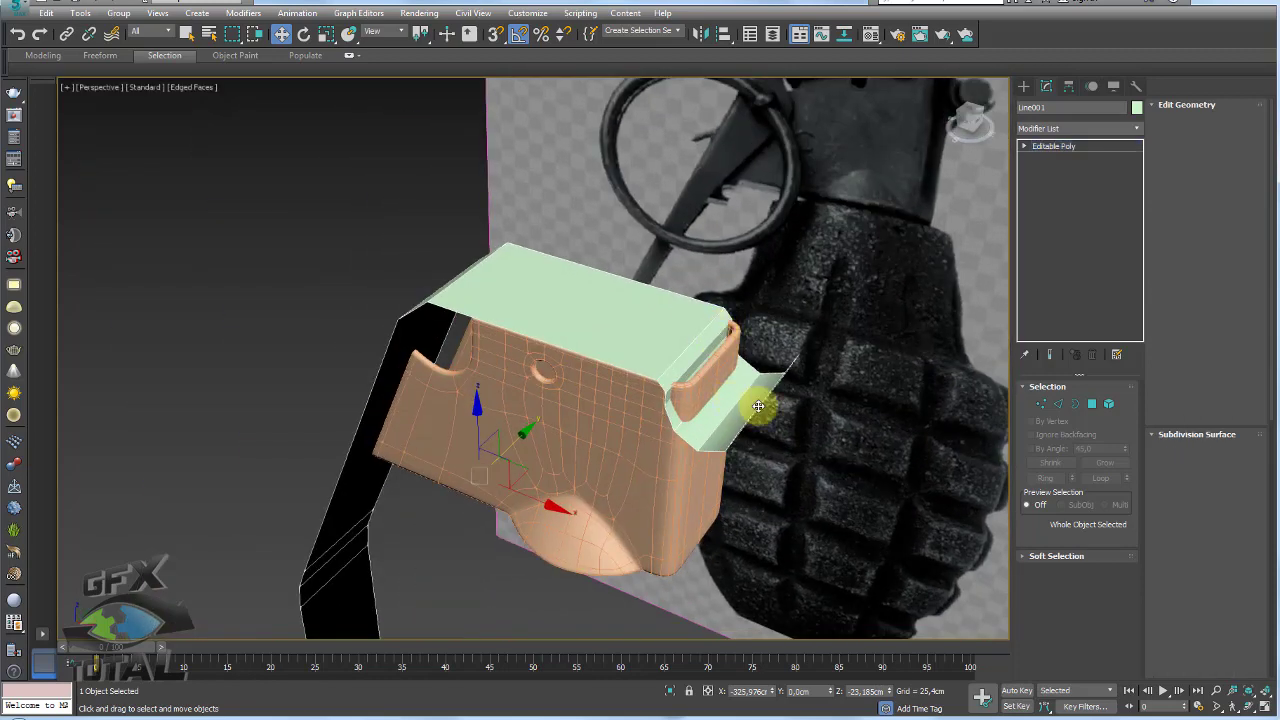
mouse_move(680, 357)
alt+middle_down()
mouse_move(748, 414)
mouse_move(723, 400)
mouse_move(678, 427)
alt+middle_up()
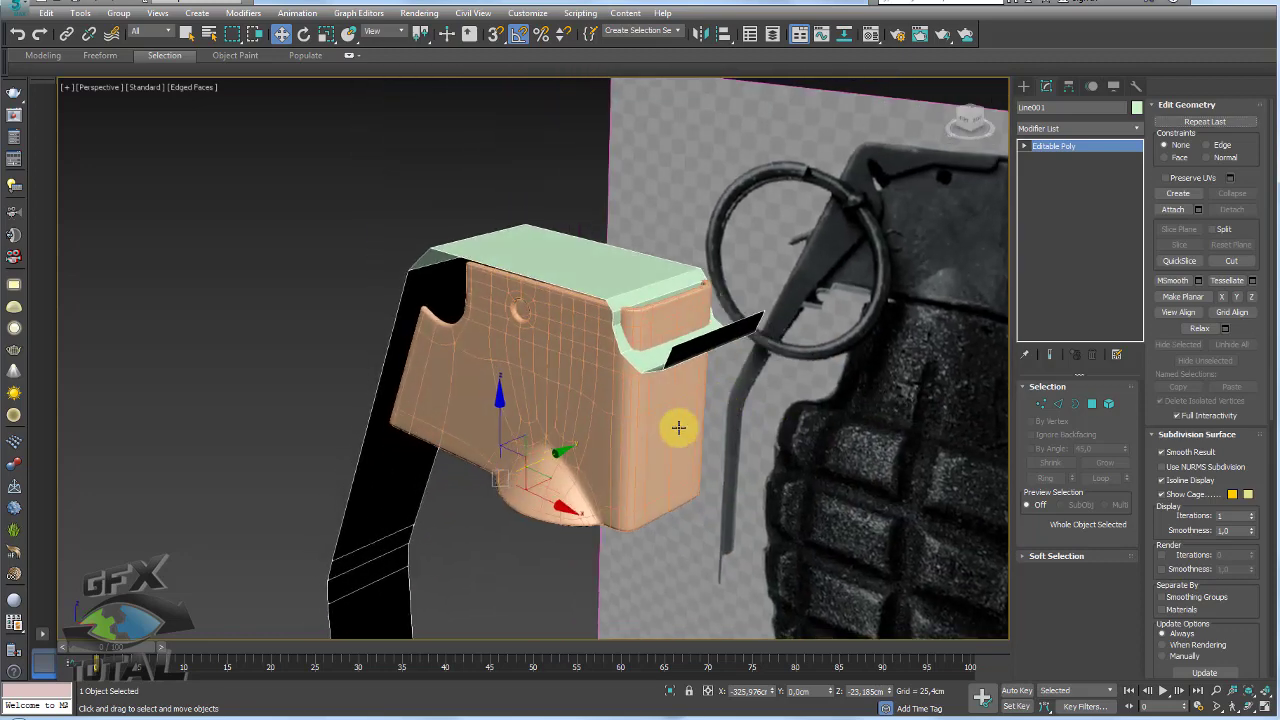
click(668, 428)
alt+middle_drag(911, 251, 885, 169)
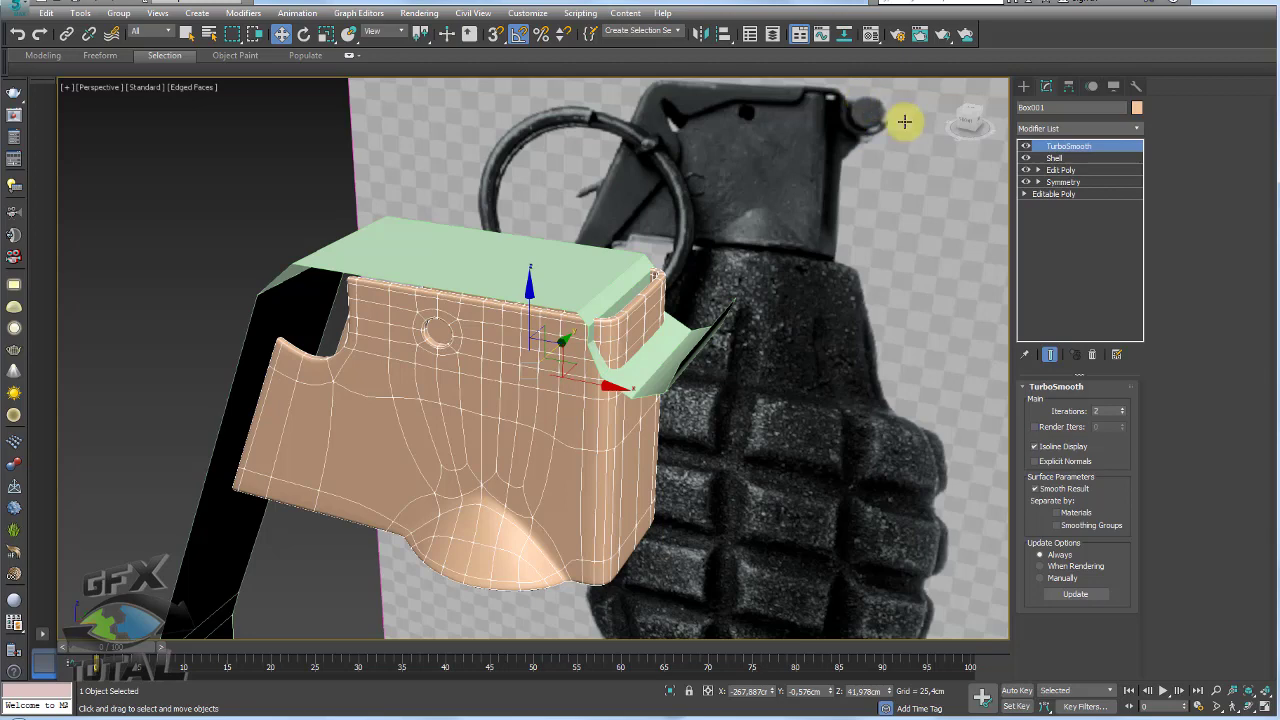
mouse_move(648, 339)
alt+middle_down()
mouse_move(686, 306)
mouse_move(691, 371)
mouse_move(570, 381)
mouse_move(586, 357)
alt+middle_up()
click(486, 300)
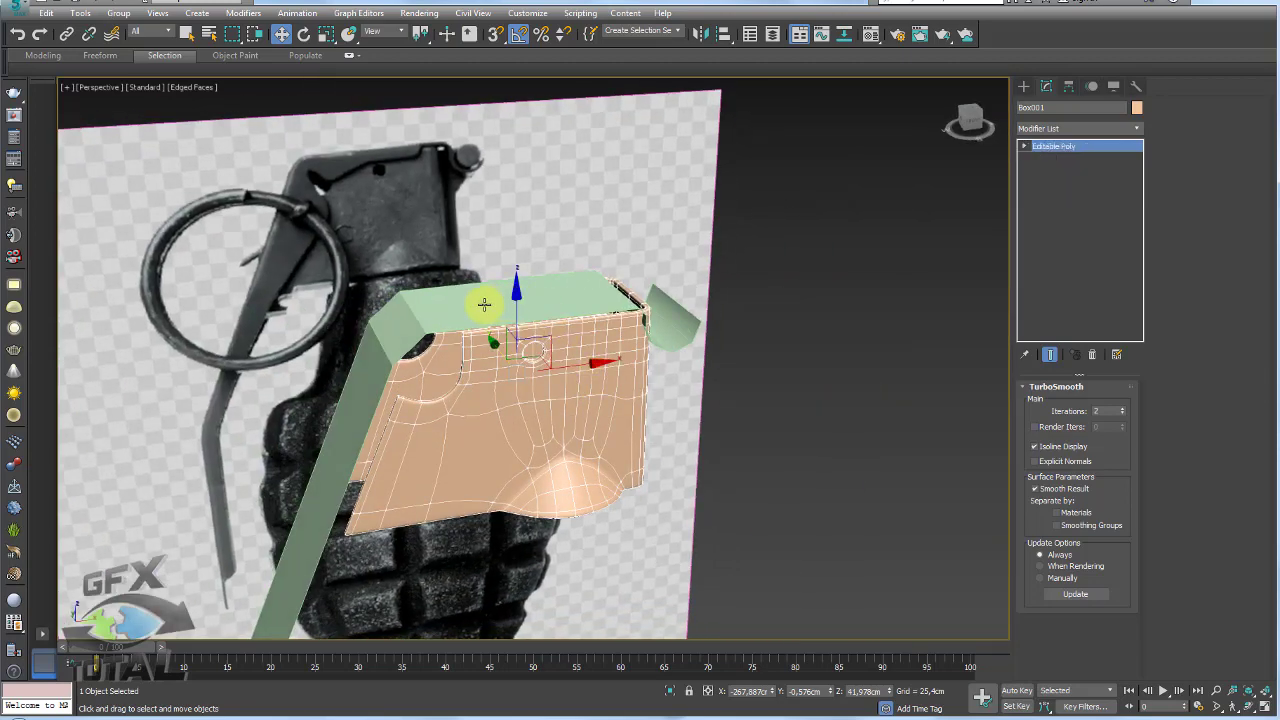
mouse_move(586, 300)
alt+middle_down()
mouse_move(734, 258)
mouse_move(709, 297)
alt+middle_up()
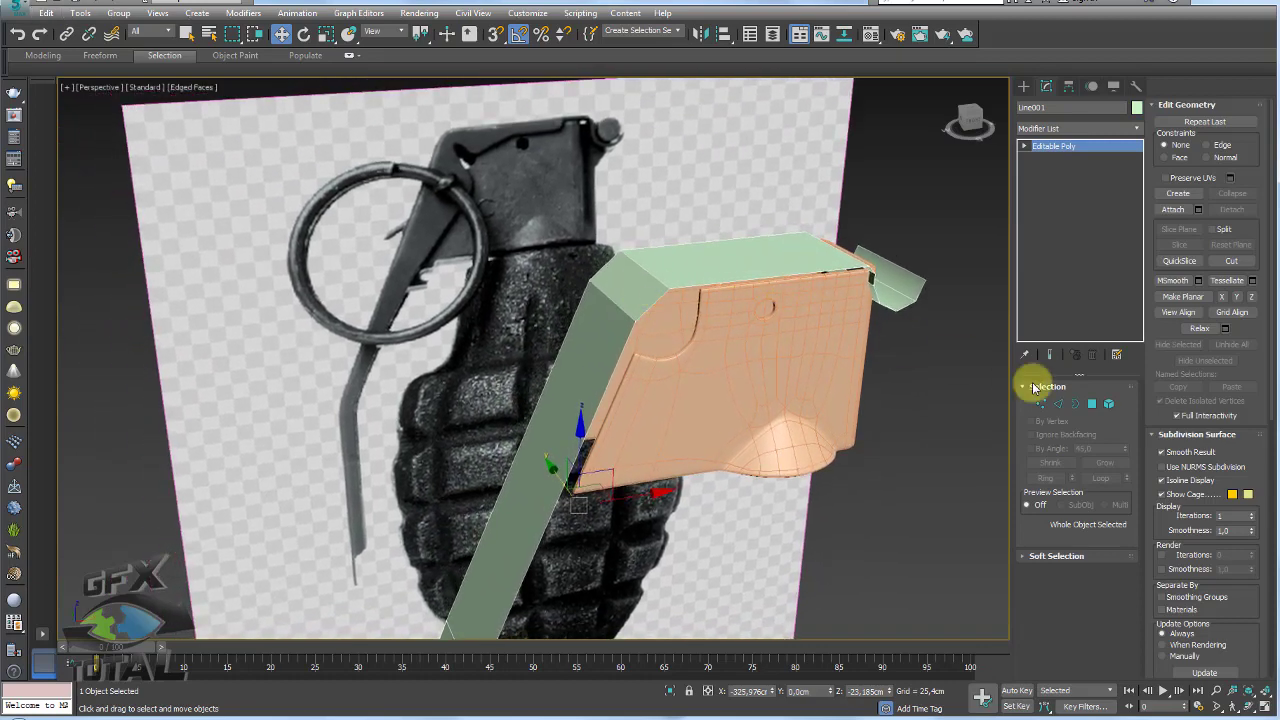
- Connect the edge ring near the inner end of the top bend with a new cross edge
click(1058, 403)
click(648, 304)
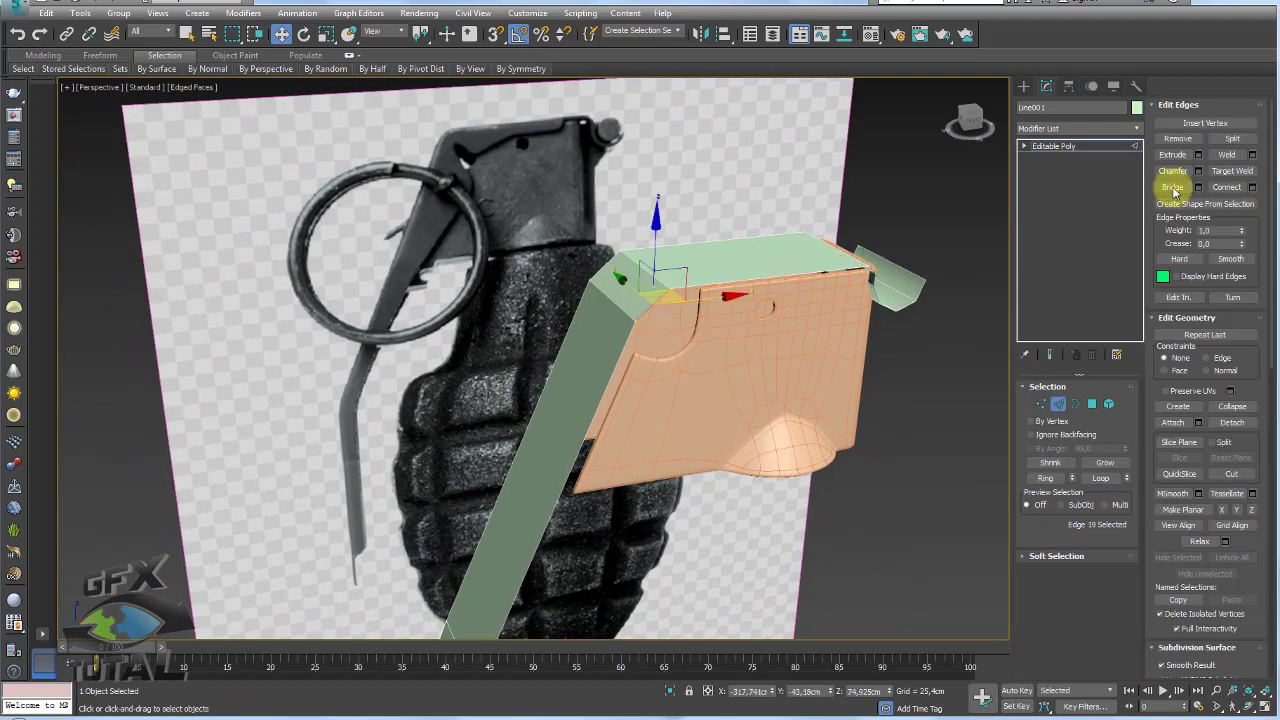
click(1045, 477)
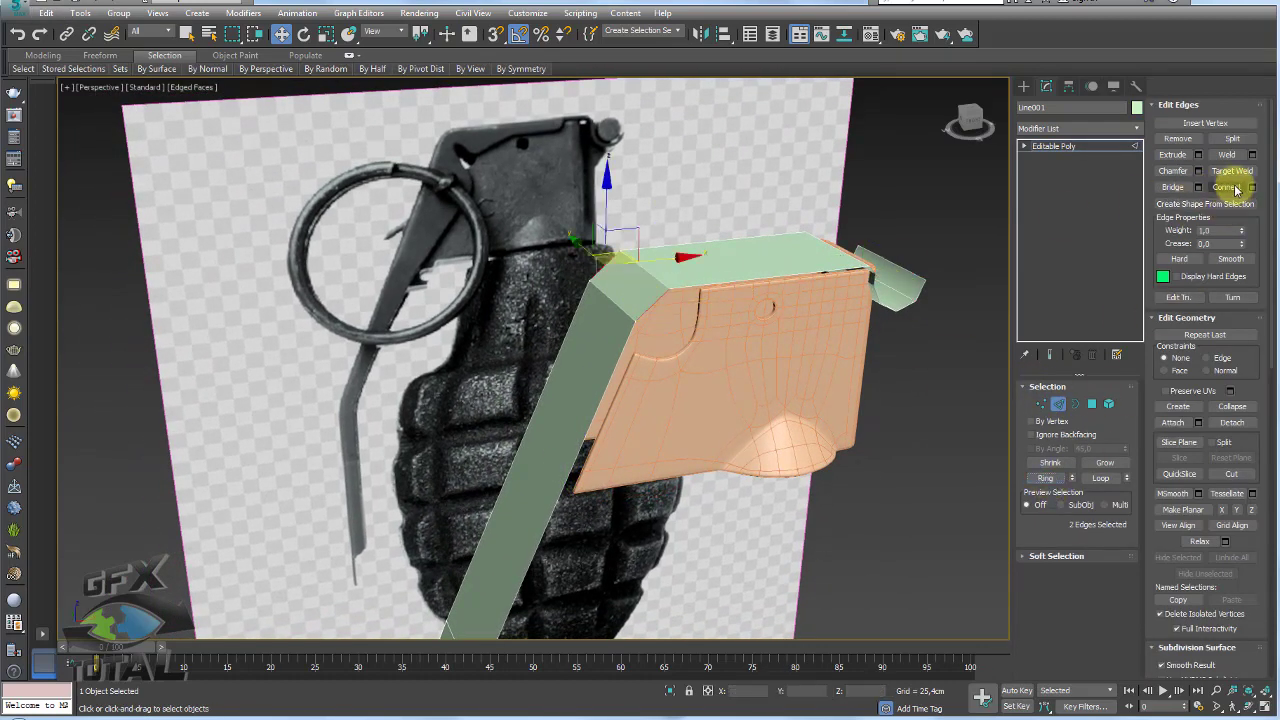
click(640, 270)
- Orbit around the grenade to inspect the lever from below and toward its end
alt+middle_drag(640, 270, 660, 248)
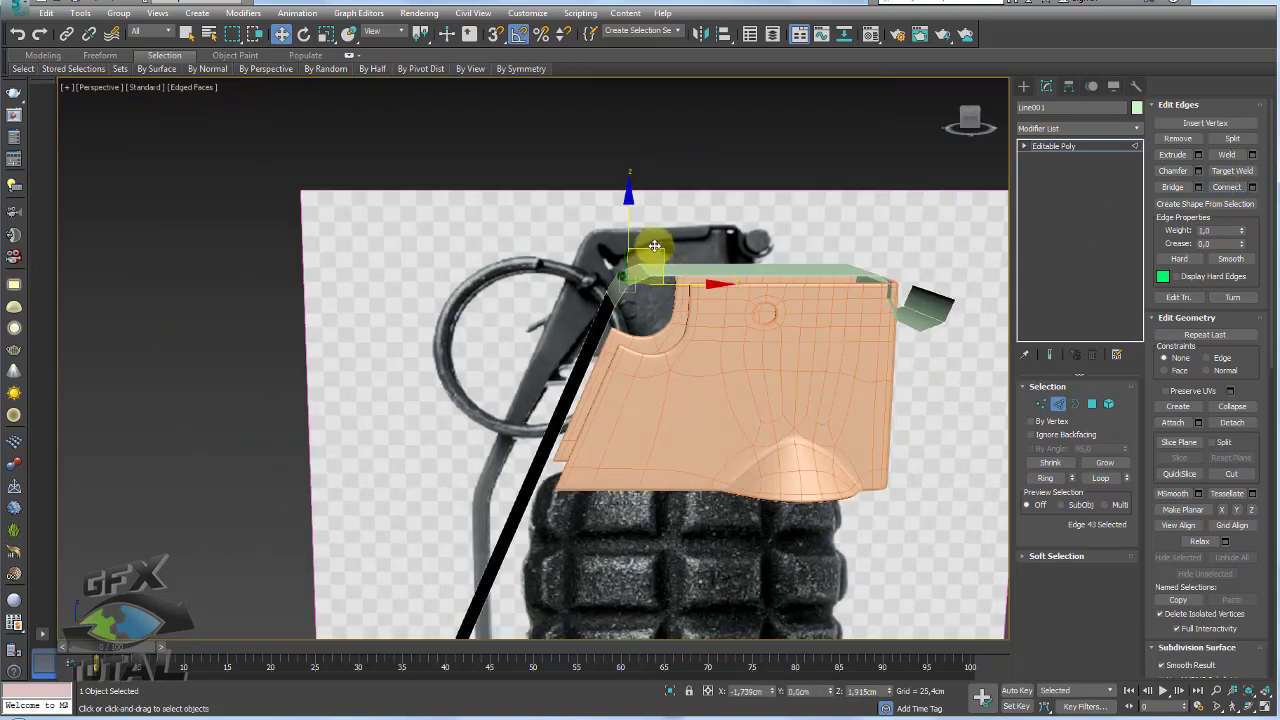
scroll(654, 246, down, 3)
scroll(629, 343, up, 4)
scroll(586, 334, up, 3)
scroll(586, 319, down, 1)
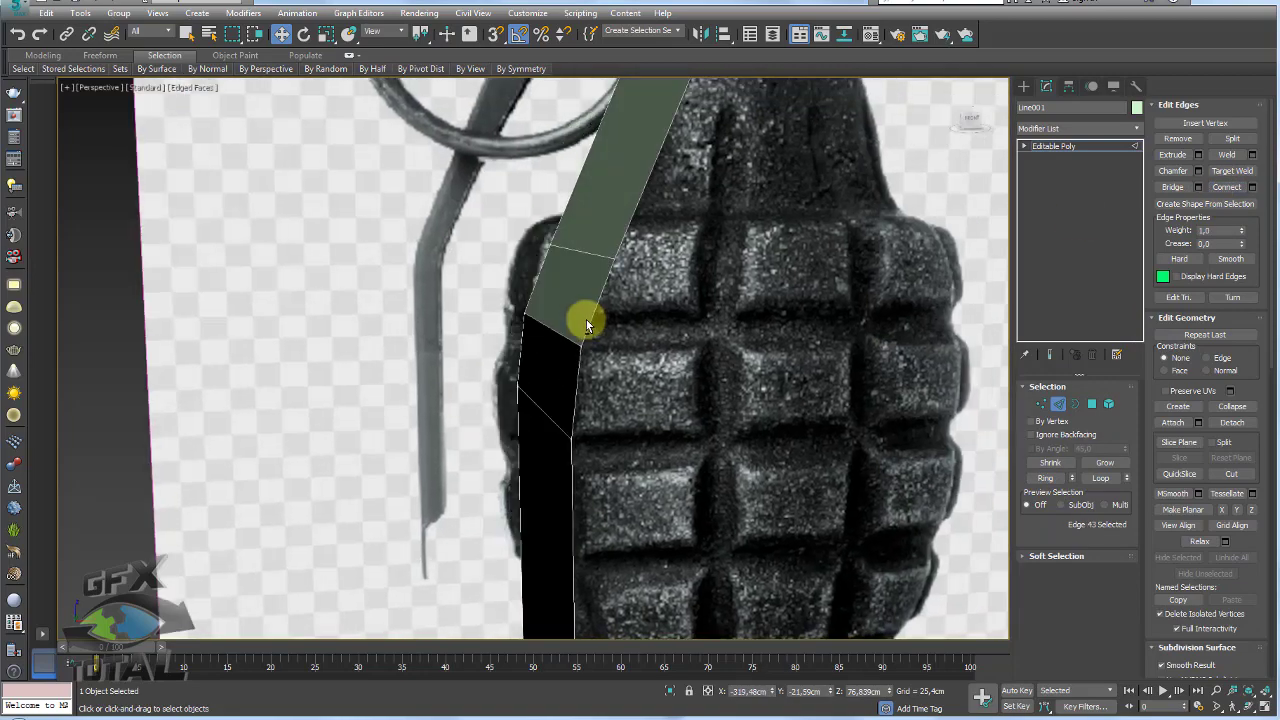
scroll(586, 319, down, 2)
scroll(594, 306, down, 2)
mouse_move(594, 306)
alt+middle_down()
mouse_move(674, 354)
mouse_move(671, 326)
alt+middle_up()
scroll(671, 326, down, 3)
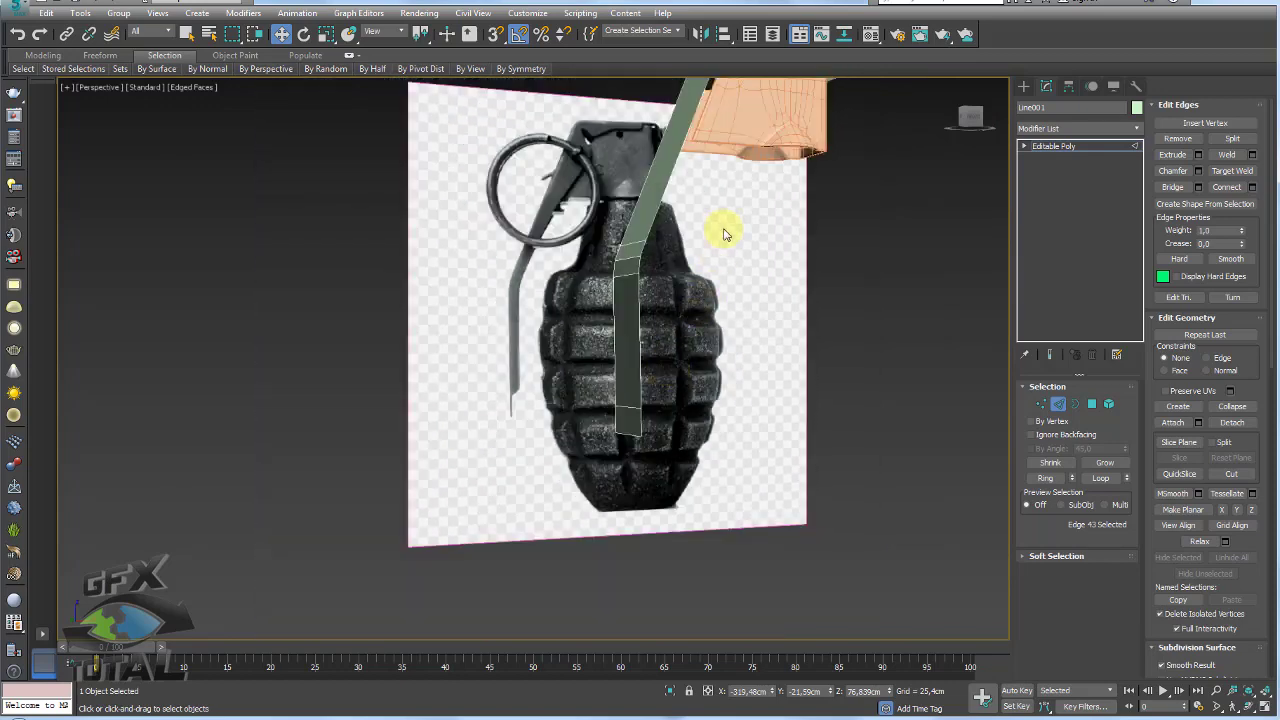
mouse_move(726, 234)
alt+middle_down()
mouse_move(757, 323)
mouse_move(734, 360)
alt+middle_up()
alt+middle_drag(801, 285, 762, 324)
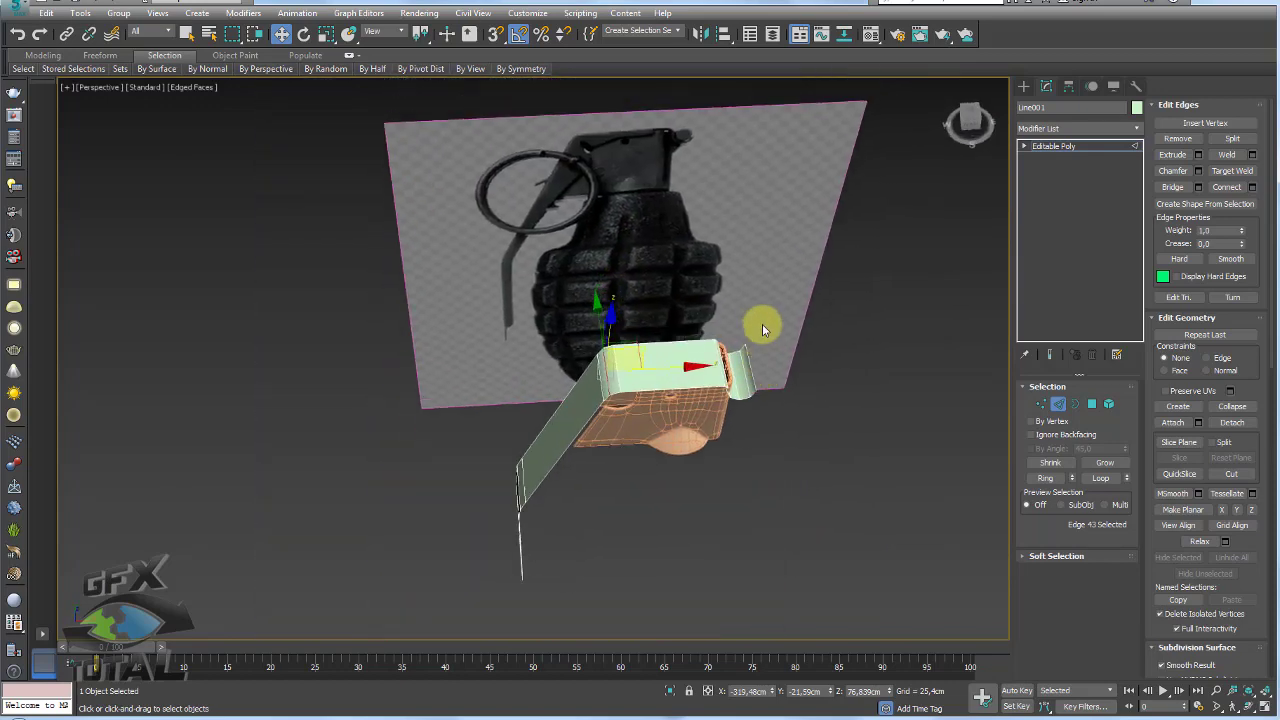
scroll(762, 328, up, 2)
scroll(751, 349, up, 3)
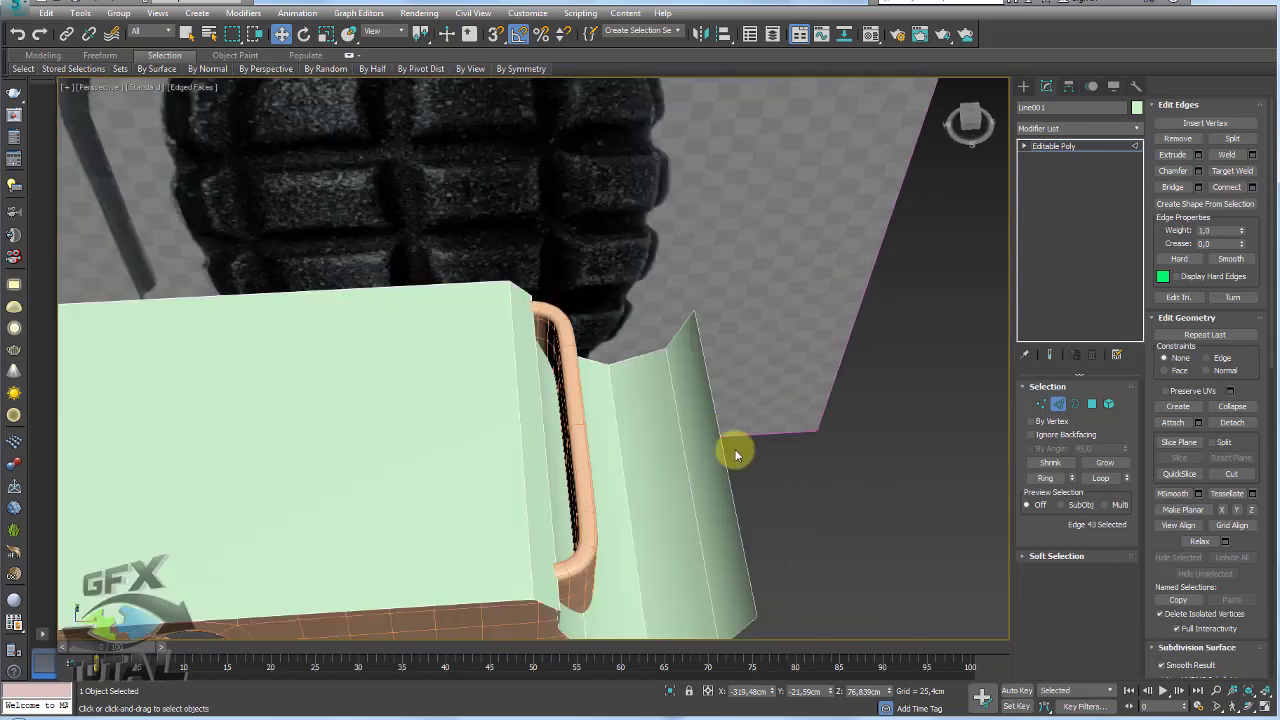
- Add a new edge loop around the ring at the lever's end section
click(723, 461)
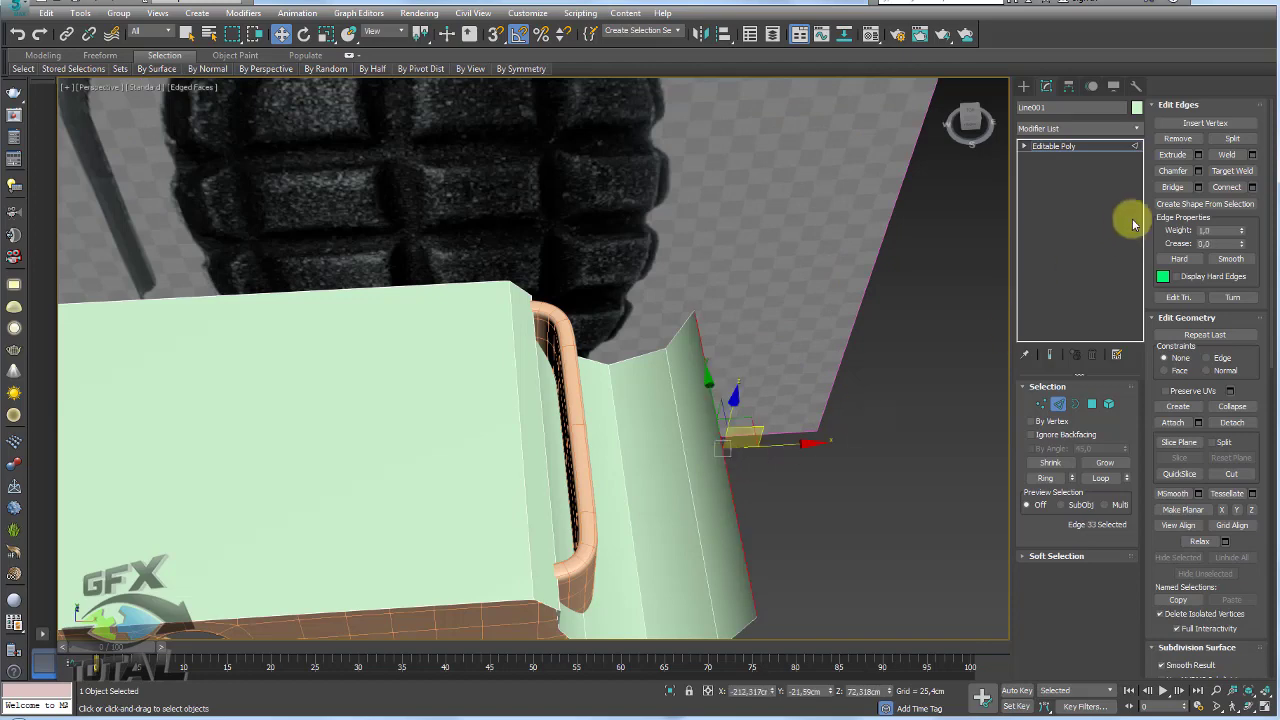
click(1047, 480)
click(1234, 190)
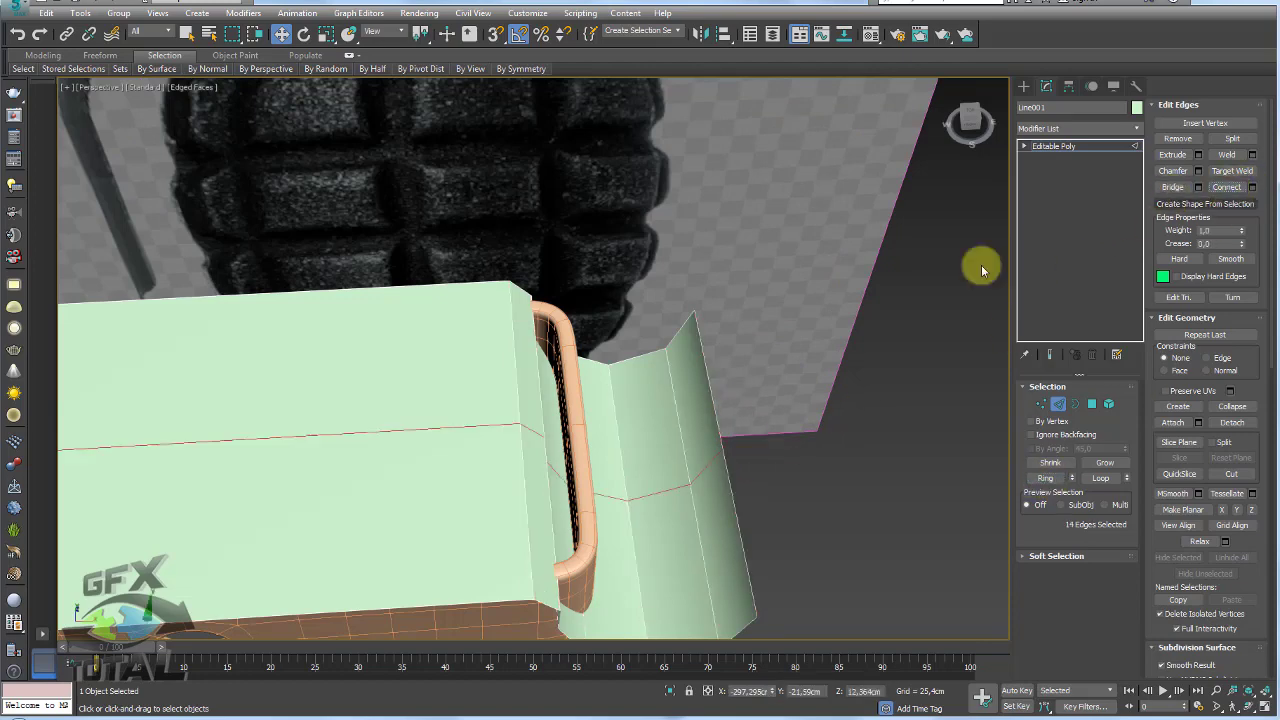
scroll(706, 337, down, 5)
alt+middle_drag(706, 337, 722, 380)
scroll(722, 380, up, 3)
scroll(722, 380, up, 2)
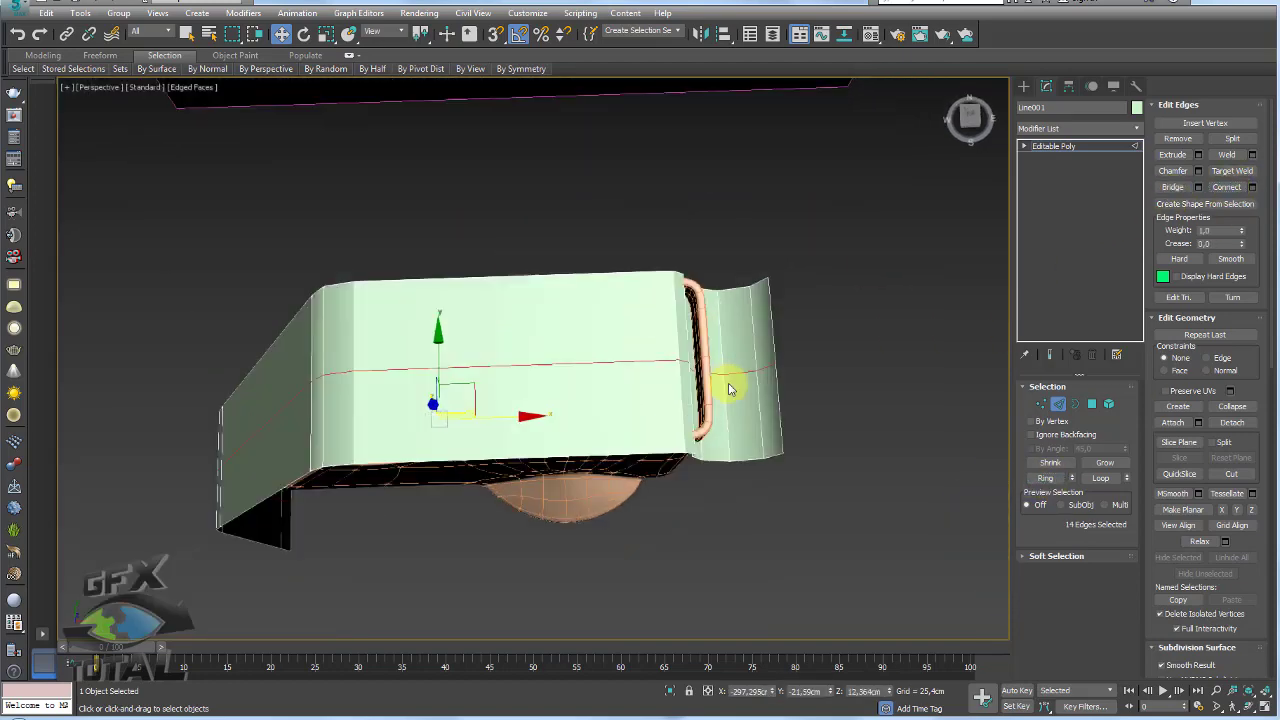
- Chamfer the selected lengthwise edges by about 9.69 cm with 2 segments
click(1198, 170)
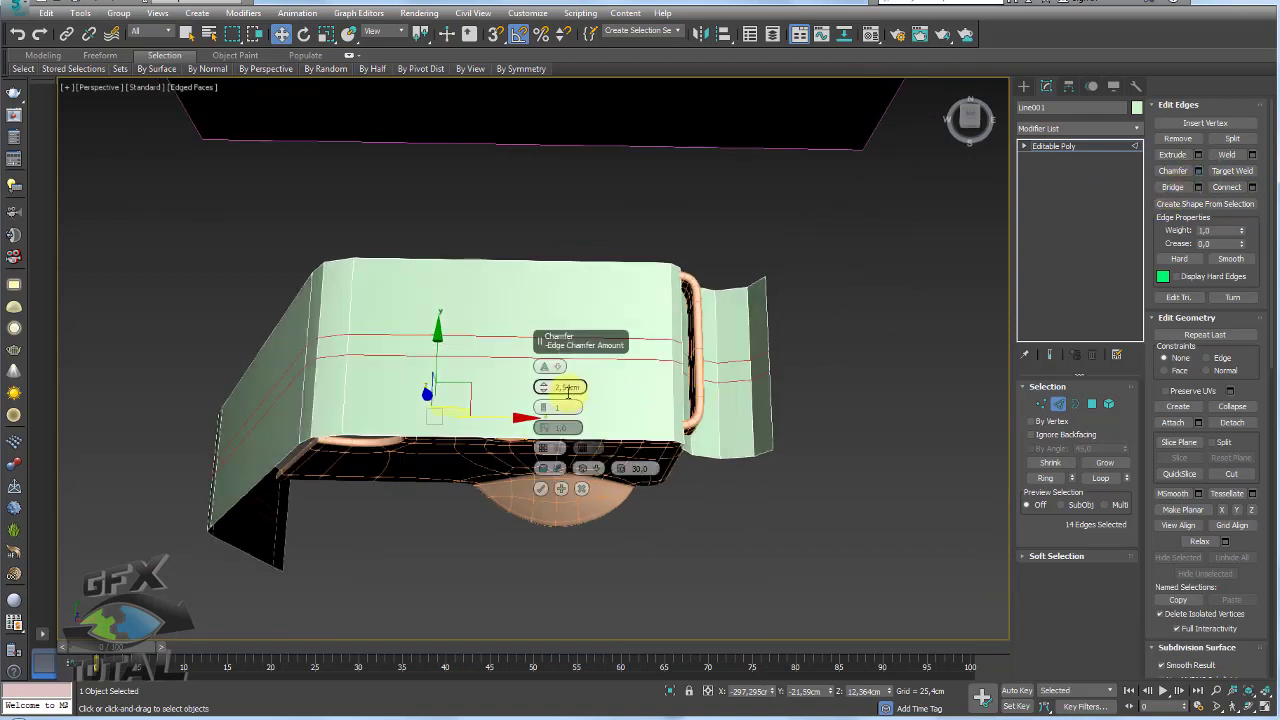
drag(547, 392, 549, 378)
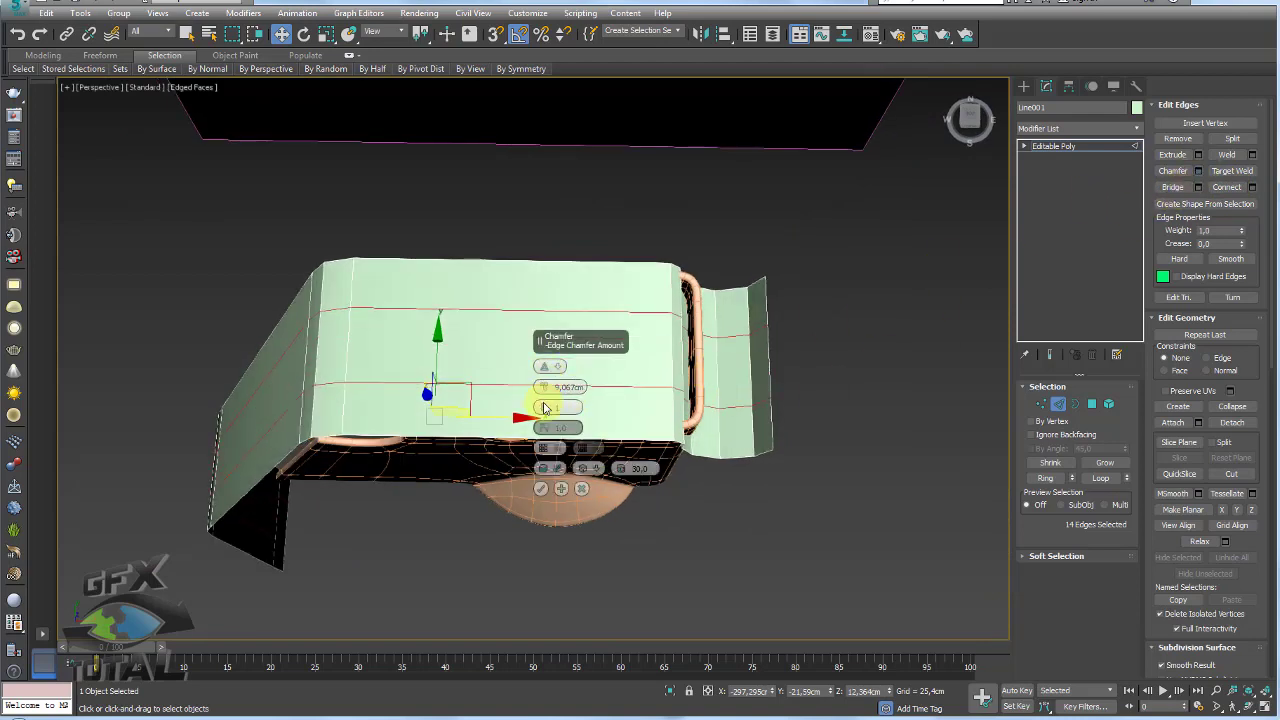
drag(543, 392, 543, 386)
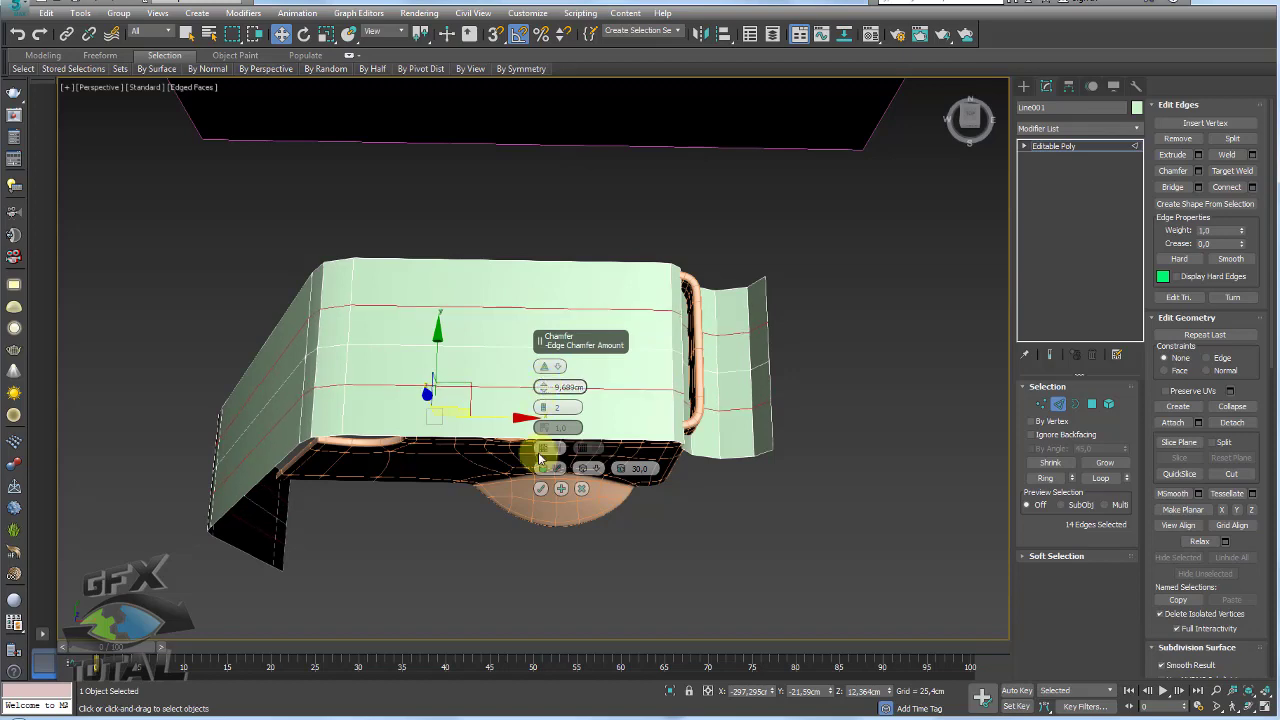
click(540, 489)
- Delete the faces of the small end tab
ctrl+click(1091, 403)
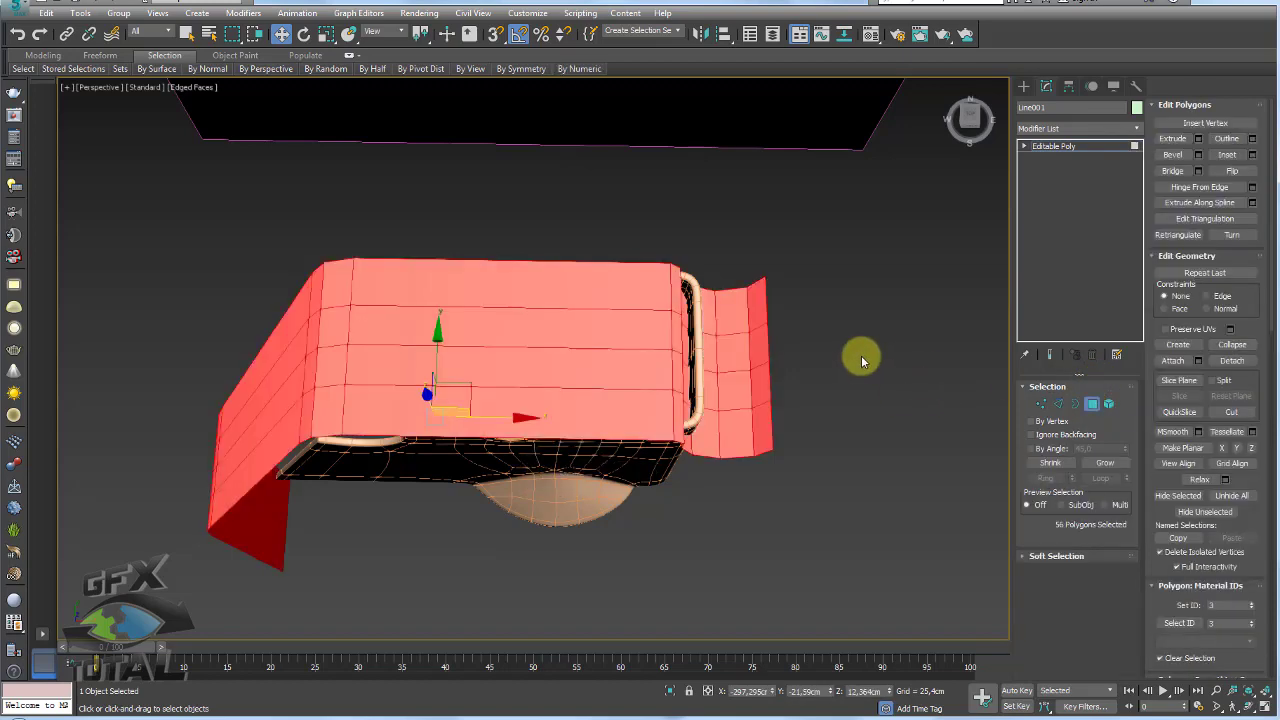
click(697, 430)
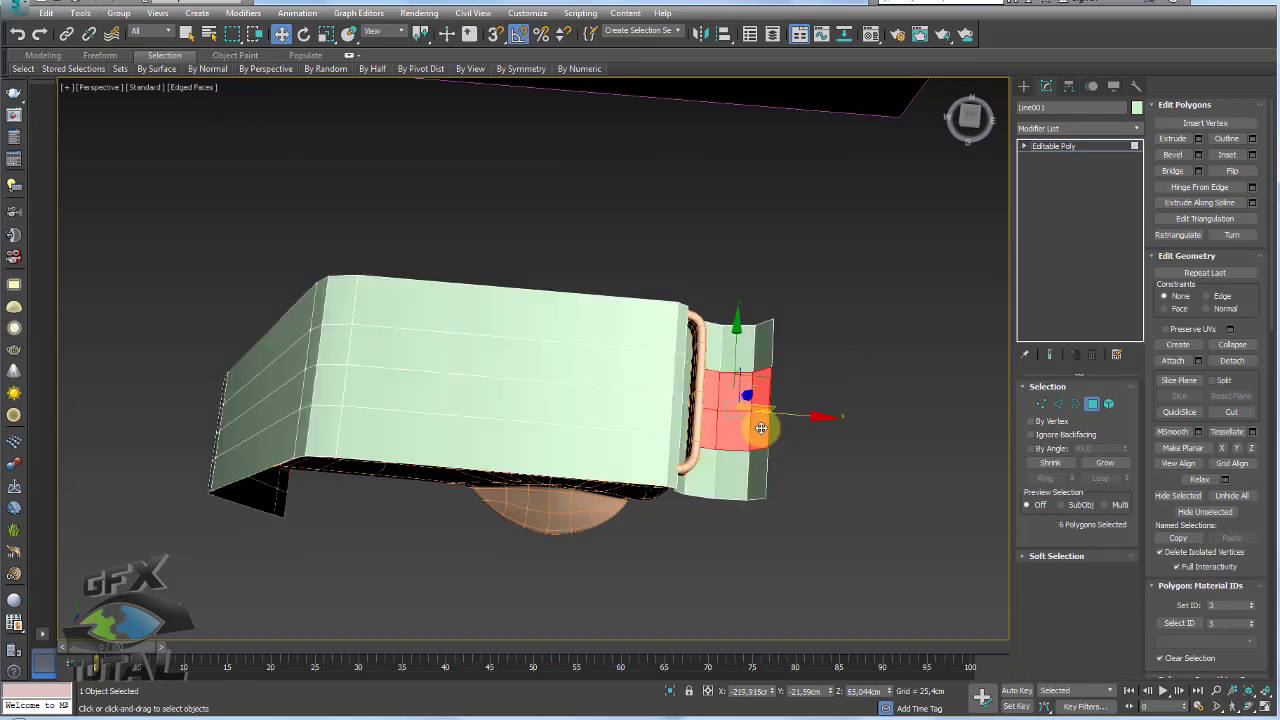
key(Delete)
scroll(729, 414, up, 2)
mouse_move(711, 394)
alt+middle_down()
mouse_move(718, 250)
mouse_move(678, 307)
mouse_move(679, 280)
mouse_move(654, 286)
mouse_move(611, 434)
mouse_move(569, 371)
mouse_move(564, 448)
mouse_move(463, 455)
mouse_move(479, 436)
mouse_move(443, 400)
mouse_move(1163, 232)
alt+middle_up()
- Shift the bent end's vertices slightly right along X to match the reference
click(452, 526)
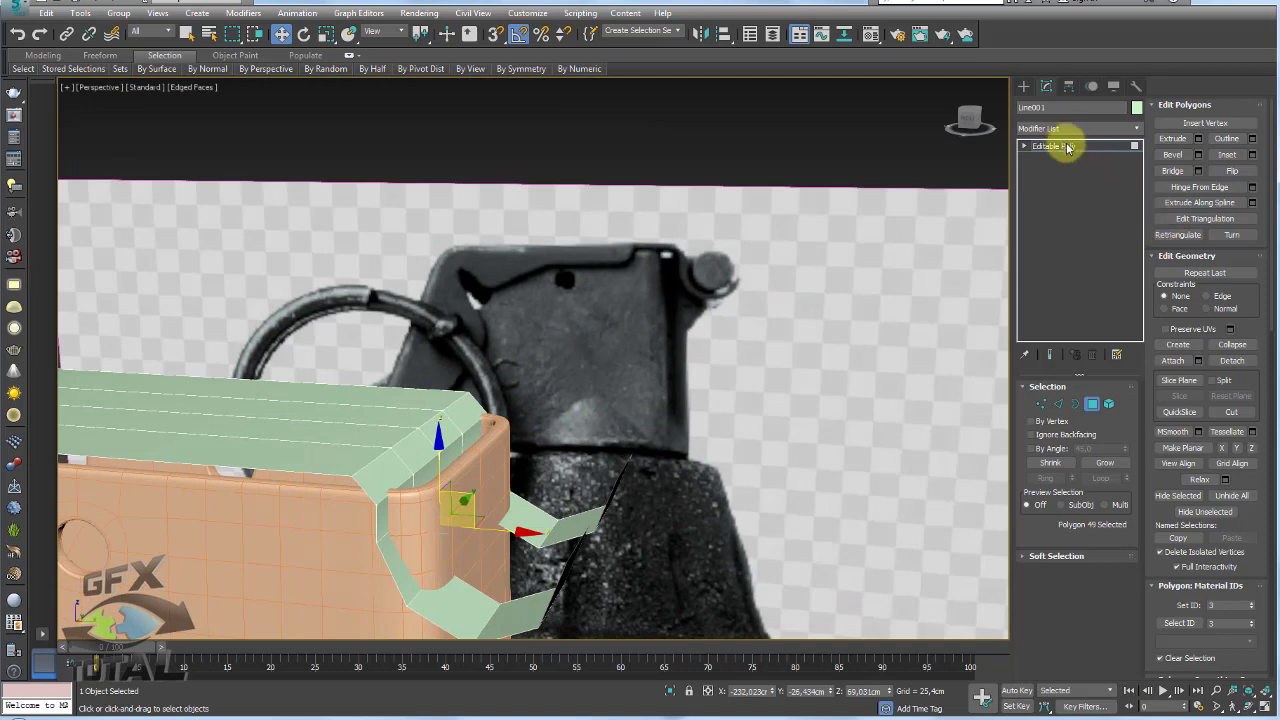
click(1041, 403)
mouse_move(990, 392)
alt+middle_down()
mouse_move(797, 377)
mouse_move(843, 309)
alt+middle_up()
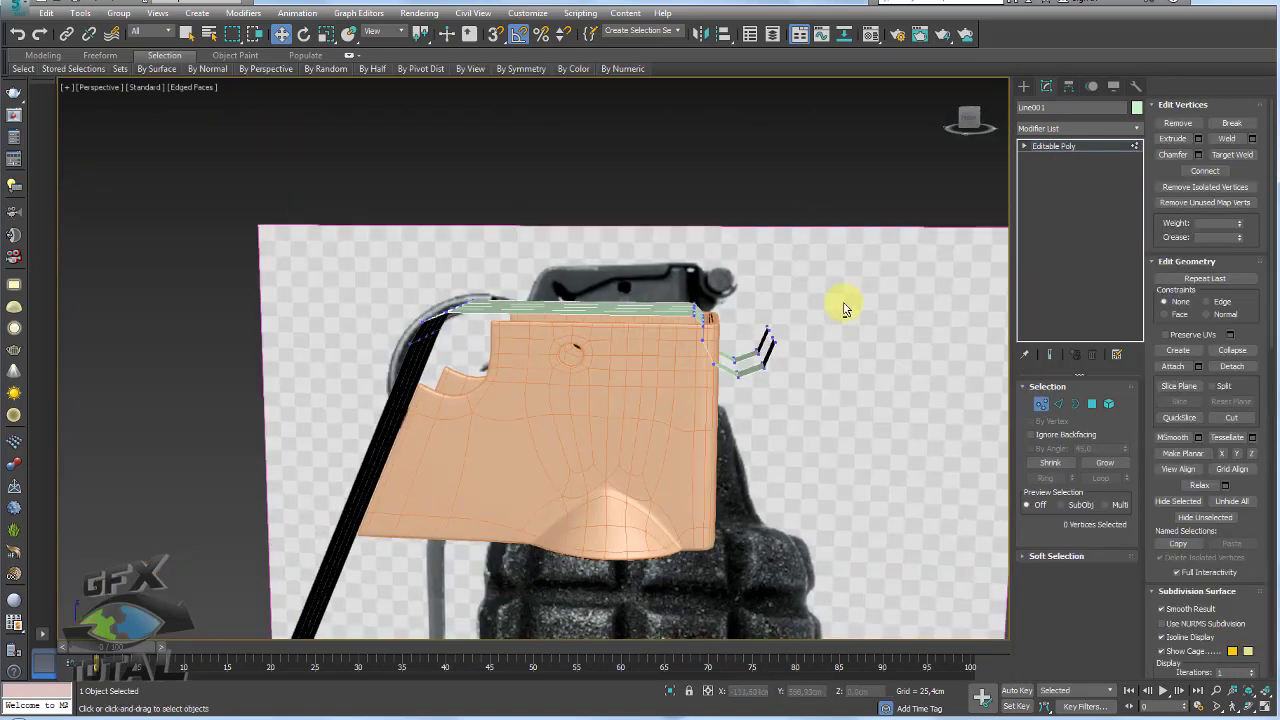
drag(617, 410, 618, 408)
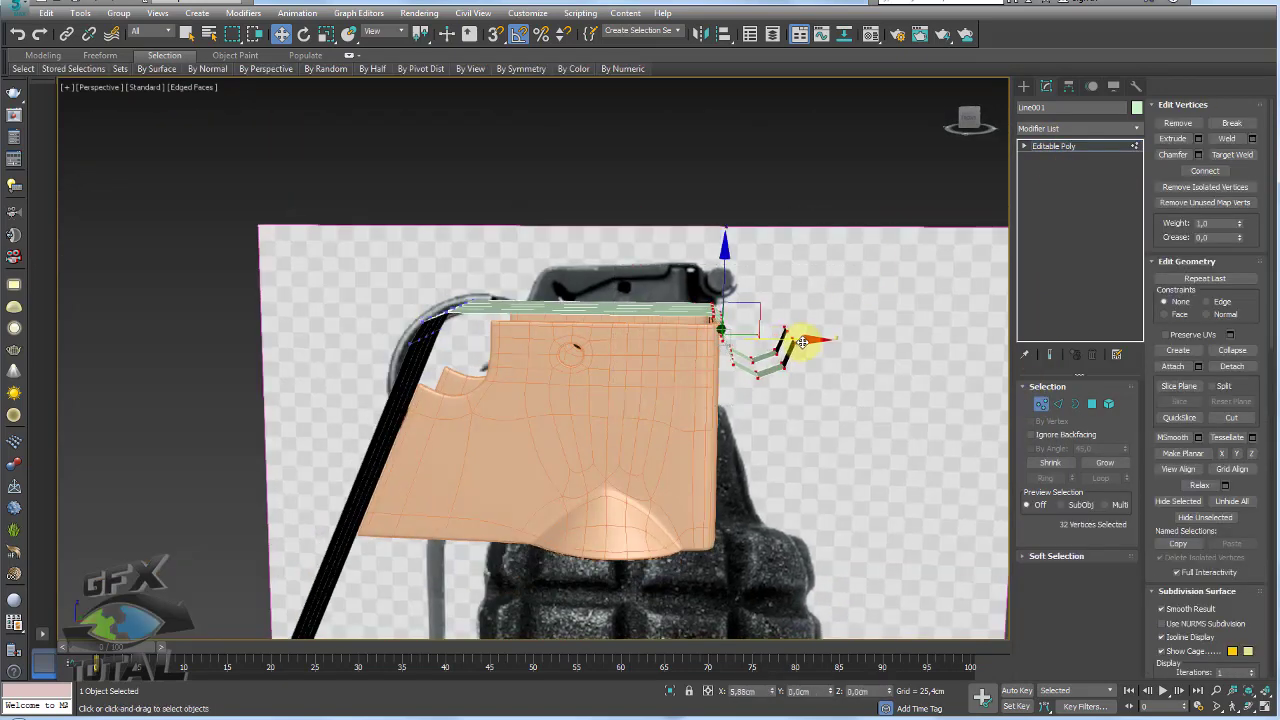
mouse_move(805, 340)
alt+middle_down()
mouse_move(777, 337)
mouse_move(745, 368)
alt+middle_up()
scroll(771, 343, up, 4)
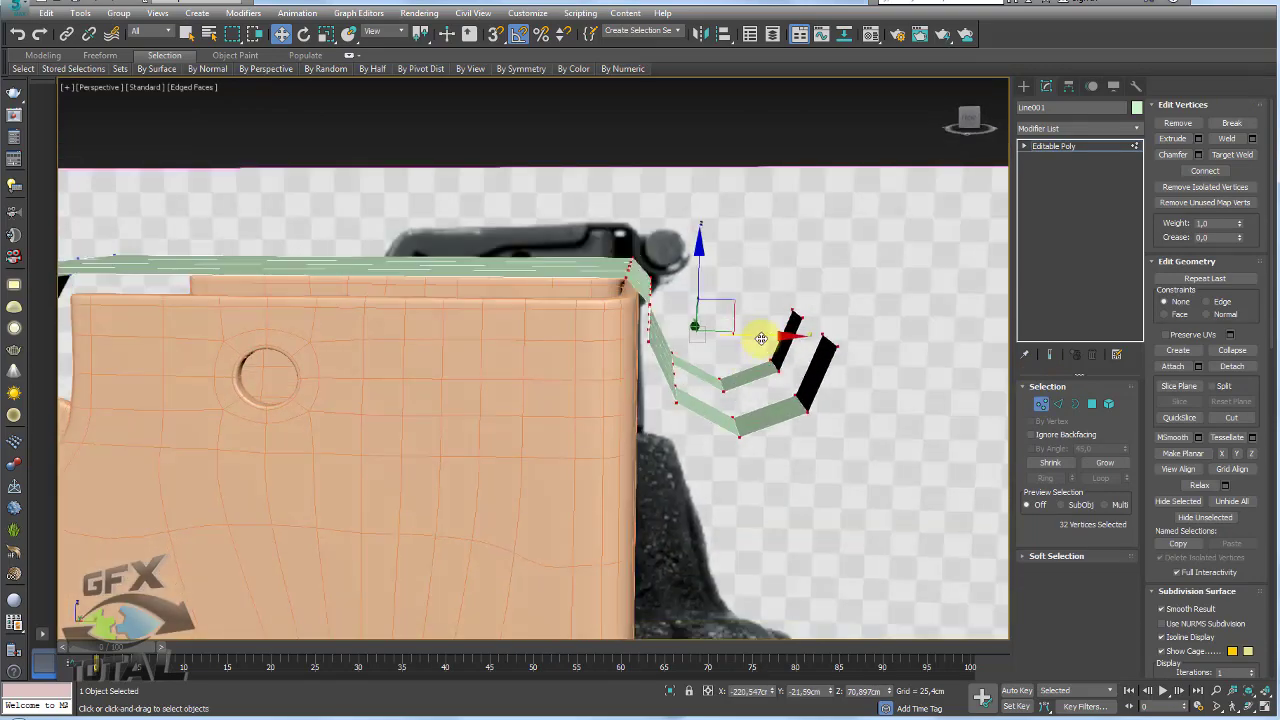
drag(761, 339, 768, 333)
alt+middle_drag(738, 339, 786, 349)
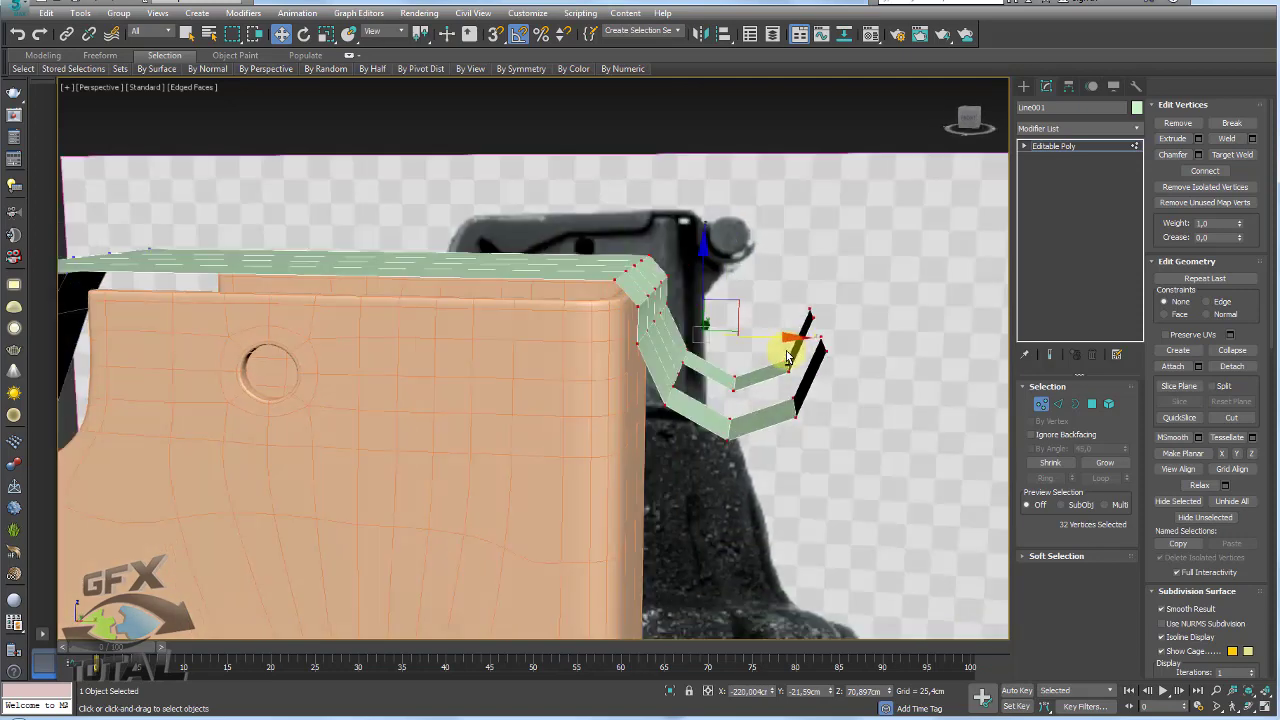
scroll(646, 363, down, 3)
middle_drag(646, 363, 714, 323)
click(1056, 148)
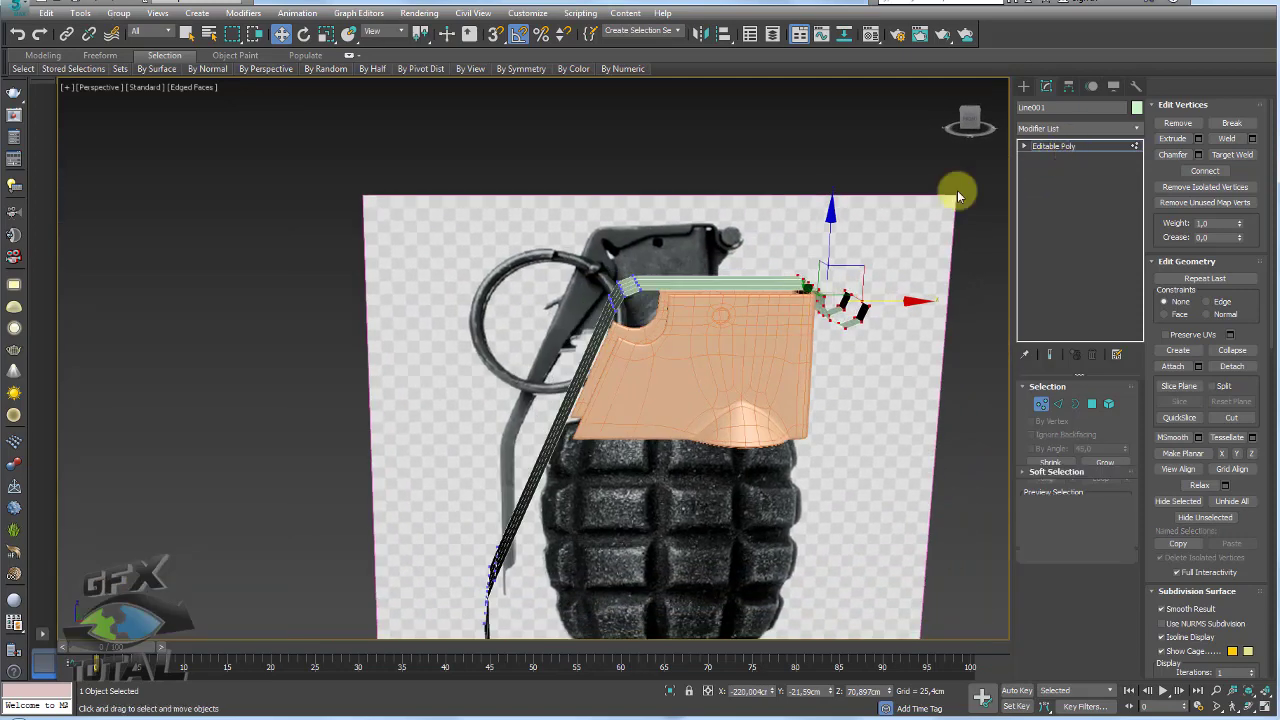
mouse_move(957, 191)
alt+middle_down()
mouse_move(751, 366)
mouse_move(729, 300)
mouse_move(790, 320)
mouse_move(786, 343)
mouse_move(823, 314)
alt+middle_up()
- Select just the edges running across the lever's top strip
click(1089, 404)
alt+middle_drag(850, 420, 734, 480)
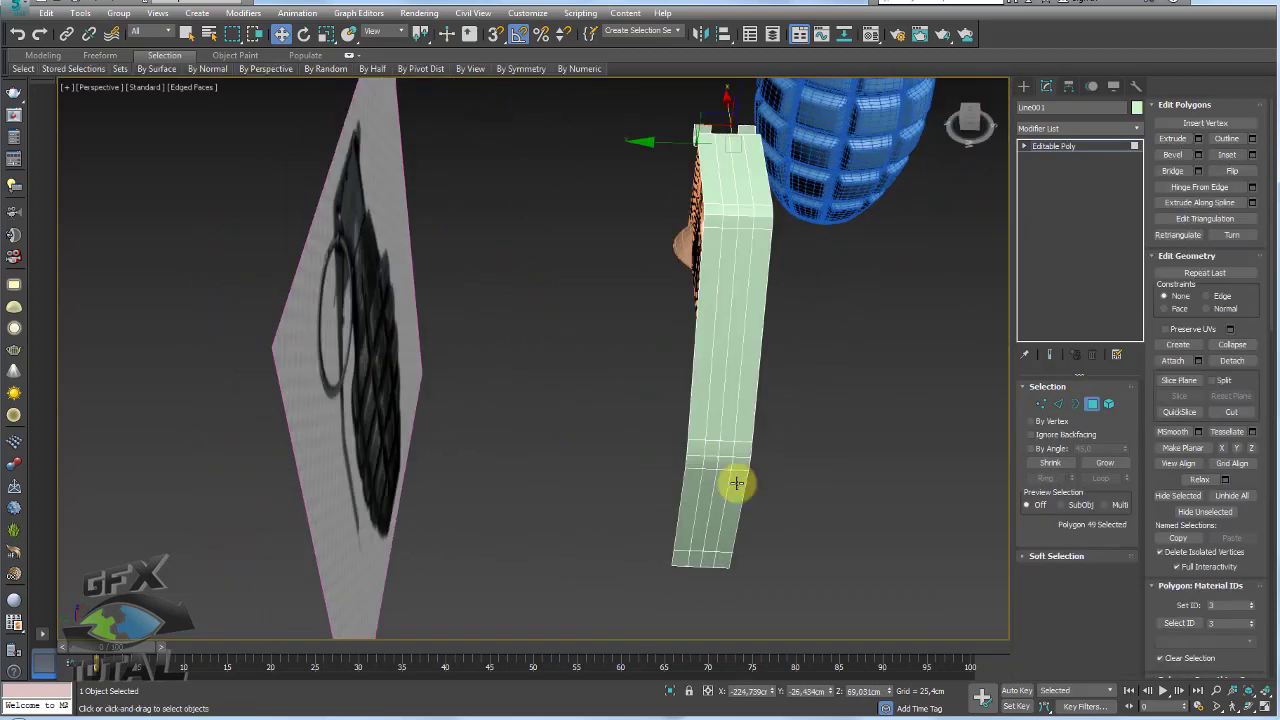
drag(614, 449, 800, 446)
mouse_move(800, 446)
alt+middle_down()
mouse_move(986, 412)
mouse_move(814, 374)
mouse_move(686, 463)
alt+middle_up()
click(1058, 404)
double_click(656, 477)
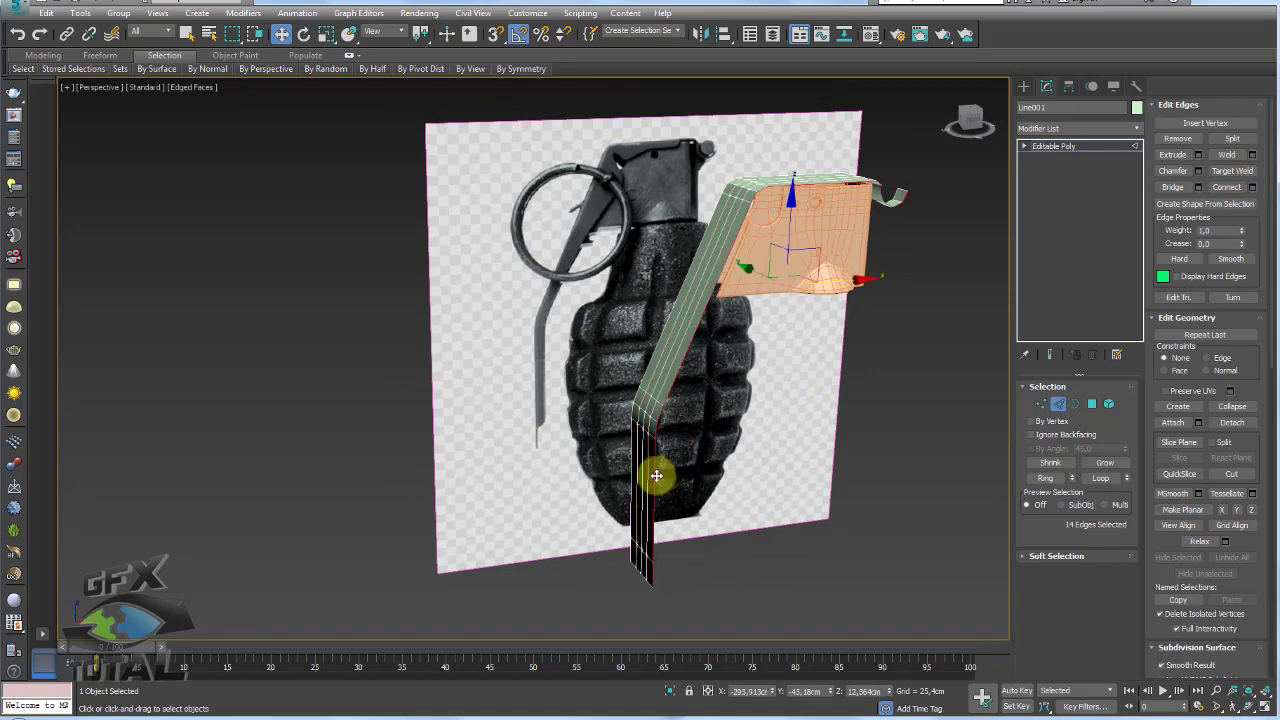
mouse_move(698, 562)
mouse_down()
mouse_move(657, 598)
mouse_move(691, 523)
mouse_up()
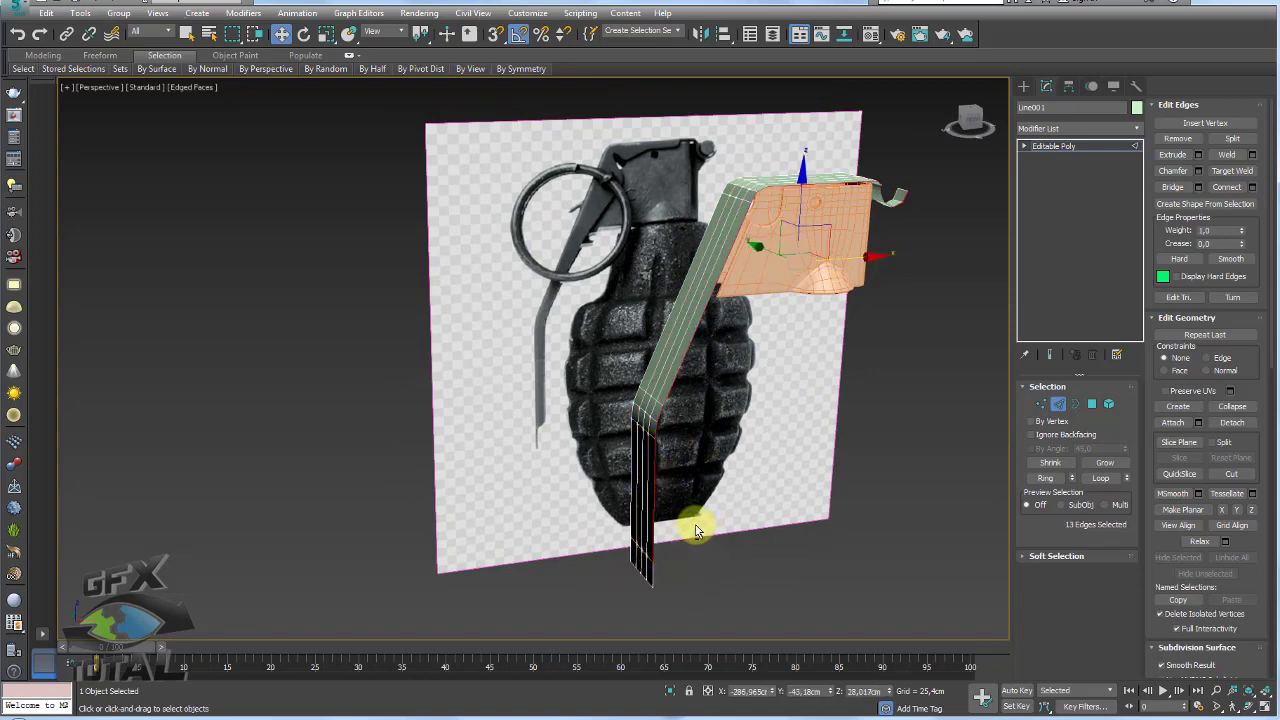
scroll(814, 286, up, 2)
scroll(828, 257, up, 2)
scroll(801, 308, up, 2)
alt+middle_drag(801, 303, 803, 311)
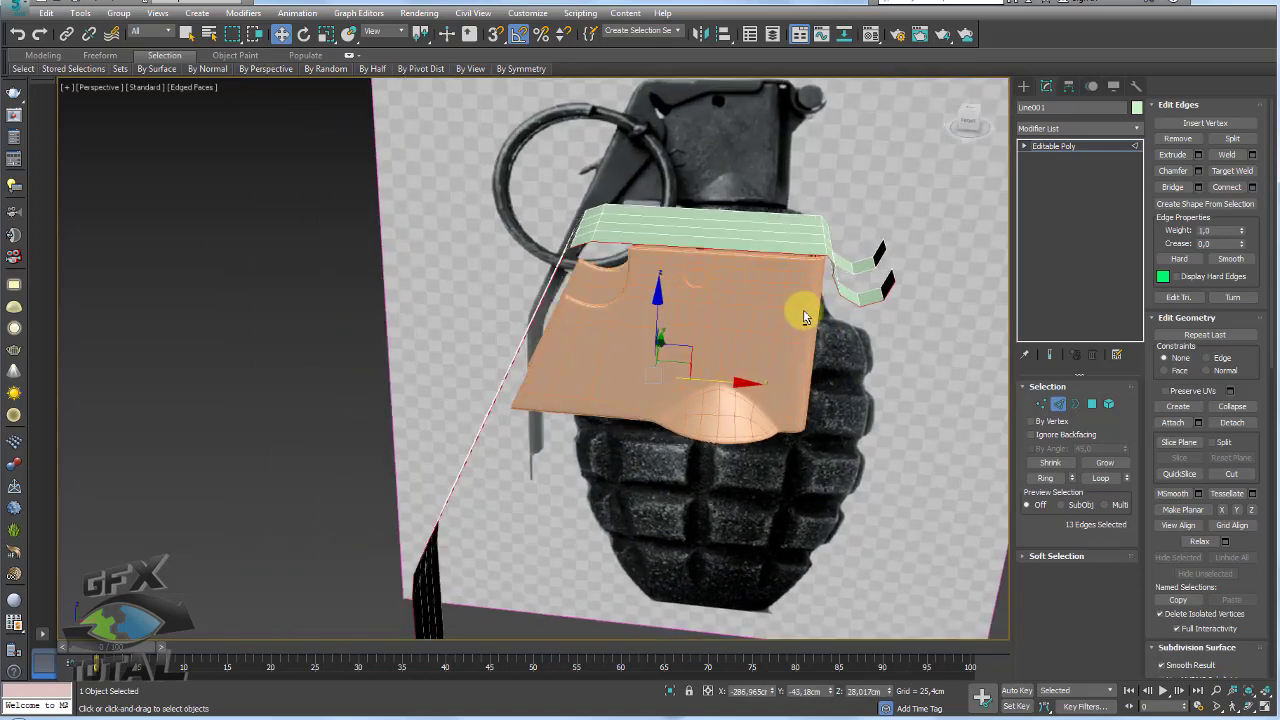
alt+middle_drag(893, 316, 860, 349)
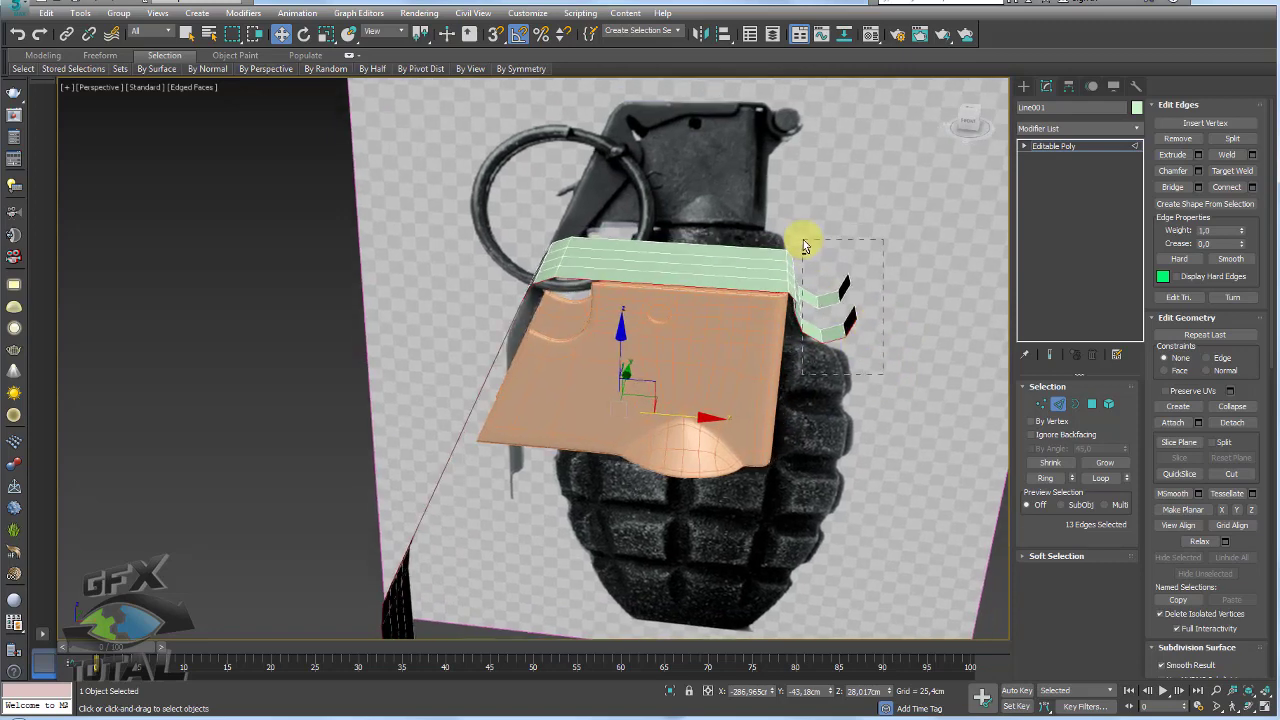
alt+drag(825, 222, 737, 329)
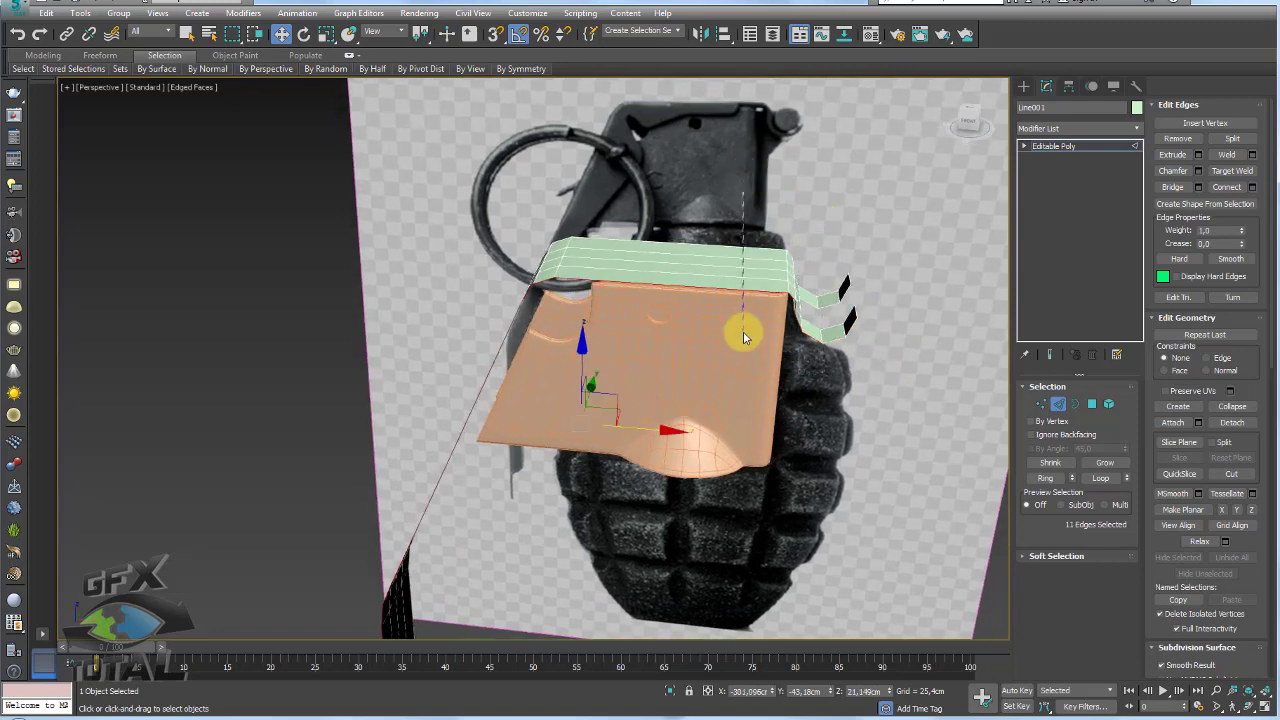
- Connect them with one new edge slid off-centre along the strip
click(1250, 188)
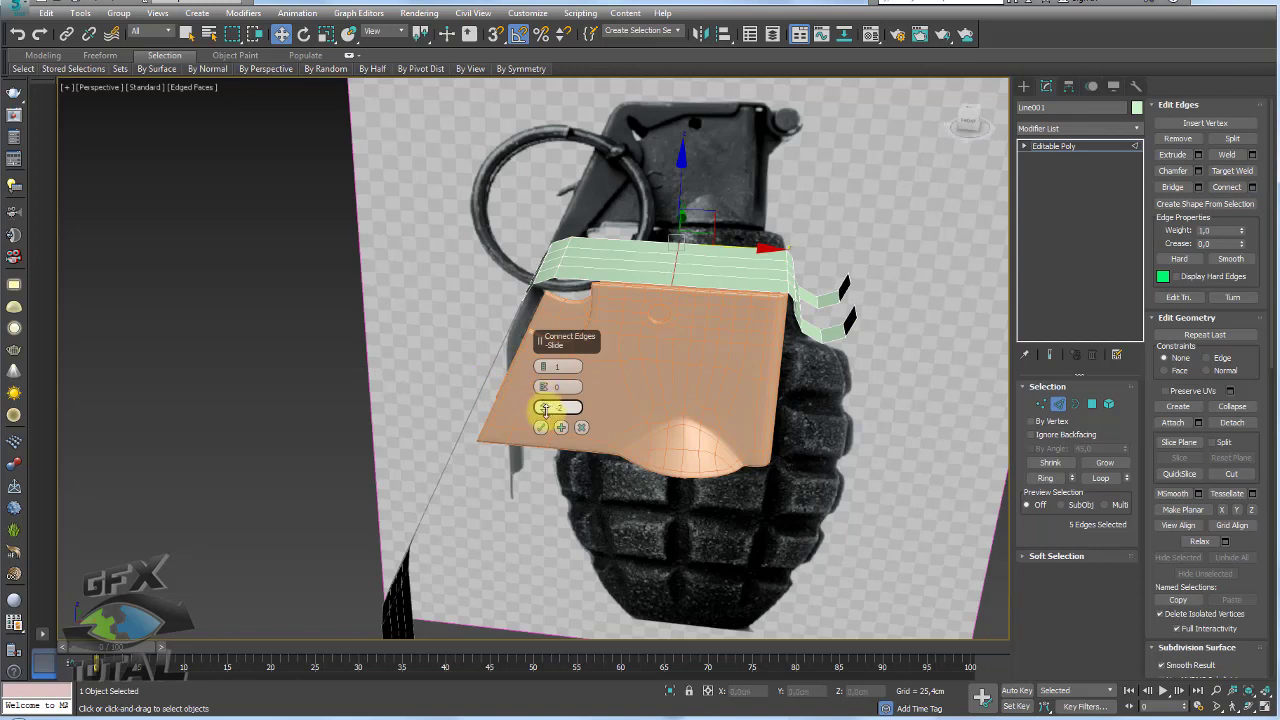
drag(544, 409, 550, 484)
drag(567, 617, 549, 491)
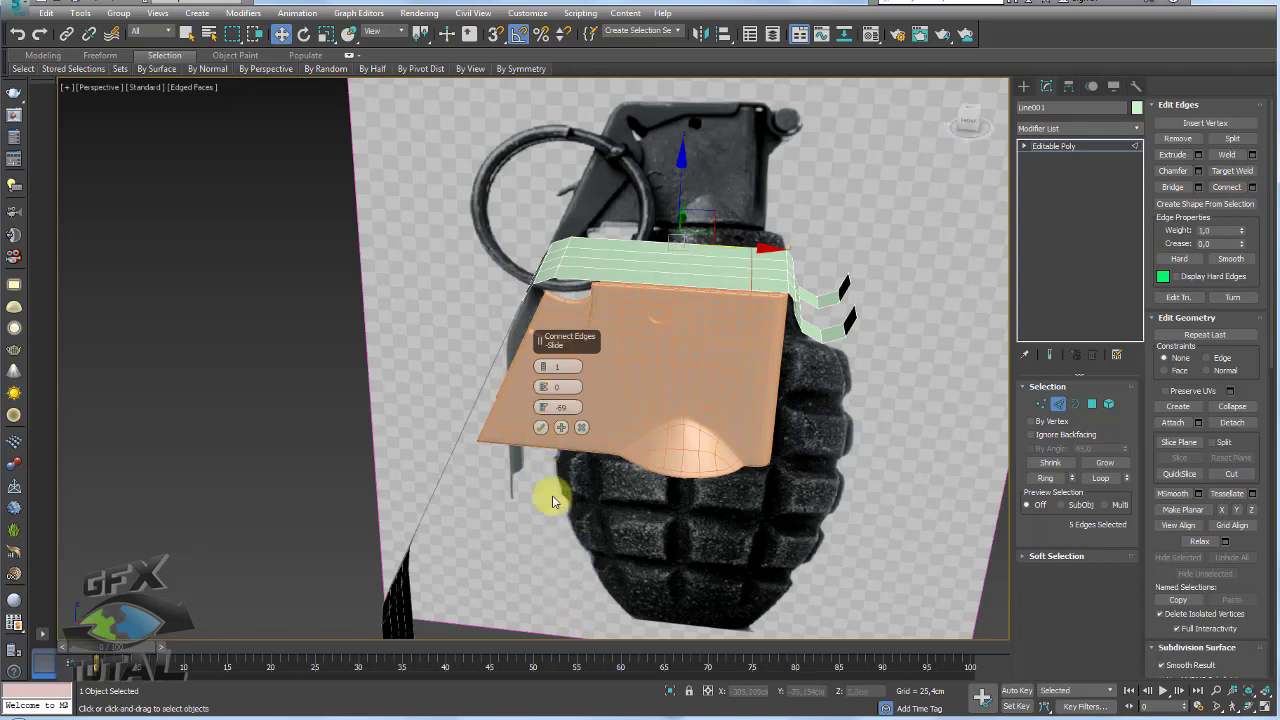
click(540, 427)
key(alt+l)
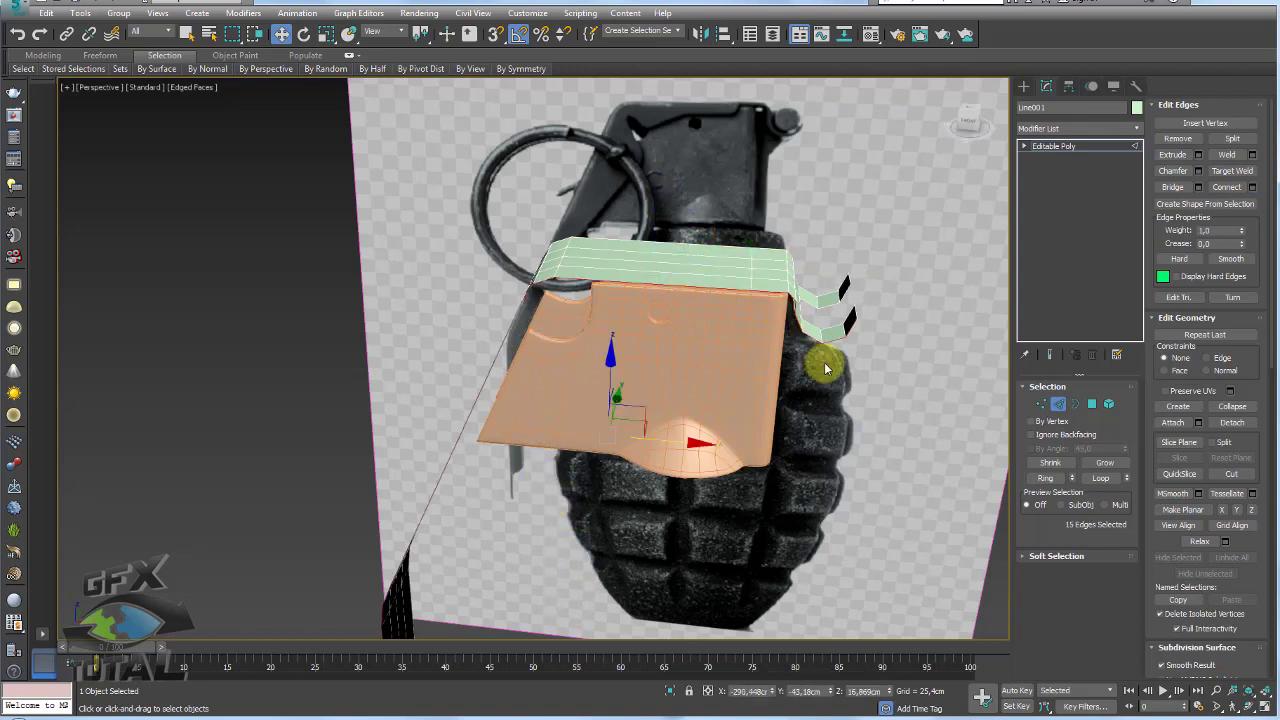
- Move the selected edges outward to widen the lever strip
scroll(690, 340, up, 4)
scroll(650, 420, up, 3)
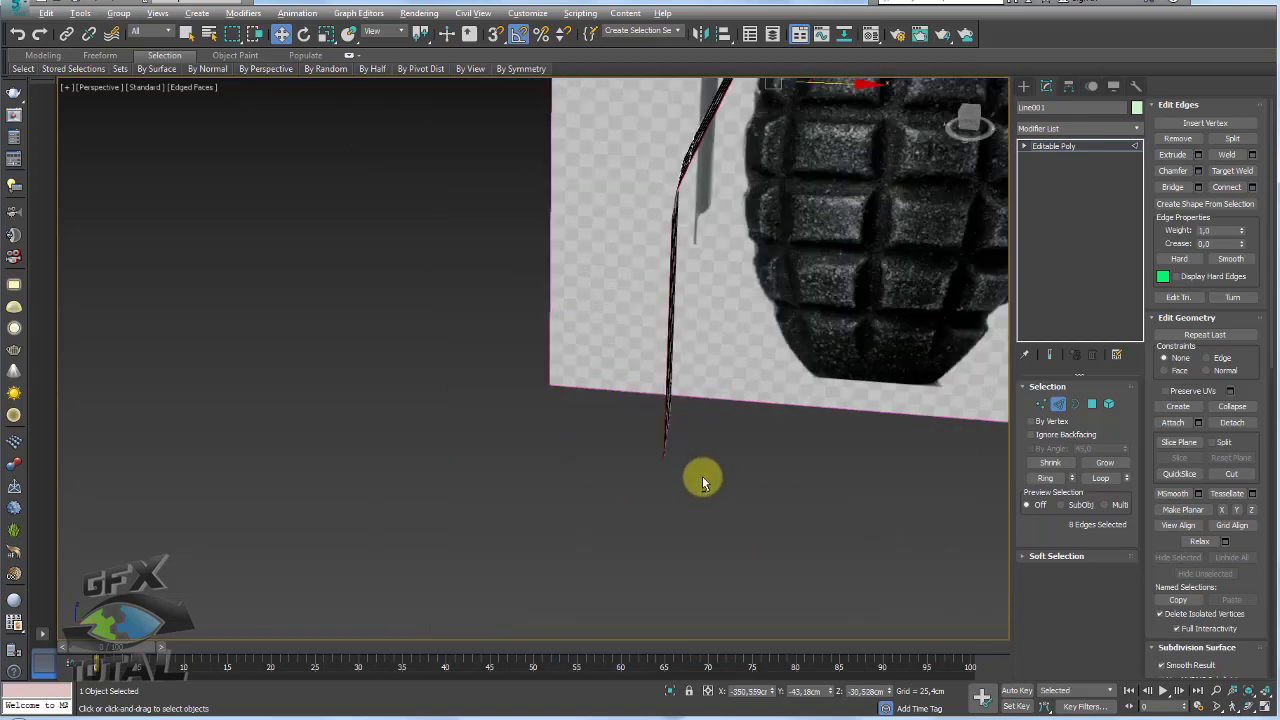
scroll(730, 400, down, 3)
scroll(780, 300, down, 2)
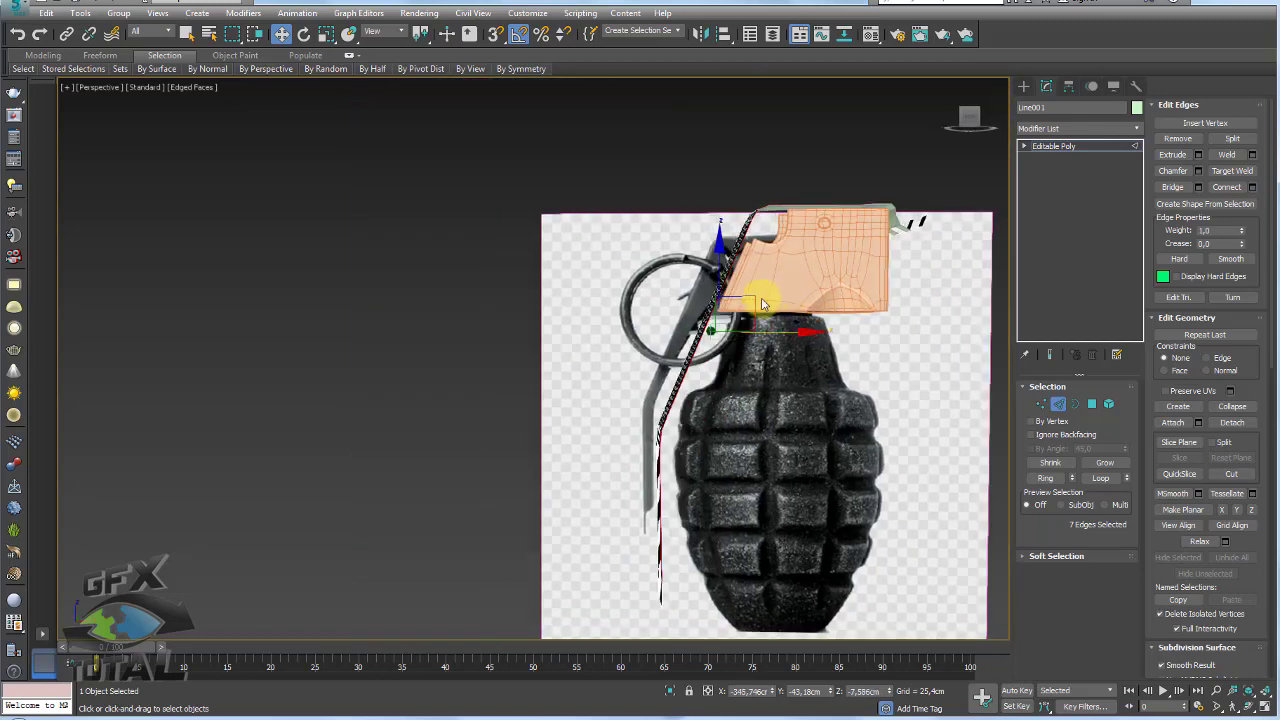
drag(757, 298, 797, 312)
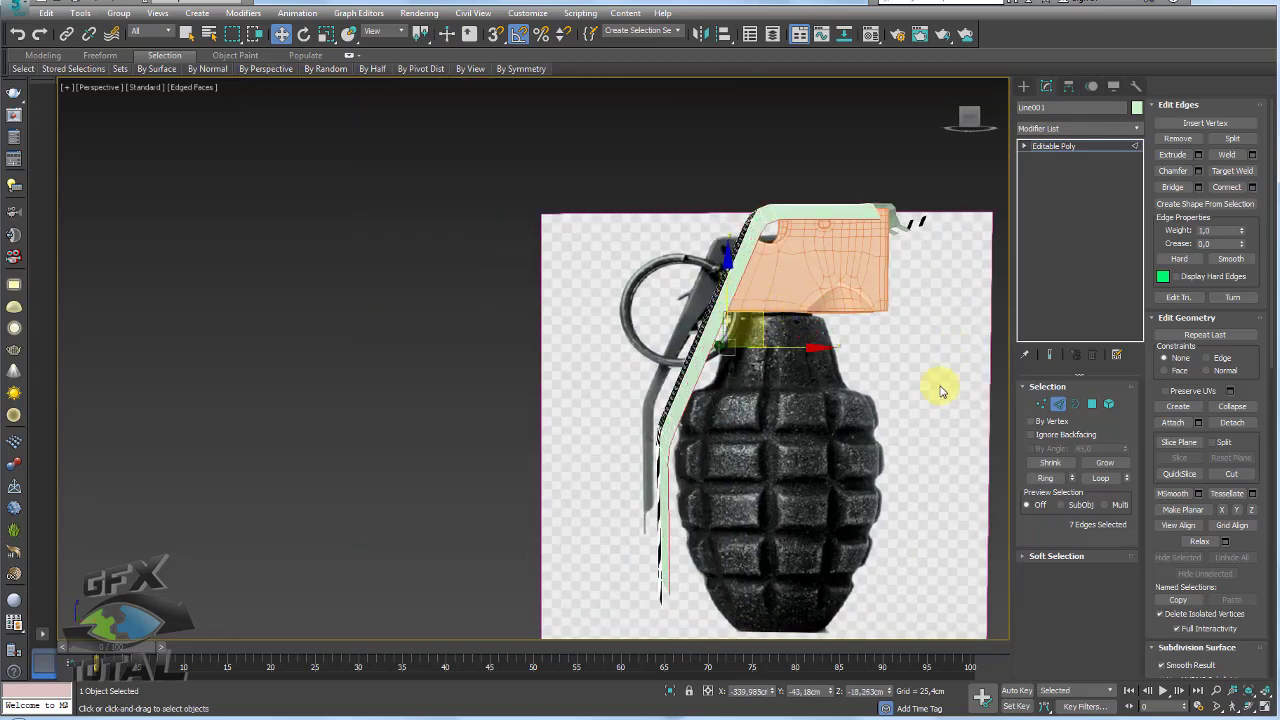
middle_drag(918, 378, 890, 402)
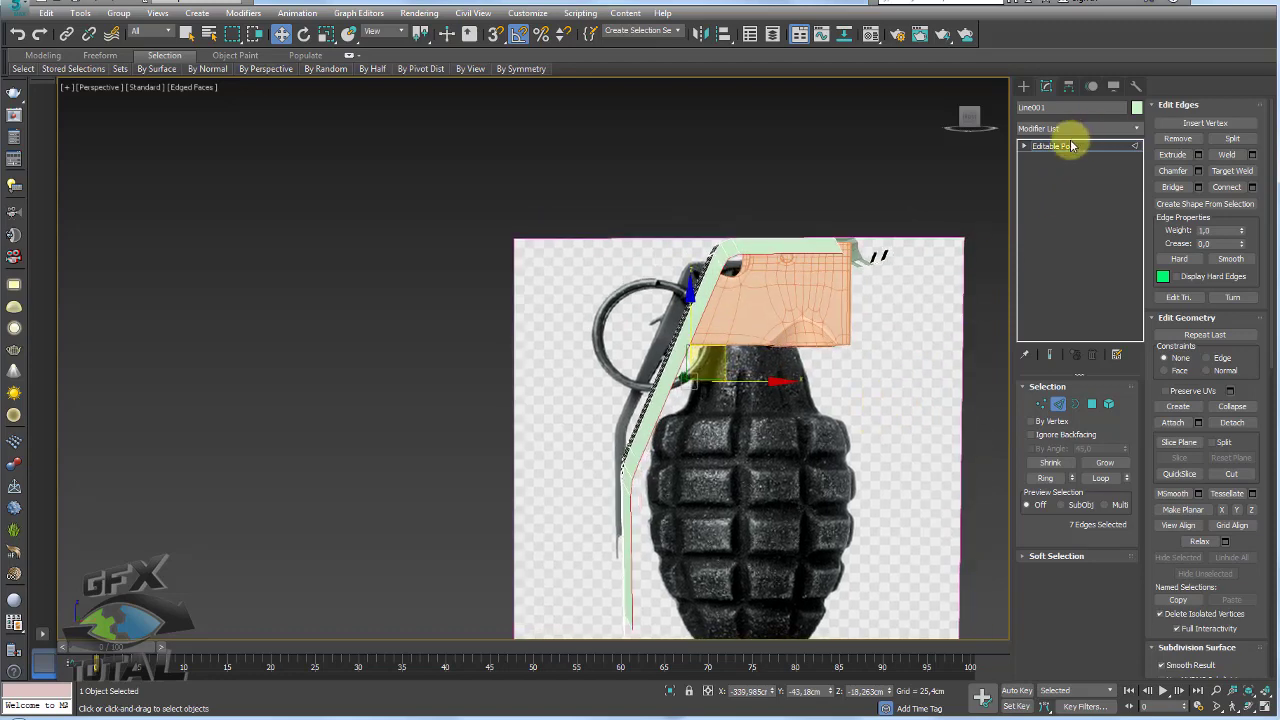
- Isolate the lever and grenade, switch to front view, and make the lever see-through
click(1071, 146)
ctrl+click(857, 409)
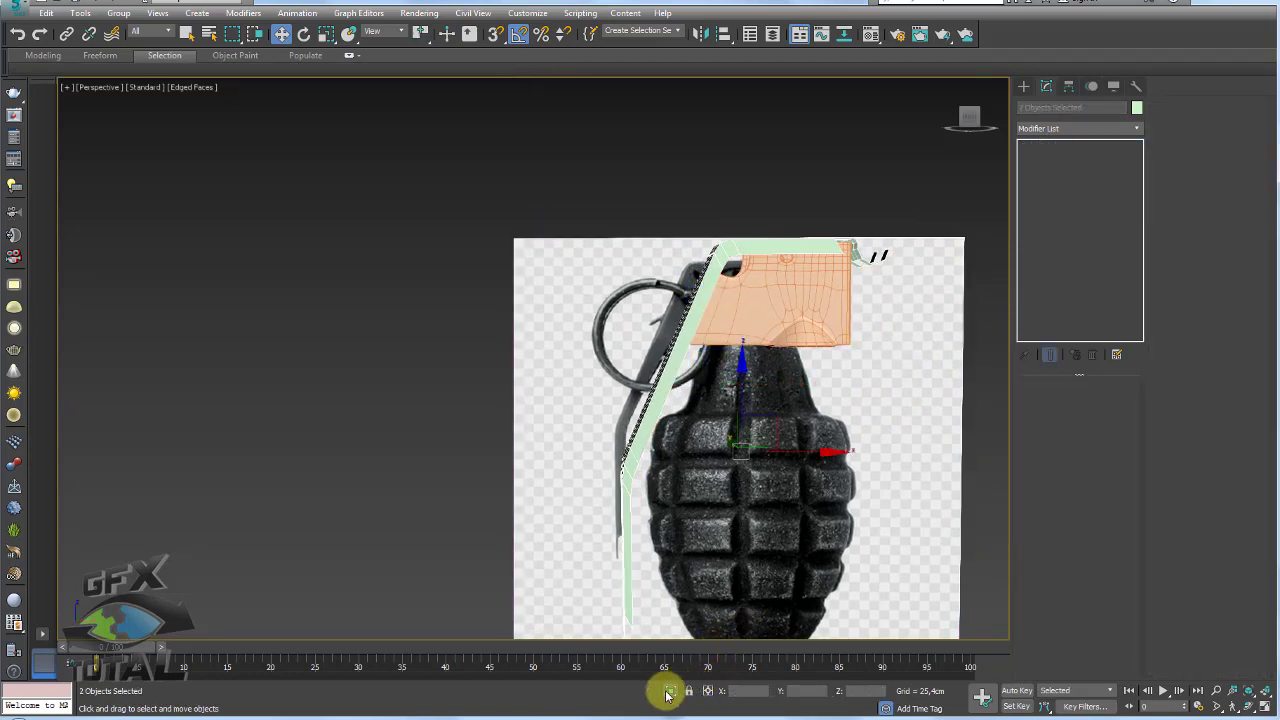
click(668, 692)
click(598, 231)
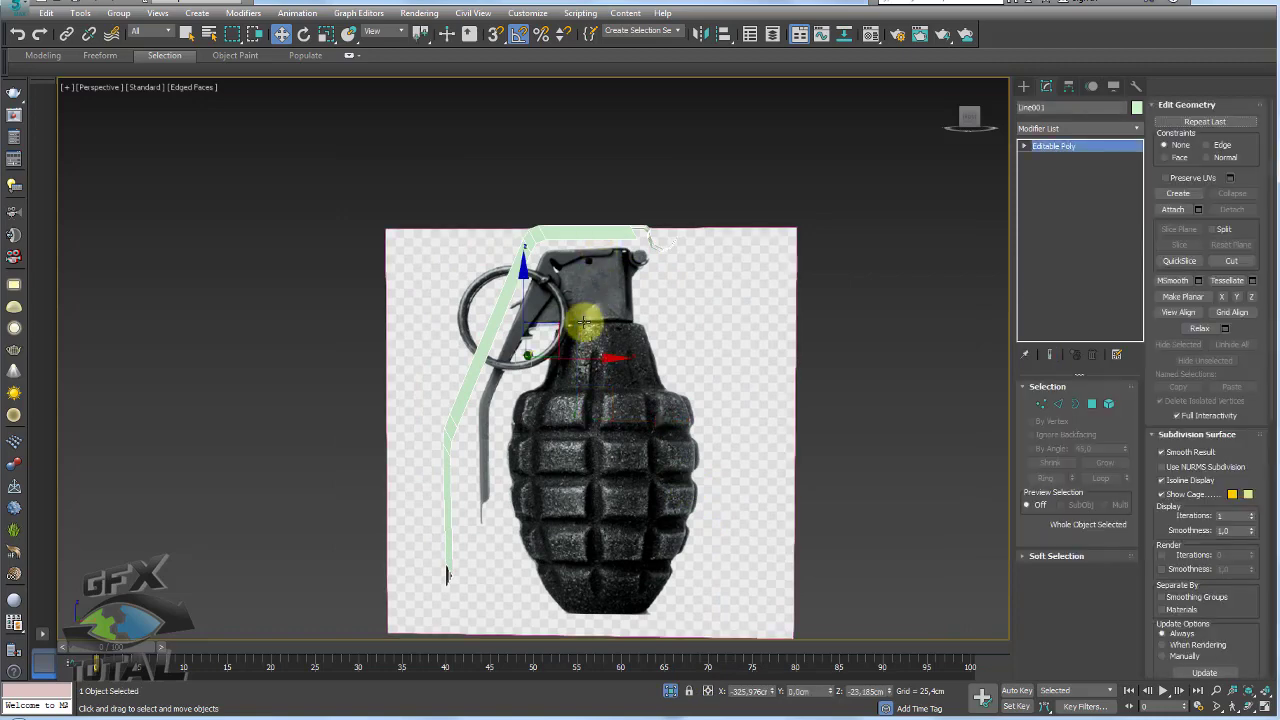
scroll(570, 303, up, 2)
key(f)
scroll(600, 296, up, 3)
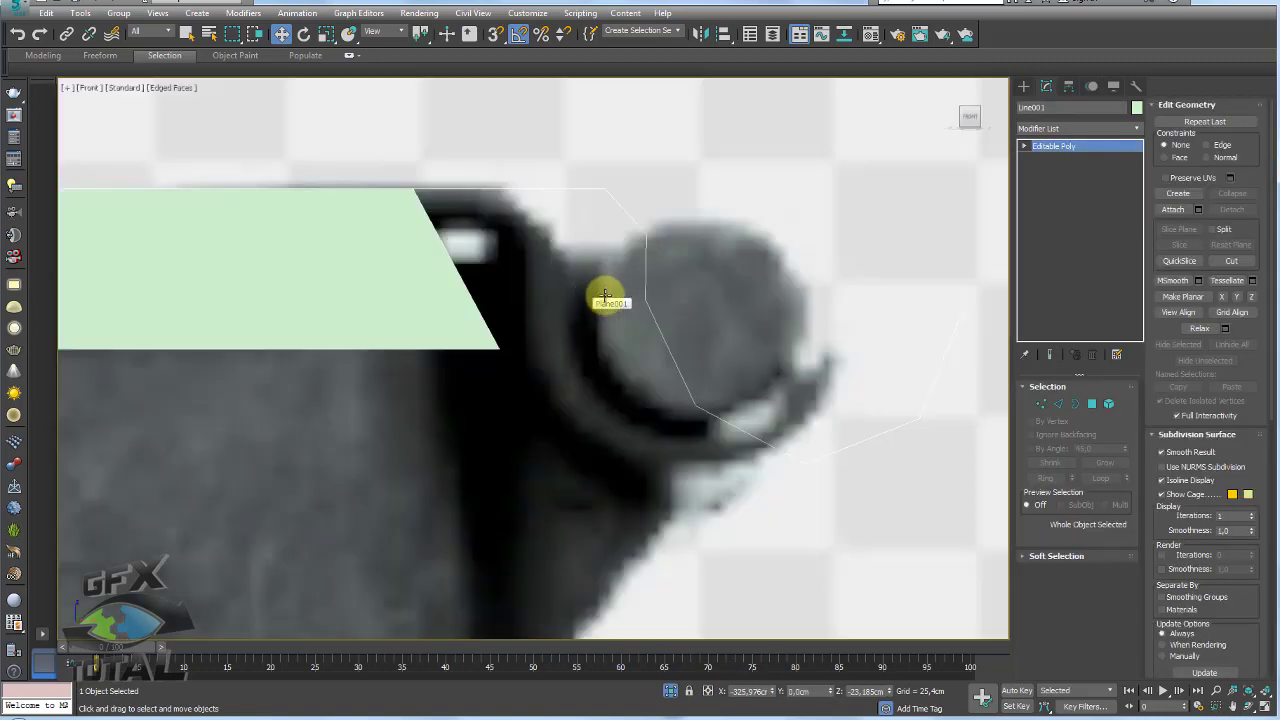
scroll(620, 294, down, 2)
scroll(620, 320, down, 2)
middle_drag(606, 349, 751, 325)
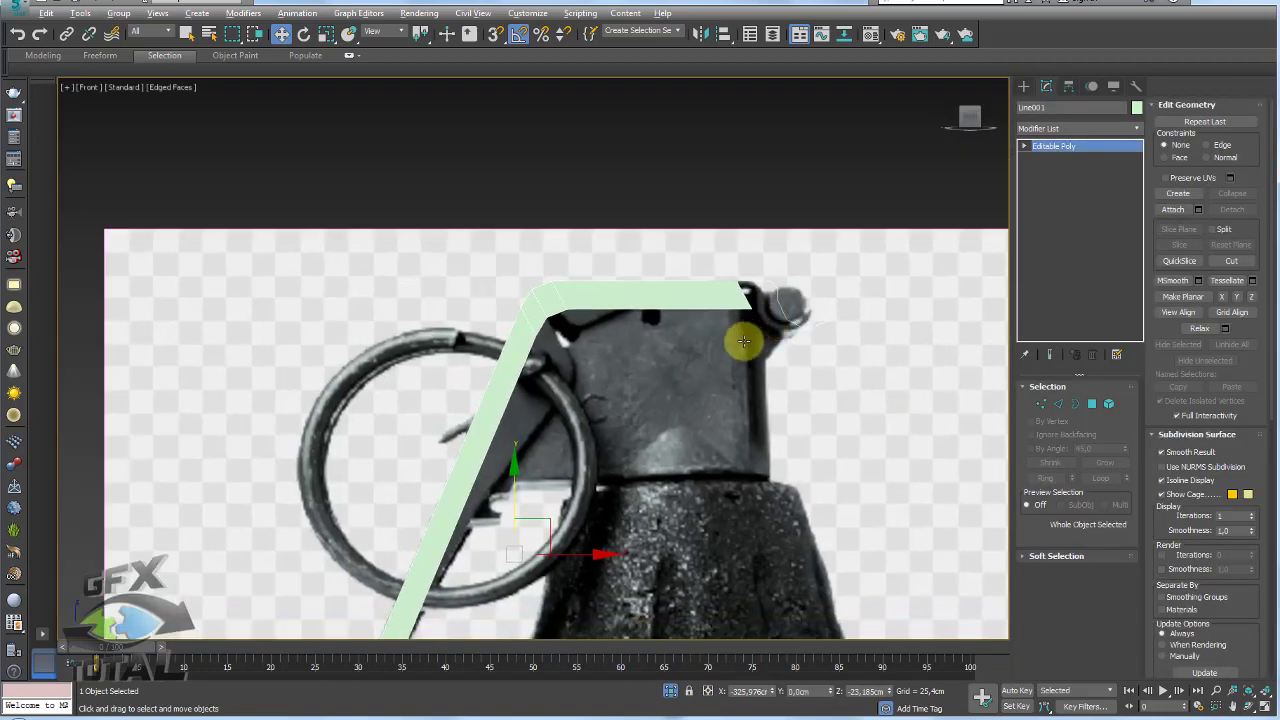
key(alt+x)
- Raise the band's corner vertices up and left toward the reference
click(1041, 403)
scroll(760, 352, up, 2)
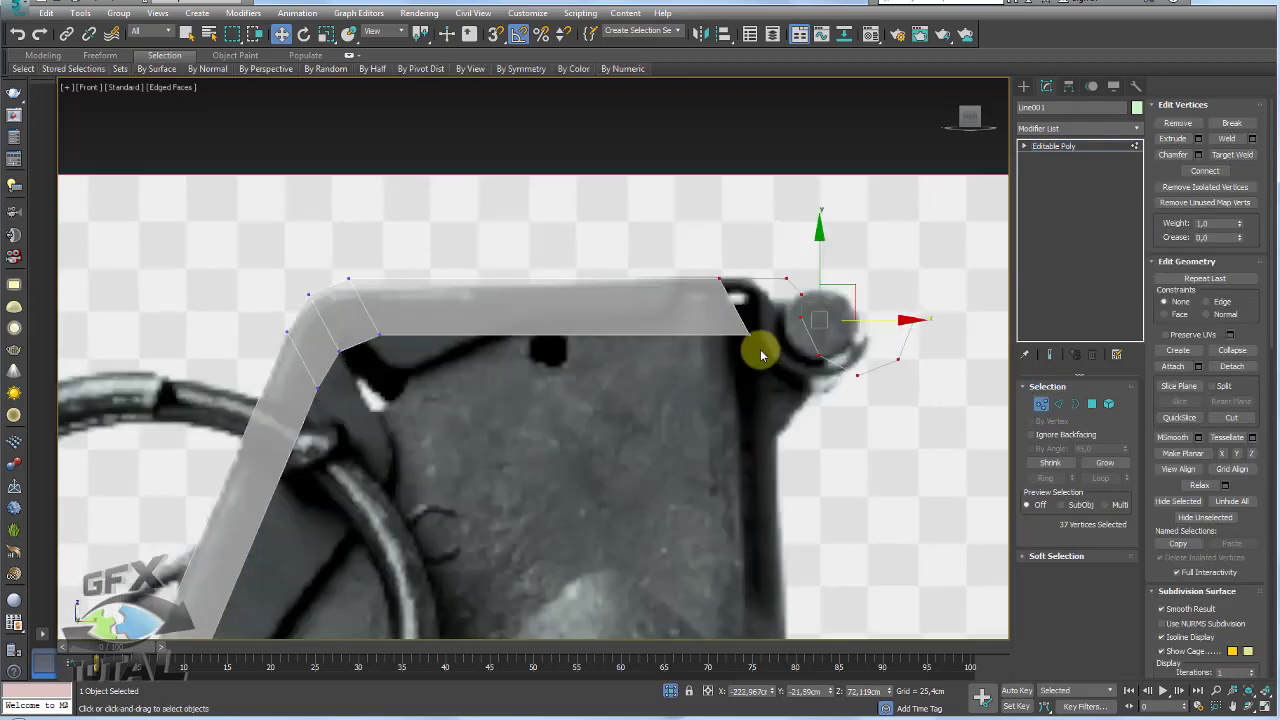
click(745, 334)
mouse_move(777, 303)
mouse_down()
mouse_move(696, 291)
mouse_move(772, 291)
mouse_up()
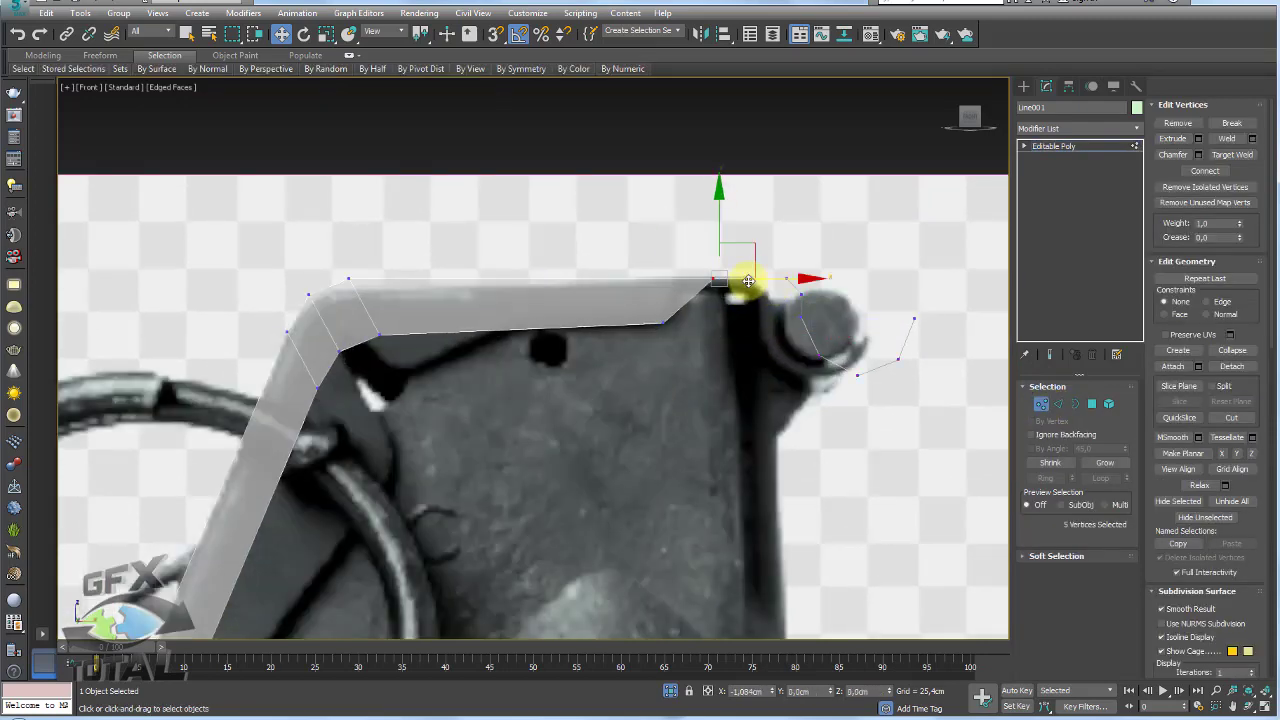
click(662, 322)
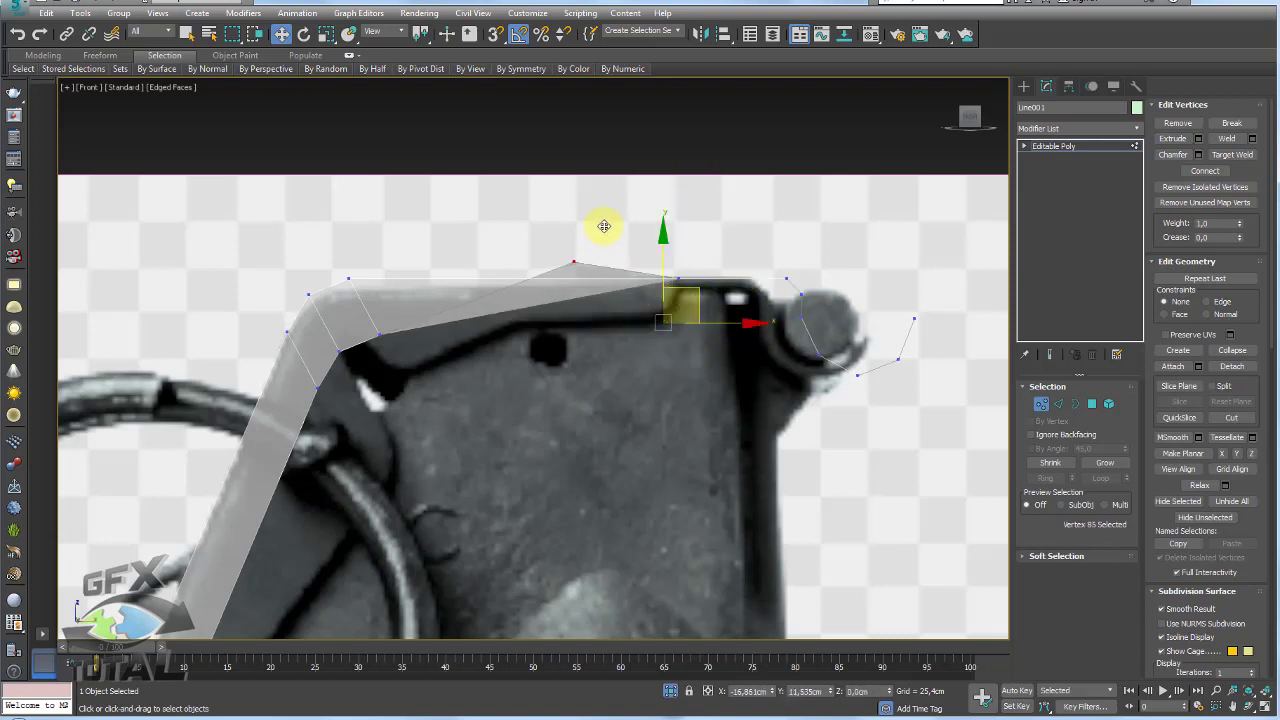
drag(685, 284, 688, 270)
middle_drag(476, 323, 534, 357)
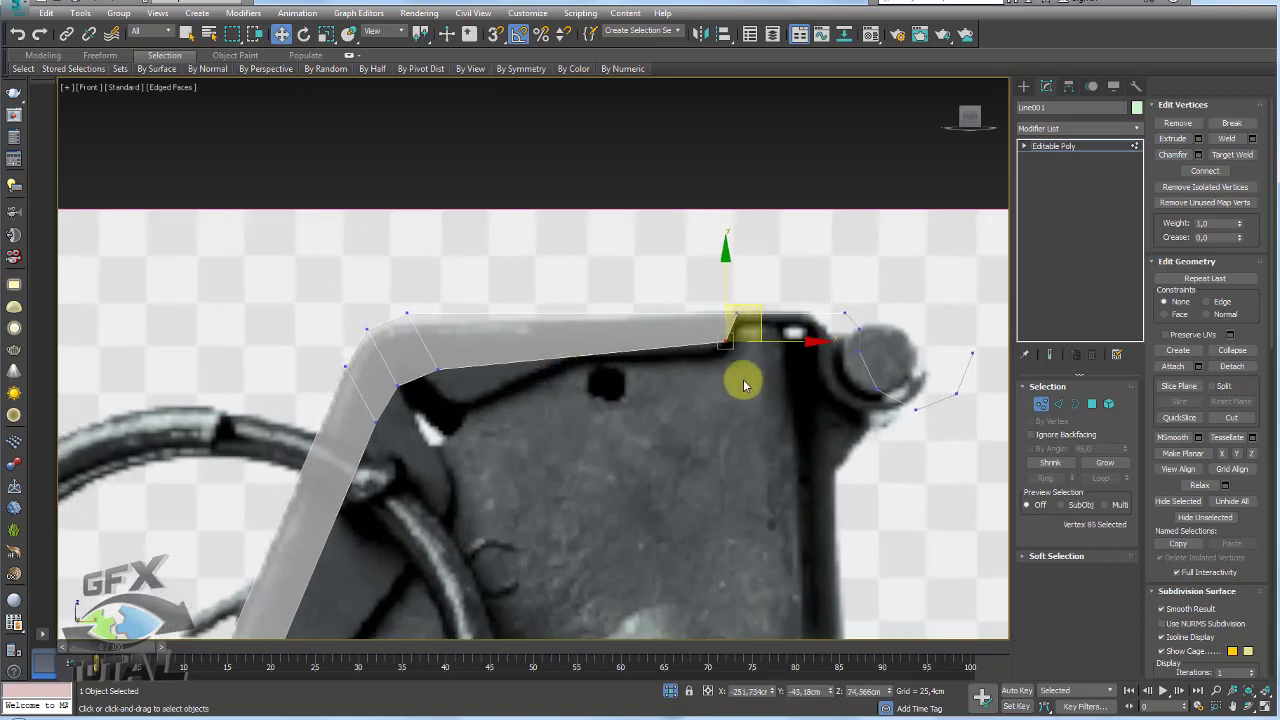
- Add a connecting edge across the top band's edges
click(1059, 403)
click(600, 316)
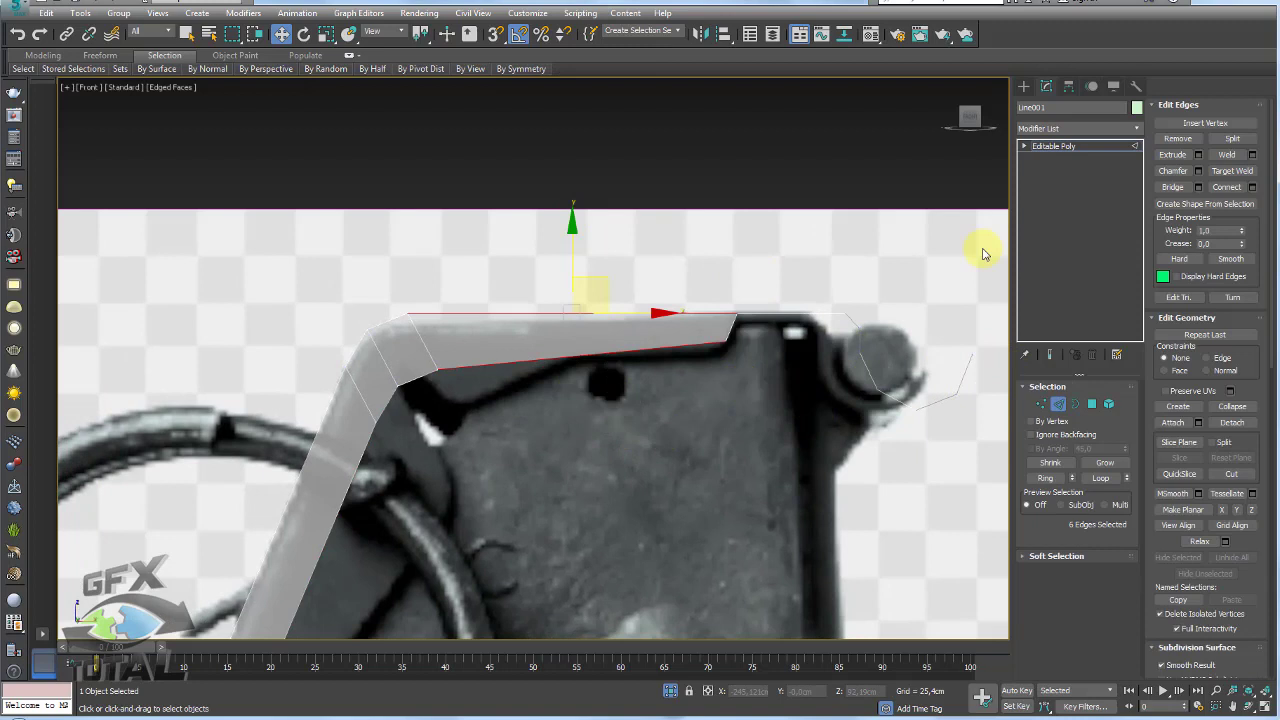
click(1252, 187)
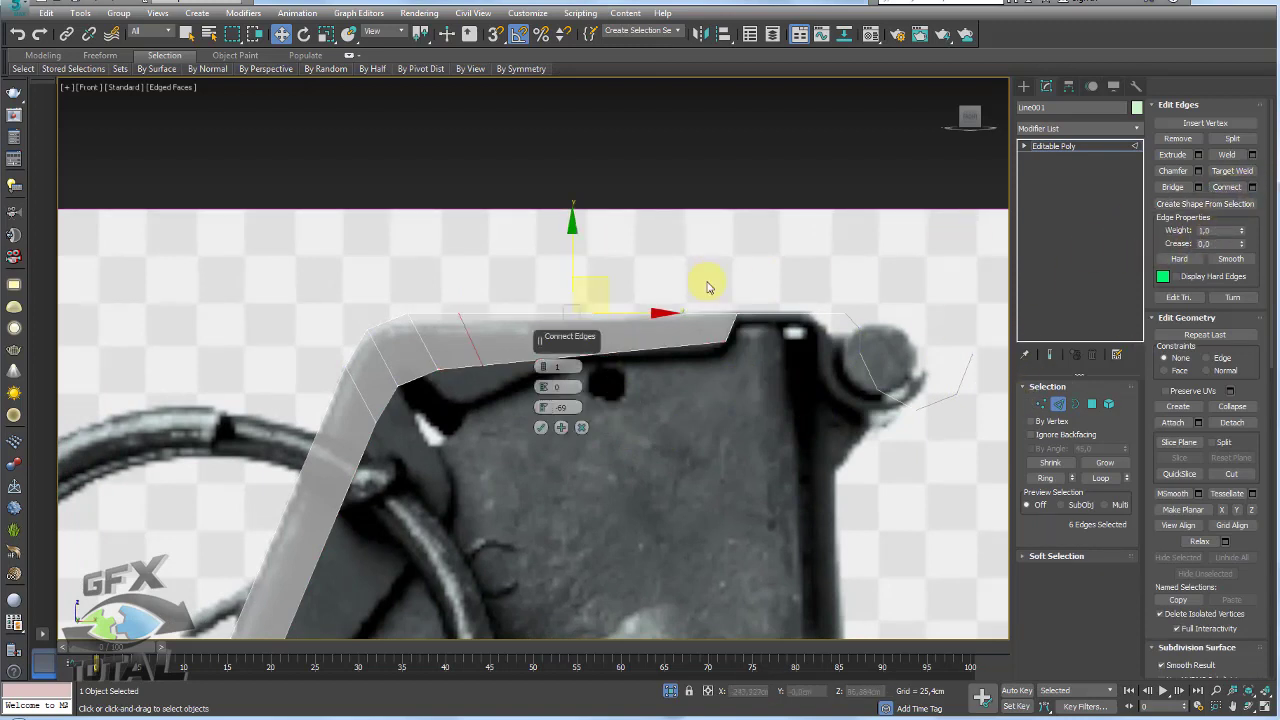
click(543, 427)
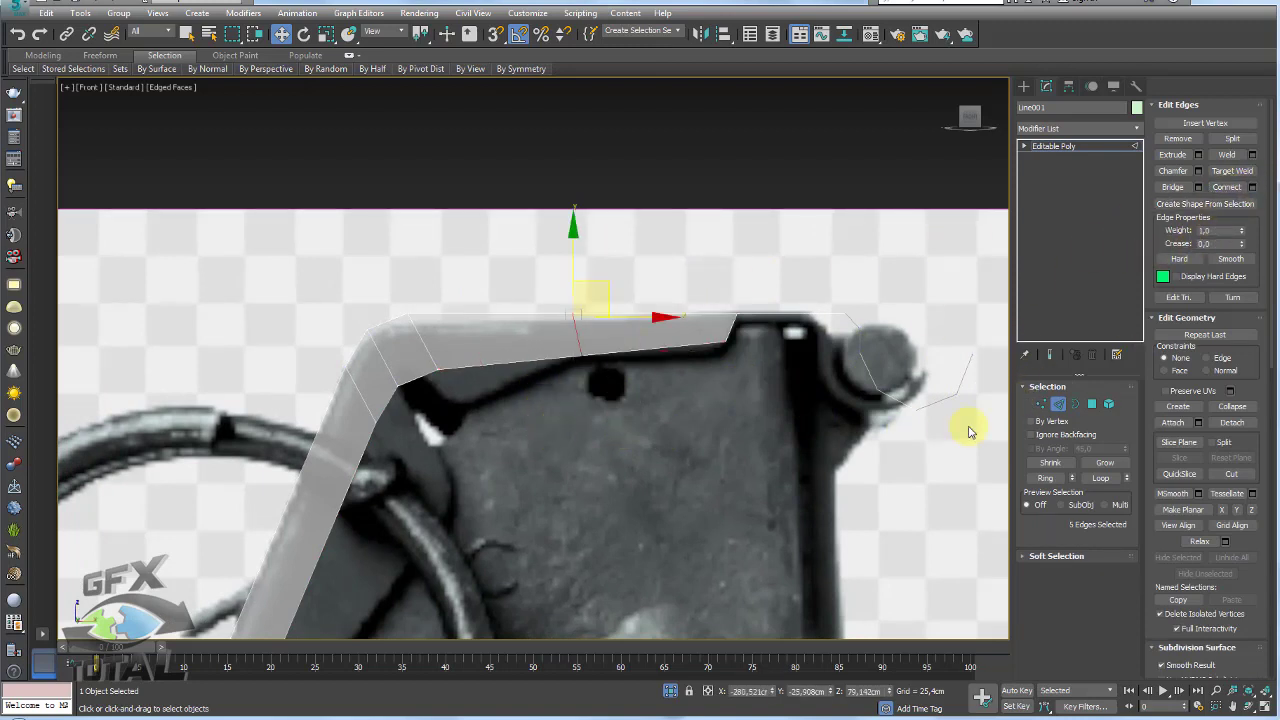
- Position the new edge's top and lower vertices along the reference outline
click(1041, 403)
click(598, 352)
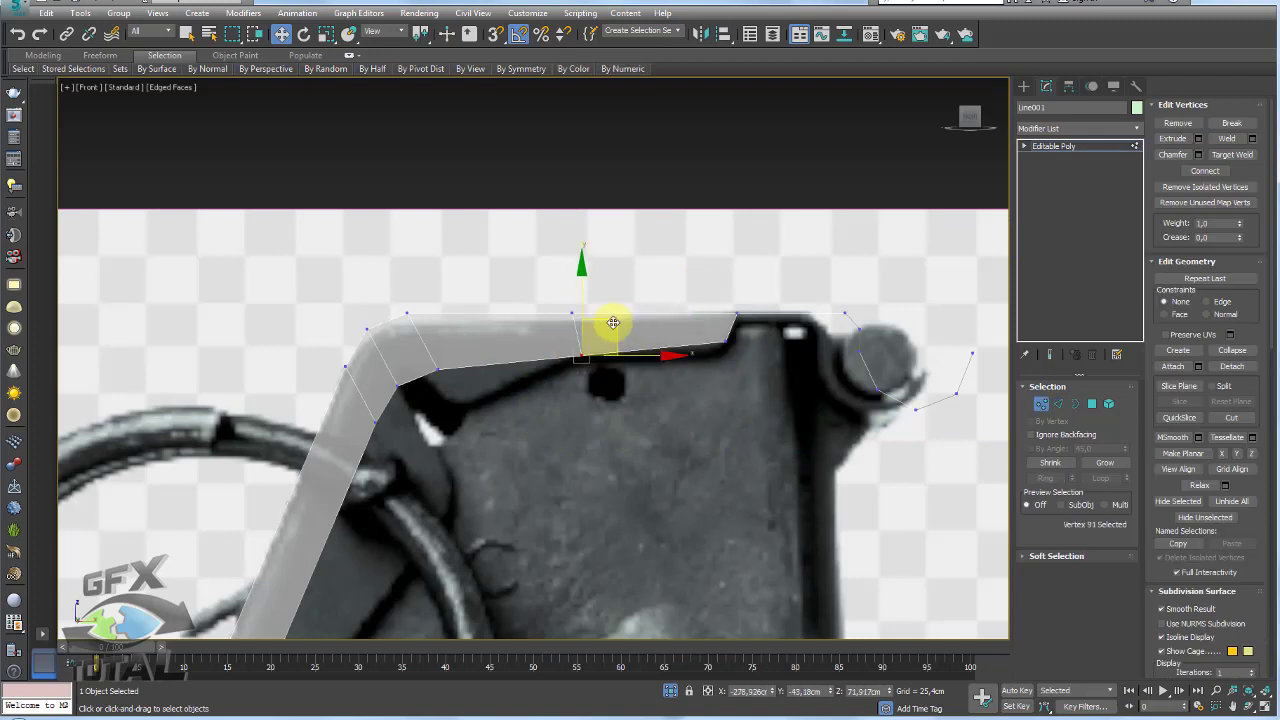
drag(613, 322, 615, 320)
click(441, 365)
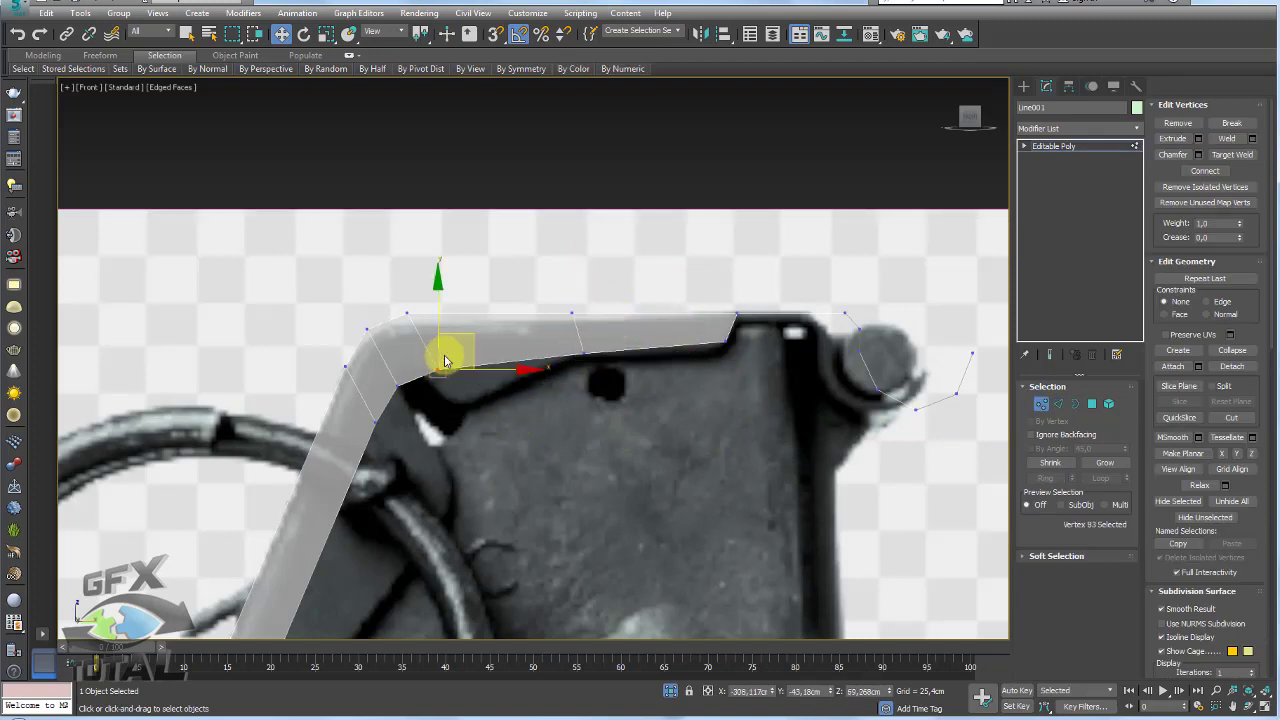
drag(472, 337, 508, 370)
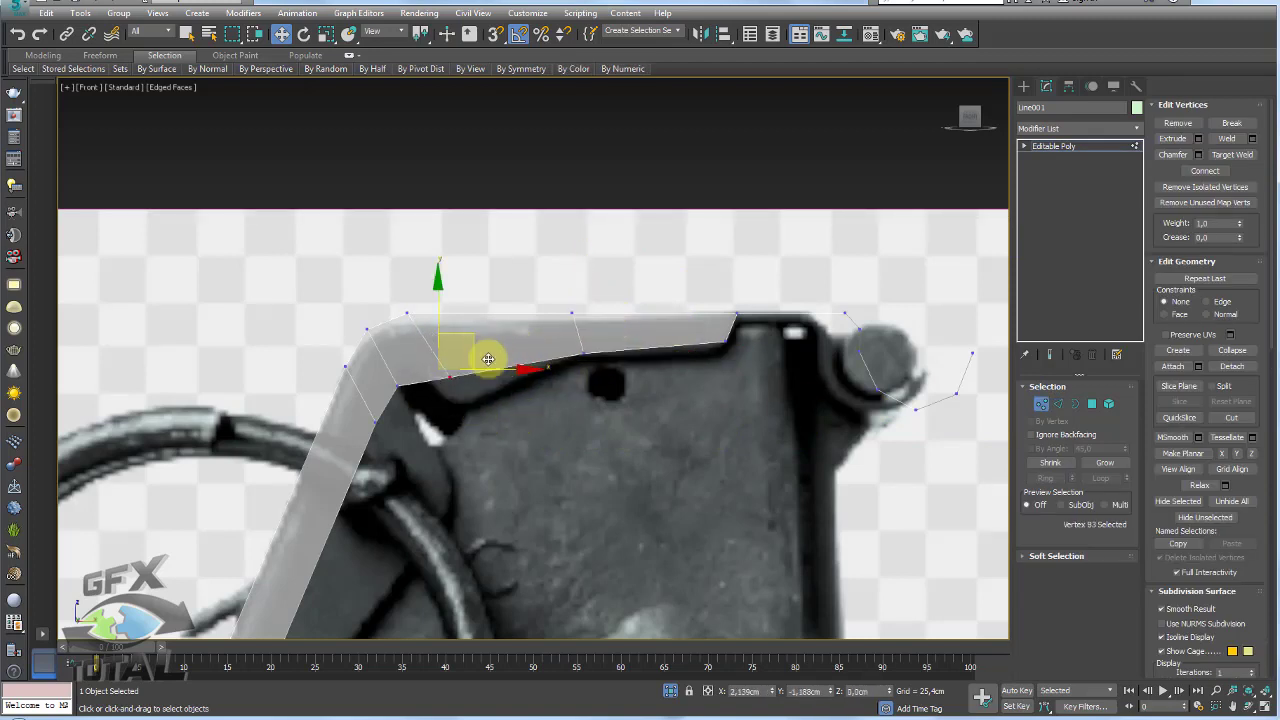
- Pull the inner bend vertices onto the reference's black notch corners
click(399, 387)
scroll(407, 390, up, 3)
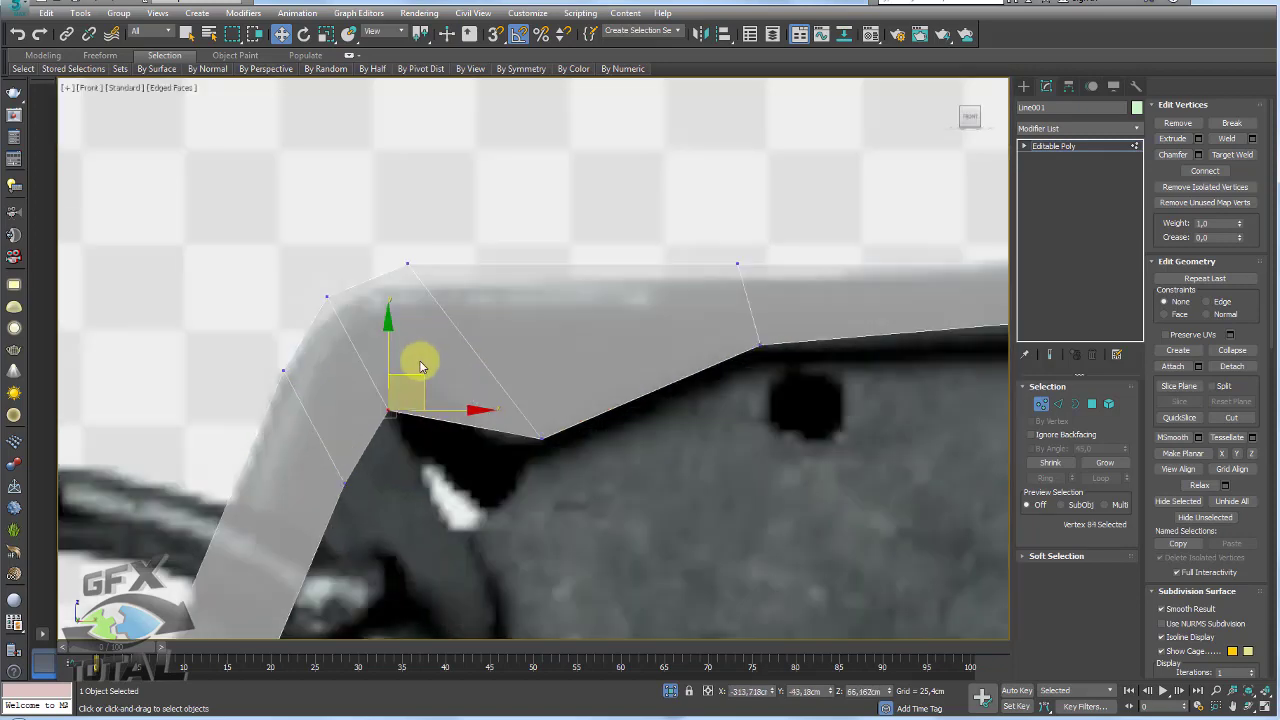
drag(414, 323, 414, 298)
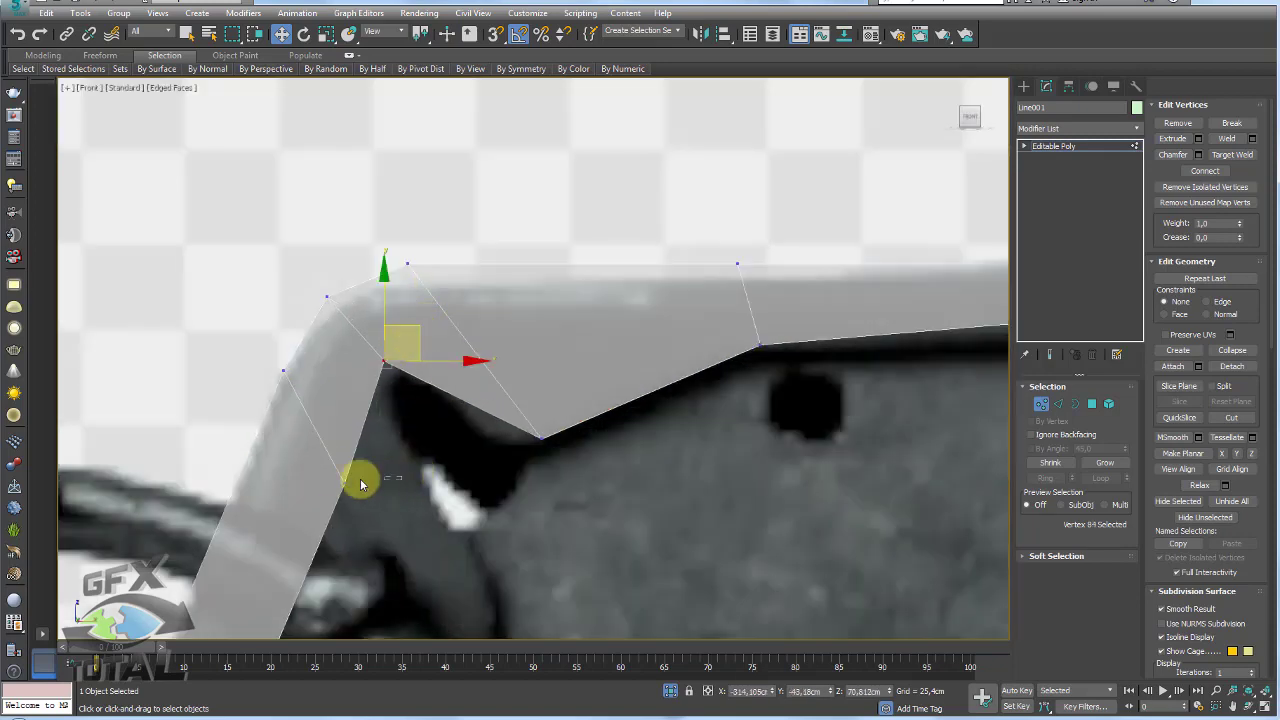
click(358, 475)
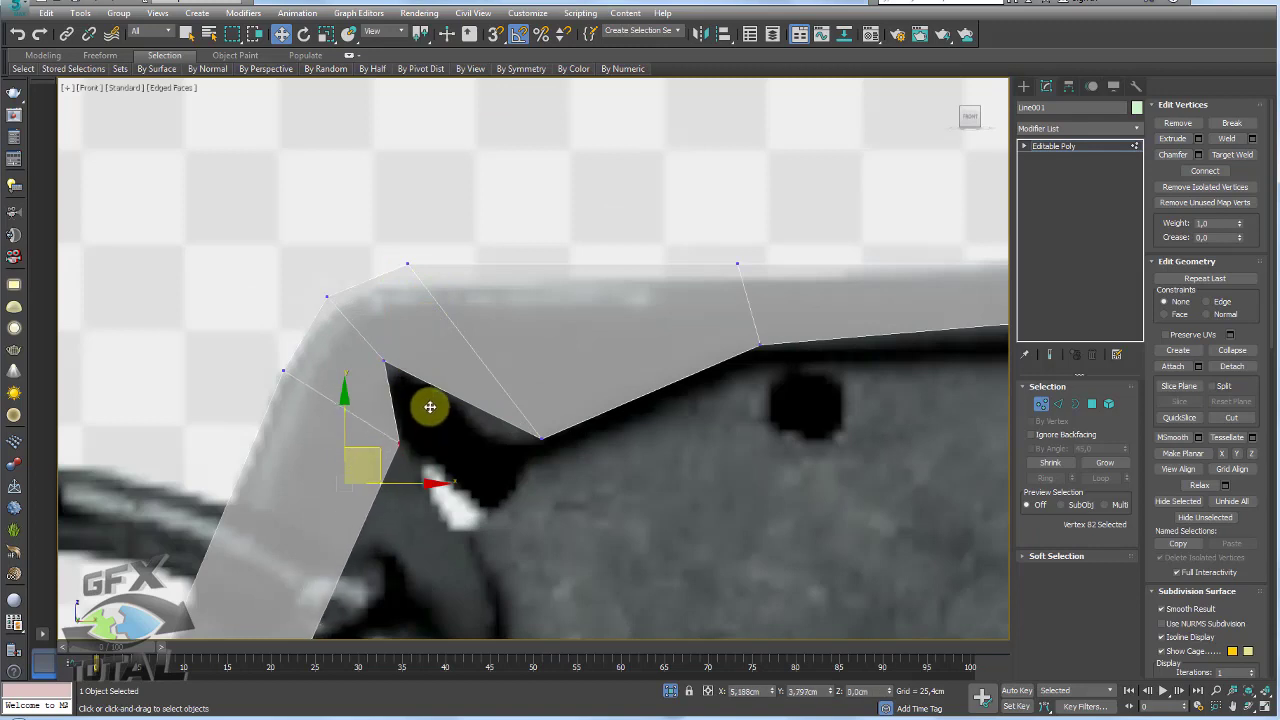
drag(360, 468, 415, 420)
scroll(472, 430, down, 2)
click(519, 430)
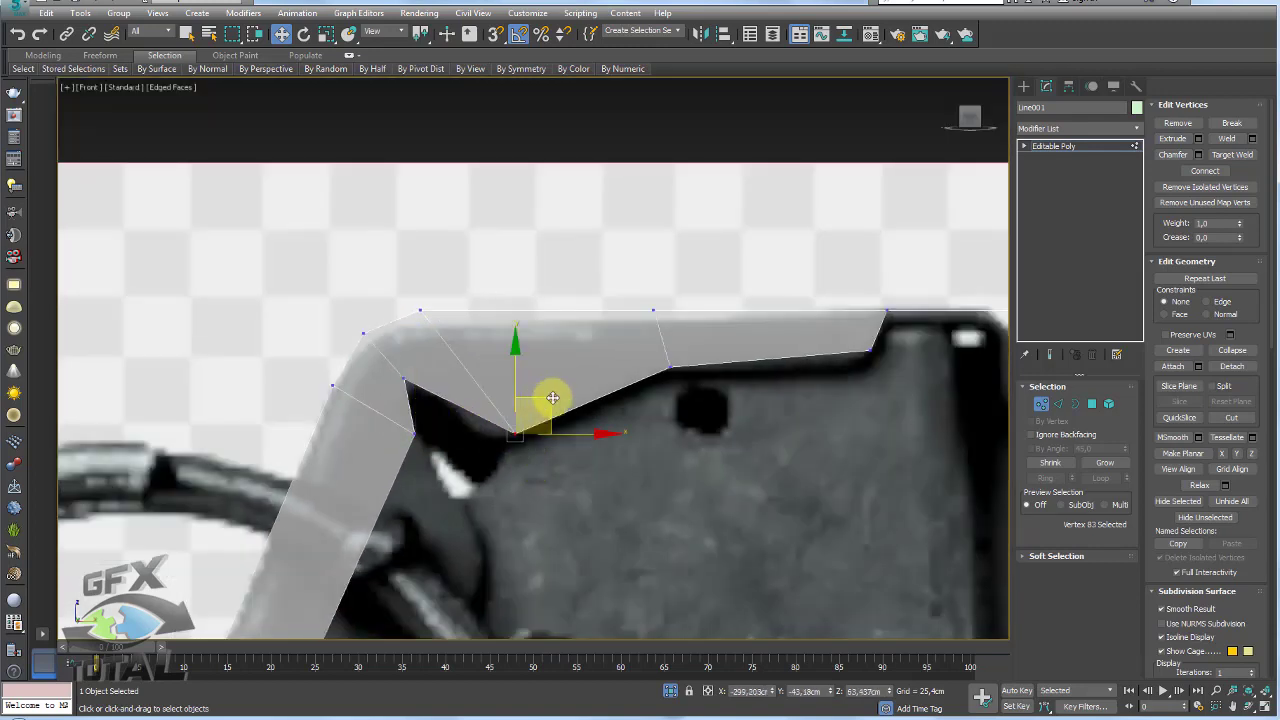
drag(549, 403, 482, 358)
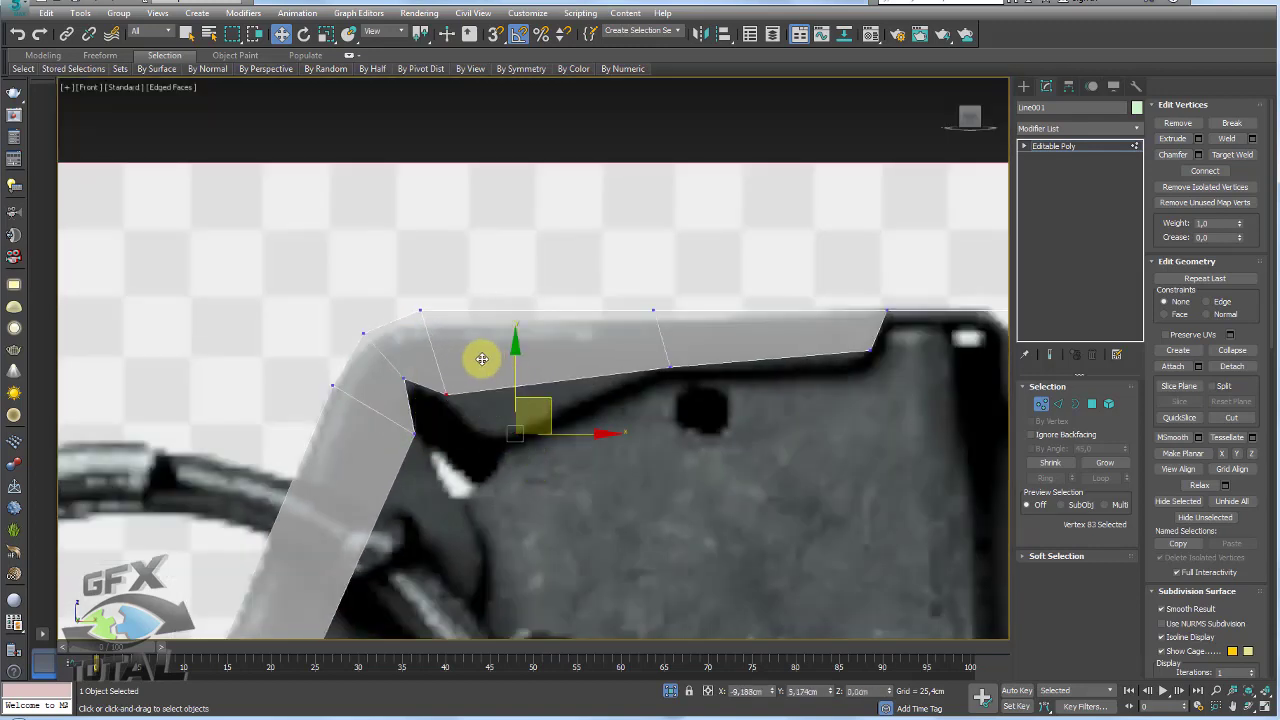
click(412, 420)
drag(441, 397, 428, 368)
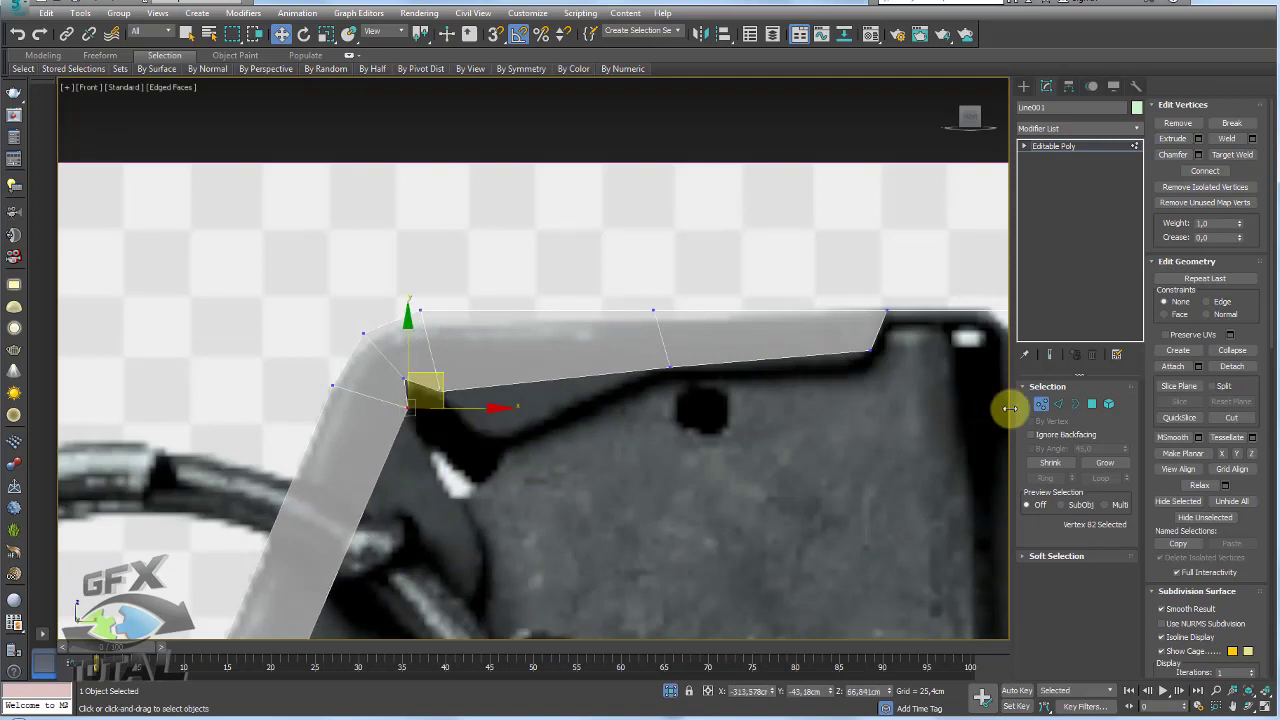
- Connect the selected edges near the top bend to add a new edge
click(1059, 404)
ctrl+click(580, 378)
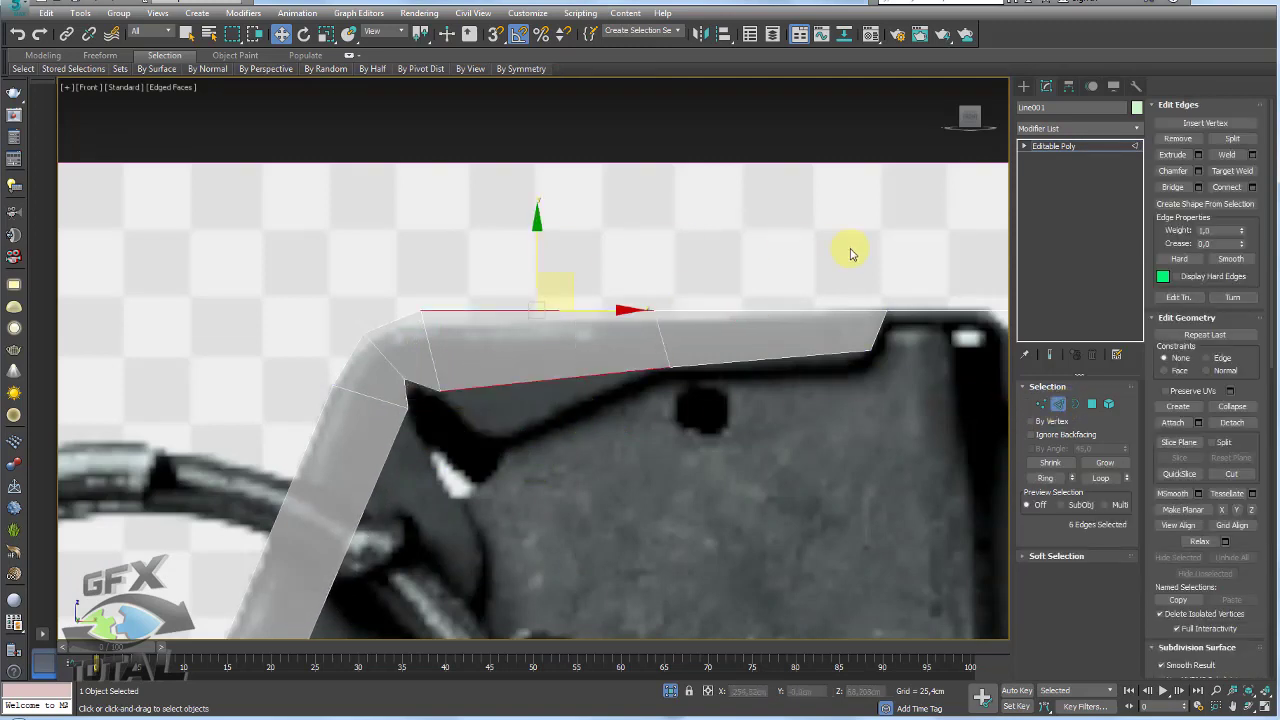
click(1253, 188)
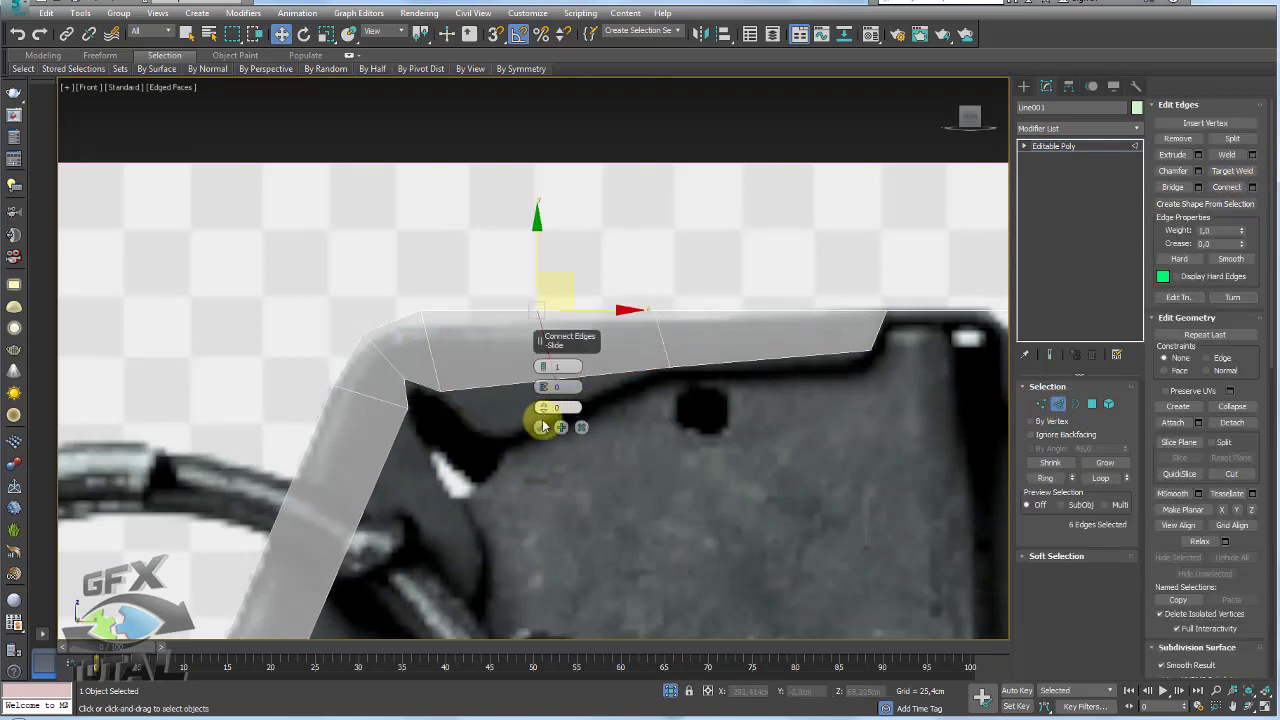
click(543, 427)
- Move the new vertex and the notch vertex down into the reference notch's dip
click(1041, 404)
click(556, 378)
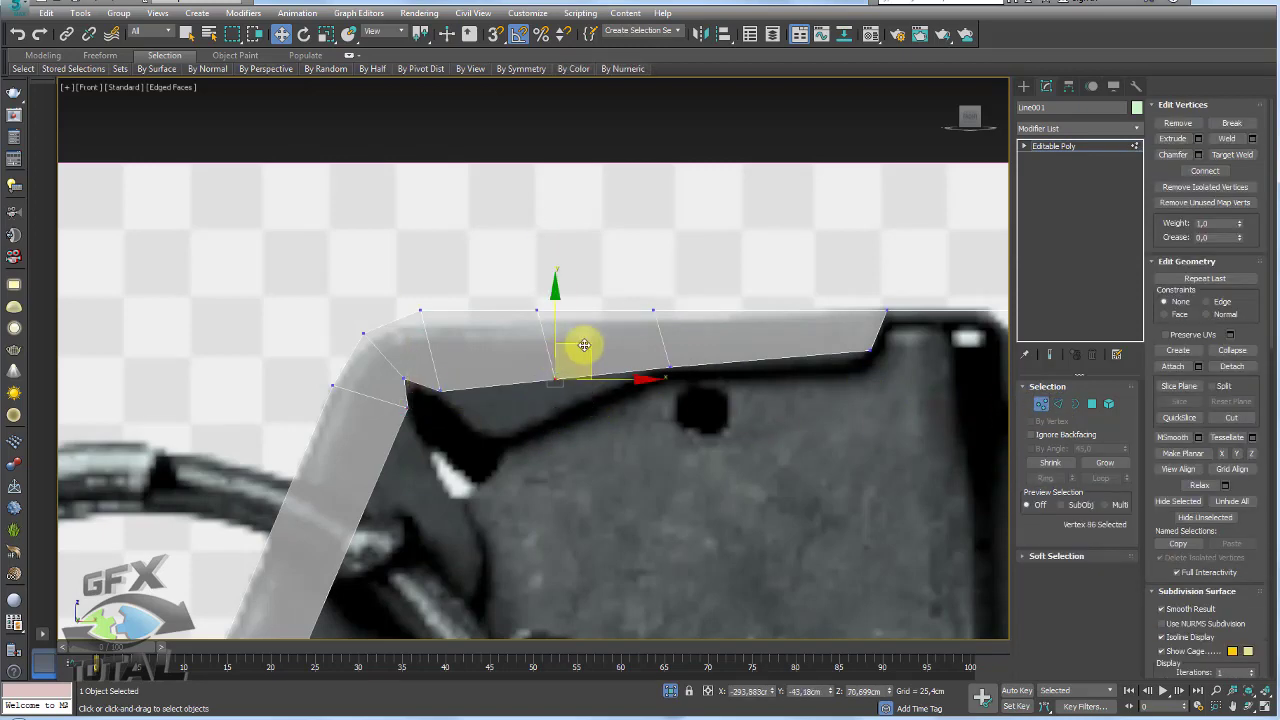
mouse_move(584, 345)
mouse_down()
mouse_move(534, 412)
mouse_move(511, 289)
mouse_up()
click(1058, 403)
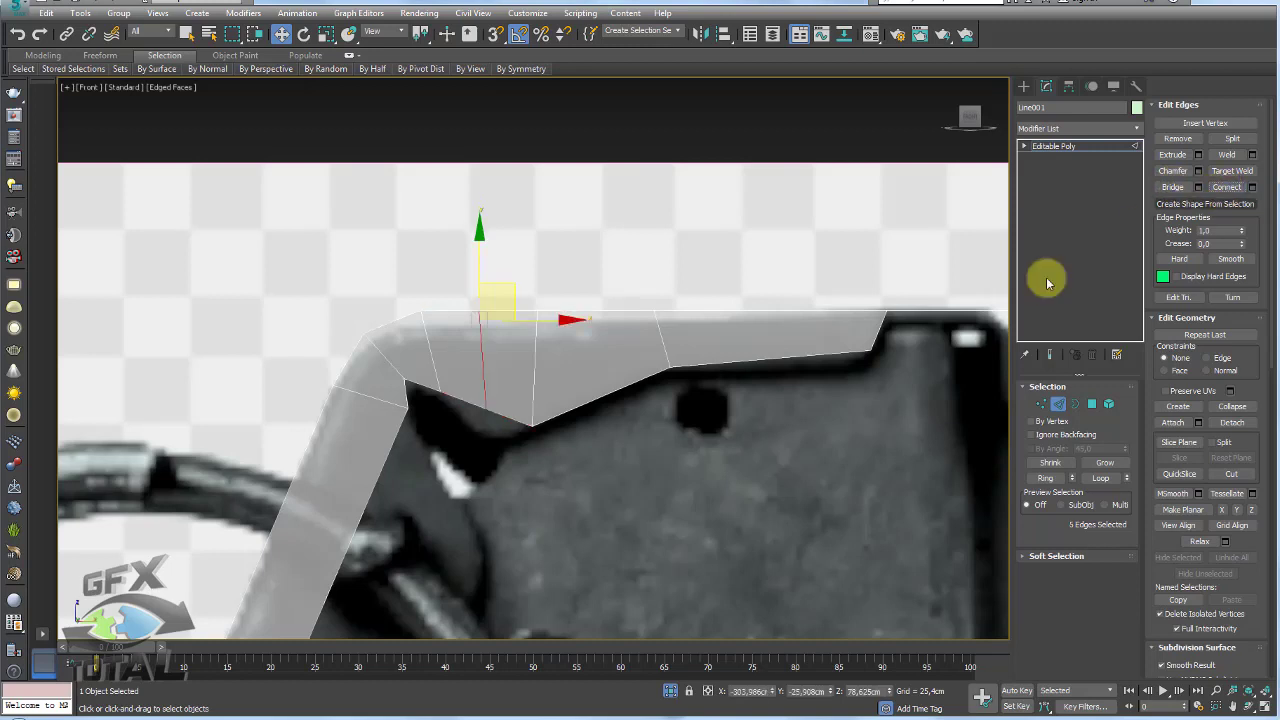
click(1041, 404)
mouse_move(498, 437)
mouse_down()
mouse_move(500, 371)
mouse_move(501, 392)
mouse_up()
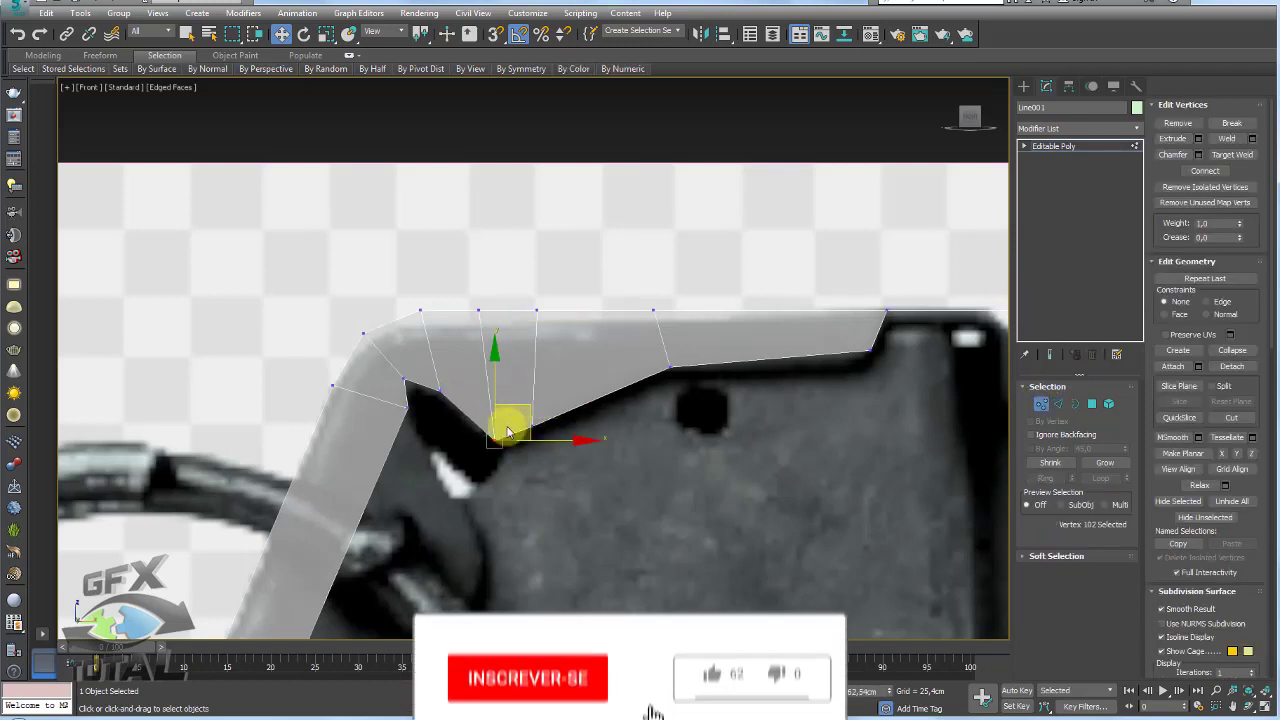
- Connect the lever's left side edges, sliding the new edges along the lever
click(1058, 404)
ctrl+click(356, 520)
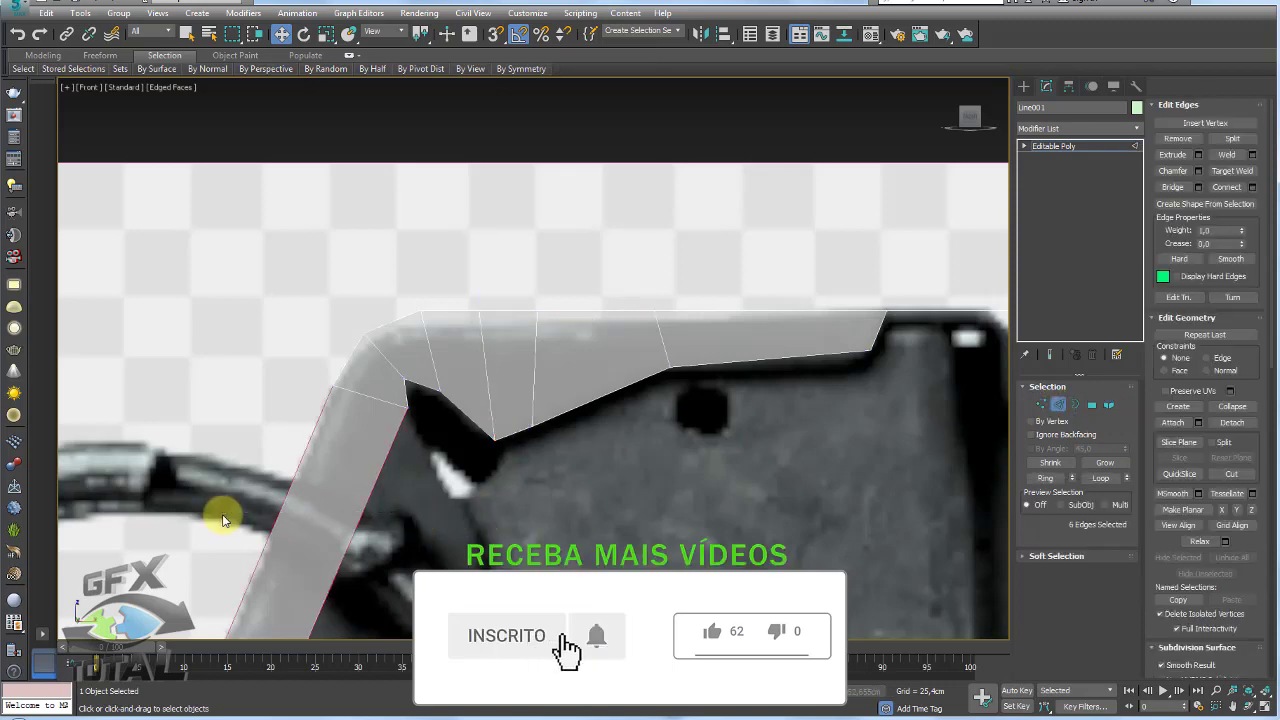
click(1252, 187)
scroll(437, 443, down, 2)
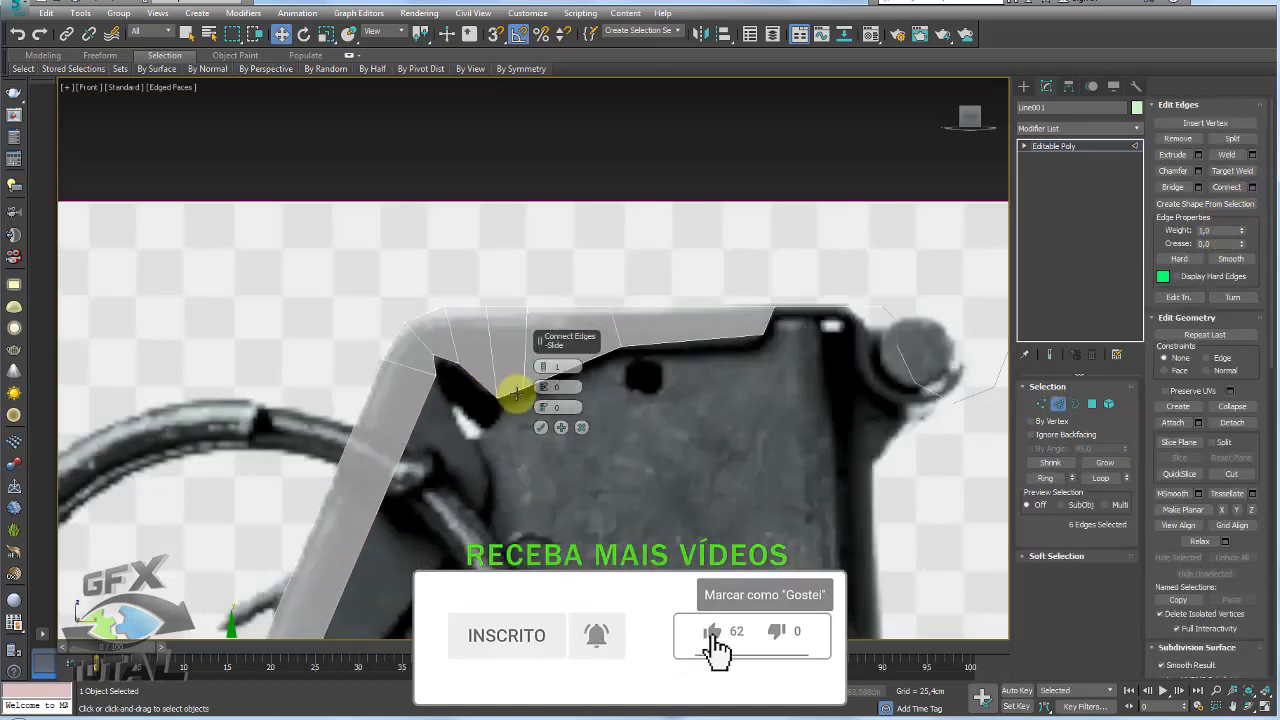
drag(543, 408, 575, 600)
scroll(429, 366, down, 3)
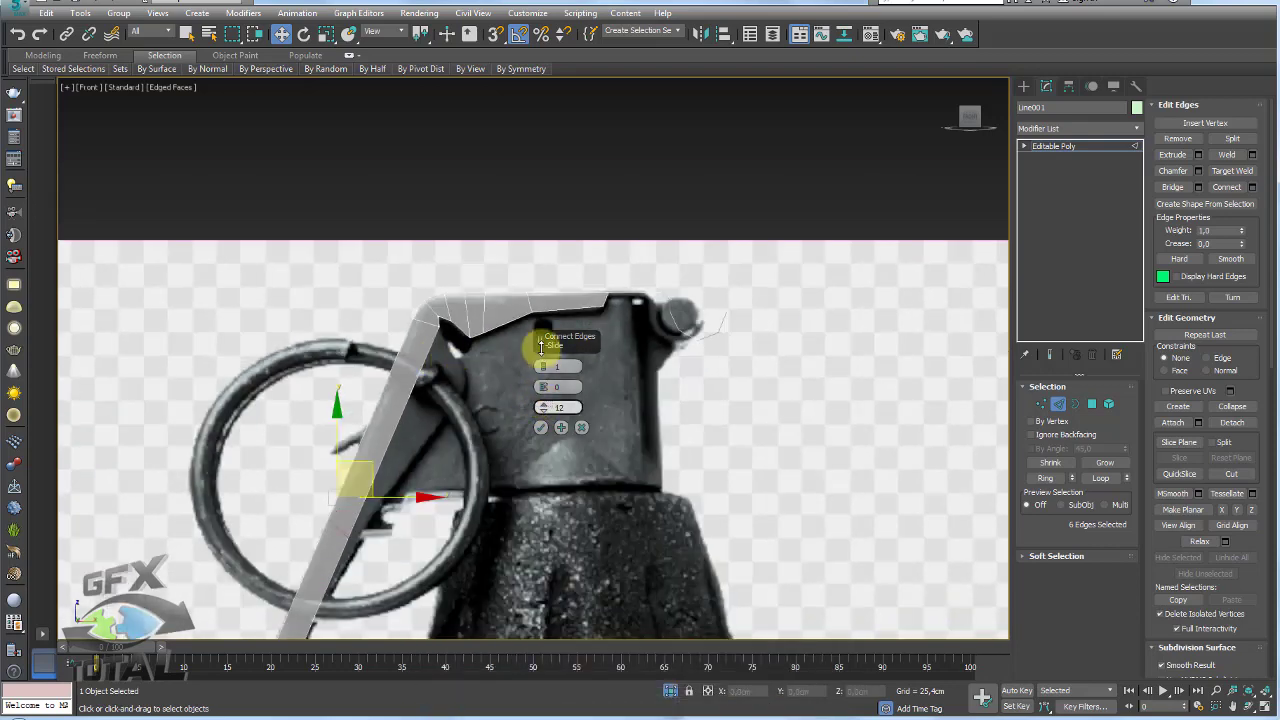
click(541, 427)
- Move a vertex on the lever's side onto the reference outline
click(1041, 404)
scroll(510, 380, up, 5)
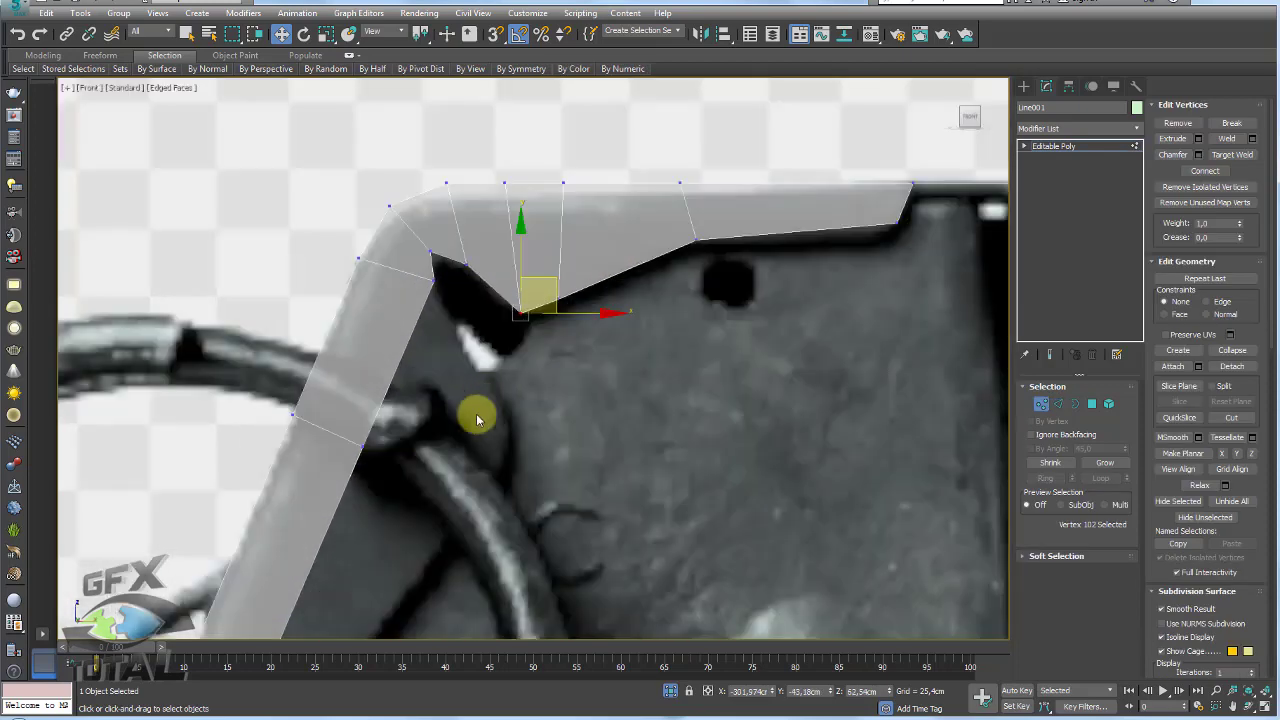
click(371, 434)
drag(529, 423, 531, 409)
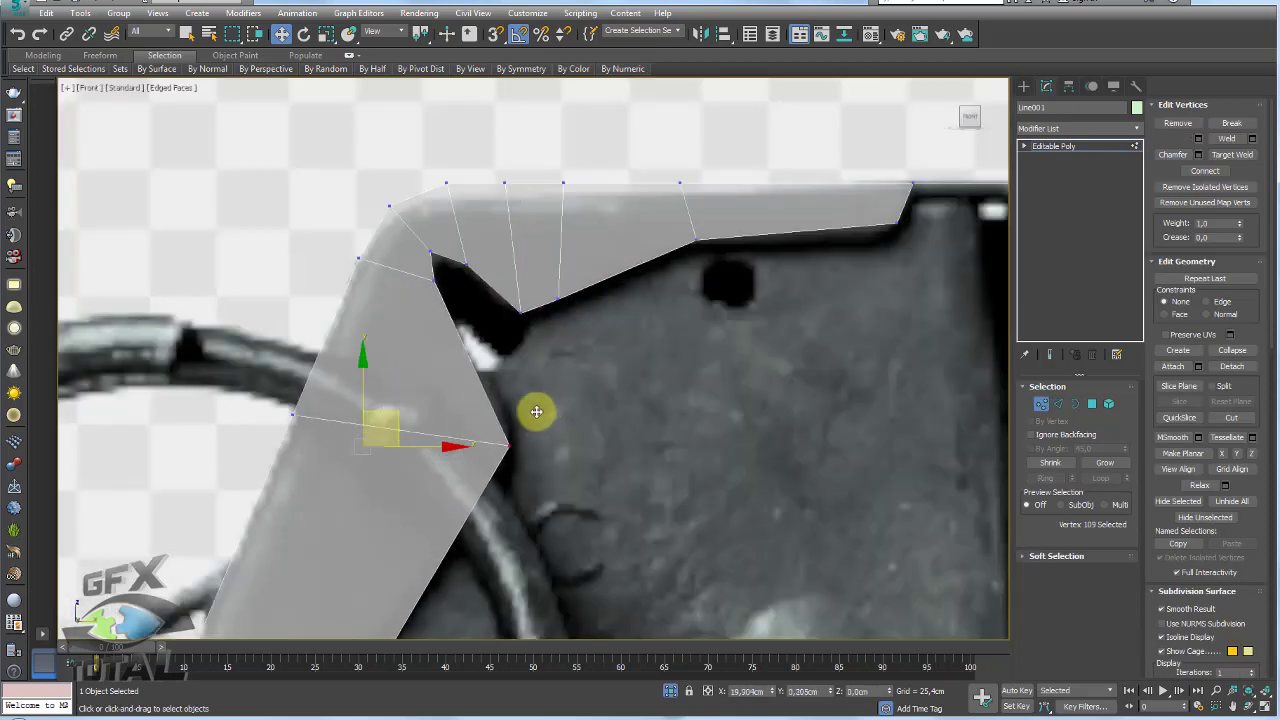
- Connect edges across the lever's side, then undo that last connection
click(1058, 404)
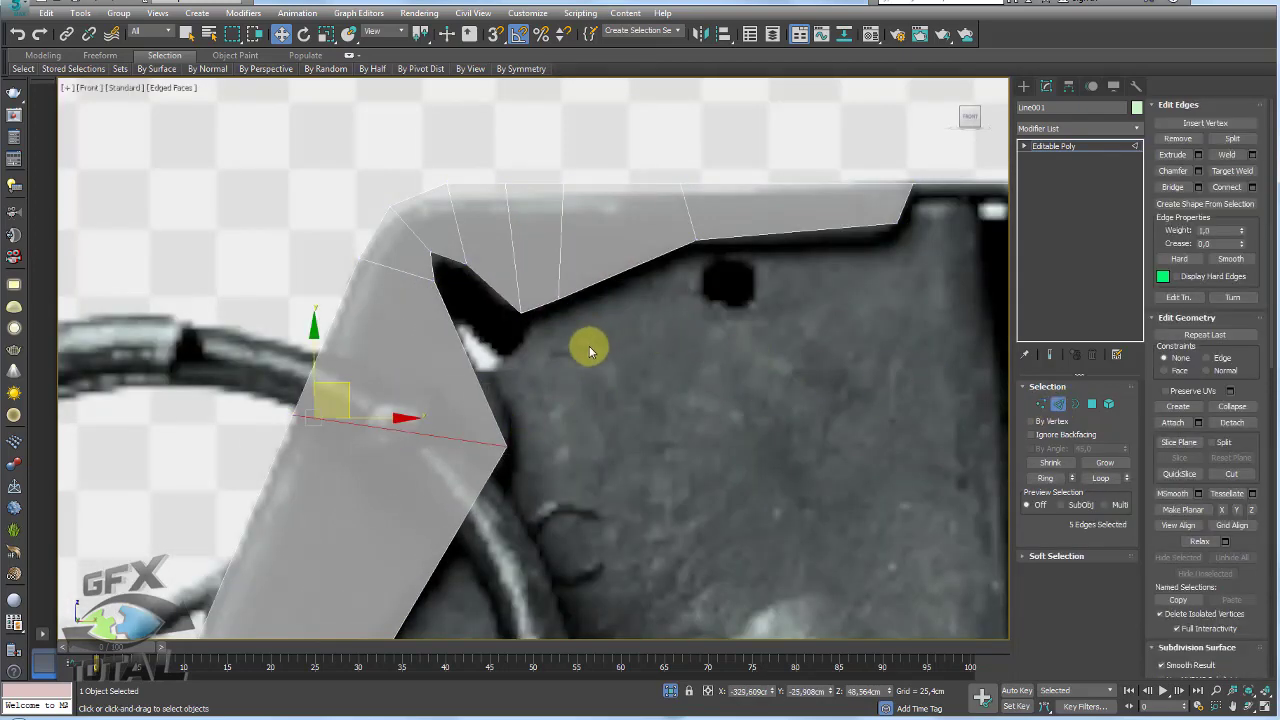
middle_drag(277, 371, 660, 400)
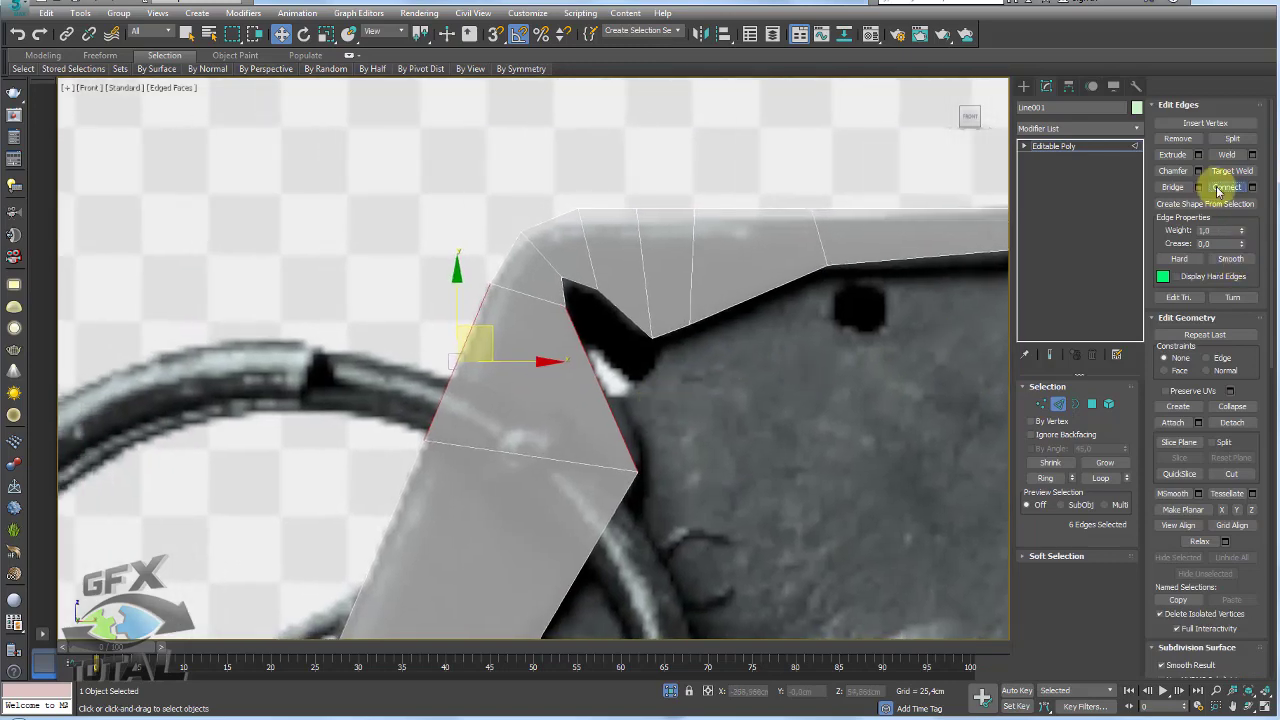
click(1222, 187)
click(1041, 404)
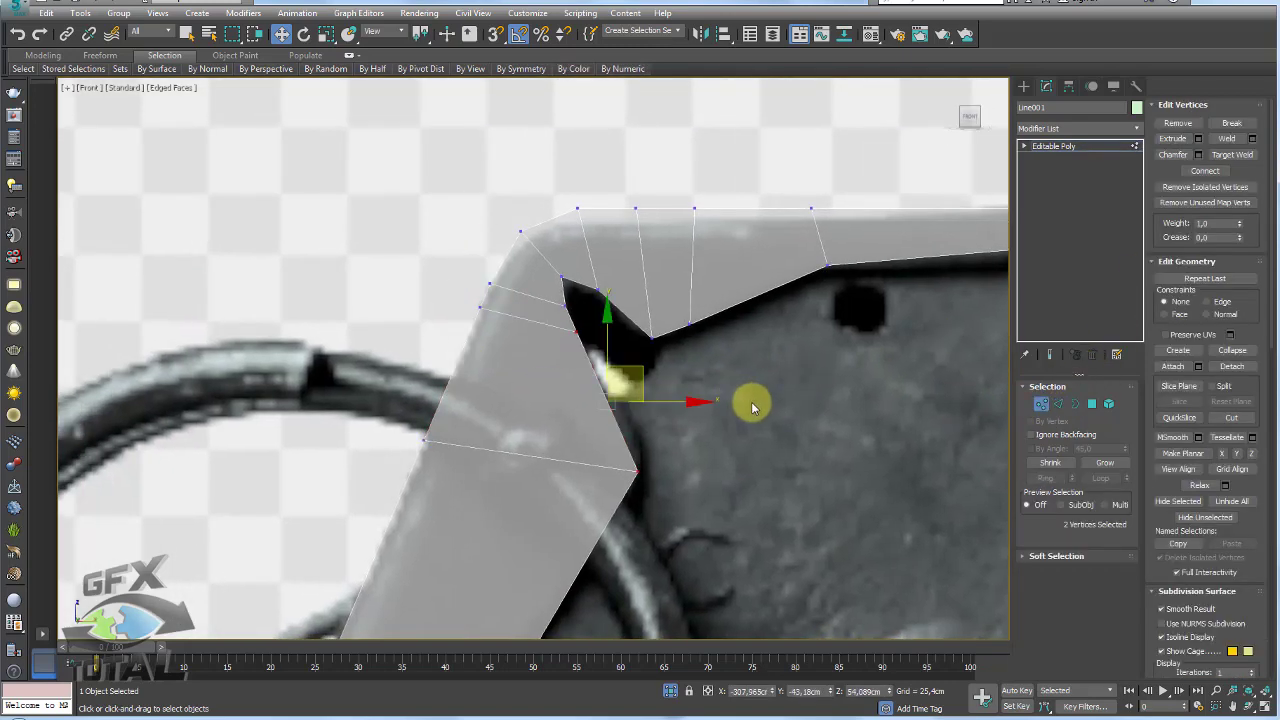
key(ctrl+z)
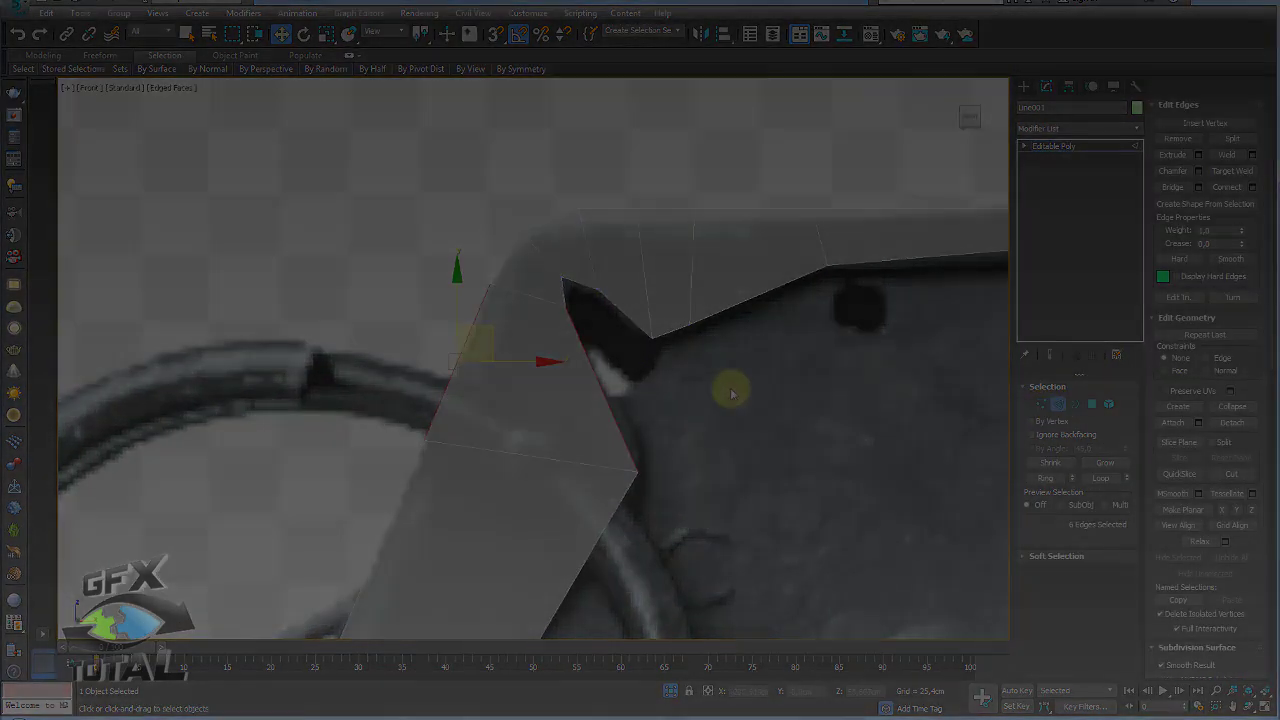